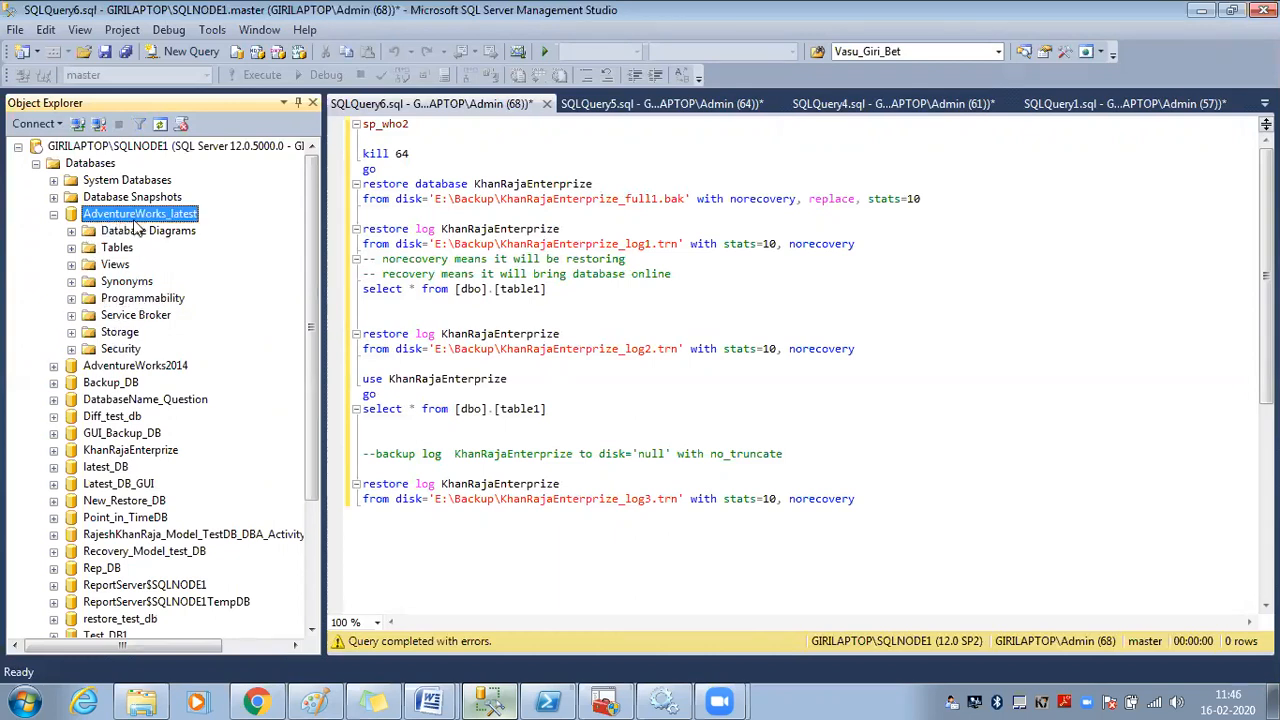
Collapse the AdventureWorks_latest folders and the server's database list in Object Explorer
click(54, 215)
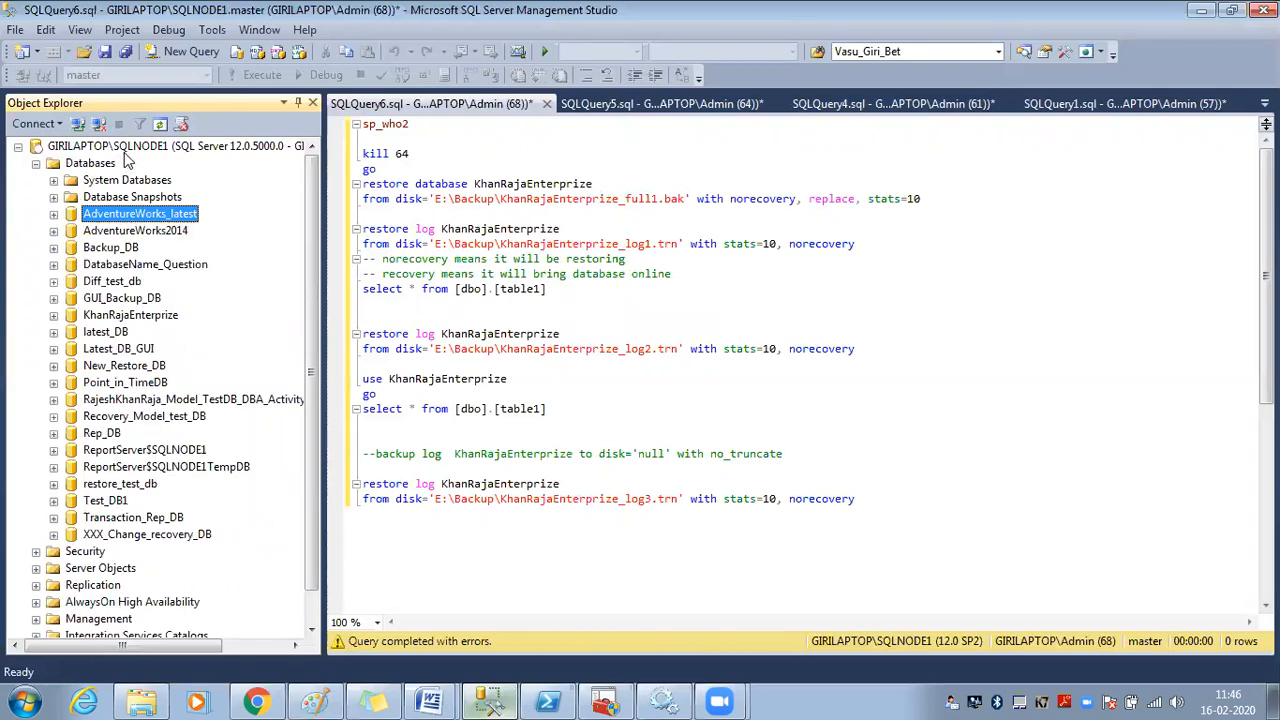
click(118, 148)
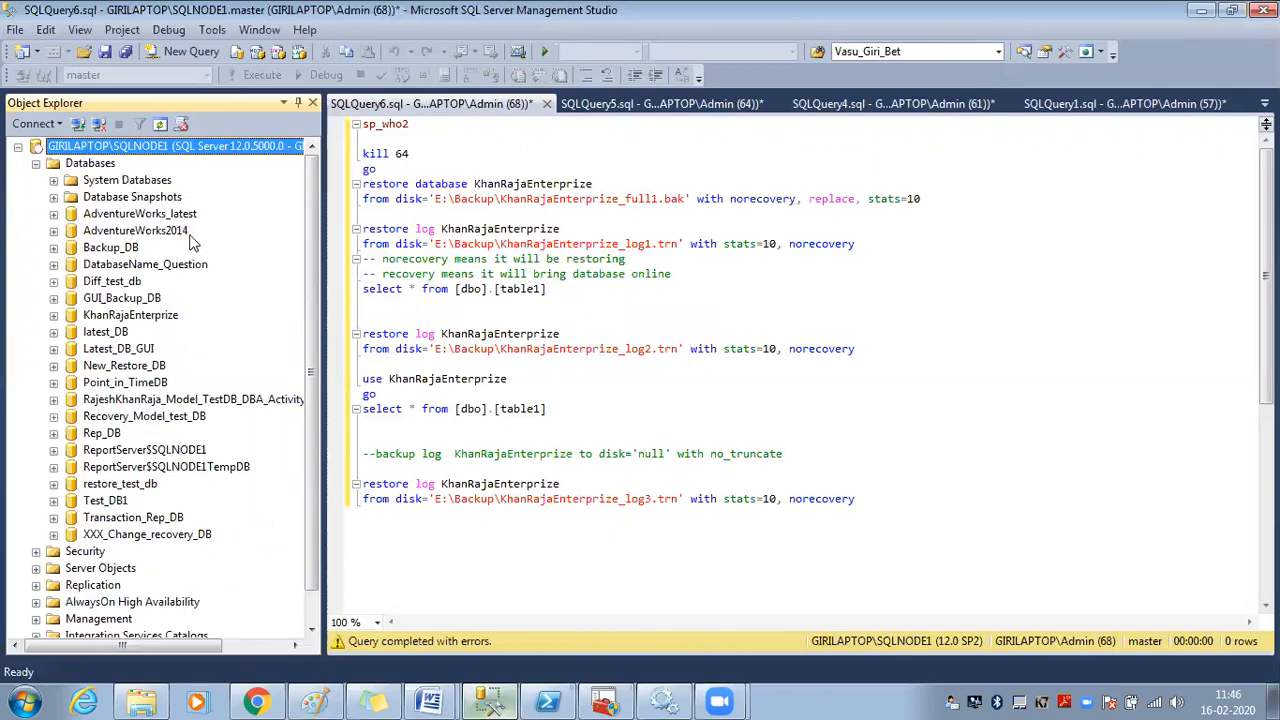
click(36, 163)
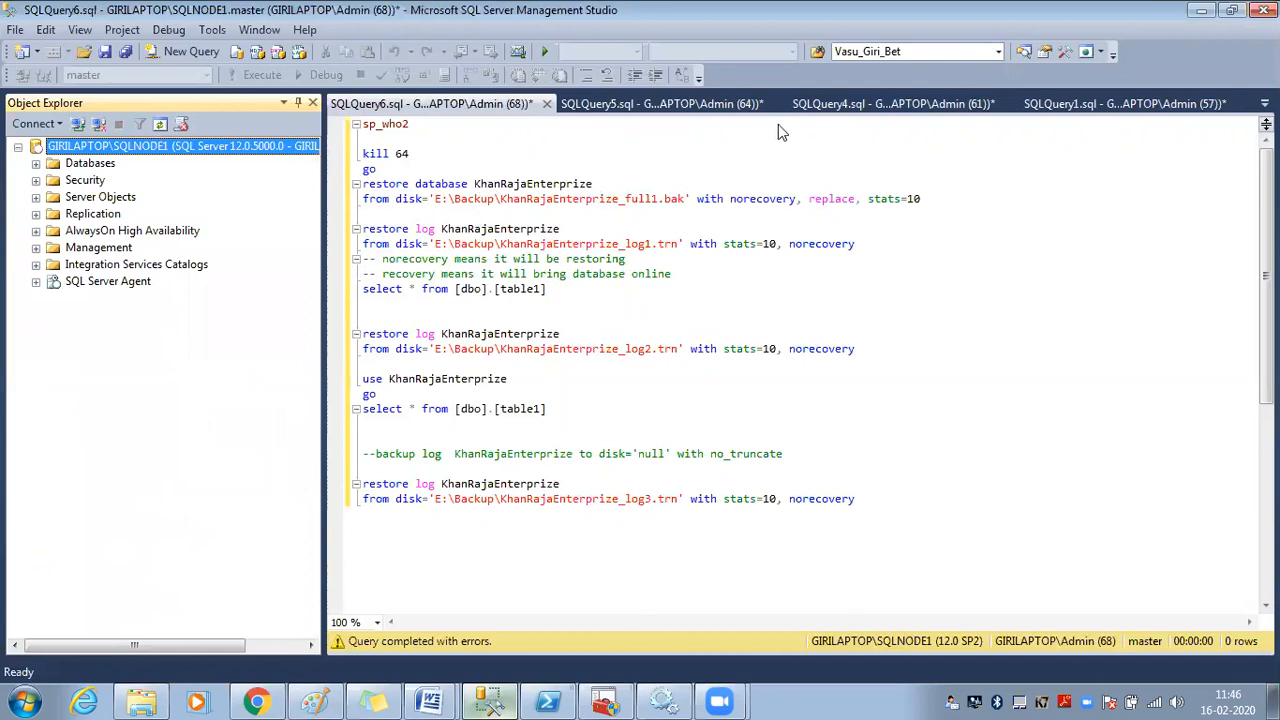
Save the SQLQuery5 backup script as Backup Sript12.sql
click(760, 104)
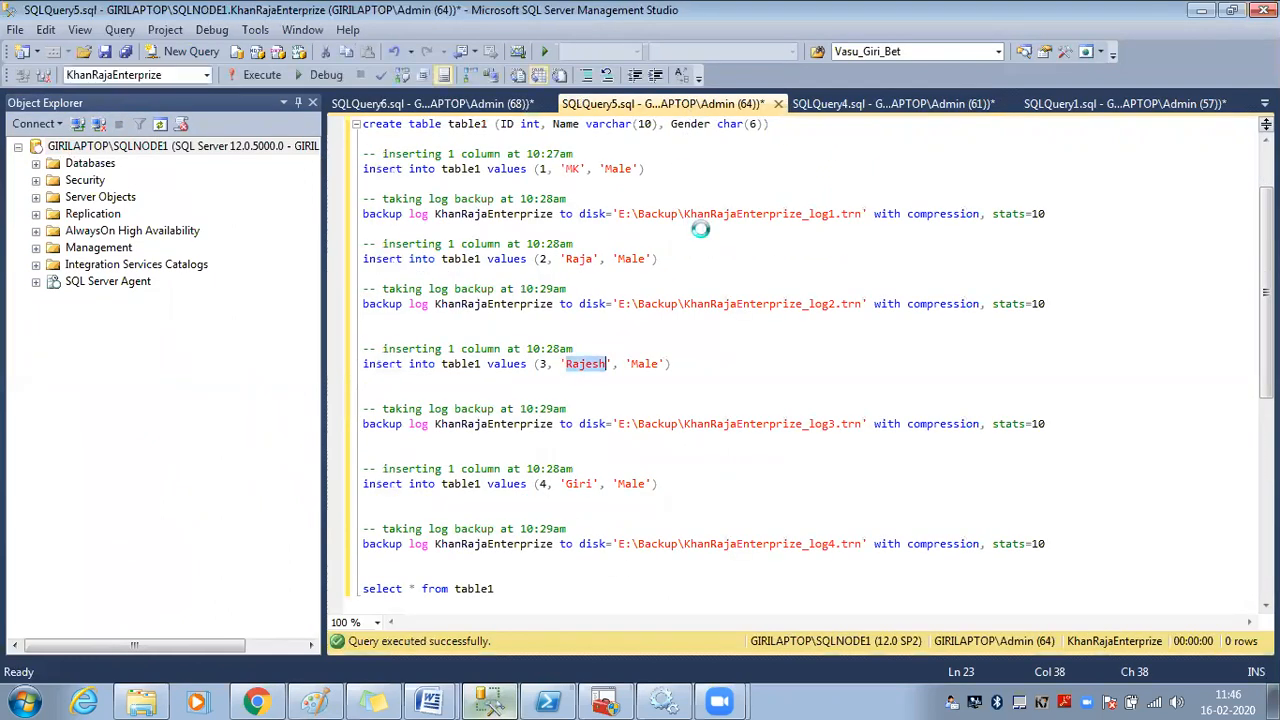
key(ctrl+s)
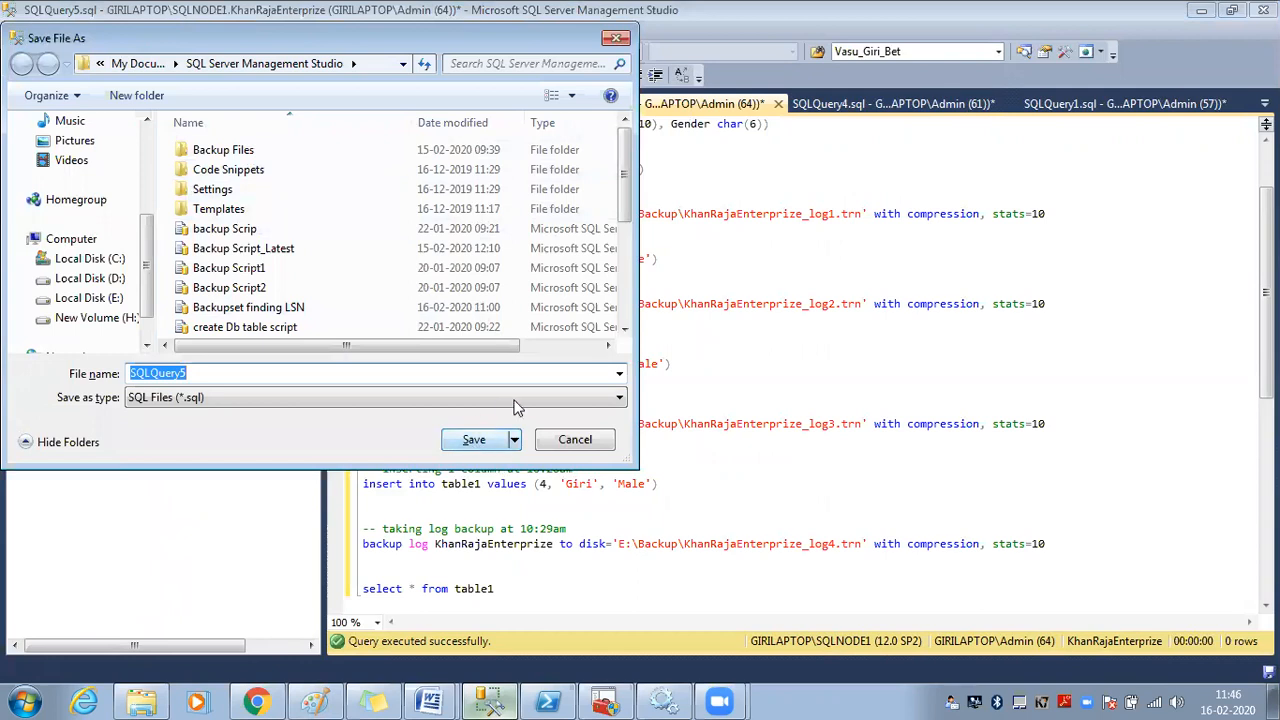
click(575, 439)
scroll(644, 422, up, 2)
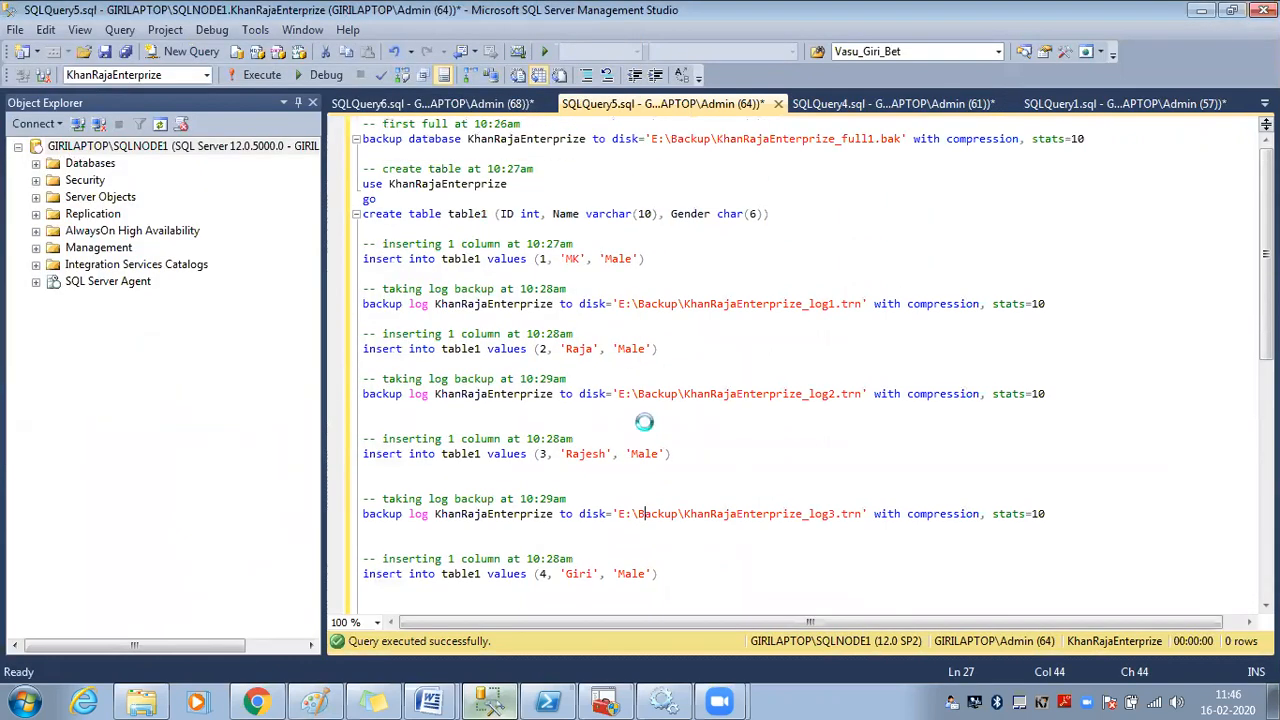
key(ctrl+s)
text(Backup Sript12)
key(Return)
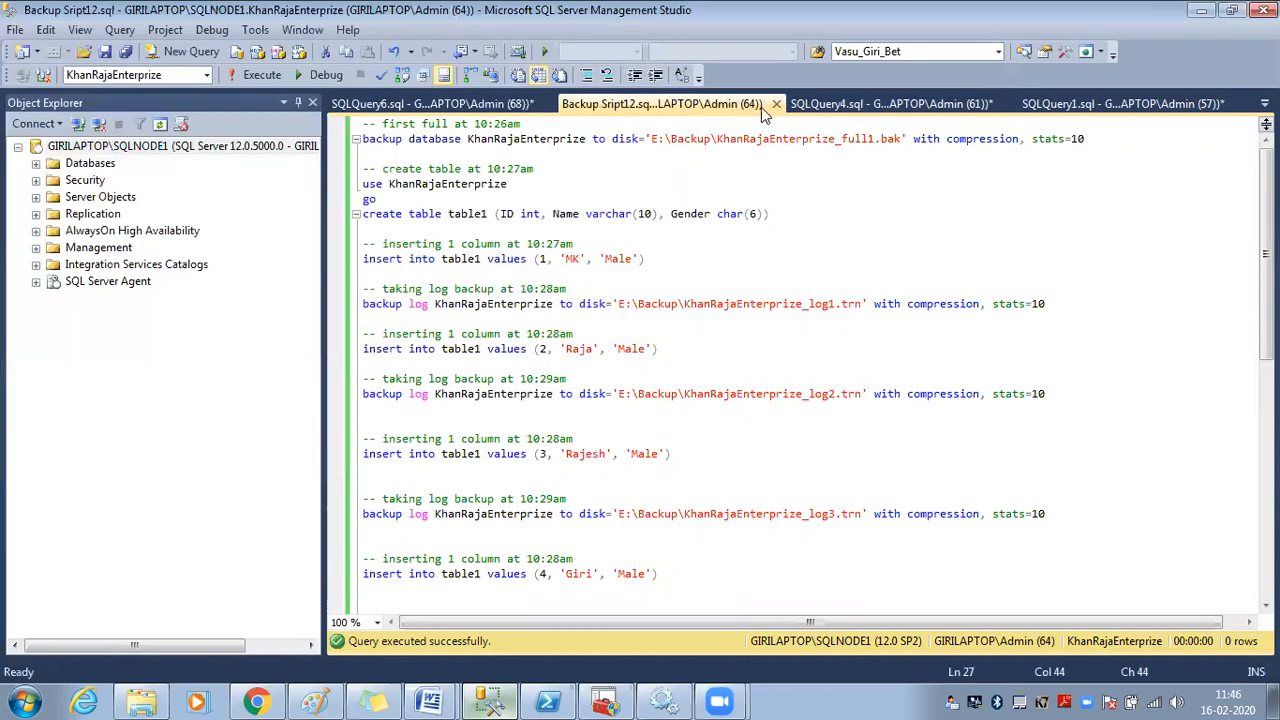
Close Backup Sript12.sql, discard SQLQuery6, SQLQuery4 and SQLQuery1, and start a blank query
click(776, 104)
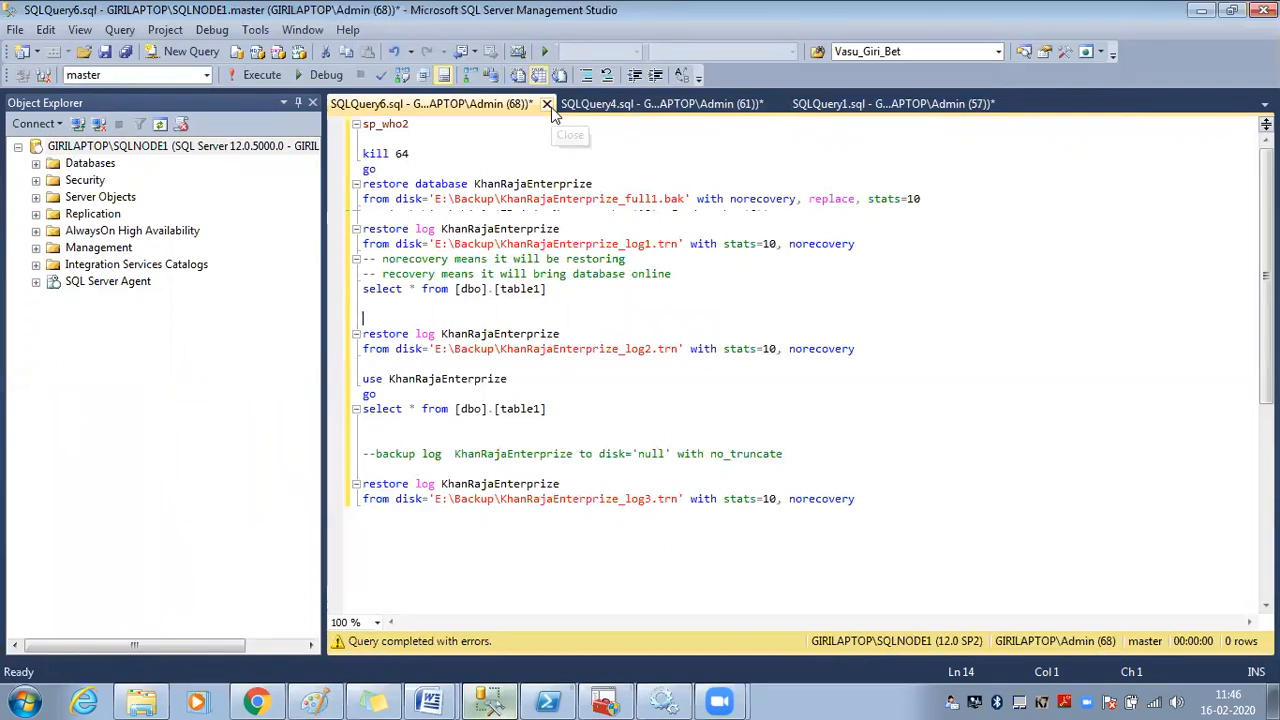
click(551, 107)
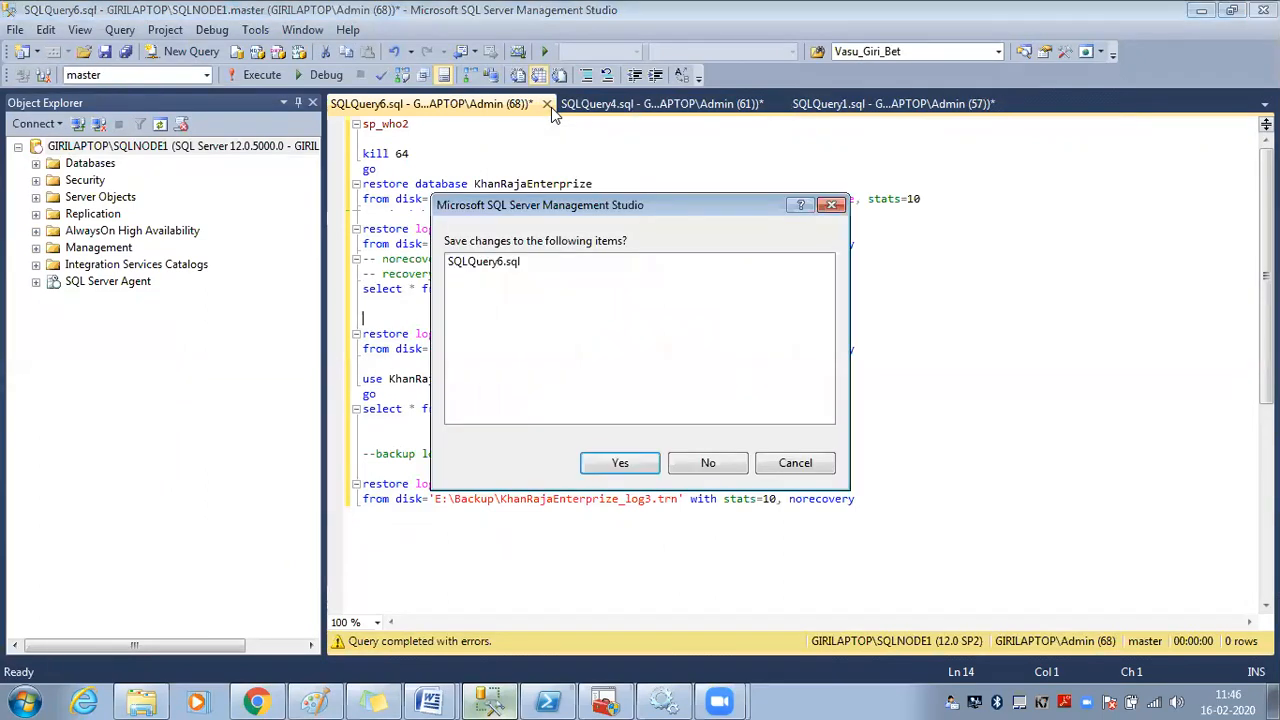
click(673, 467)
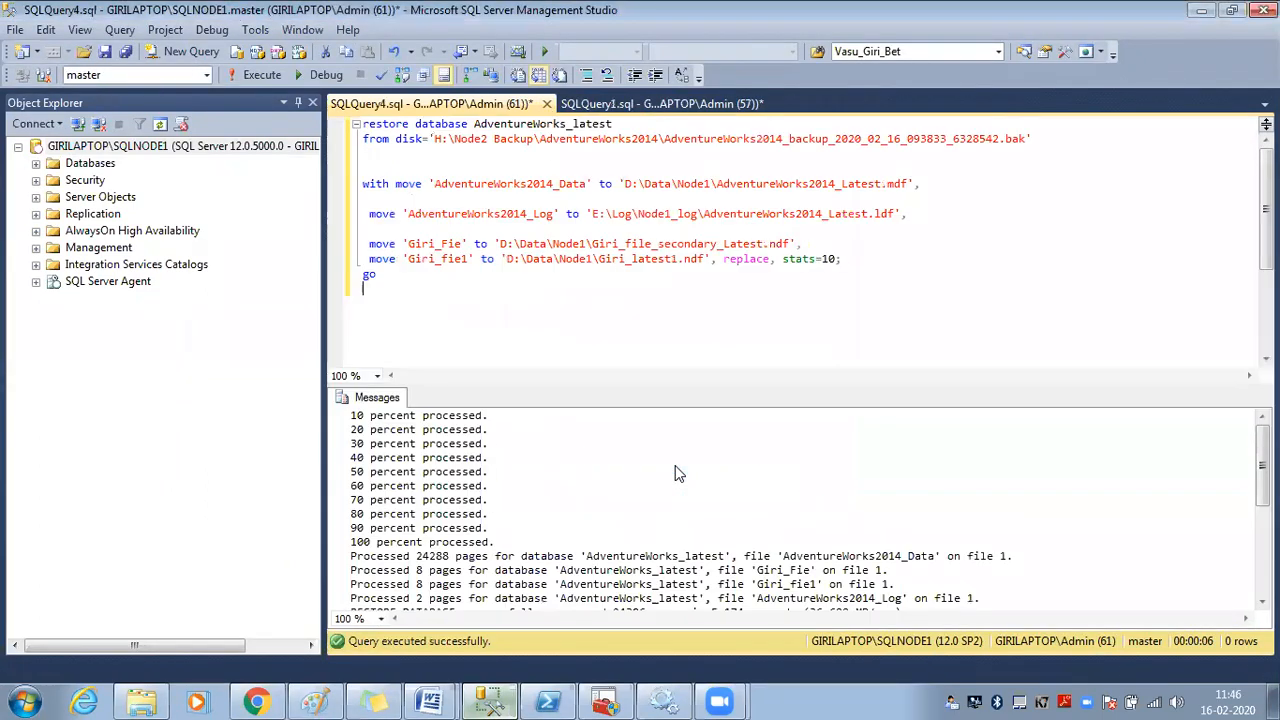
click(546, 104)
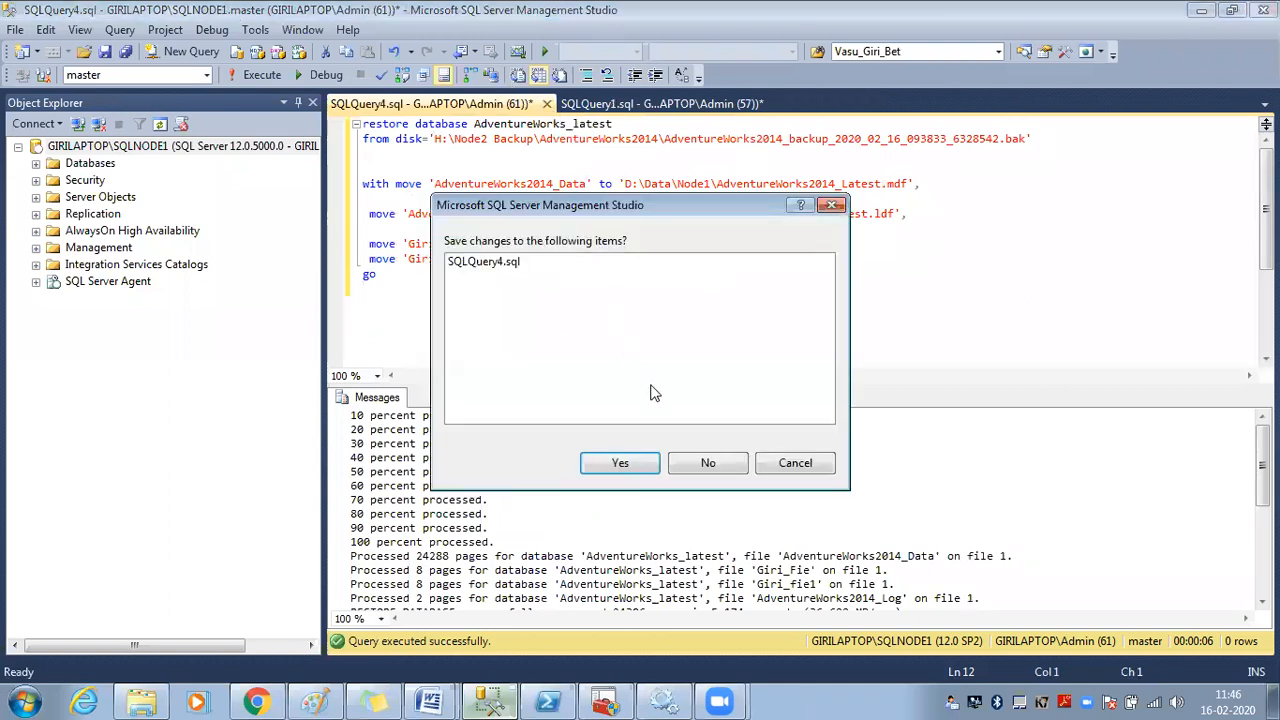
click(714, 465)
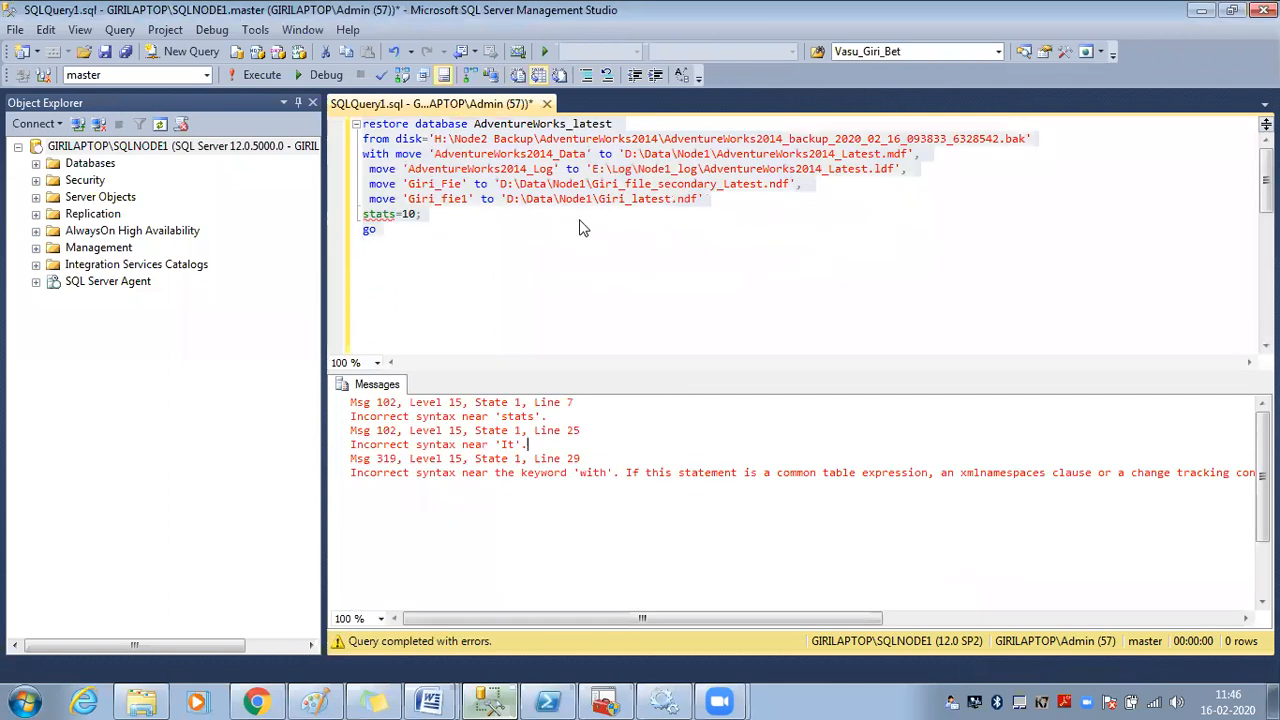
click(547, 104)
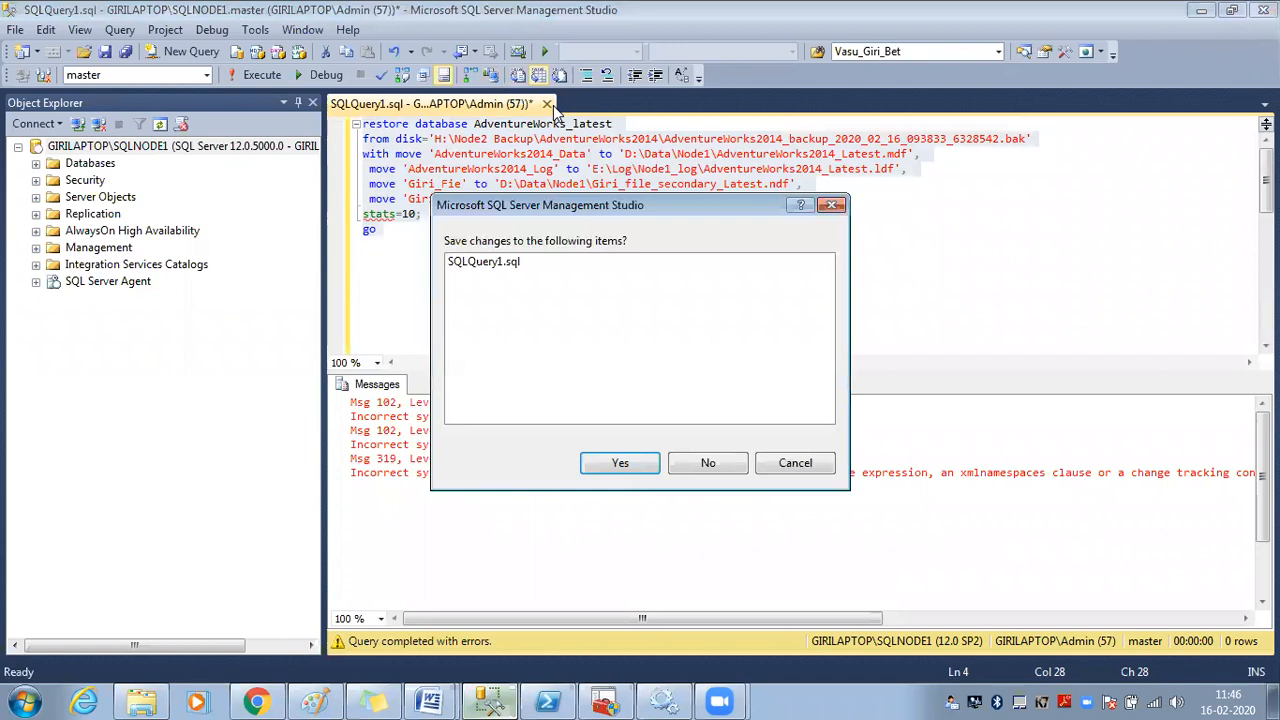
click(718, 463)
click(190, 51)
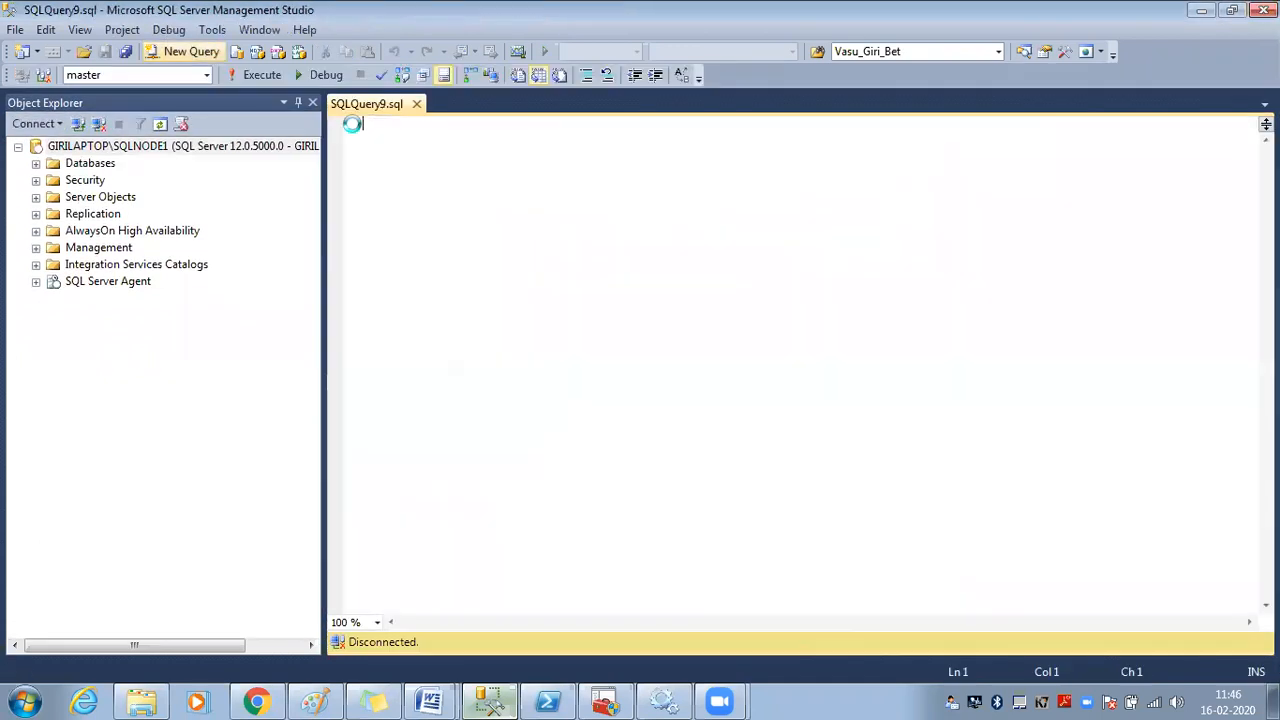
Refresh the server tree and expand the Security folder and its Logins list
click(150, 148)
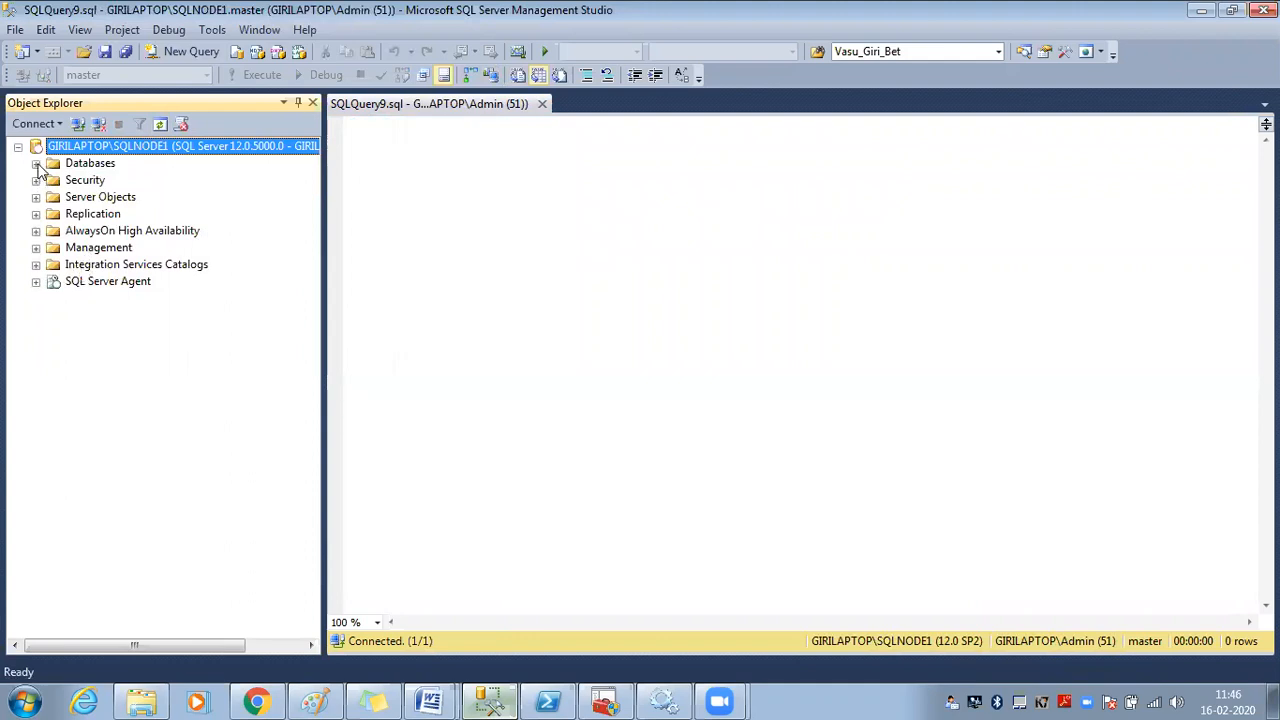
click(68, 182)
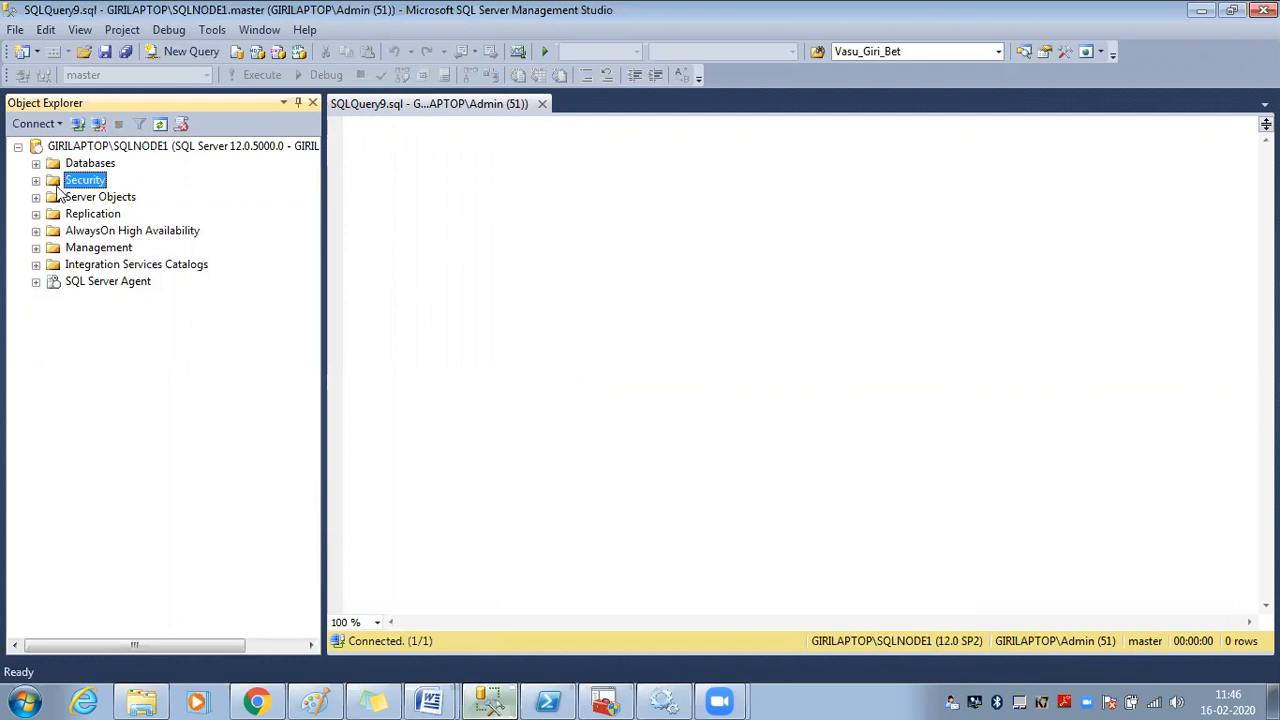
click(36, 181)
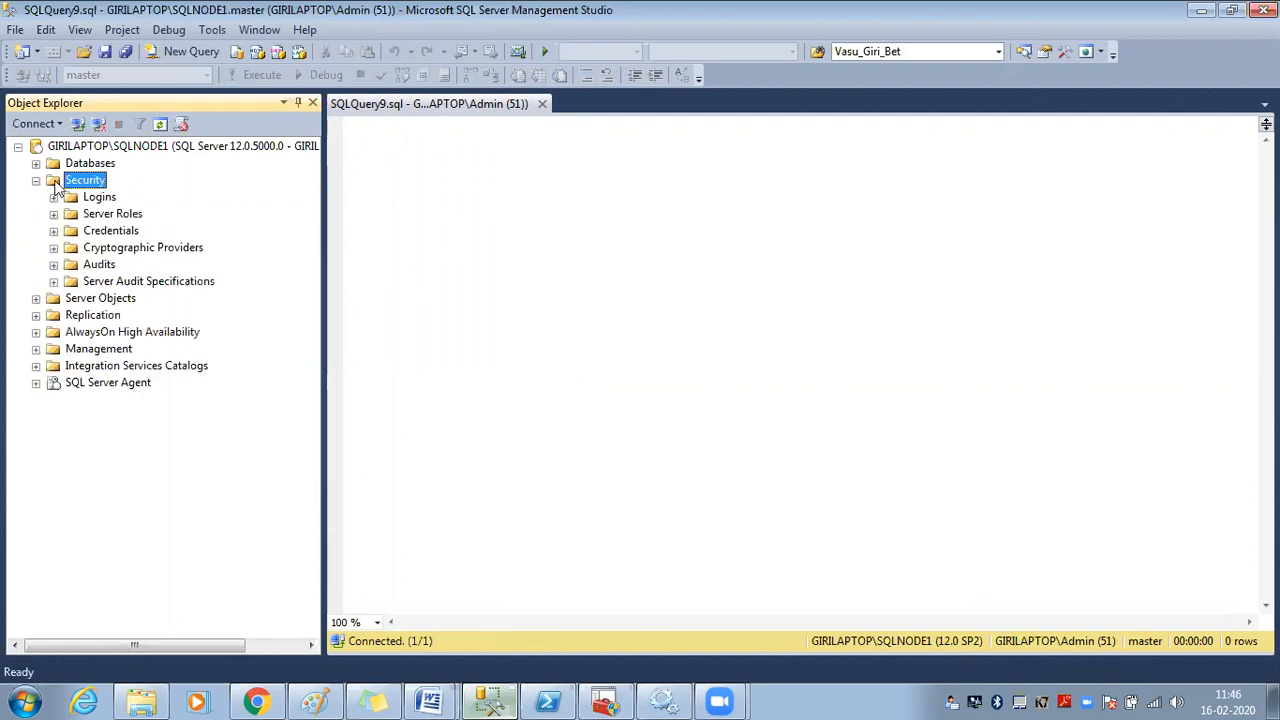
click(165, 146)
click(165, 125)
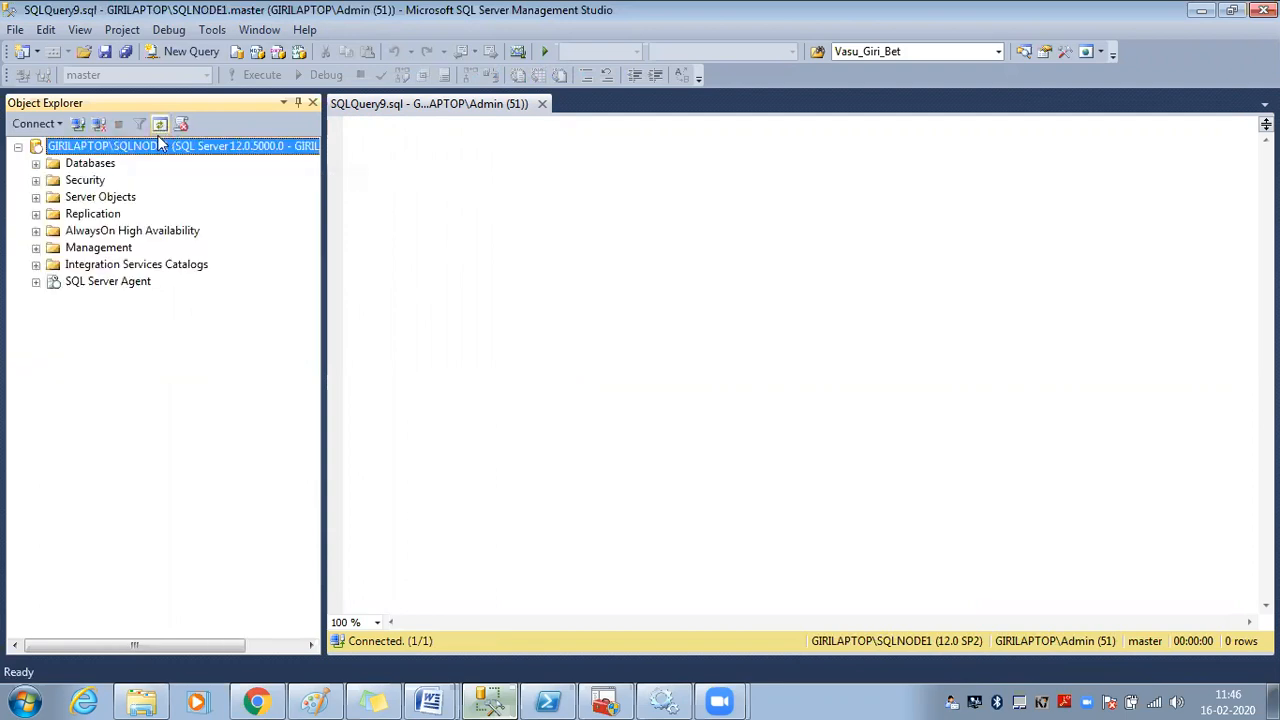
click(36, 181)
click(78, 182)
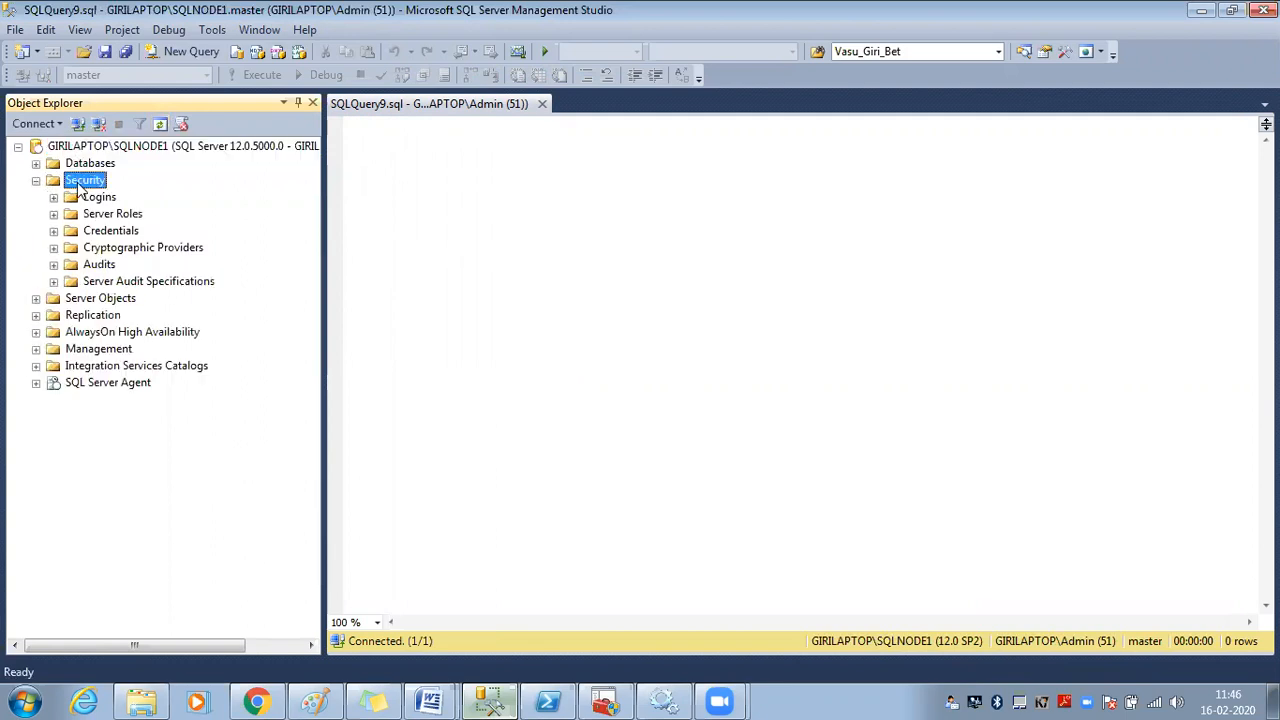
click(95, 199)
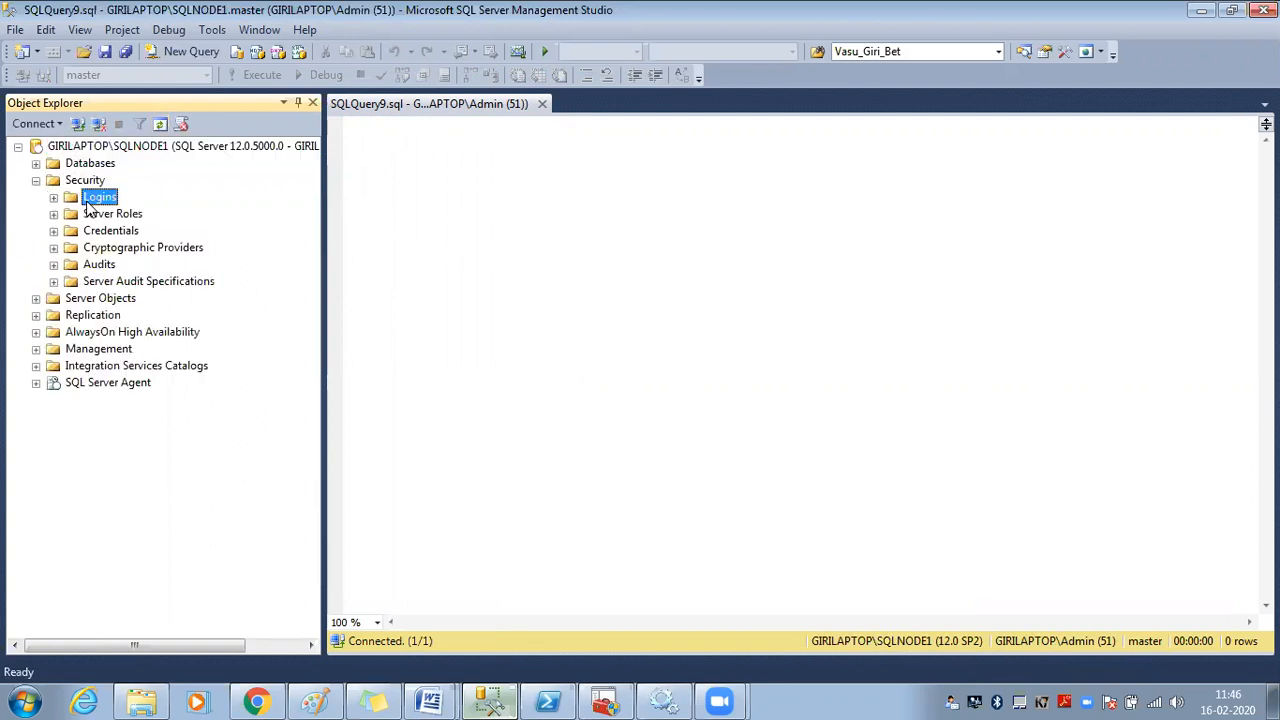
click(54, 199)
Look through the existing logins, then collapse the Logins list
click(164, 353)
click(154, 404)
click(138, 455)
click(126, 380)
click(127, 333)
click(140, 281)
click(135, 247)
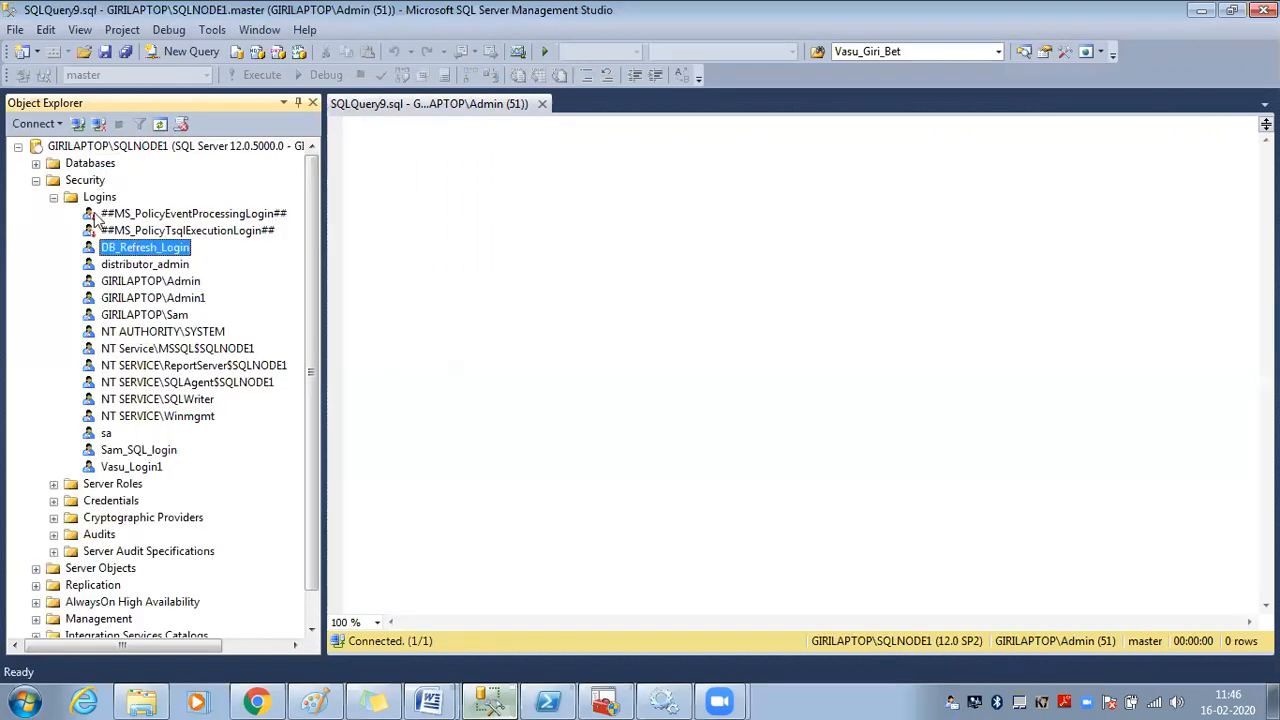
click(54, 197)
Open the Logins folder's context menu and start a new login
click(85, 181)
click(99, 198)
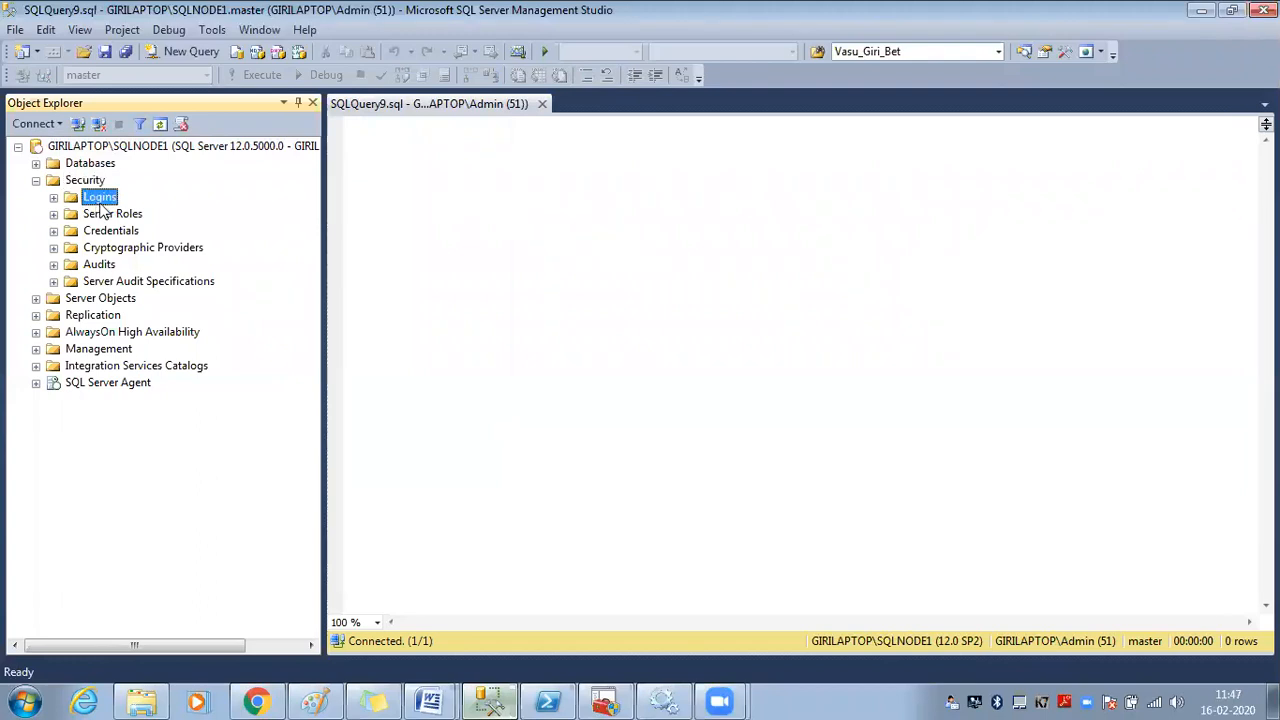
right_click(113, 206)
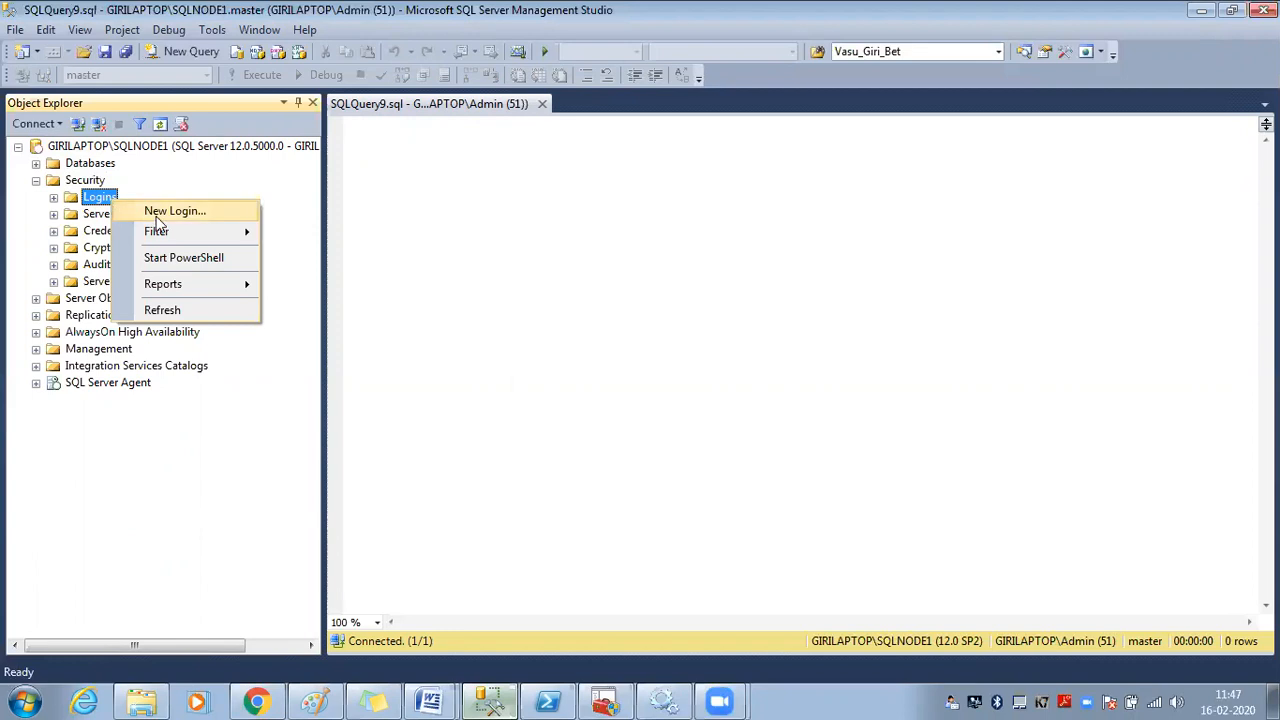
click(160, 212)
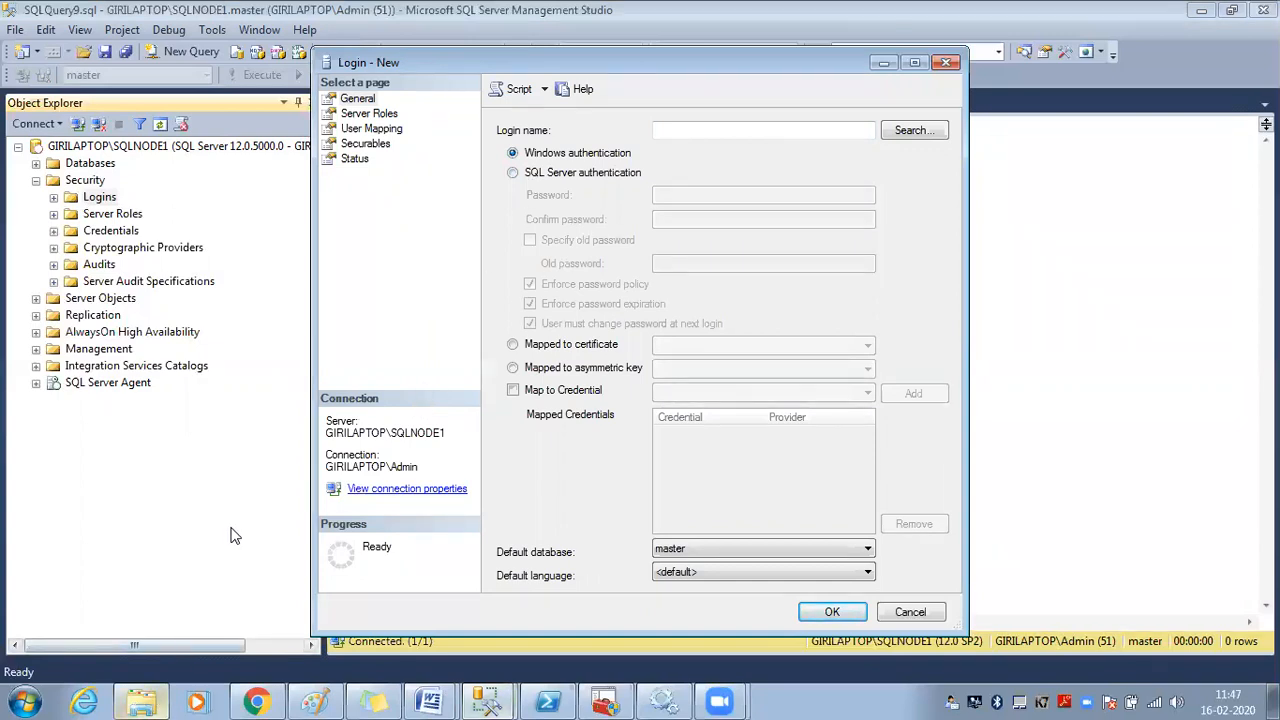
Bring up the Windows Start menu to search for a program
key(super)
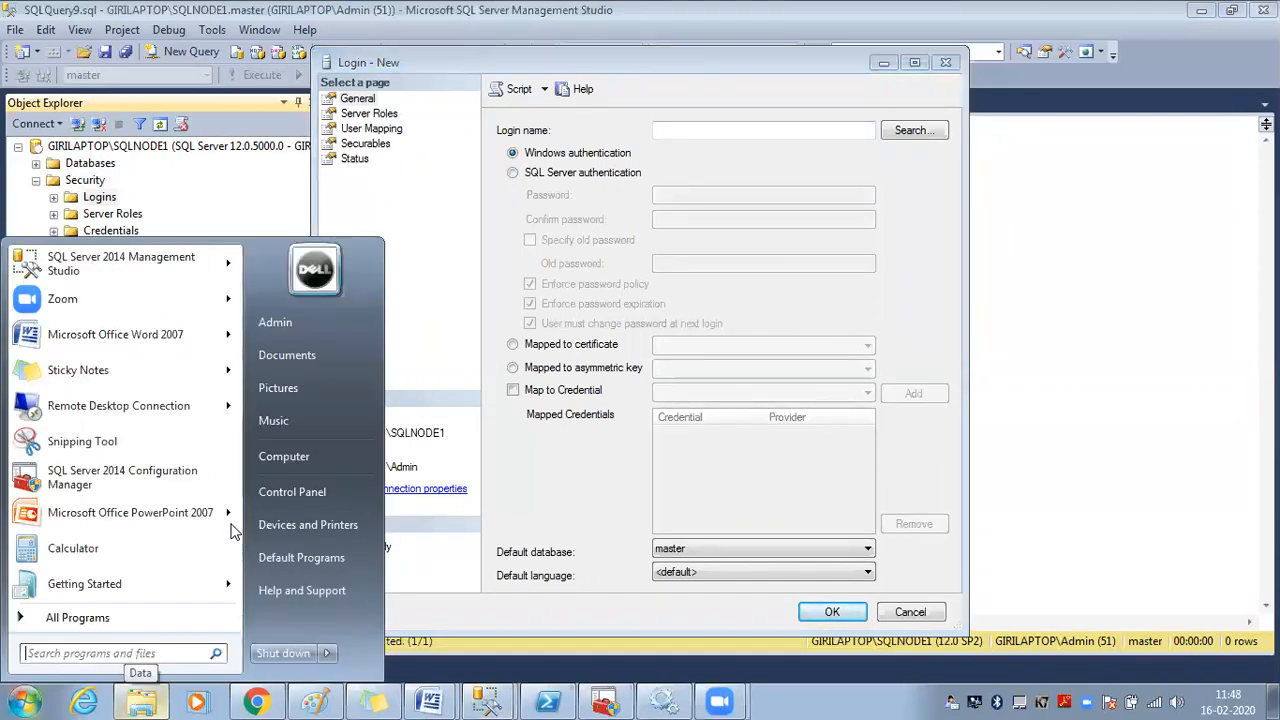
Search for Computer Management, launch it and maximize its window
text(dis)
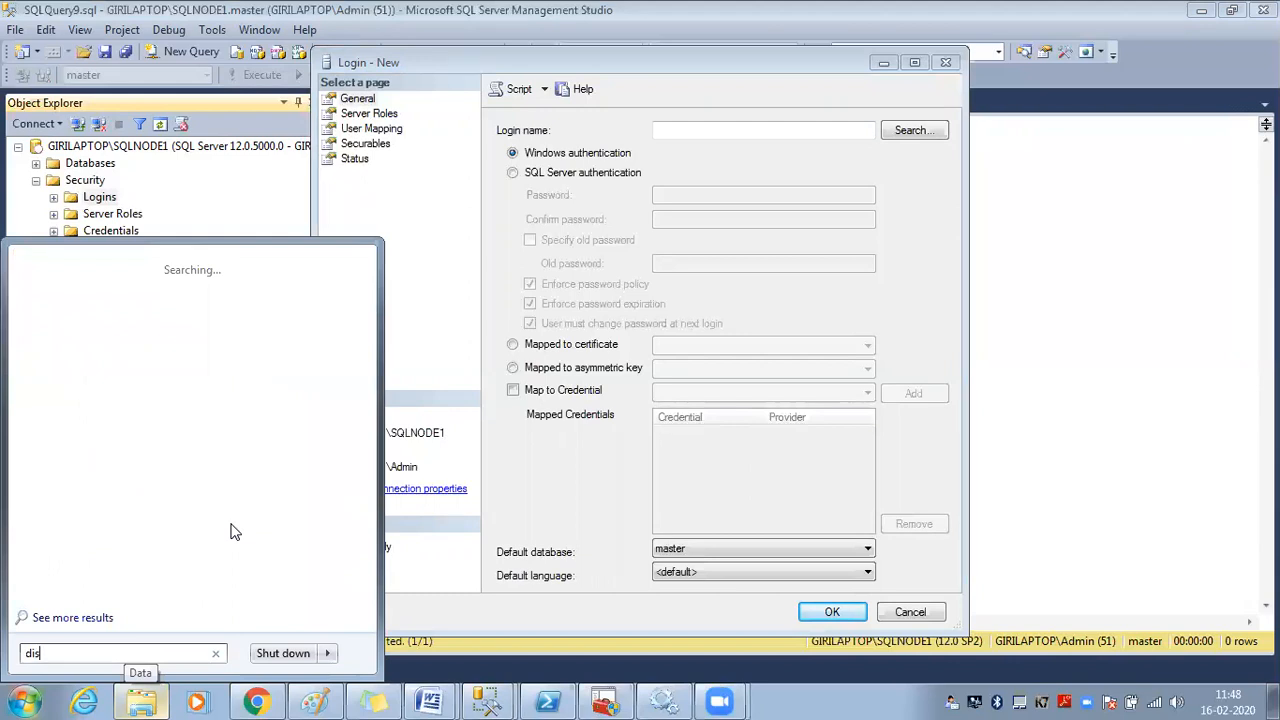
key(ctrl+a)
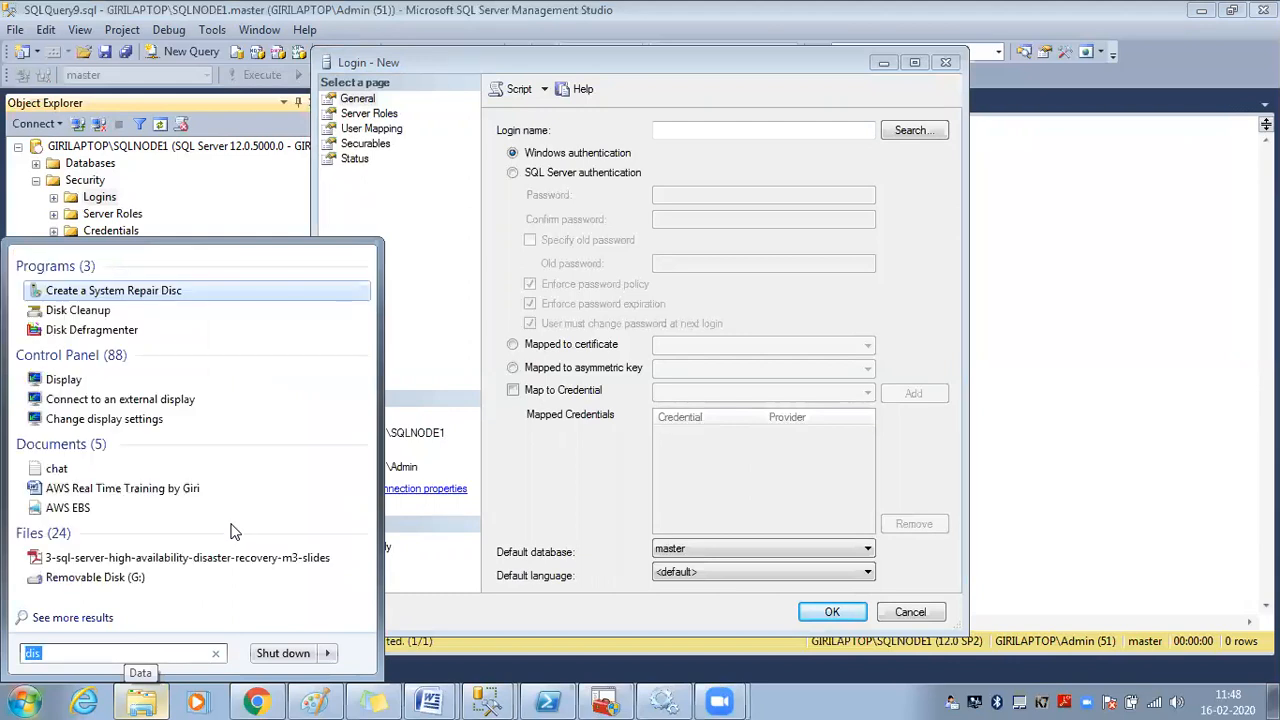
text(com)
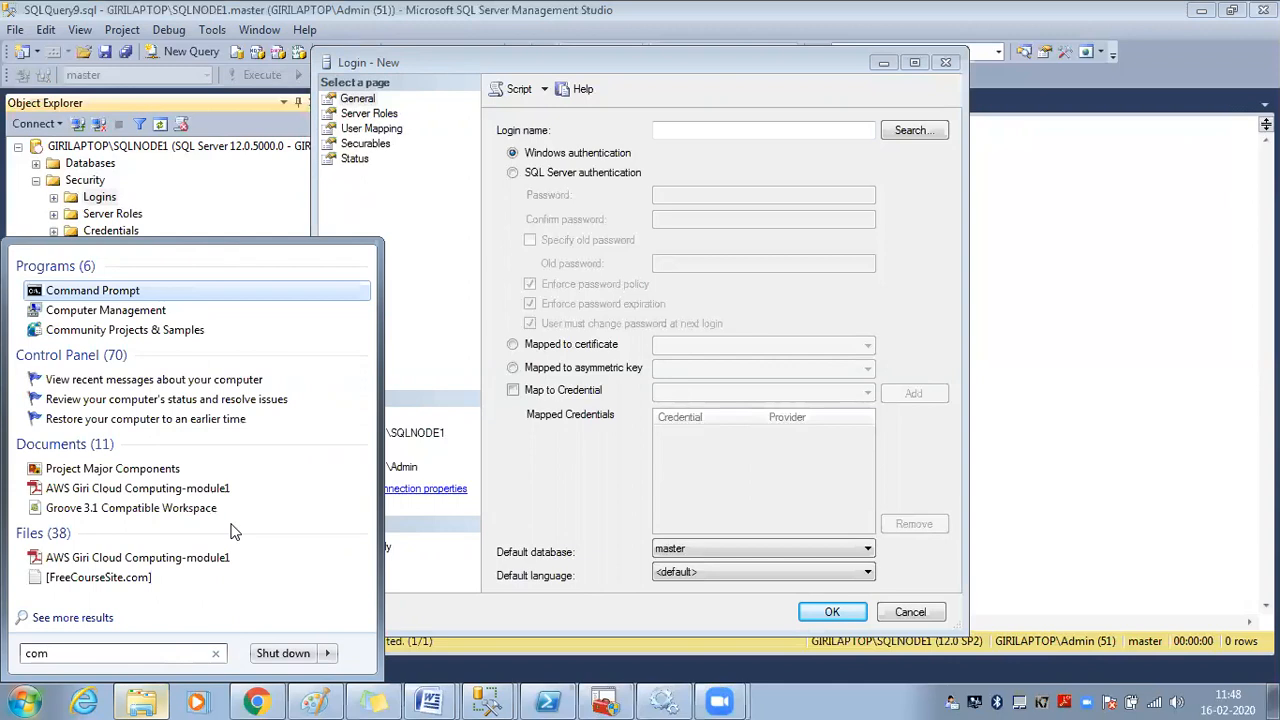
click(148, 318)
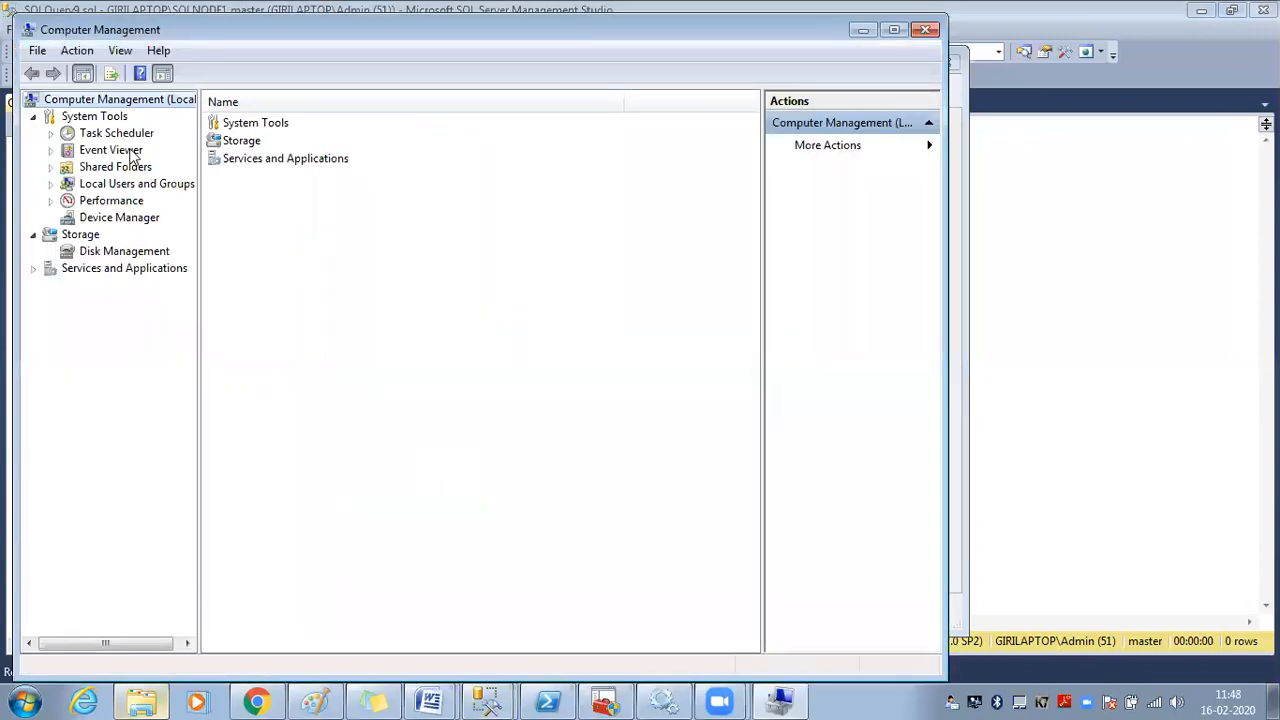
double_click(474, 33)
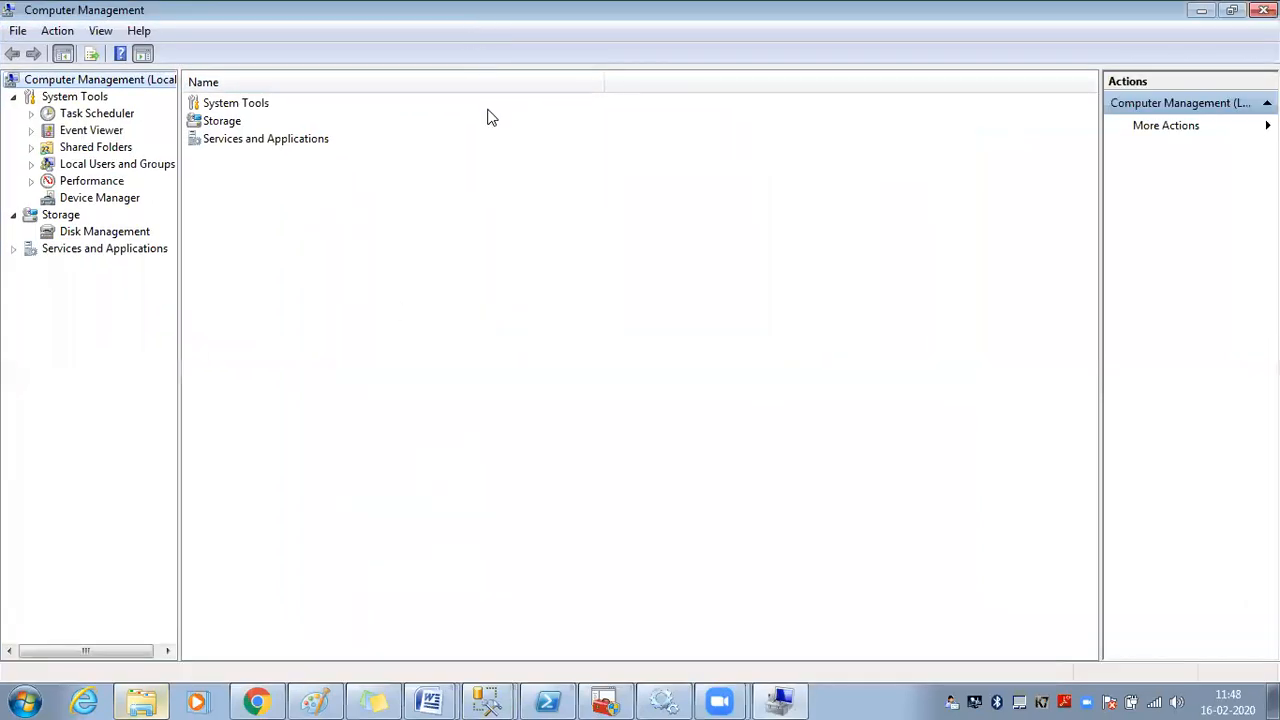
Expand Local Users and Groups, list the Users, and open their context menu
click(131, 170)
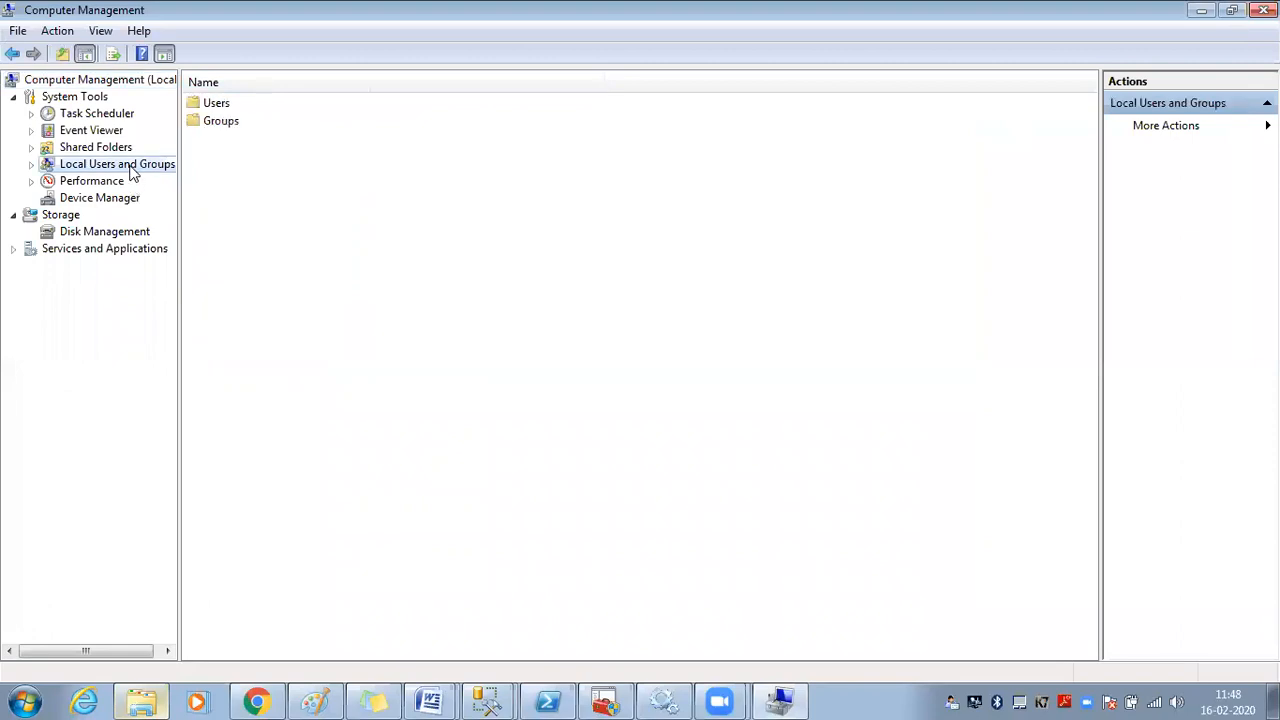
click(30, 165)
click(91, 182)
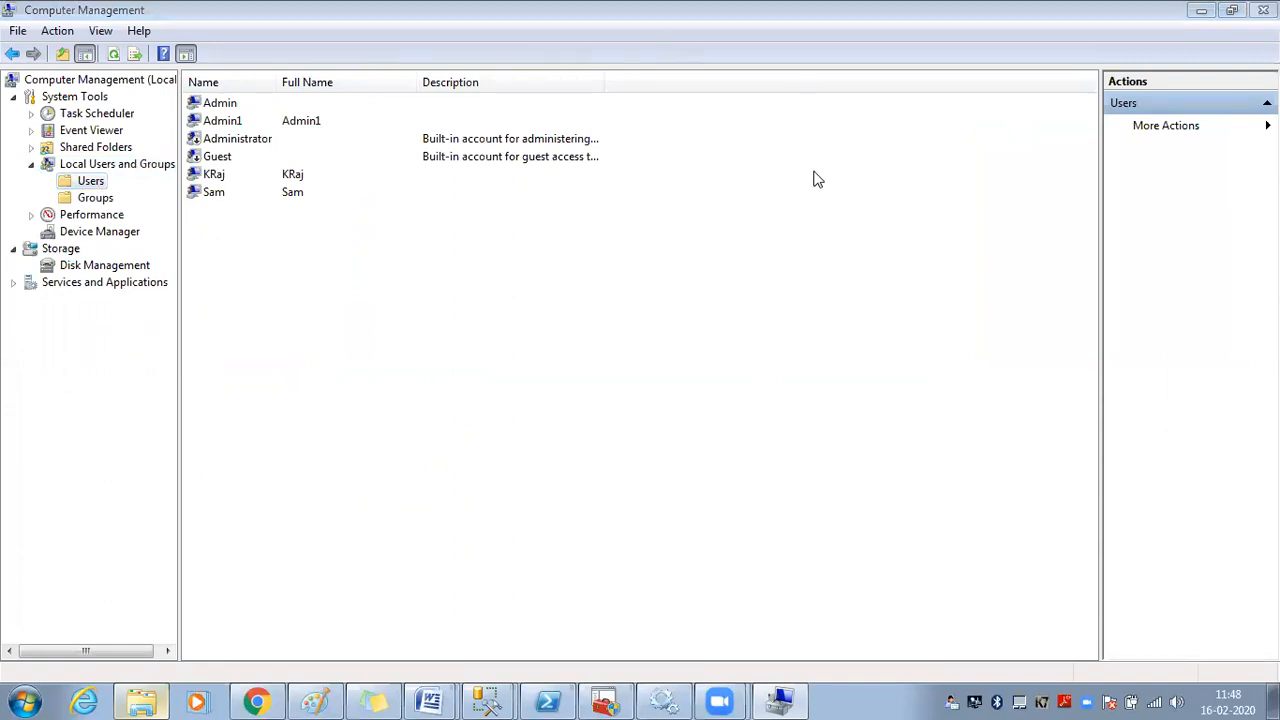
right_click(95, 189)
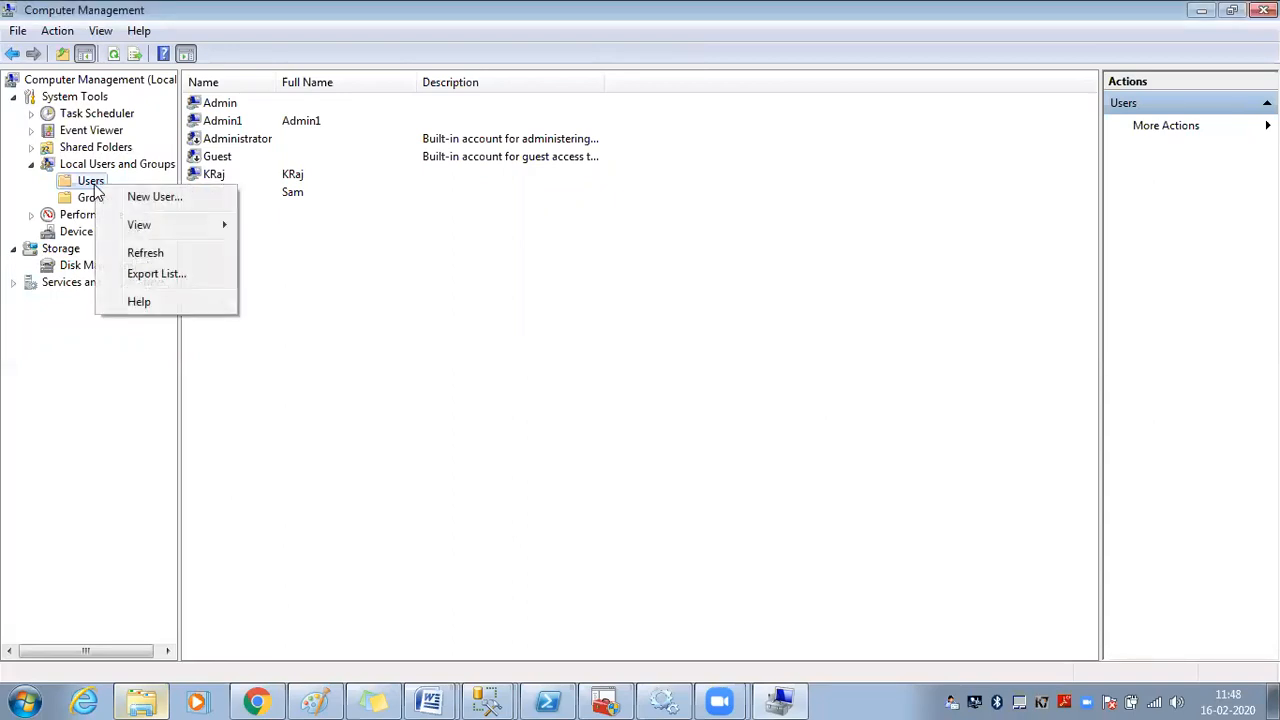
Create local user GKRR_Login with a confirmed password, no forced change, and Password never expires
click(155, 197)
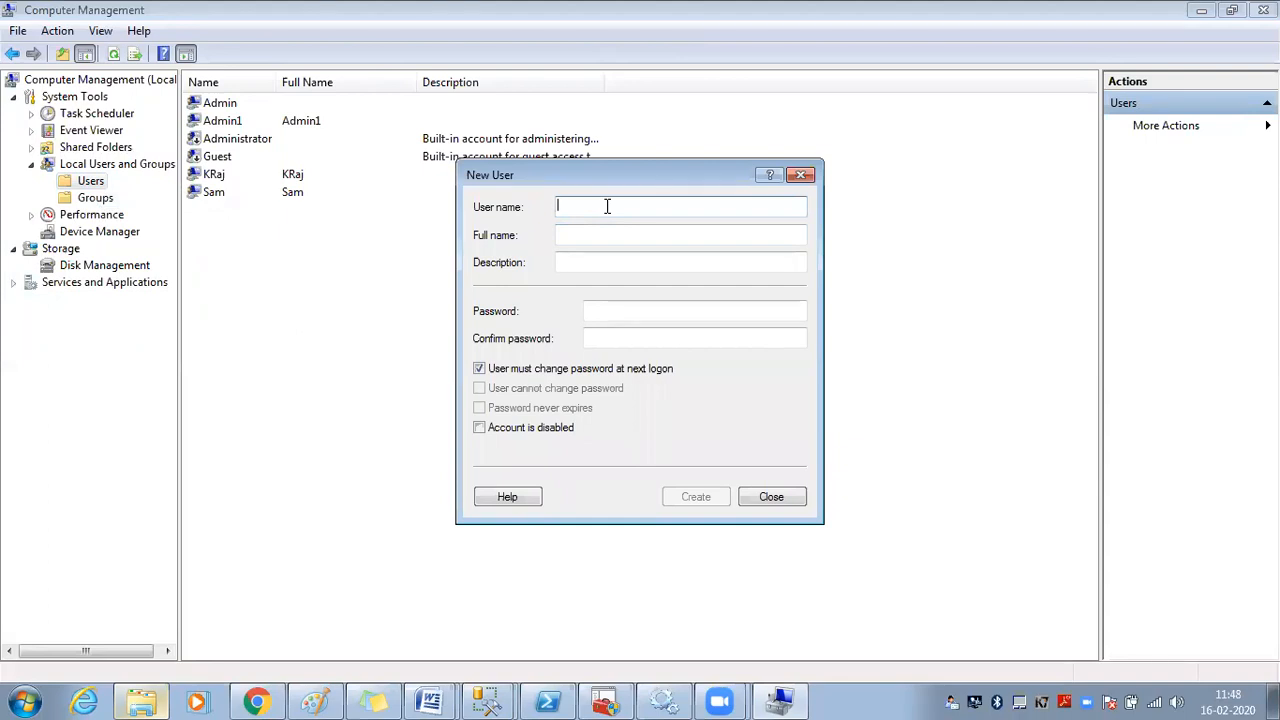
text(GK)
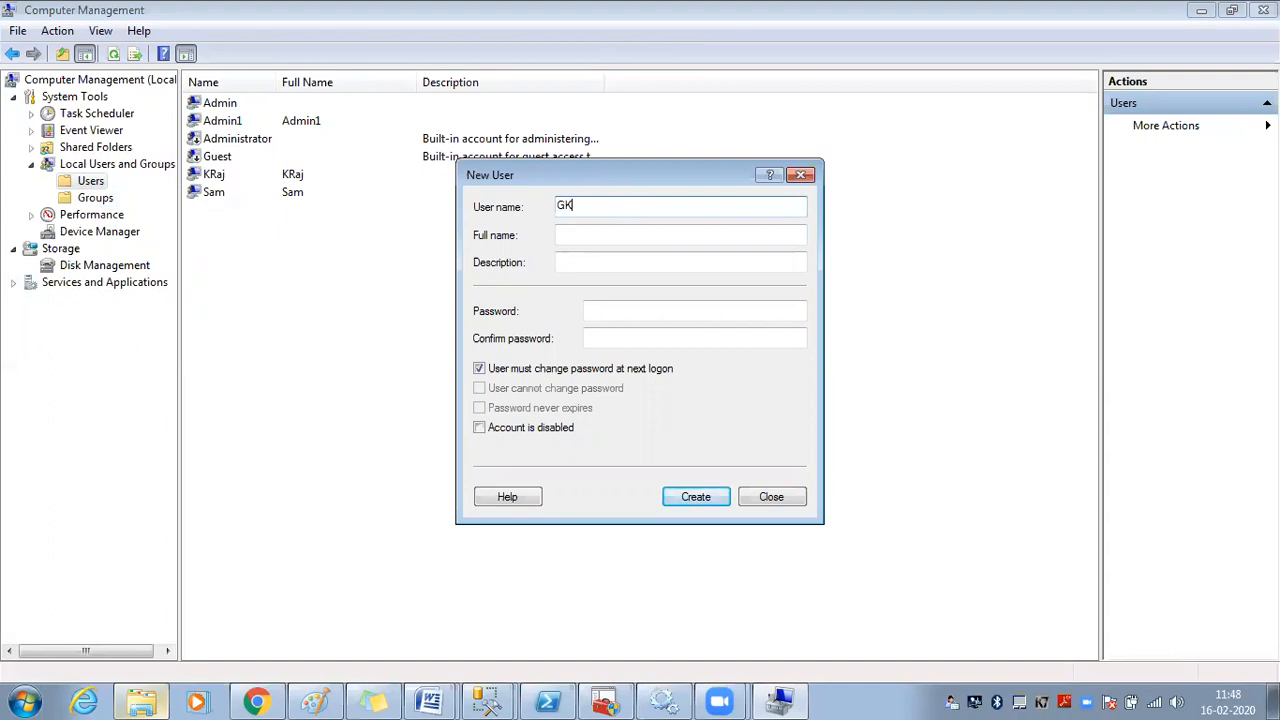
text(RR_Login)
click(560, 369)
click(610, 310)
text(••••••••)
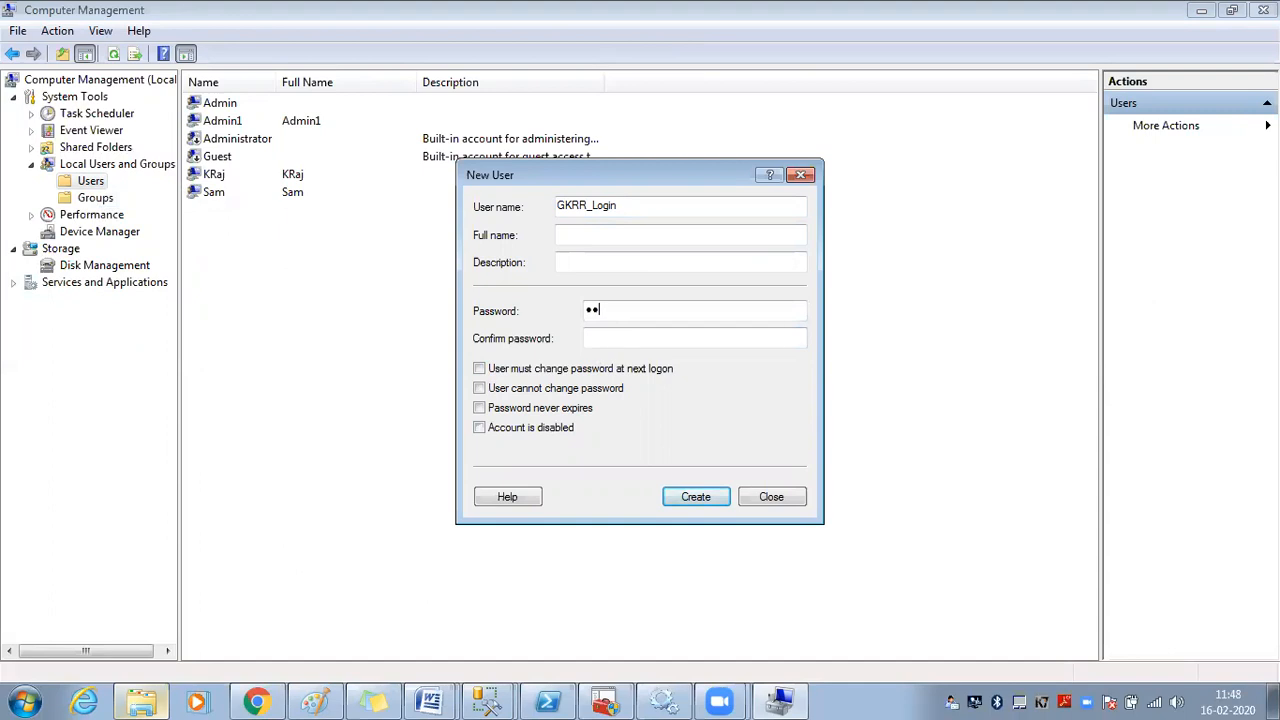
text(••••)
key(Tab)
text(••••••••)
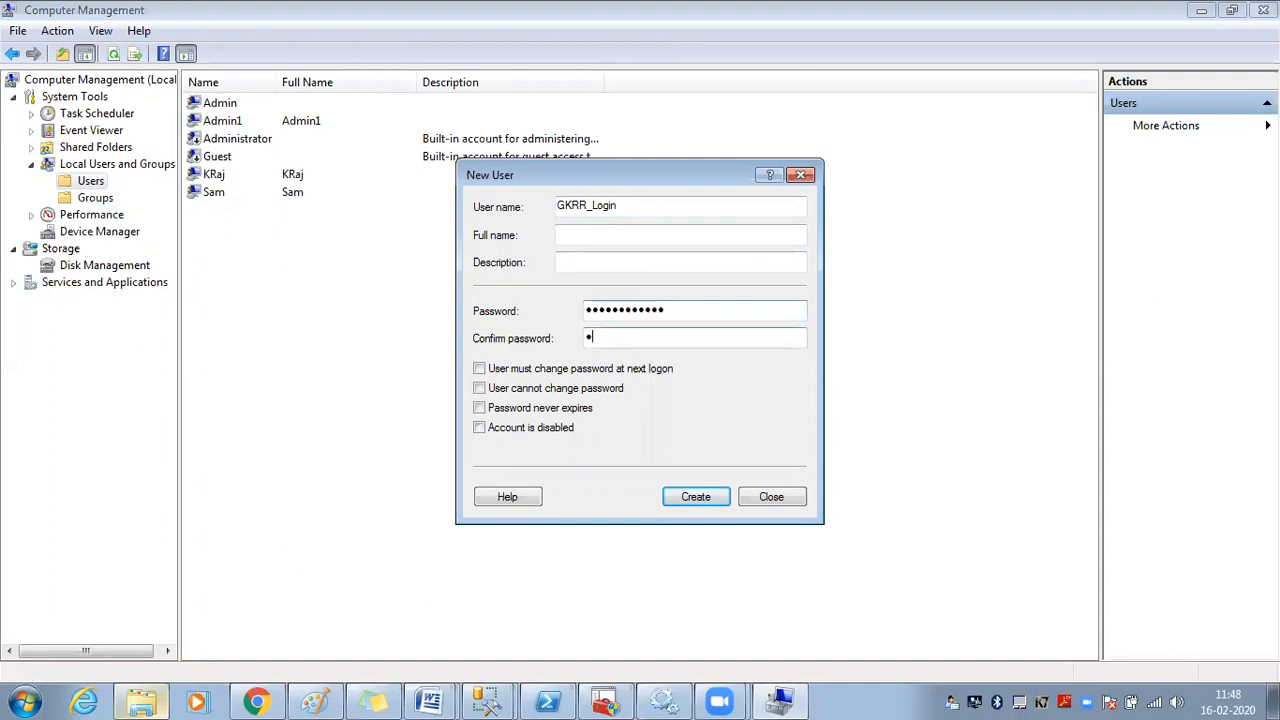
text(••••)
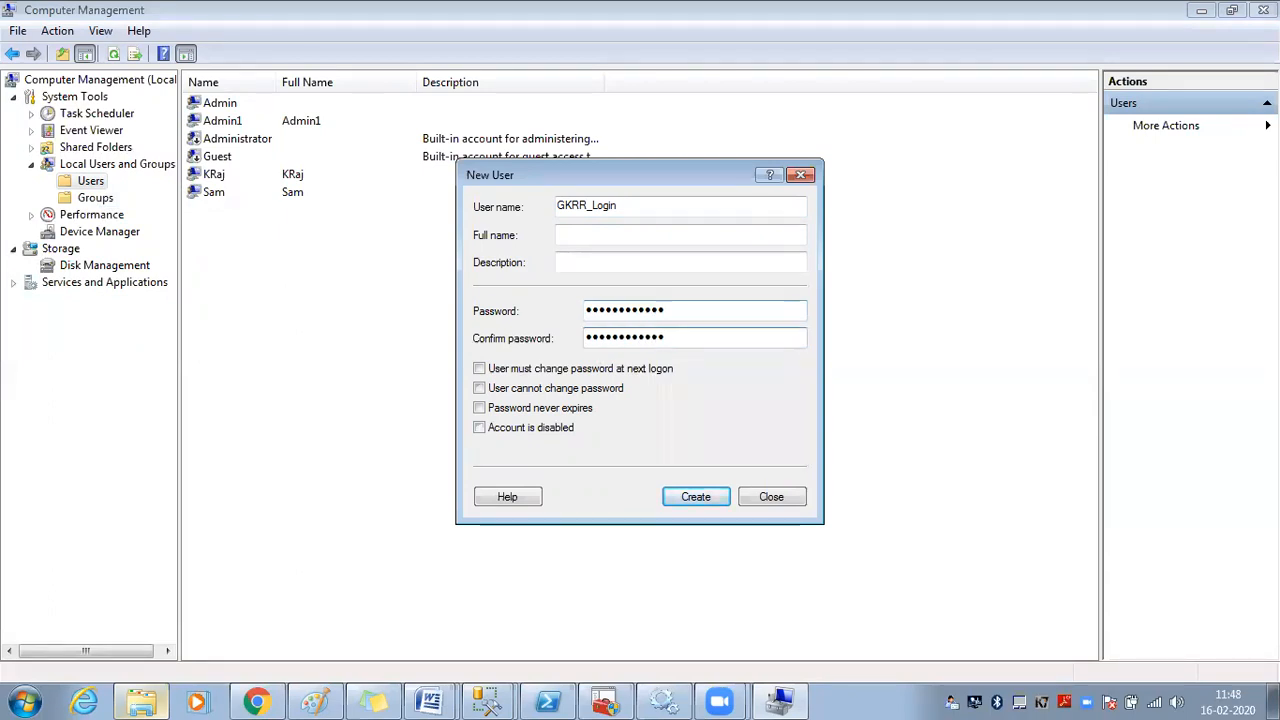
click(562, 409)
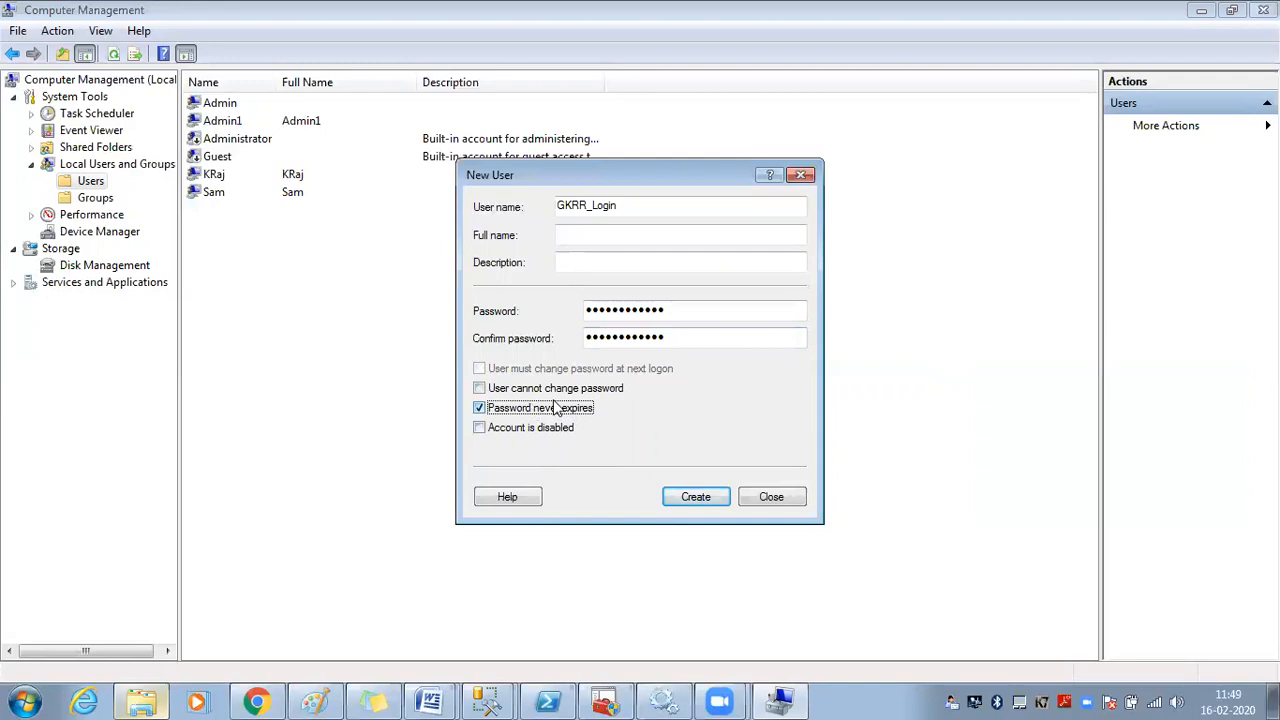
click(698, 496)
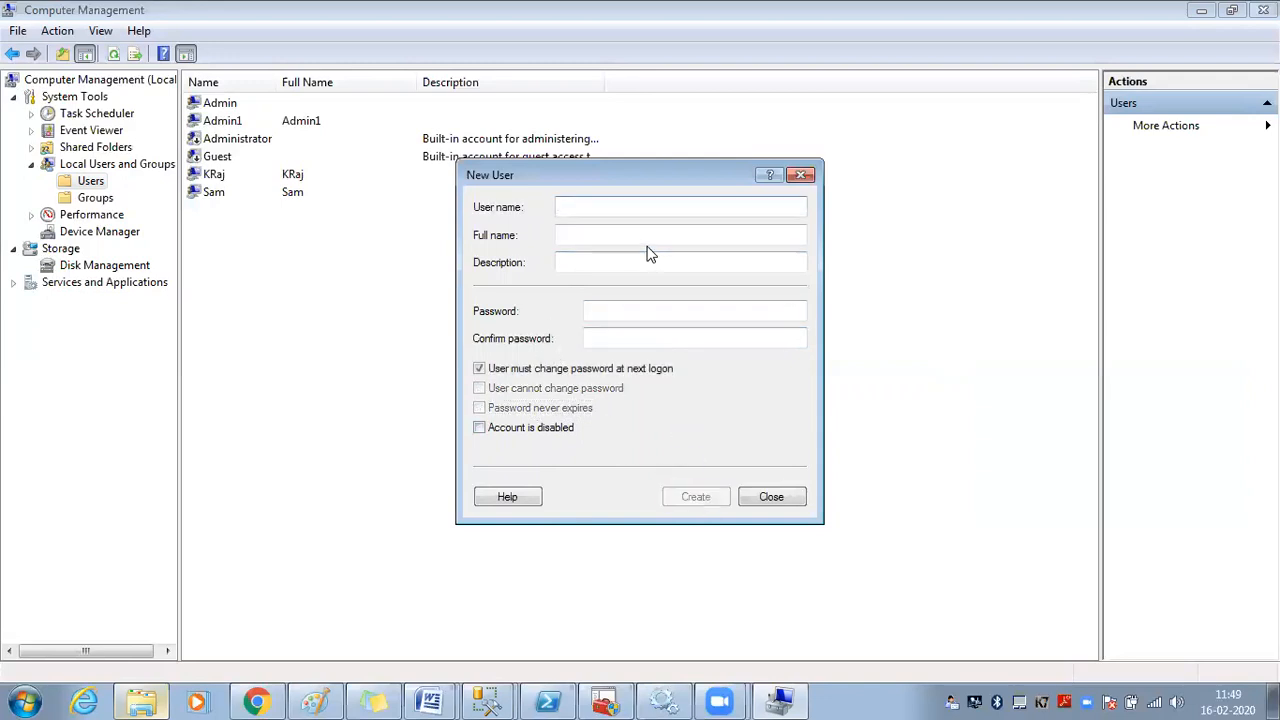
Close New User, confirm GKRR_Login in Users, widen the Groups Name column, select Administrators
click(772, 497)
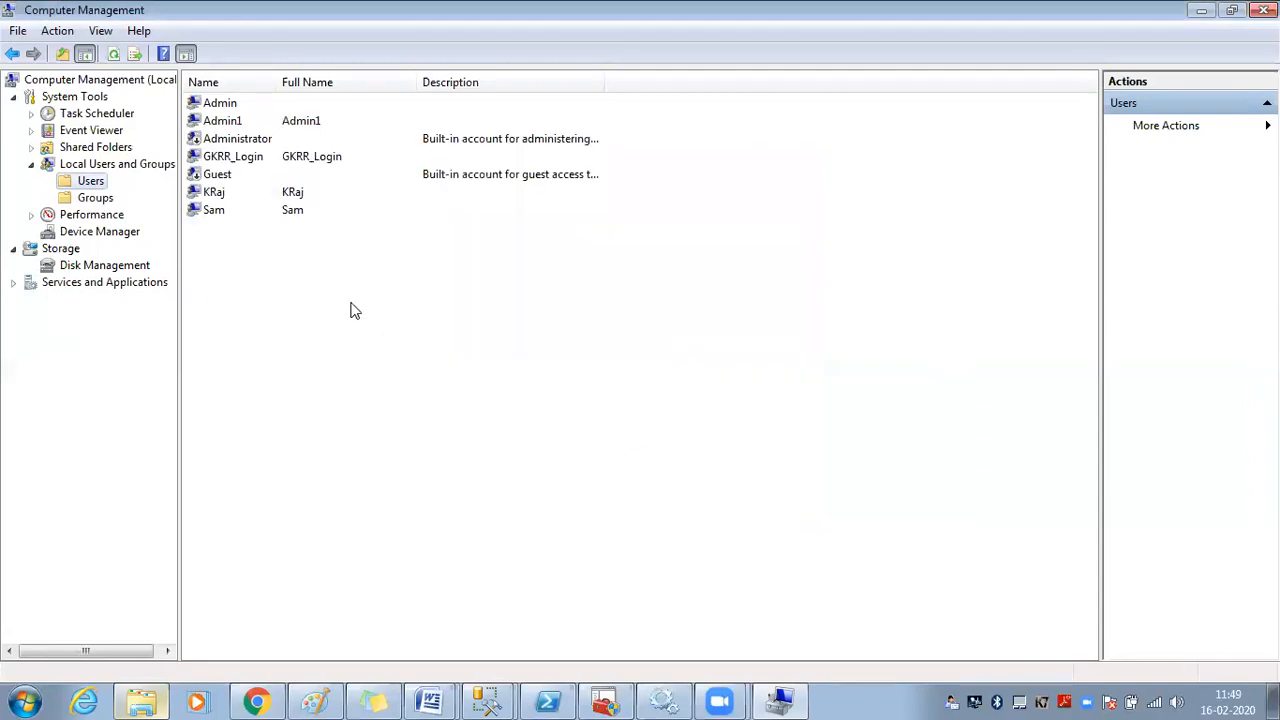
click(224, 193)
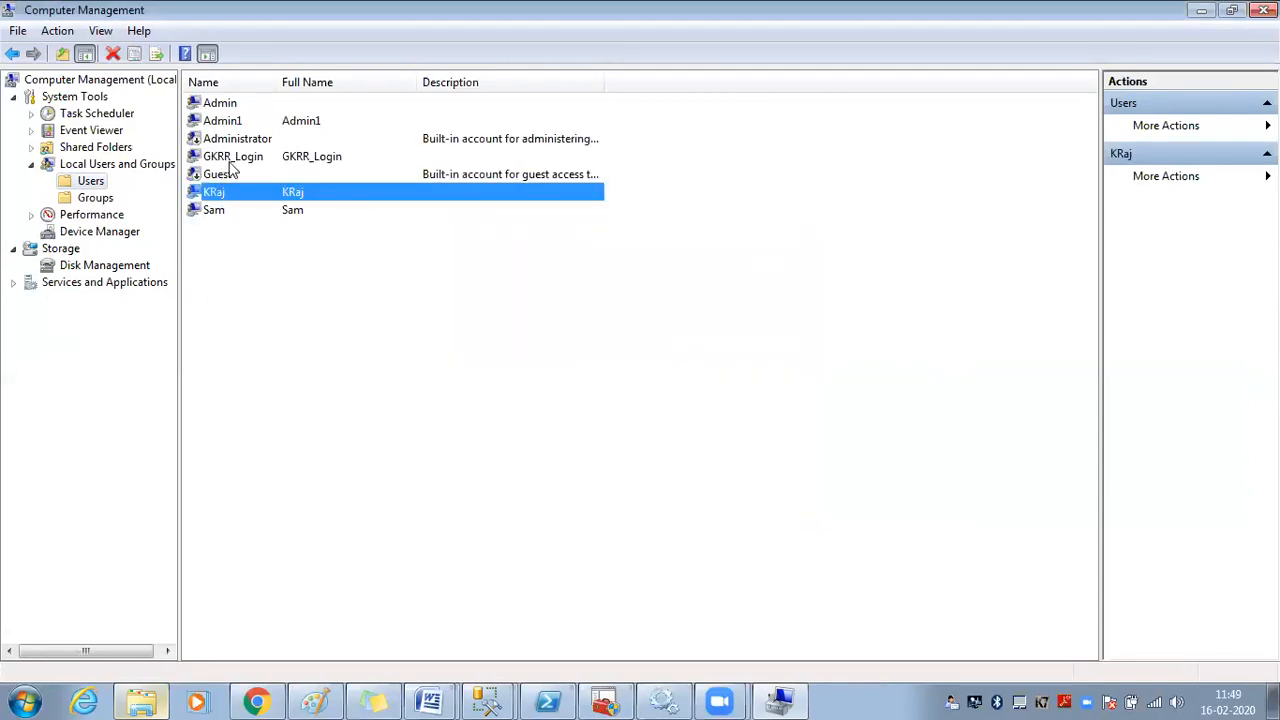
click(229, 159)
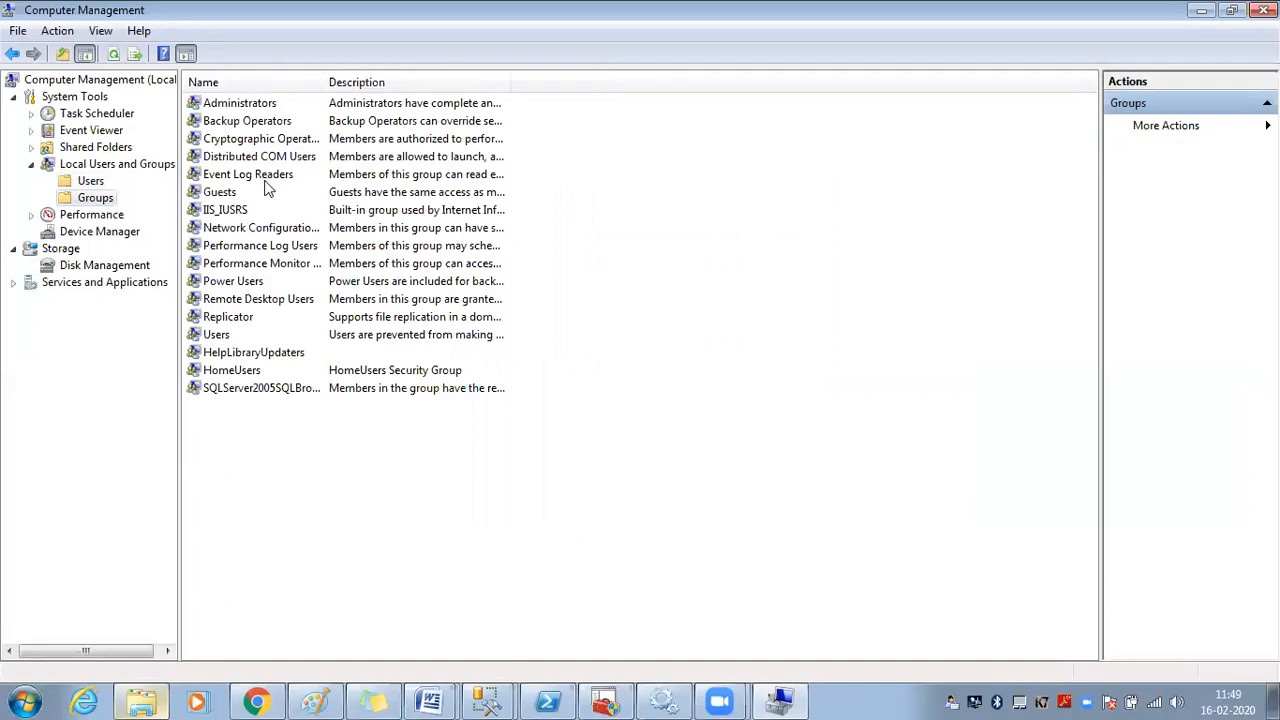
drag(324, 84, 428, 105)
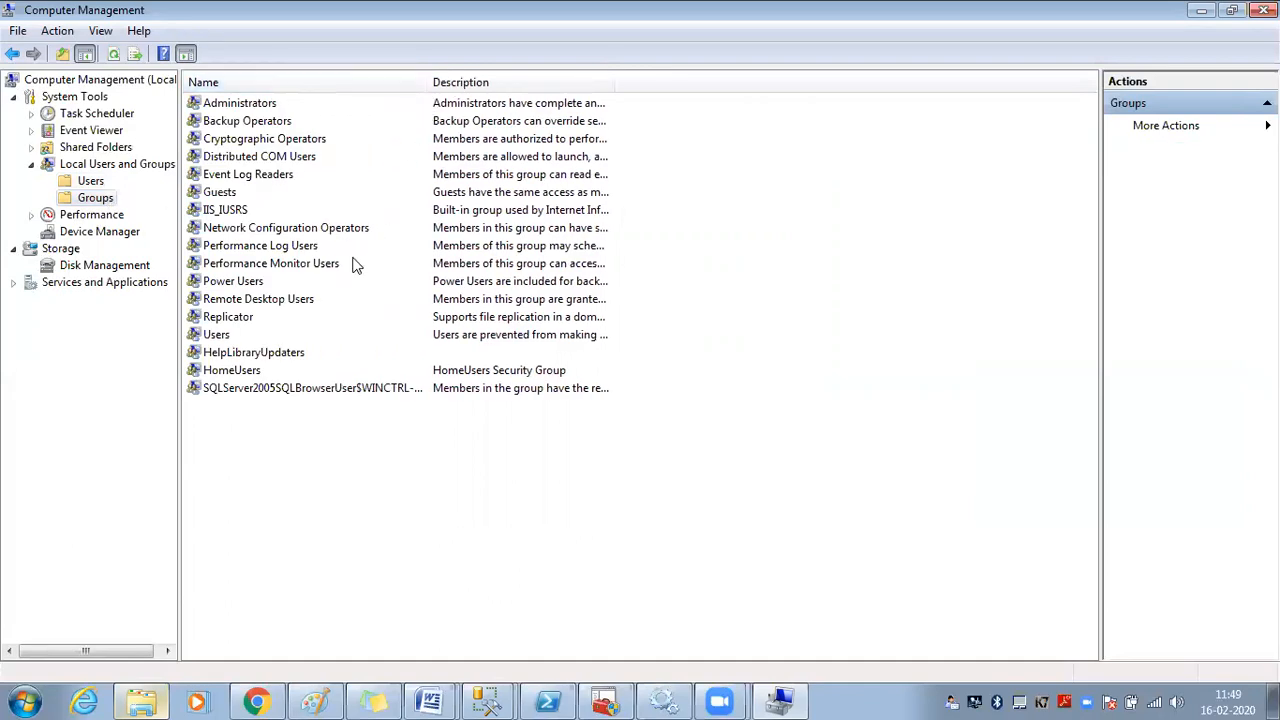
click(252, 107)
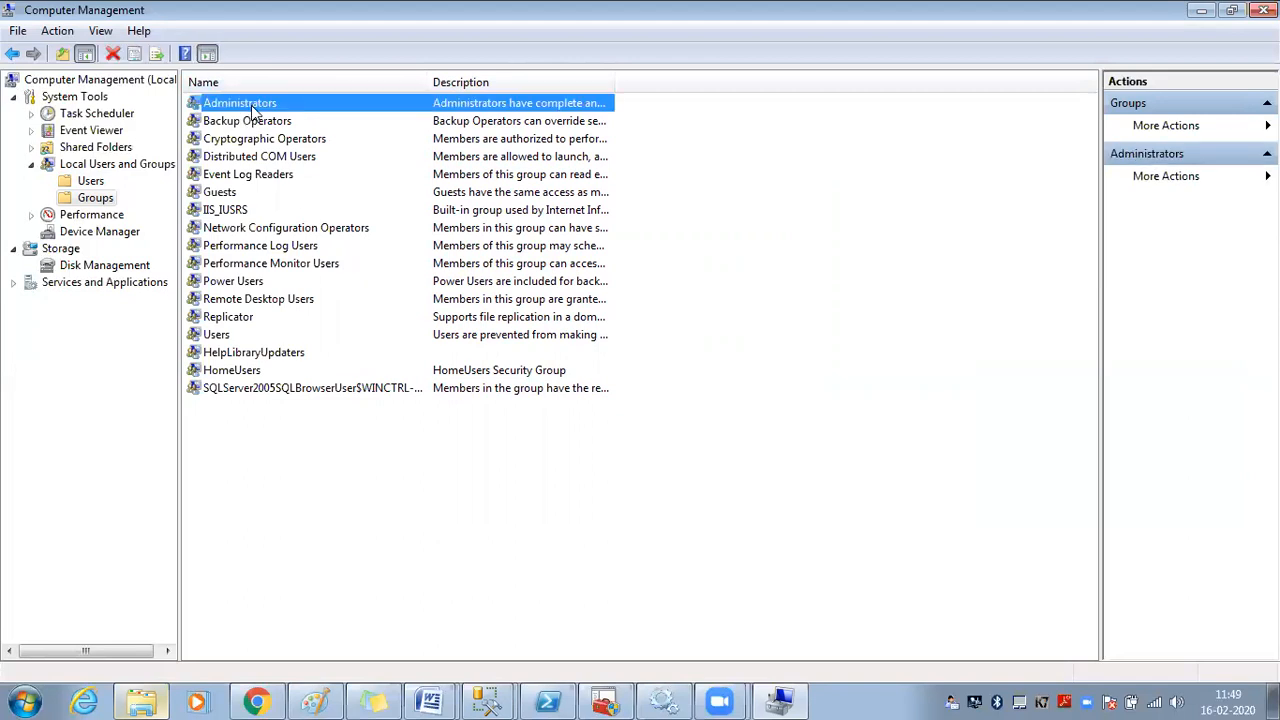
Add GKRR_Login as a member of the Administrators group, resolving the name with Check Names
double_click(252, 107)
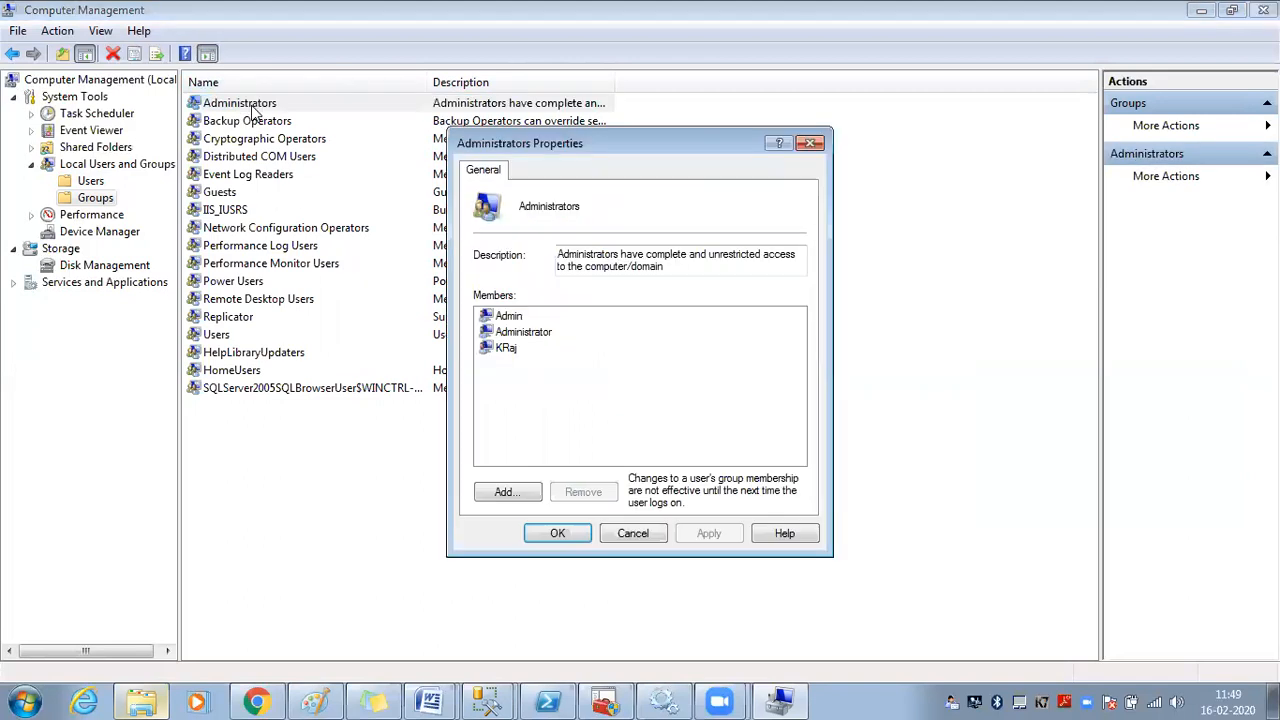
click(505, 492)
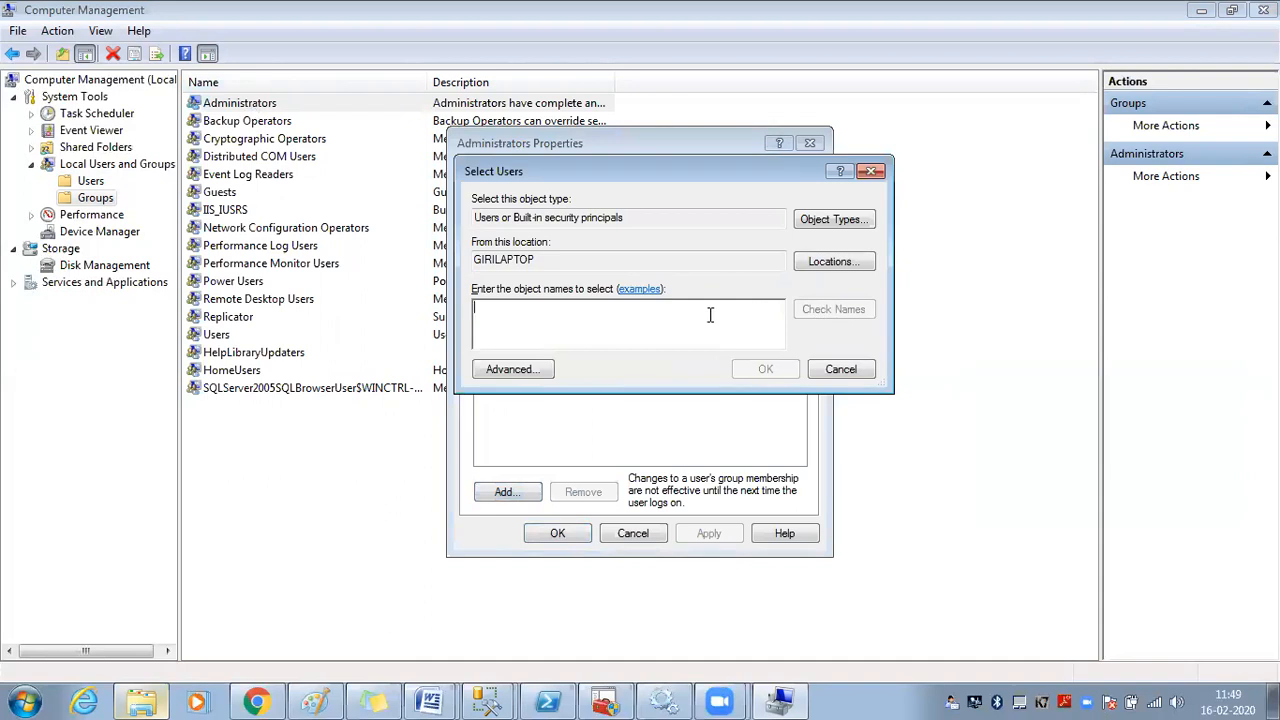
text(gk)
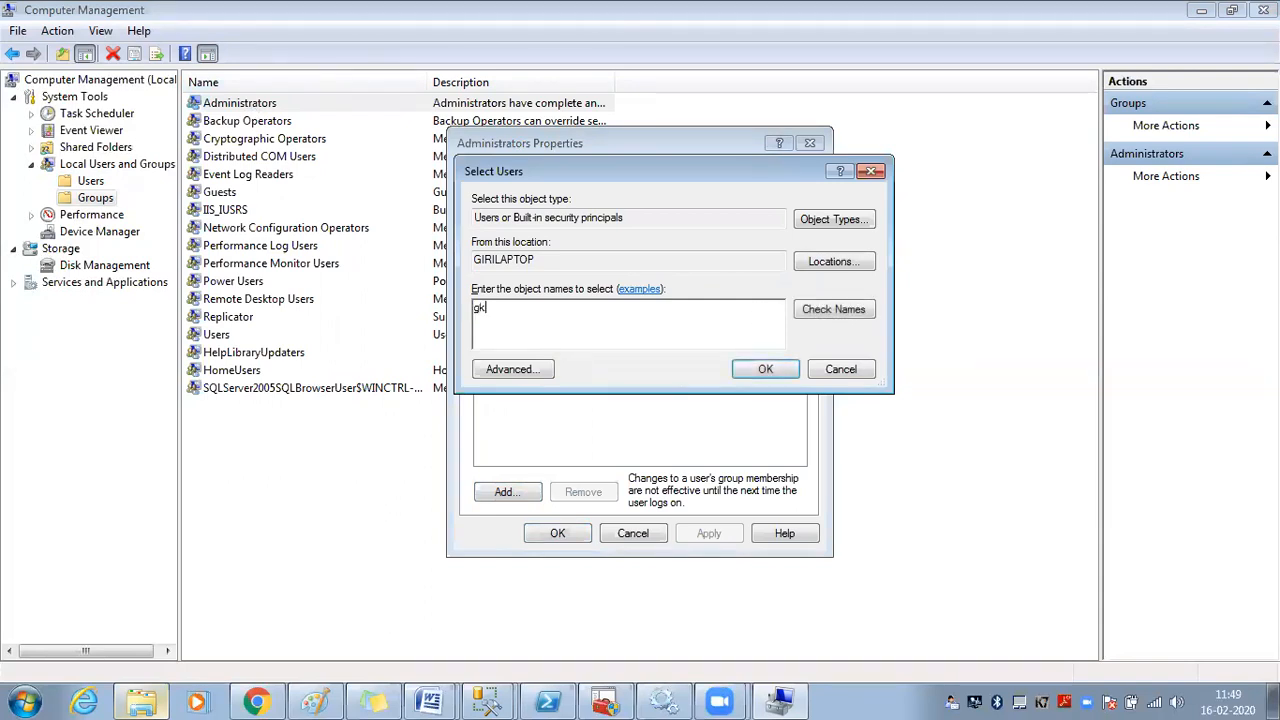
drag(560, 320, 436, 315)
click(510, 308)
click(838, 315)
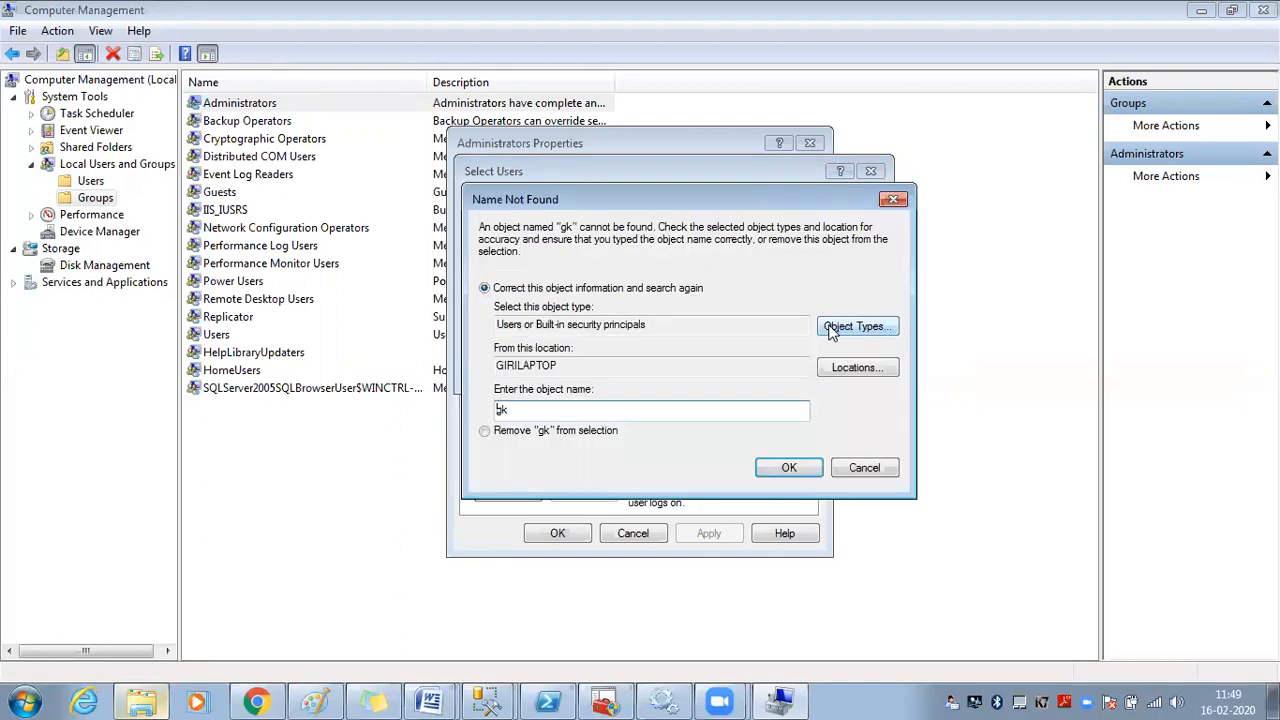
click(851, 366)
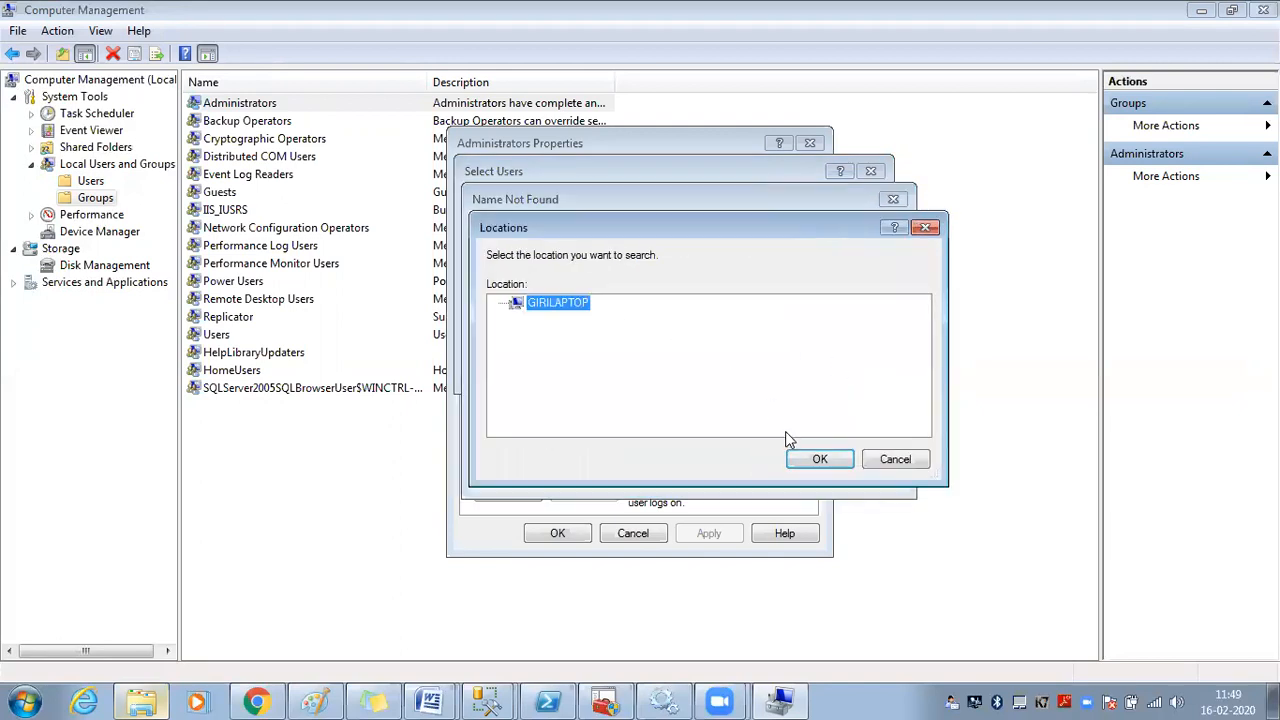
click(802, 457)
click(544, 410)
text(m_login)
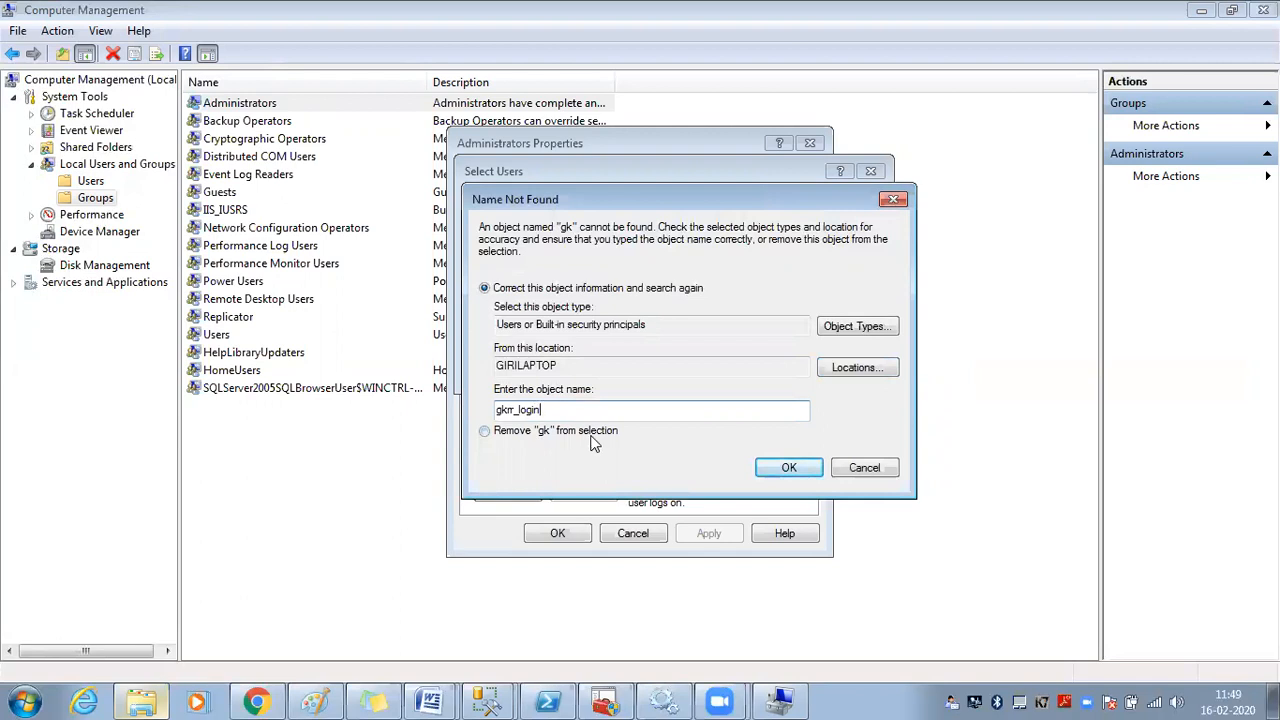
click(789, 468)
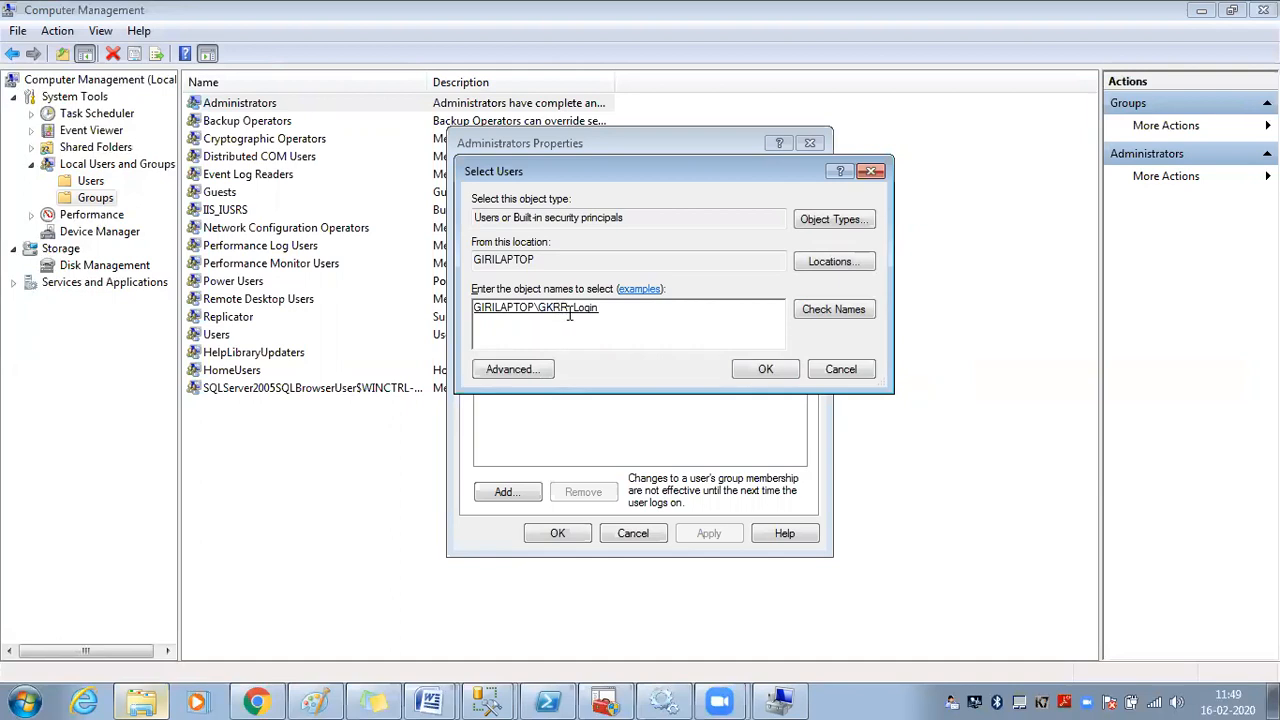
click(763, 370)
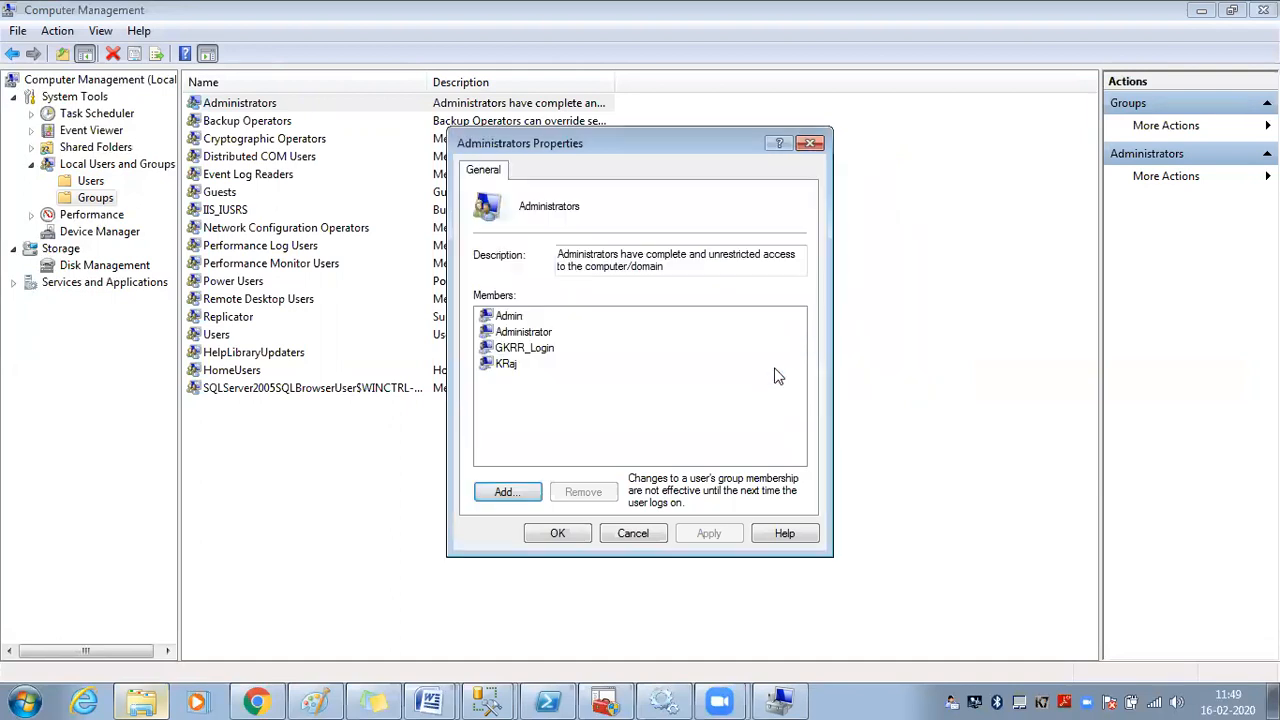
click(559, 534)
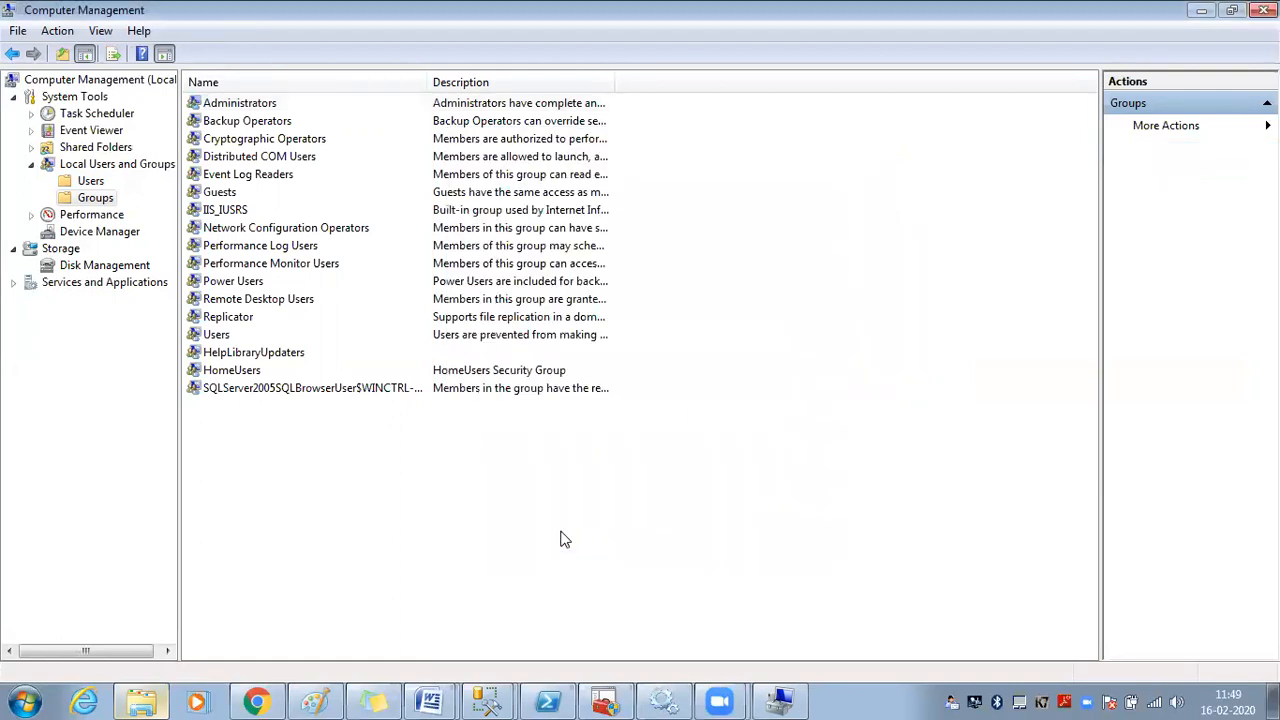
Refresh the local Users list in Computer Management
click(103, 183)
right_click(351, 326)
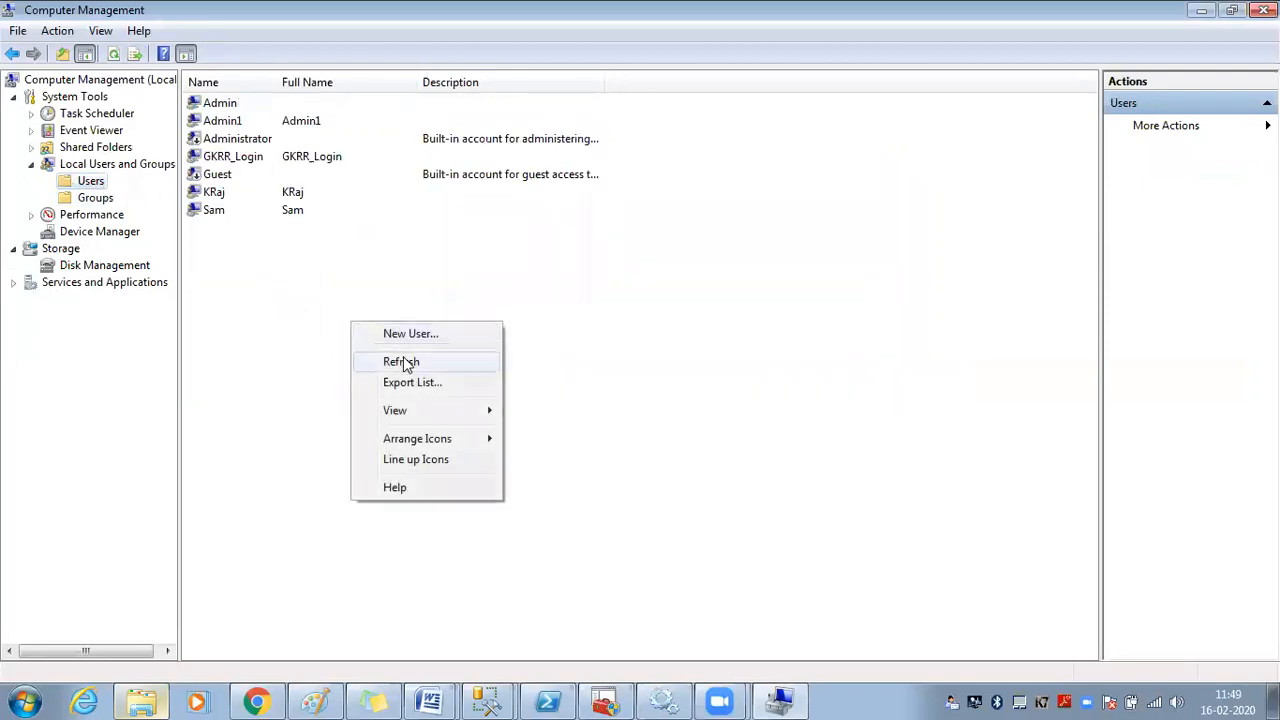
click(406, 362)
Close the stray login window in SSMS and open a fresh New Login dialog from Logins
mouse_move(490, 700)
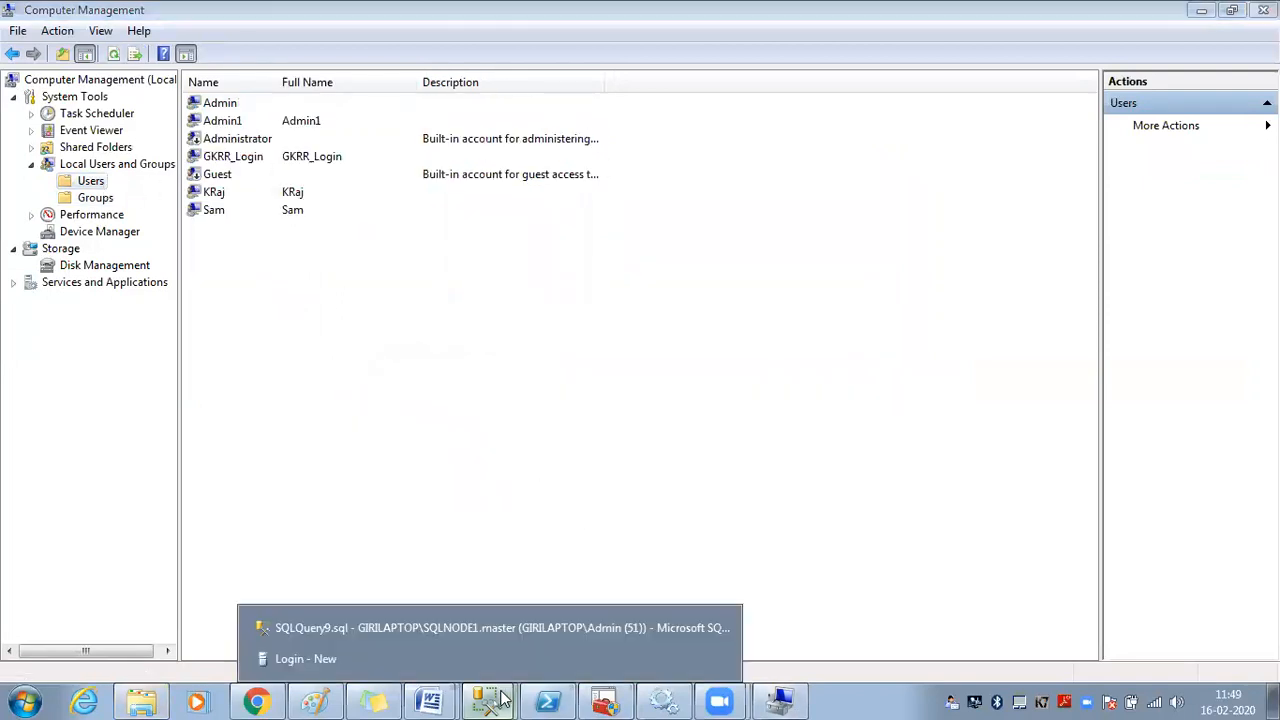
click(512, 662)
click(686, 130)
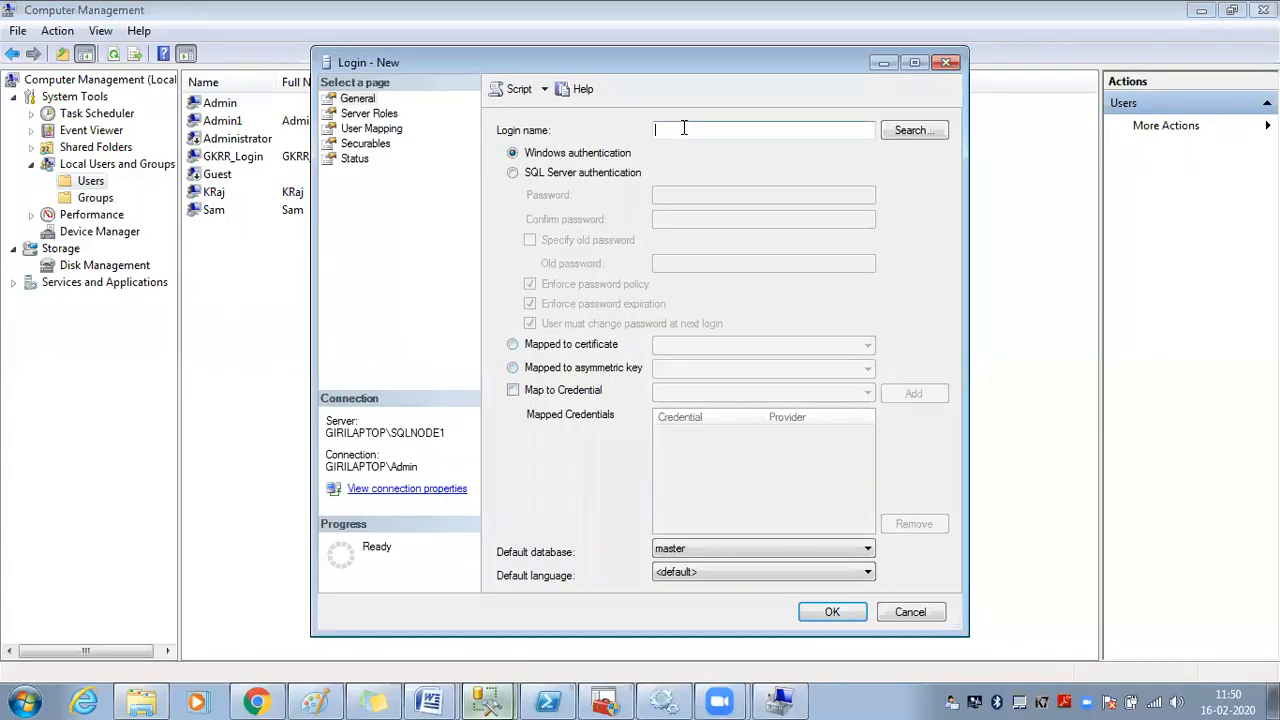
click(914, 62)
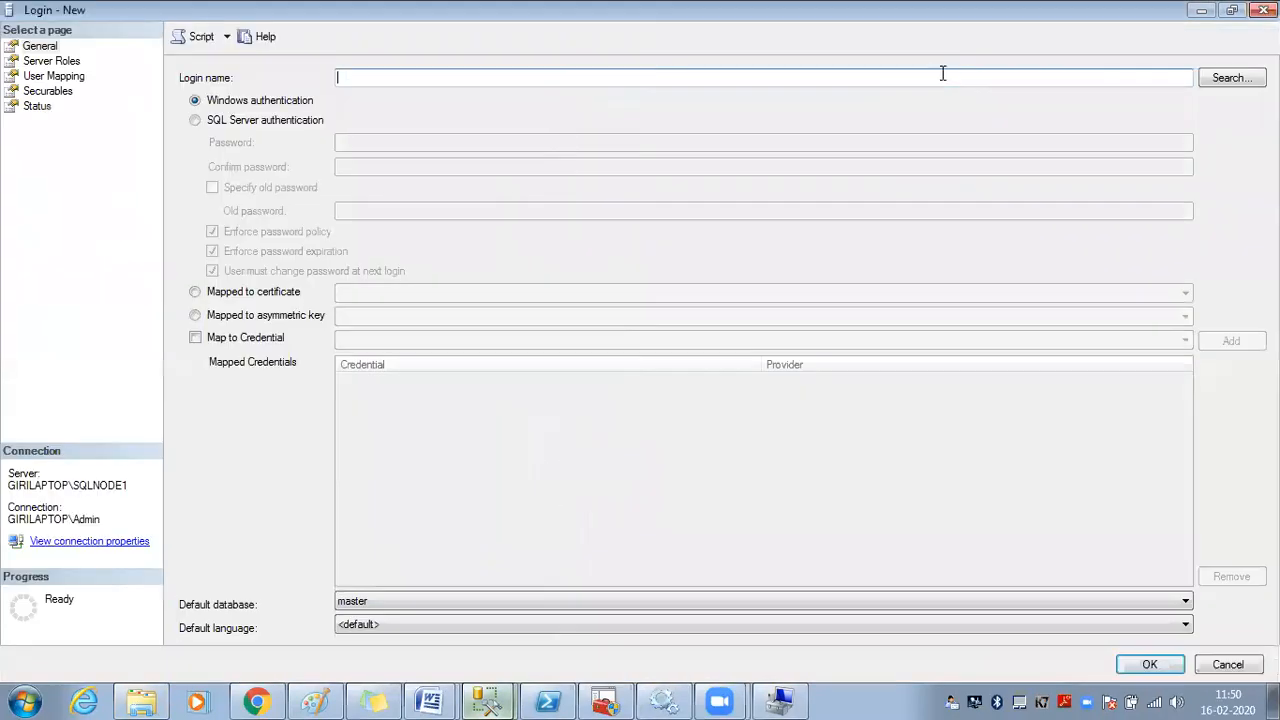
click(1263, 10)
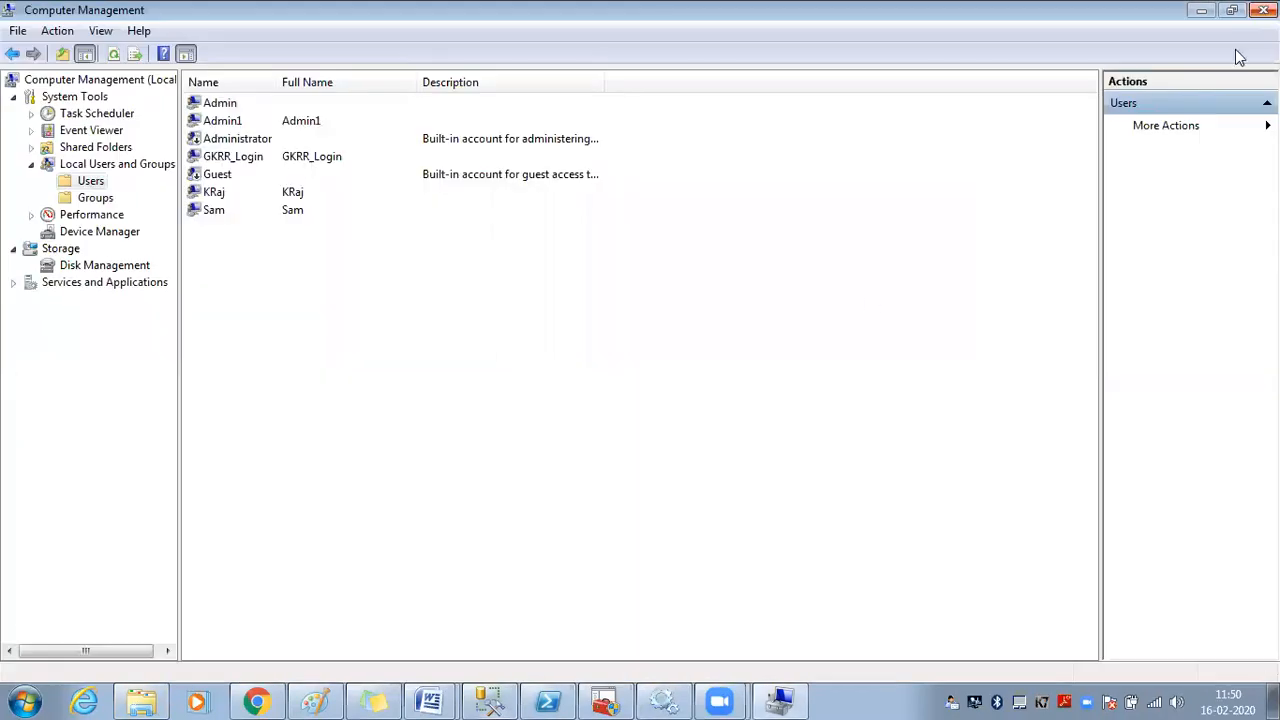
click(487, 700)
right_click(103, 197)
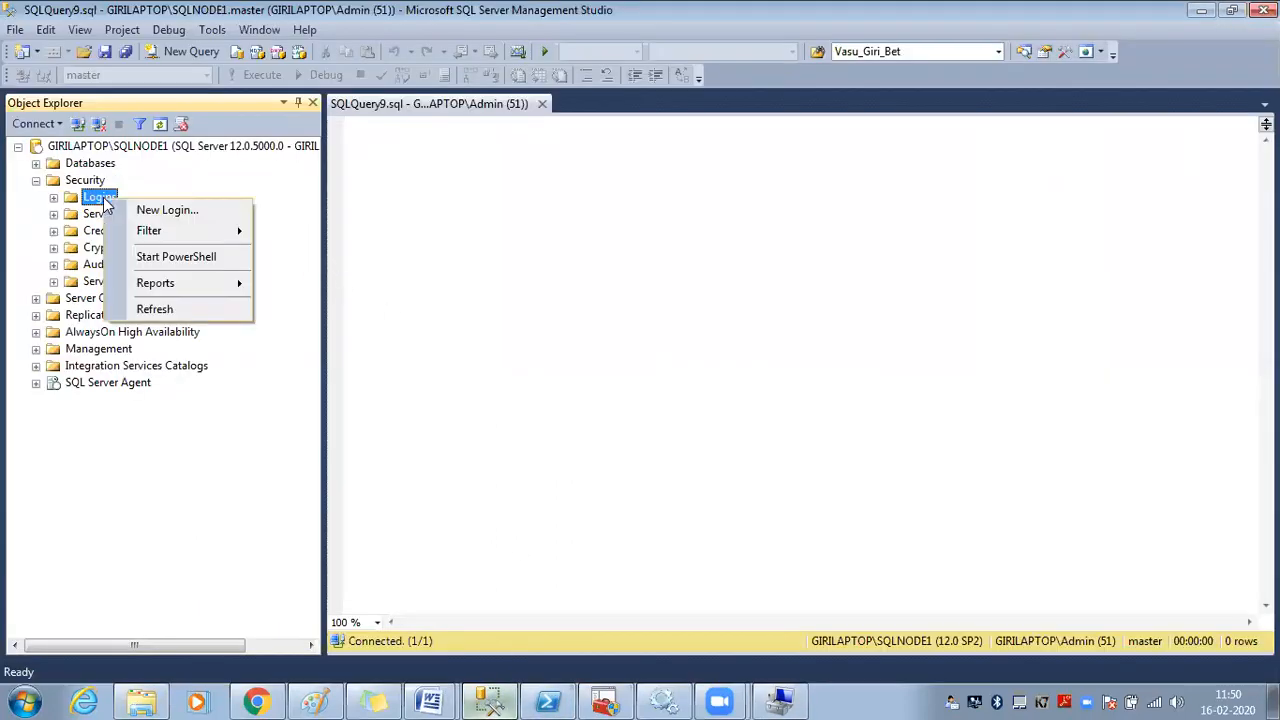
click(163, 211)
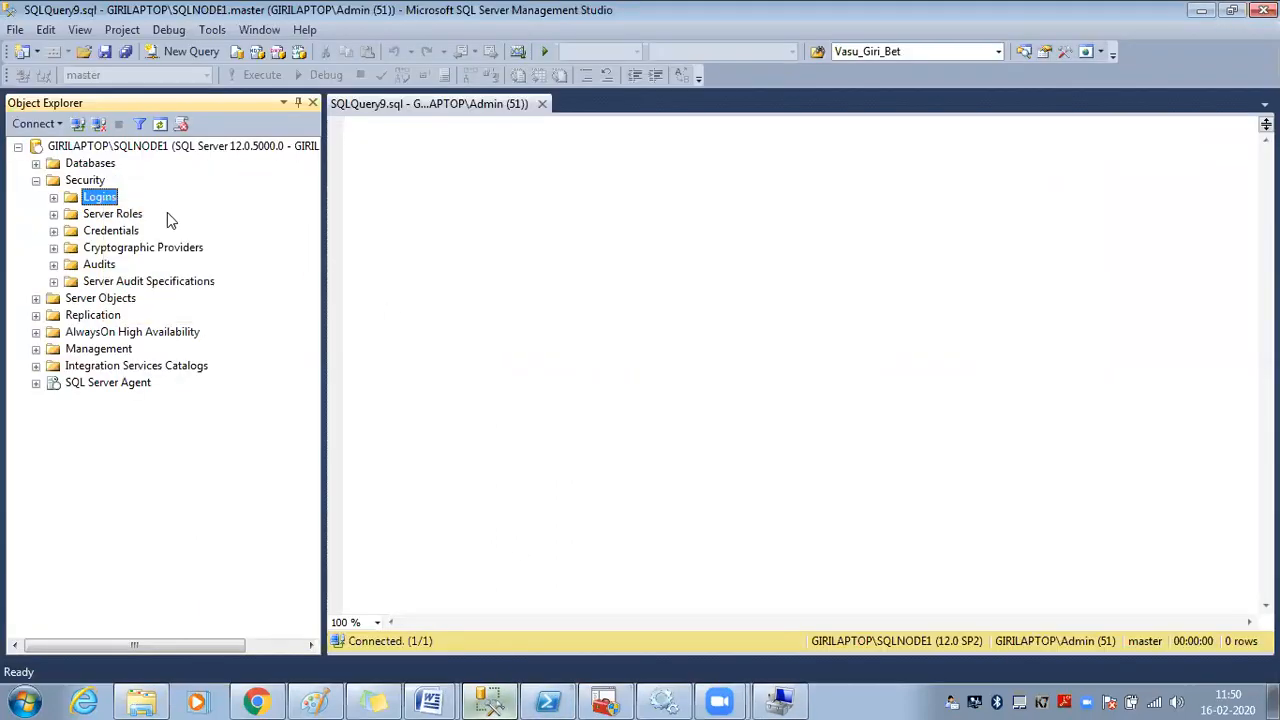
Look up the Windows account GKRR_Login and fill the login name as GIRILAPTOP\GKRR_Login
click(1232, 77)
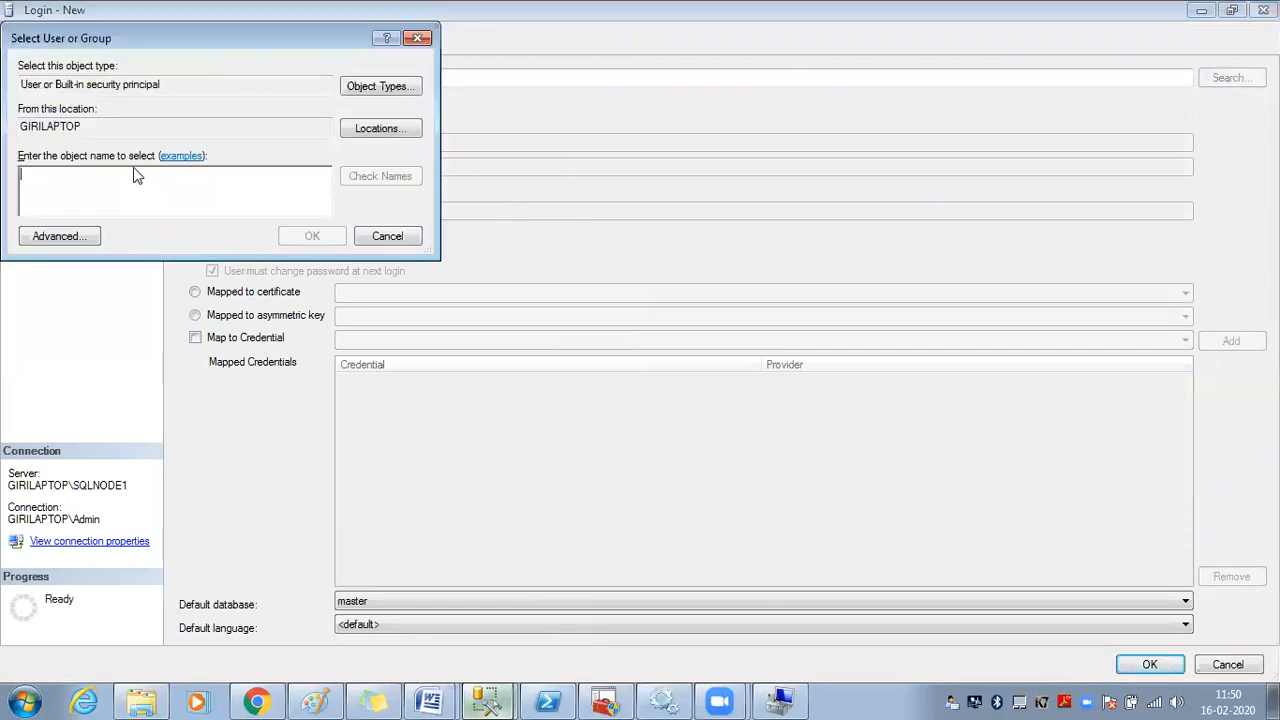
text(gkm_login)
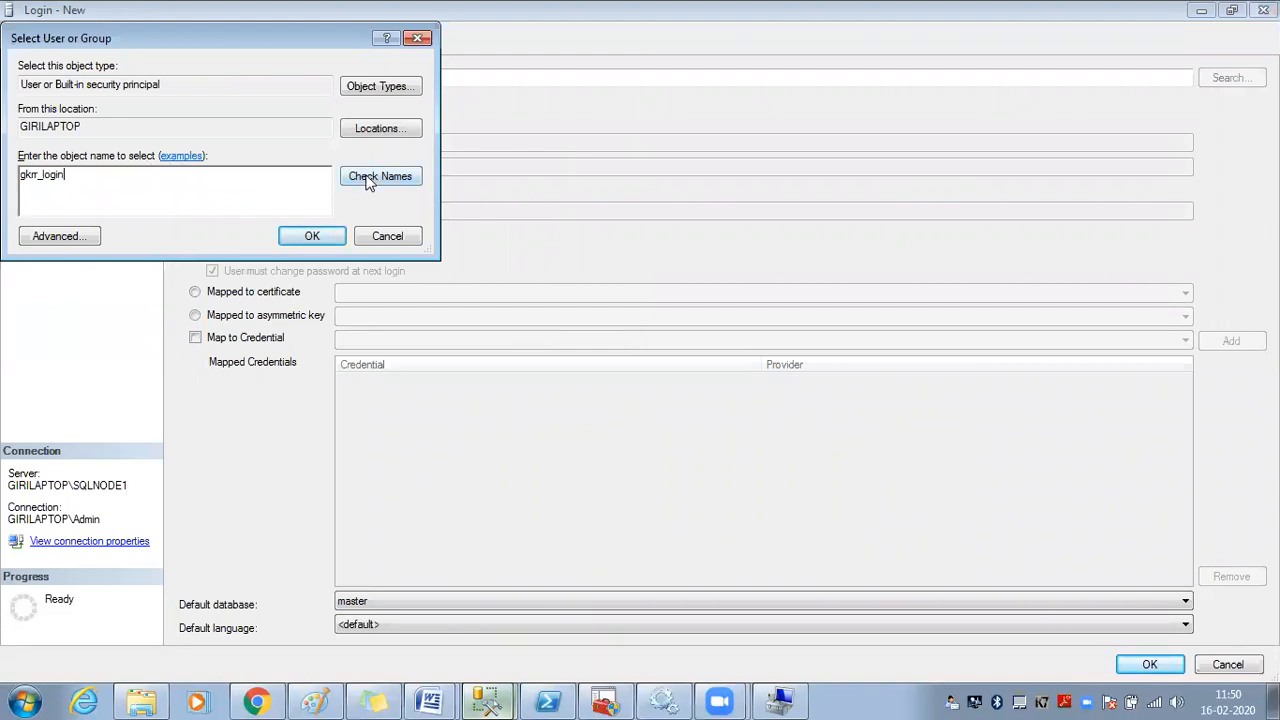
drag(82, 177, 9, 177)
click(358, 180)
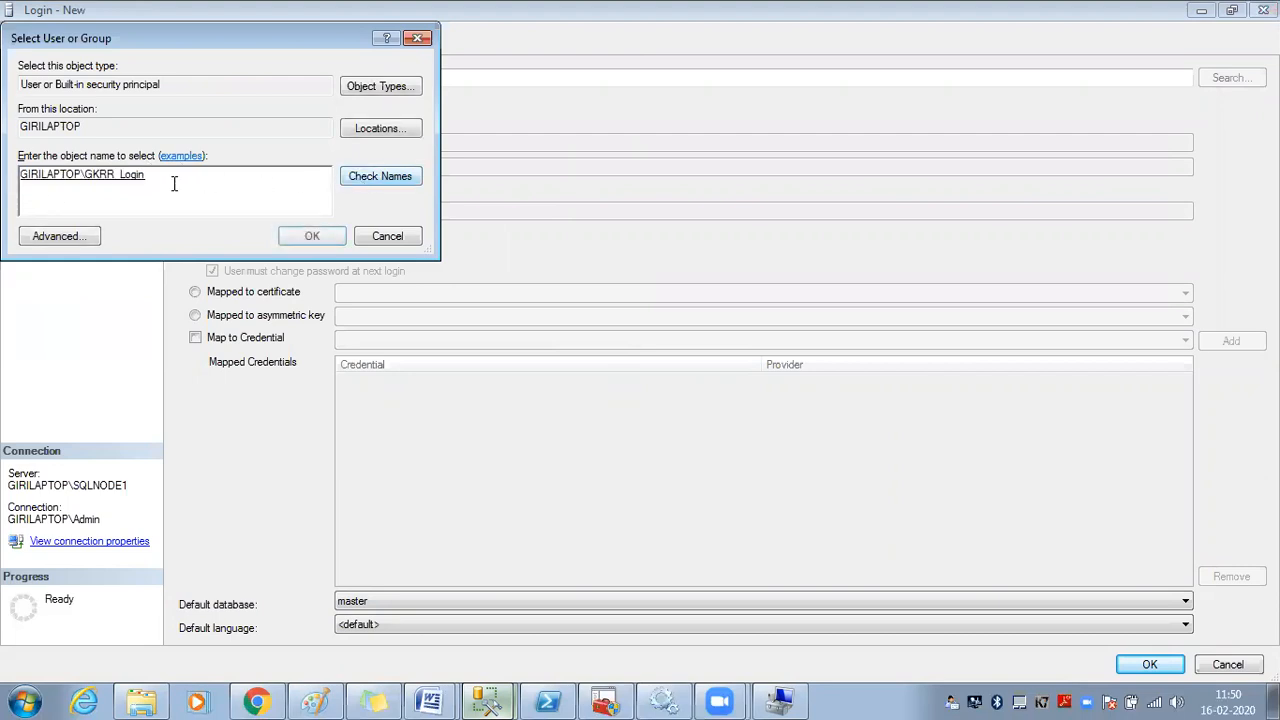
double_click(24, 178)
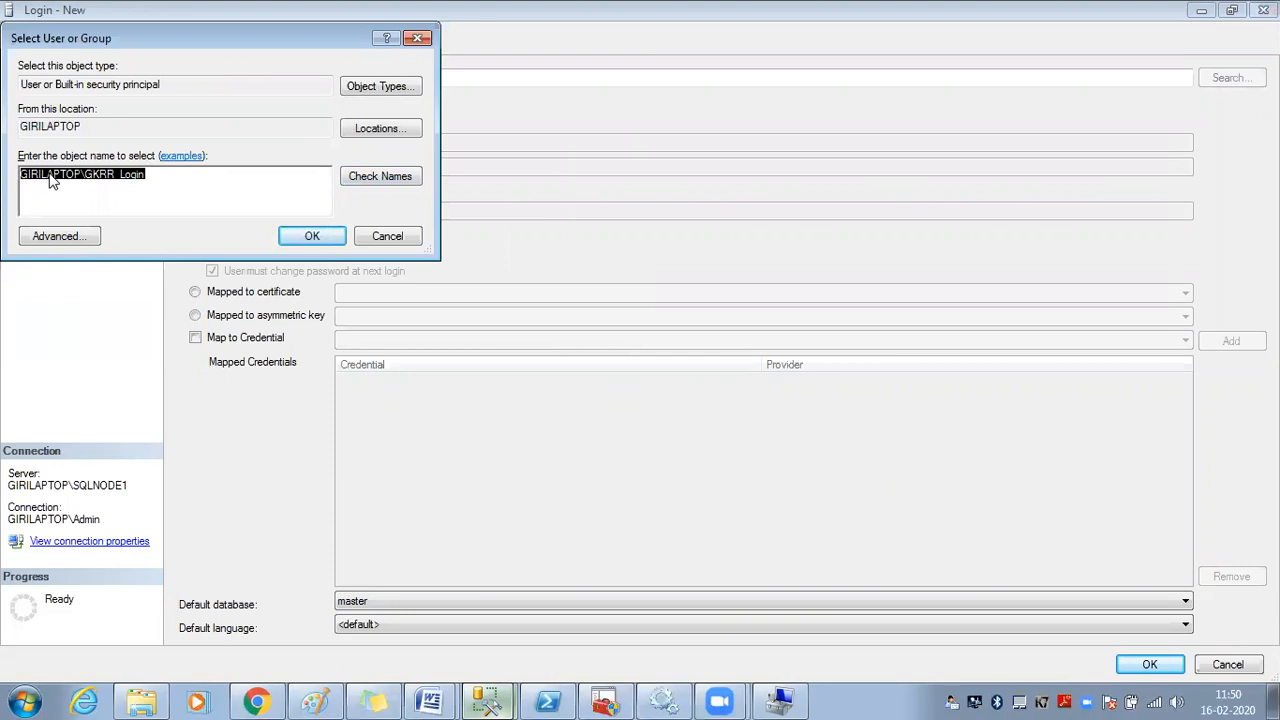
click(171, 178)
click(294, 238)
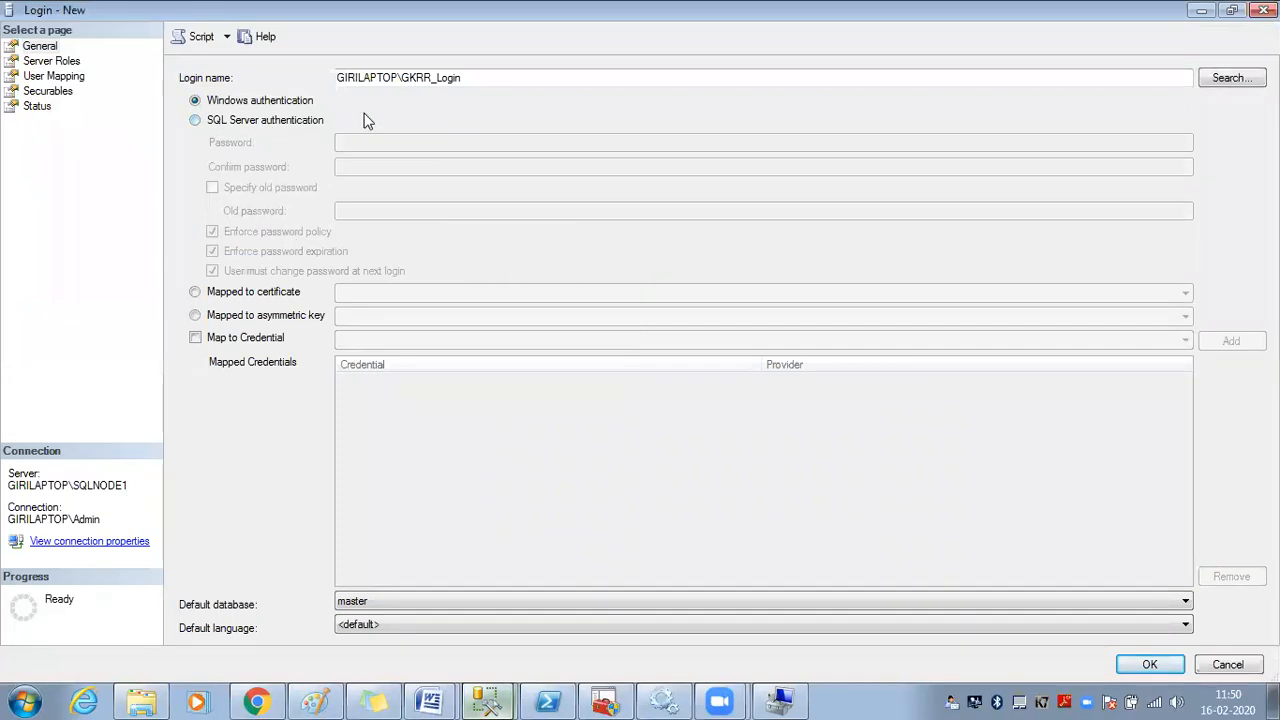
drag(485, 76, 264, 71)
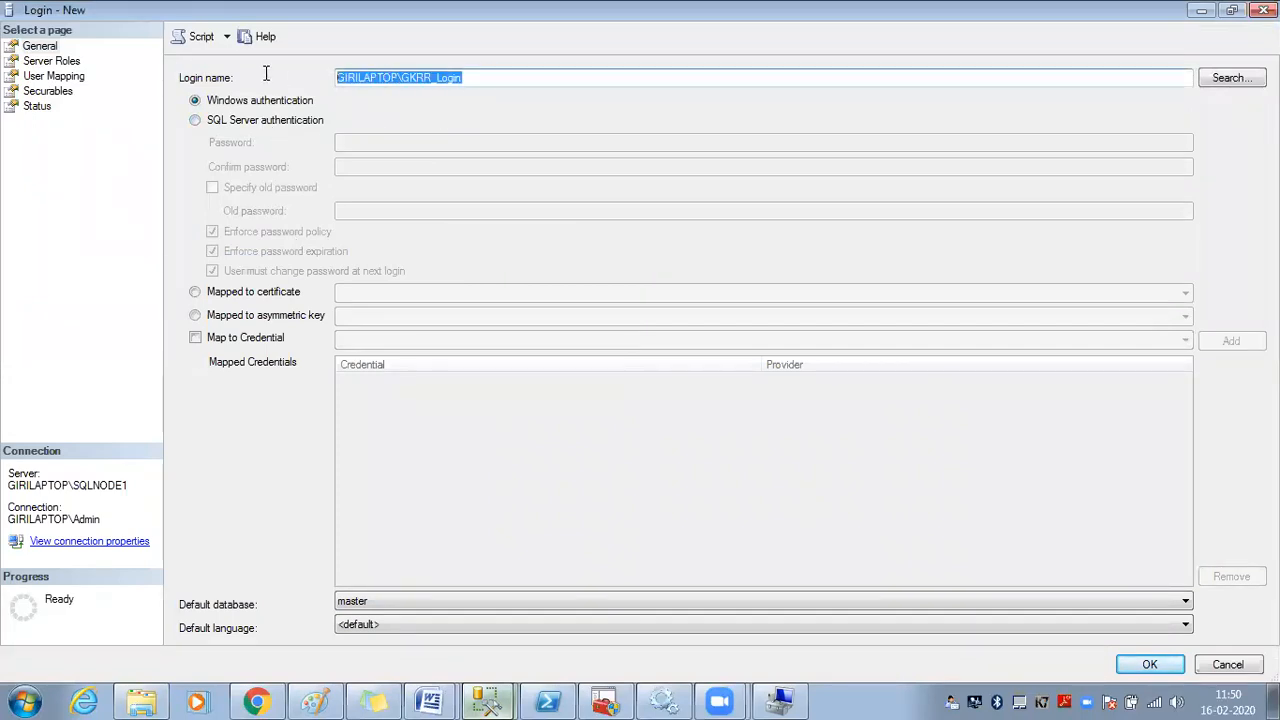
click(1232, 79)
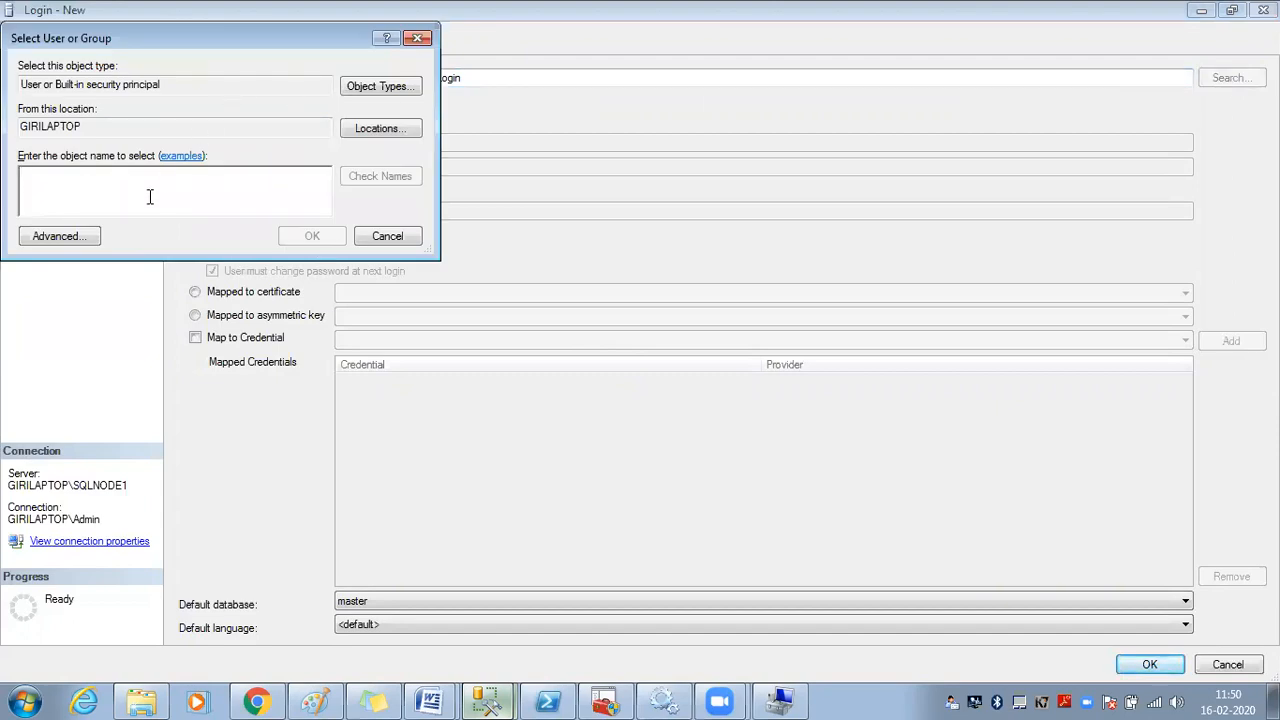
text(testing_)
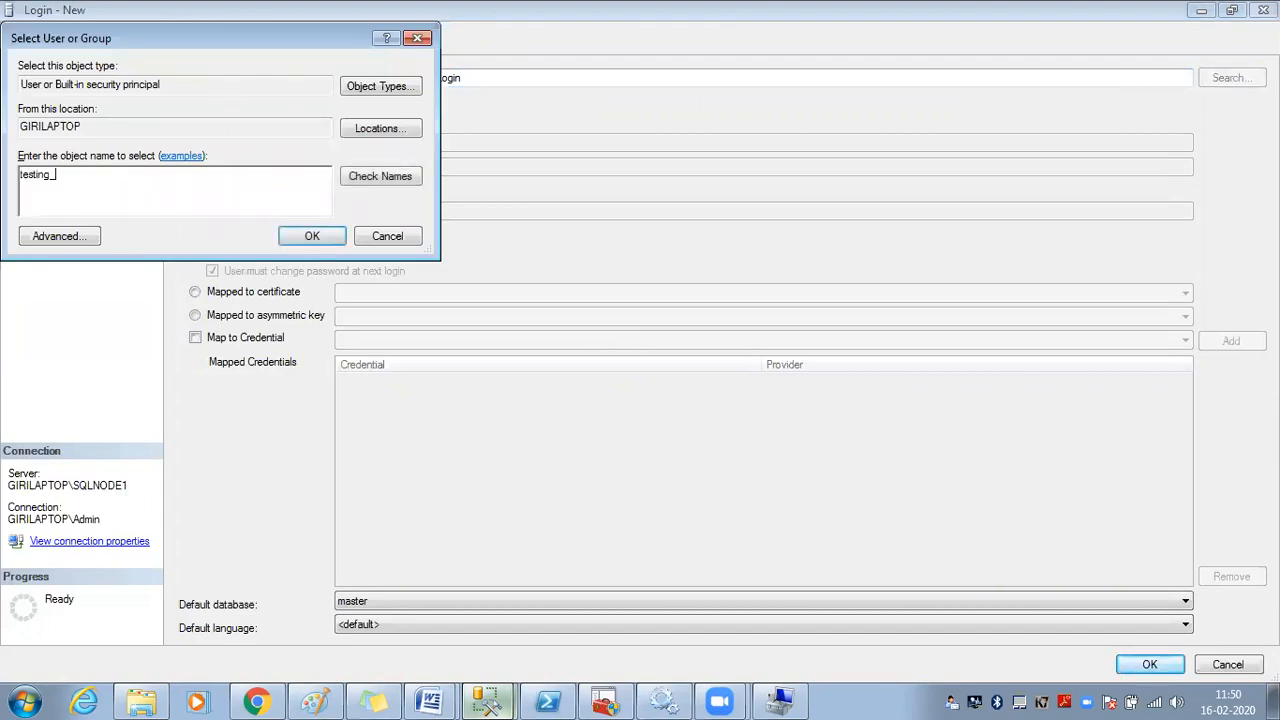
text(login)
click(352, 178)
click(190, 168)
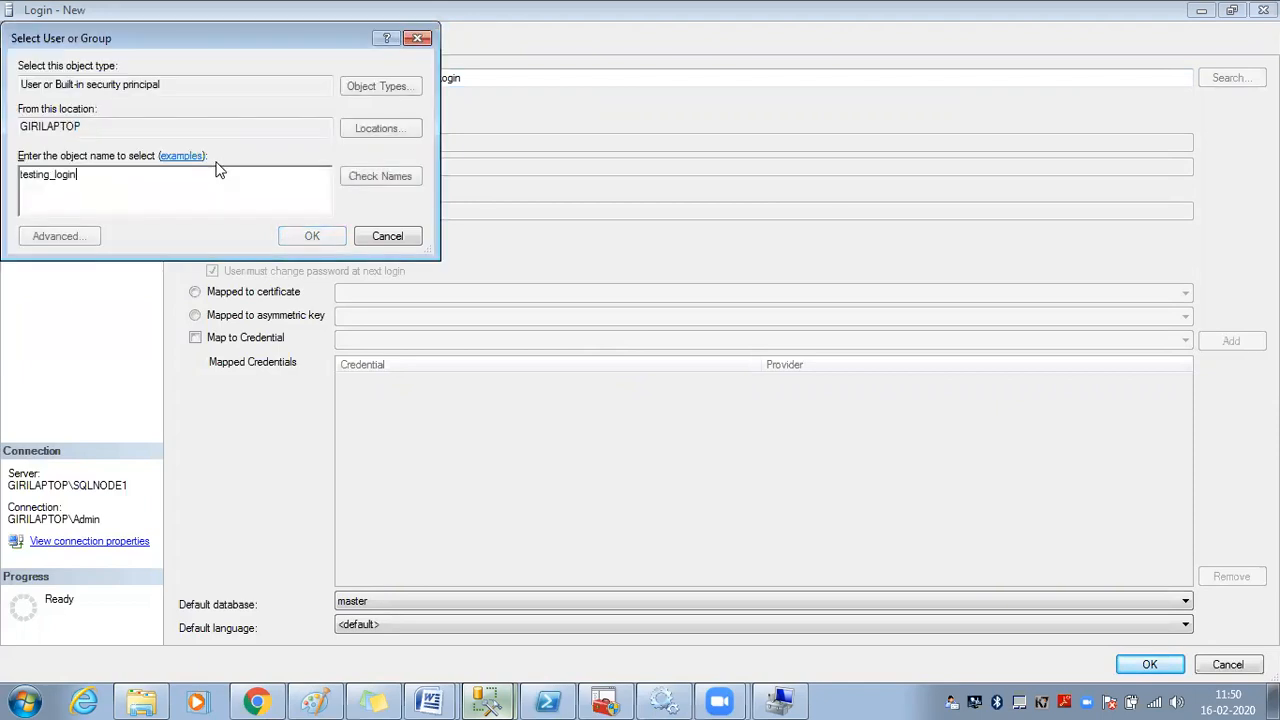
drag(149, 191, 10, 174)
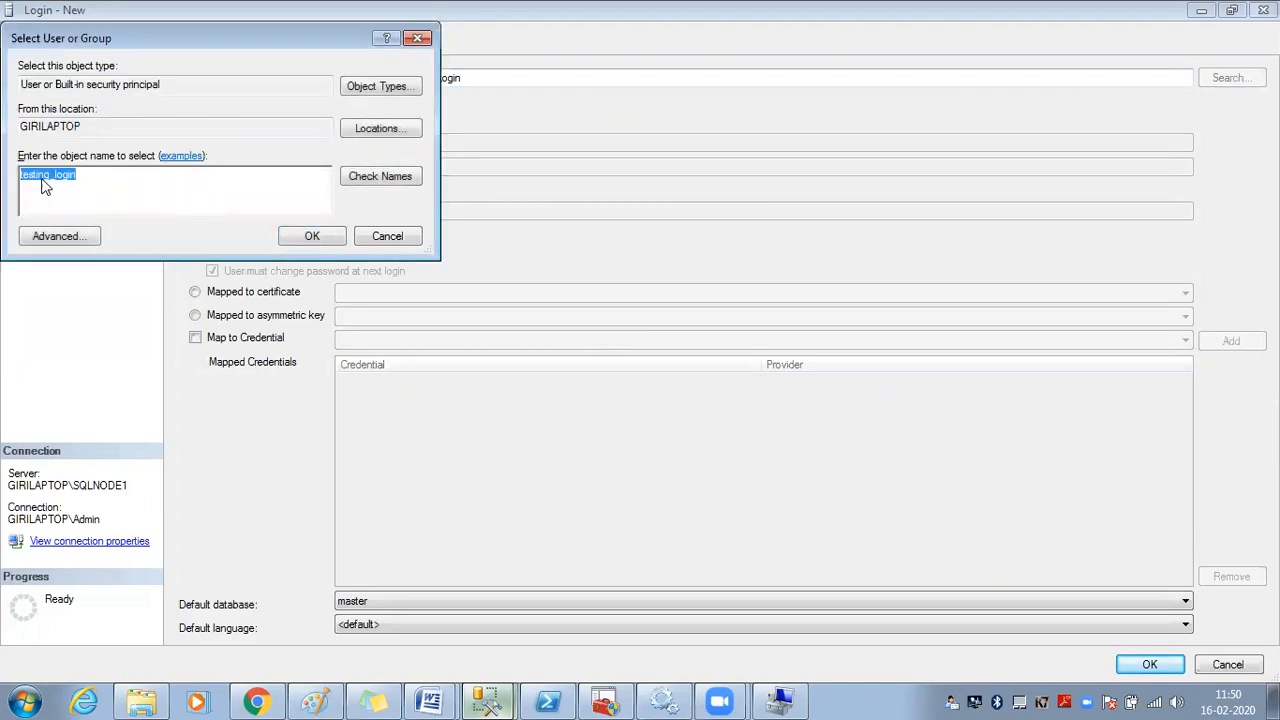
click(372, 180)
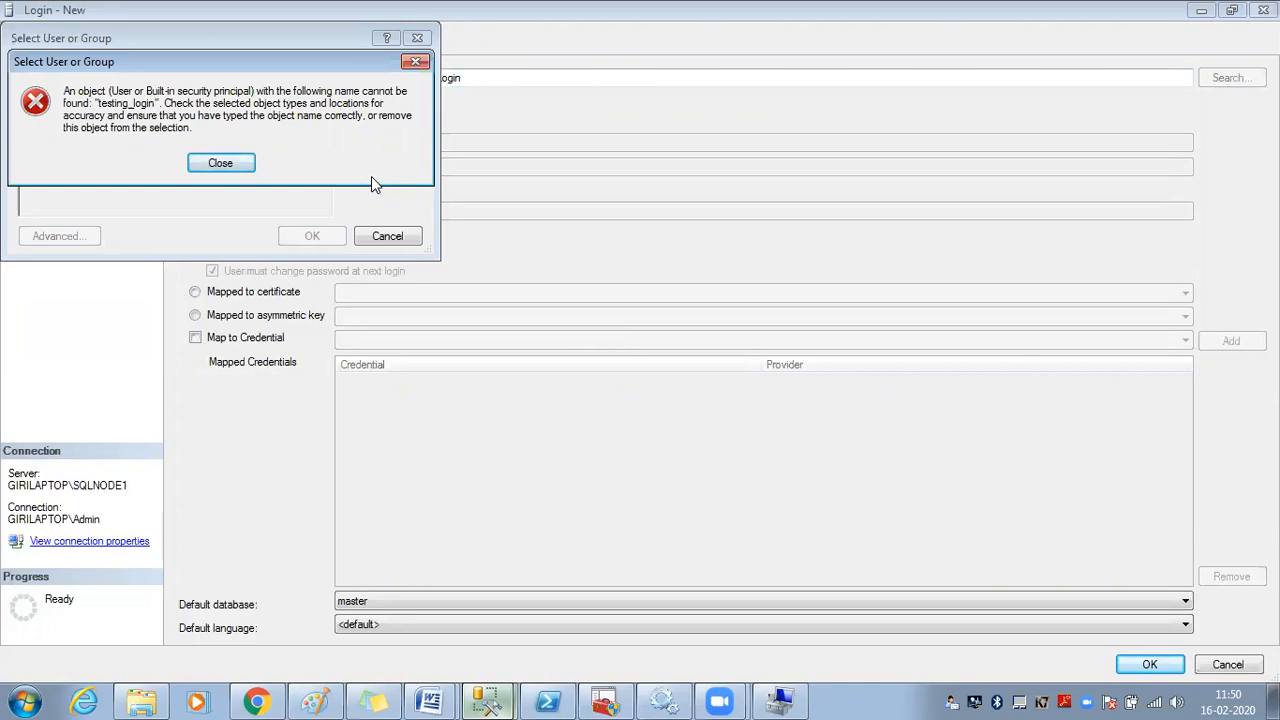
click(416, 62)
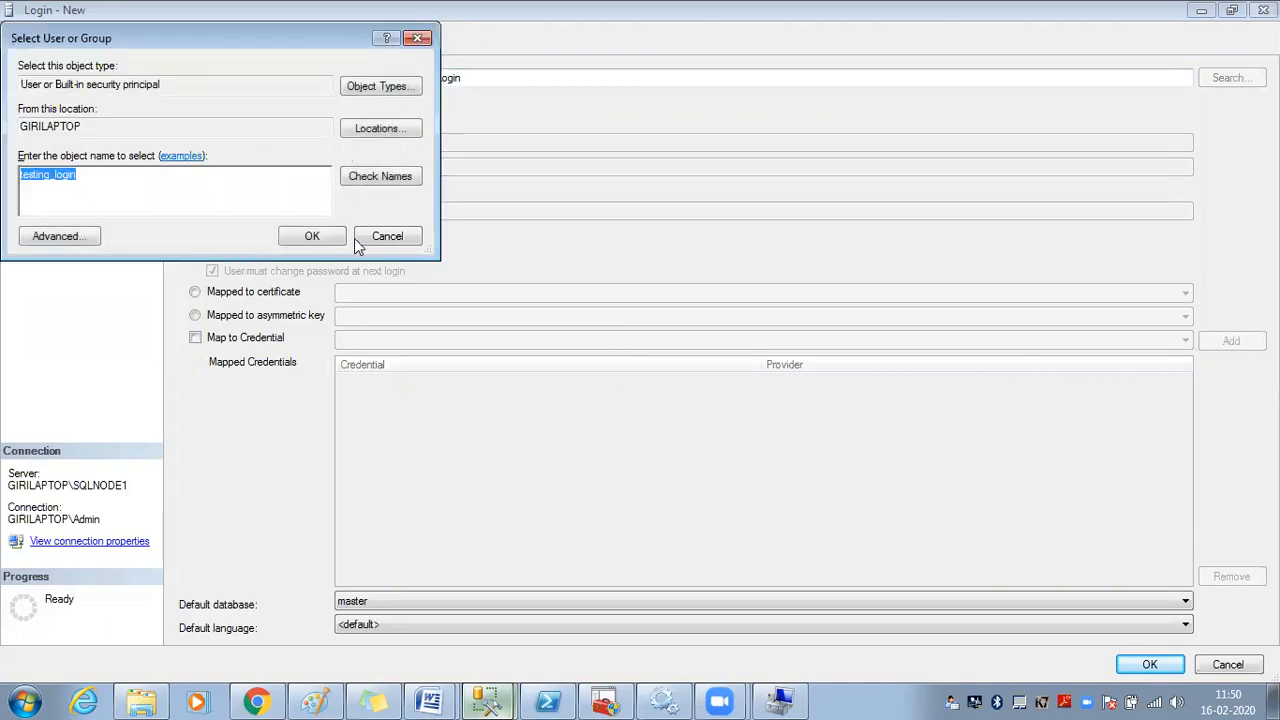
click(386, 238)
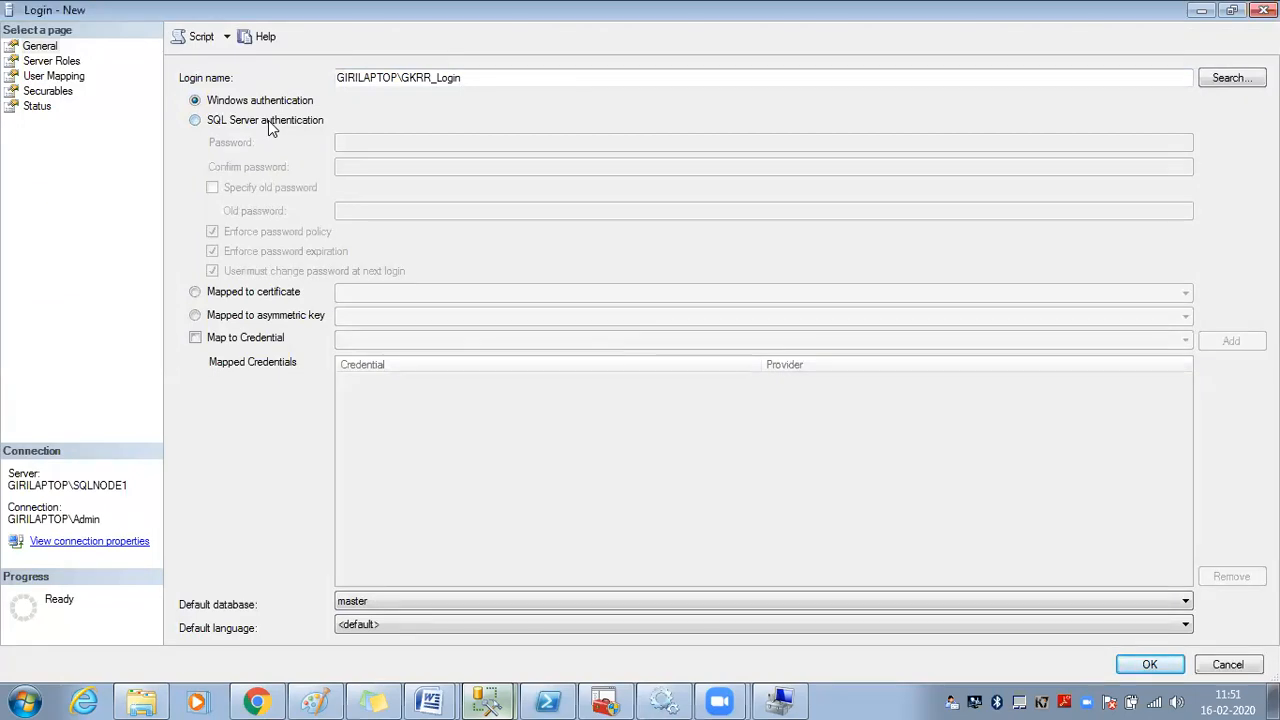
click(258, 296)
click(409, 296)
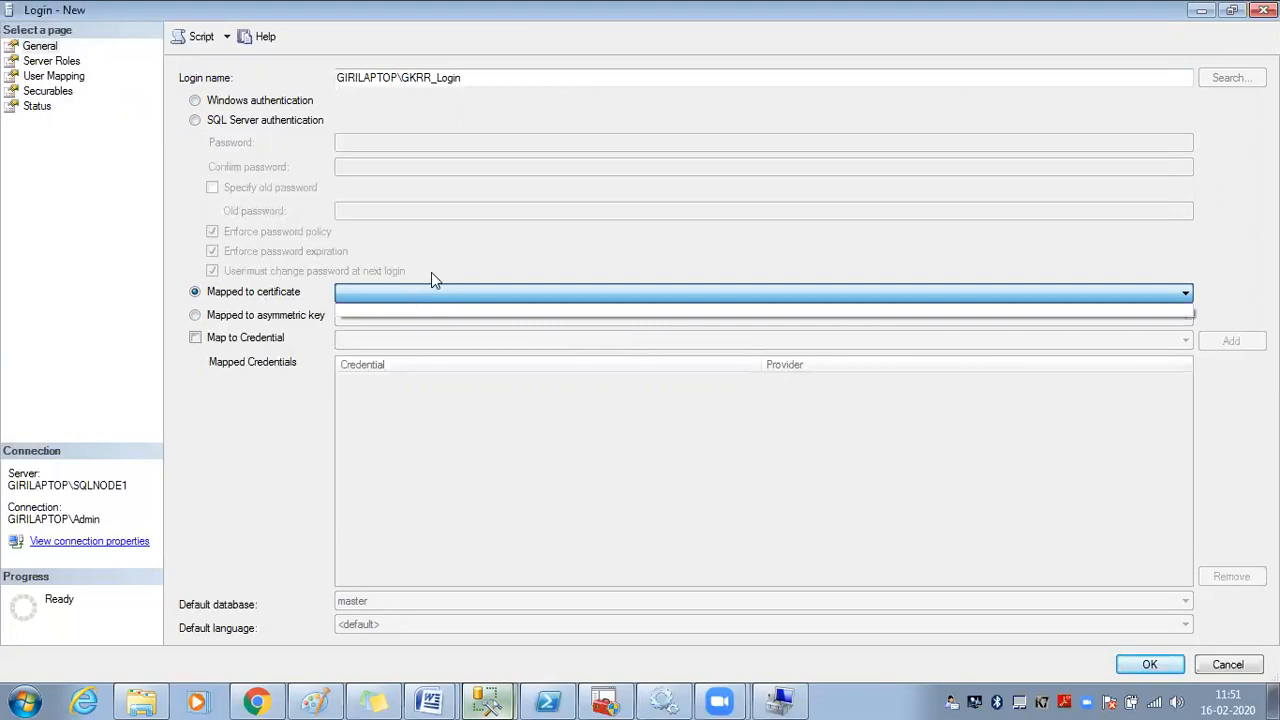
click(431, 273)
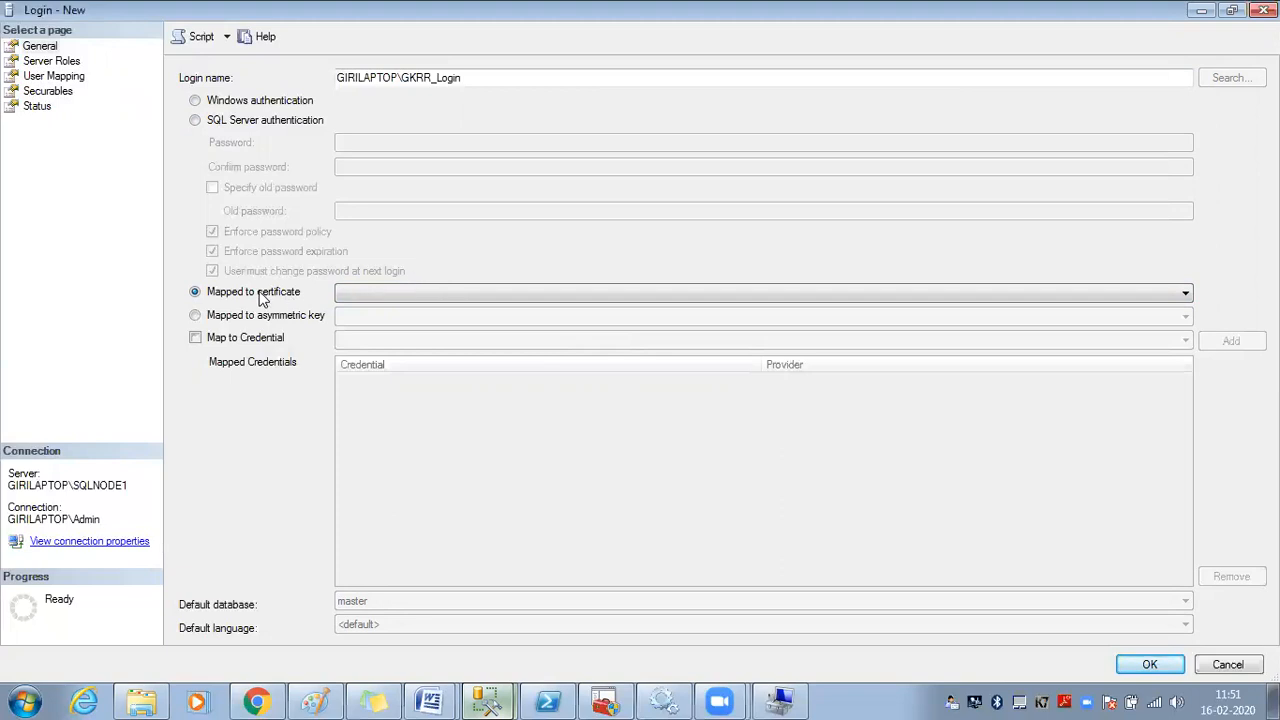
click(390, 298)
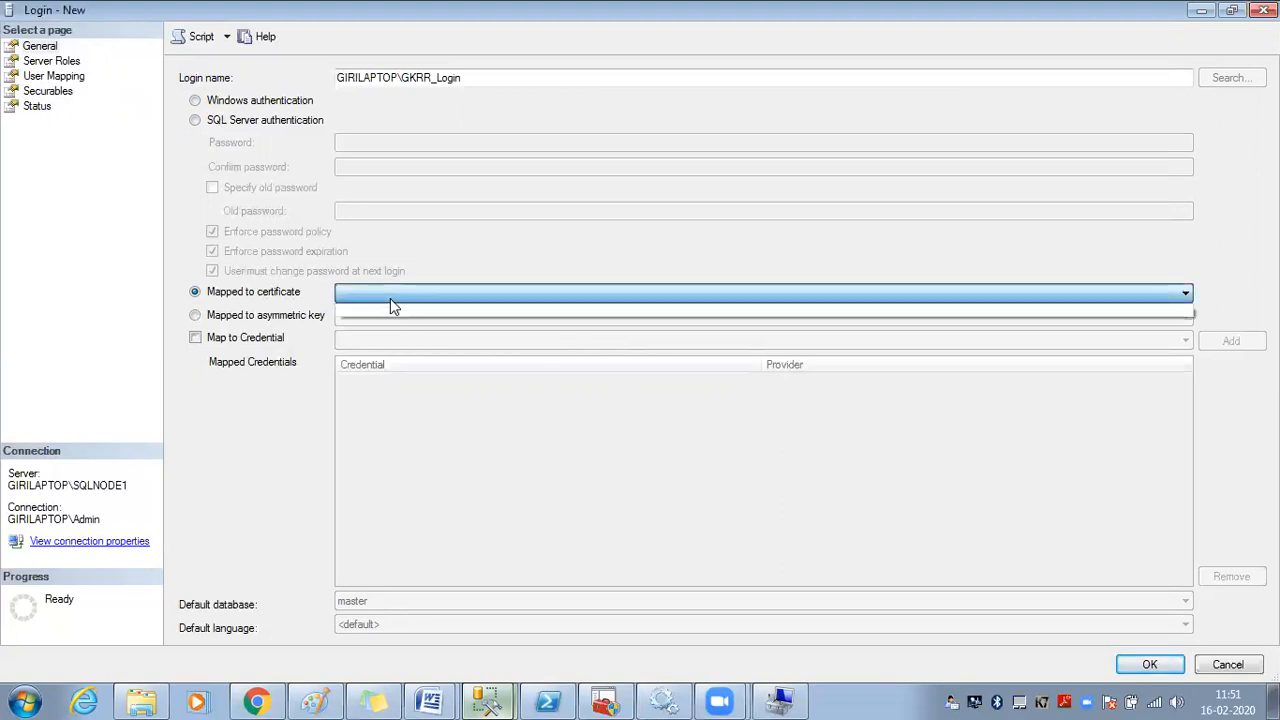
click(463, 265)
click(281, 318)
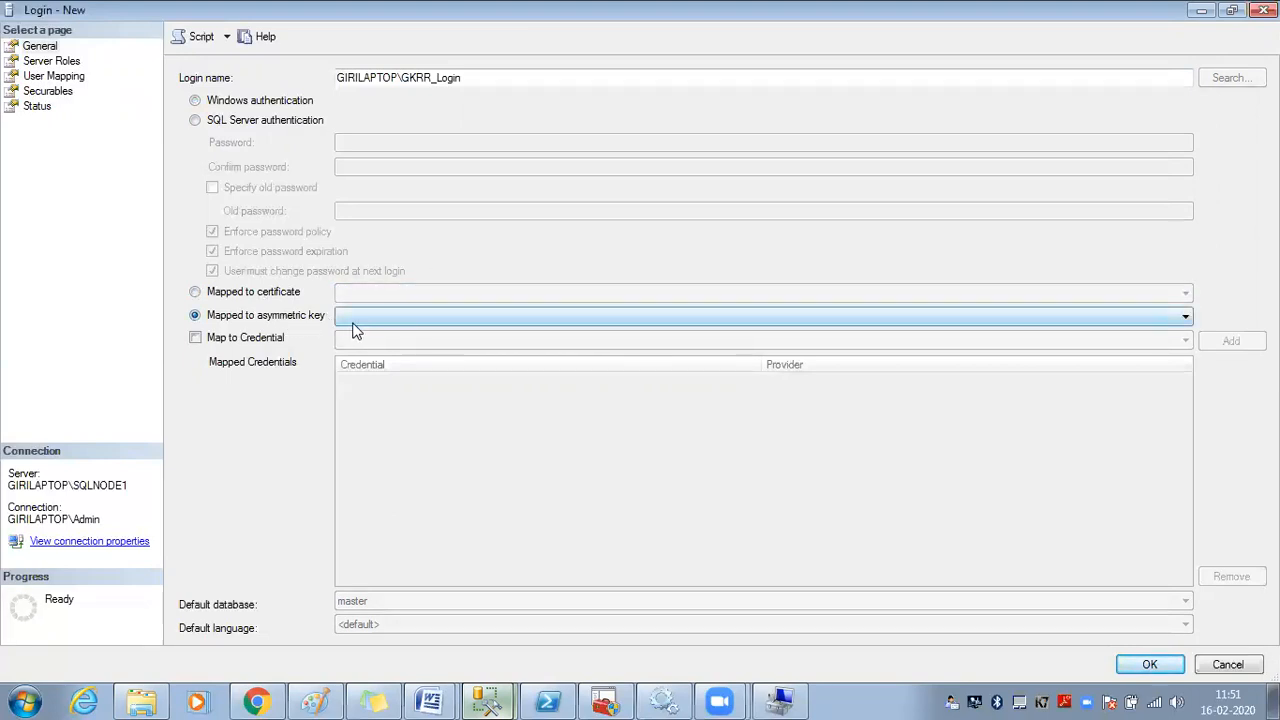
click(424, 318)
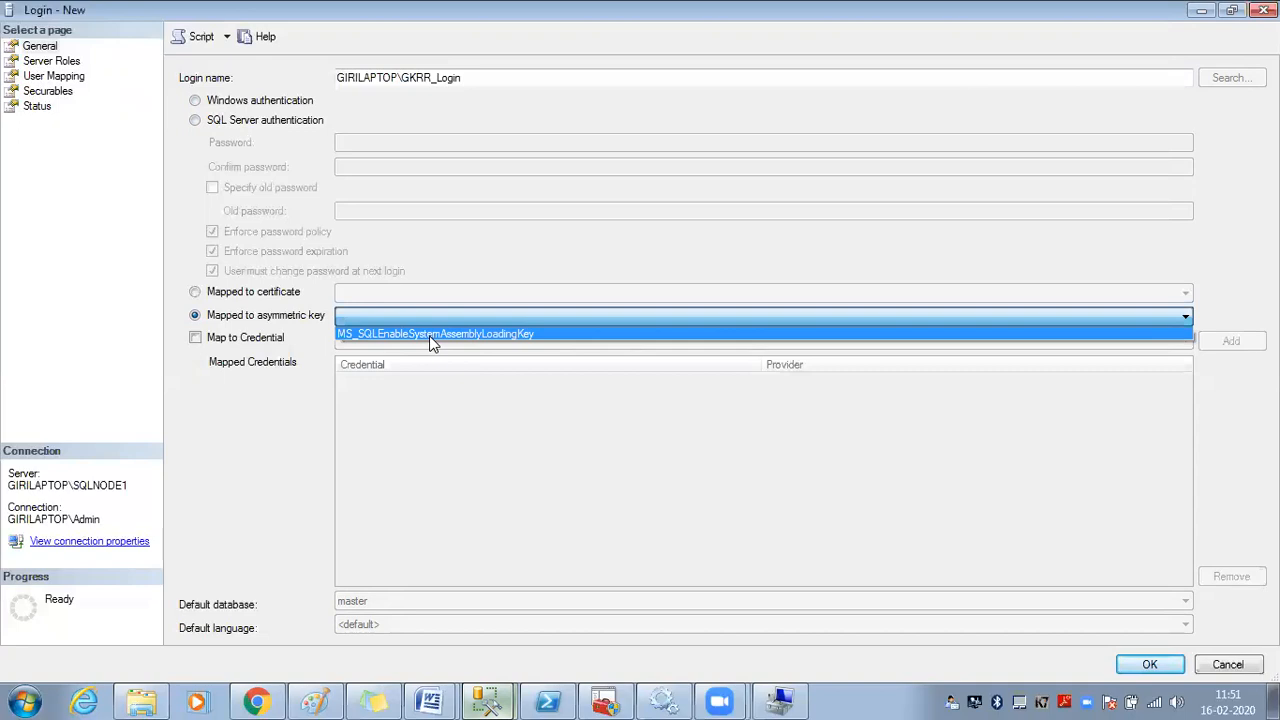
click(432, 336)
click(433, 317)
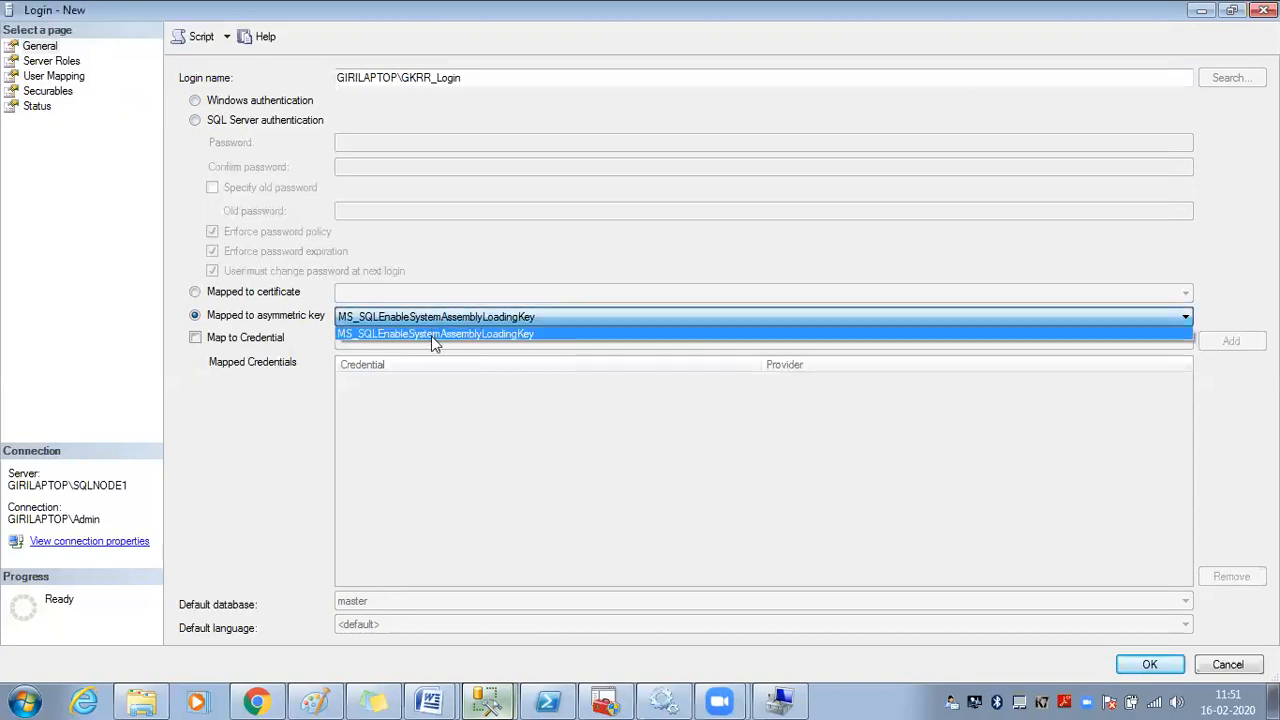
click(433, 336)
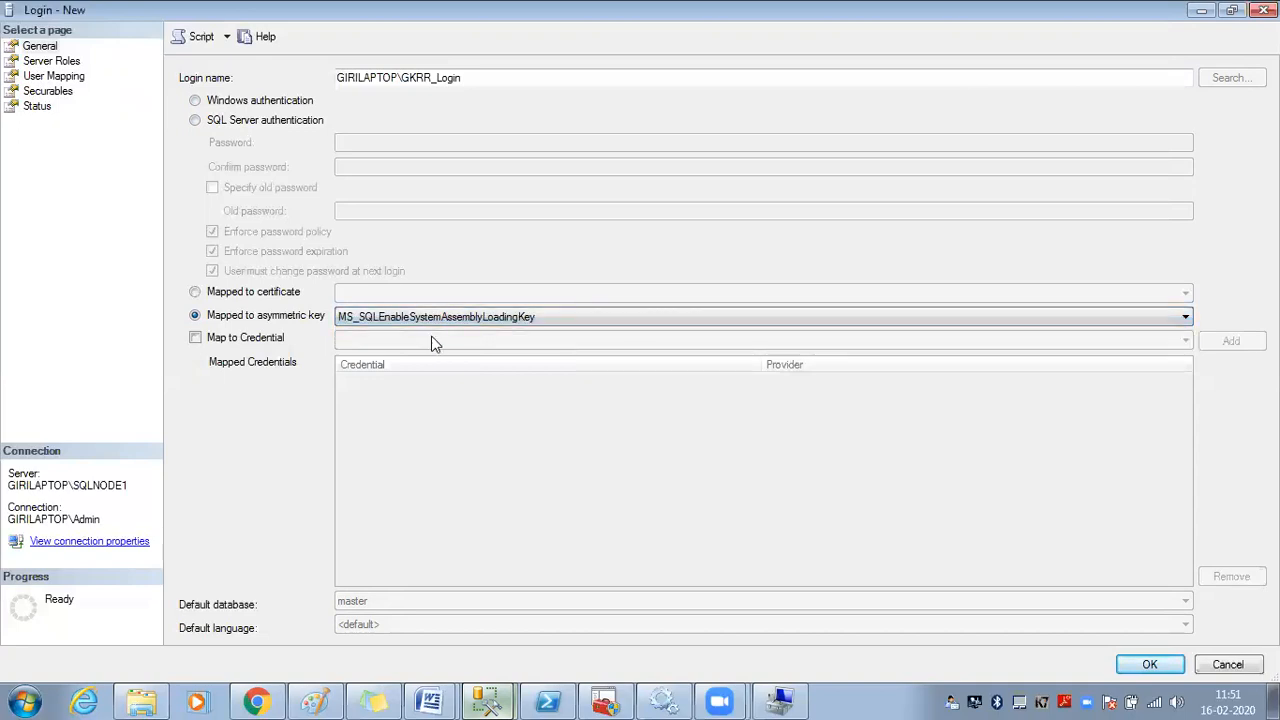
click(274, 340)
click(399, 343)
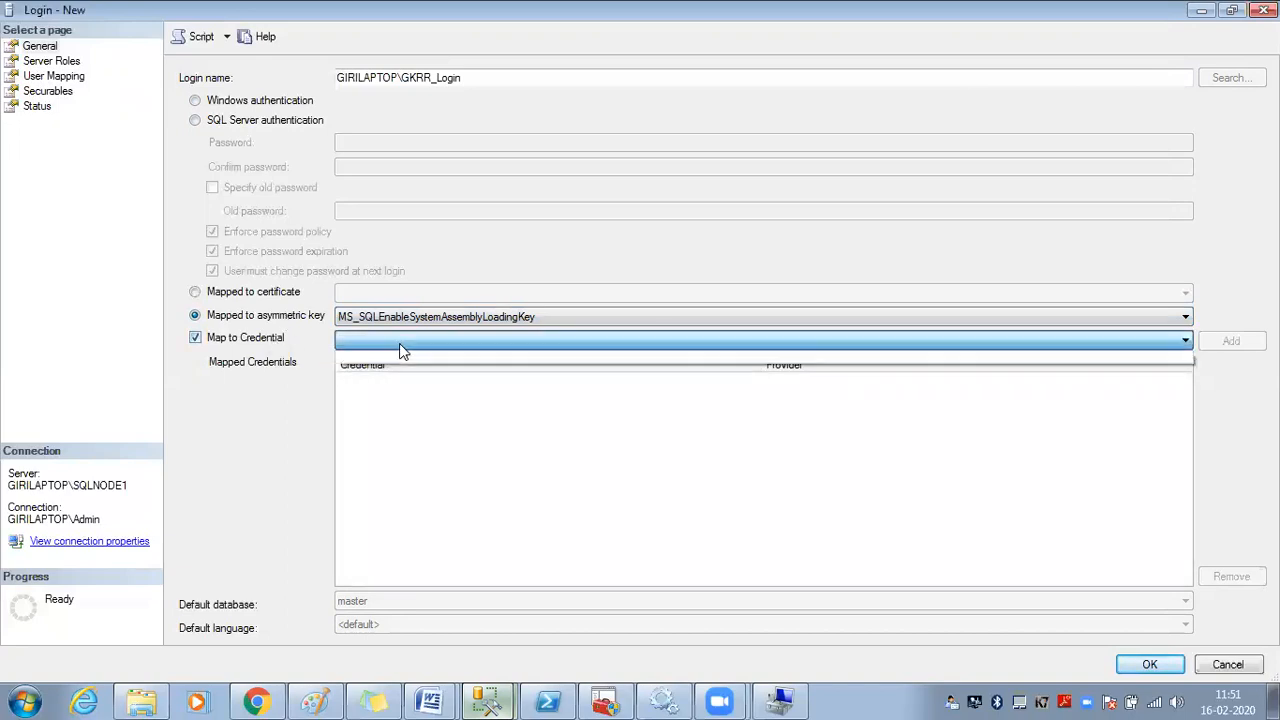
click(484, 84)
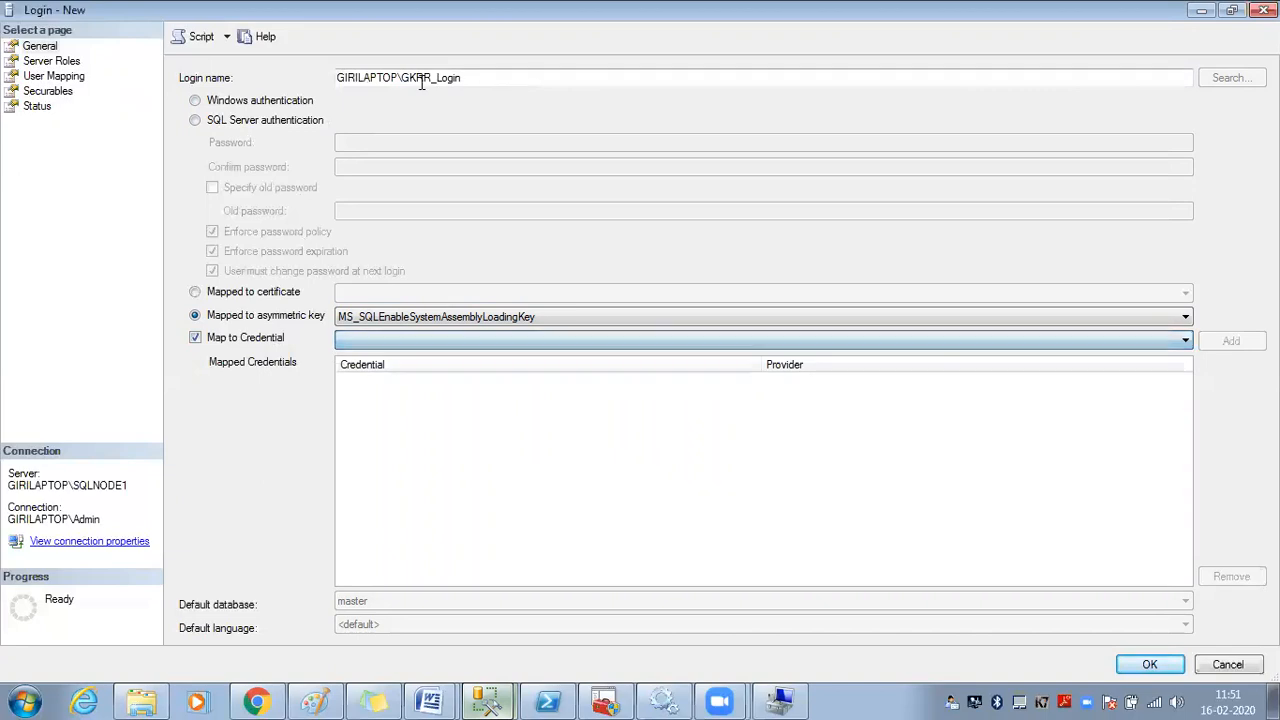
click(399, 342)
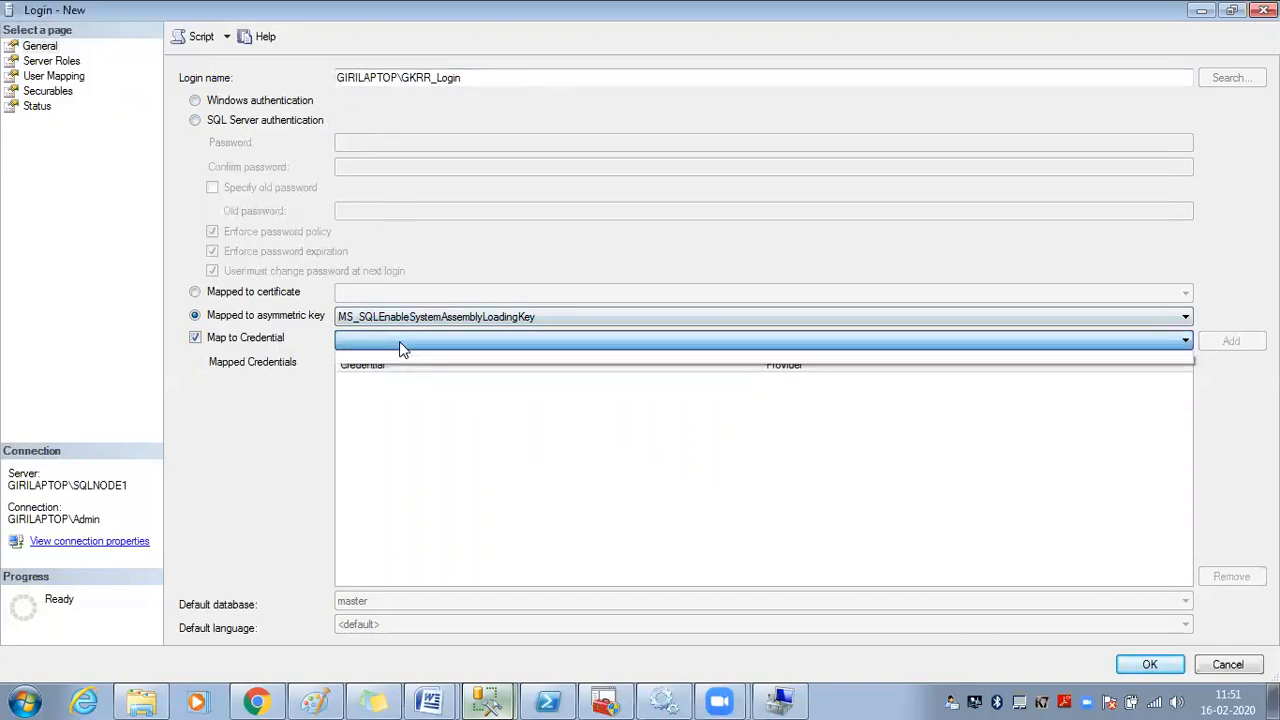
click(410, 378)
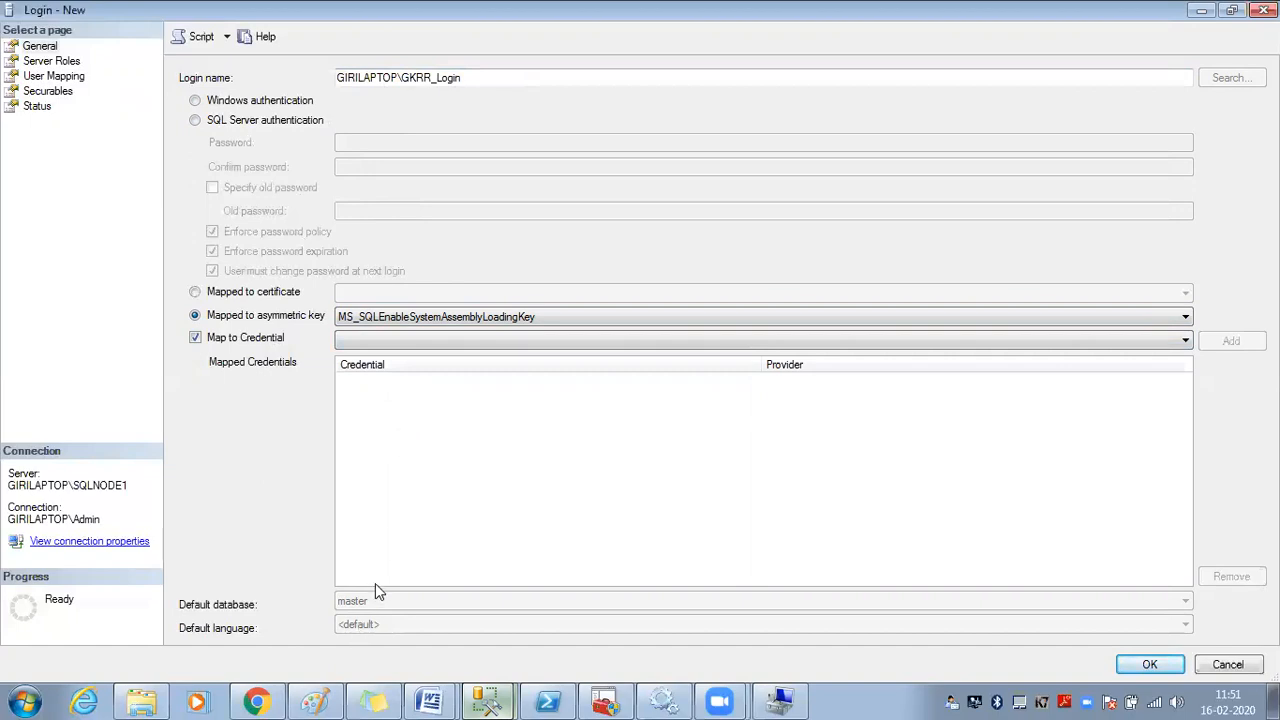
click(283, 291)
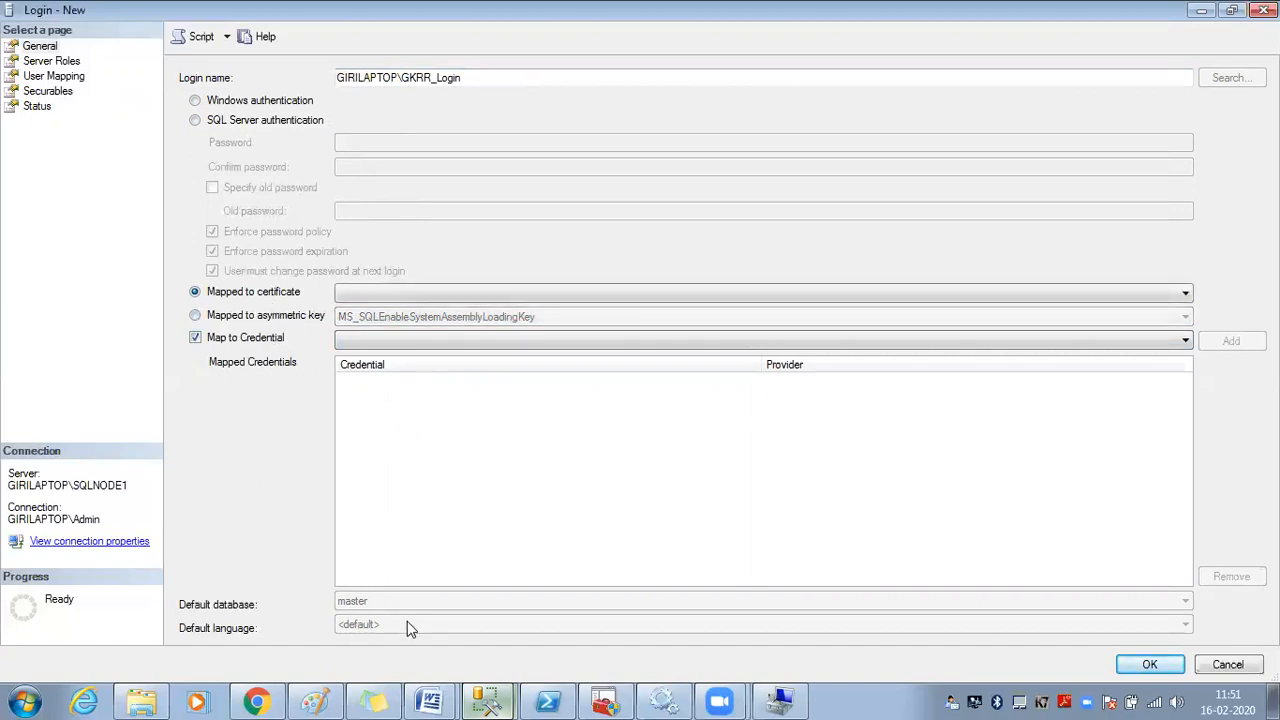
click(244, 338)
click(250, 101)
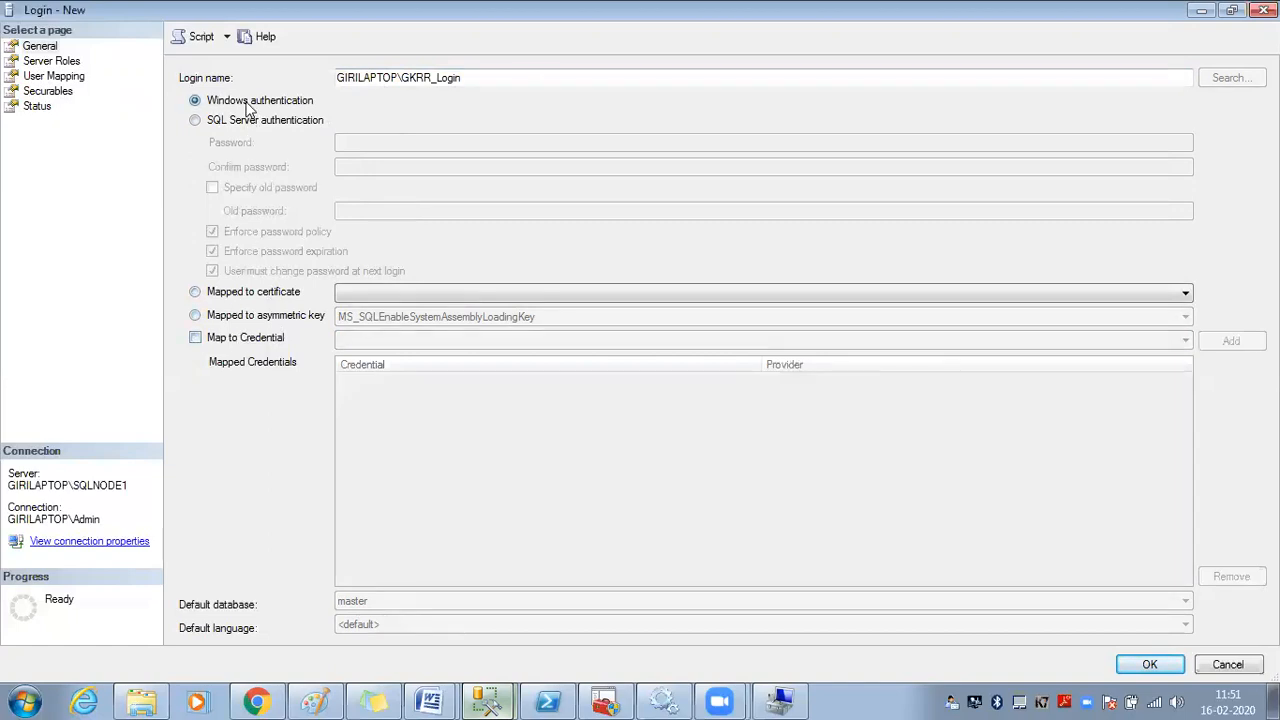
Keep the default language at <default> and set the default database back to master after trying KhanRajaEnterprize
click(390, 599)
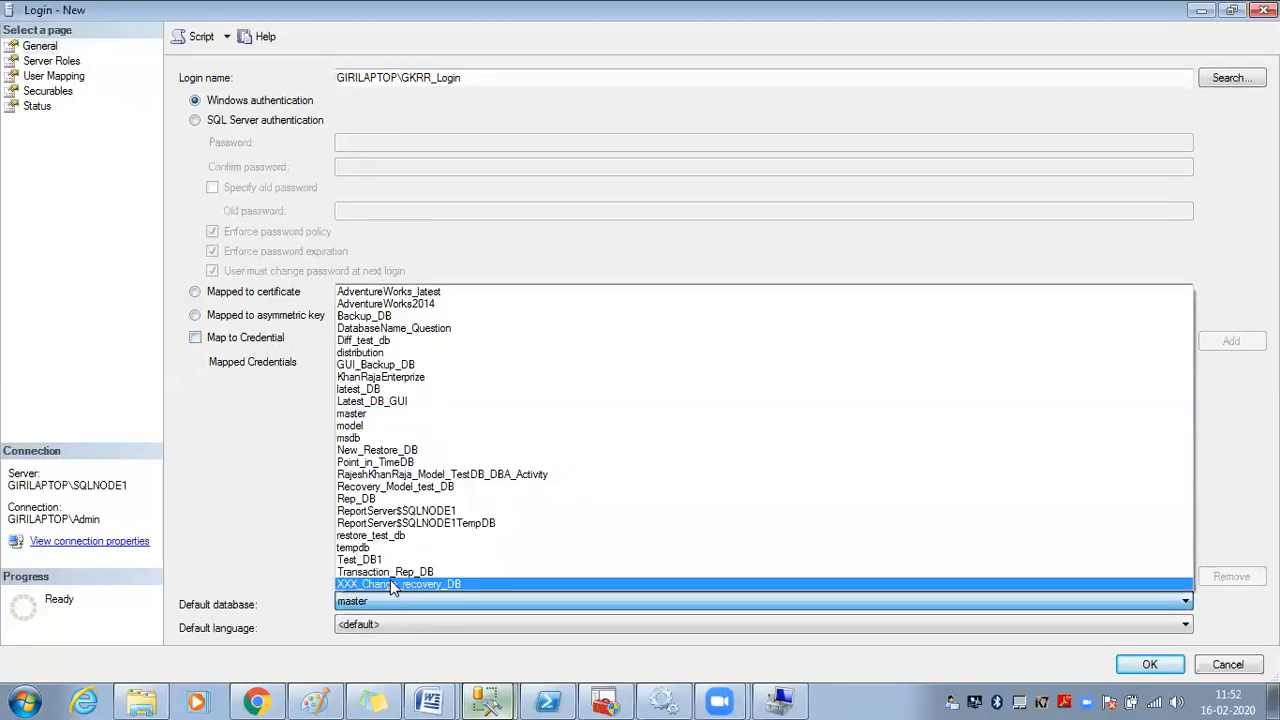
click(422, 378)
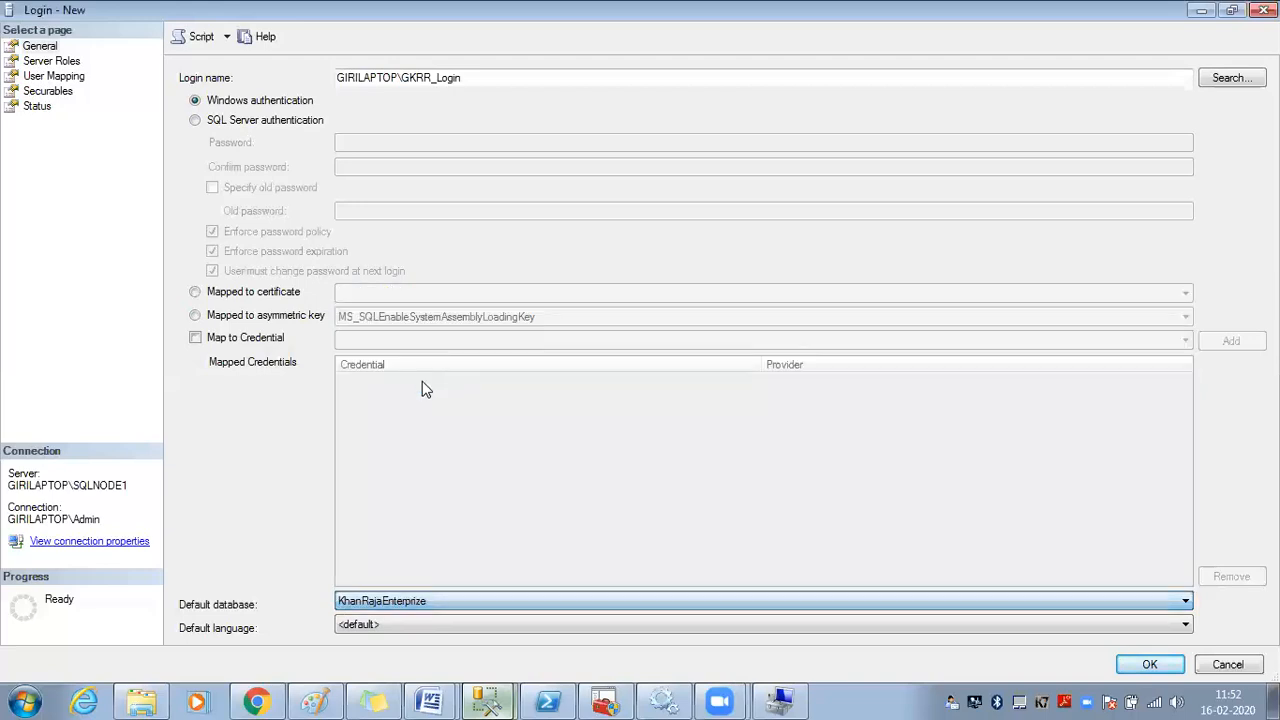
click(419, 623)
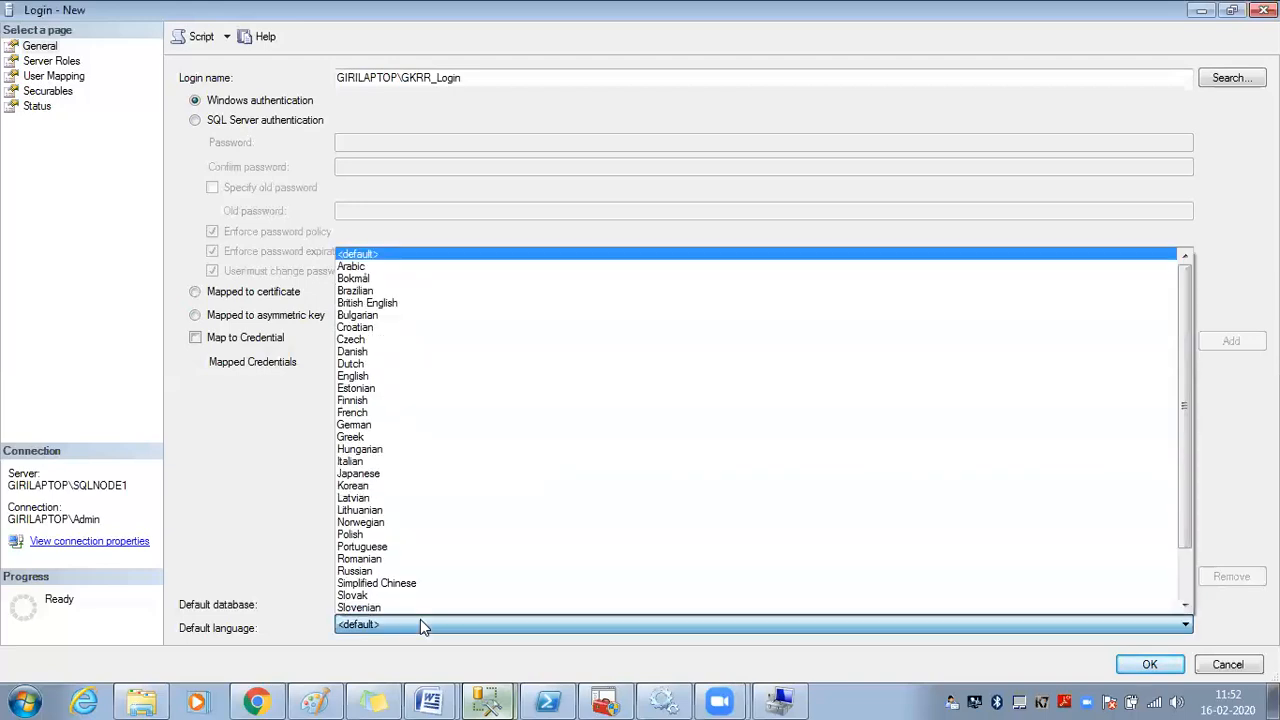
click(263, 528)
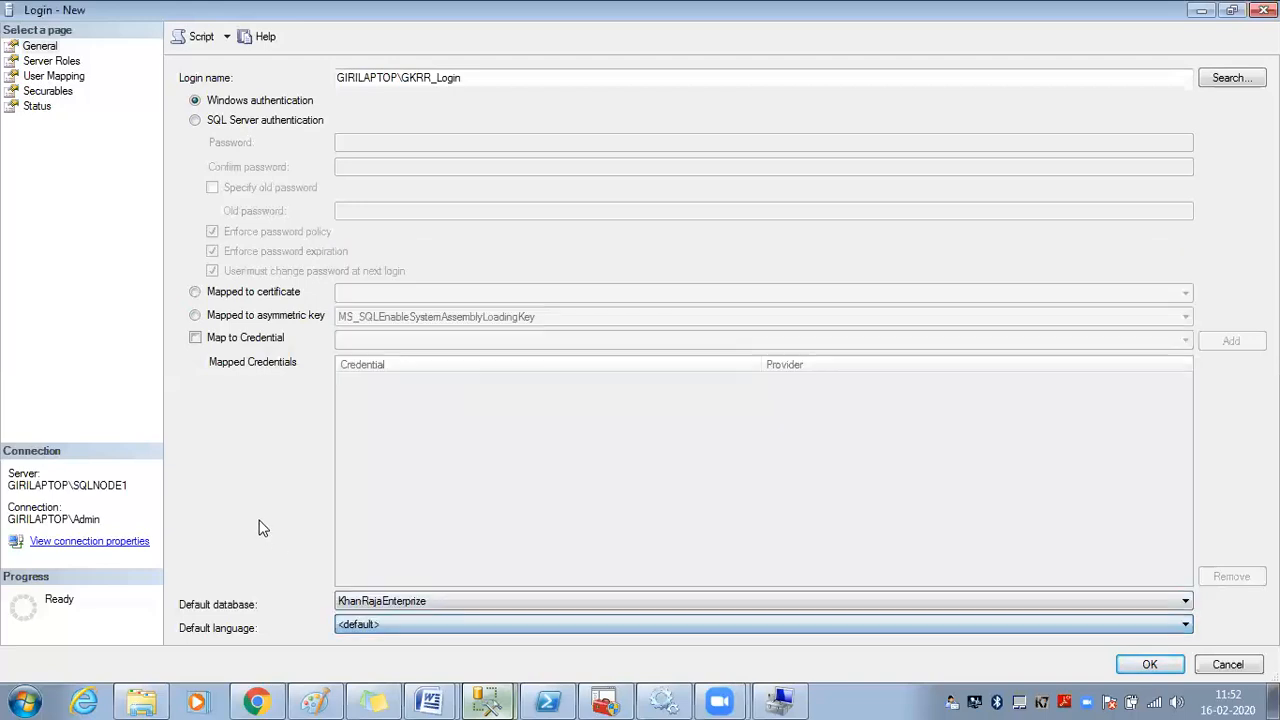
click(403, 606)
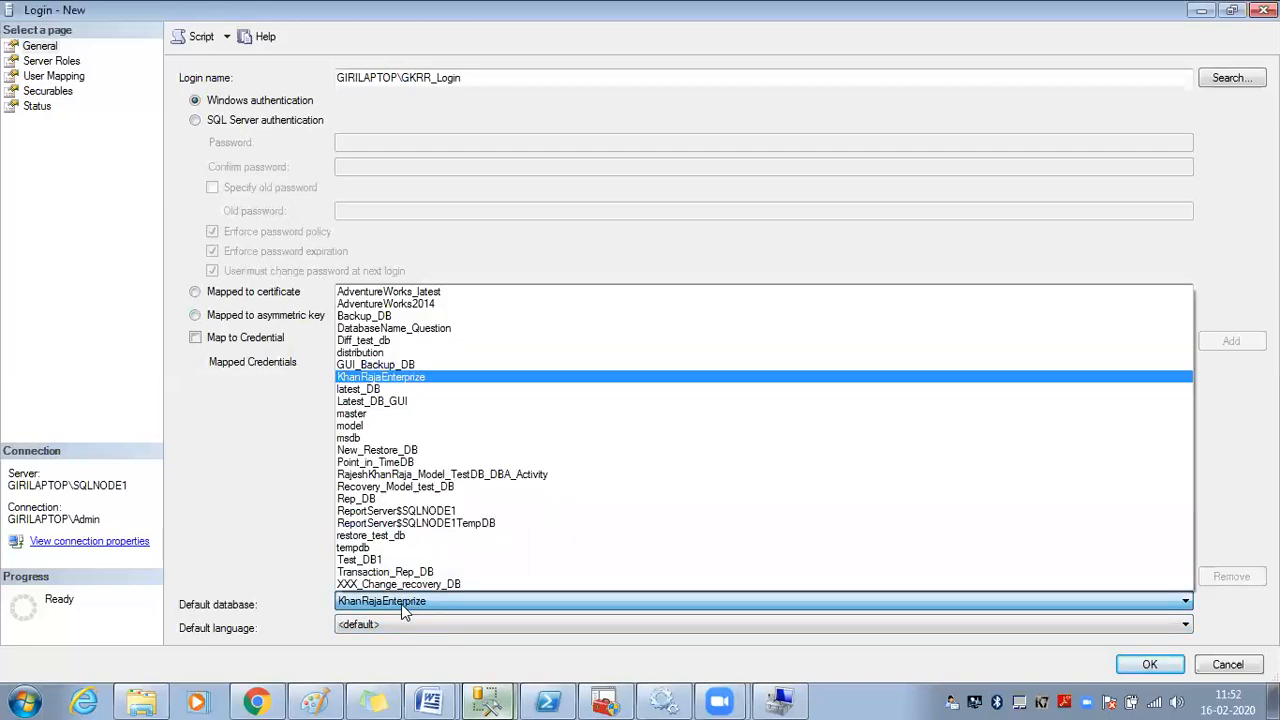
click(398, 413)
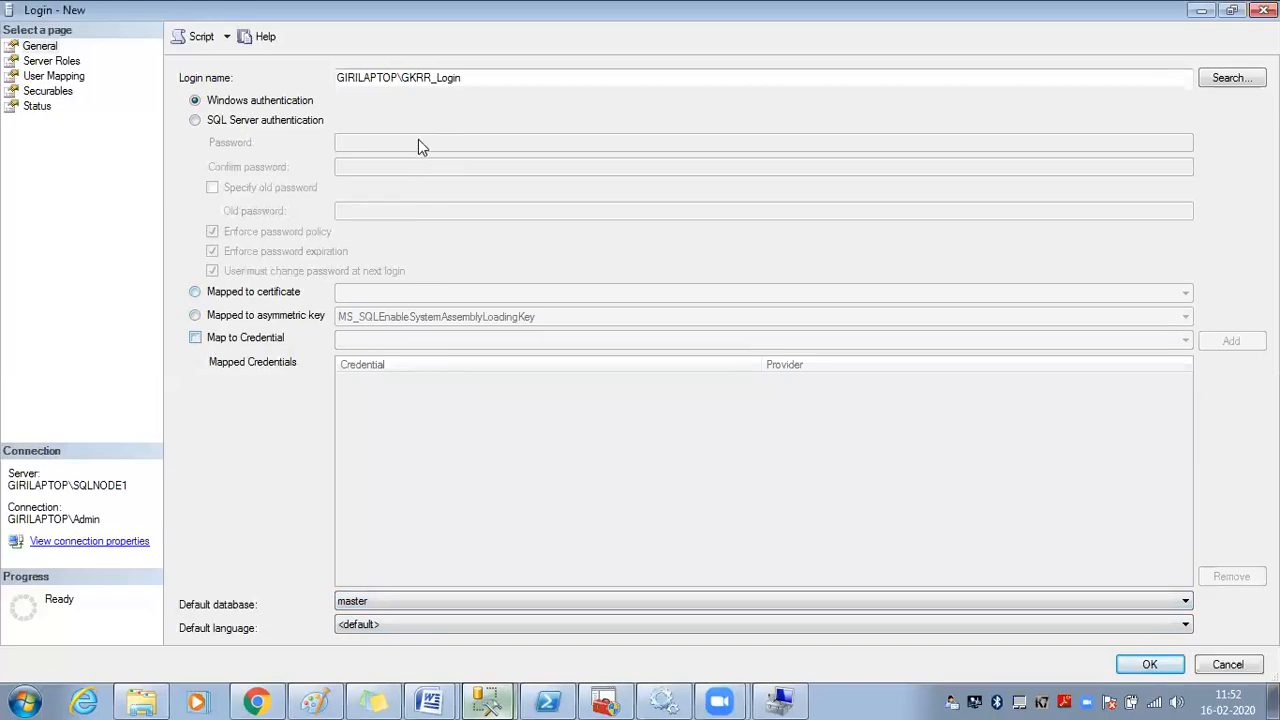
Restore the login window, leave only public on Server Roles, create the login, and expand Logins
click(1231, 10)
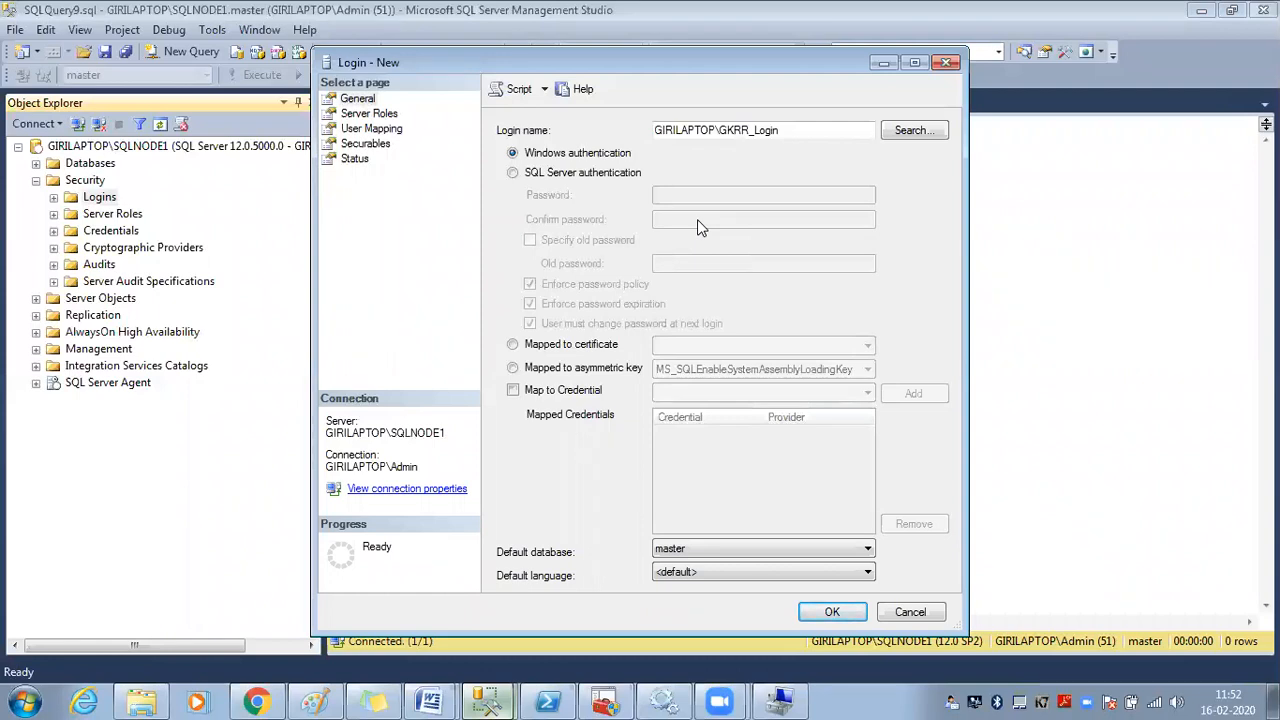
click(385, 114)
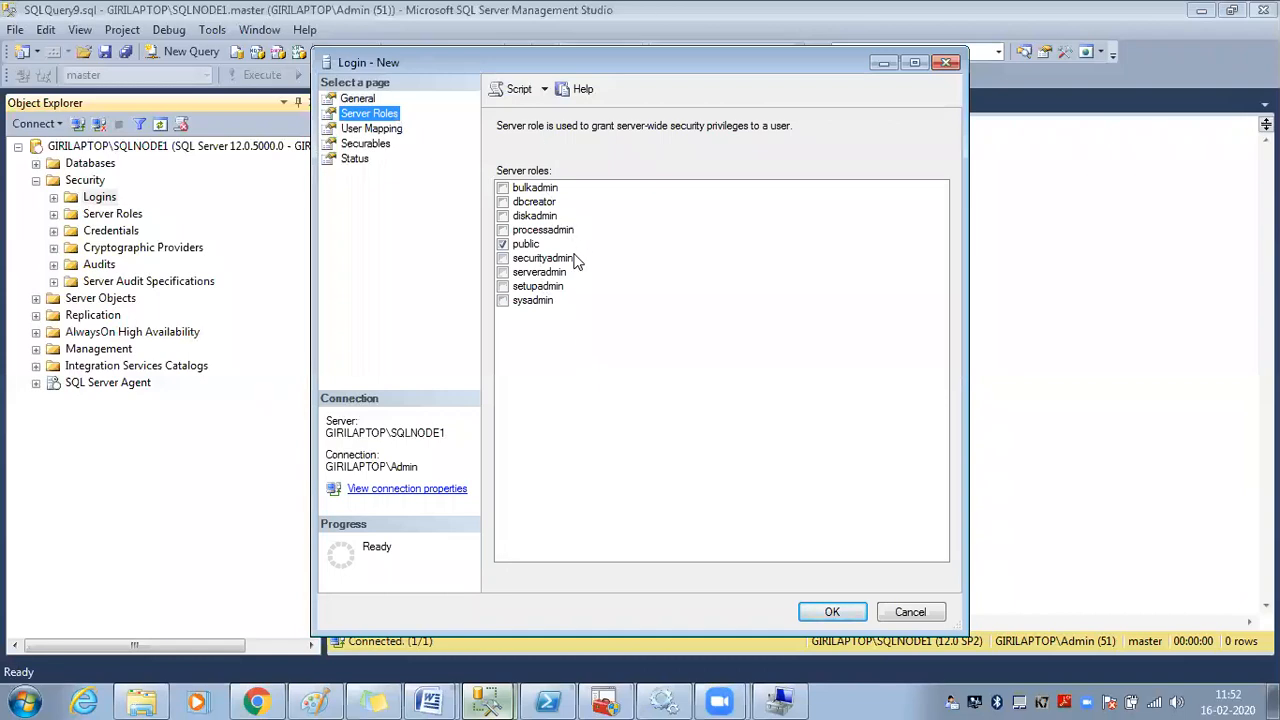
click(358, 99)
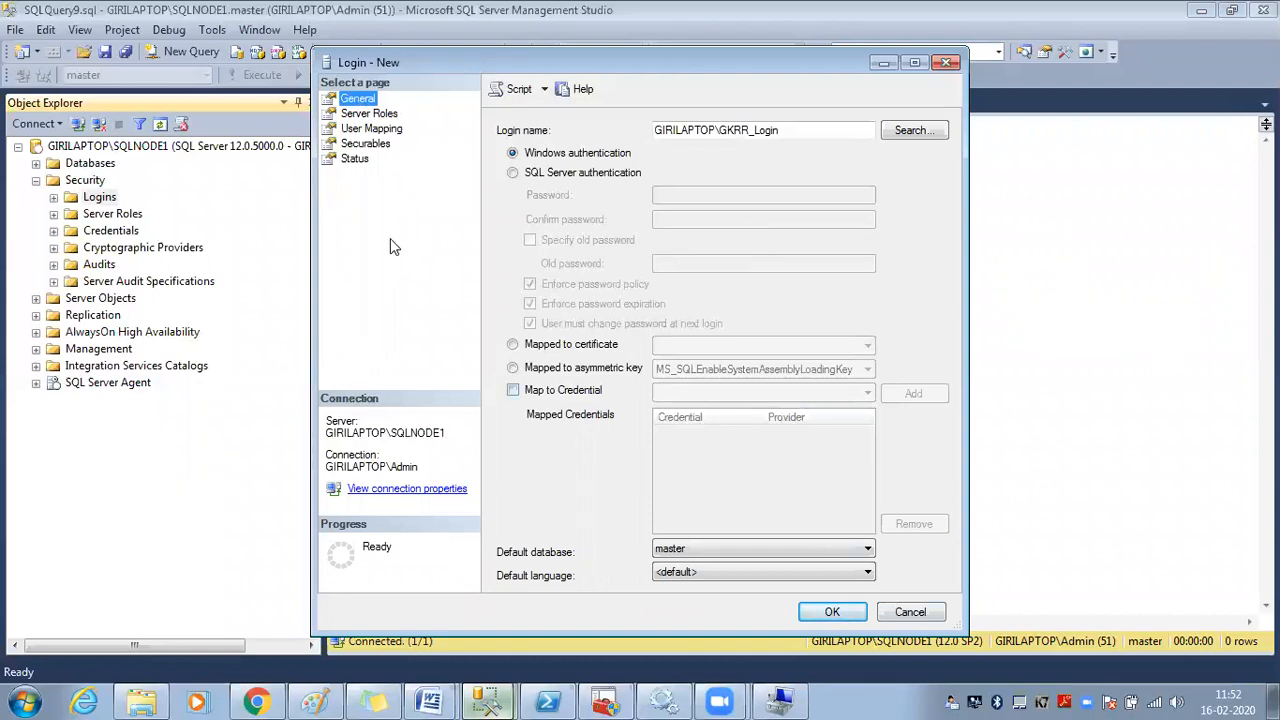
click(367, 115)
click(532, 246)
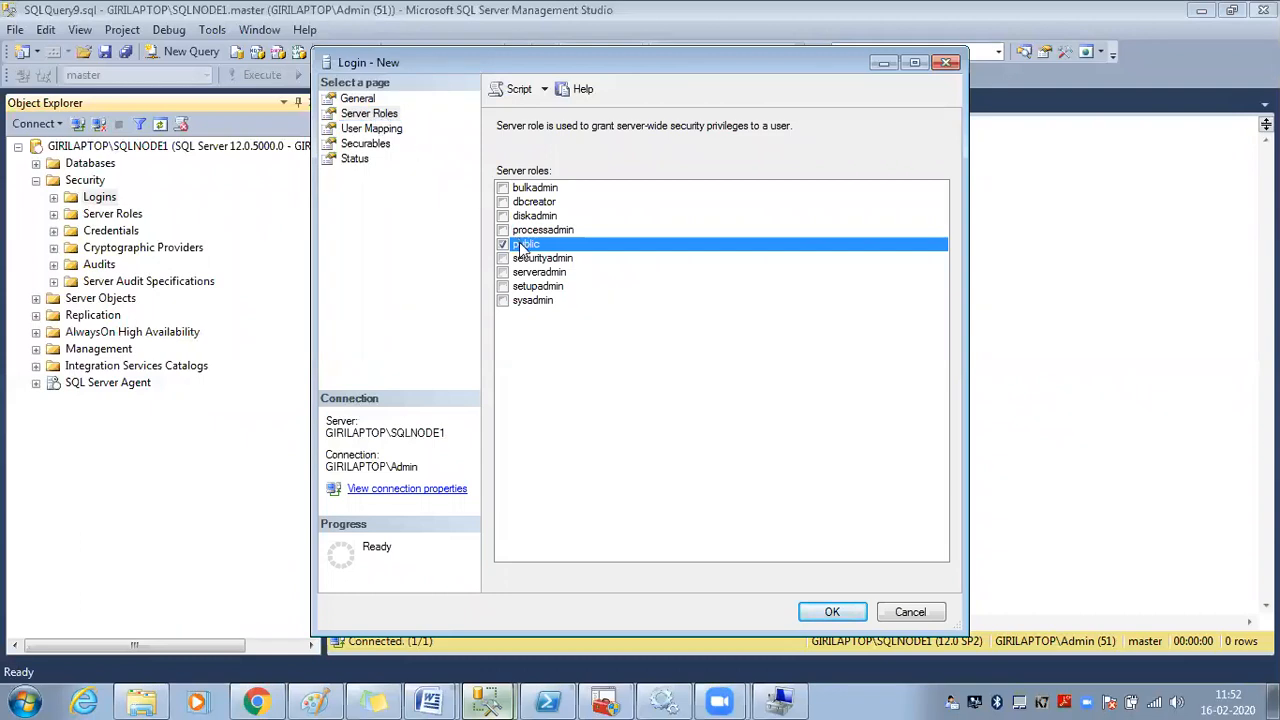
click(830, 612)
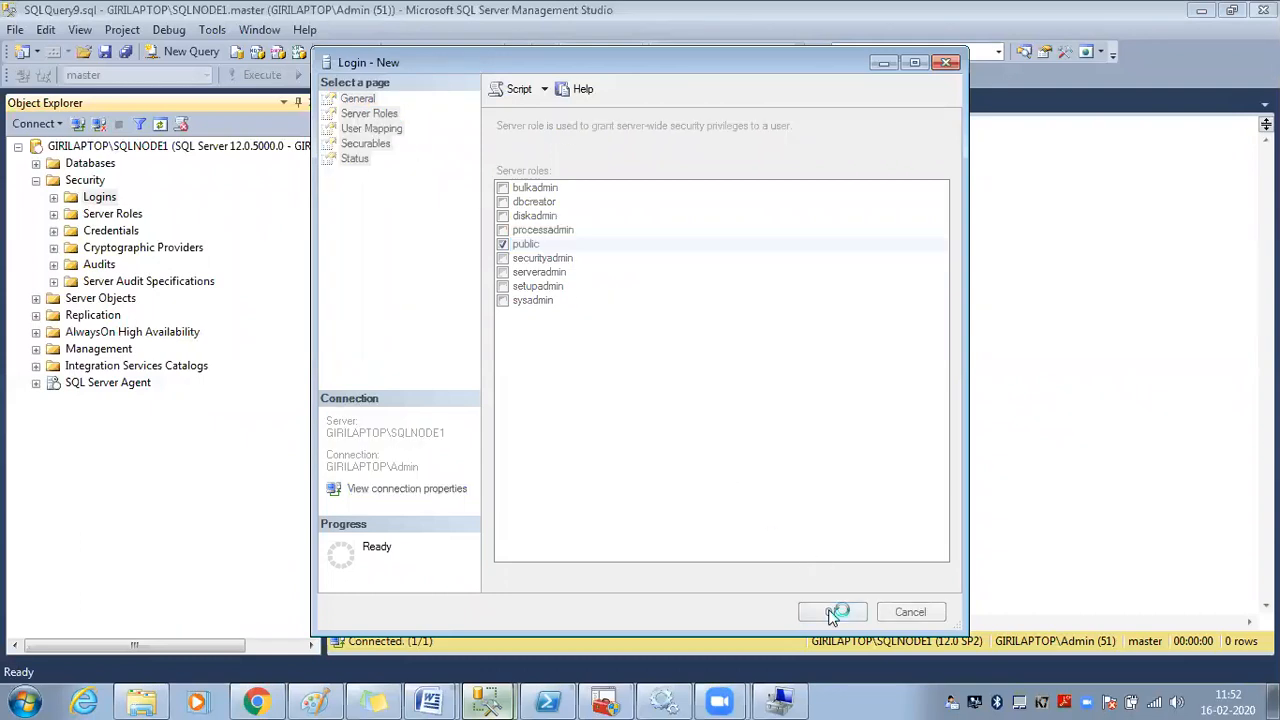
click(53, 198)
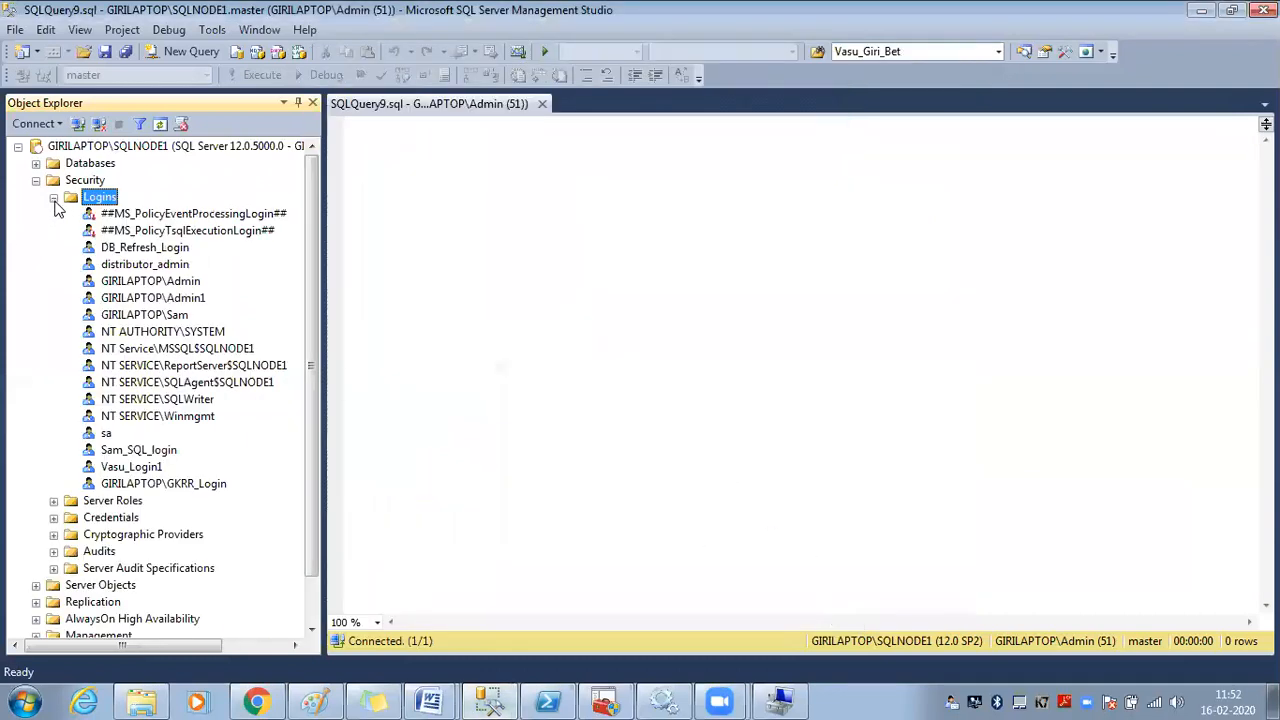
Refresh the Logins folder so GIRILAPTOP\GKRR_Login appears among the sorted logins
click(159, 124)
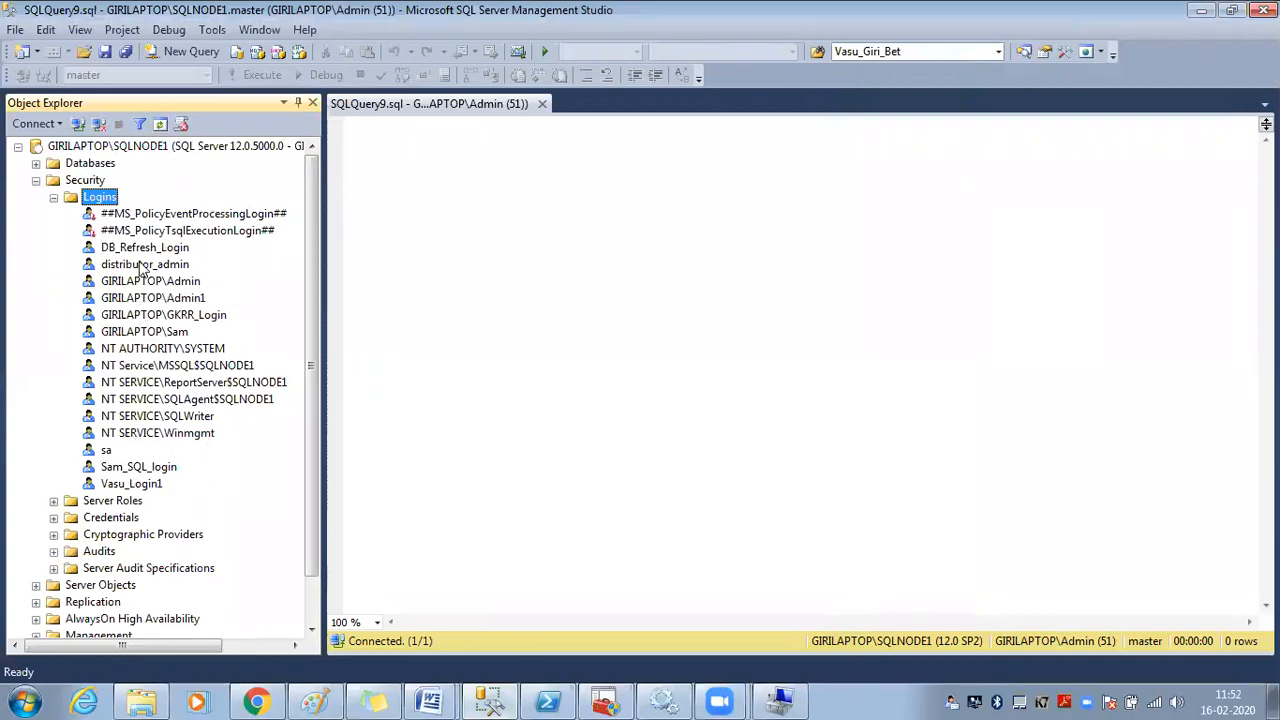
click(128, 316)
click(129, 295)
click(129, 279)
click(129, 250)
click(90, 182)
click(91, 197)
right_click(91, 197)
click(137, 305)
Cancel the accidental rename of GKRR_Login, leaving its name unchanged, and collapse Logins
click(144, 333)
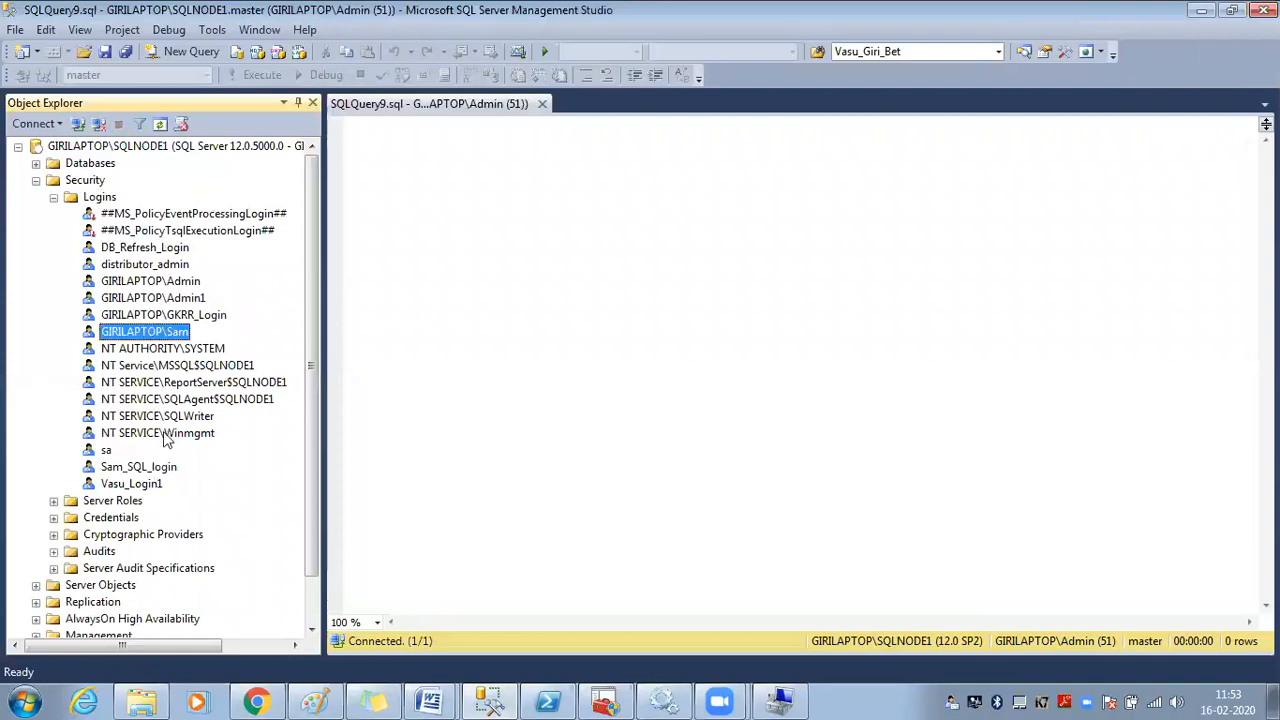
click(186, 316)
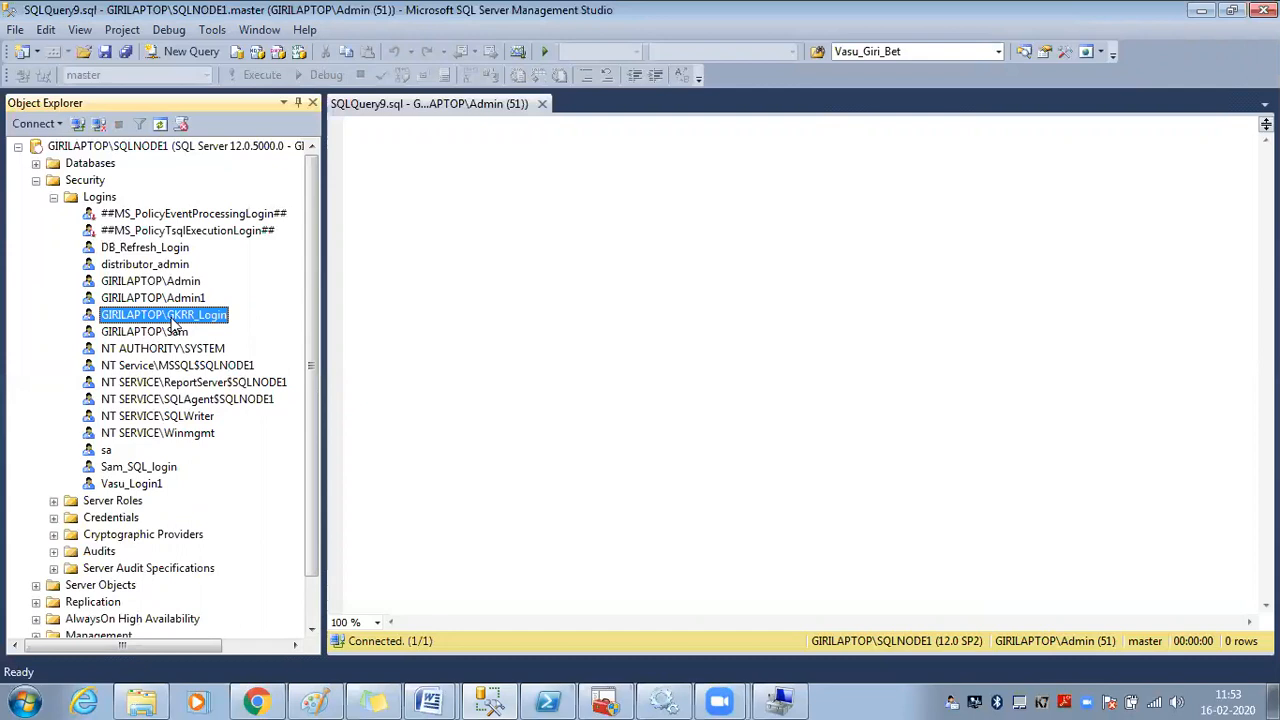
right_click(172, 318)
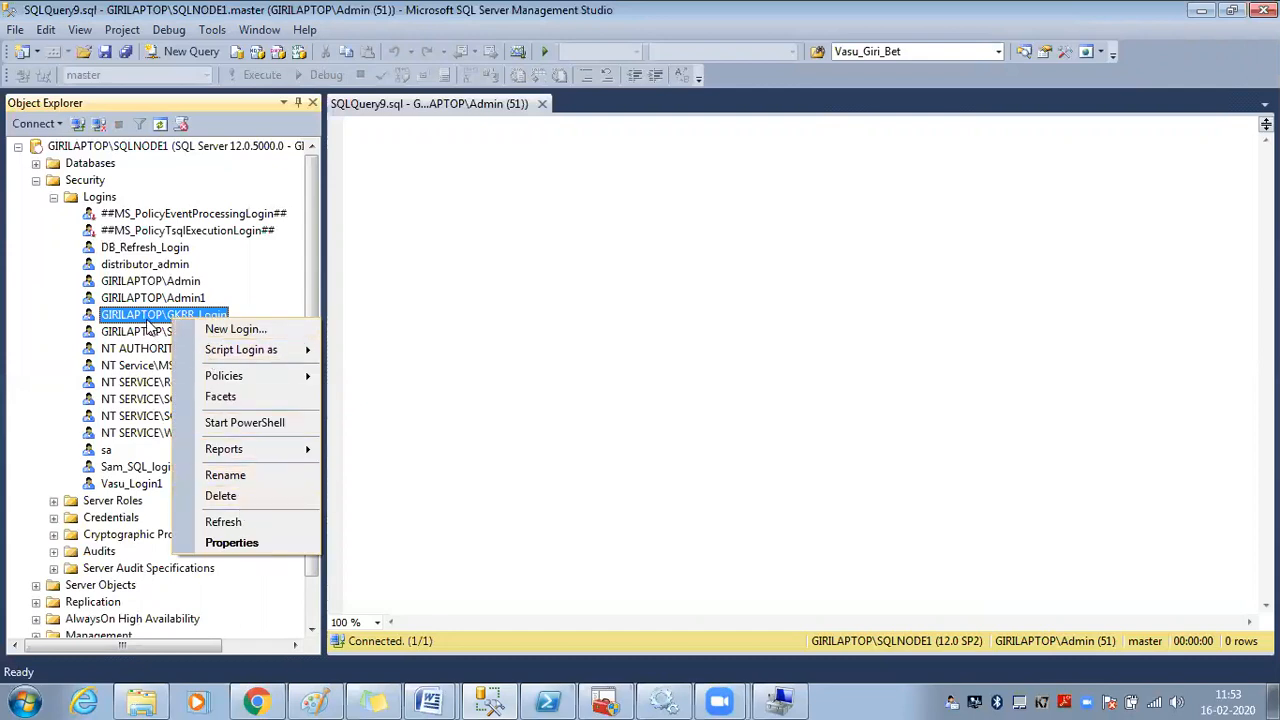
click(151, 320)
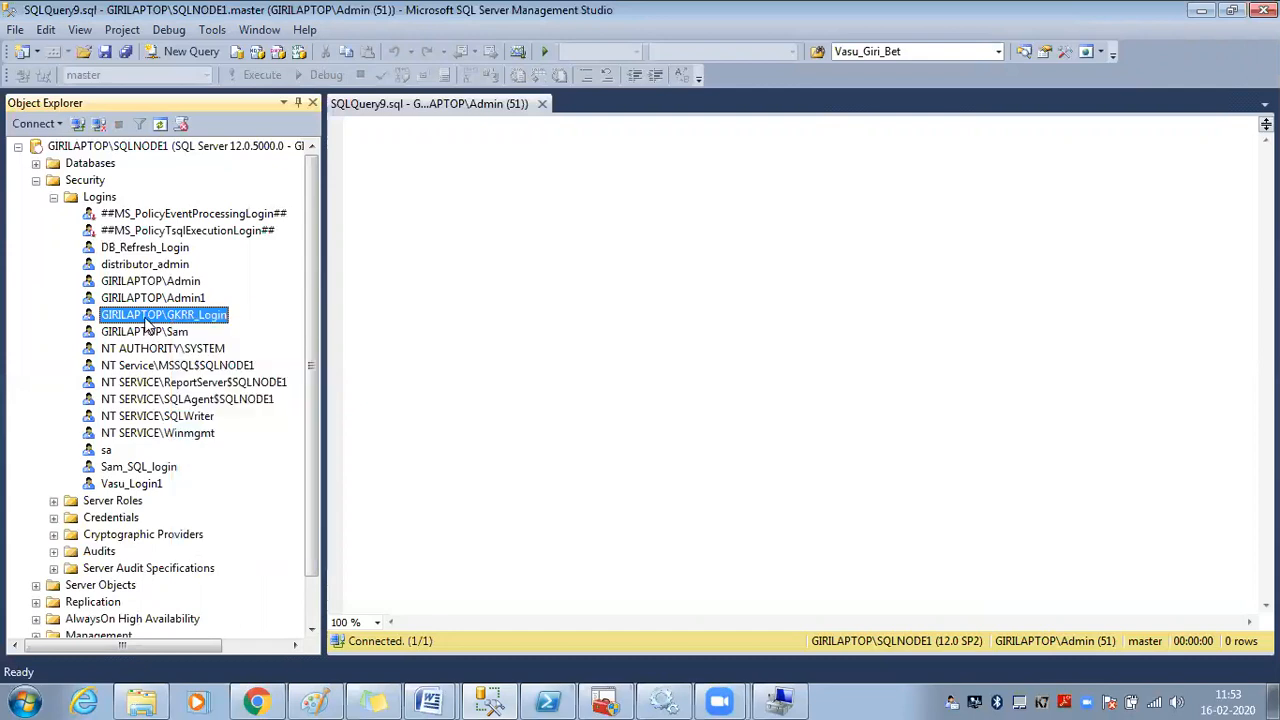
click(481, 343)
click(54, 197)
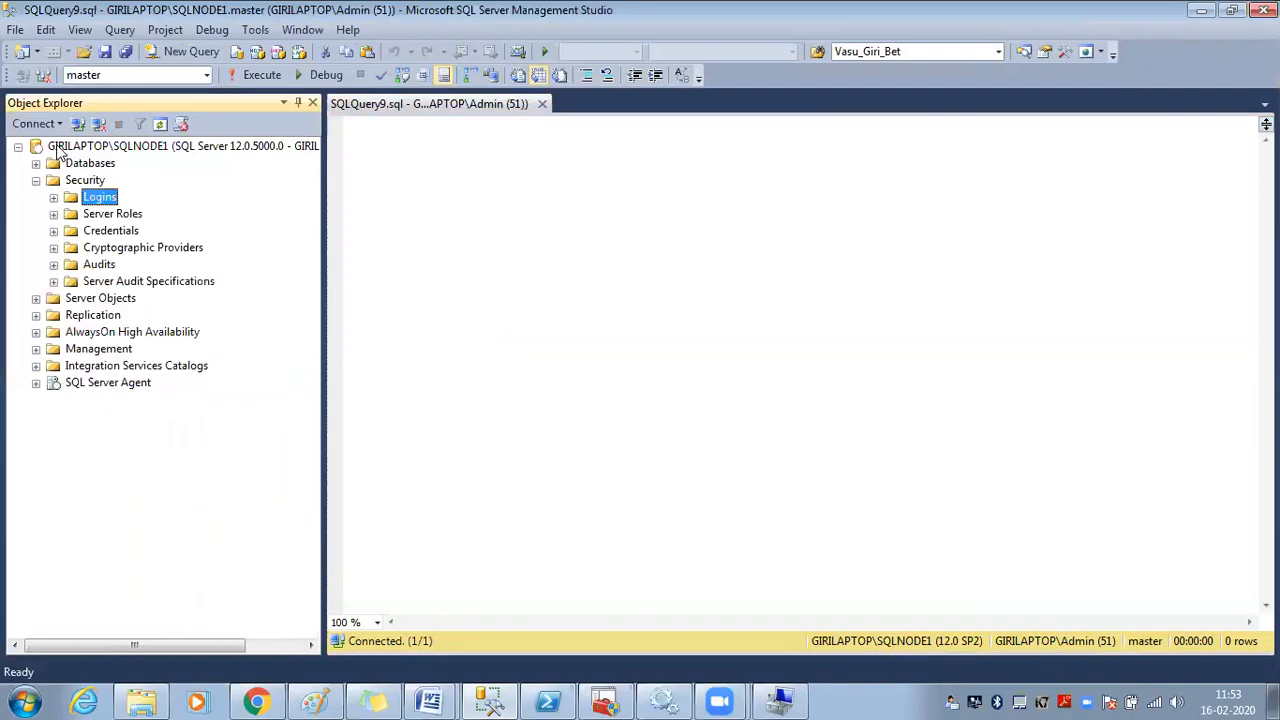
Dismiss the new Connect to Server prompt, leaving Windows Authentication selected
click(33, 124)
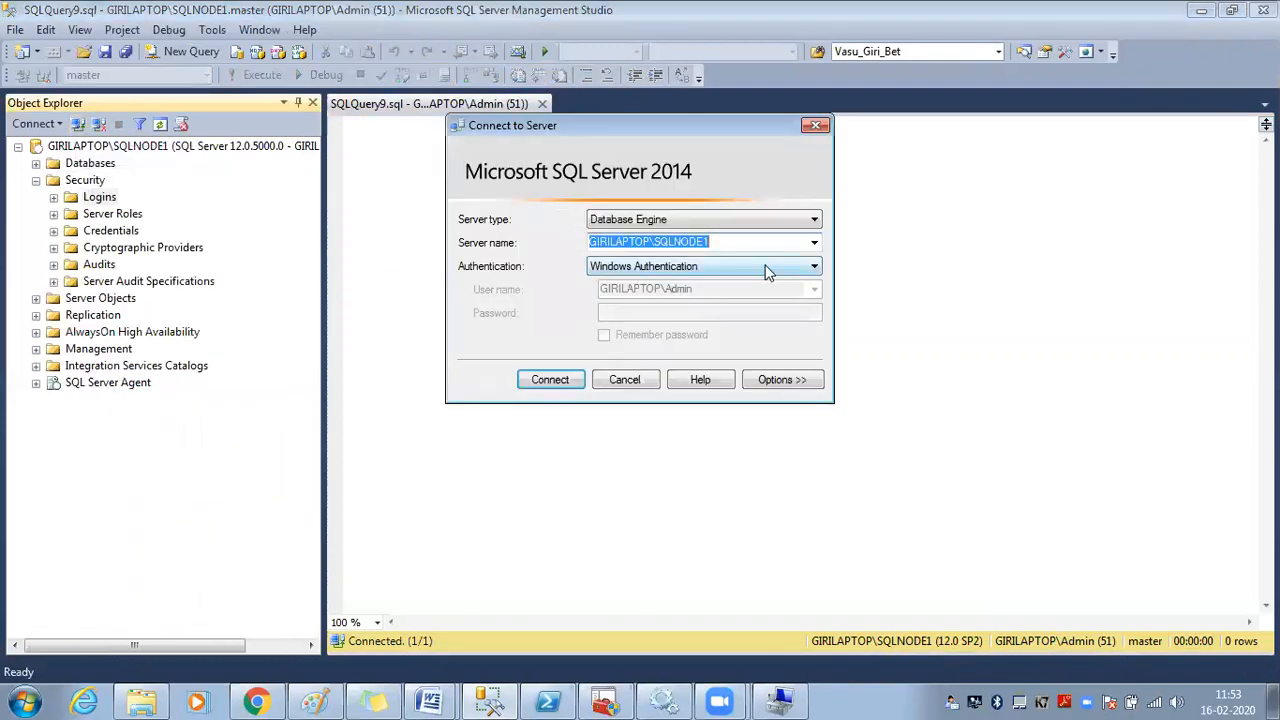
click(768, 268)
click(523, 302)
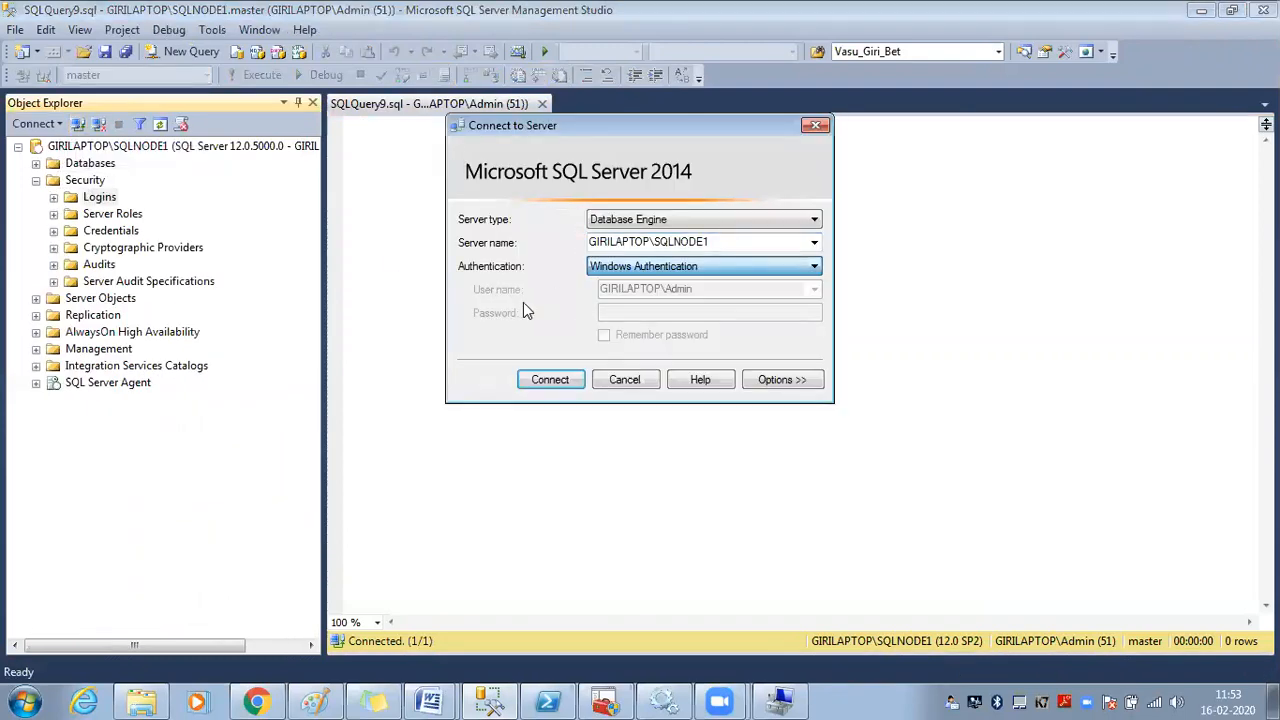
click(622, 381)
Launch SQL Server 2014 Management Studio as a different user with the GKRR_Login account and password
right_click(490, 700)
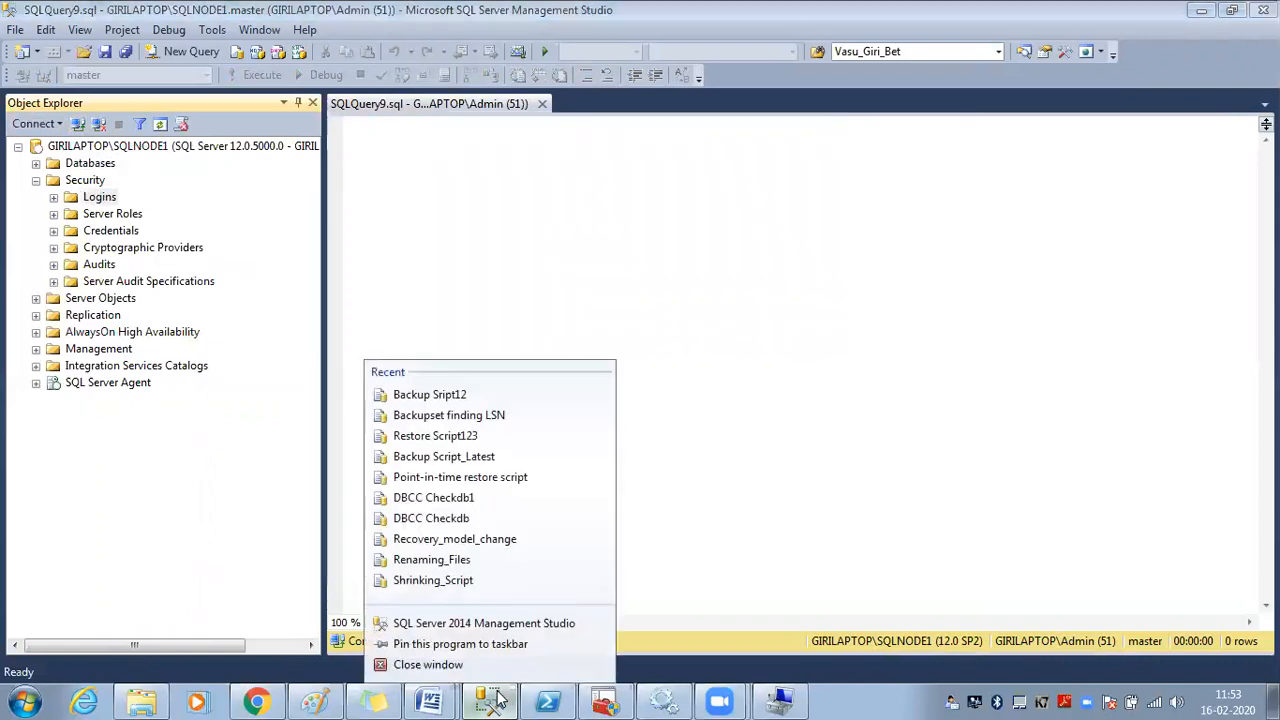
right_click(462, 627)
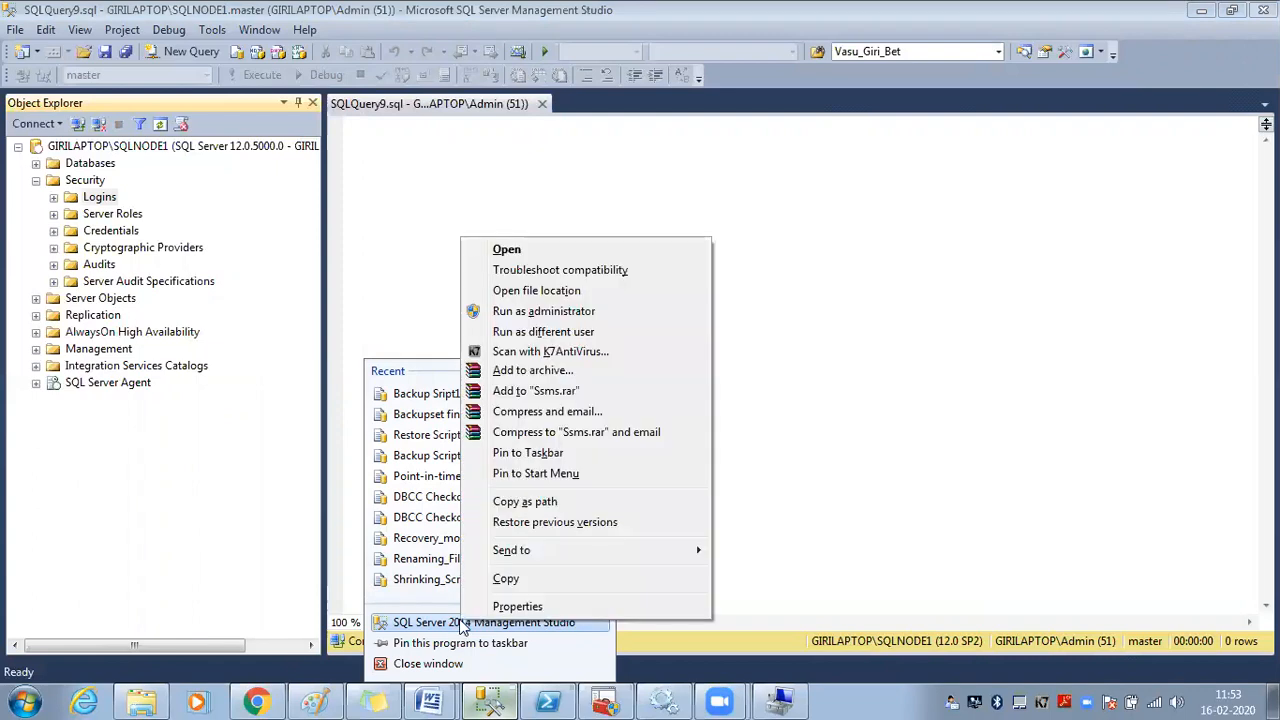
click(541, 333)
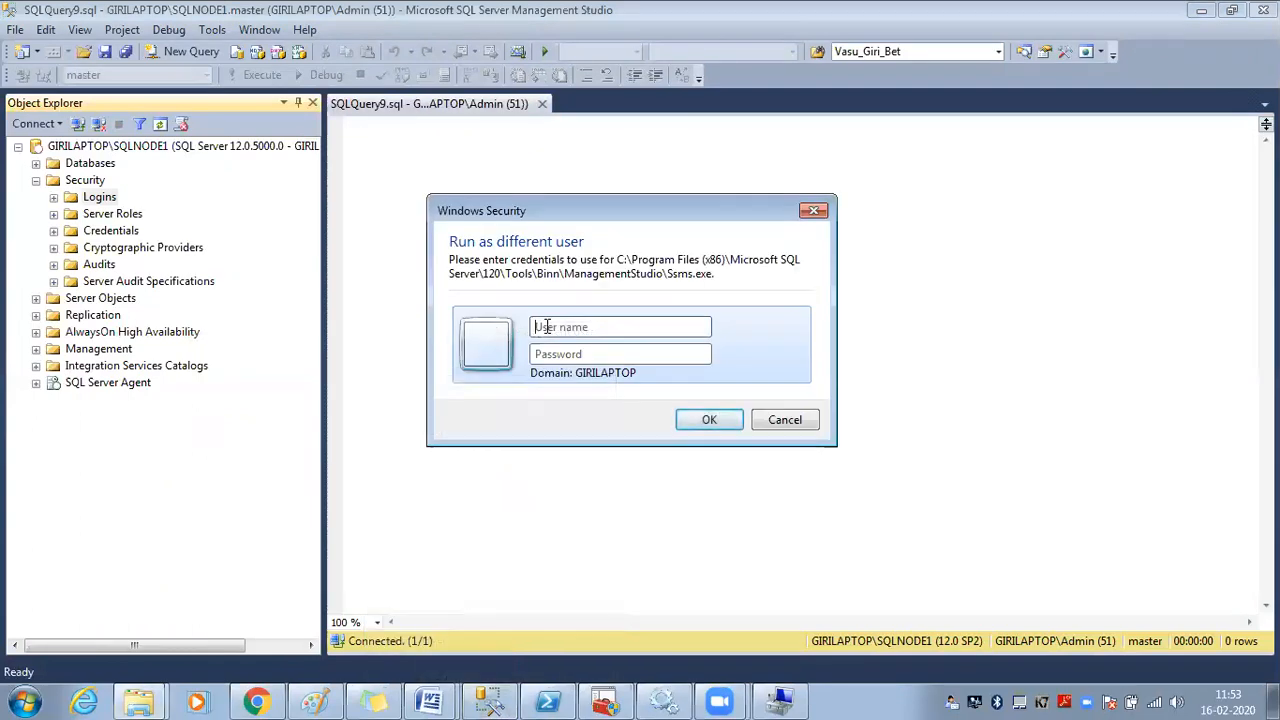
text(gk)
text(mr_login)
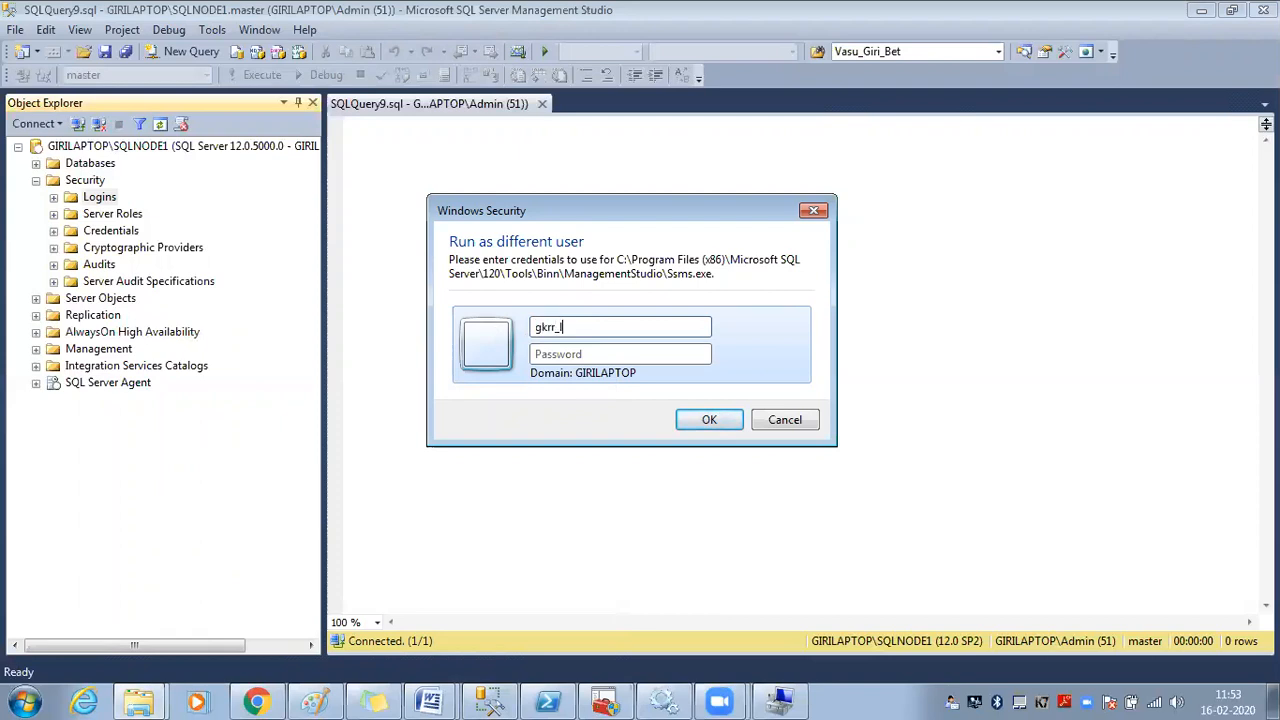
key(Tab)
text(************)
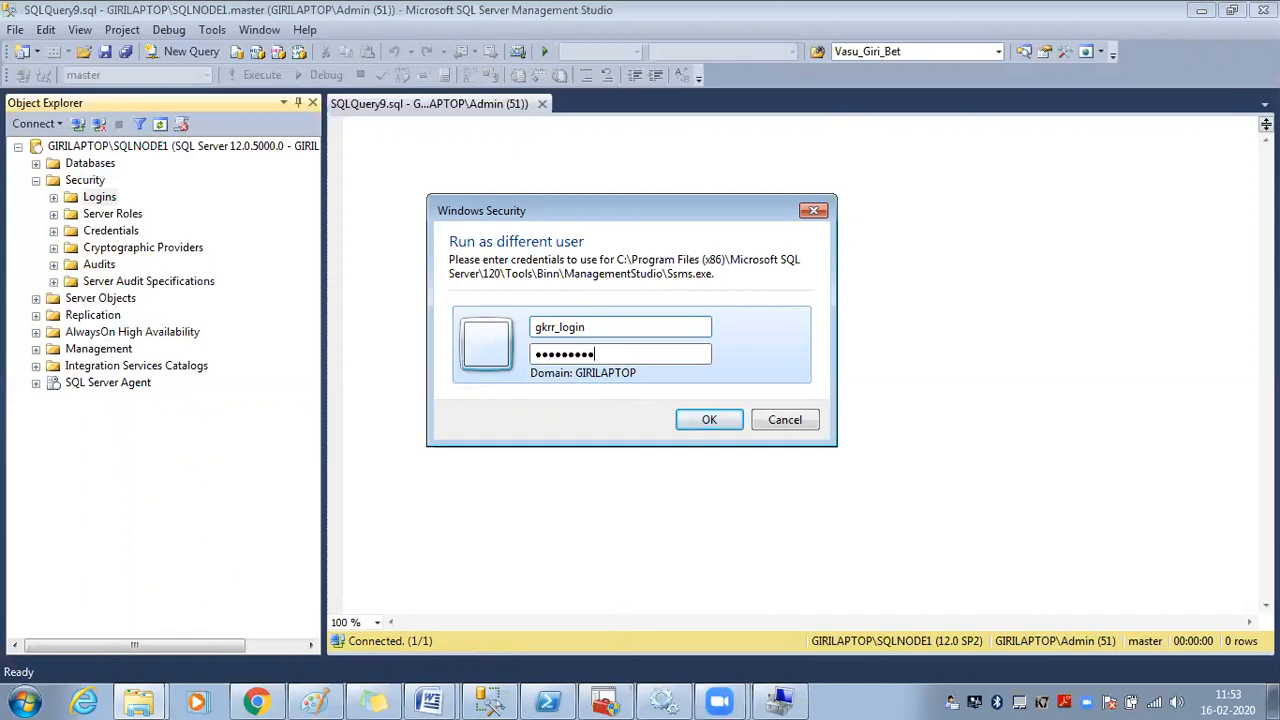
key(Return)
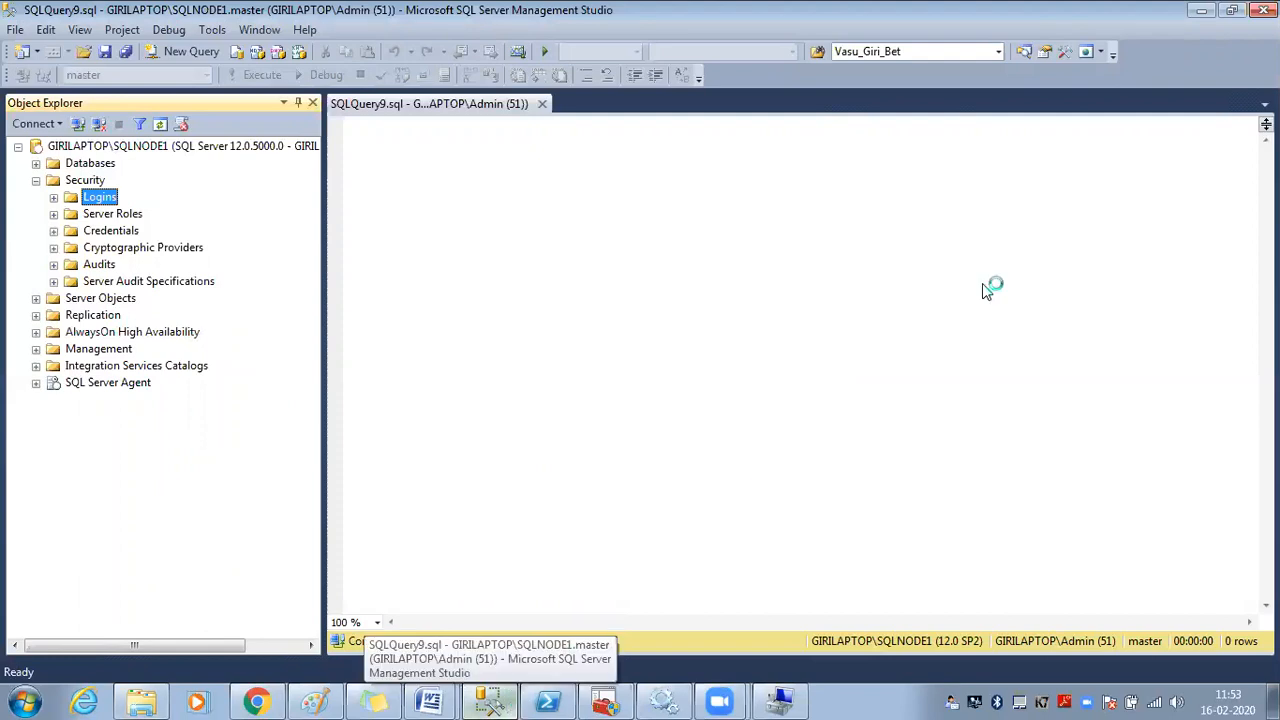
Minimize Management Studio, refresh the desktop, and restore Management Studio
click(1231, 10)
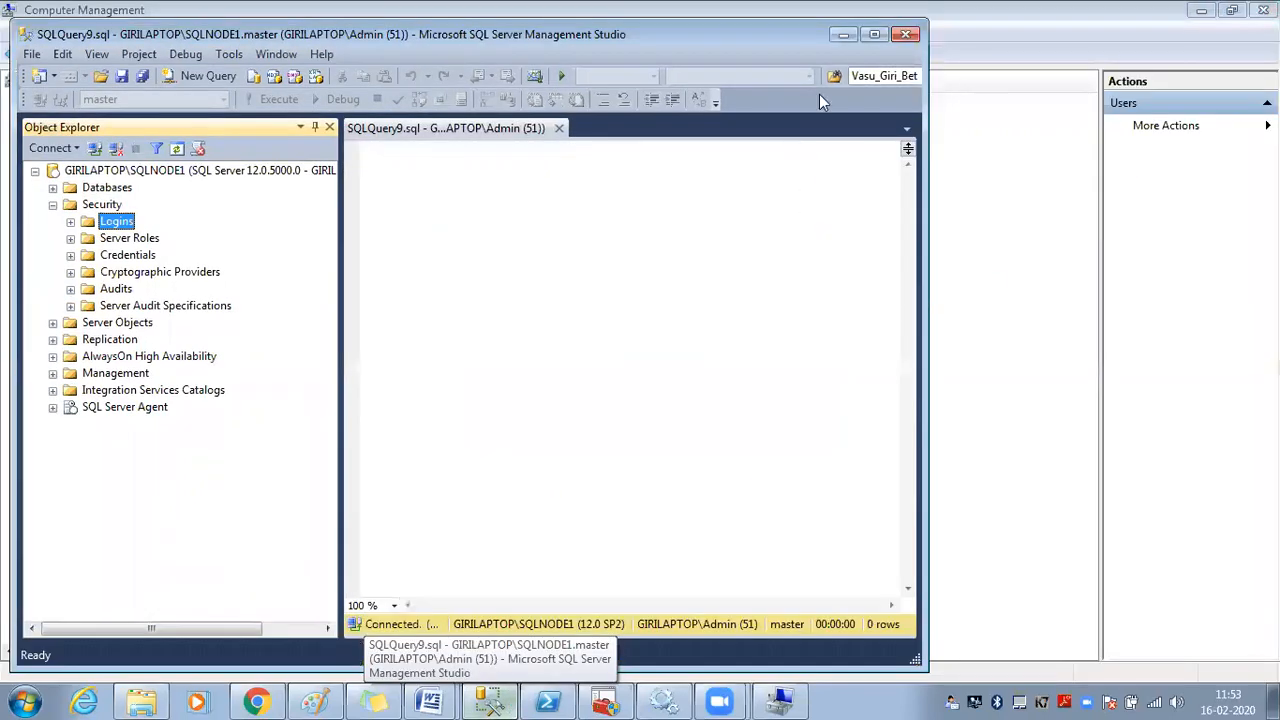
click(843, 34)
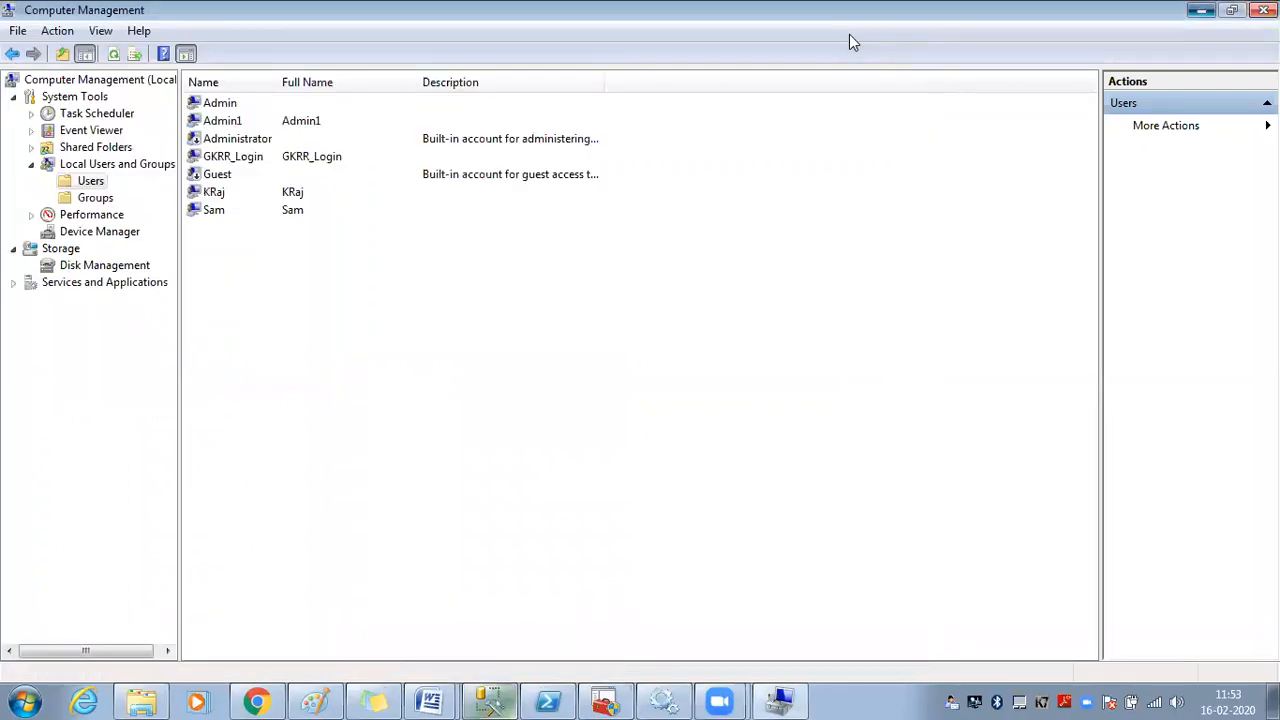
key(super+Down)
key(super+Down)
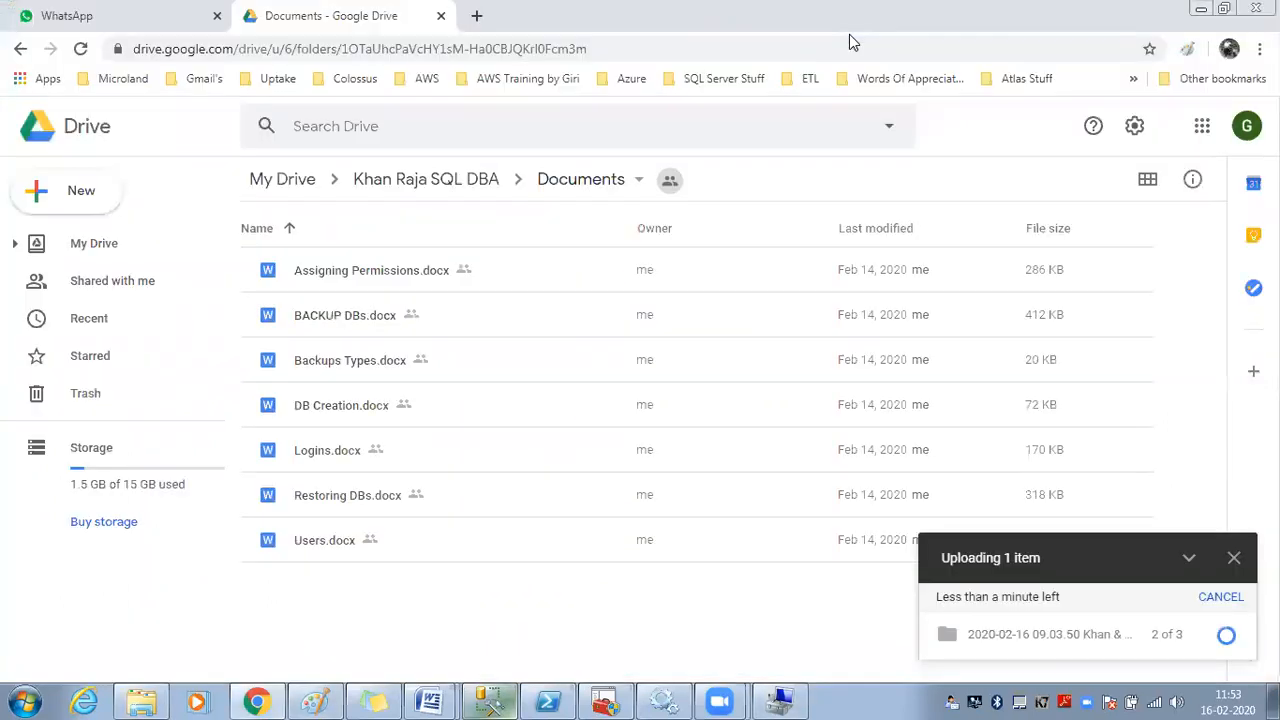
key(super+Down)
key(super+Down)
key(super+Down)
key(super+Down)
right_click(632, 284)
click(694, 340)
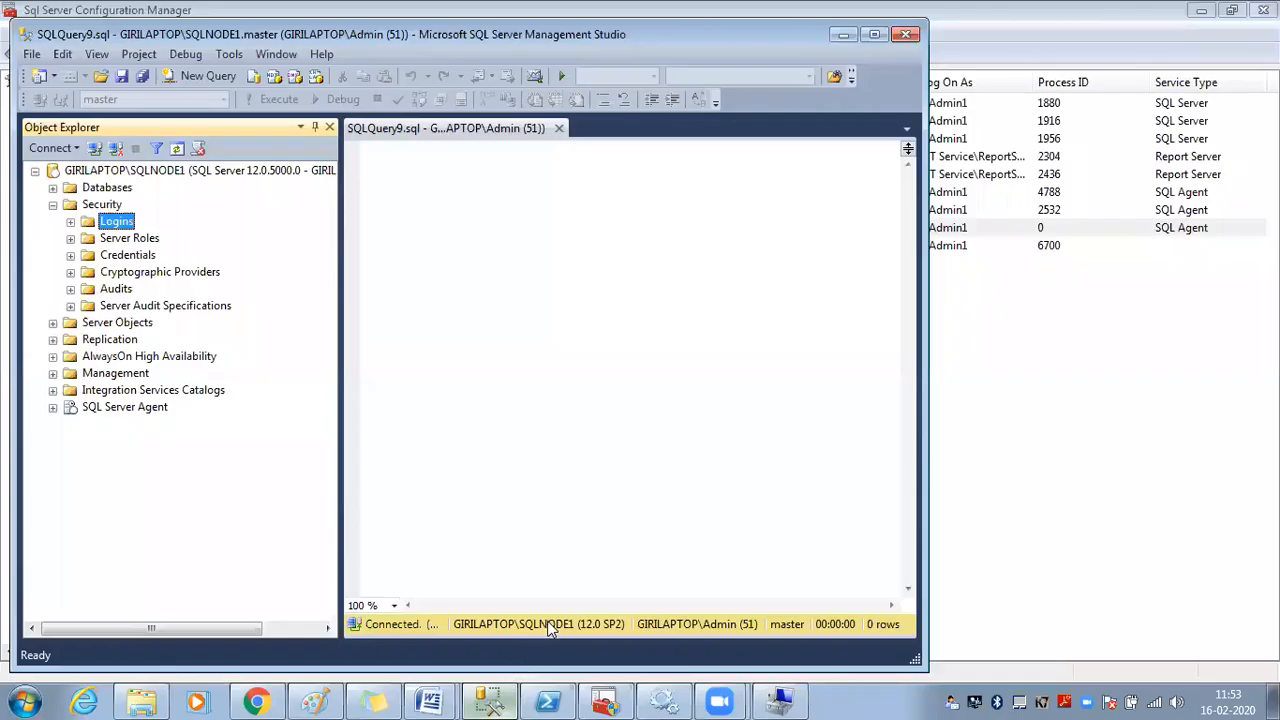
click(489, 701)
Dismiss the service error, maintenance plan results and colour scheme notice while the new session loads
click(838, 258)
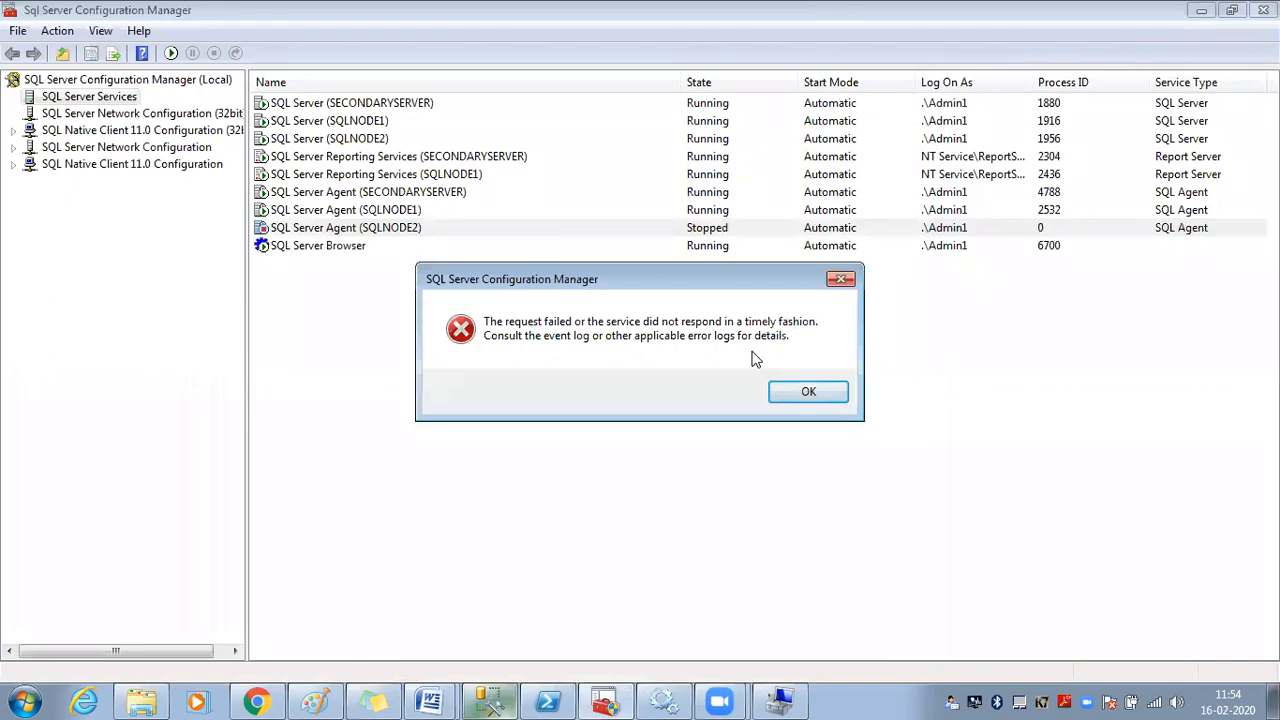
click(813, 393)
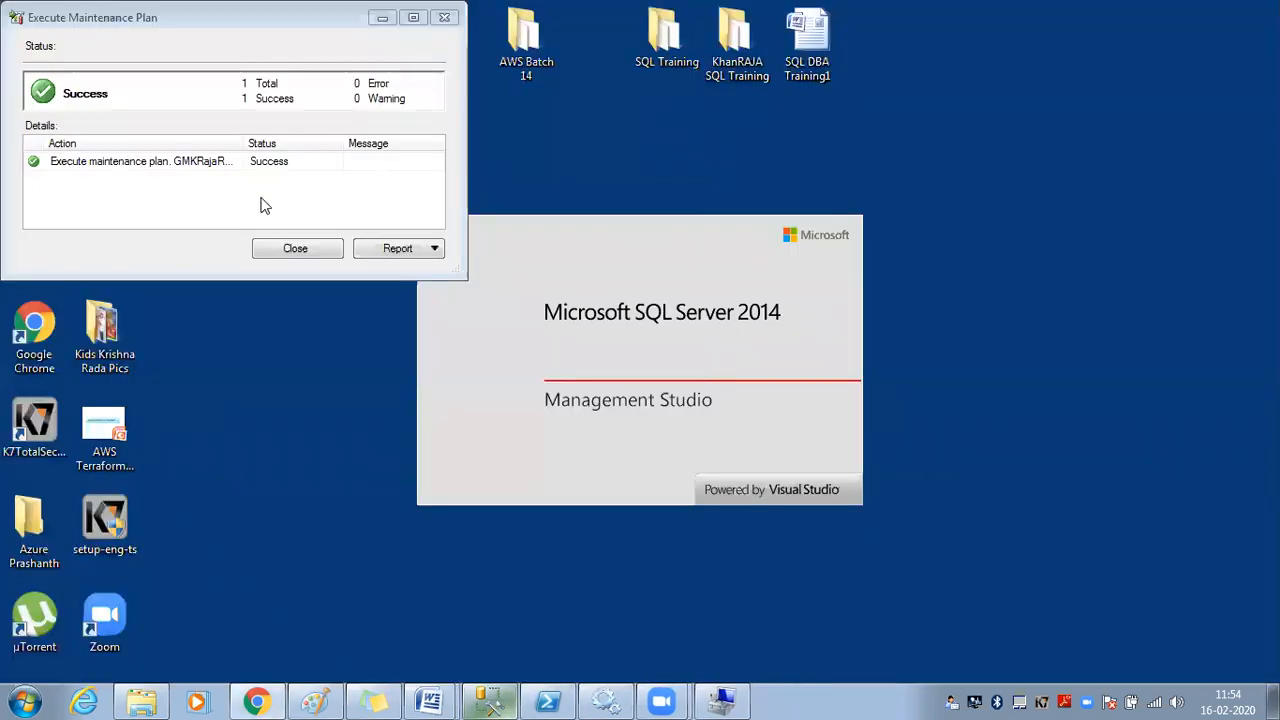
click(296, 249)
right_click(311, 318)
click(362, 366)
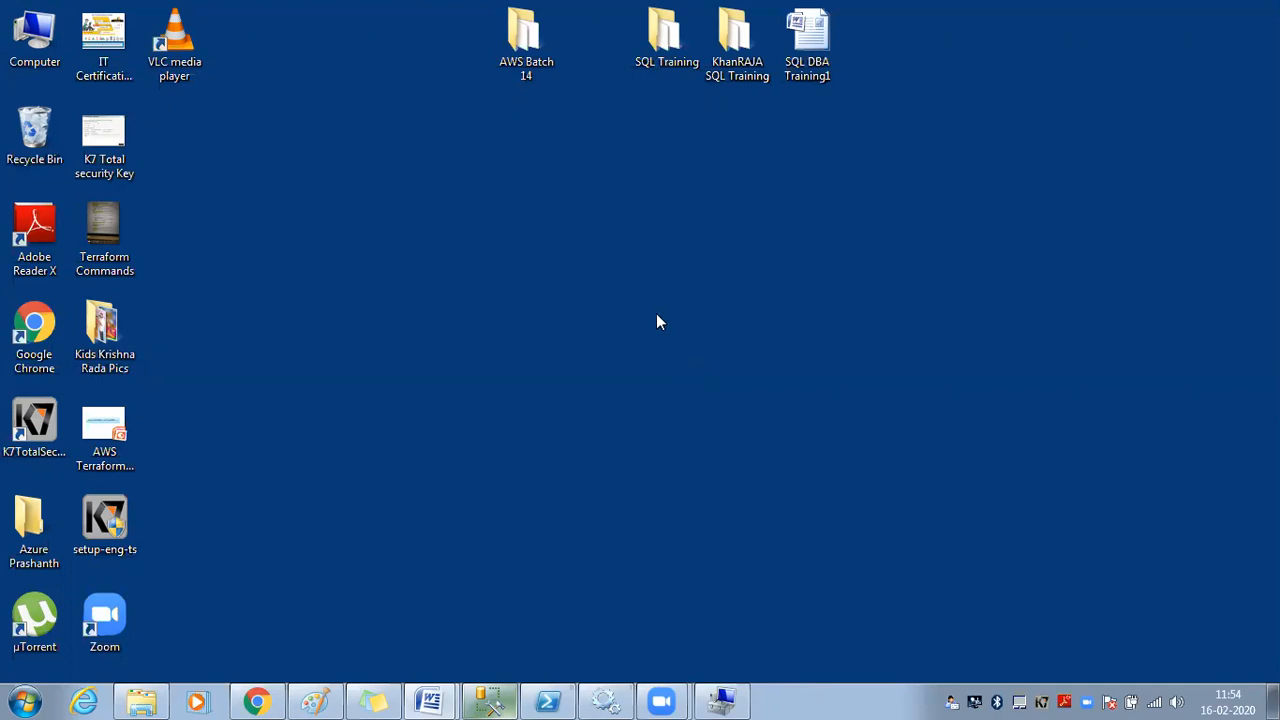
right_click(657, 296)
click(712, 348)
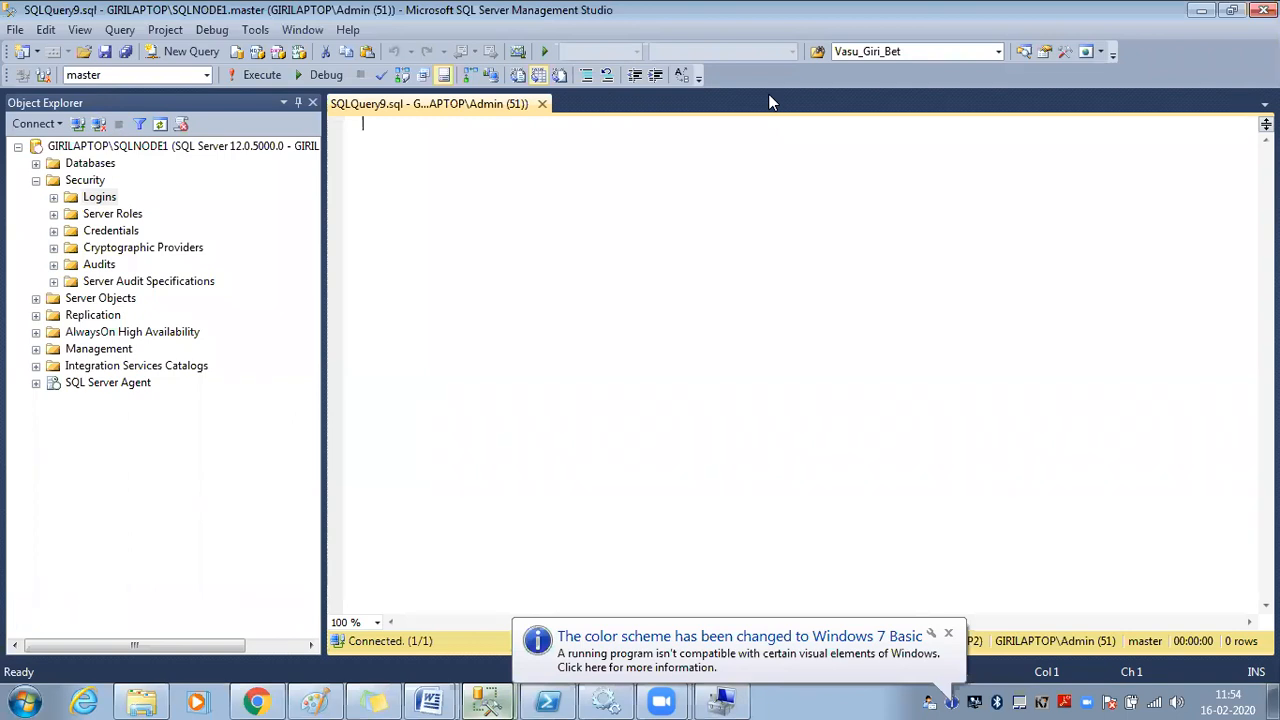
click(948, 633)
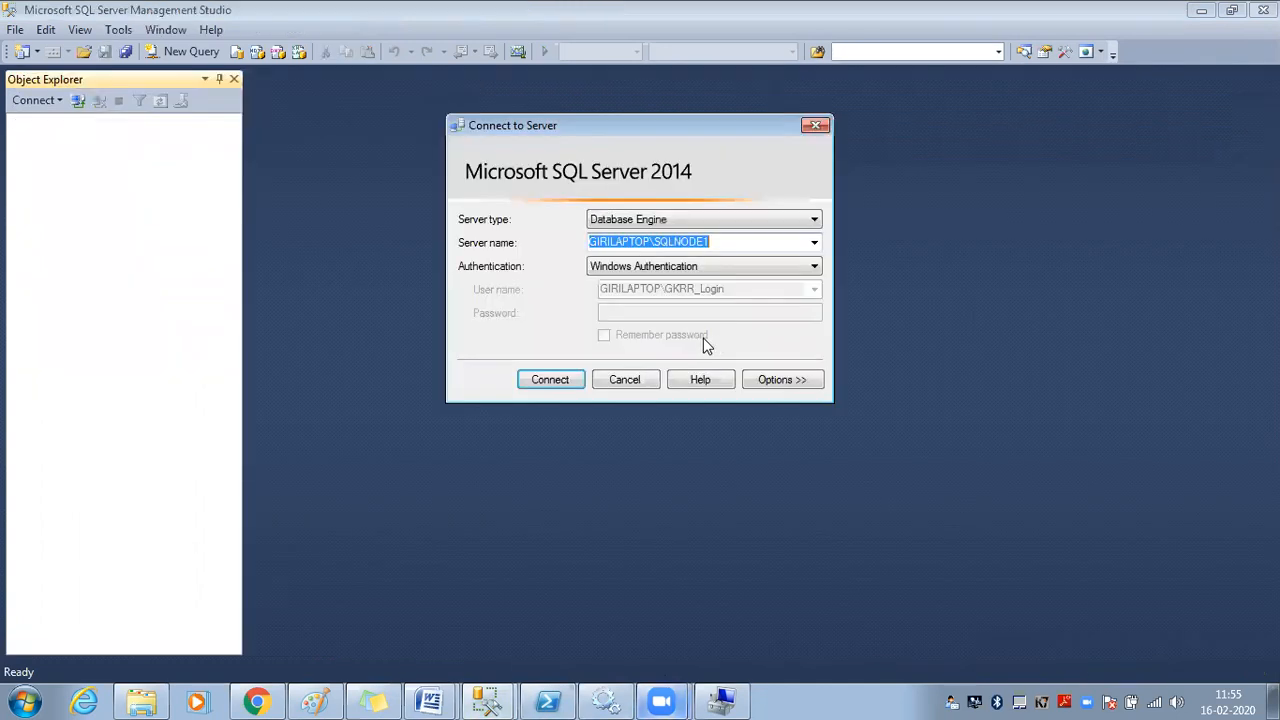
In the Admin-connected window, refresh the server's object tree and widen its pane
click(487, 700)
click(499, 632)
click(503, 698)
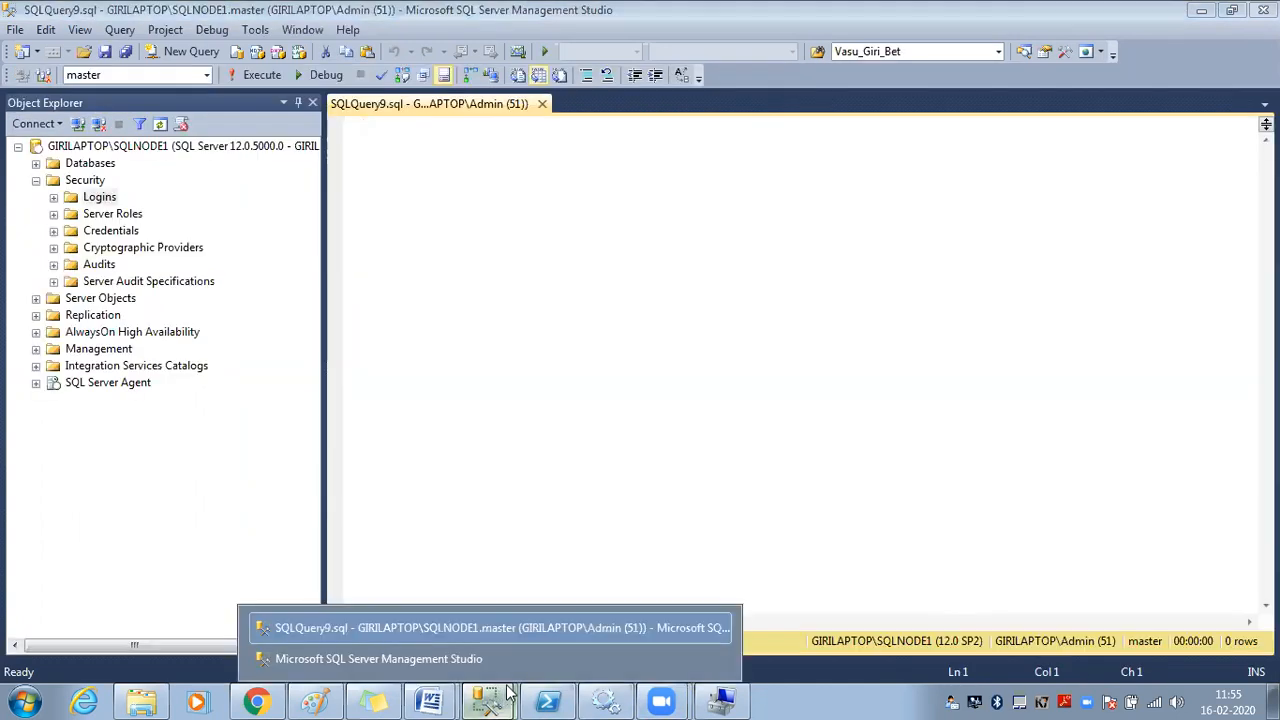
click(504, 636)
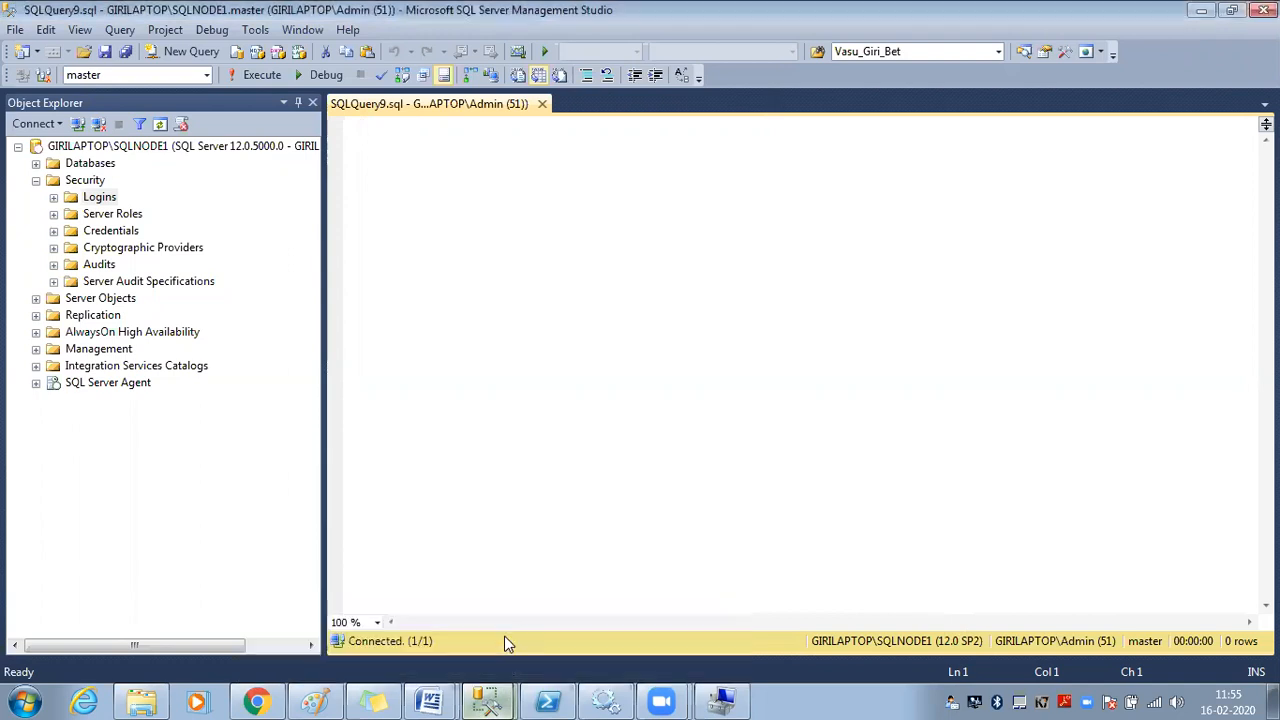
click(178, 146)
click(161, 124)
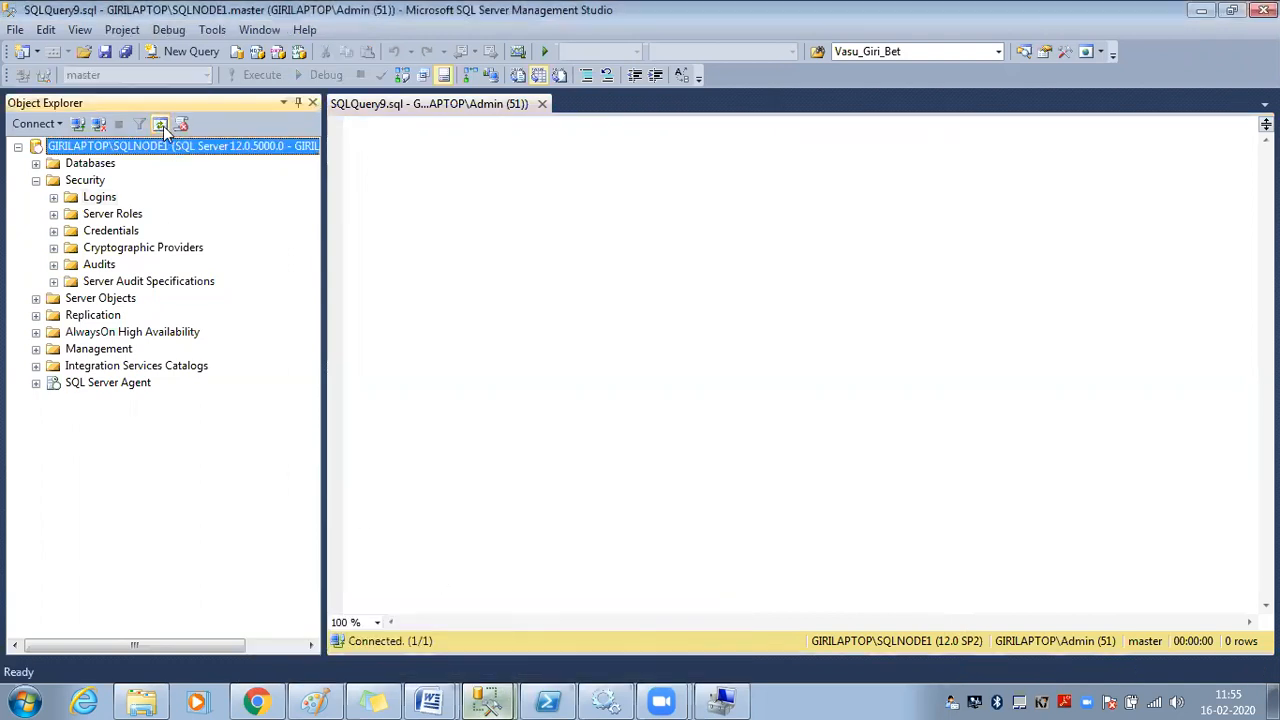
drag(325, 177, 421, 191)
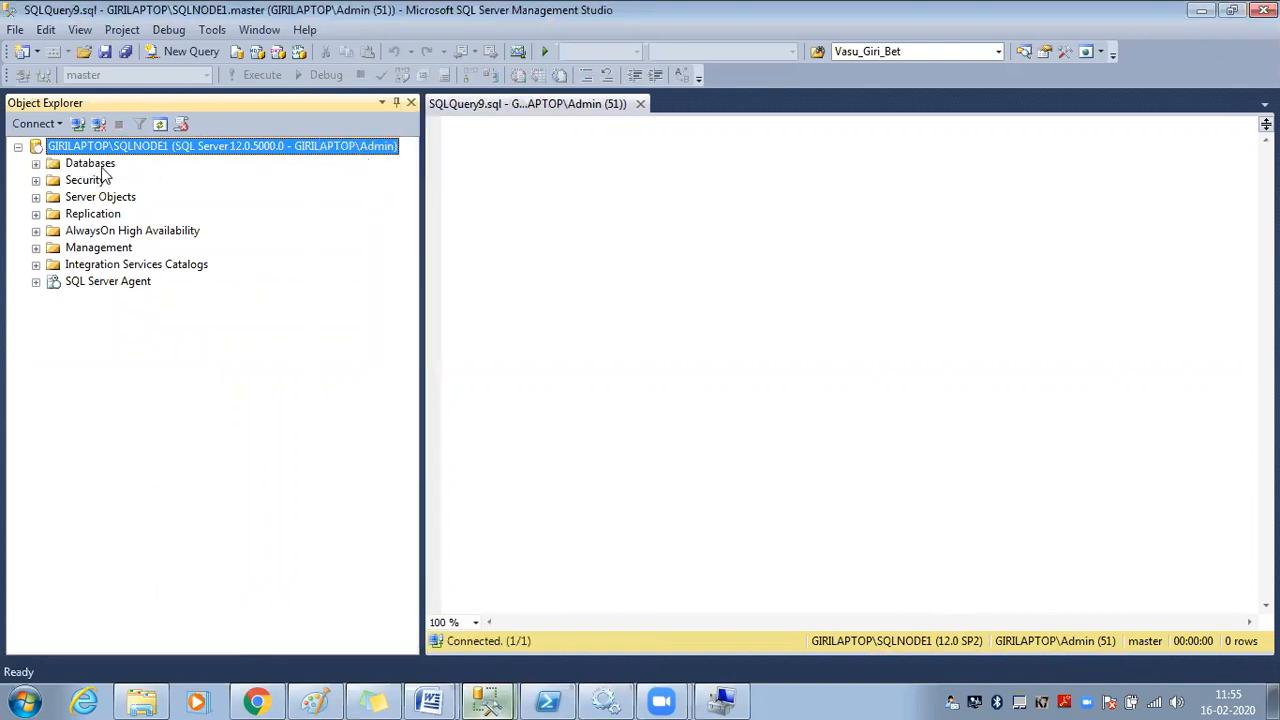
In the new SSMS window, connect to GIRILAPTOP\SQLNODE1 using Windows Authentication
click(476, 690)
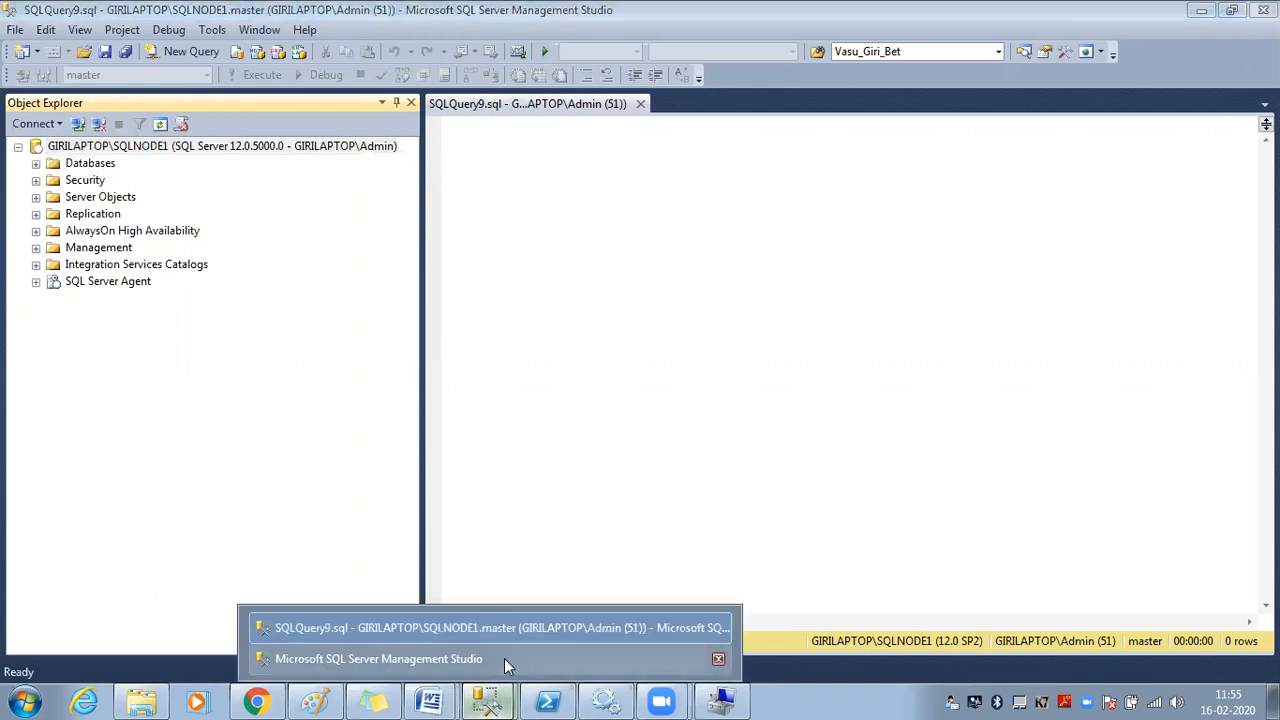
click(504, 658)
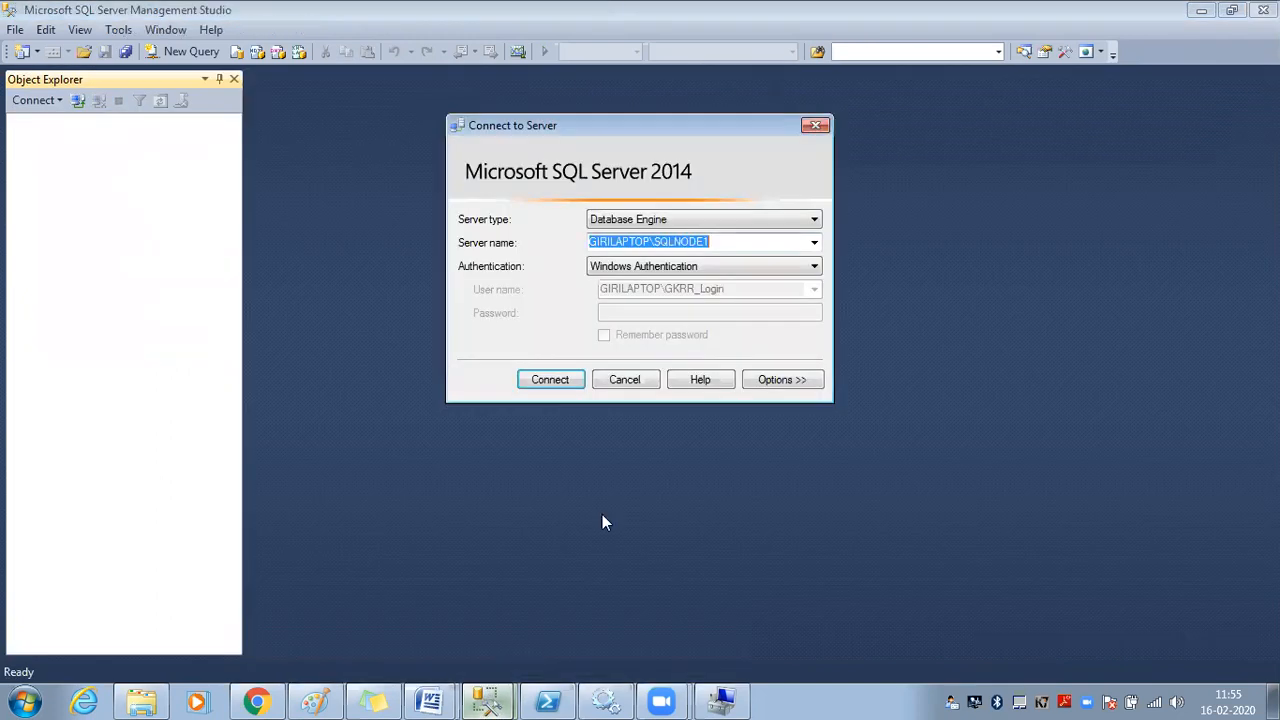
click(720, 268)
click(714, 281)
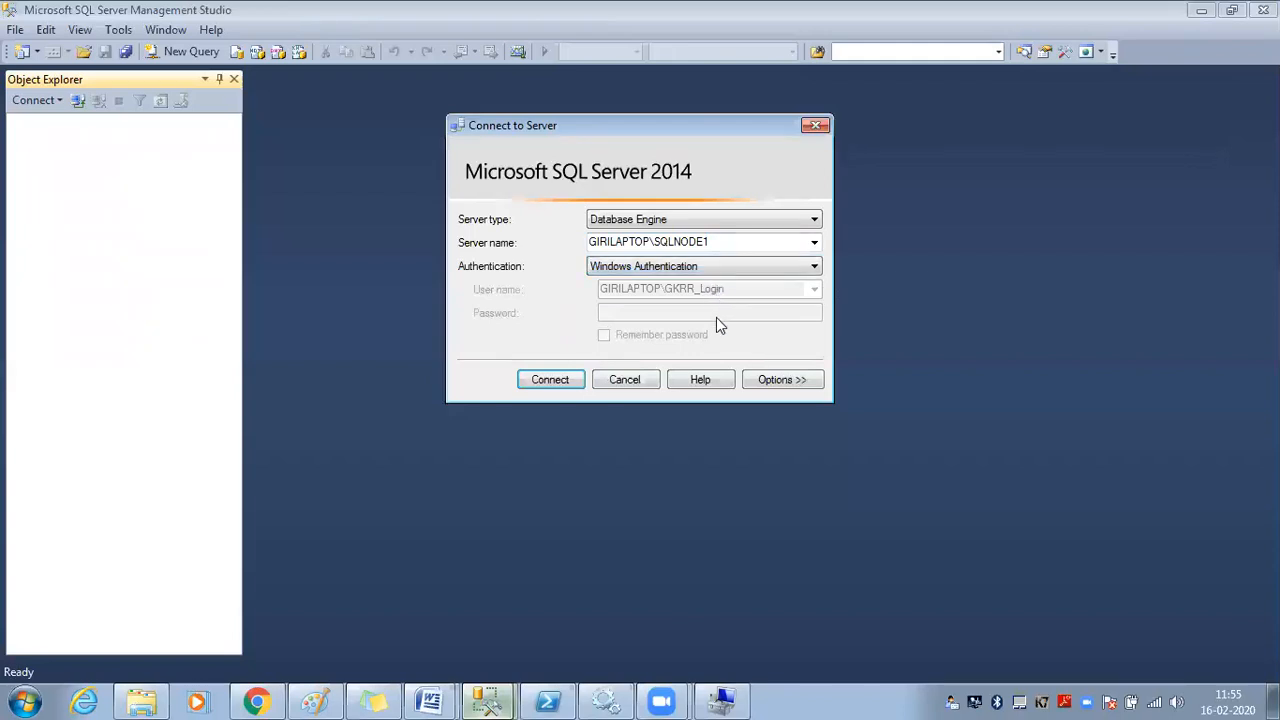
click(533, 386)
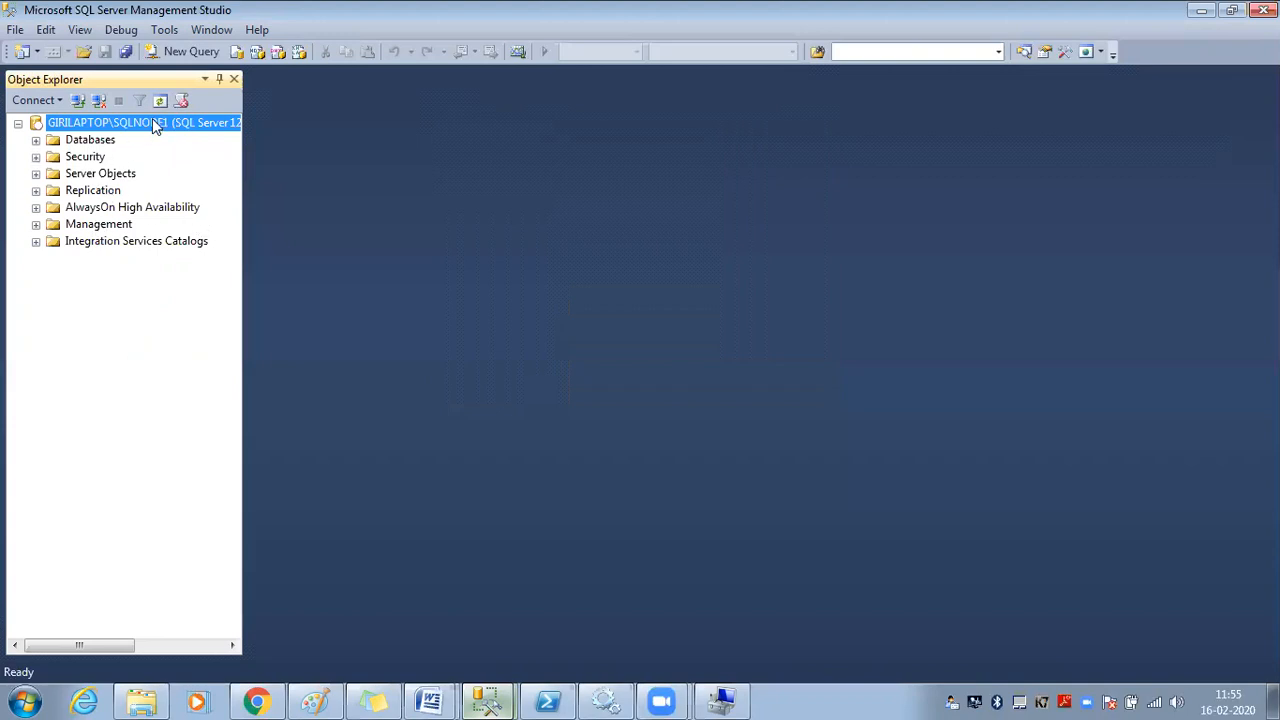
Widen the object tree and expand the Databases folder in the GKRR_Login session
drag(246, 152, 531, 152)
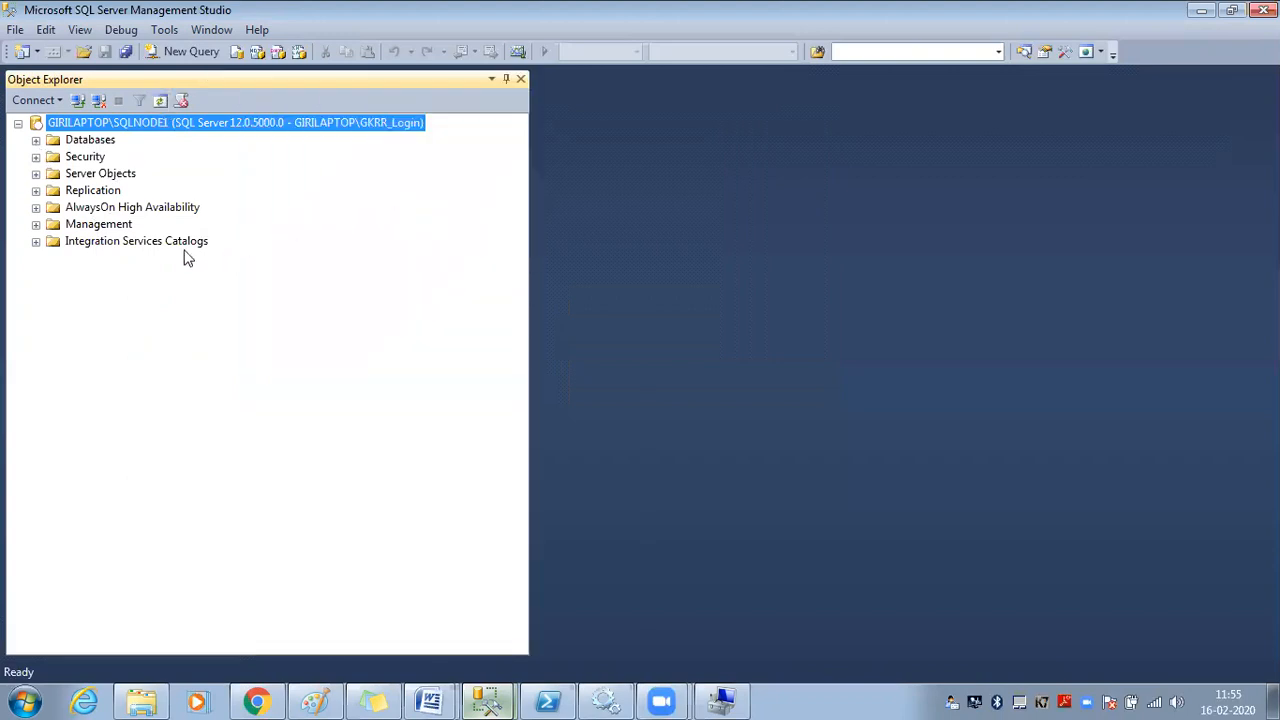
click(131, 248)
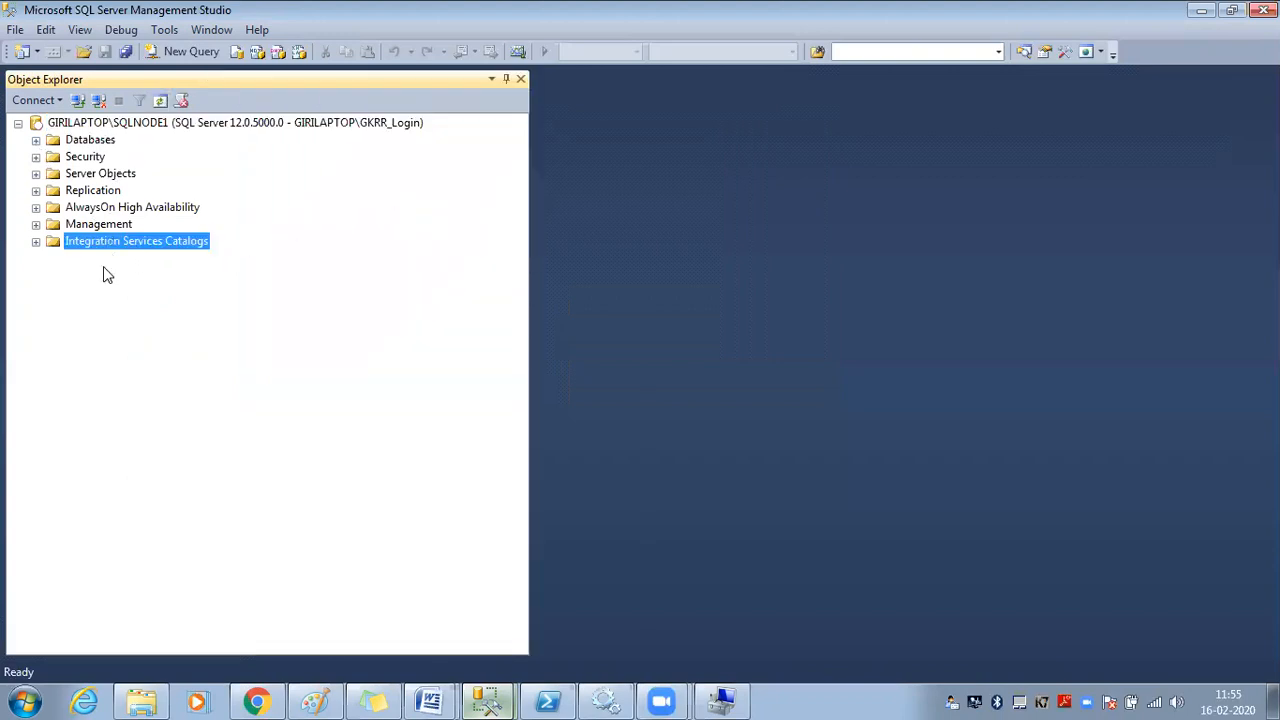
click(393, 125)
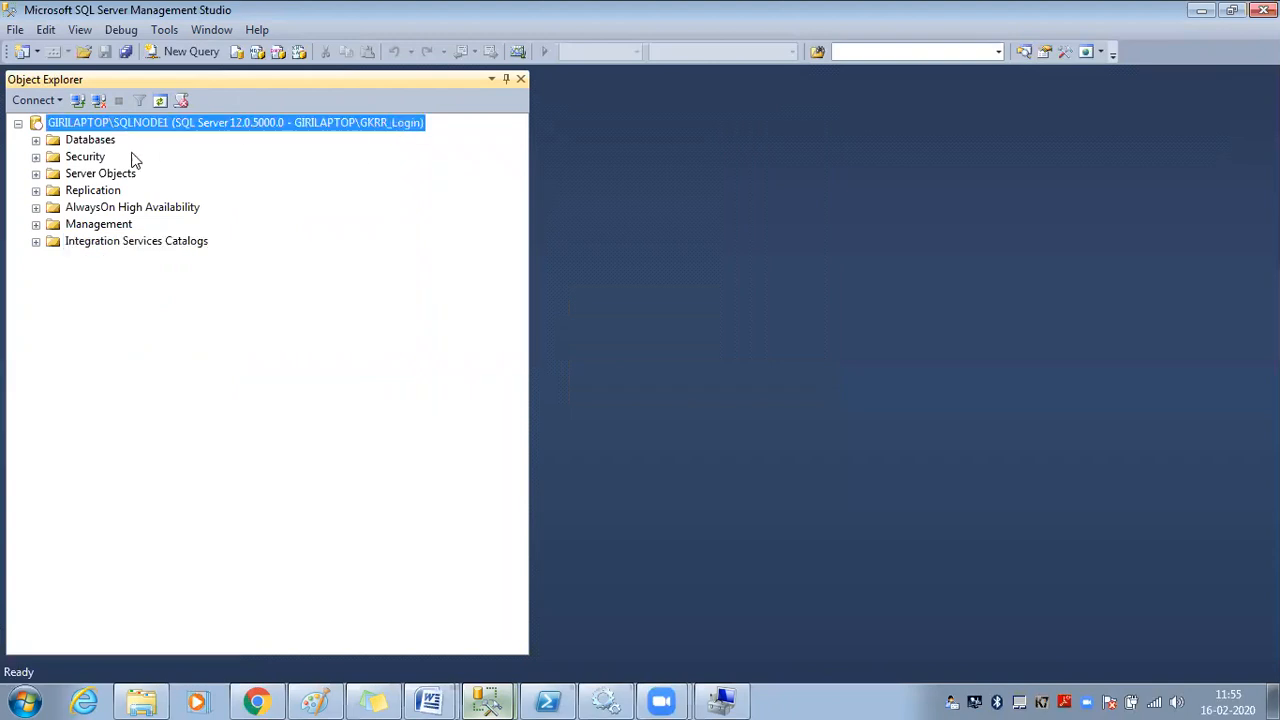
click(36, 141)
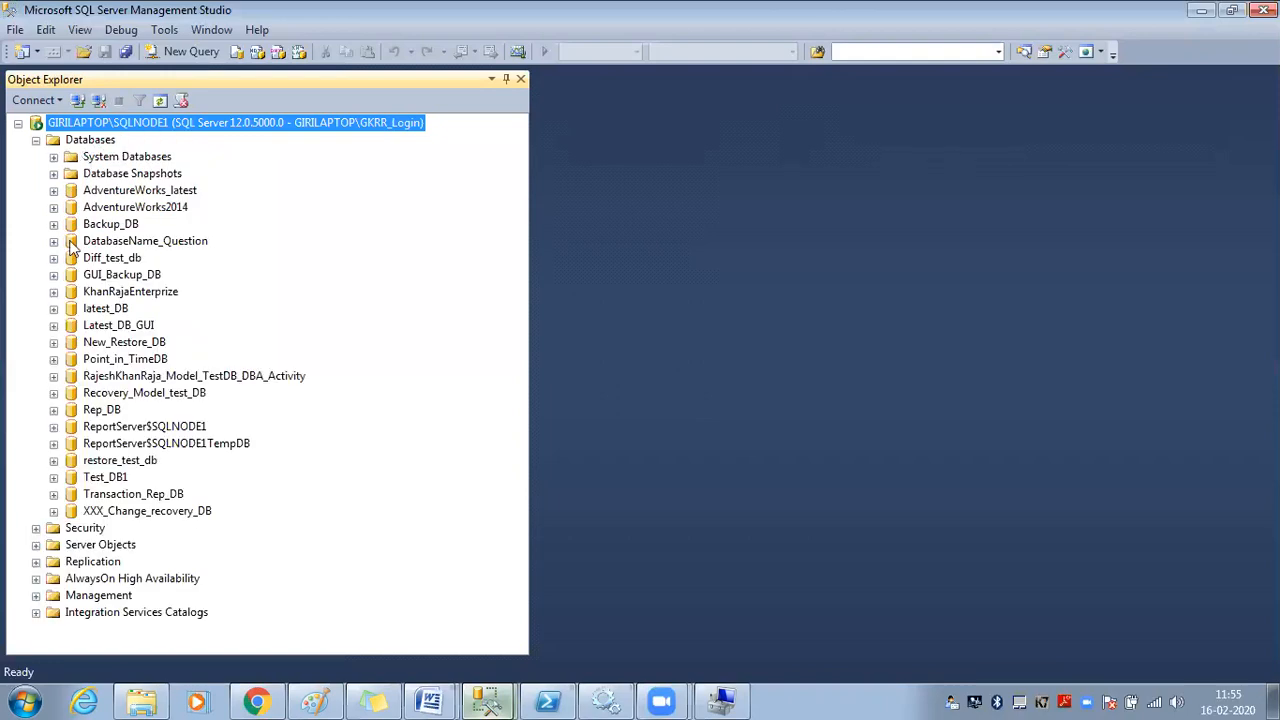
click(96, 310)
click(130, 378)
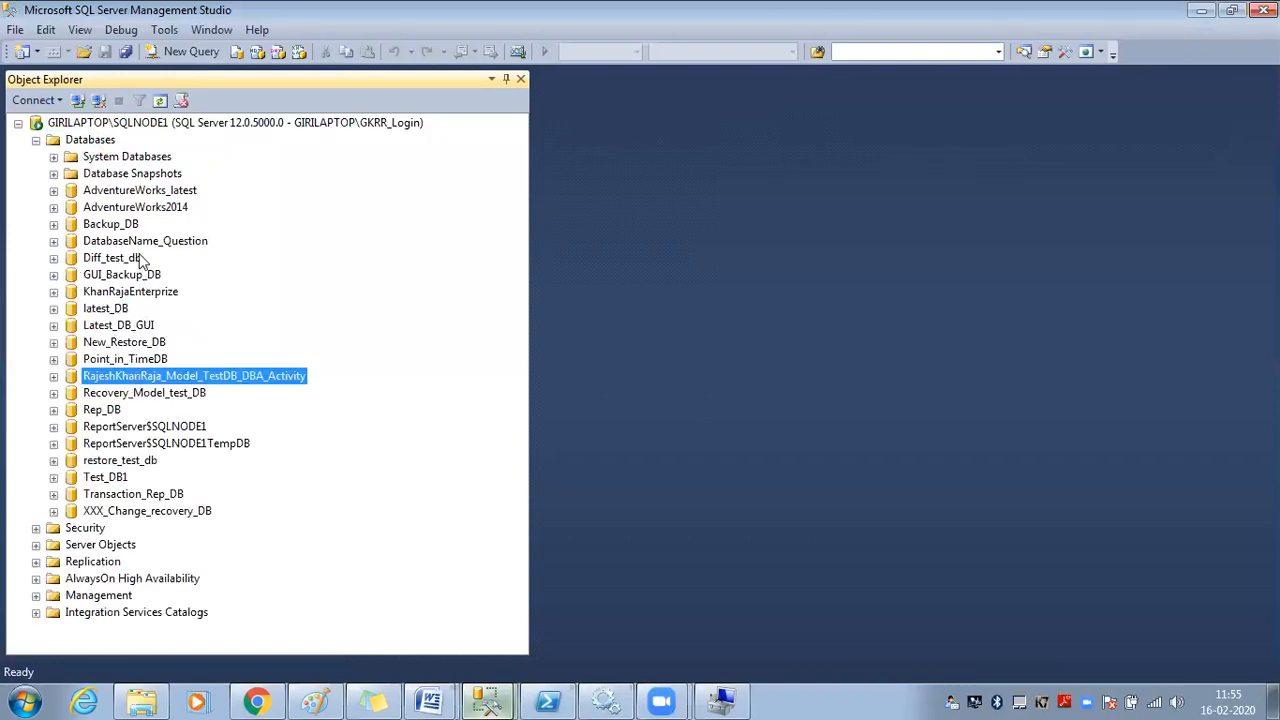
Try opening Backup_DB and AdventureWorks_latest, dismiss both not-accessible errors, and open a new query
click(54, 225)
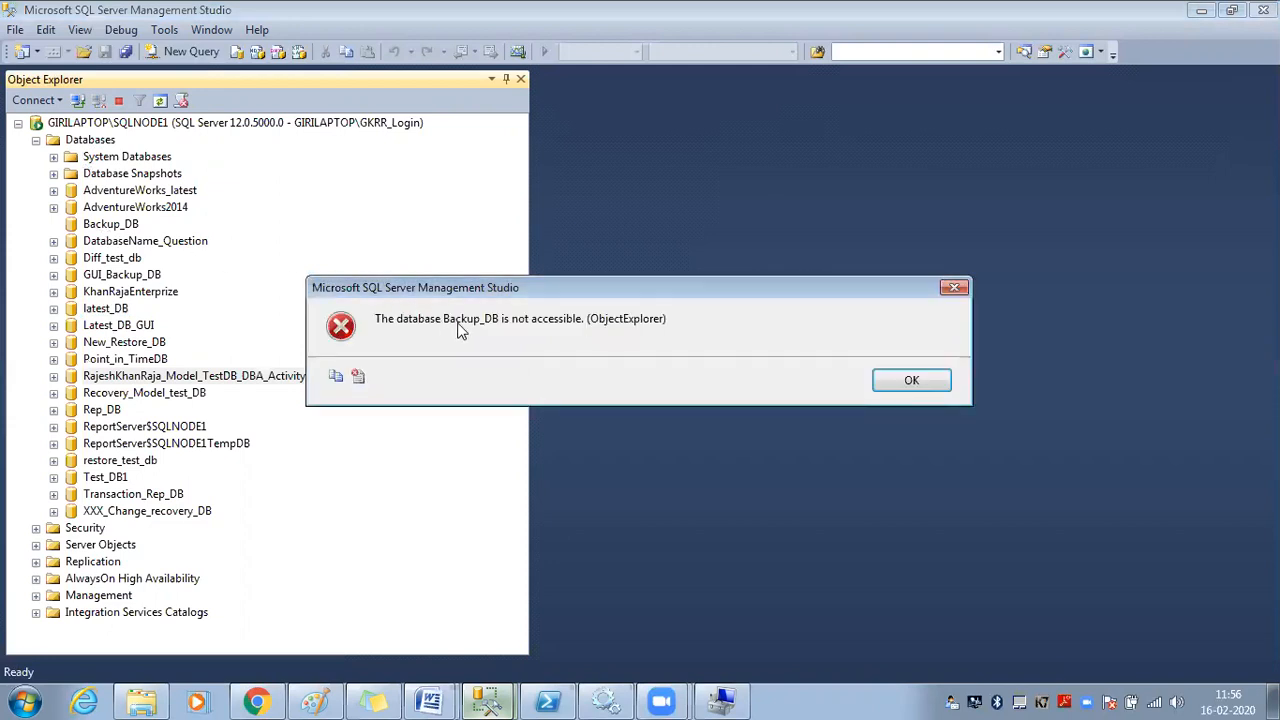
click(903, 384)
click(100, 176)
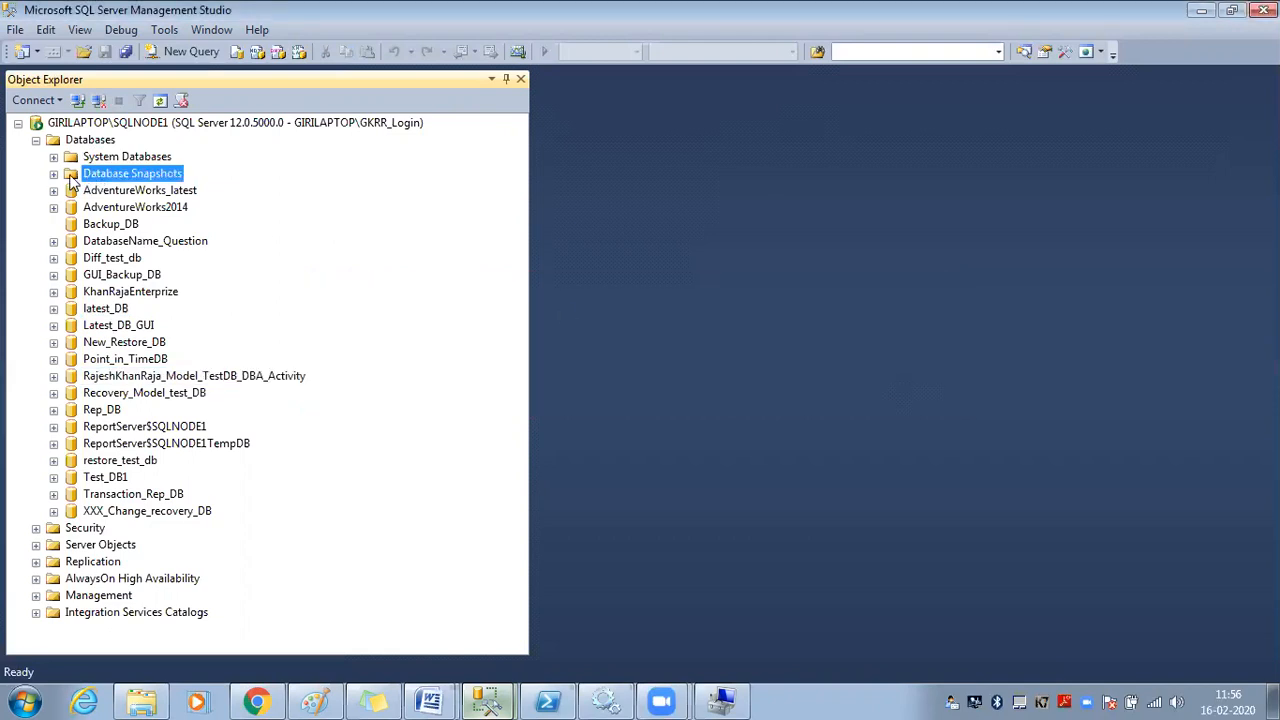
click(54, 175)
click(56, 190)
click(911, 381)
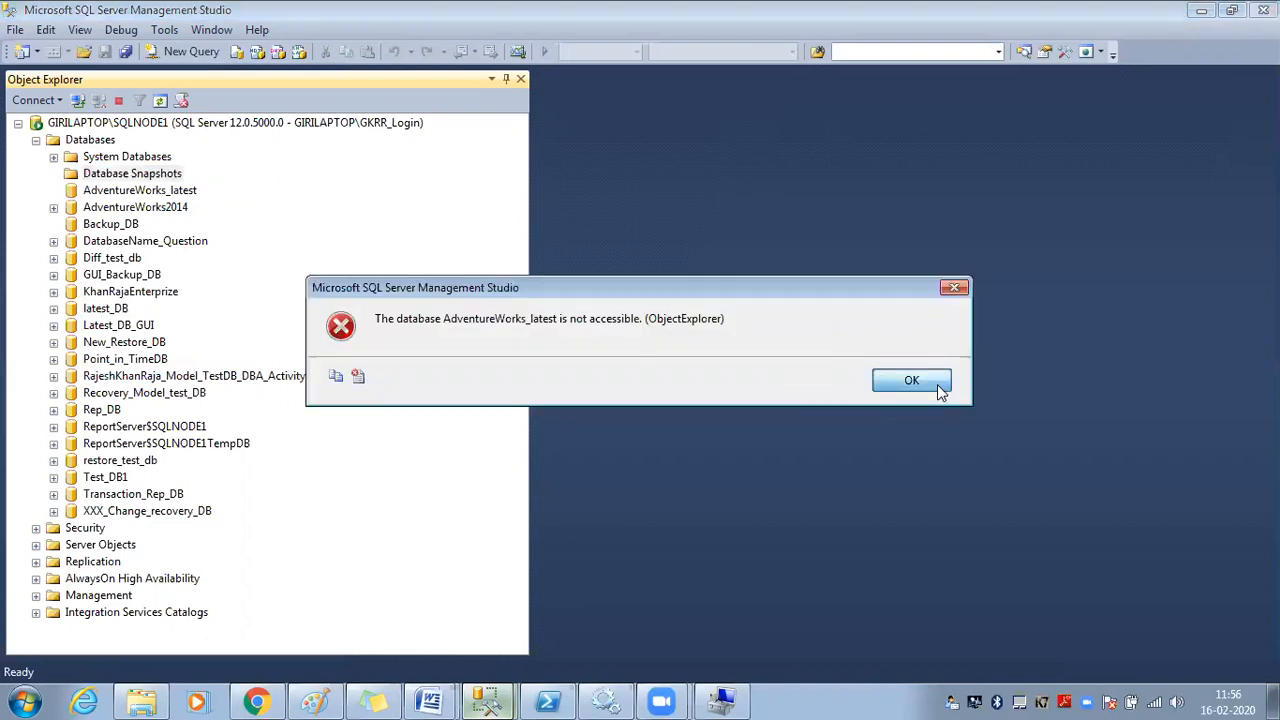
click(190, 51)
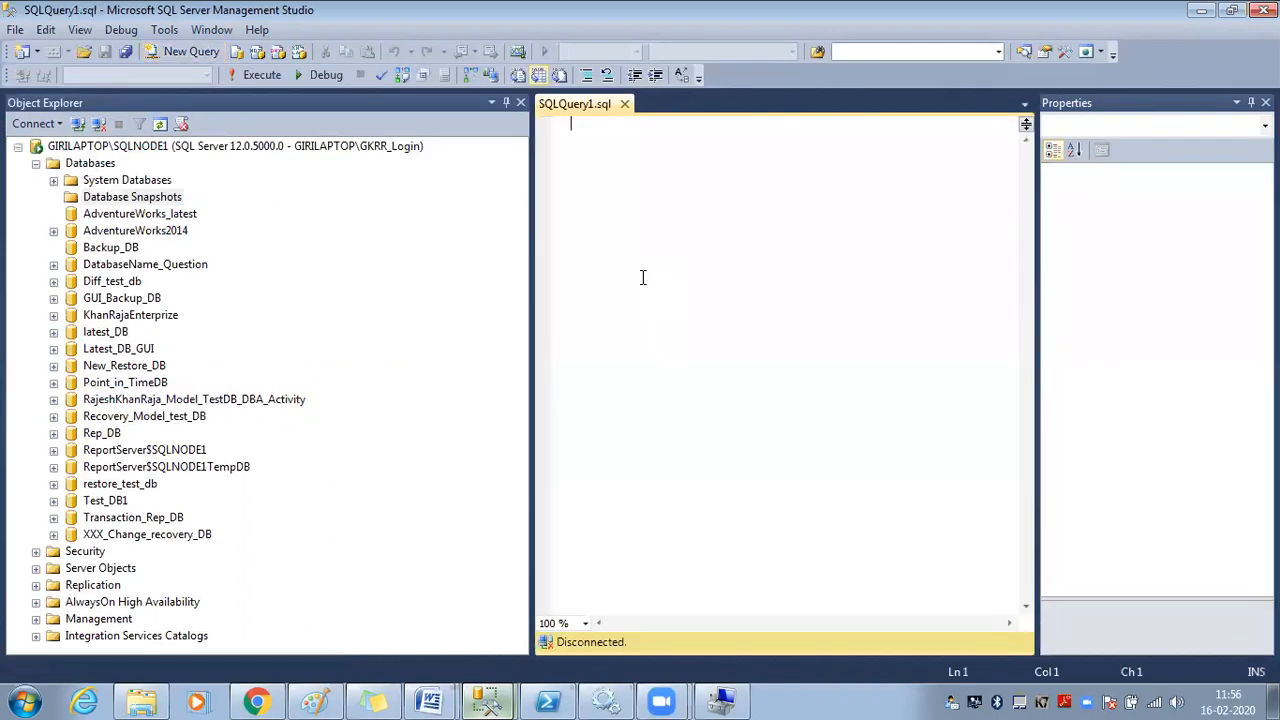
Run 'use AdventureWorks2014' as GKRR_Login, getting error Msg 916
text(use)
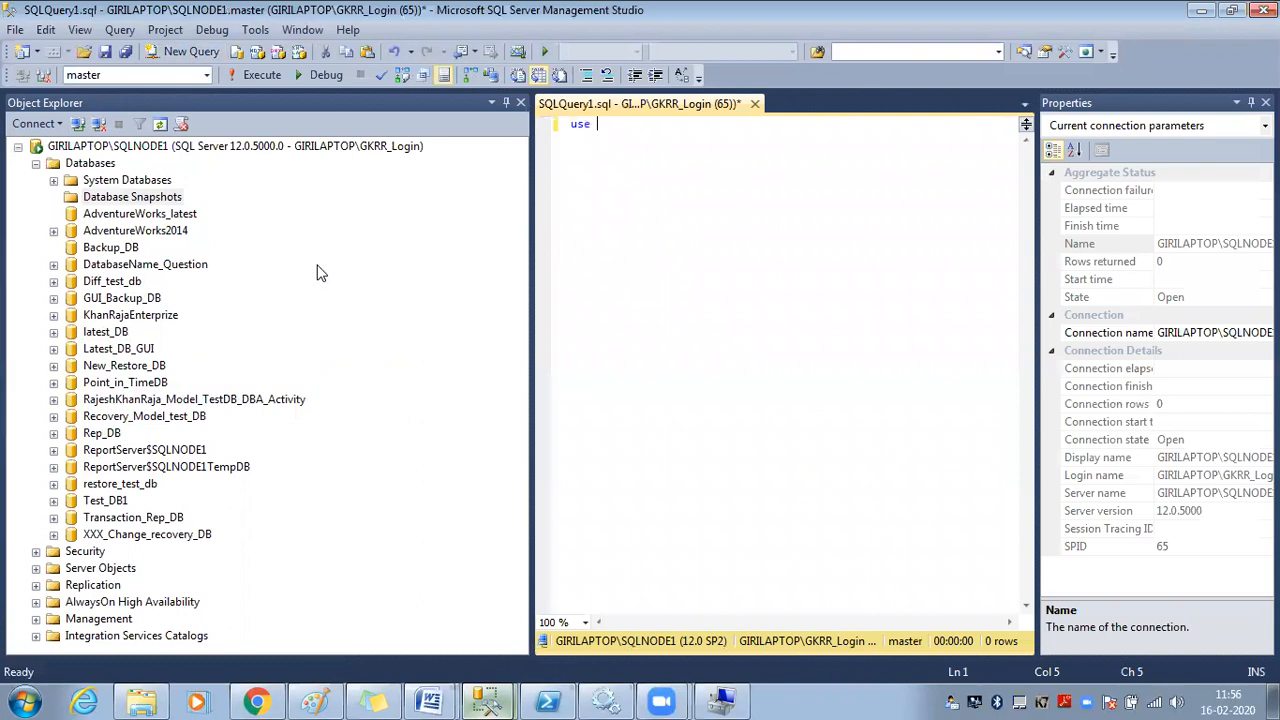
drag(172, 231, 612, 172)
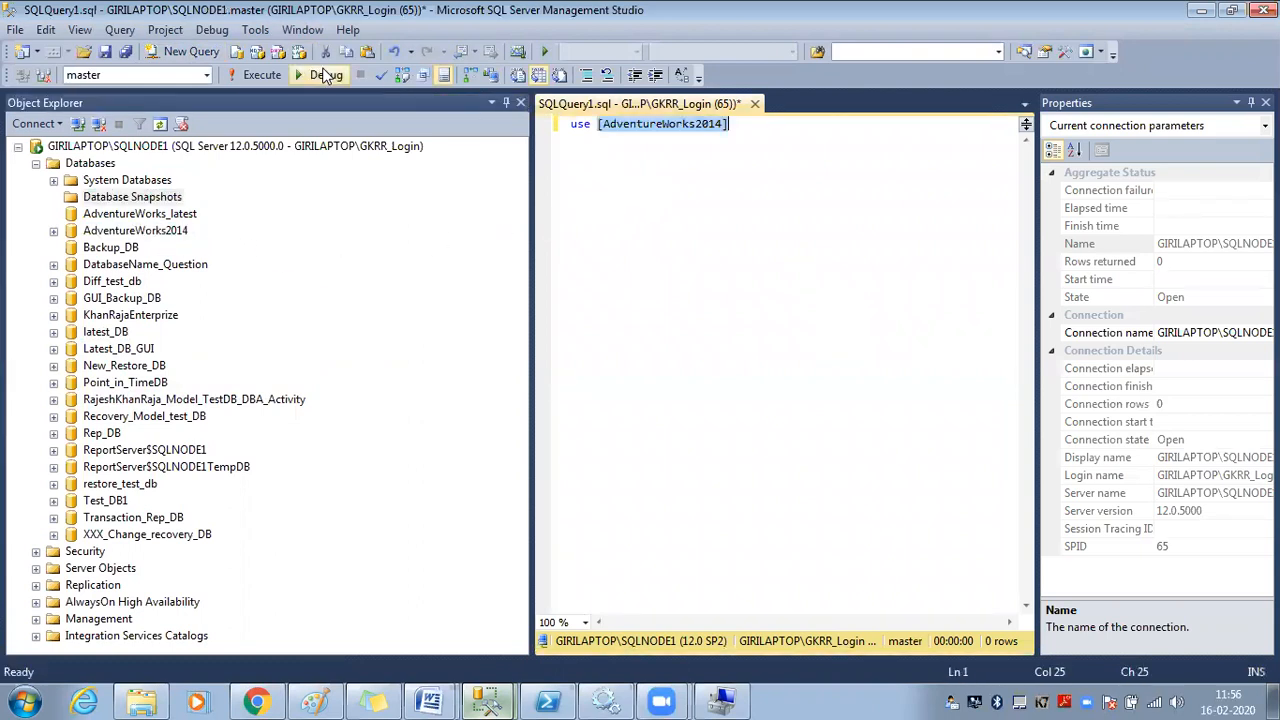
click(270, 74)
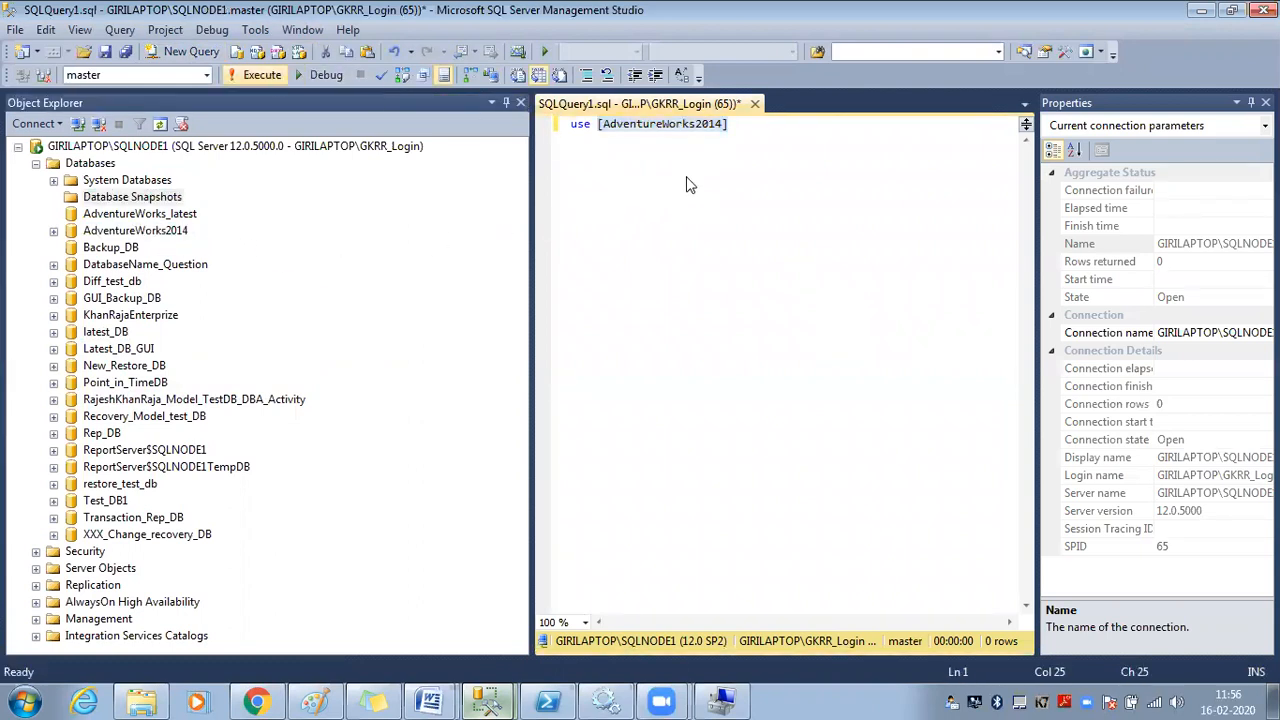
click(690, 124)
click(262, 74)
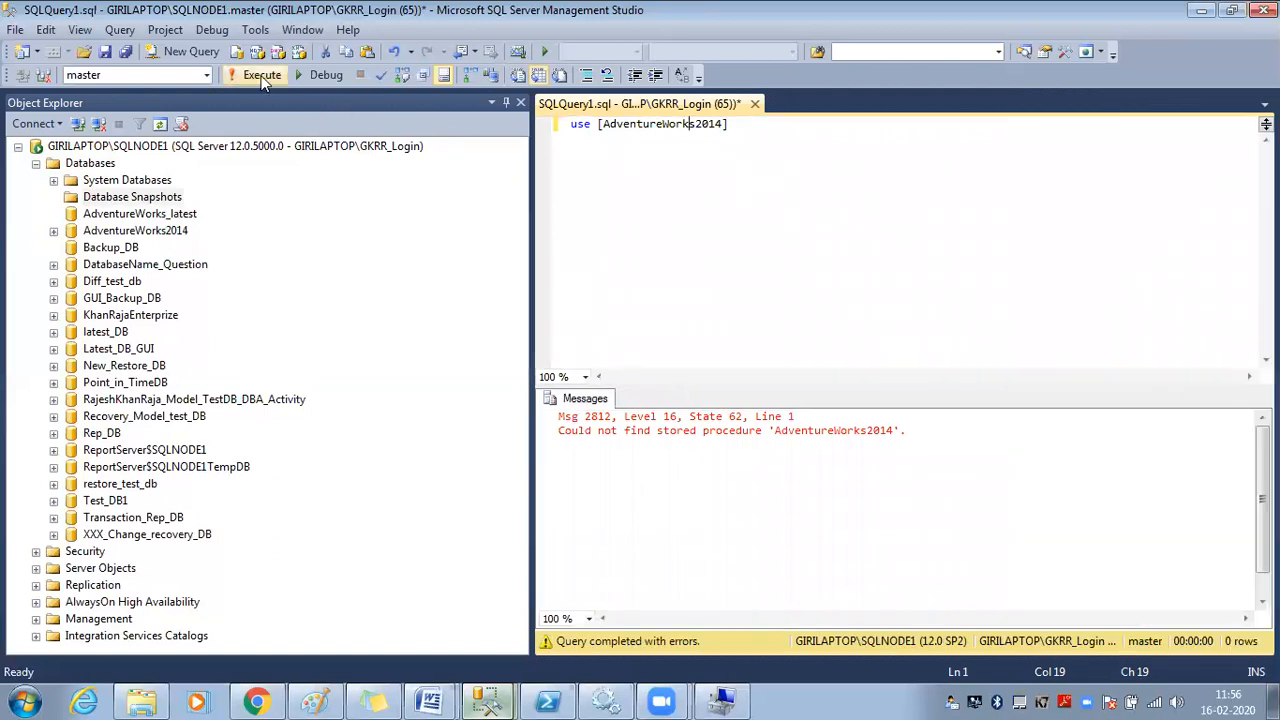
Remove the brackets around AdventureWorks2014 and narrow the object tree to widen the editor
click(605, 124)
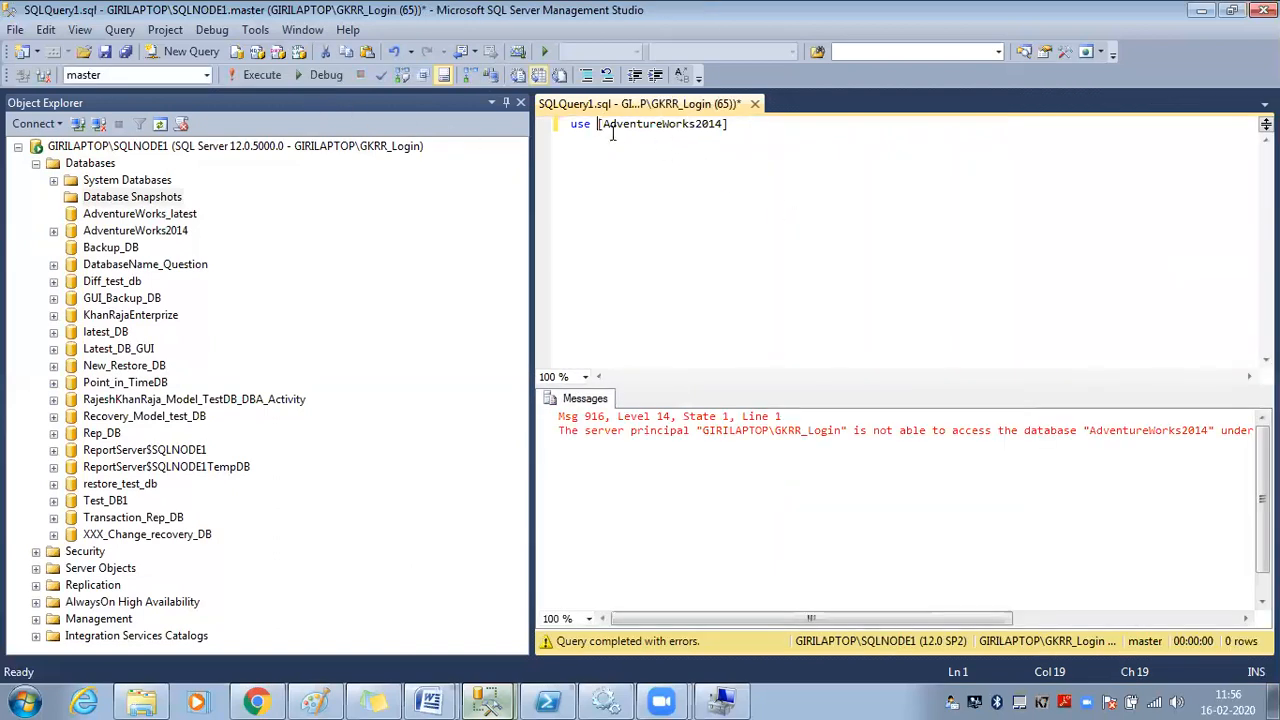
key(BackSpace)
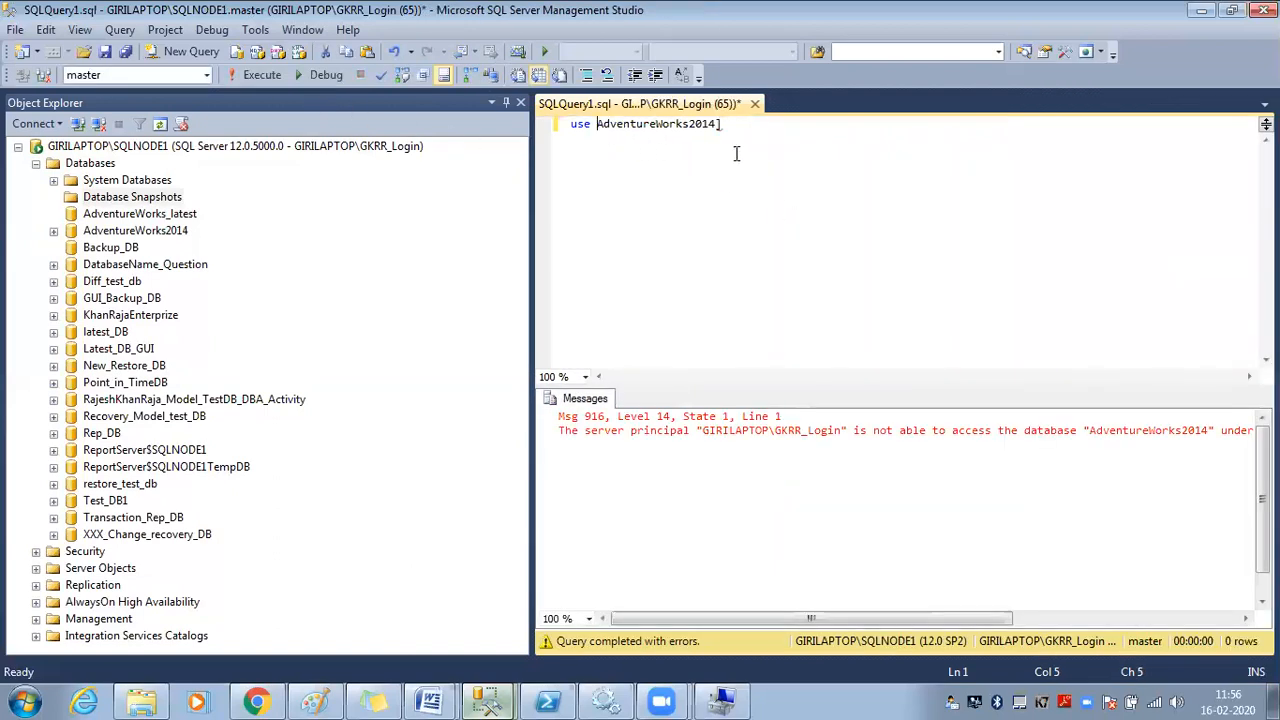
click(755, 128)
key(BackSpace)
drag(531, 208, 340, 214)
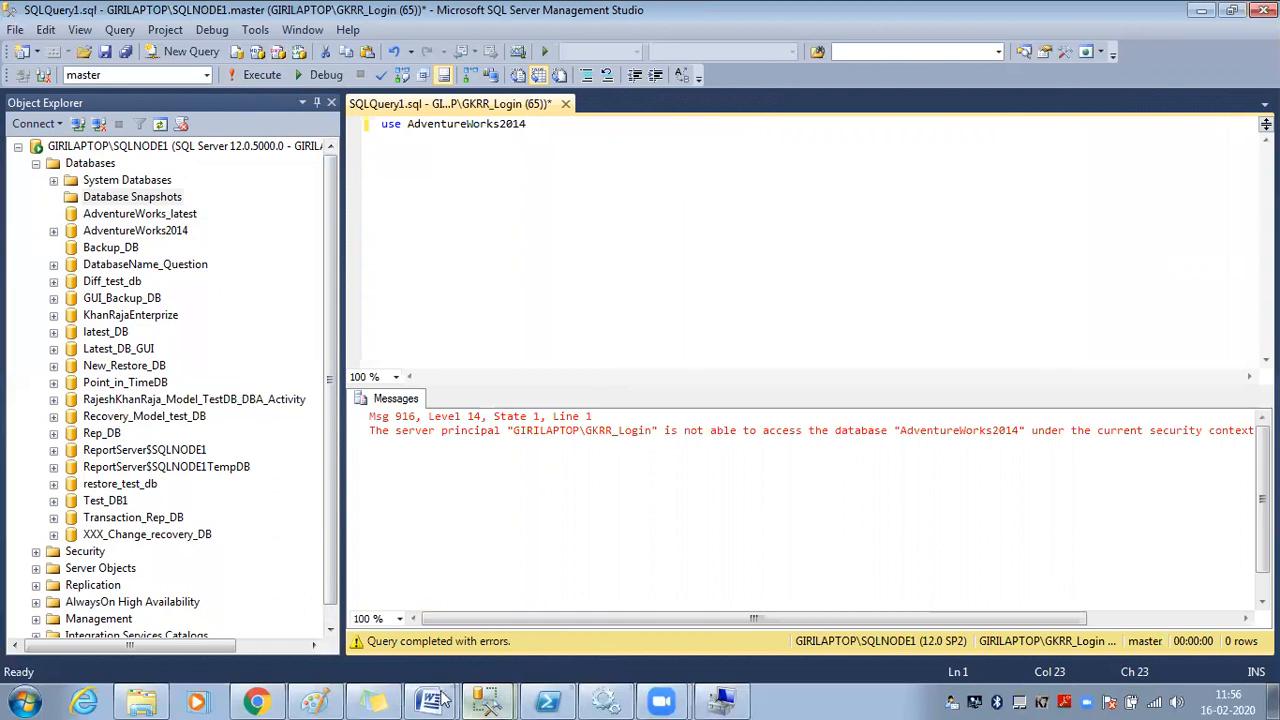
click(487, 702)
In the Admin window, open GIRILAPTOP\GKRR_Login's Login Properties on the Server Roles page
click(485, 633)
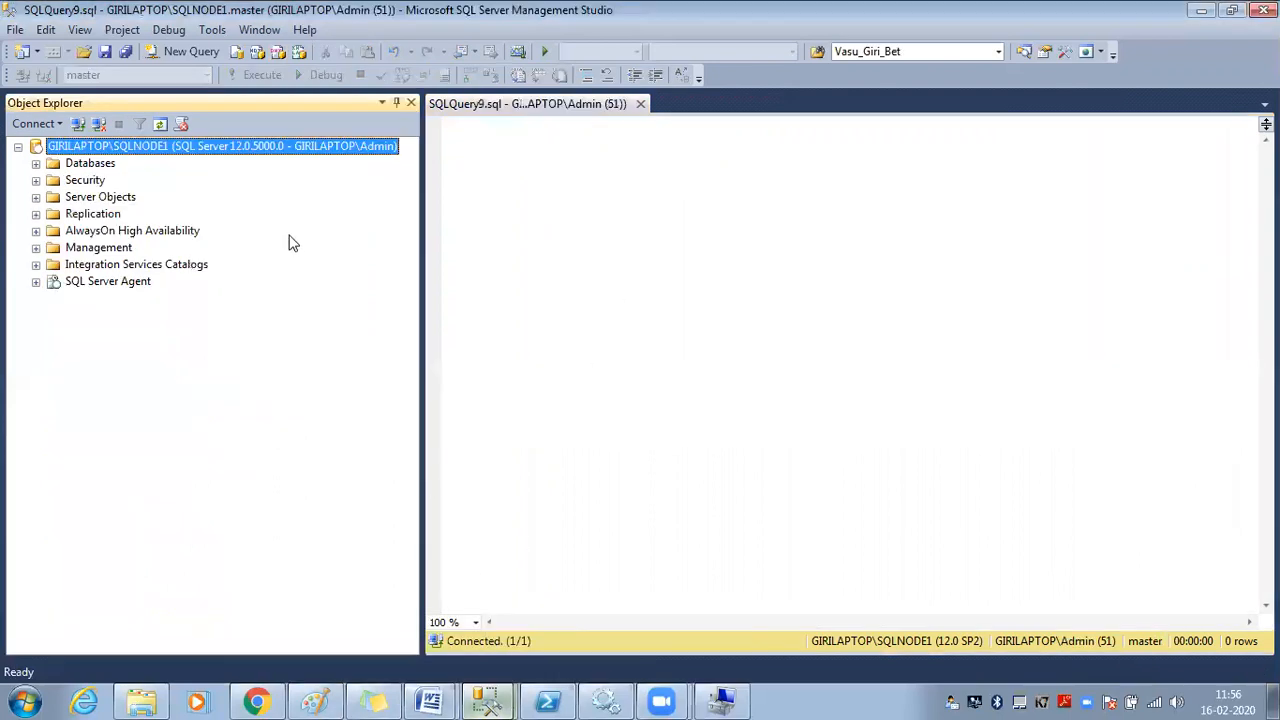
click(36, 180)
click(54, 197)
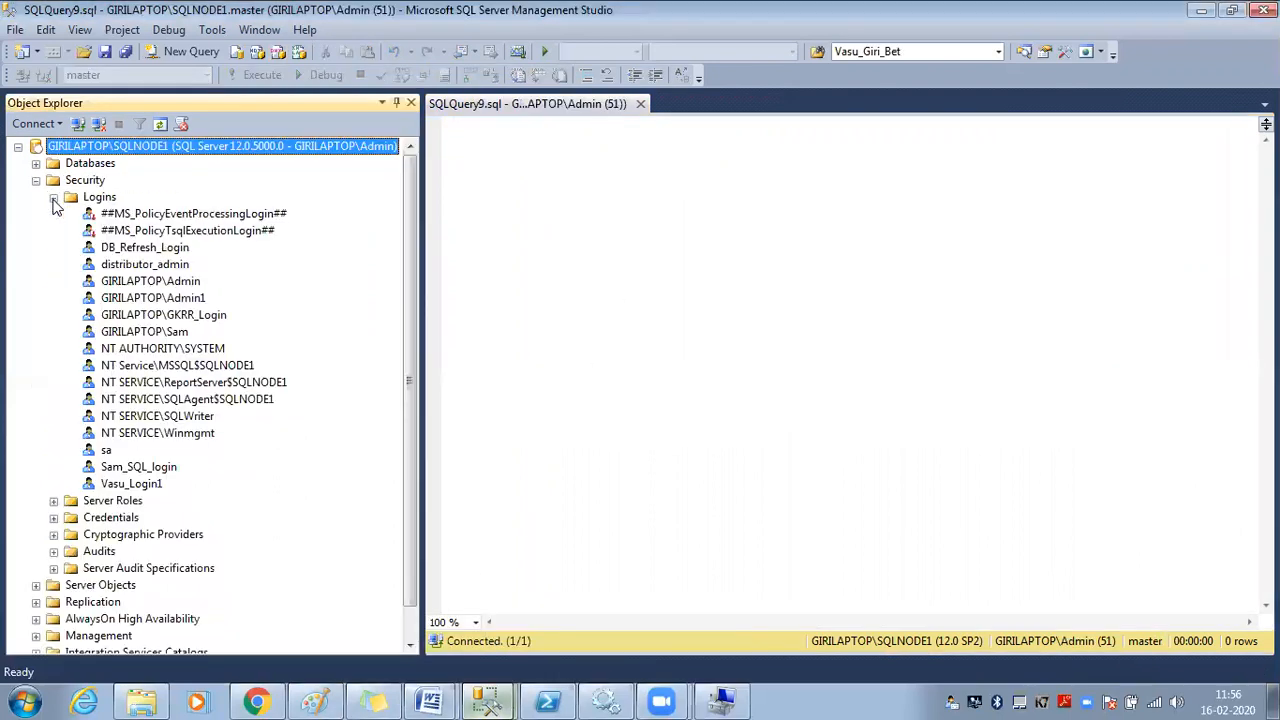
click(106, 200)
scroll(126, 242, down, 1)
scroll(127, 257, up, 1)
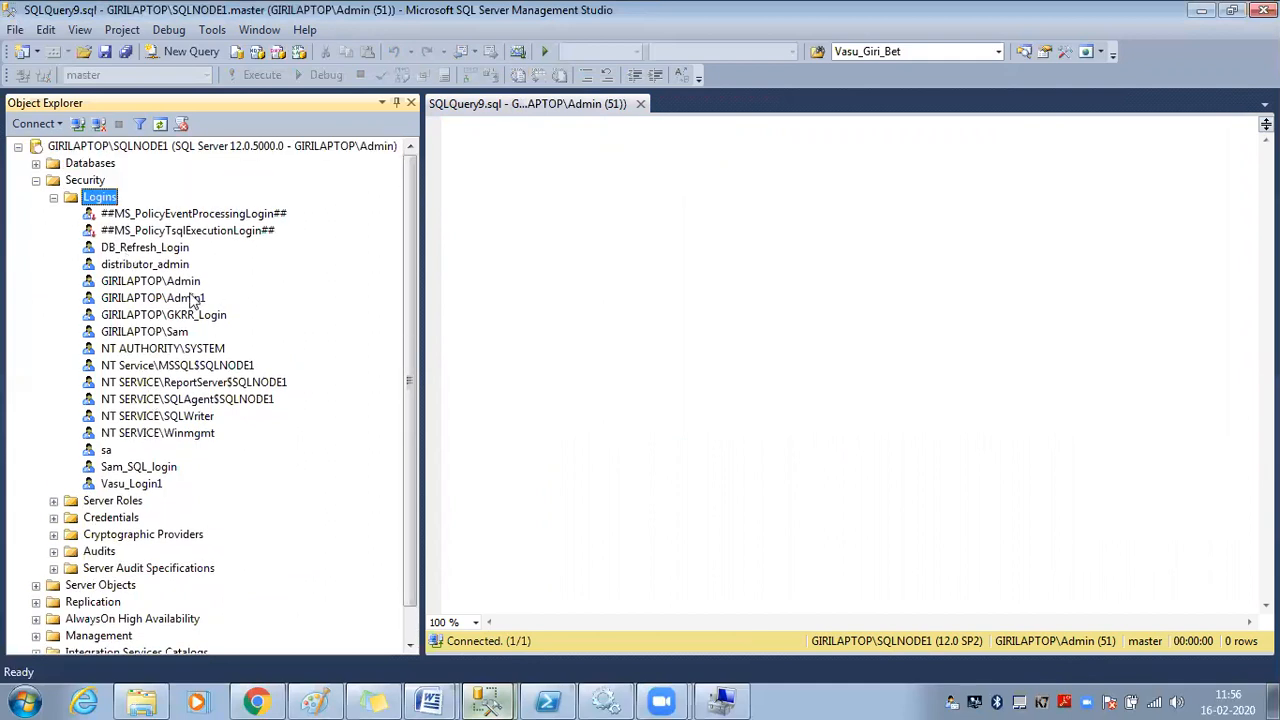
right_click(182, 314)
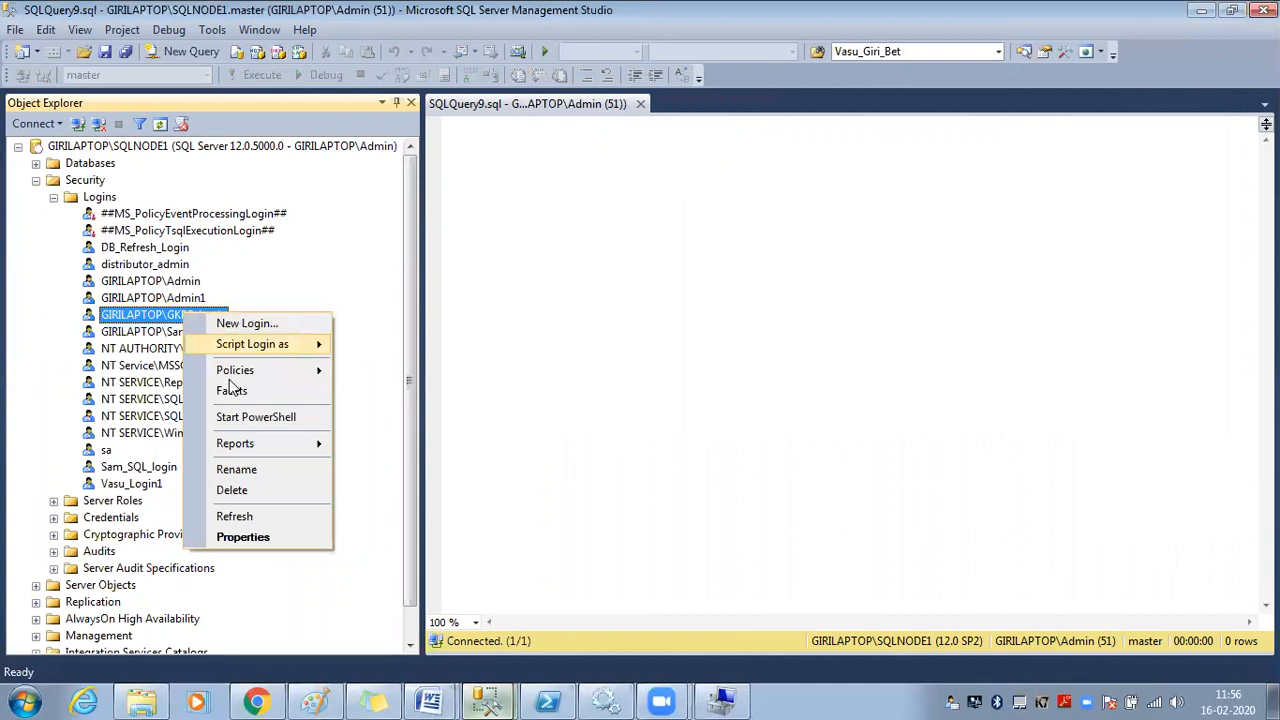
click(258, 536)
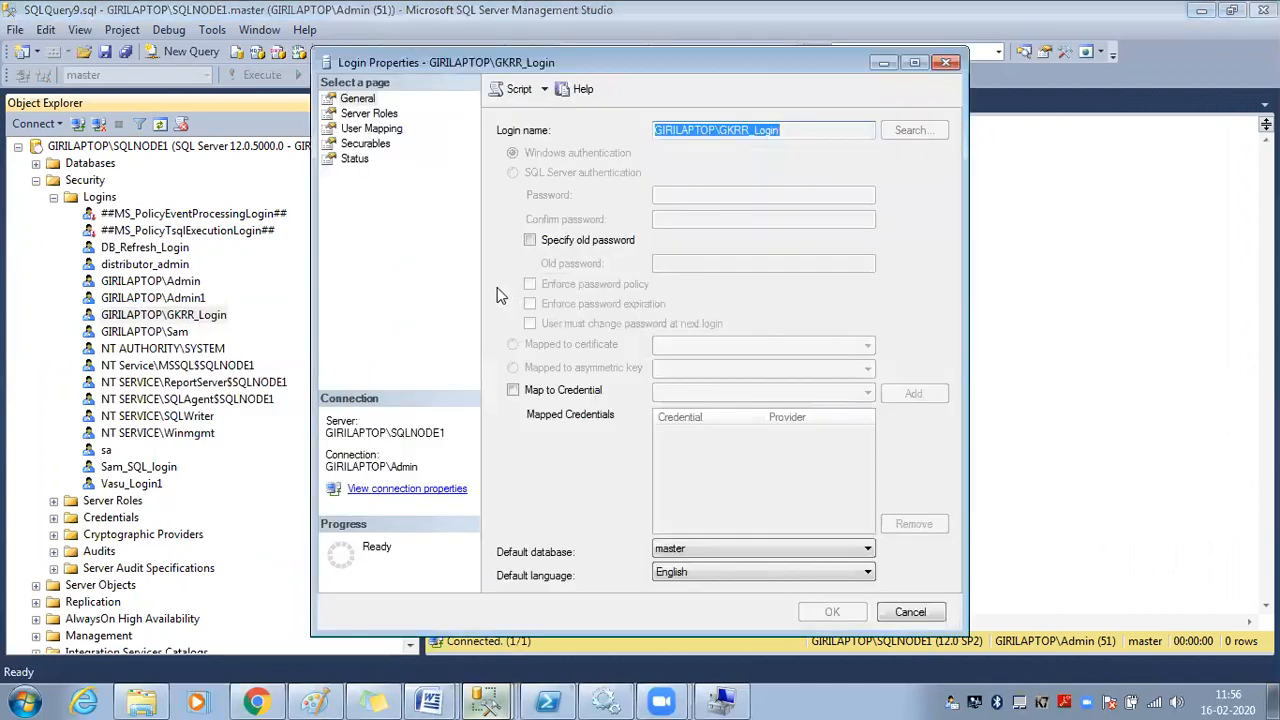
click(369, 116)
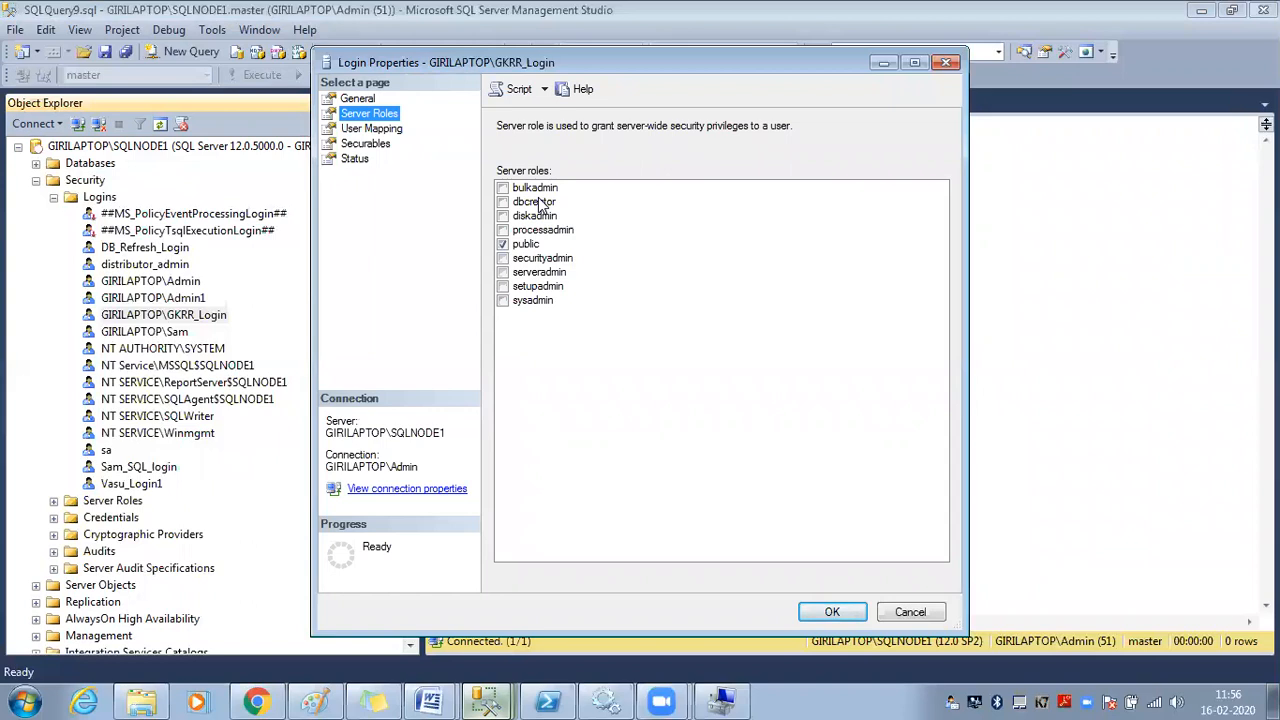
Tick the sysadmin and bulkadmin server roles for GKRR_Login
click(536, 300)
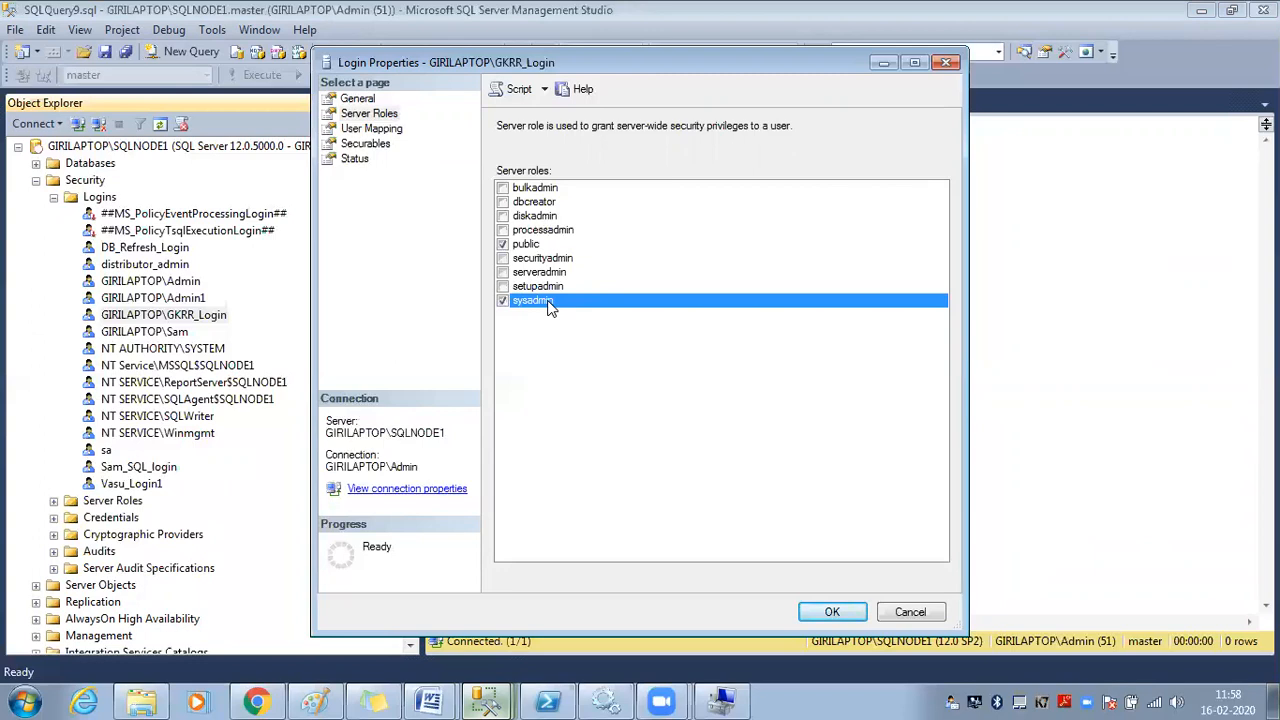
click(552, 189)
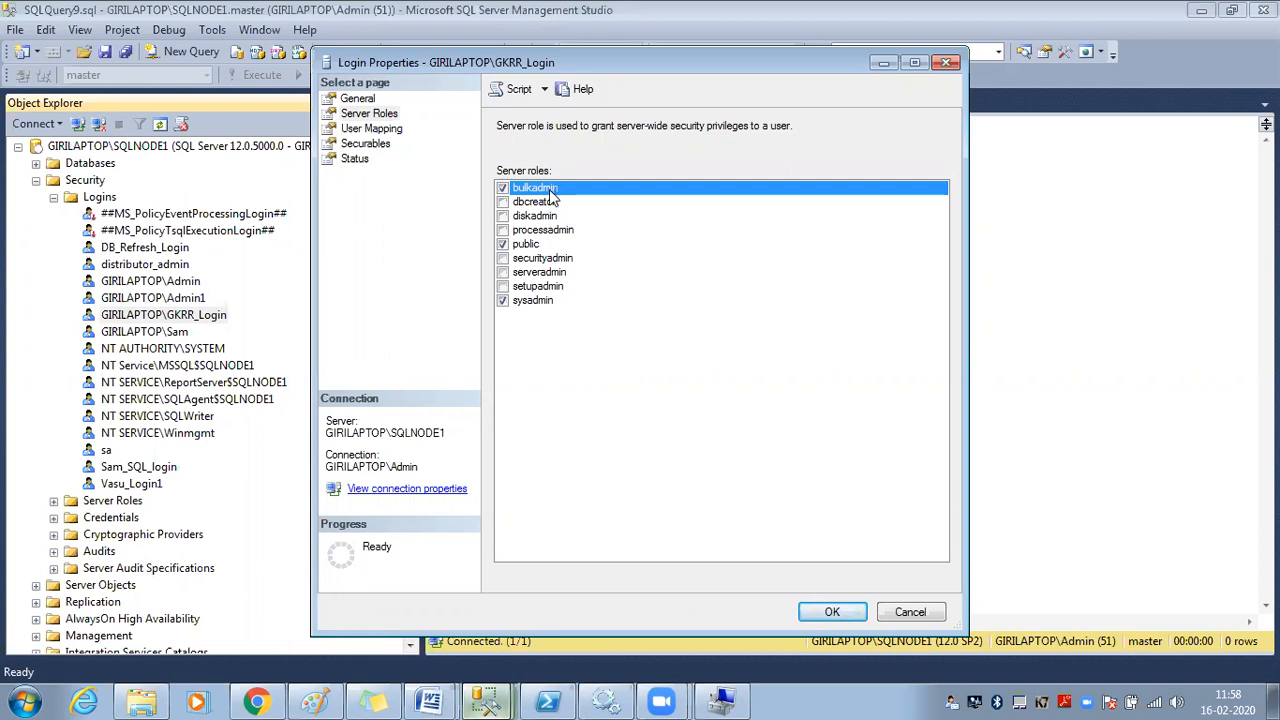
Tick the dbcreator, diskadmin and processadmin server roles as well
click(546, 204)
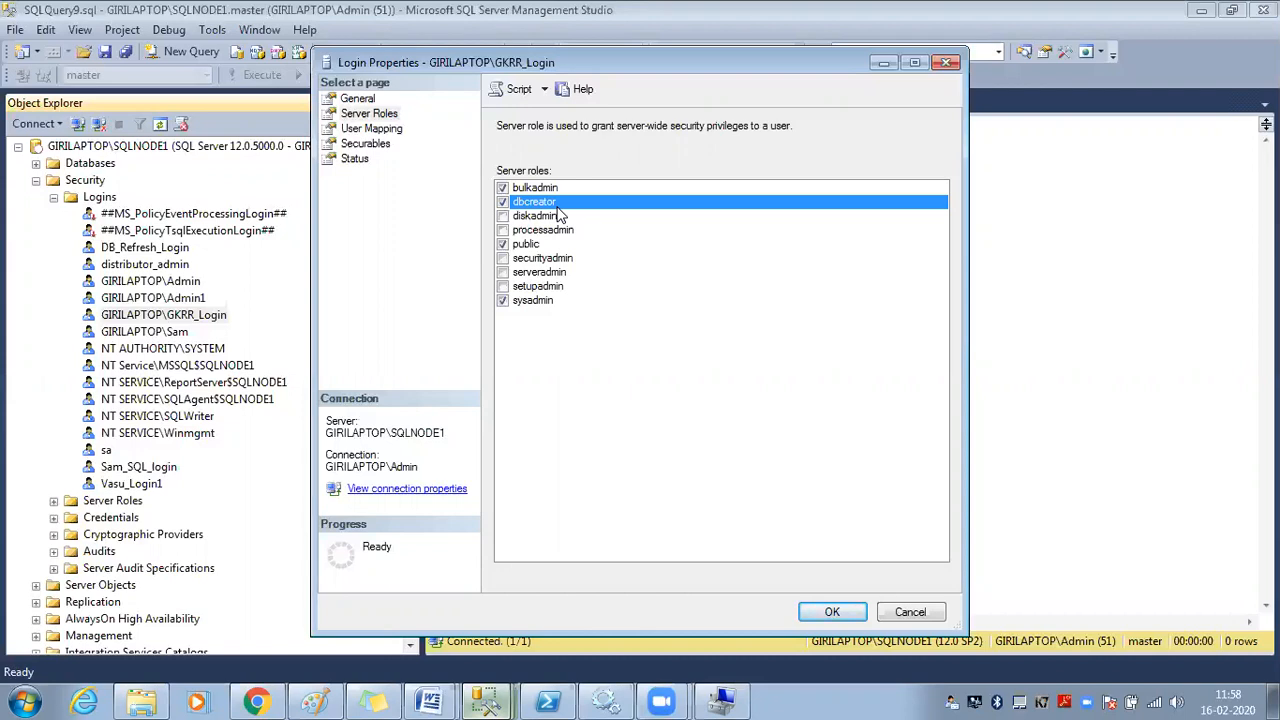
click(545, 218)
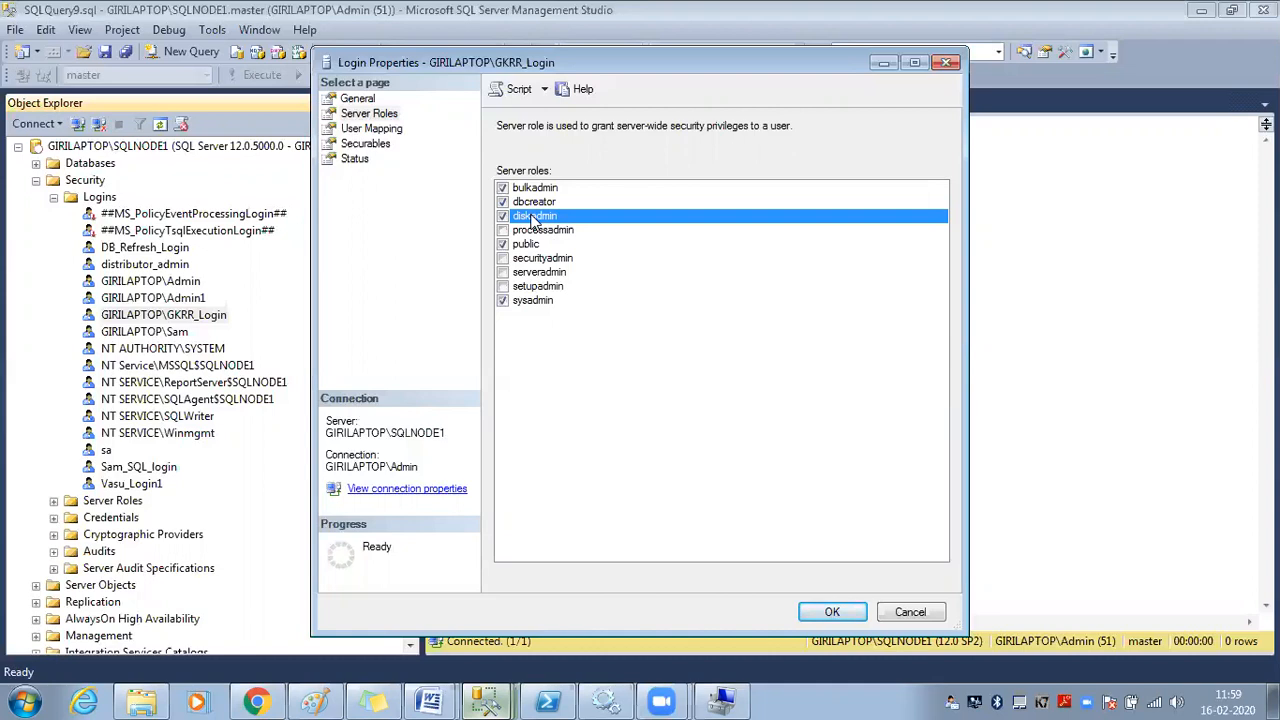
click(537, 232)
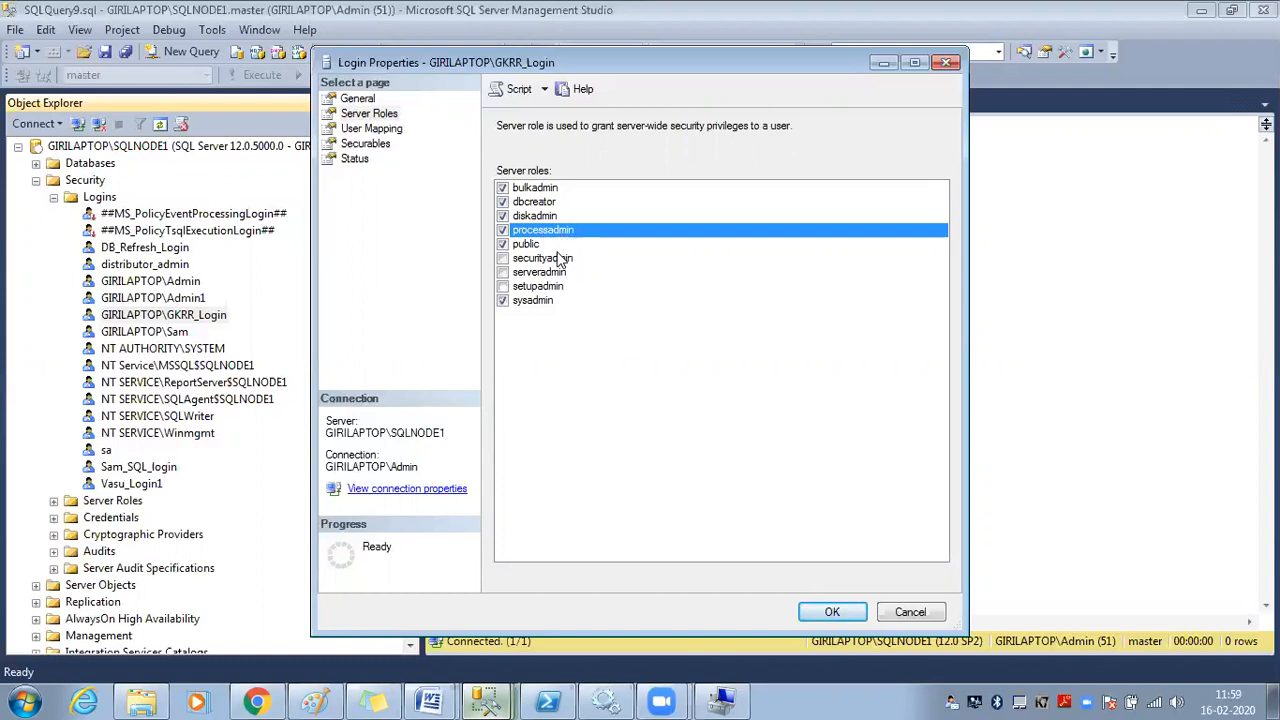
click(559, 260)
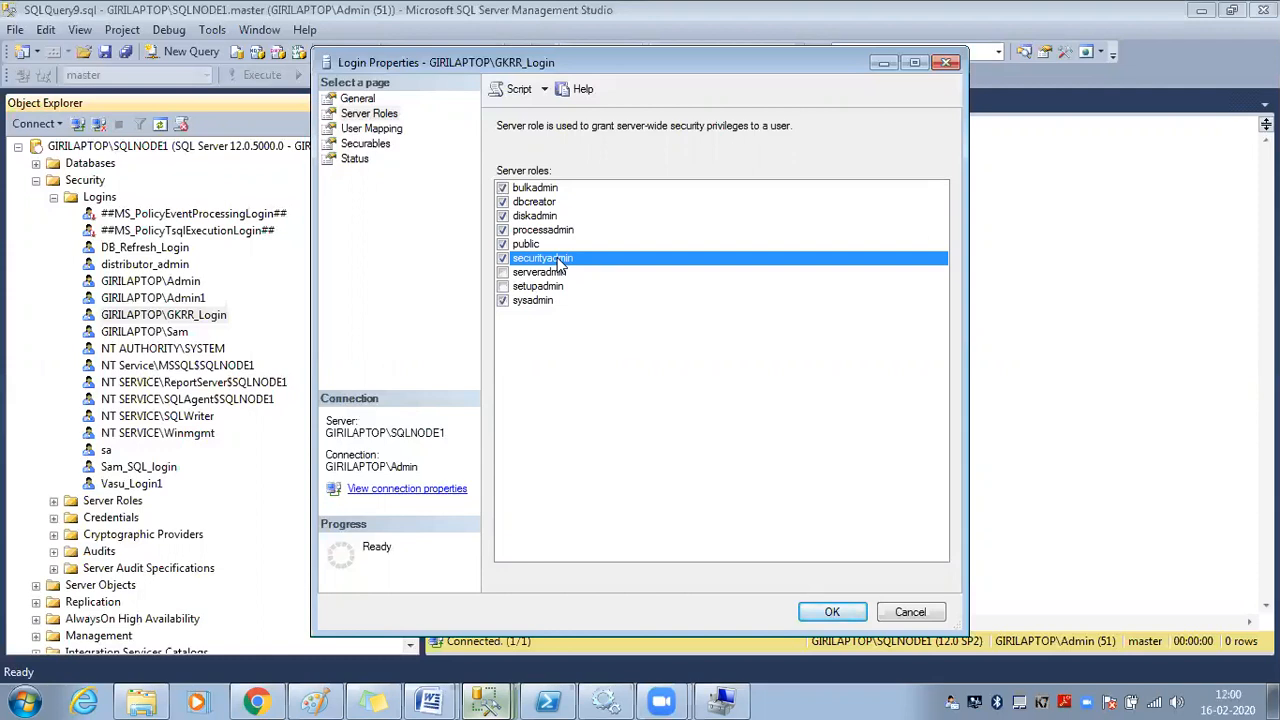
Tick serveradmin, securityadmin and setupadmin, toggling setupadmin and sysadmin off and on again
click(545, 274)
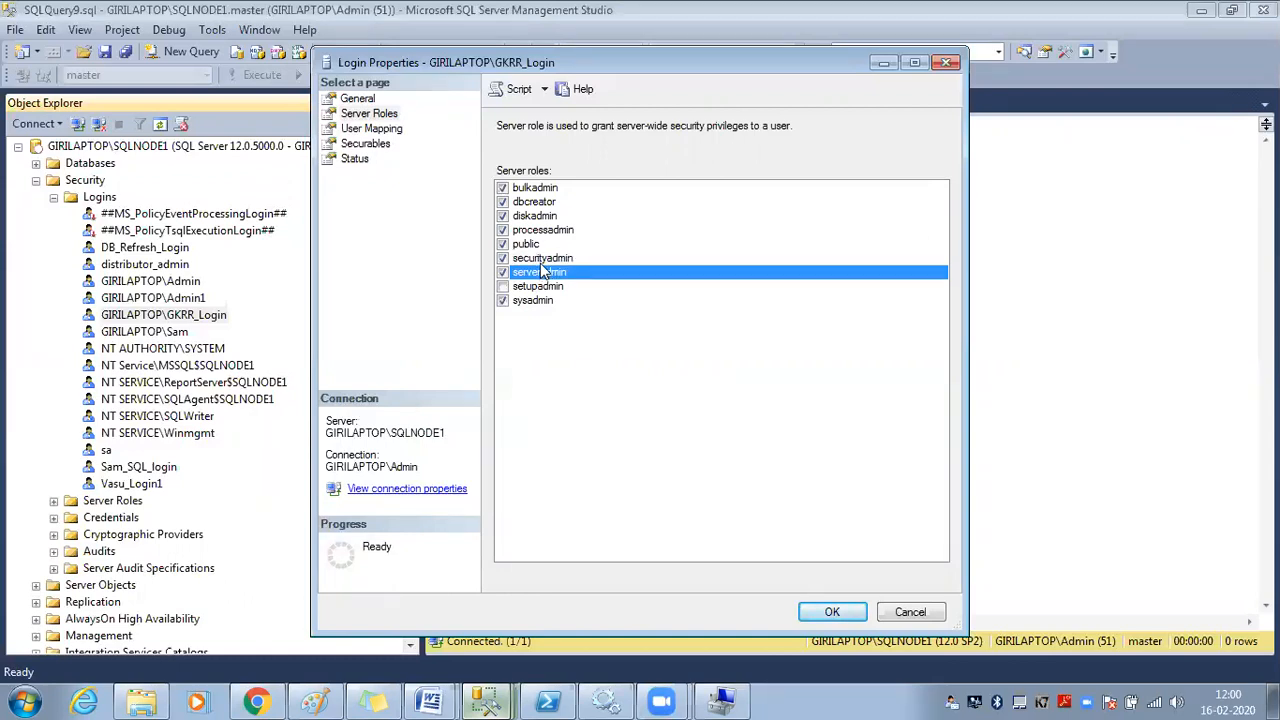
click(541, 260)
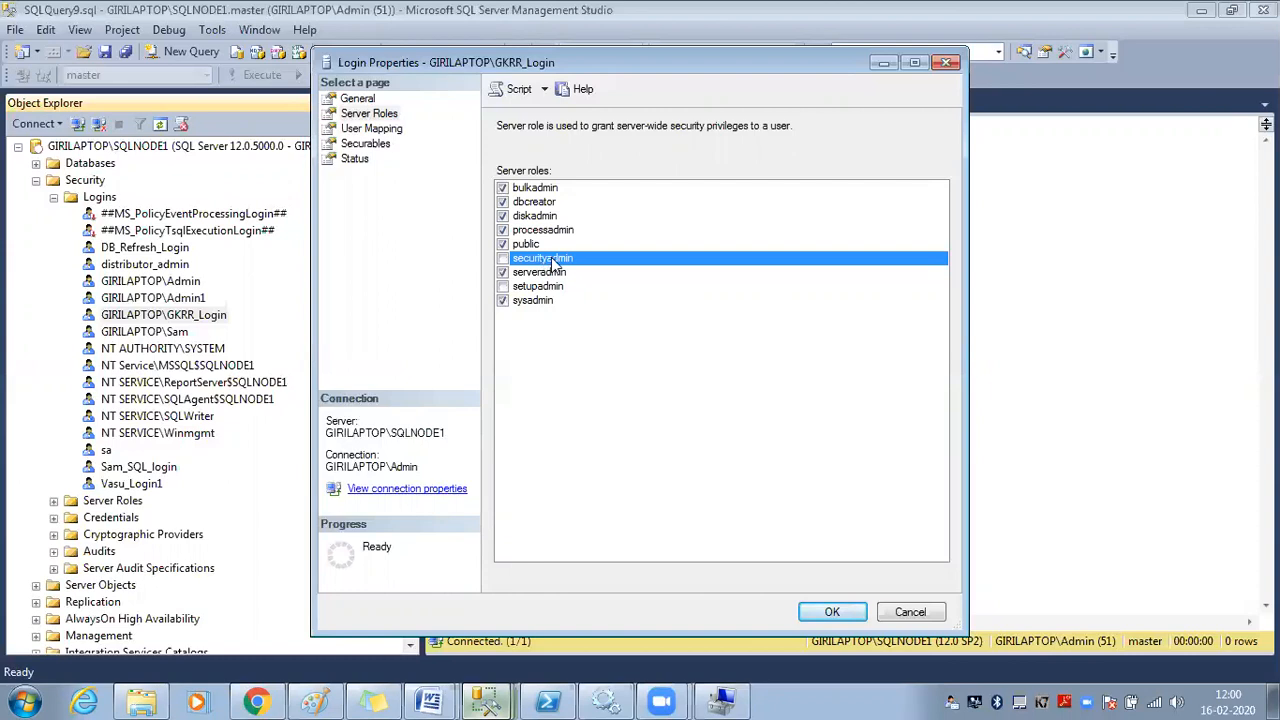
click(546, 262)
double_click(546, 288)
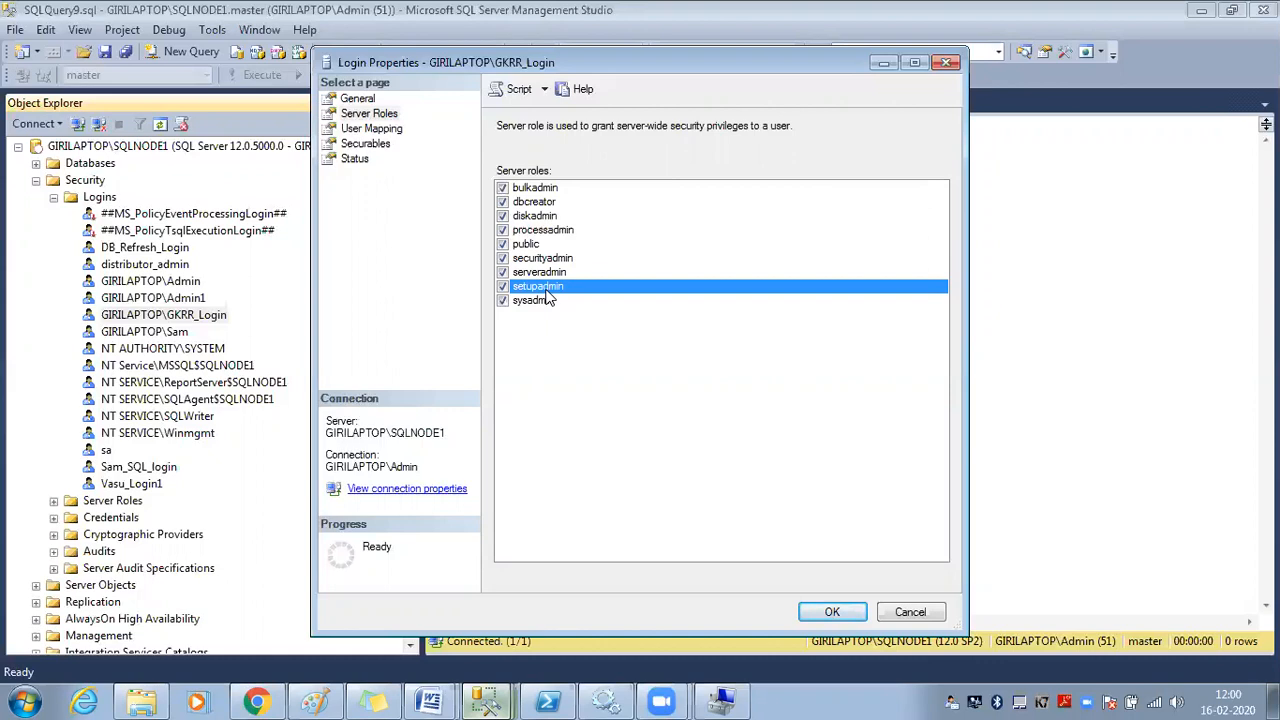
click(565, 188)
double_click(565, 287)
click(548, 189)
double_click(550, 300)
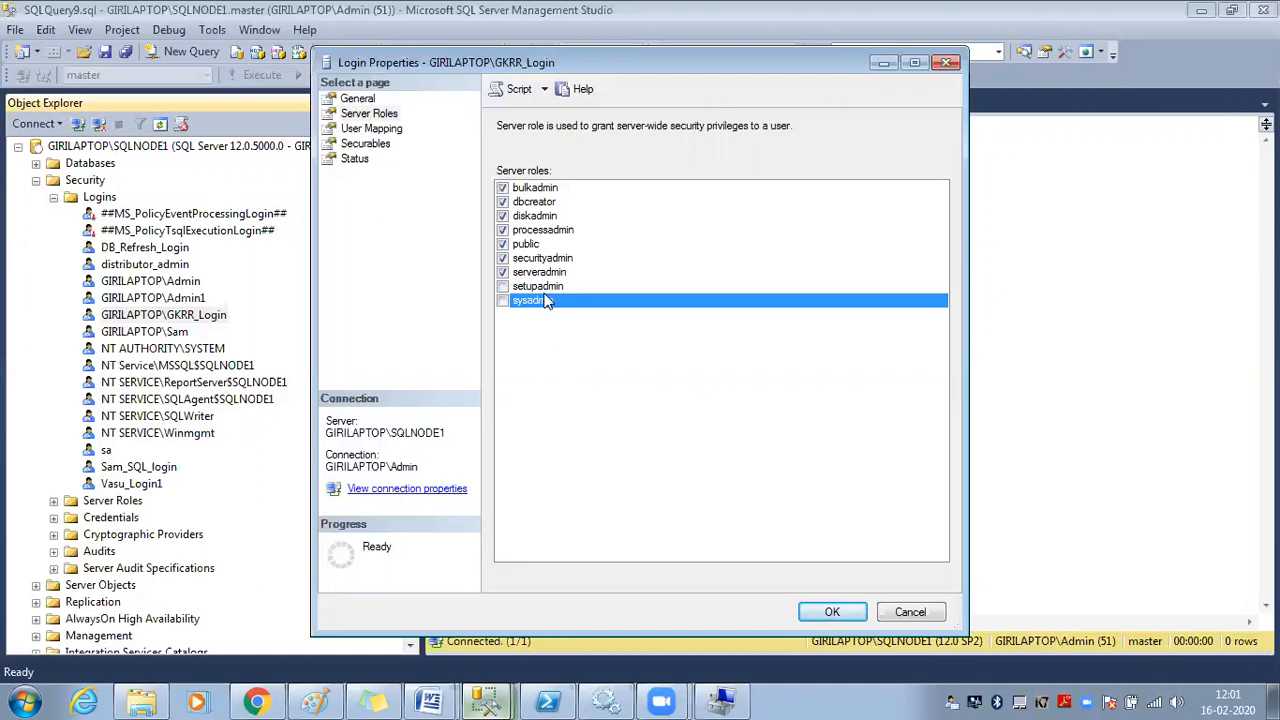
double_click(550, 287)
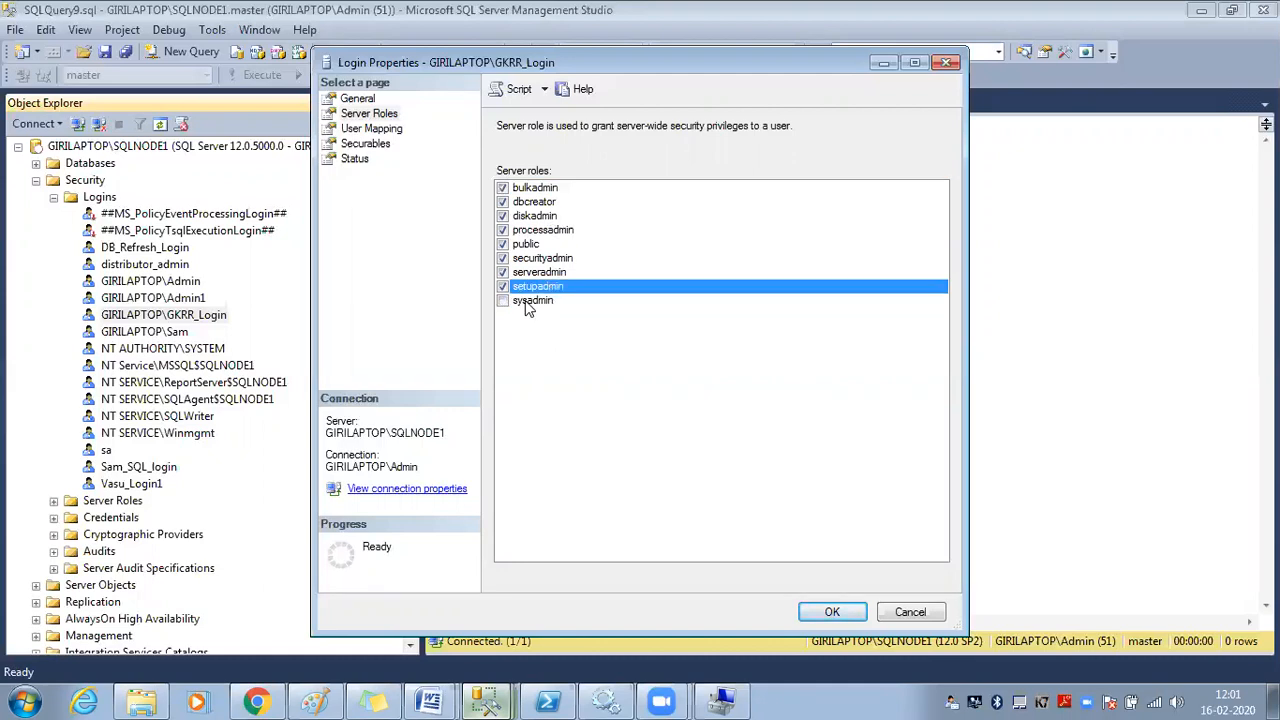
double_click(523, 300)
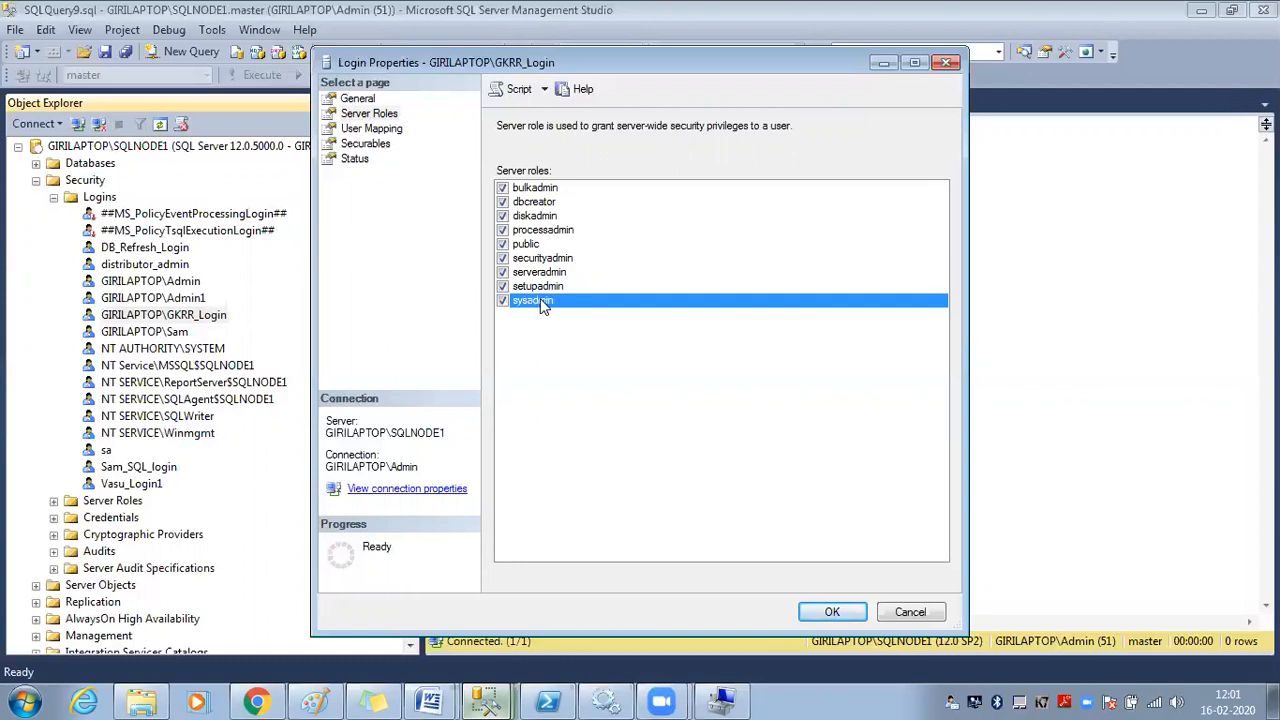
Clear every server role including sysadmin, then re-tick dbcreator so only dbcreator and public remain
double_click(547, 287)
double_click(547, 272)
double_click(547, 258)
double_click(547, 230)
double_click(547, 202)
double_click(547, 189)
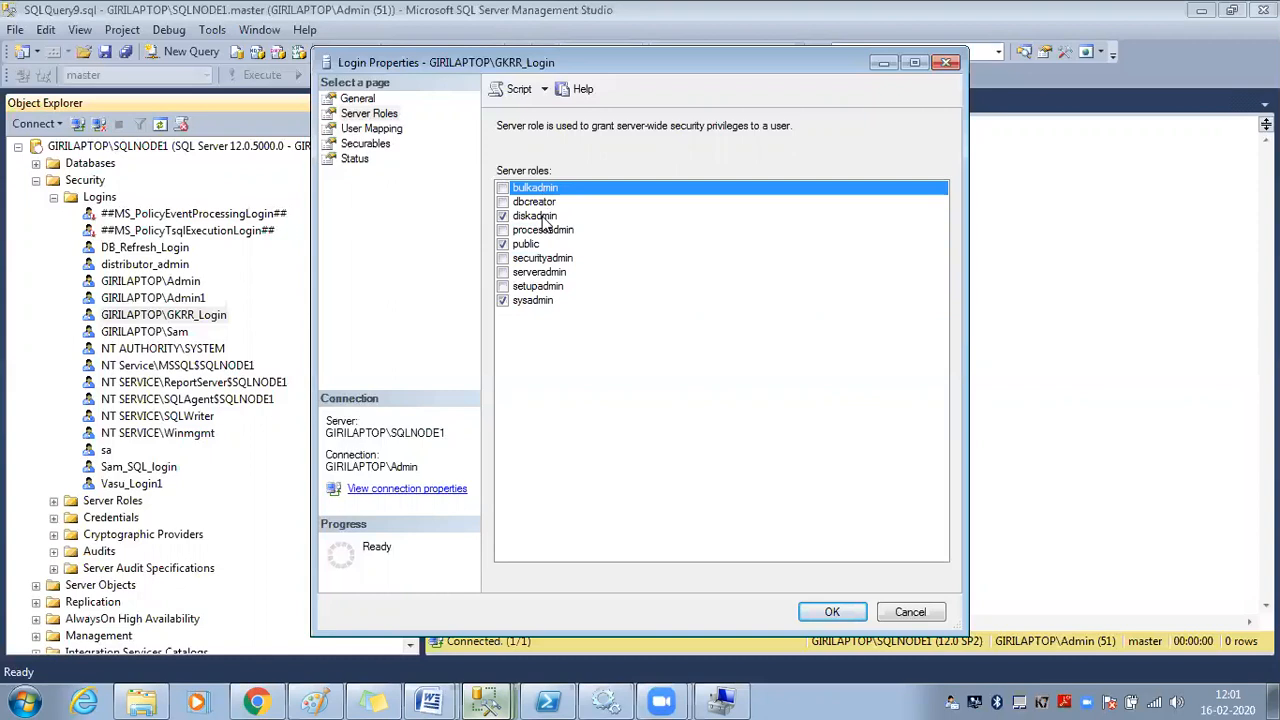
double_click(547, 216)
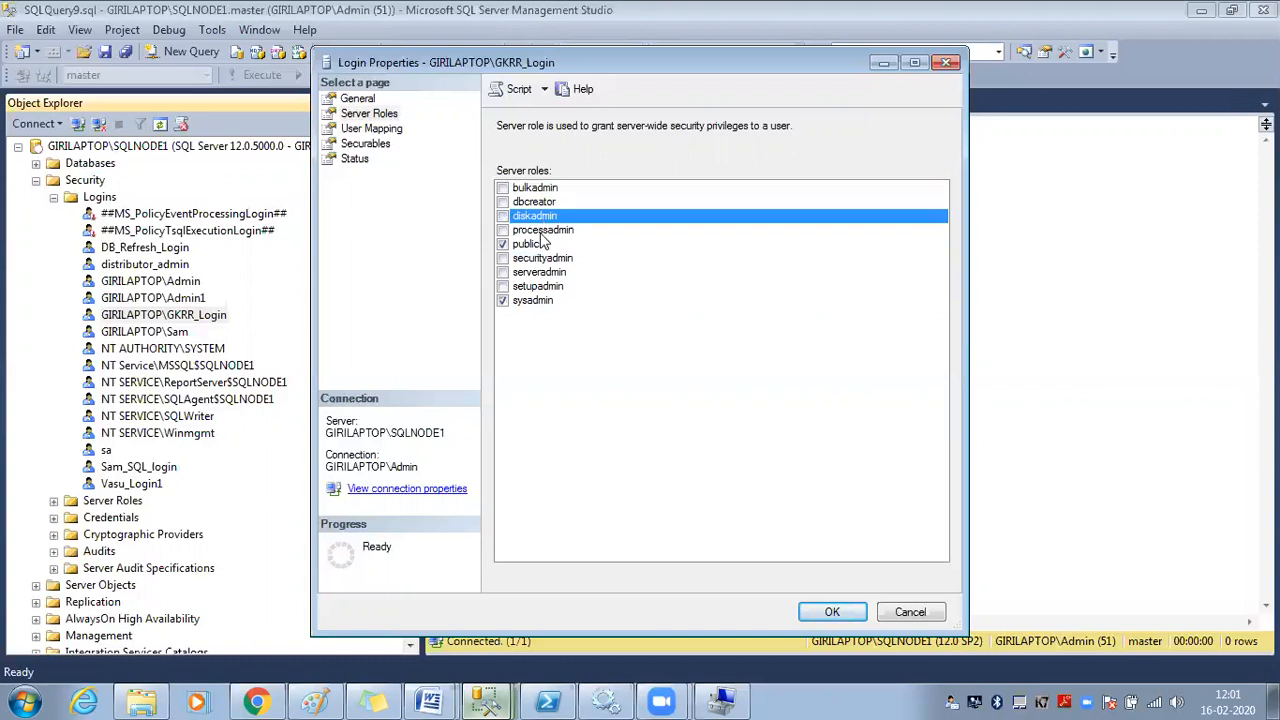
click(541, 231)
click(528, 245)
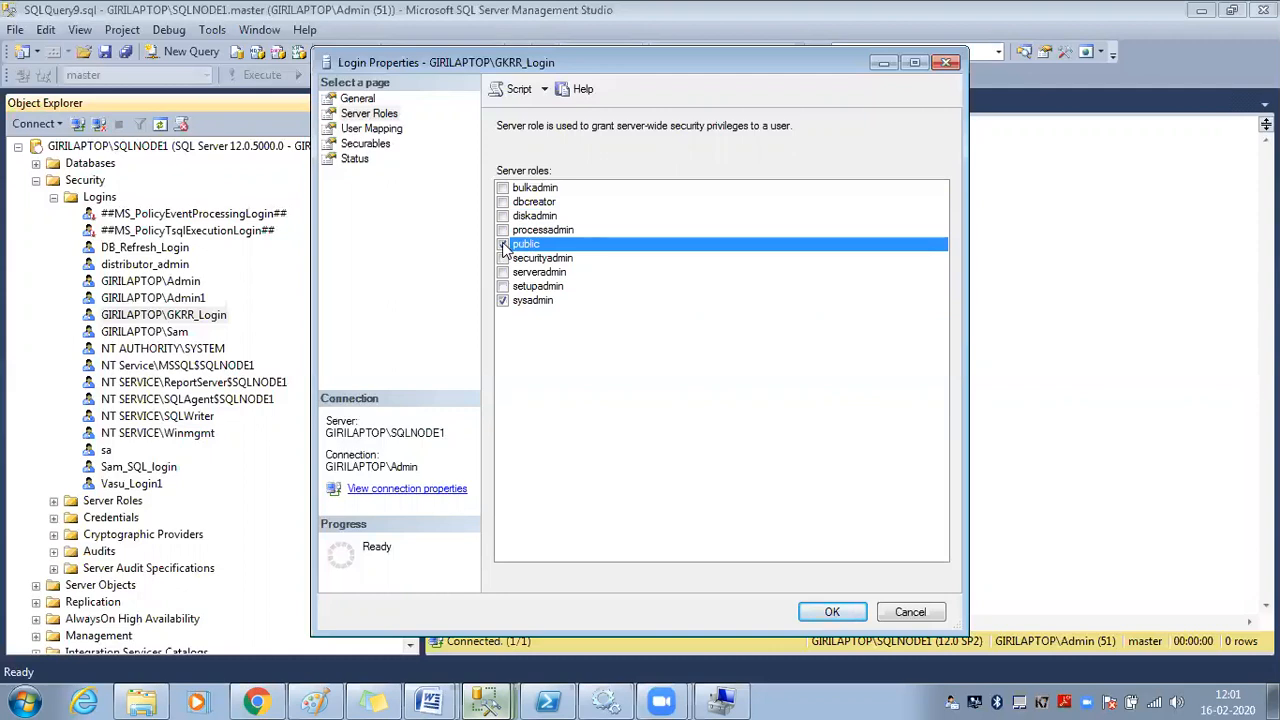
double_click(523, 302)
double_click(534, 203)
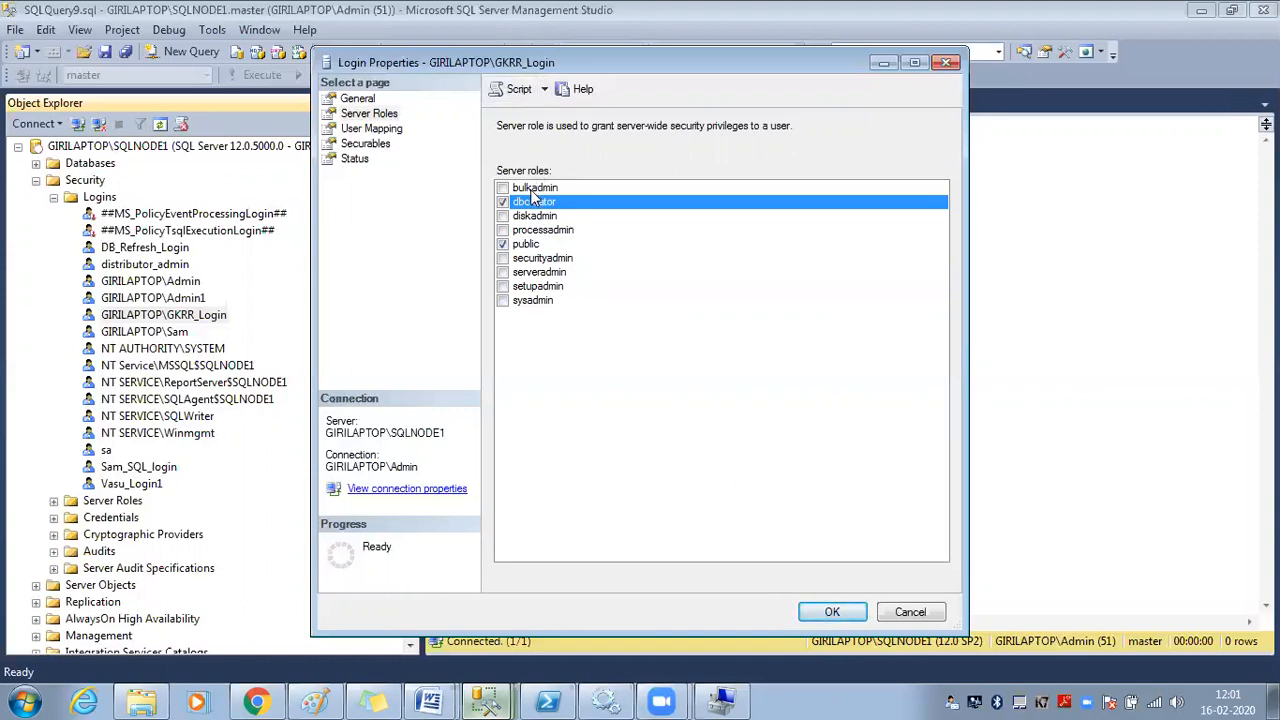
Save the role changes, then refresh the Databases list in the GKRR_Login session
click(832, 612)
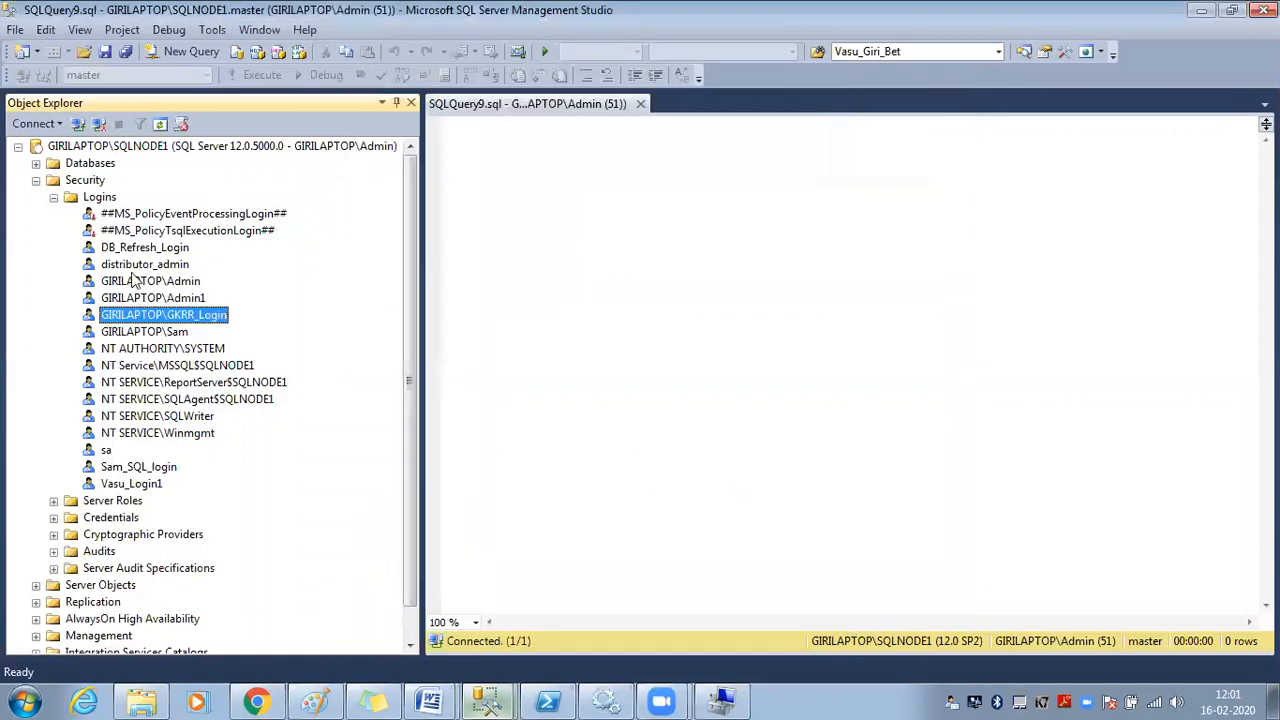
click(36, 180)
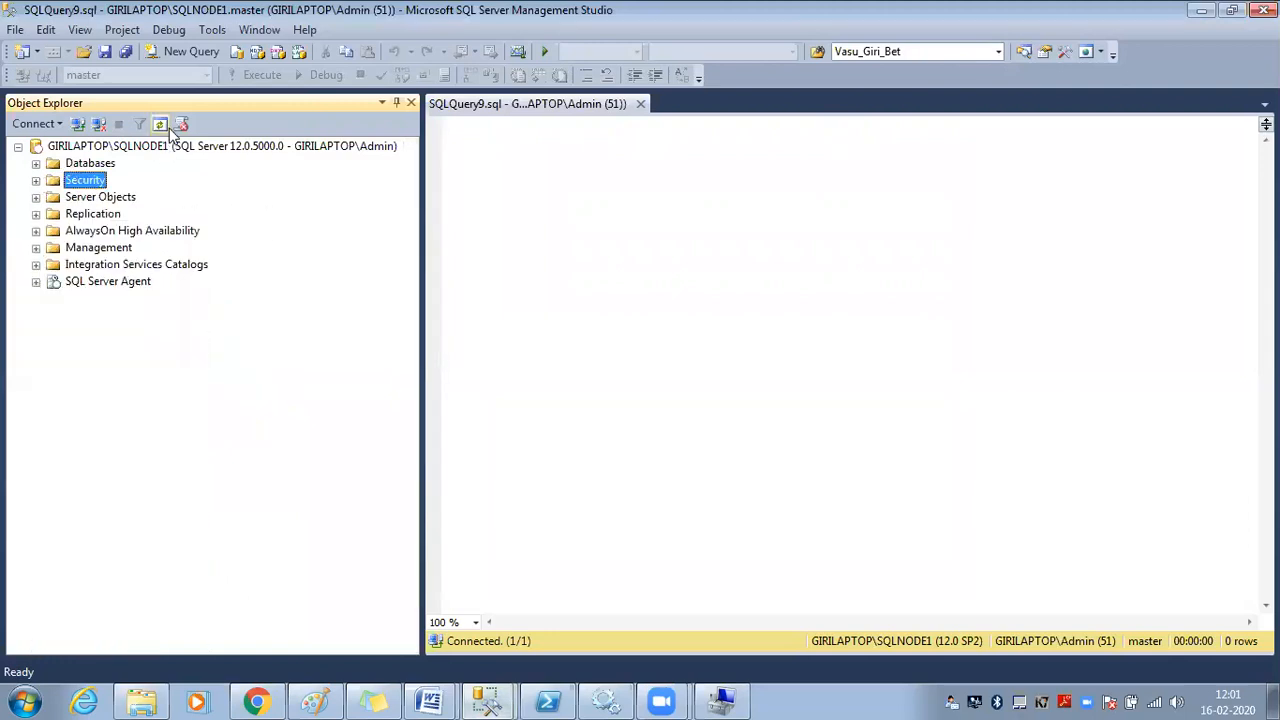
click(492, 700)
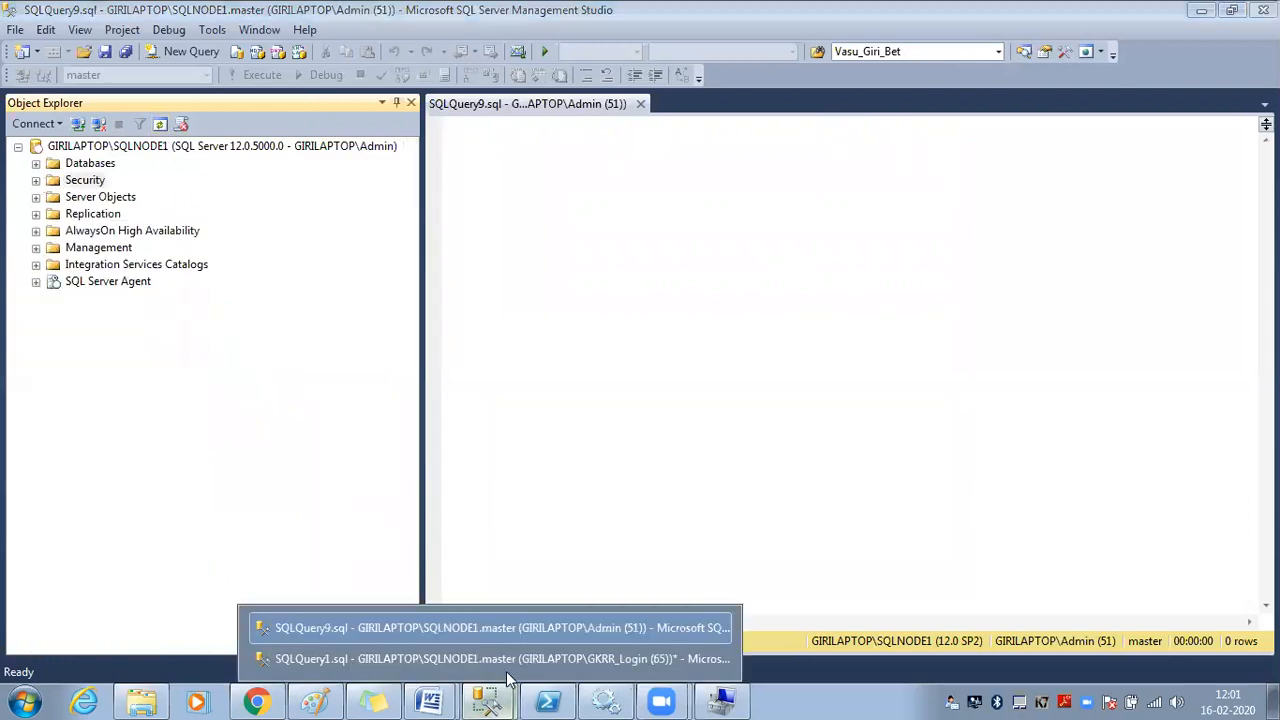
click(510, 658)
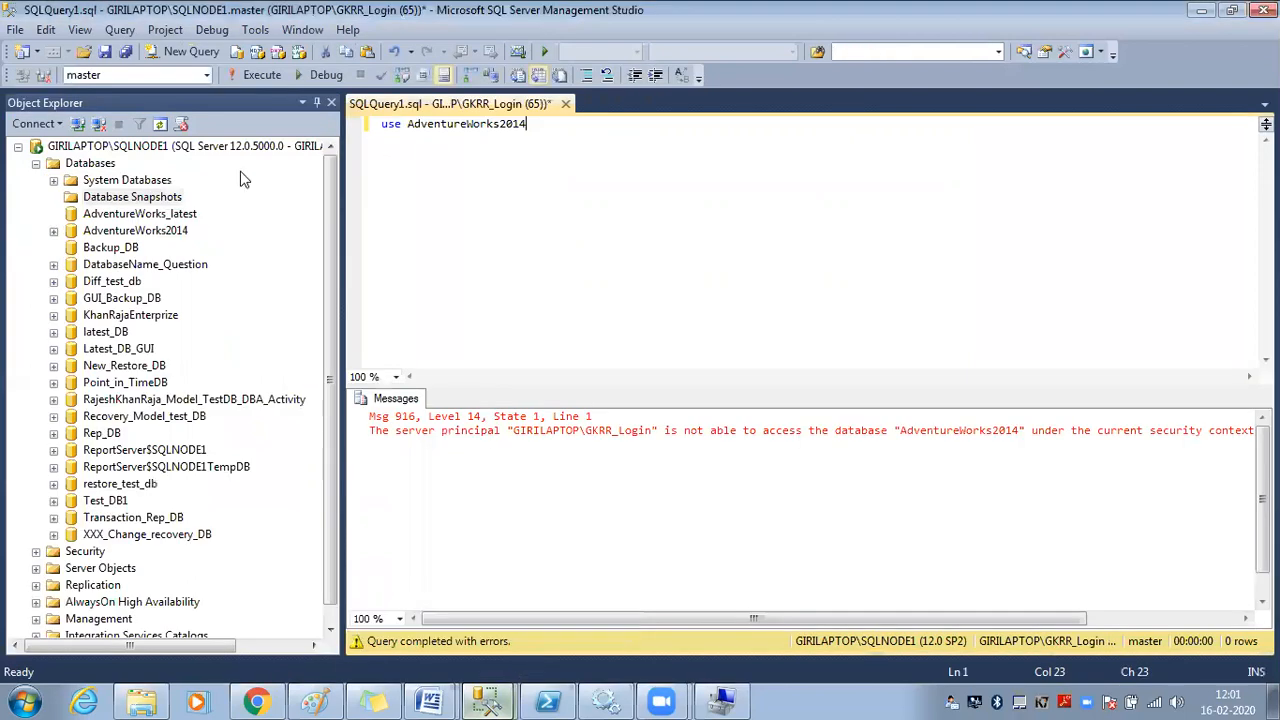
click(313, 161)
drag(340, 190, 487, 192)
click(108, 164)
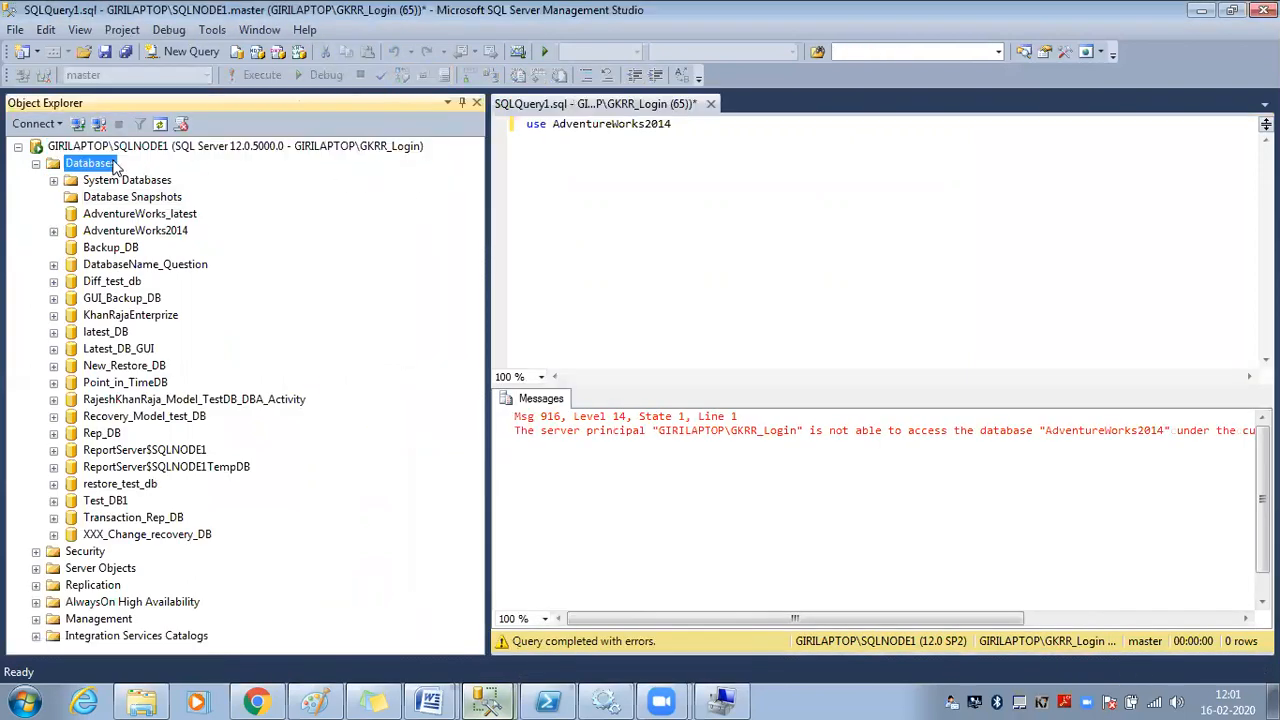
click(160, 124)
Run 'use AdventureWorks2014', then run 'create database test_login_Policy' as GKRR_Login
drag(697, 130, 484, 110)
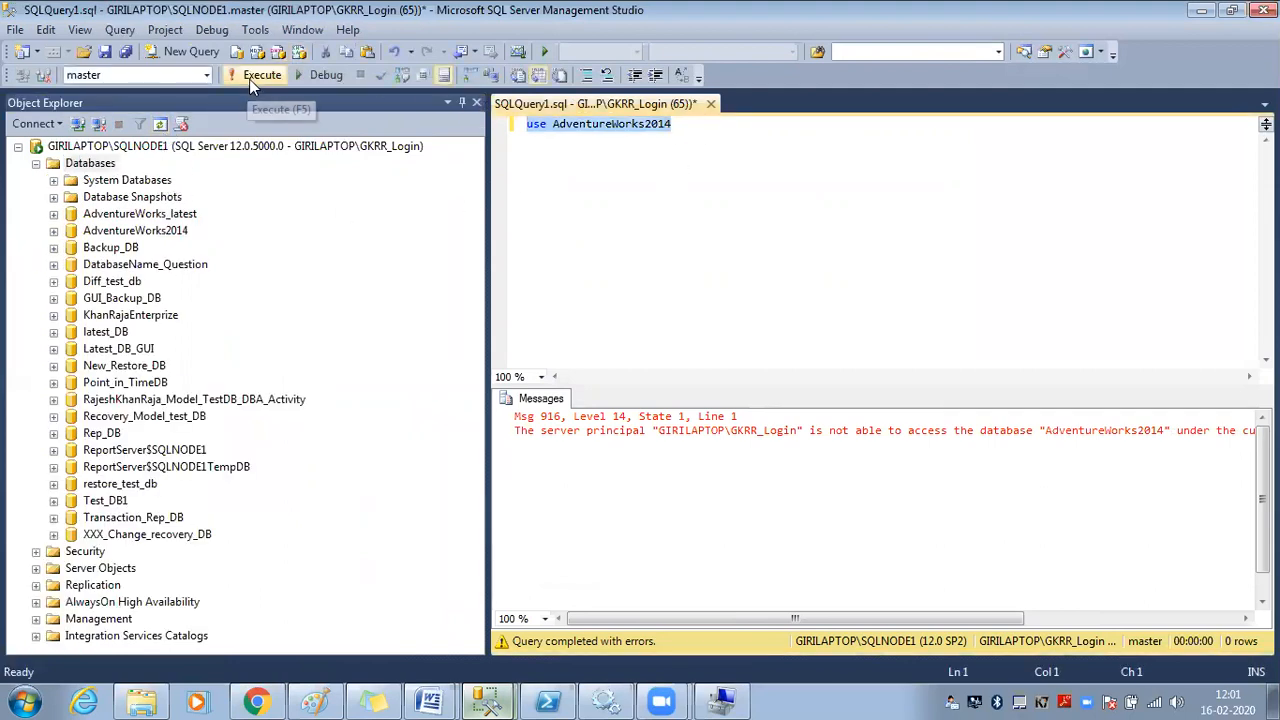
click(262, 76)
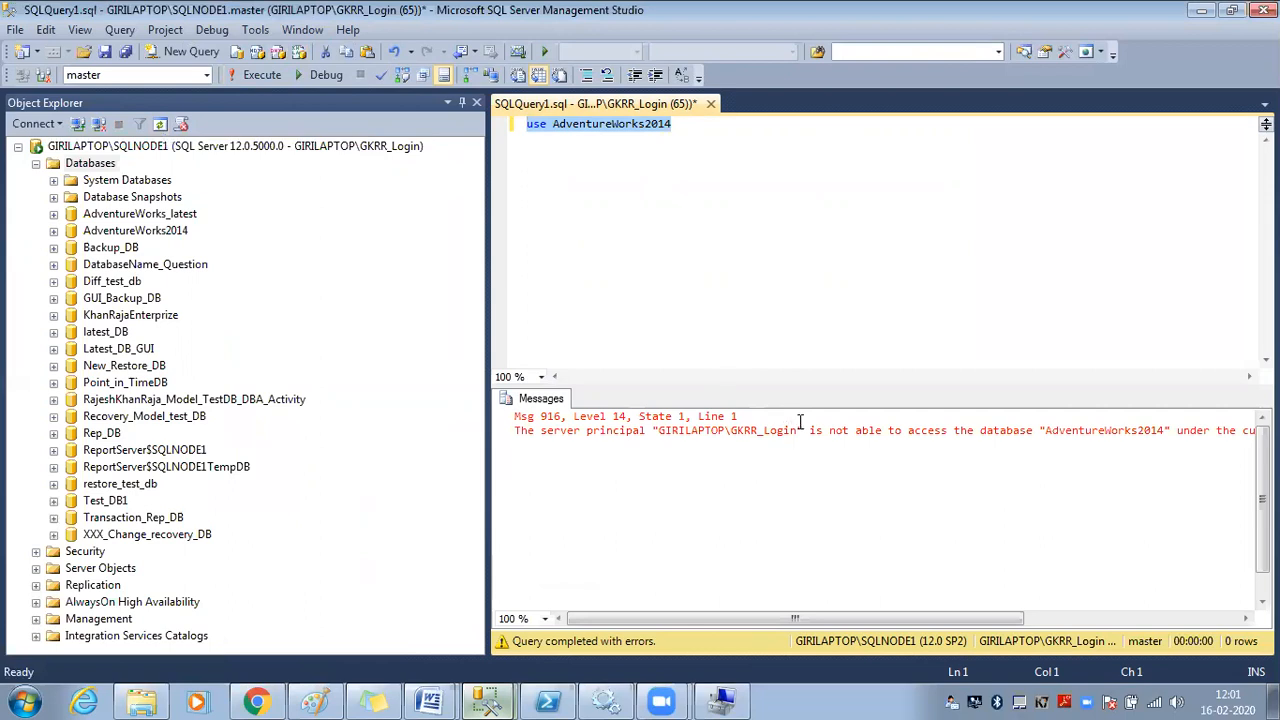
click(712, 151)
key(Return)
key(Return)
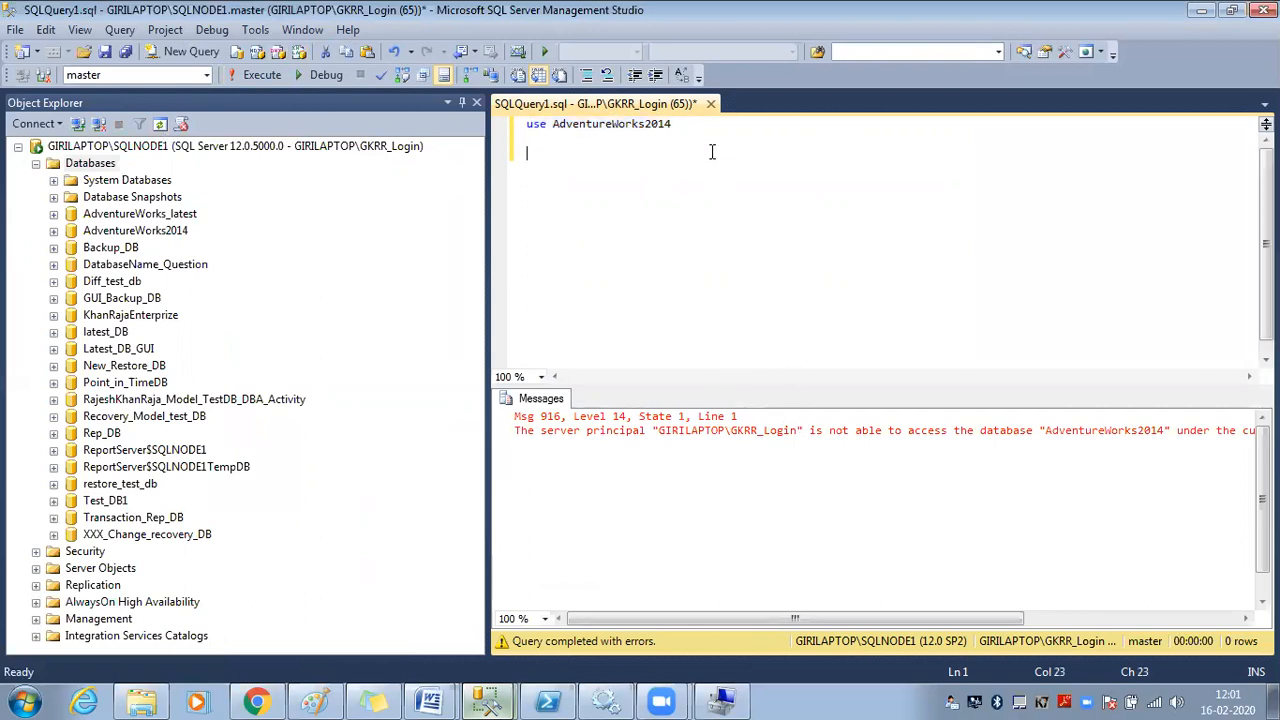
text(revert)
key(BackSpace)
key(BackSpace)
key(BackSpace)
key(BackSpace)
key(BackSpace)
key(BackSpace)
text(create database )
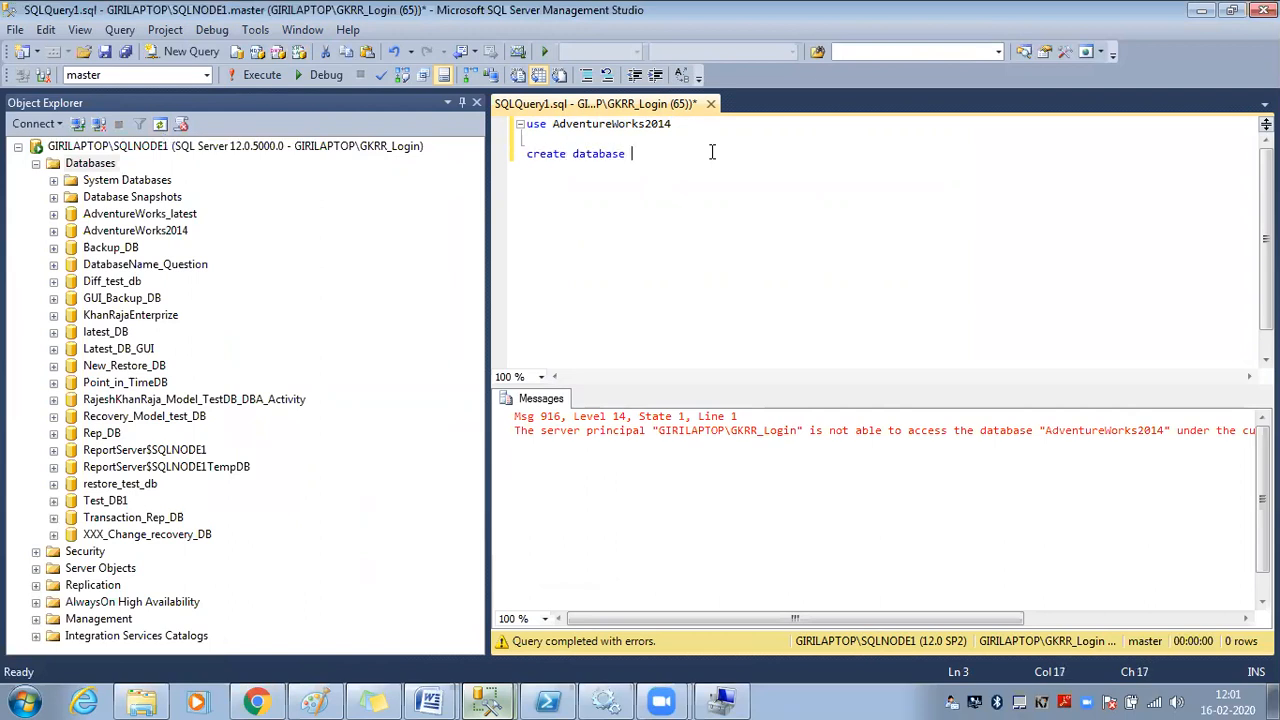
text(test_1ogin_Policy)
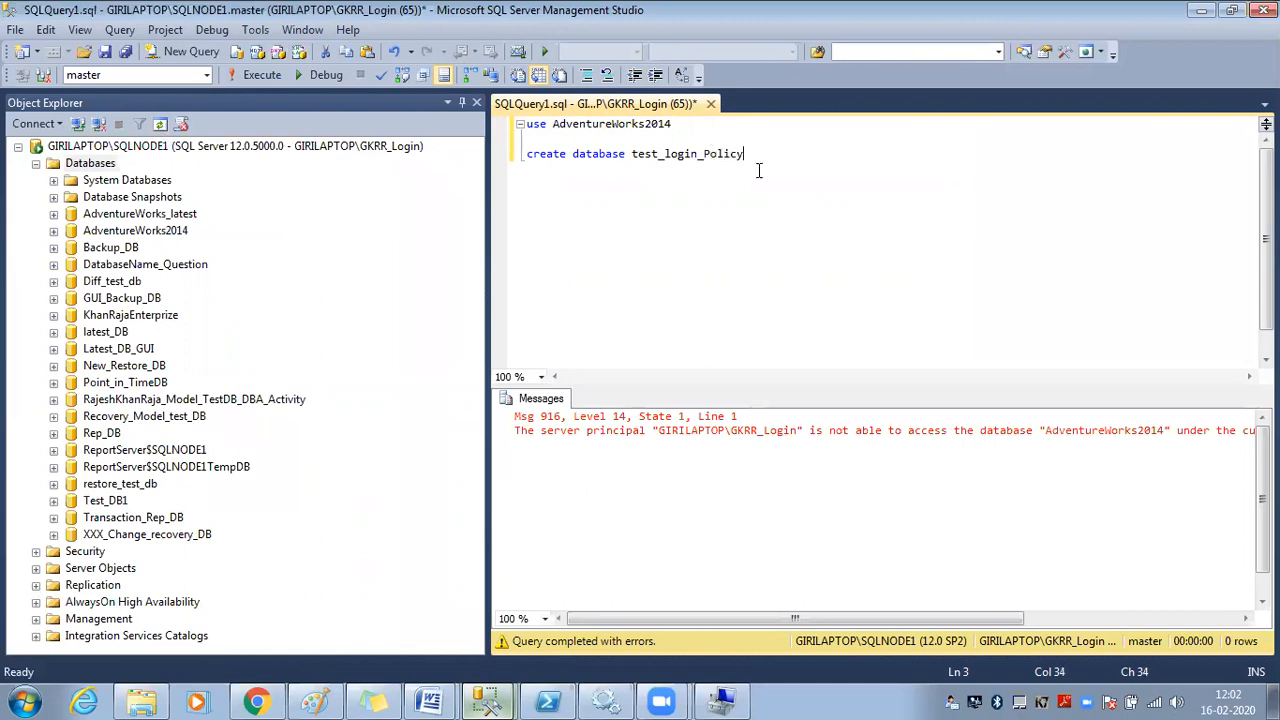
drag(757, 166, 526, 153)
click(266, 81)
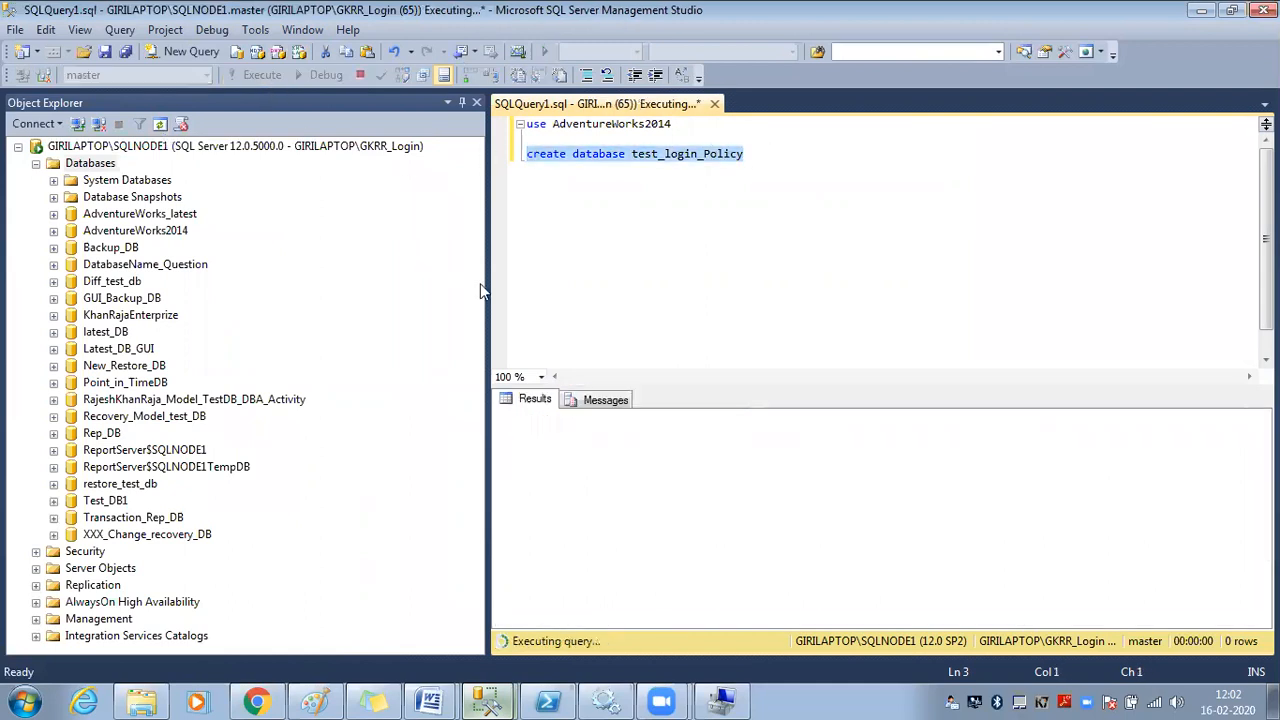
Refresh Databases so the new test_login_Policy database appears and select it
drag(486, 286, 334, 294)
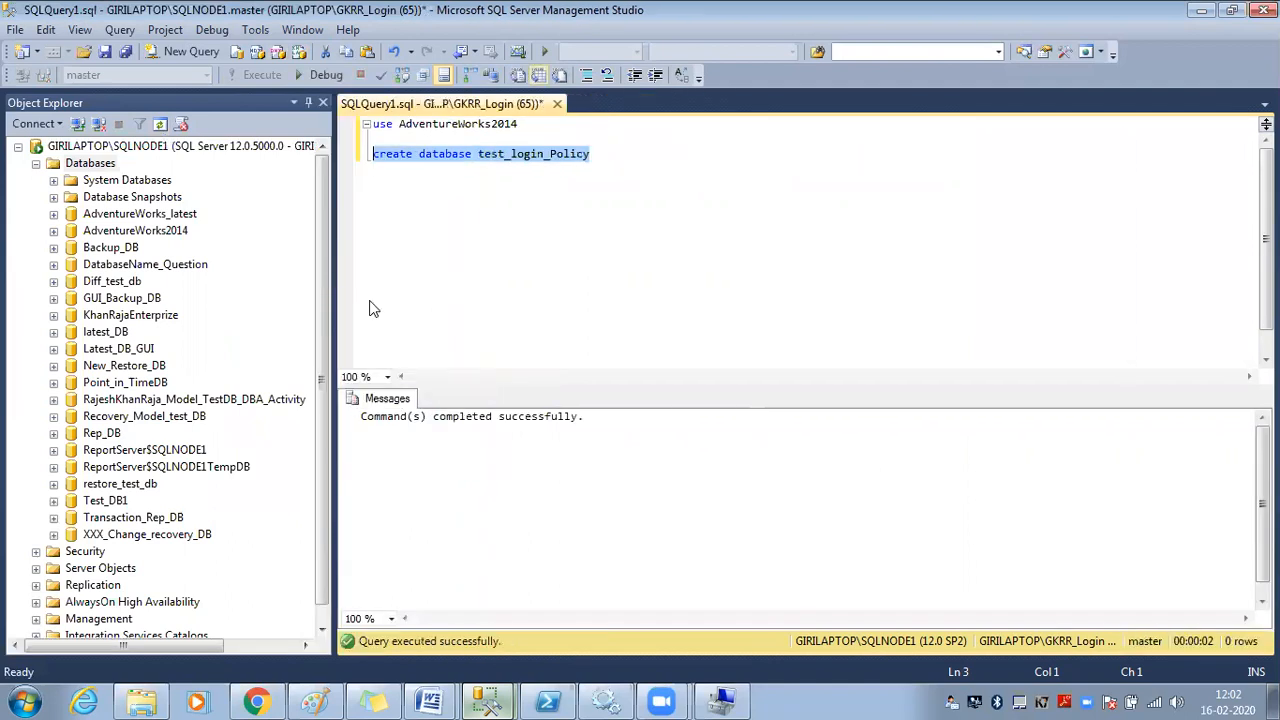
click(103, 163)
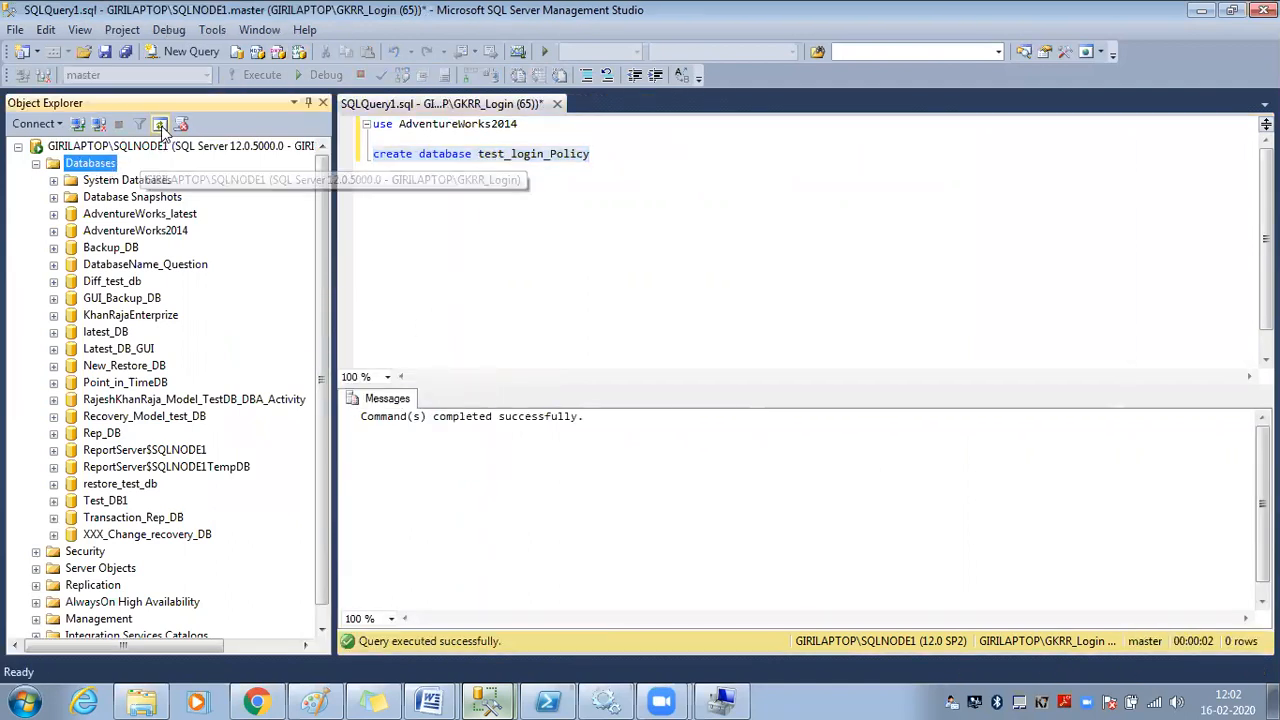
click(160, 124)
click(139, 522)
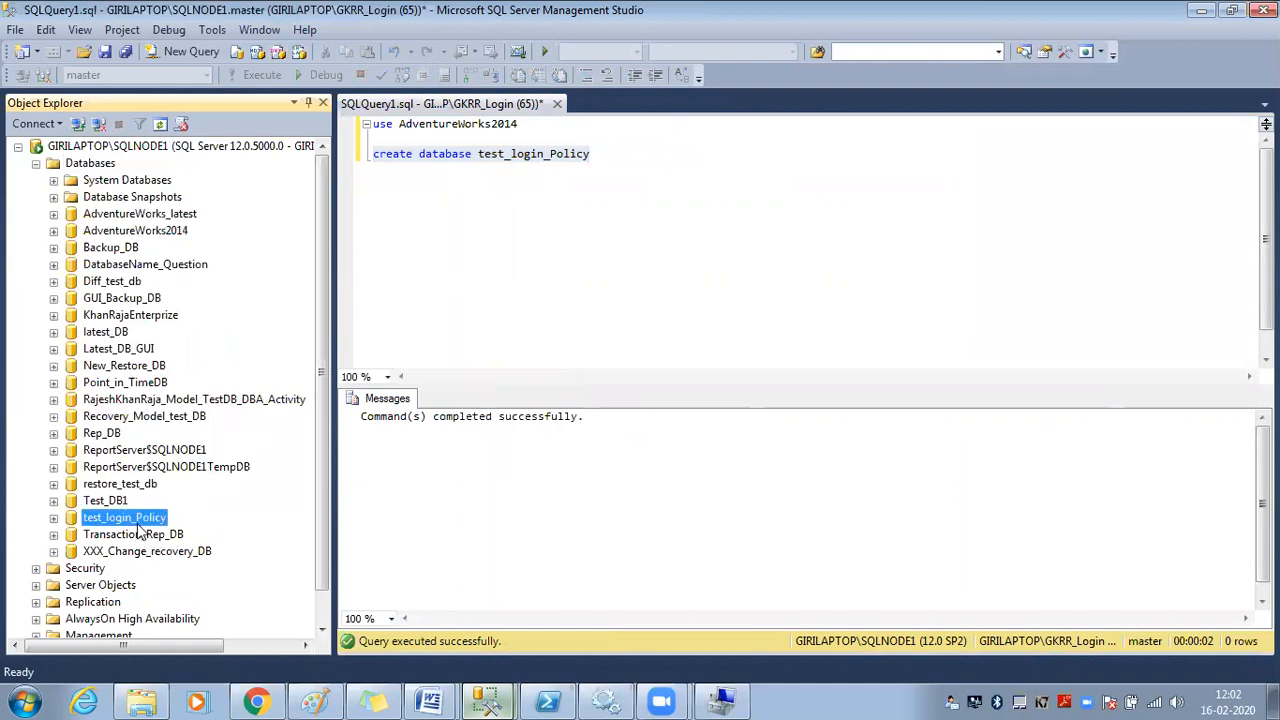
click(613, 157)
Write a 'drop database test_login_Policy' line below the create statement
drag(613, 157, 478, 150)
key(ctrl+c)
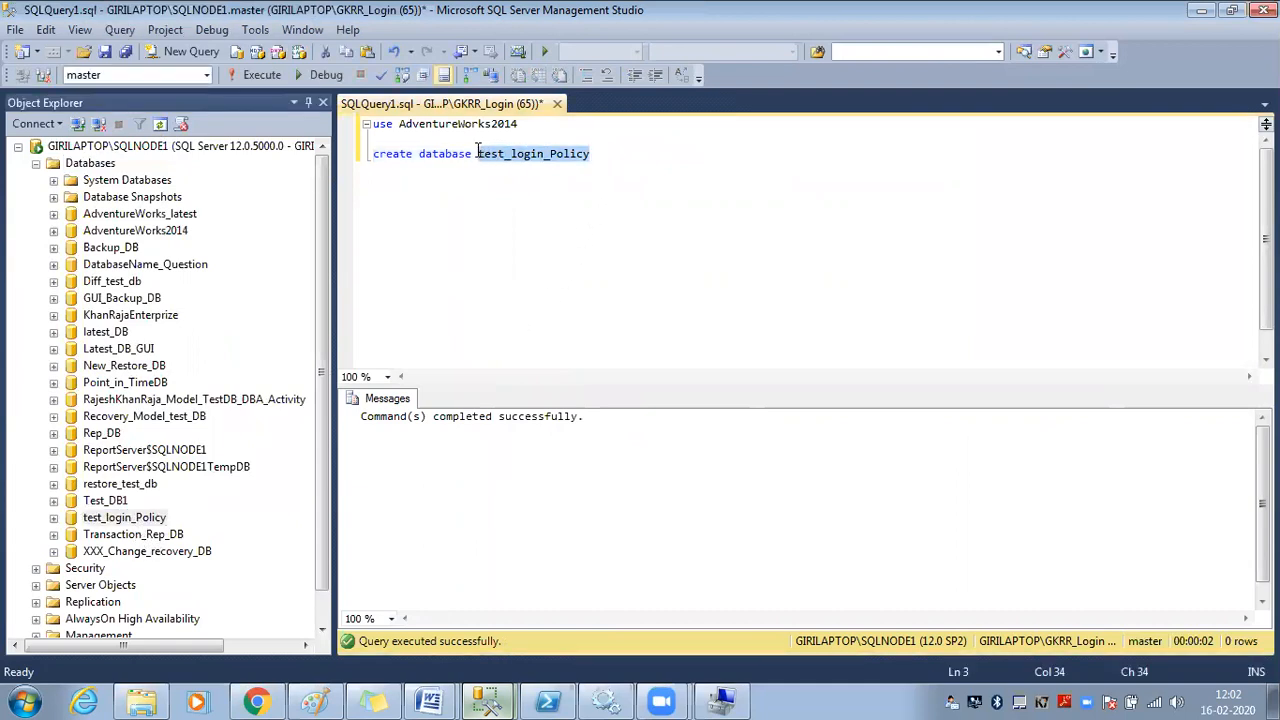
click(644, 153)
key(Return)
key(Return)
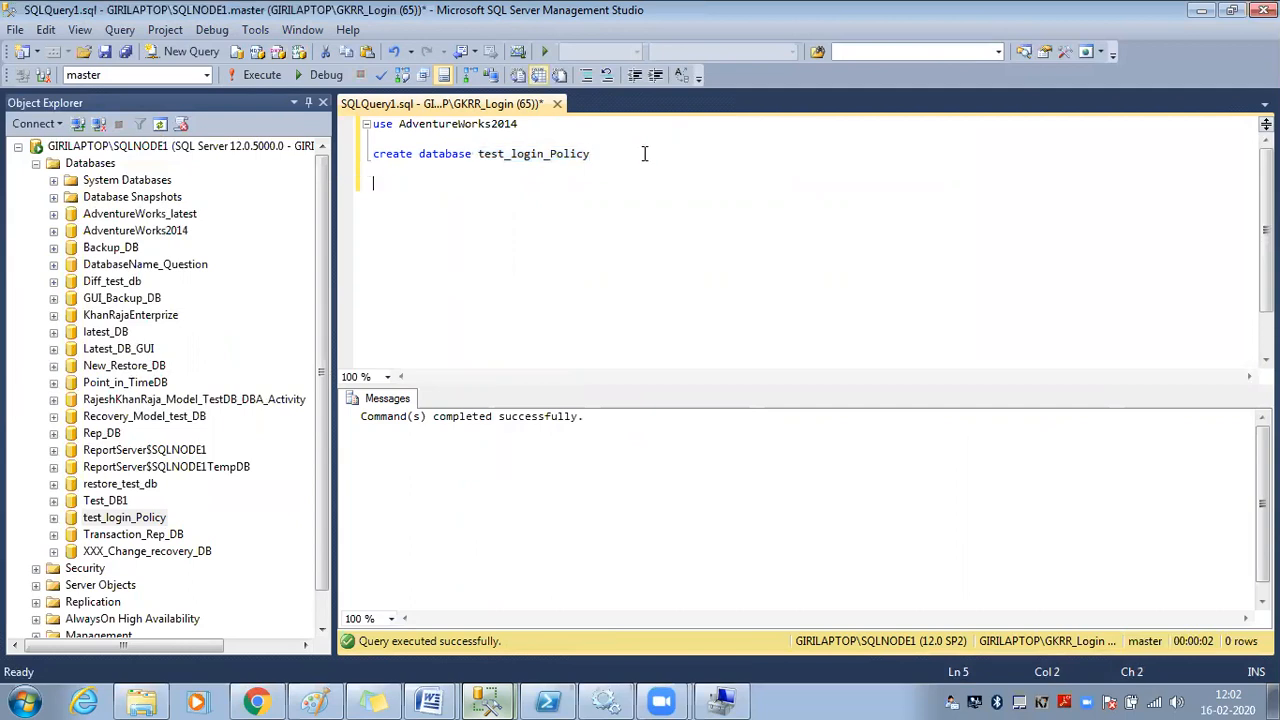
text(dropped)
key(BackSpace)
key(BackSpace)
key(BackSpace)
key(BackSpace)
text(database)
key(ctrl+v)
Execute the drop and refresh Databases to confirm test_login_Policy is gone
drag(610, 185, 372, 184)
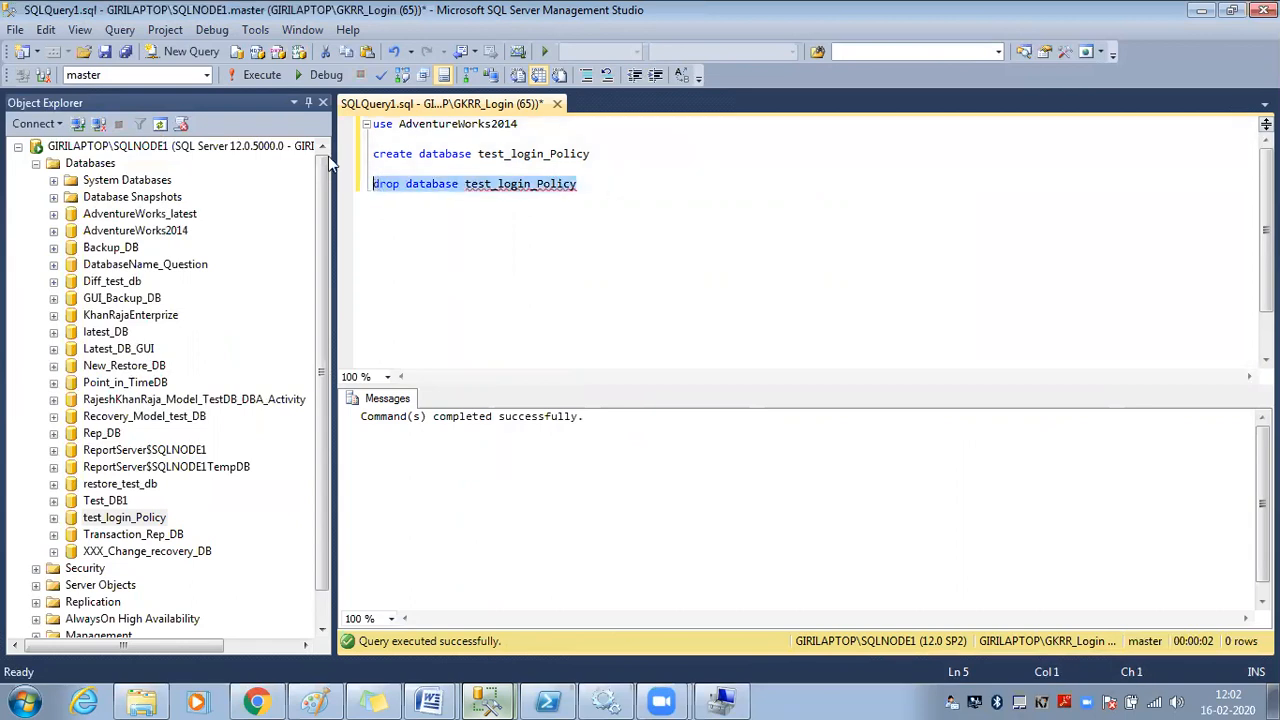
click(257, 73)
click(120, 166)
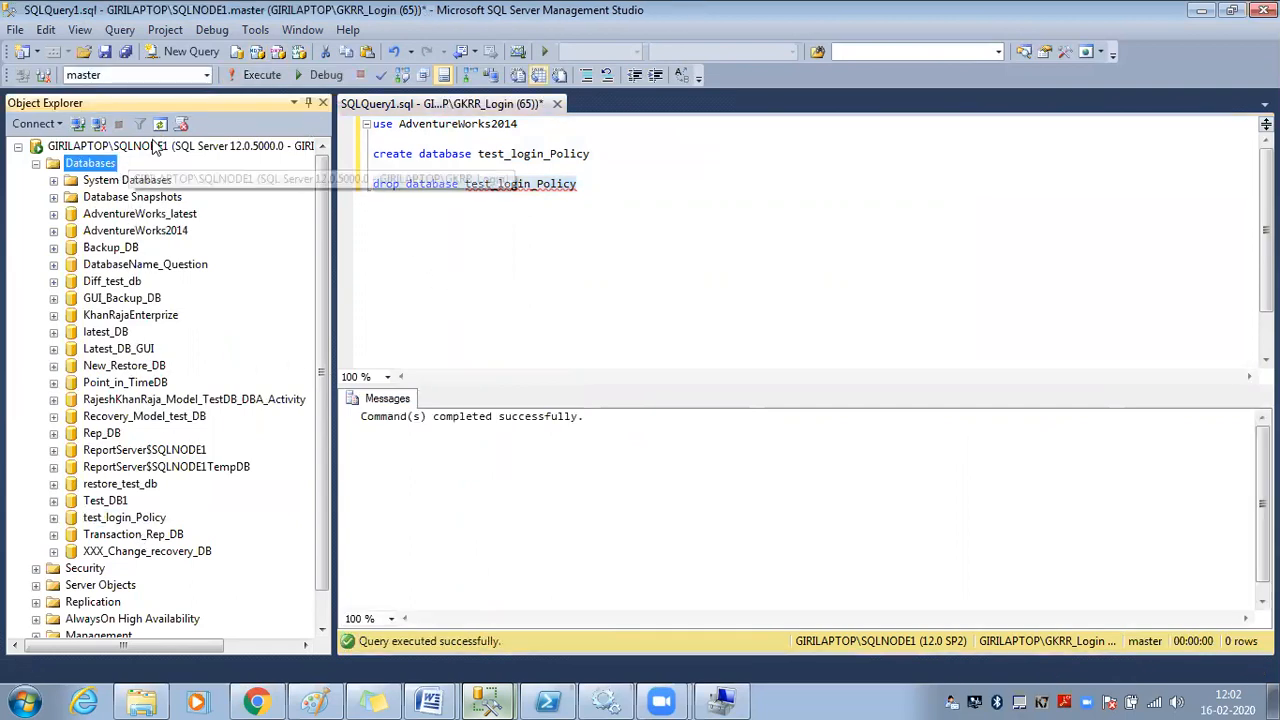
click(161, 125)
click(116, 503)
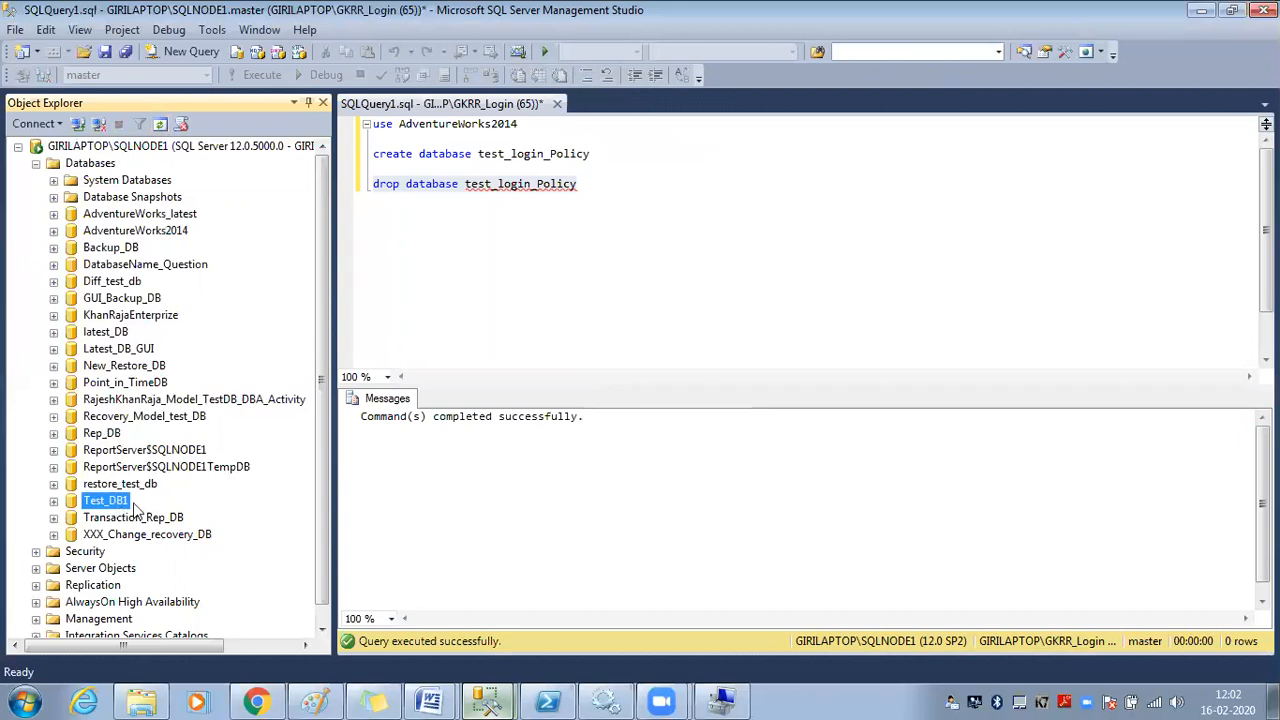
Re-run 'create database test_login_Policy' from GKRR_Login's session
click(526, 296)
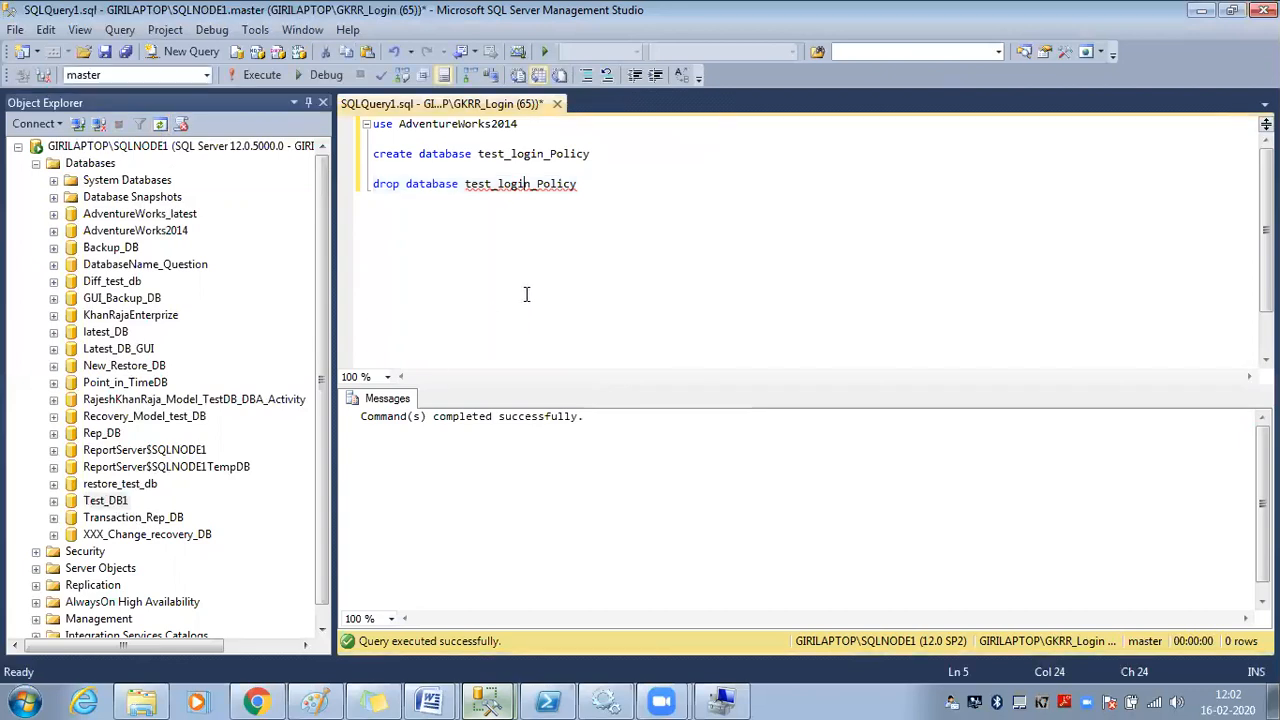
drag(601, 154, 330, 147)
click(275, 74)
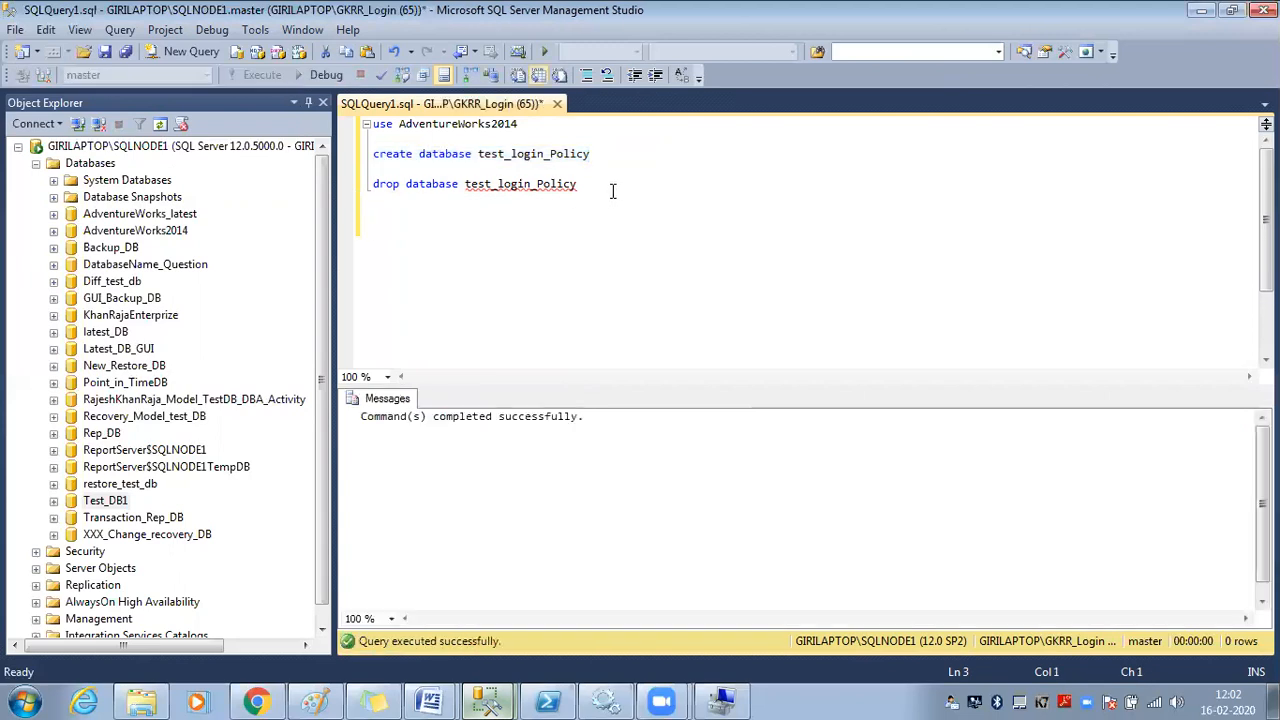
Write a 'use test_login_Policy' line followed by 'go' on a new line
double_click(565, 160)
key(ctrl+c)
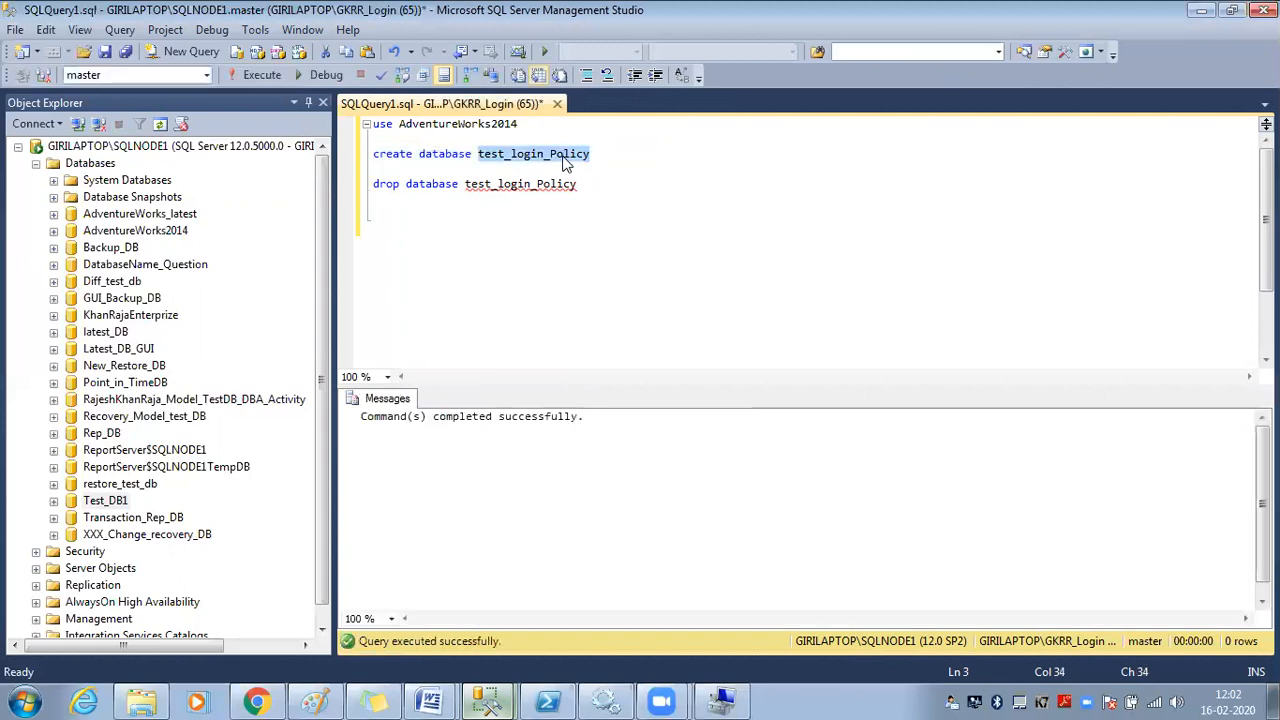
click(480, 228)
key(ctrl+v)
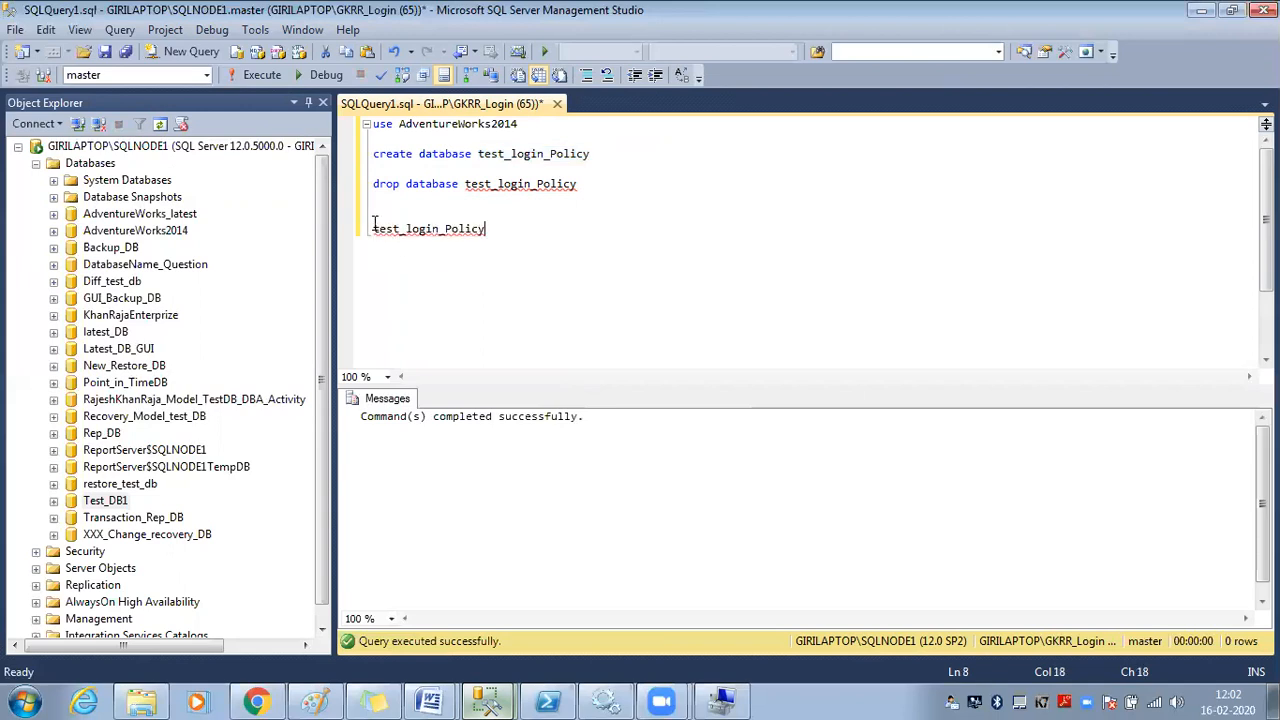
text(use)
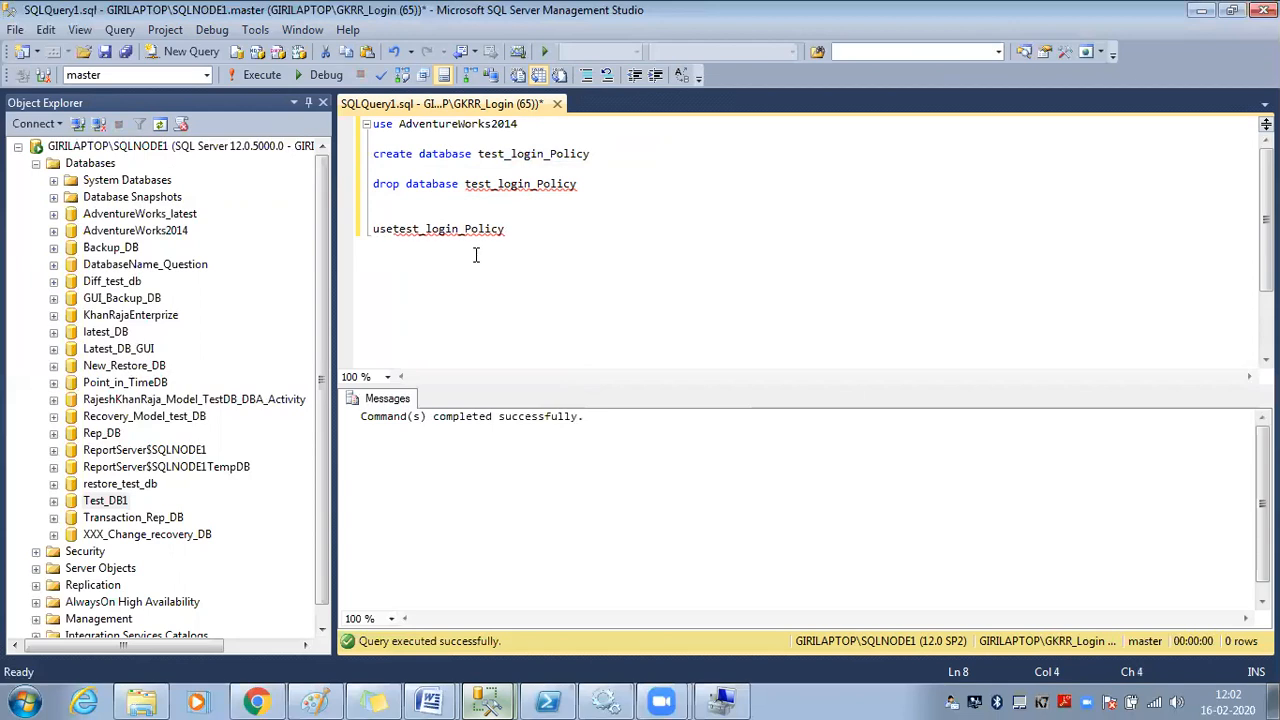
key(Return)
text(go)
Execute the use/go batch and delete the stray word 'create' from the query
drag(400, 246, 350, 213)
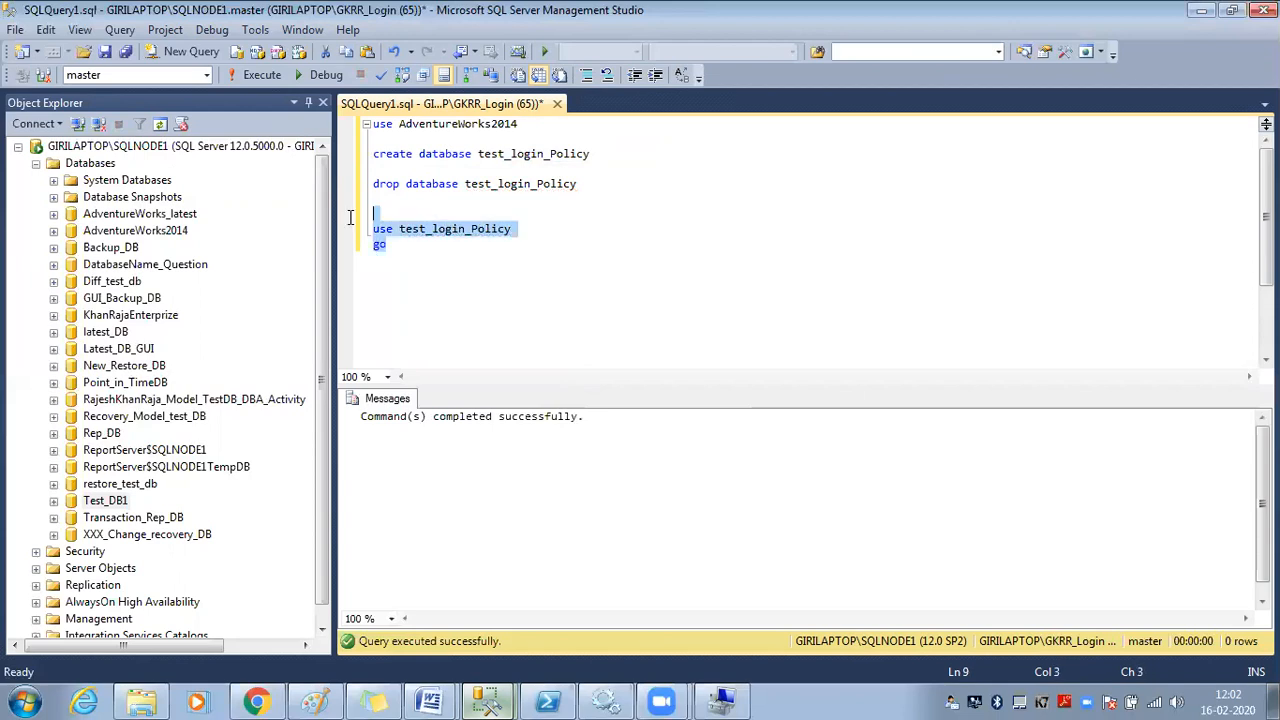
click(262, 75)
click(476, 270)
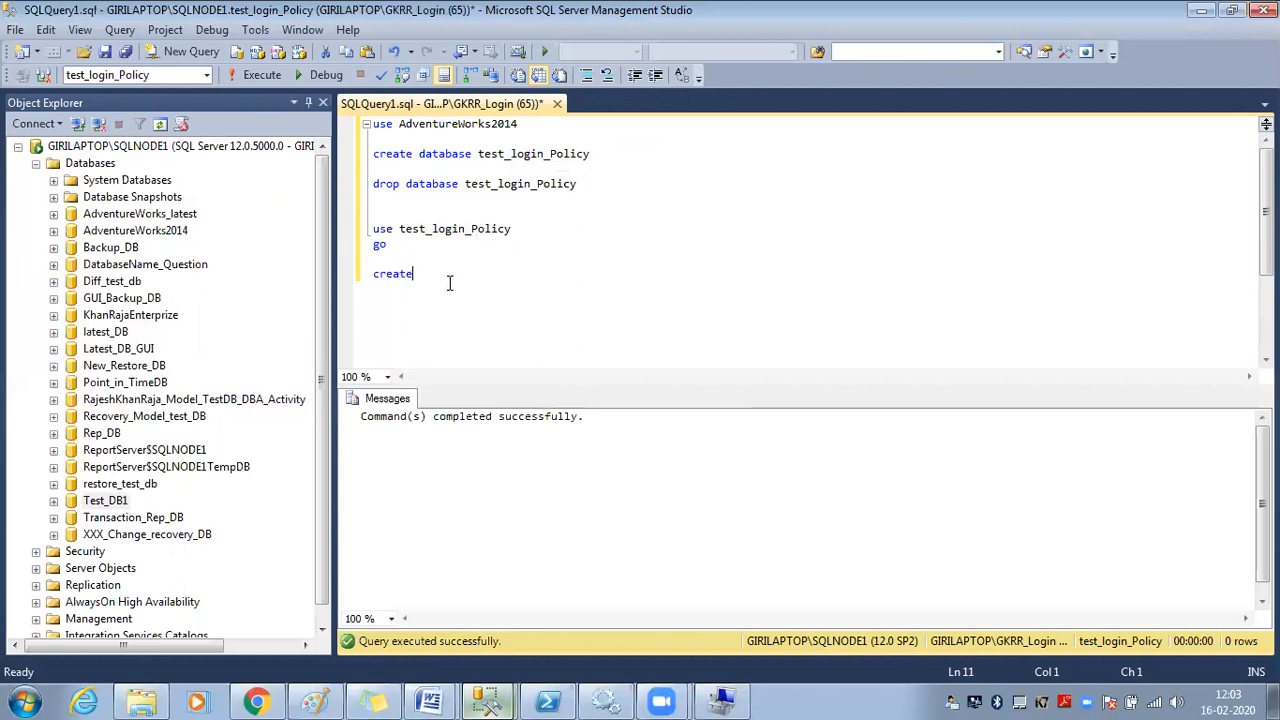
drag(447, 288, 365, 282)
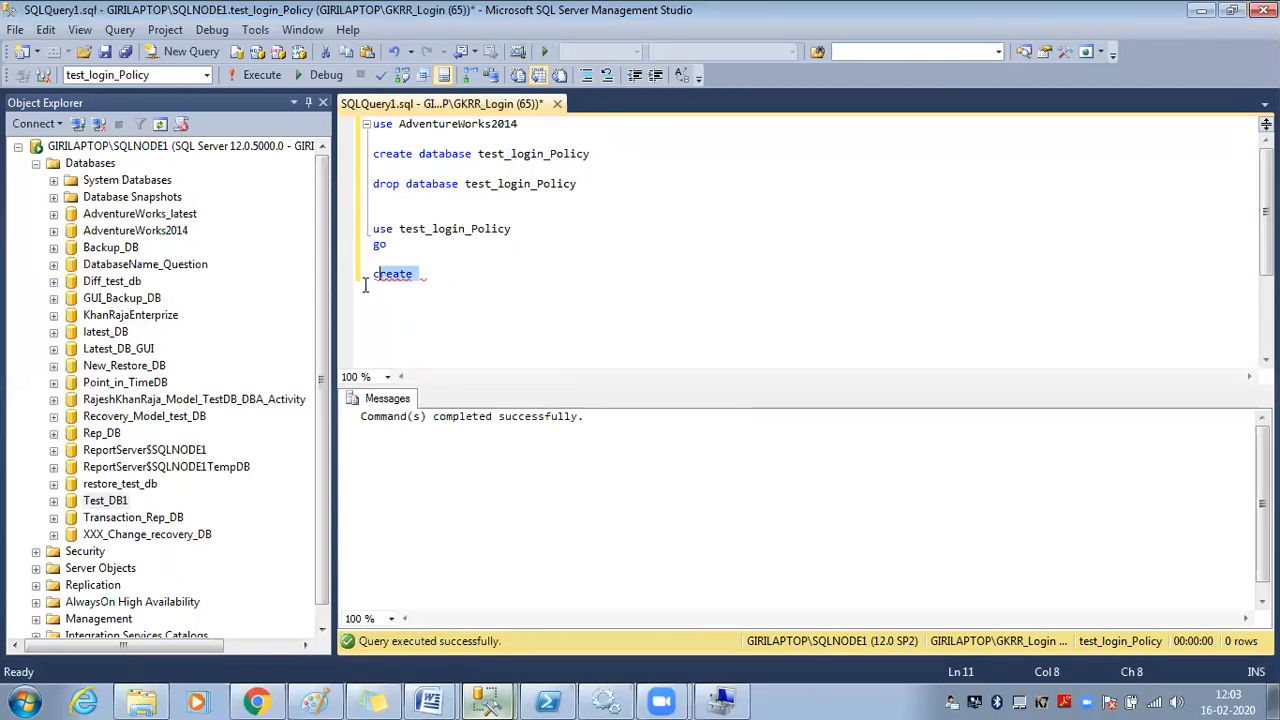
key(BackSpace)
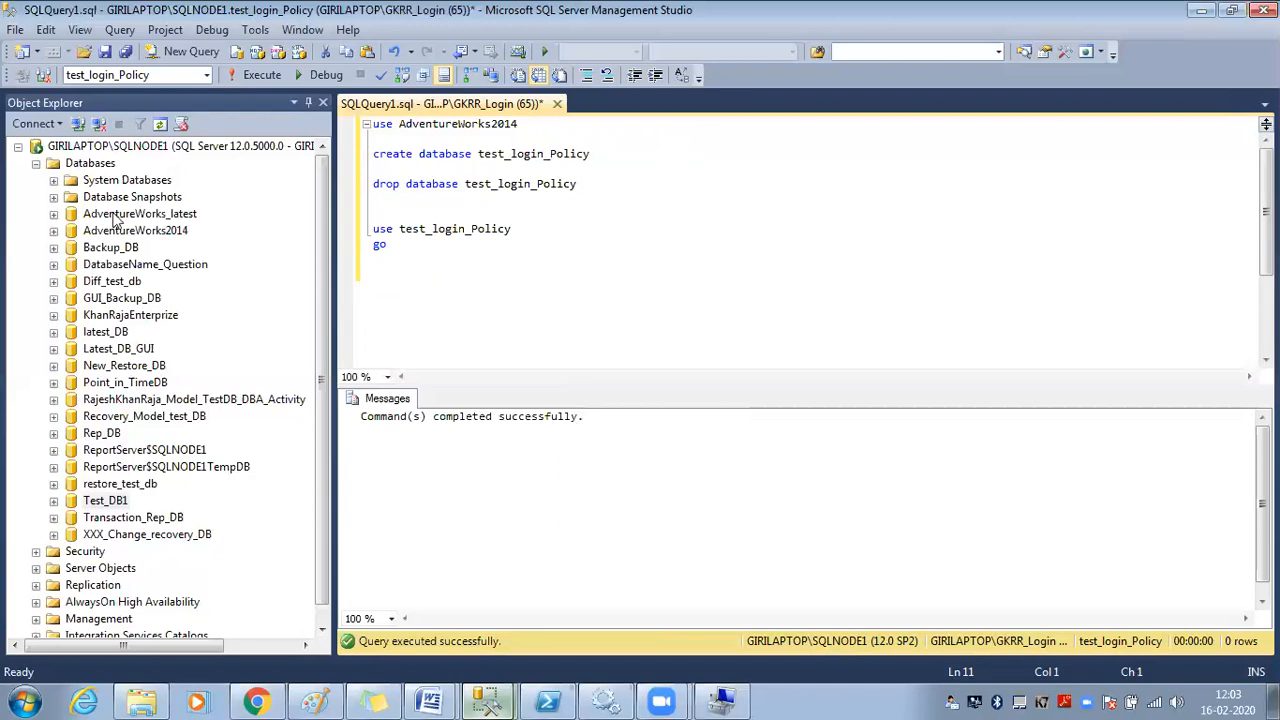
Collapse Databases, try expanding AlwaysOn High Availability, and dismiss the not-enabled error
click(36, 163)
click(99, 232)
double_click(99, 232)
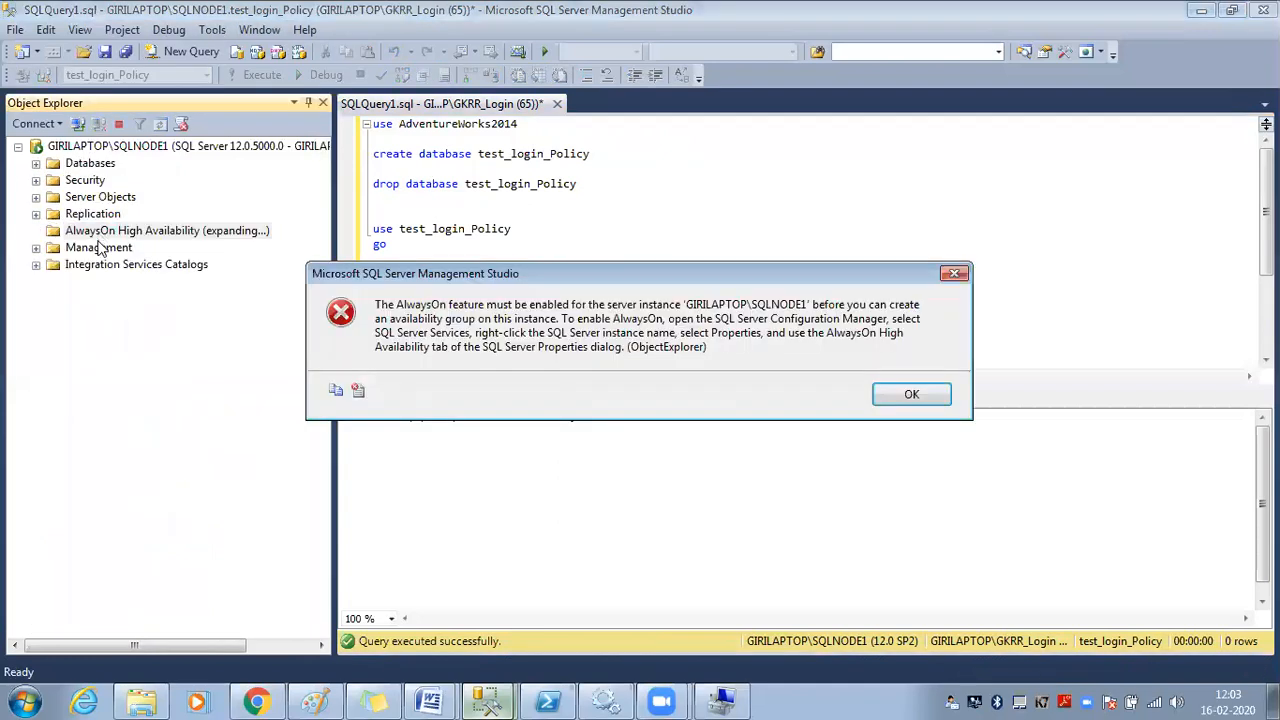
click(903, 394)
Browse the Management node's SQL Server Logs, Database Mail, Distributed Transaction Coordinator and Legacy entries
double_click(120, 249)
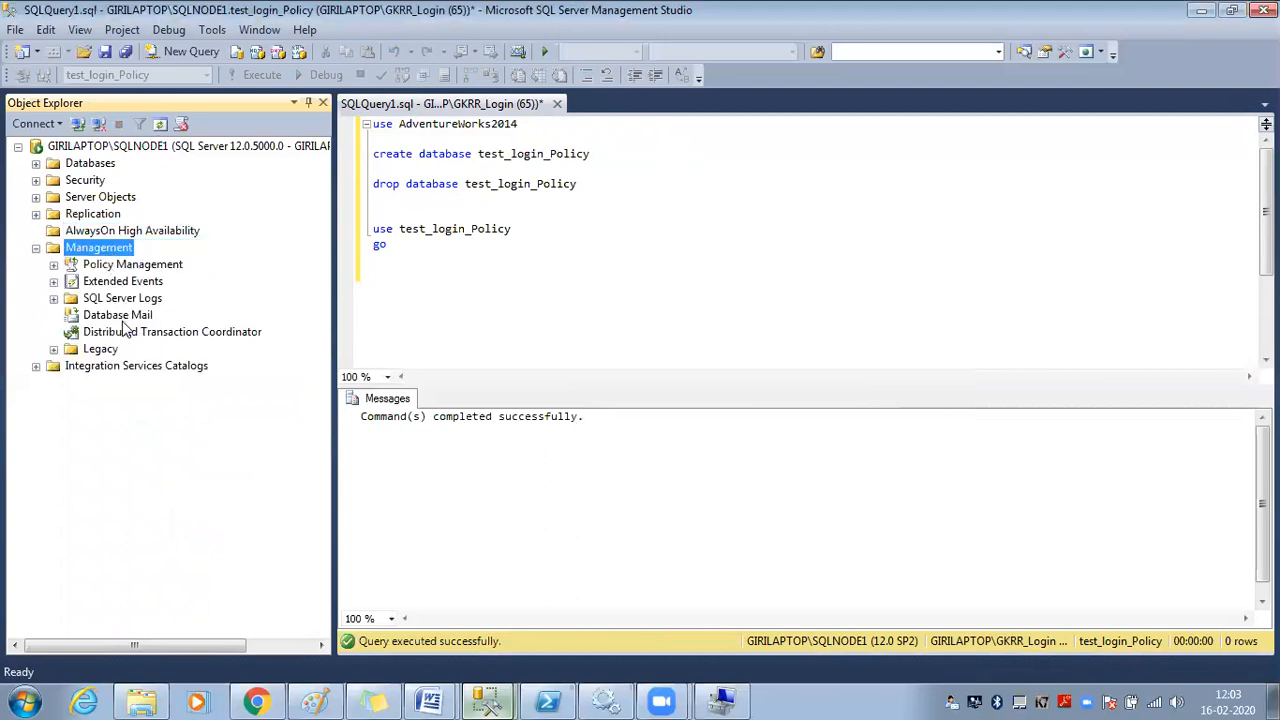
click(122, 299)
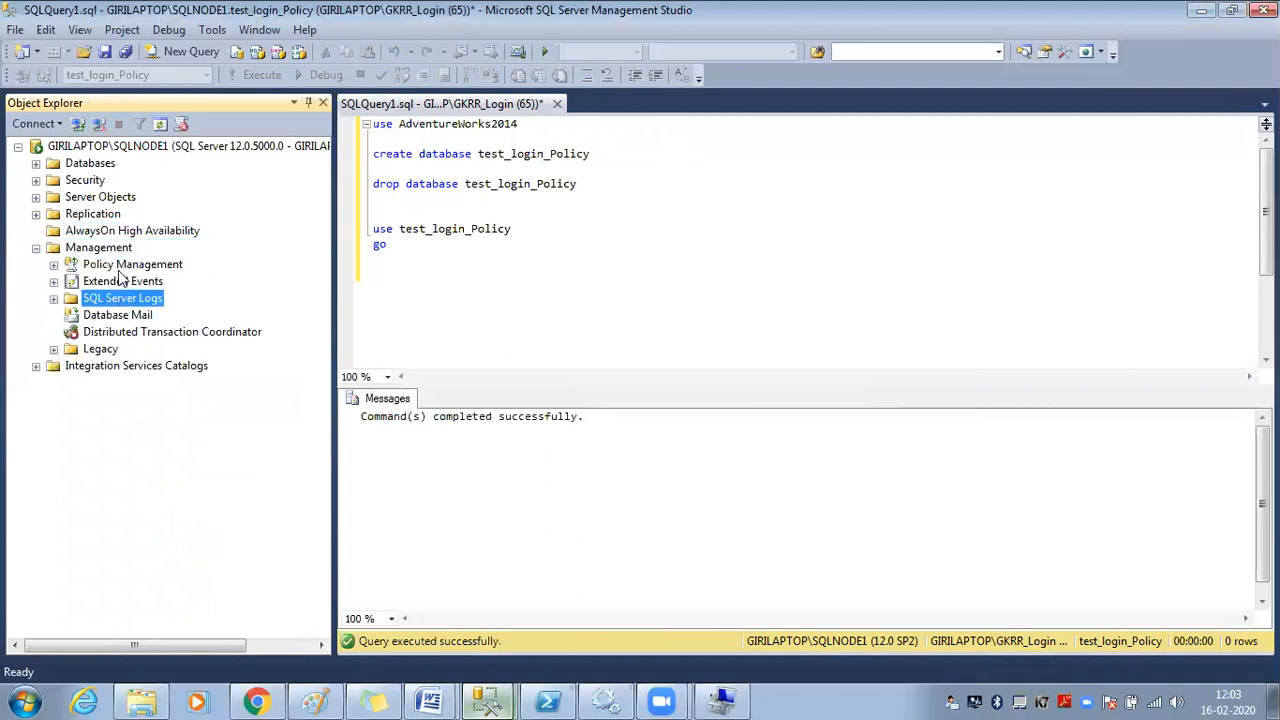
click(118, 249)
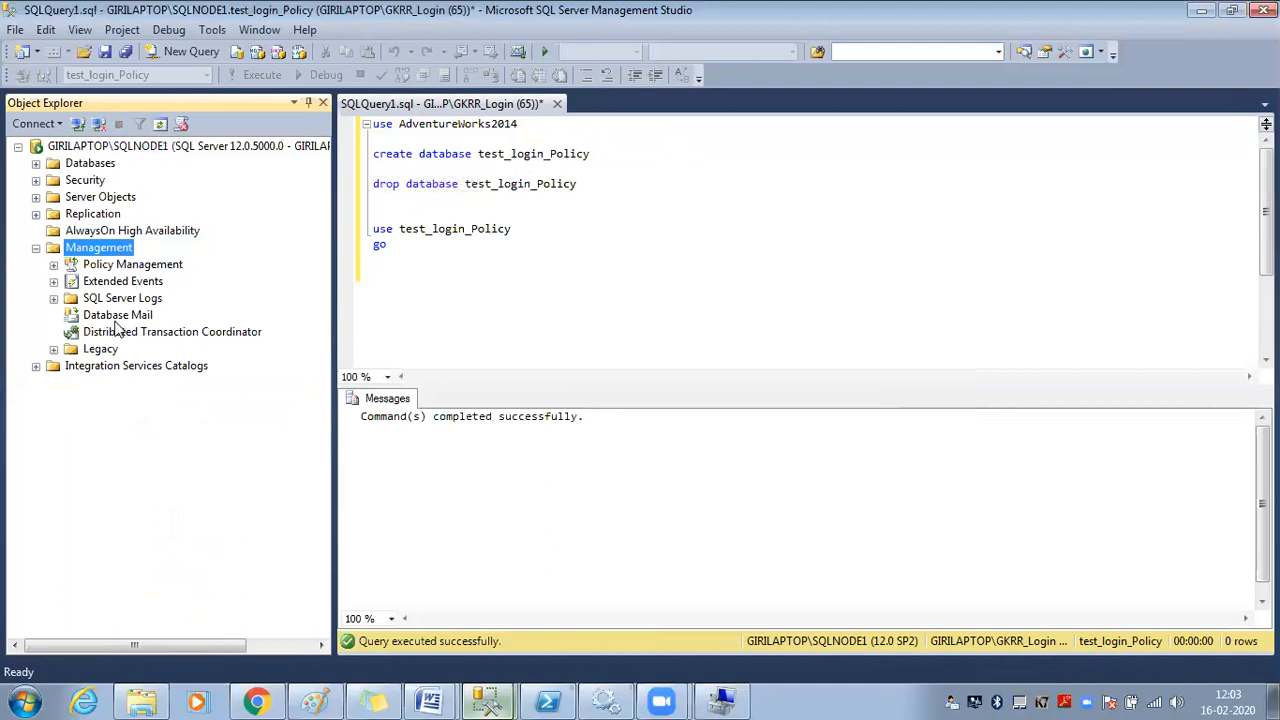
click(117, 318)
click(118, 305)
click(112, 334)
click(105, 349)
click(122, 300)
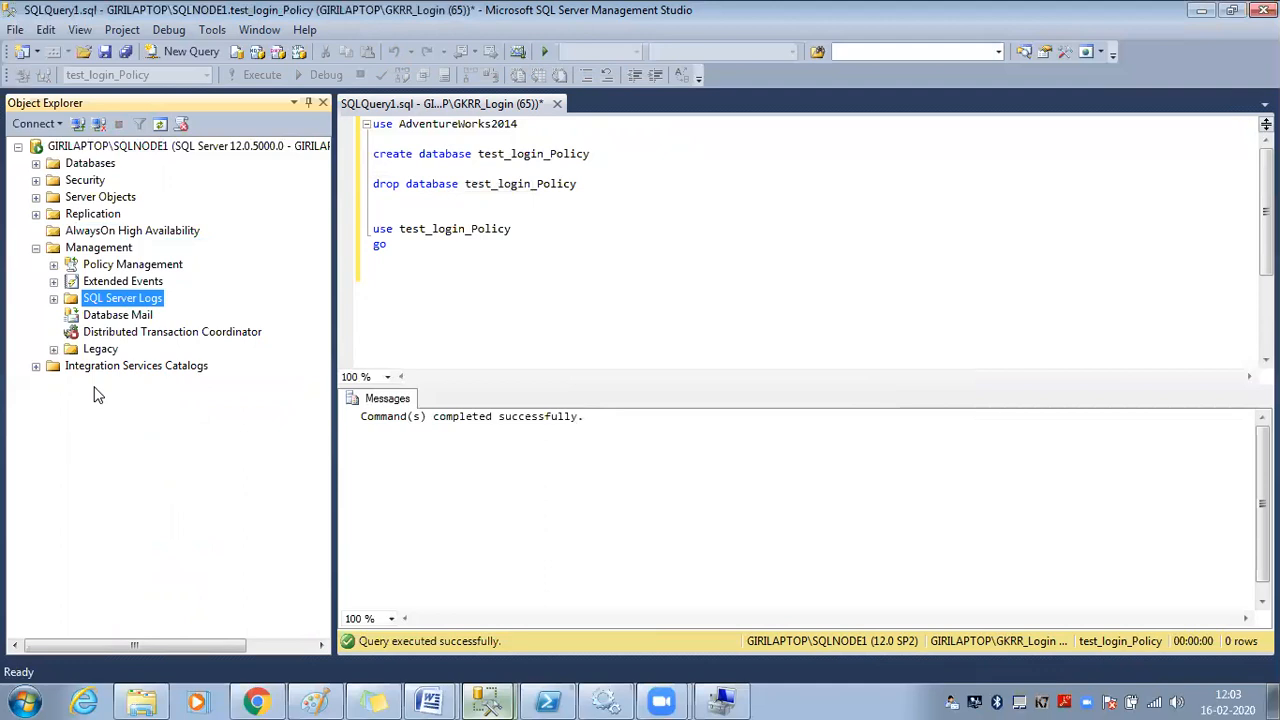
Refresh the server's object tree, then bring the administrator's SQLQuery9 master session to front
drag(592, 154, 373, 154)
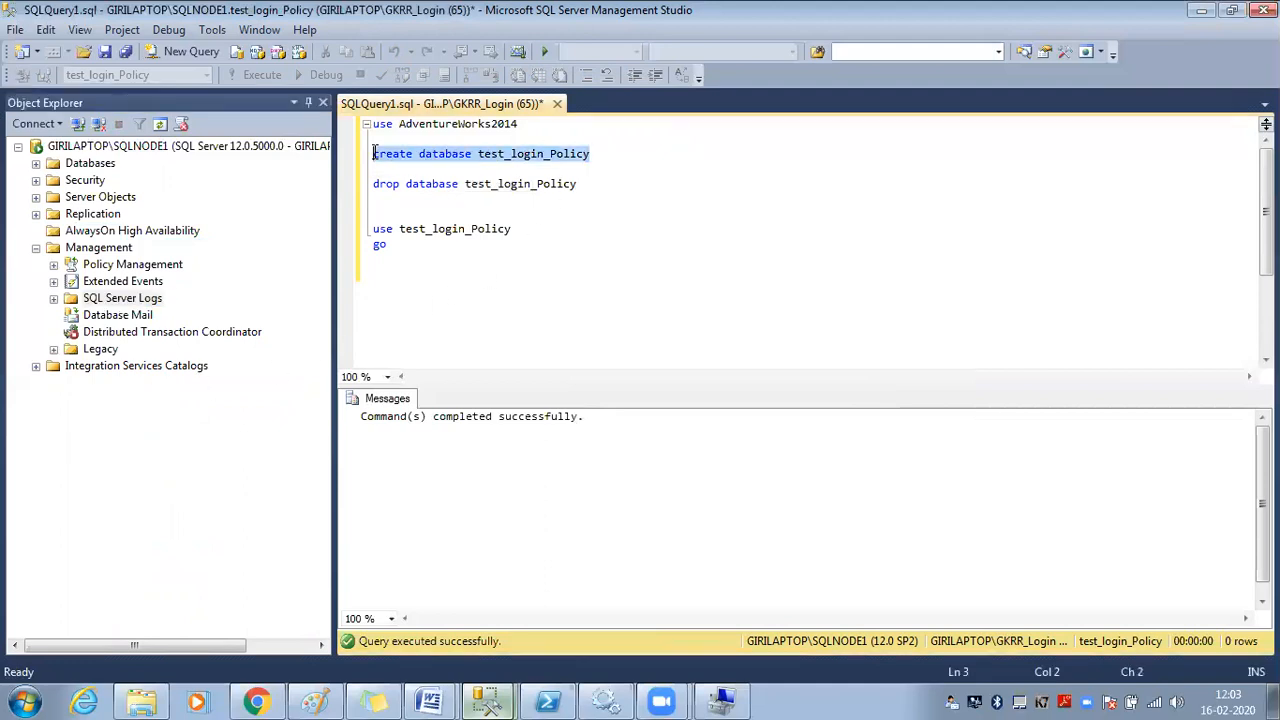
click(184, 147)
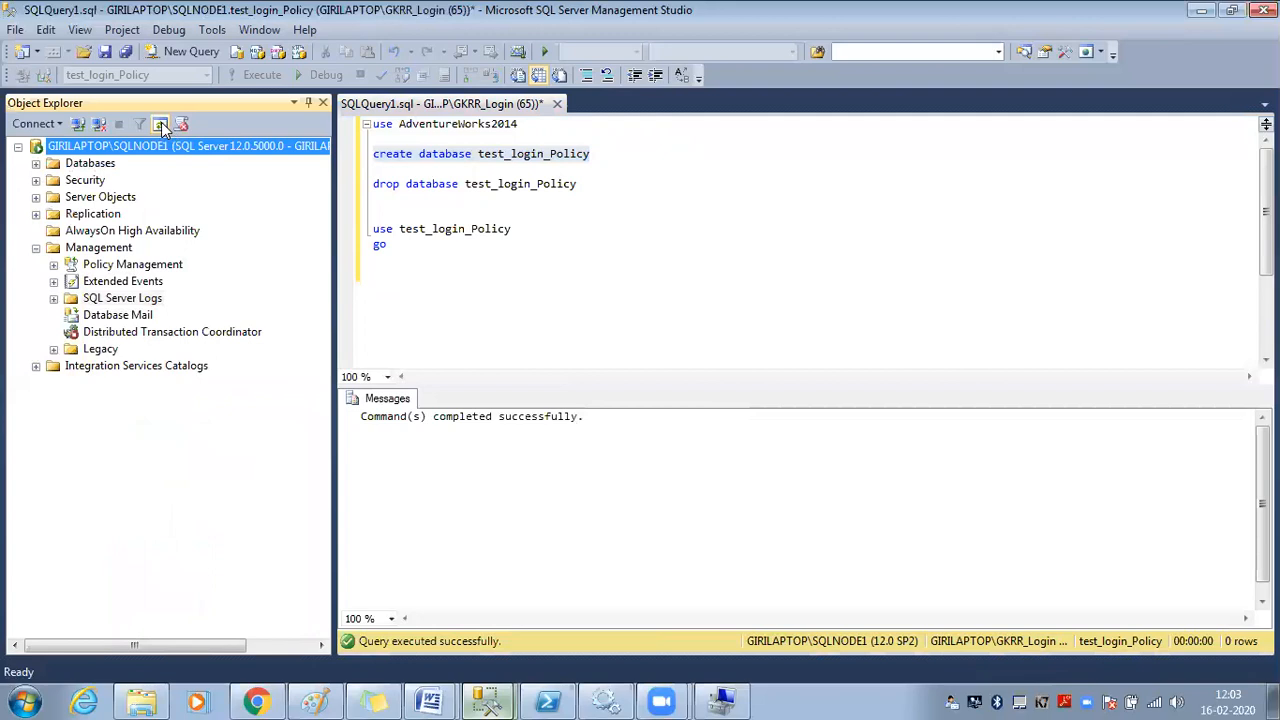
click(160, 124)
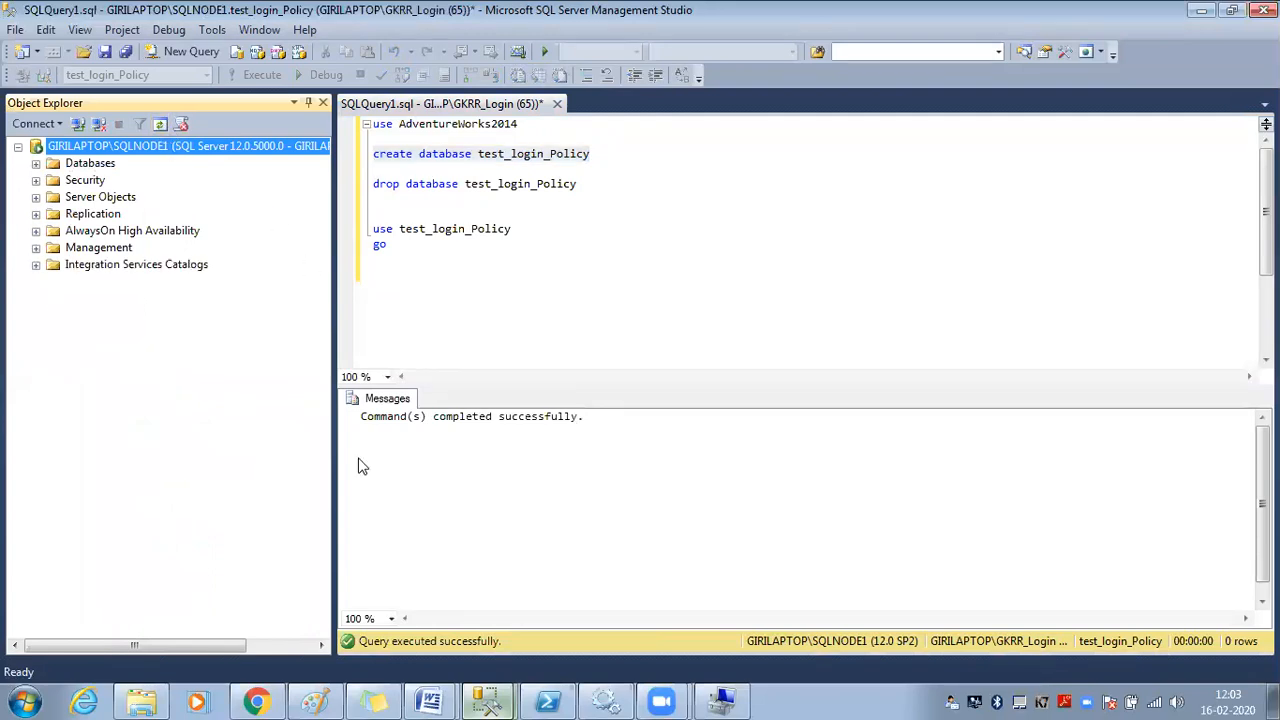
click(478, 700)
click(472, 627)
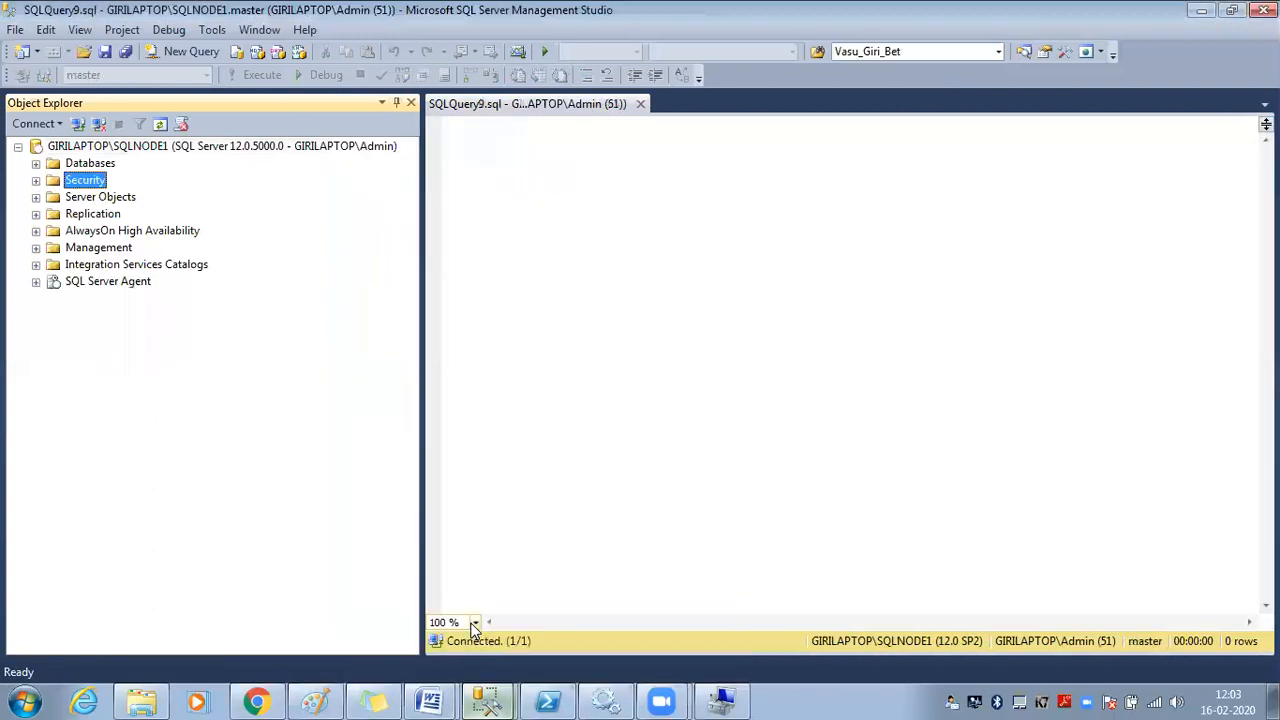
Tick serveradmin in GKRR_Login's Server Roles properties under Security > Logins and save
click(36, 181)
click(54, 197)
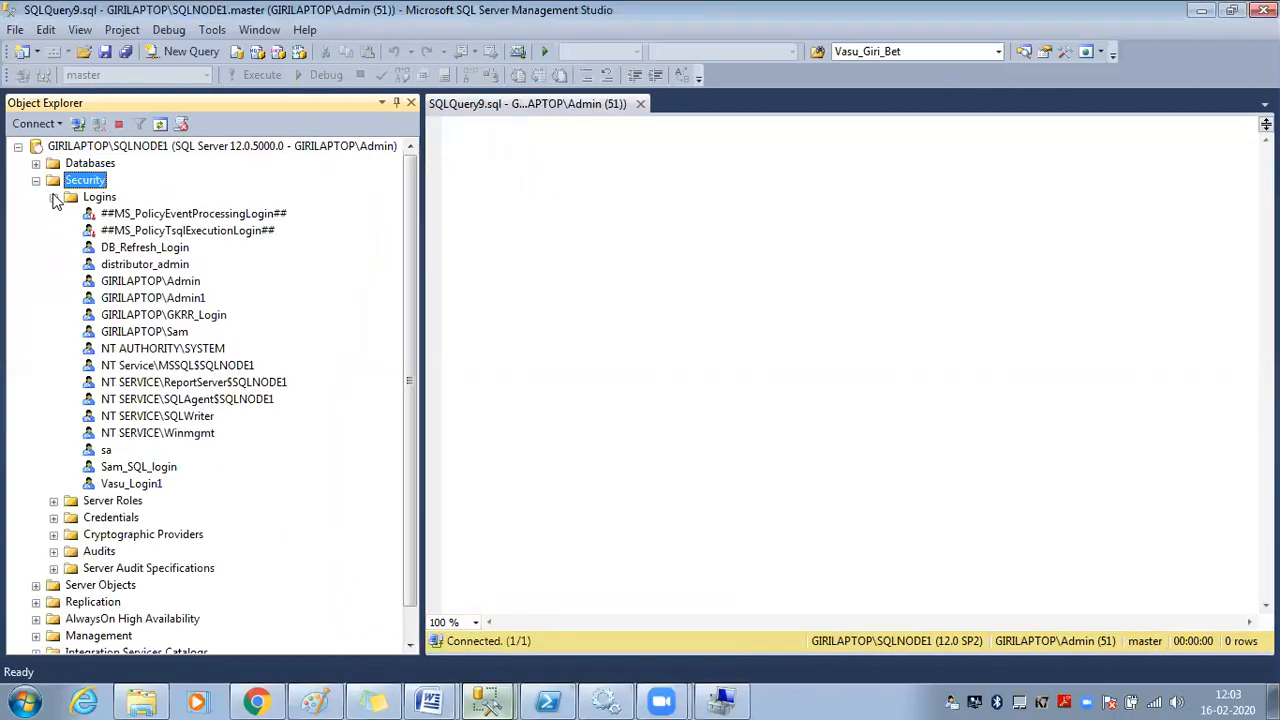
click(202, 315)
right_click(200, 314)
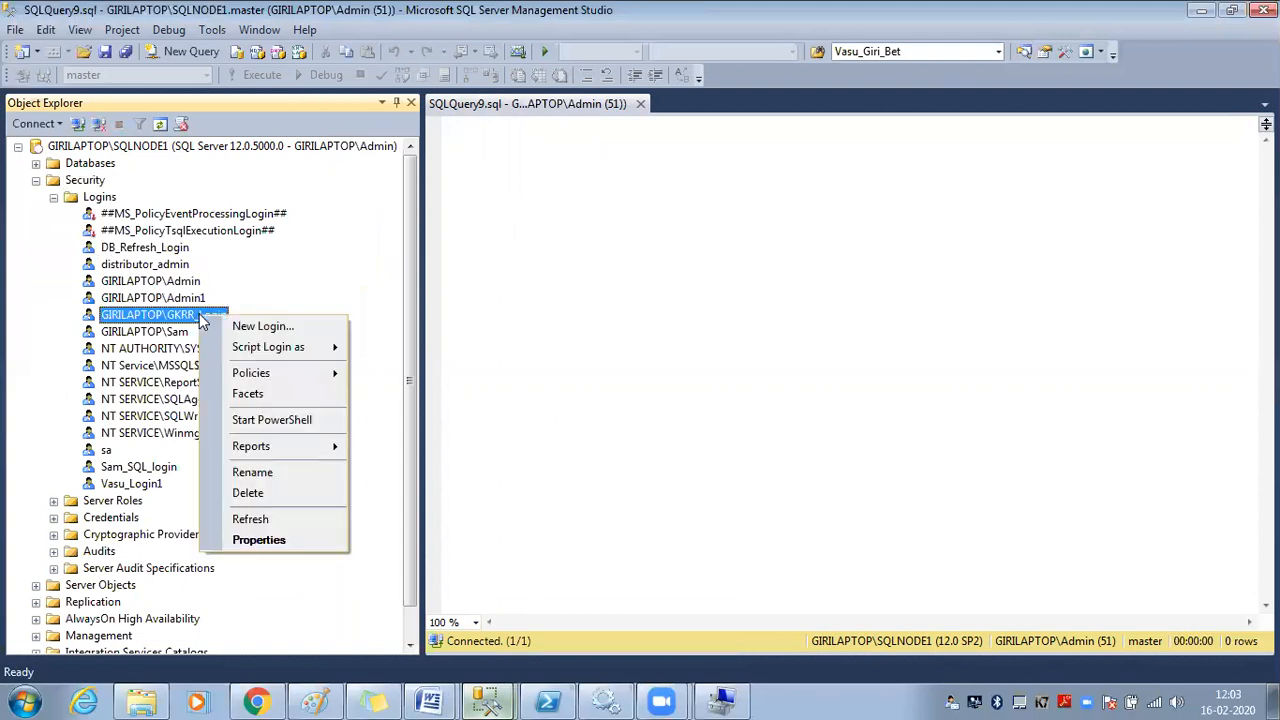
click(283, 539)
click(380, 117)
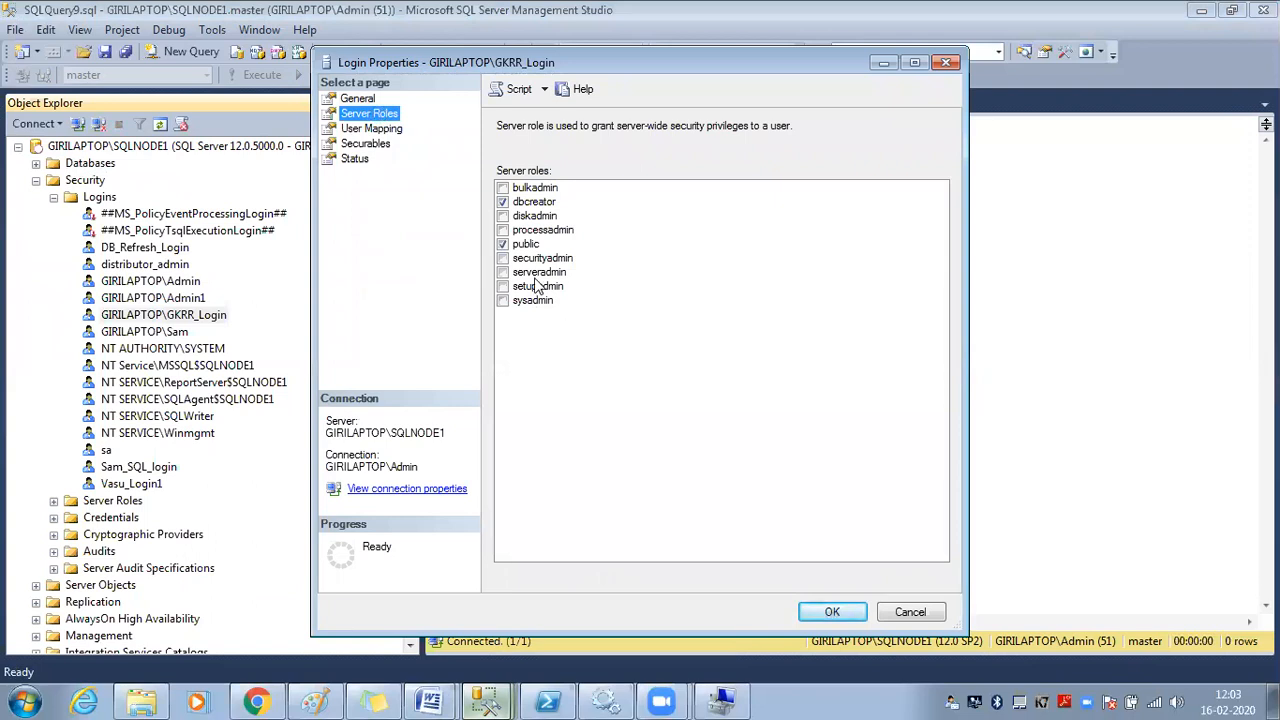
click(531, 274)
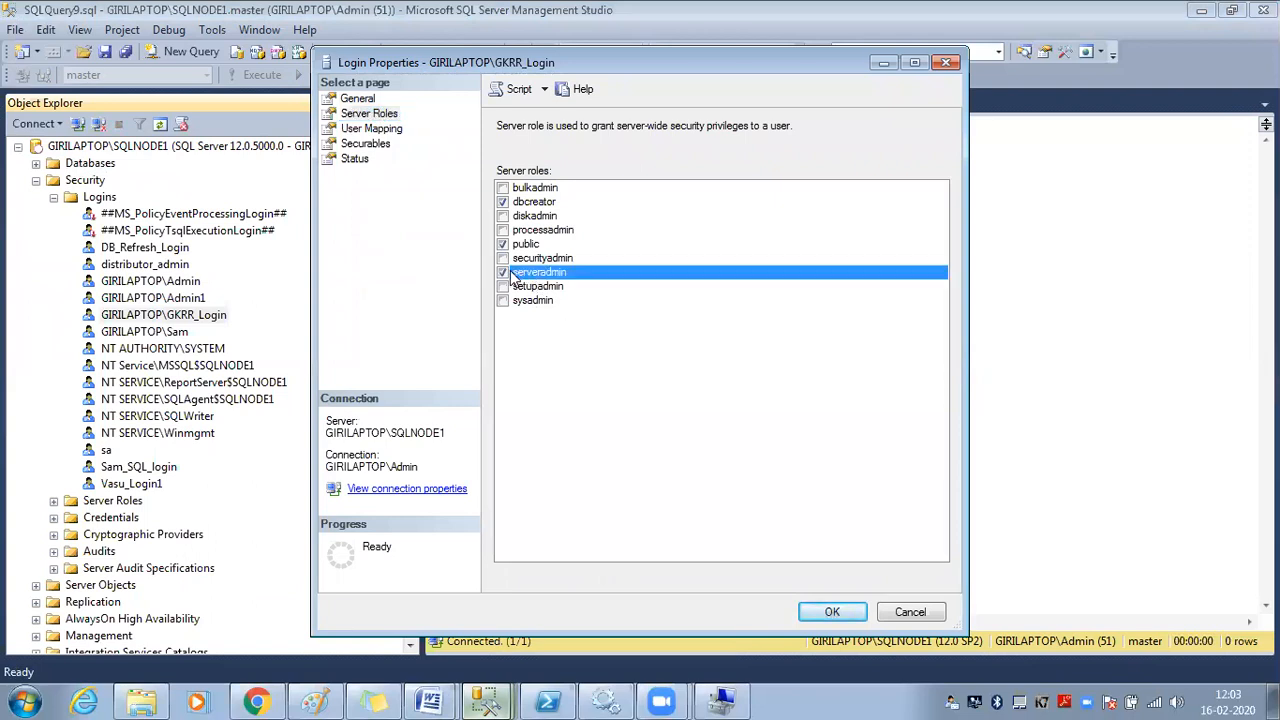
click(831, 611)
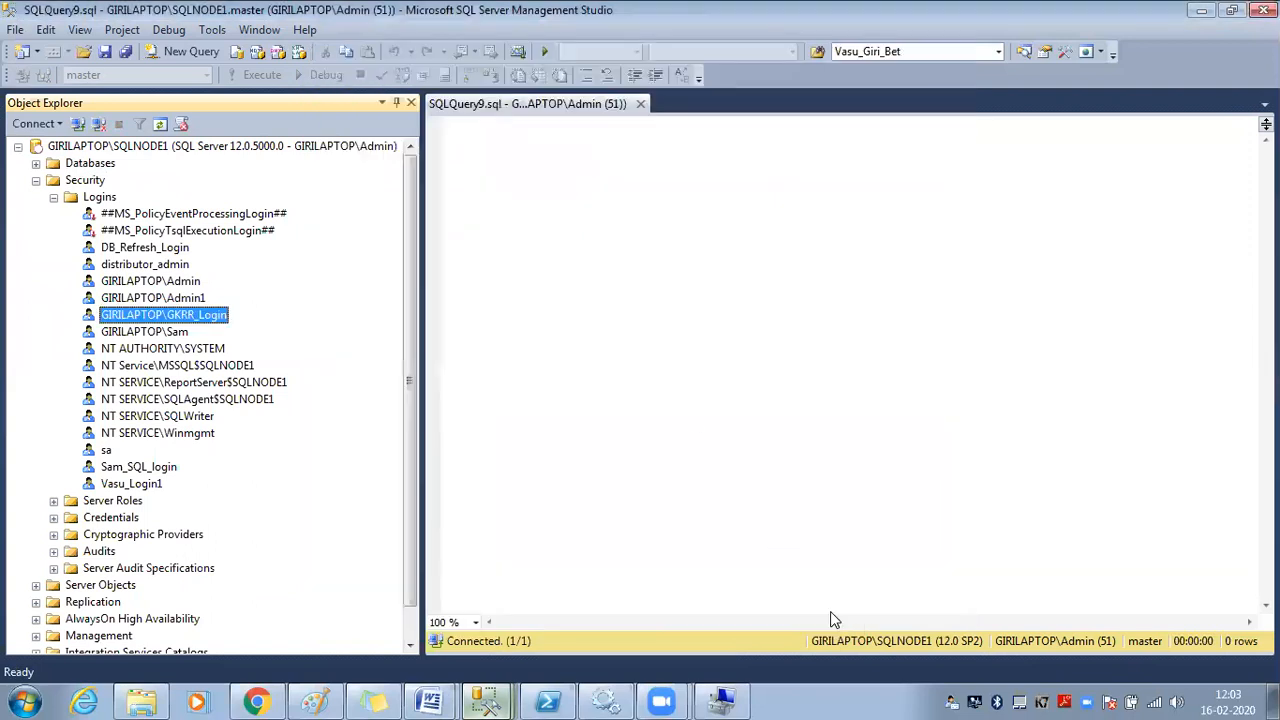
click(486, 698)
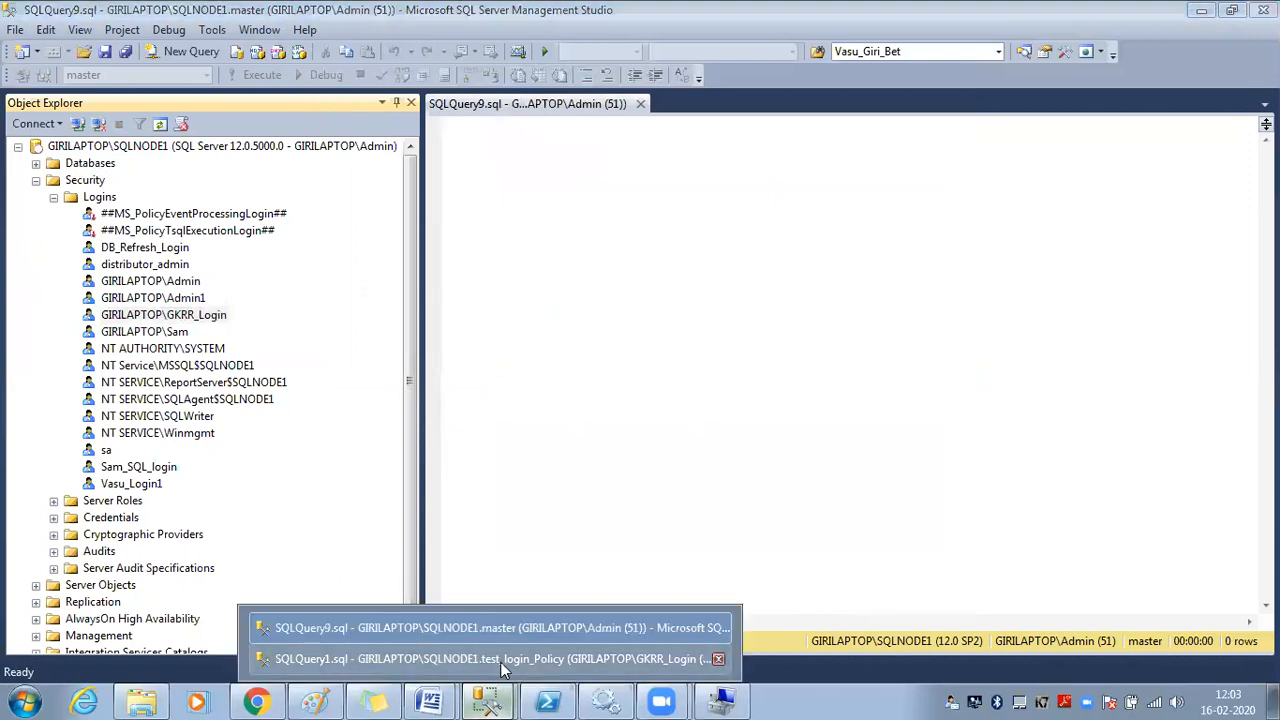
click(500, 656)
drag(333, 178, 448, 210)
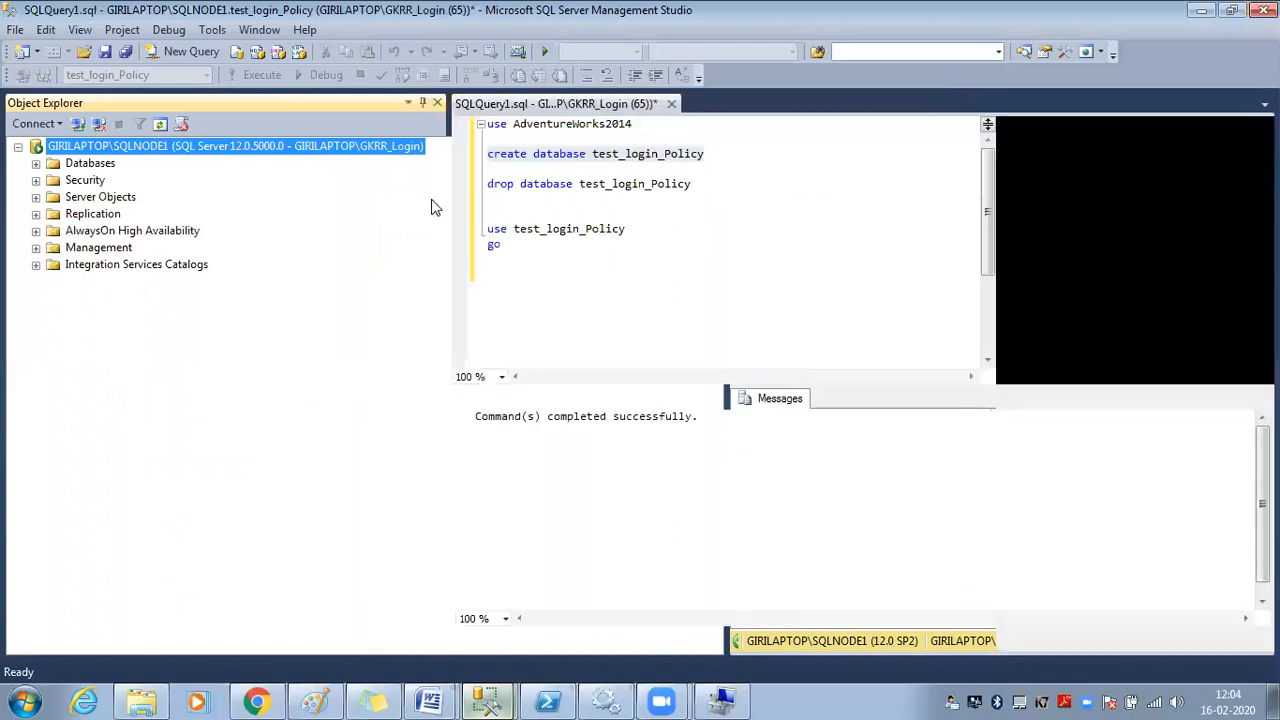
click(157, 131)
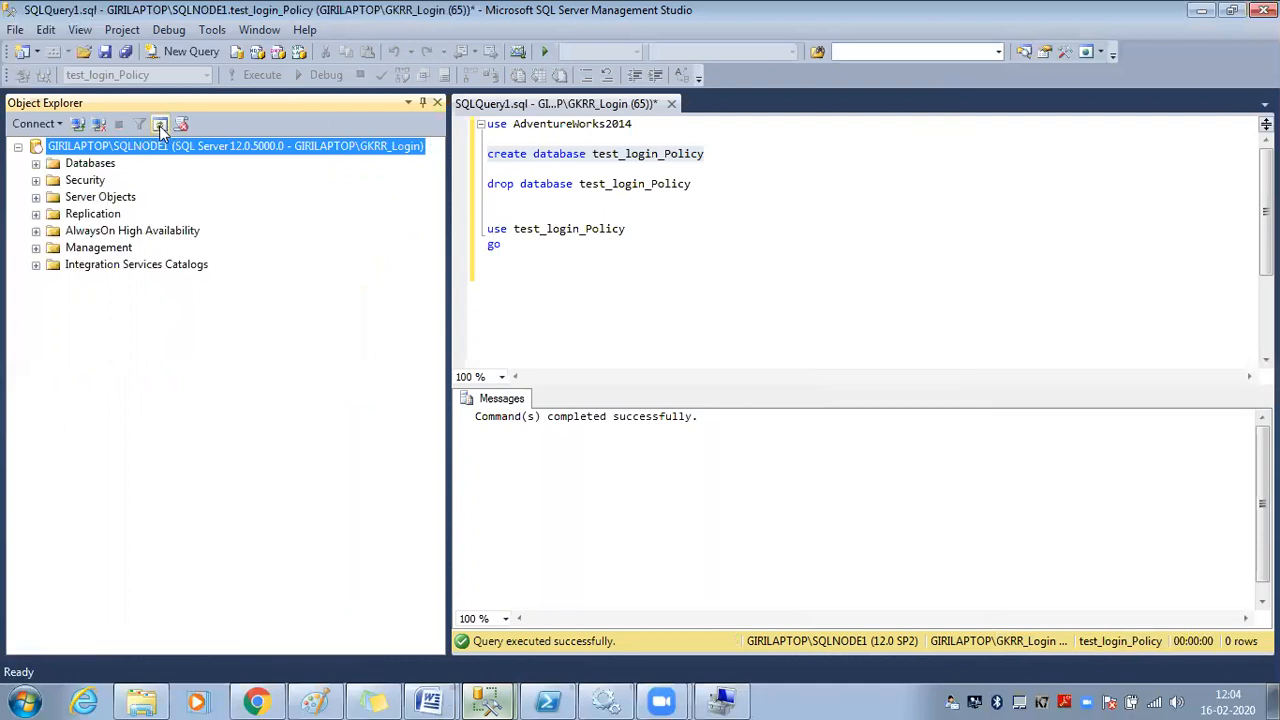
click(36, 247)
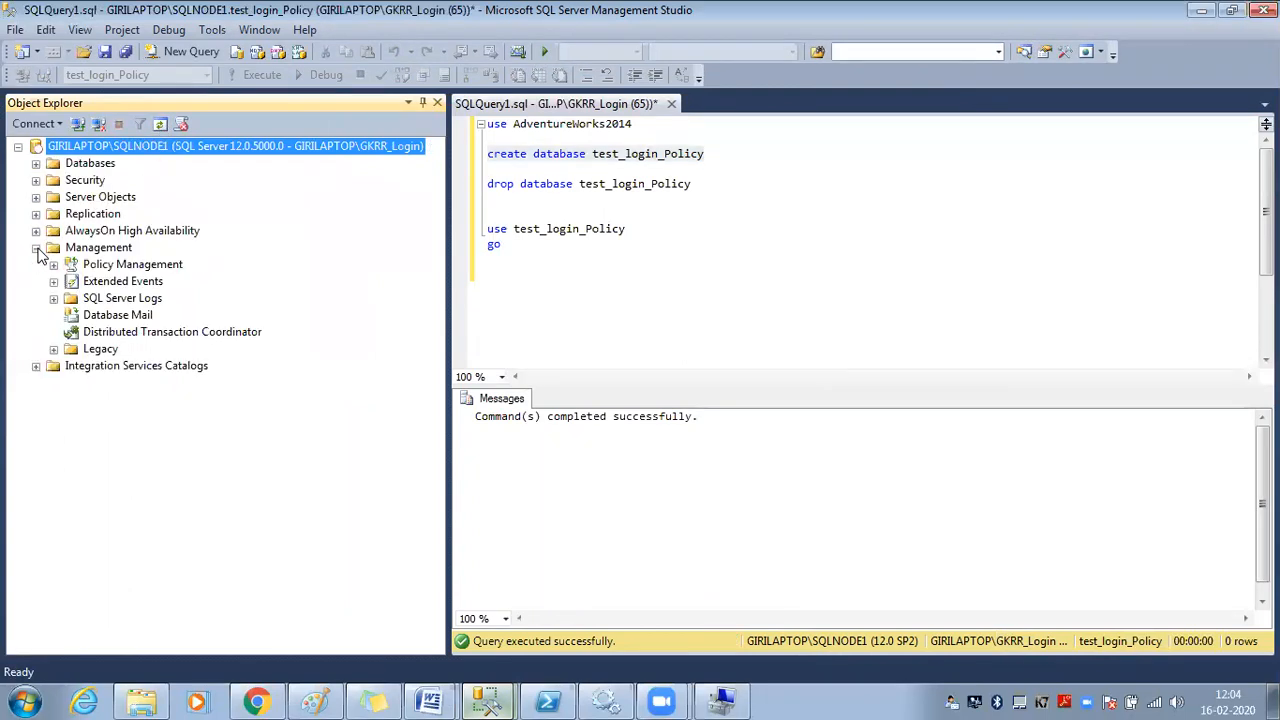
click(126, 298)
click(128, 314)
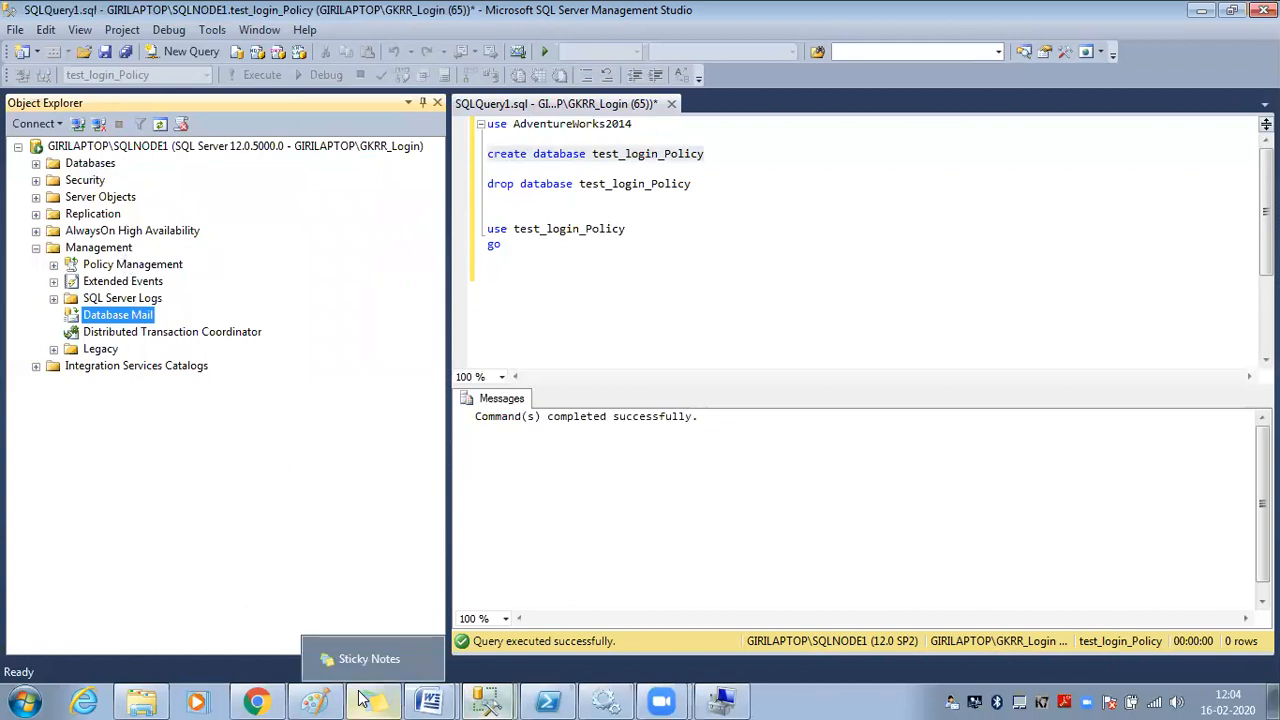
mouse_move(487, 700)
click(476, 628)
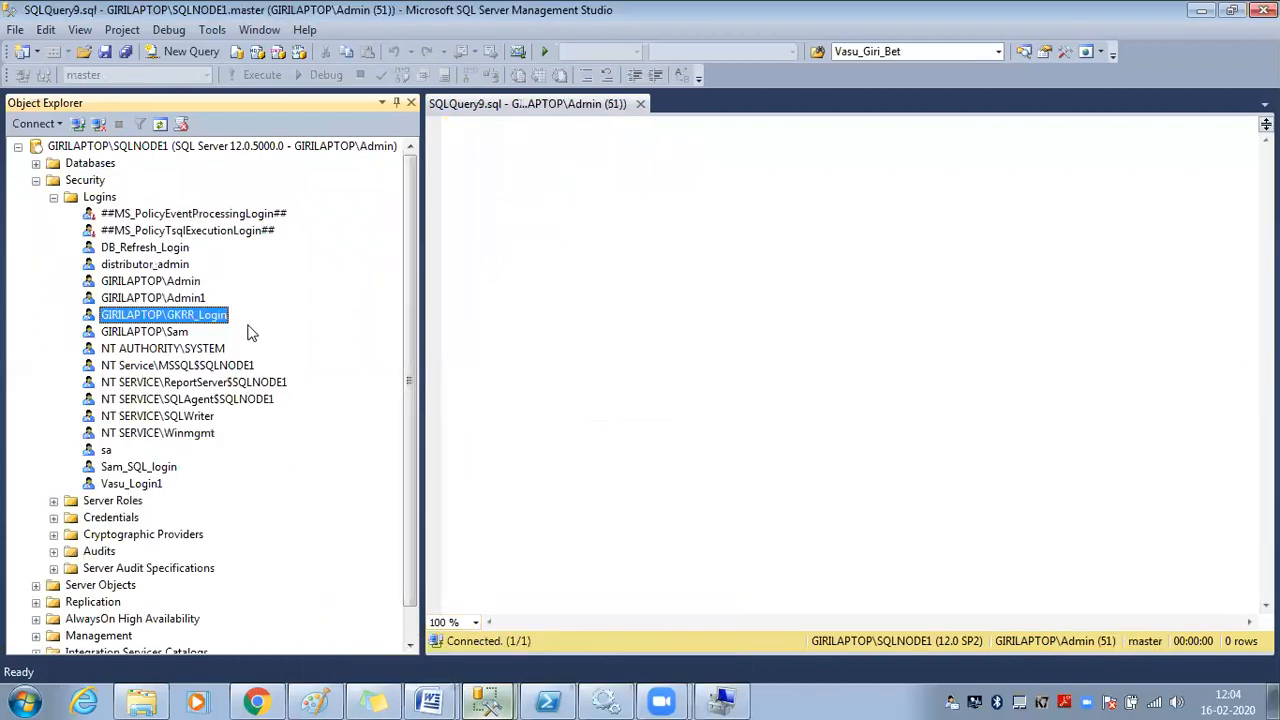
right_click(212, 325)
click(250, 545)
click(372, 114)
click(537, 305)
click(830, 612)
mouse_move(470, 700)
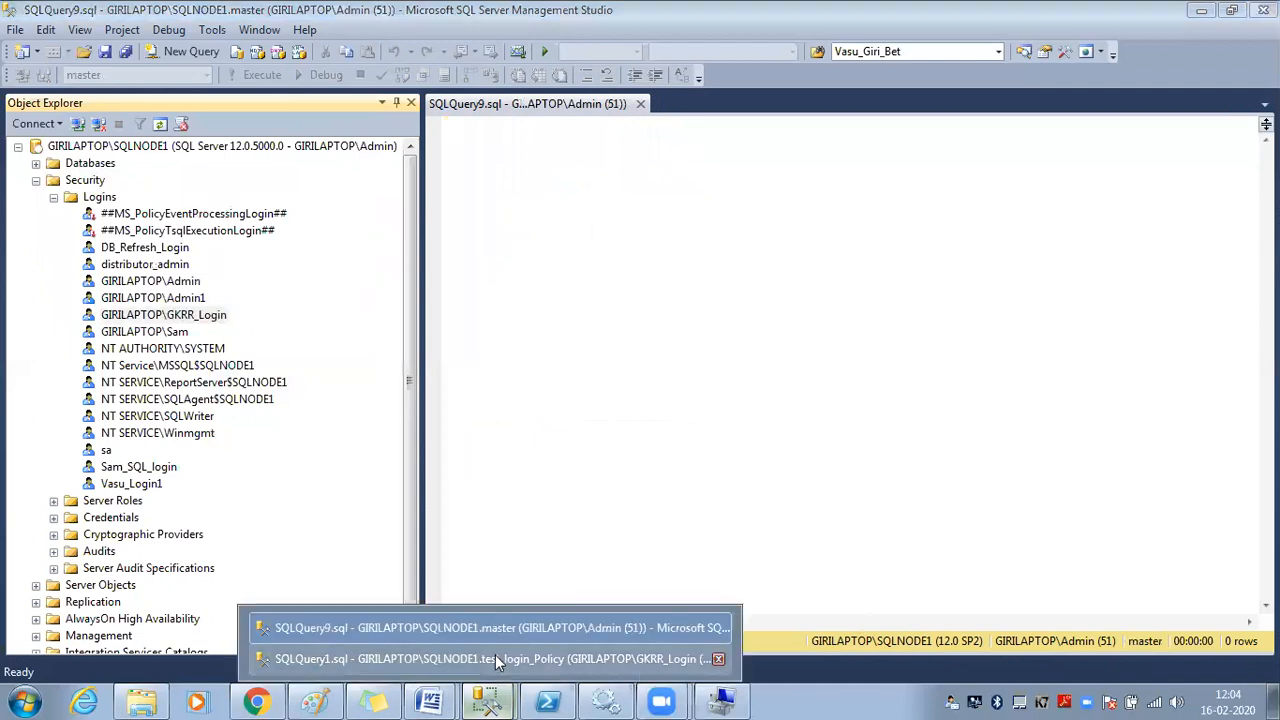
click(495, 654)
click(232, 148)
click(160, 124)
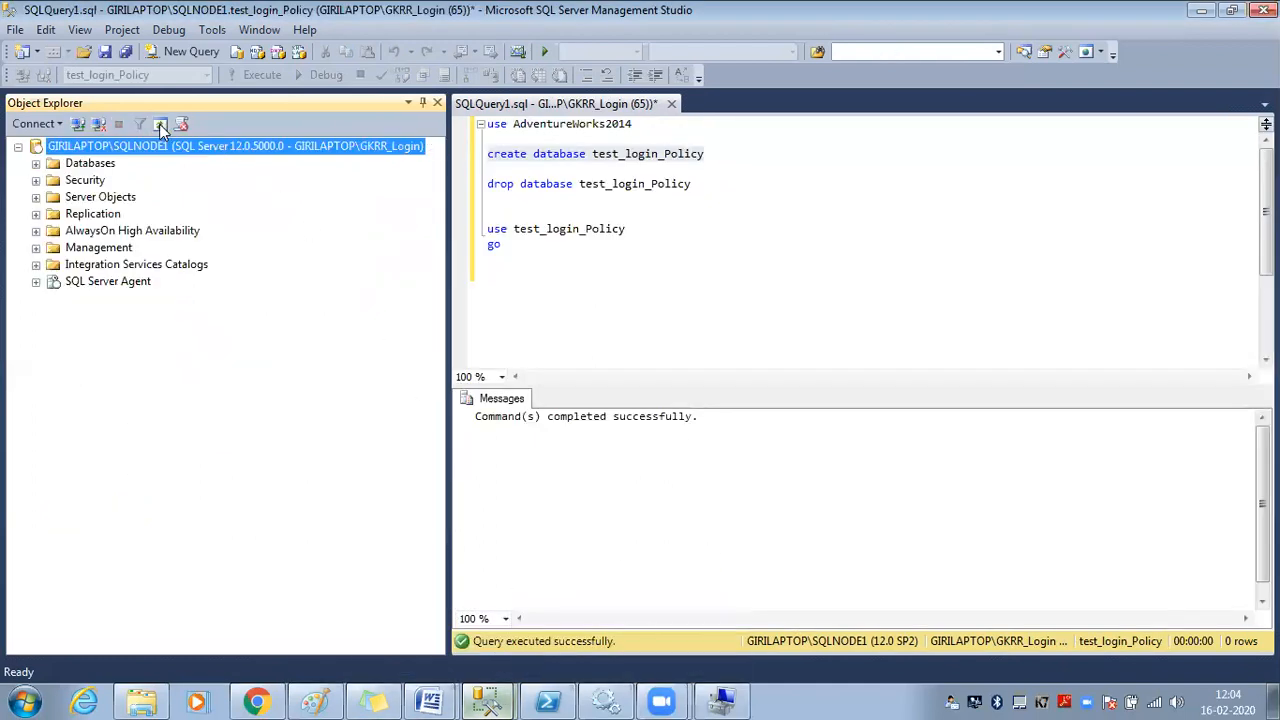
click(133, 287)
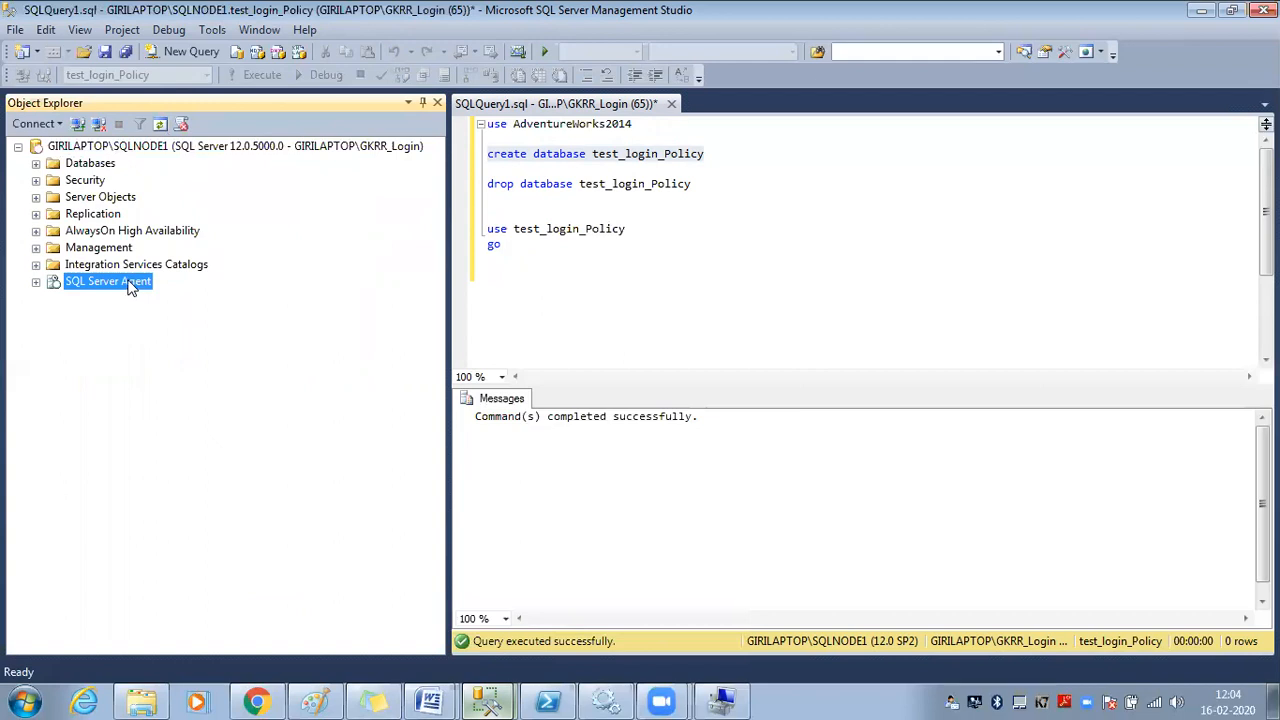
double_click(105, 248)
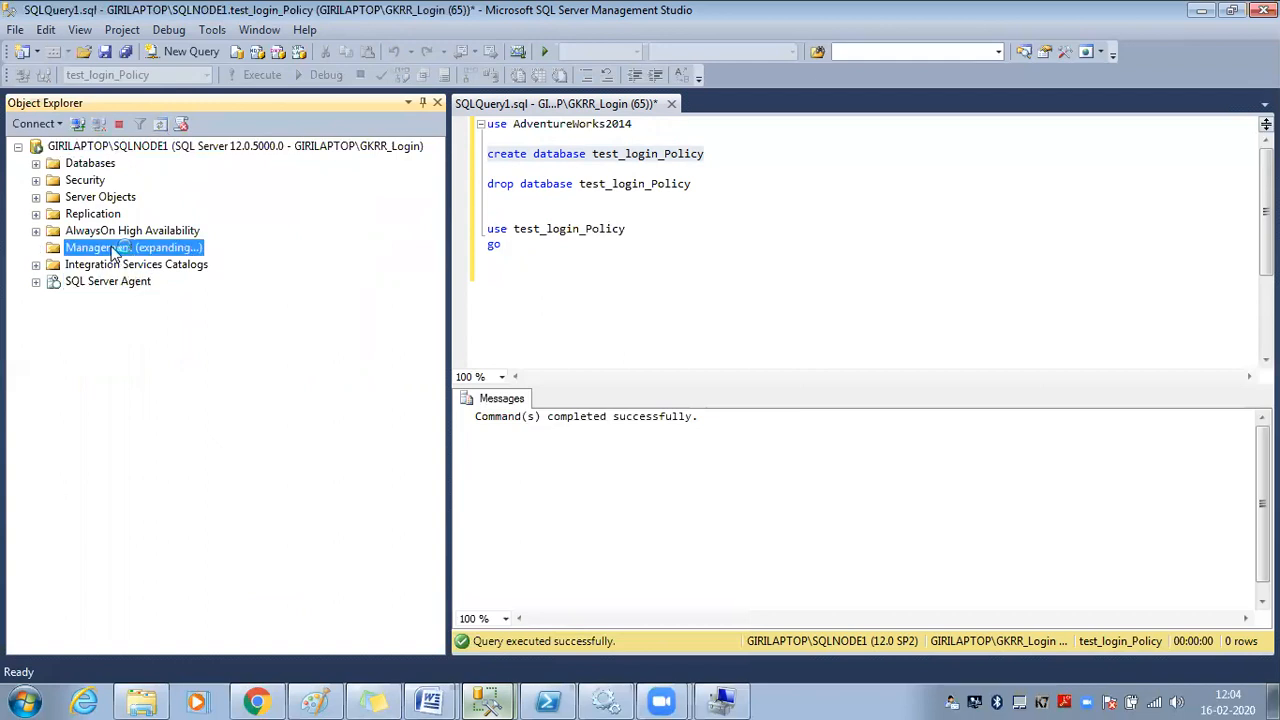
double_click(142, 349)
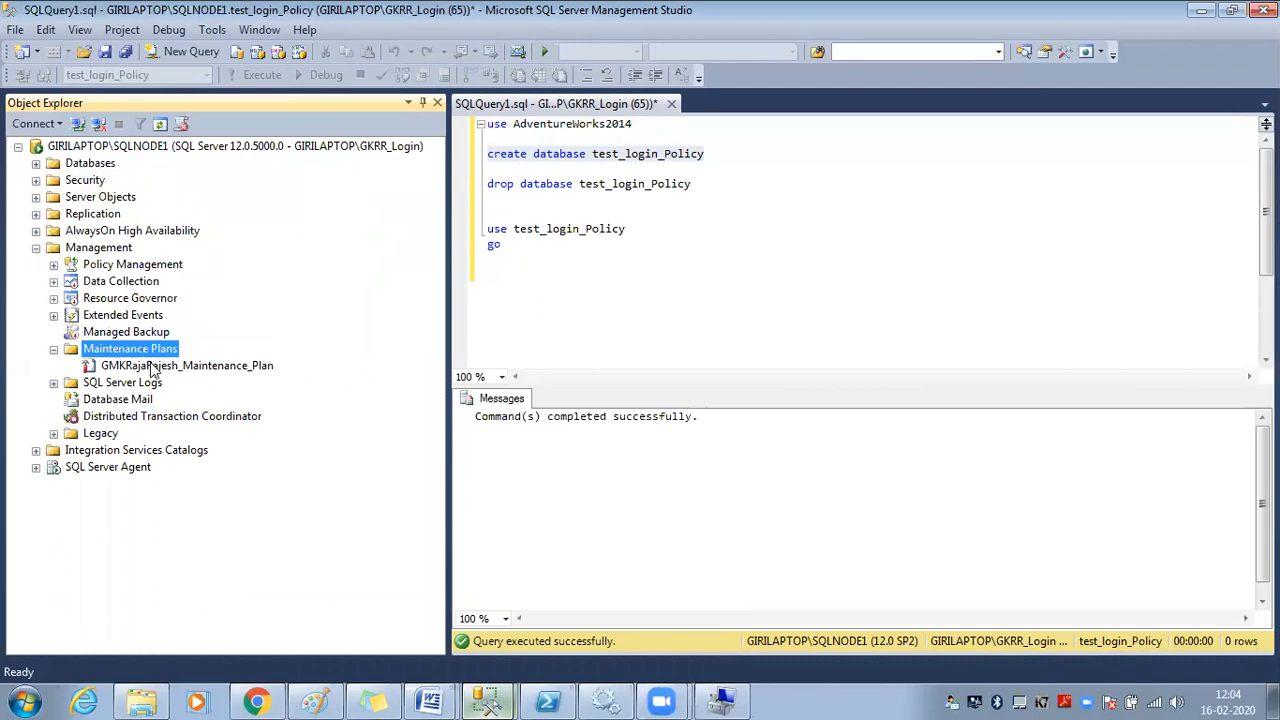
click(152, 367)
right_click(152, 367)
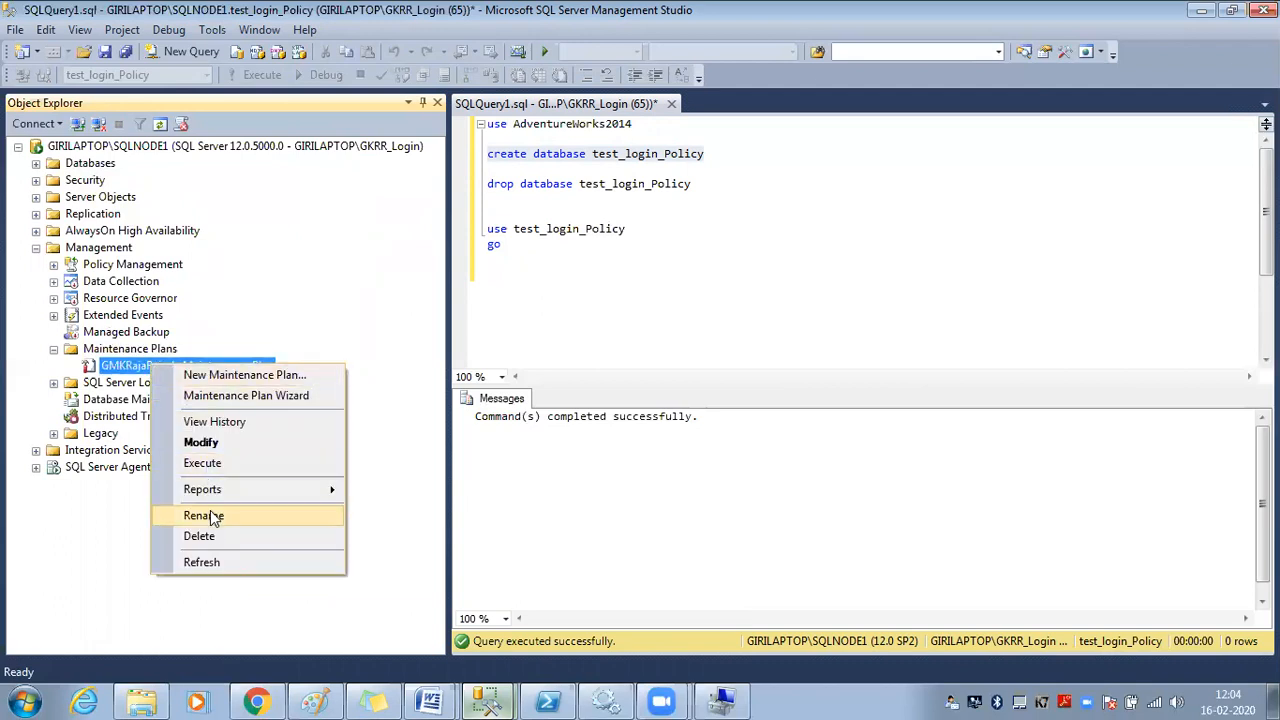
click(124, 366)
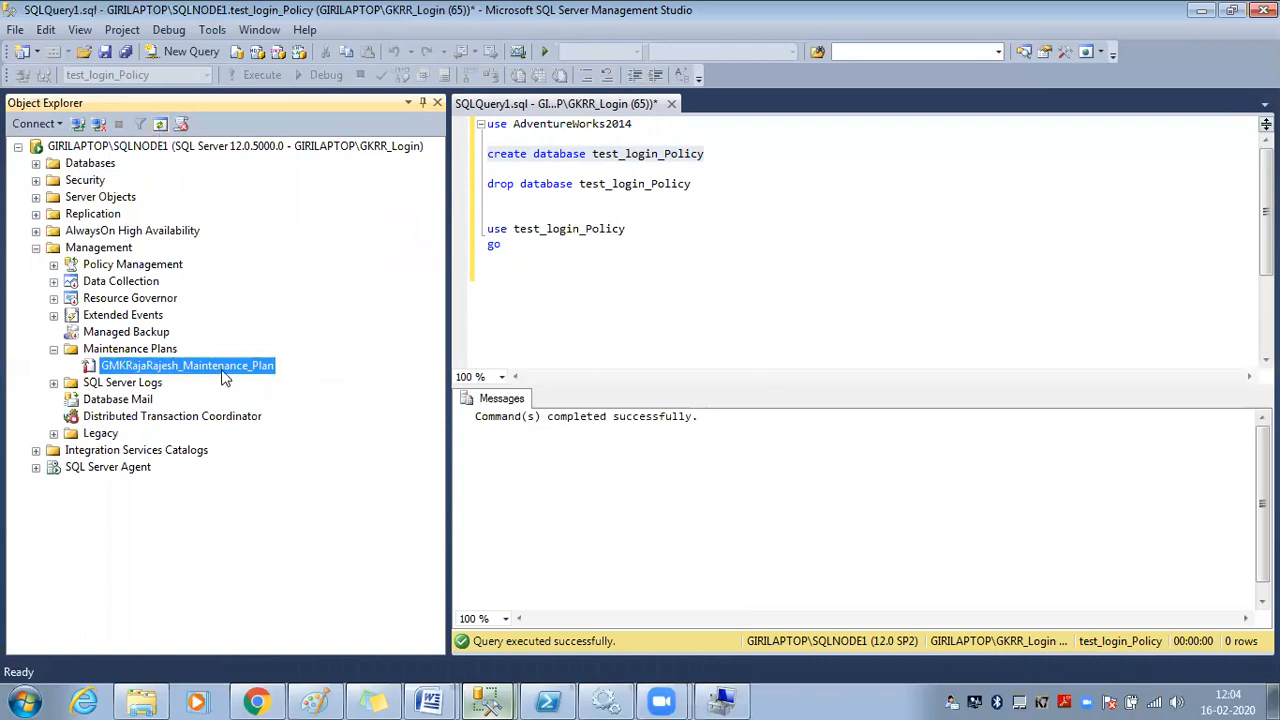
click(485, 700)
click(463, 628)
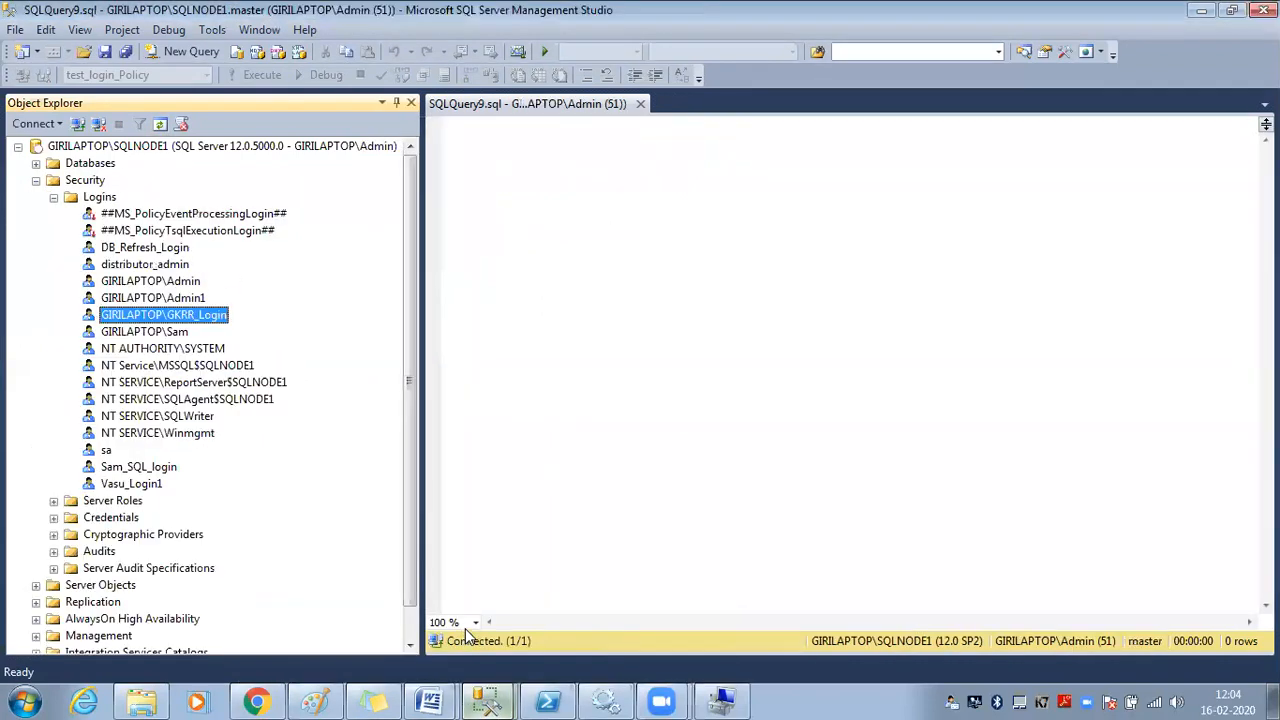
Untick sysadmin in GKRR_Login's Server Roles properties and save with OK
right_click(200, 318)
click(300, 537)
click(369, 113)
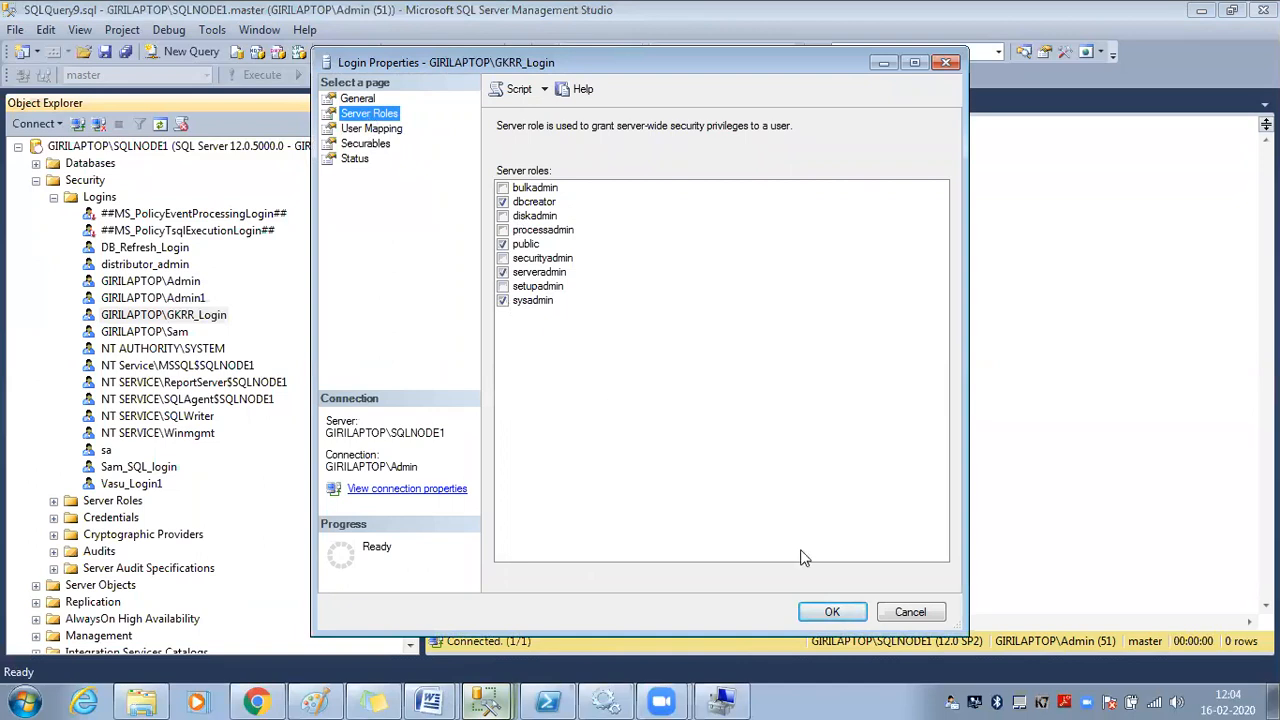
click(915, 611)
right_click(210, 318)
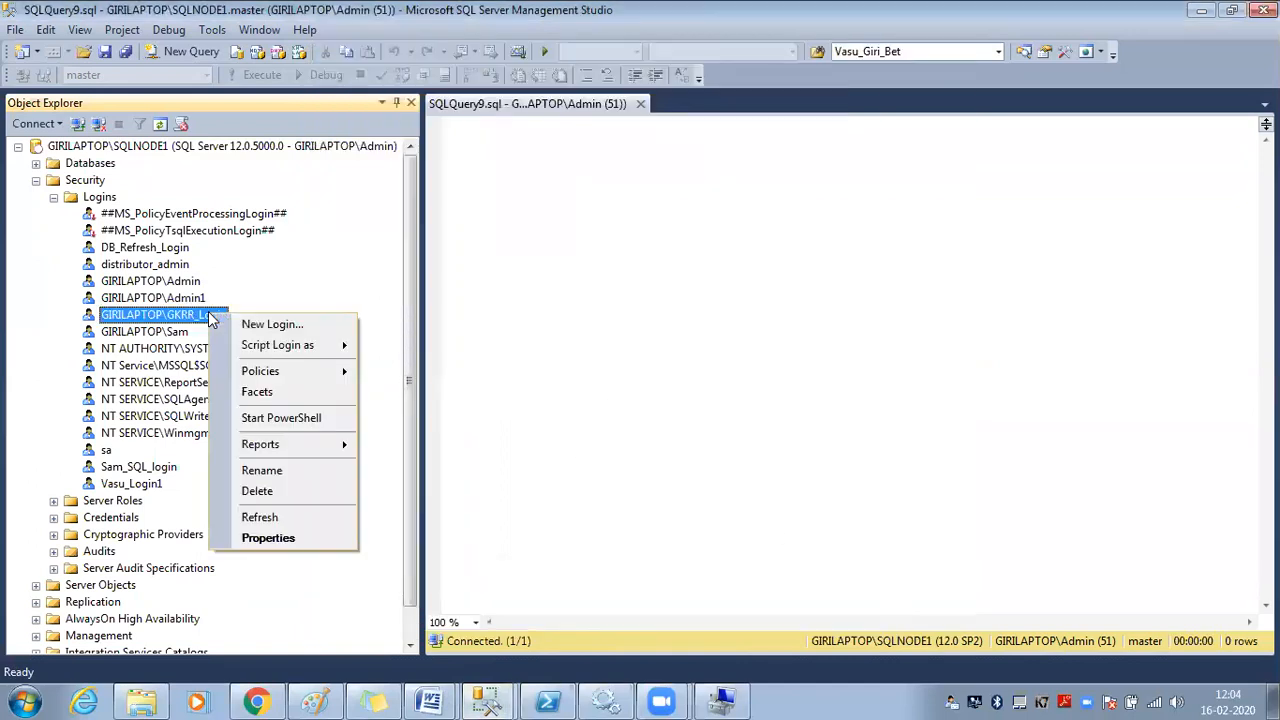
click(265, 536)
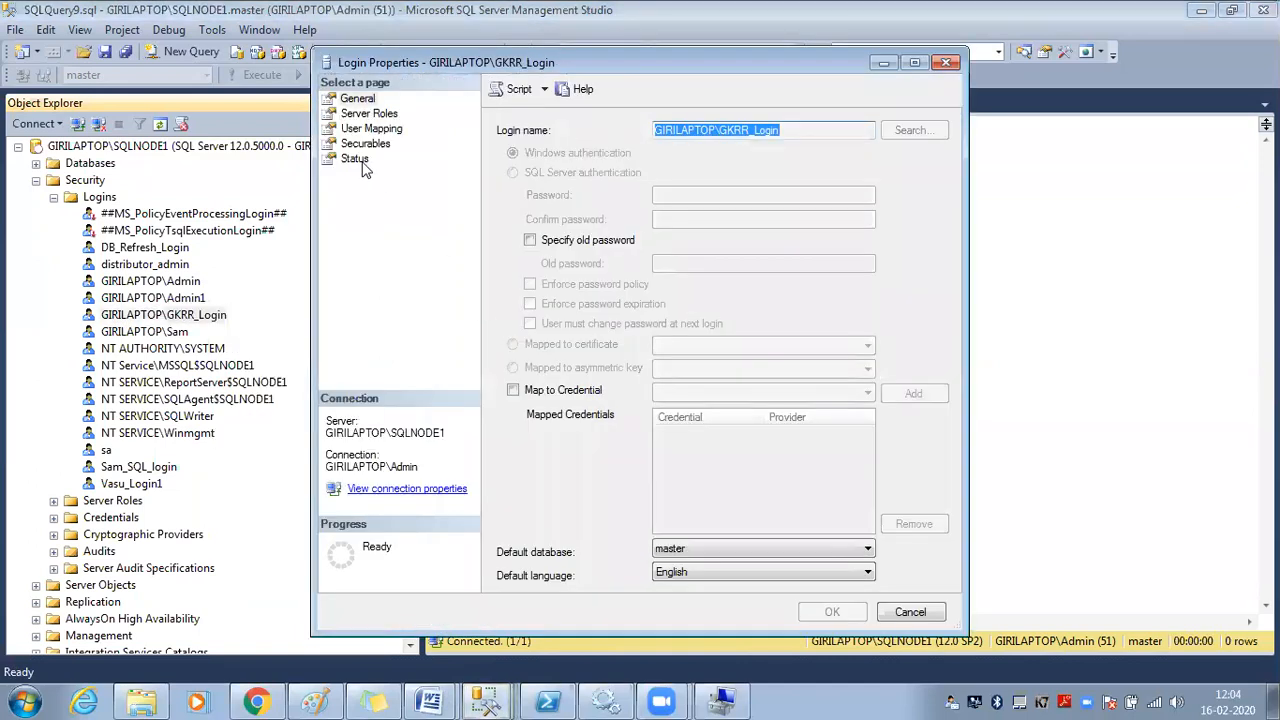
click(369, 114)
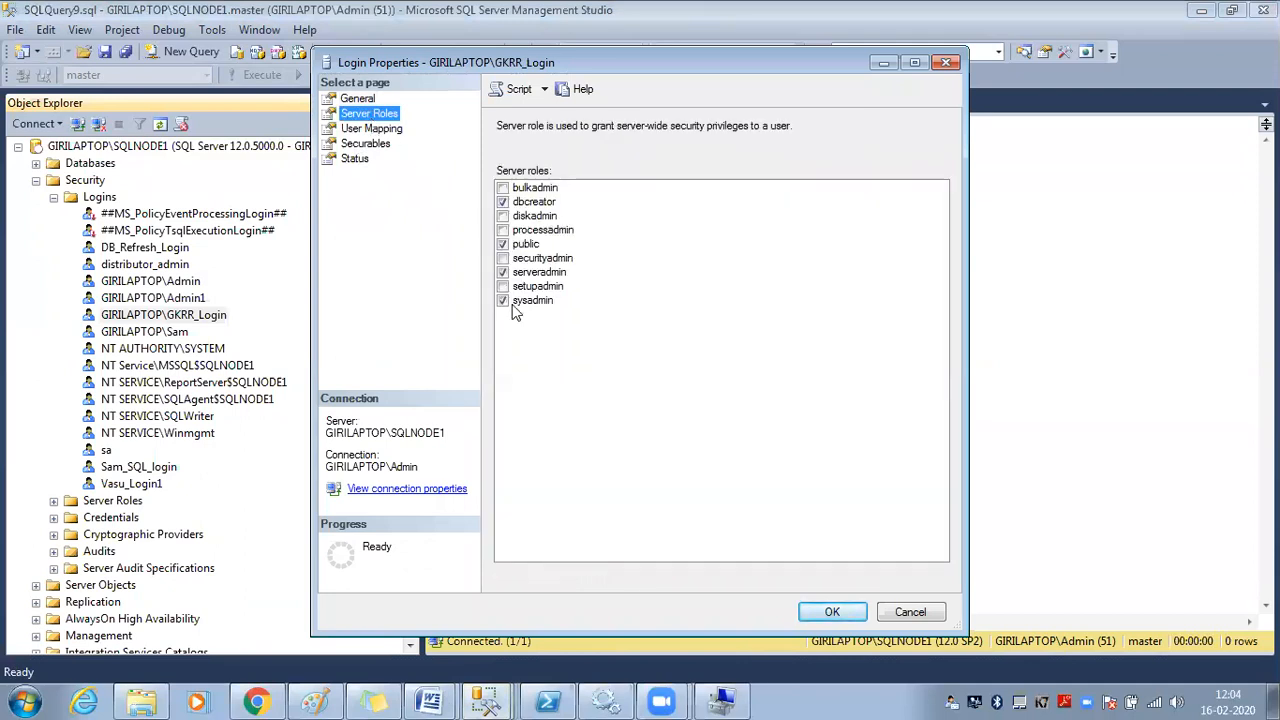
click(504, 300)
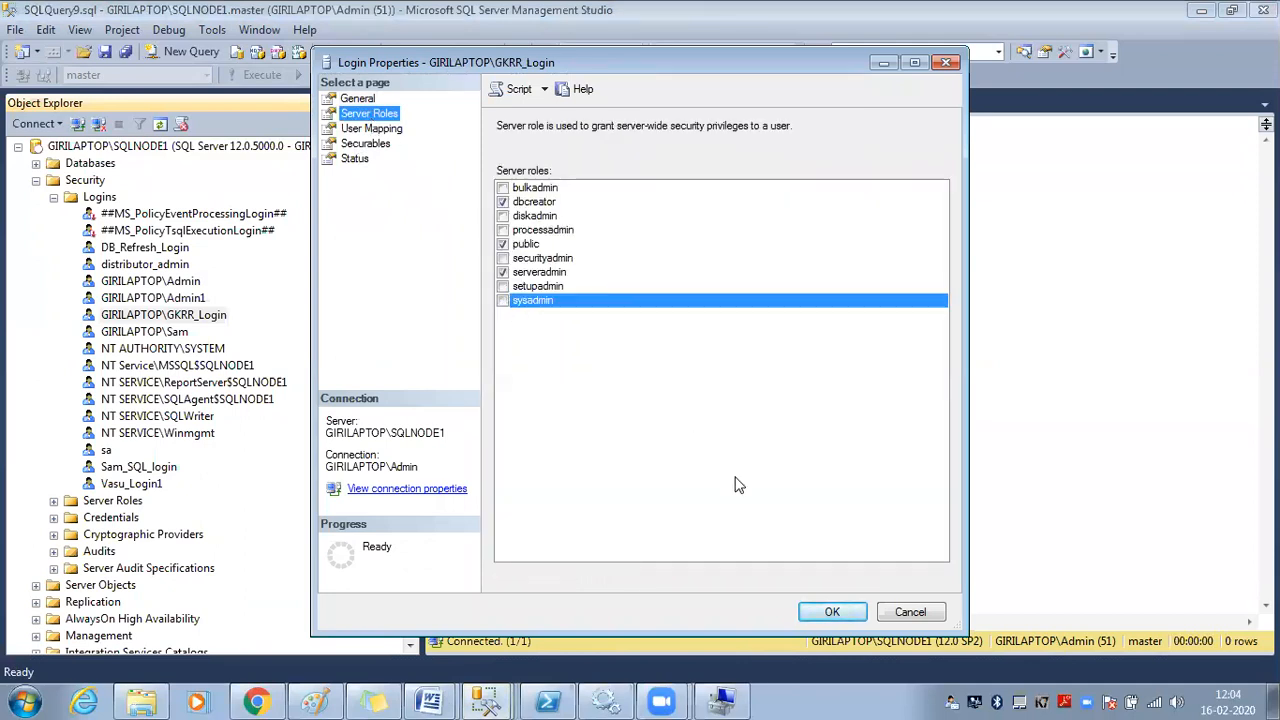
click(828, 611)
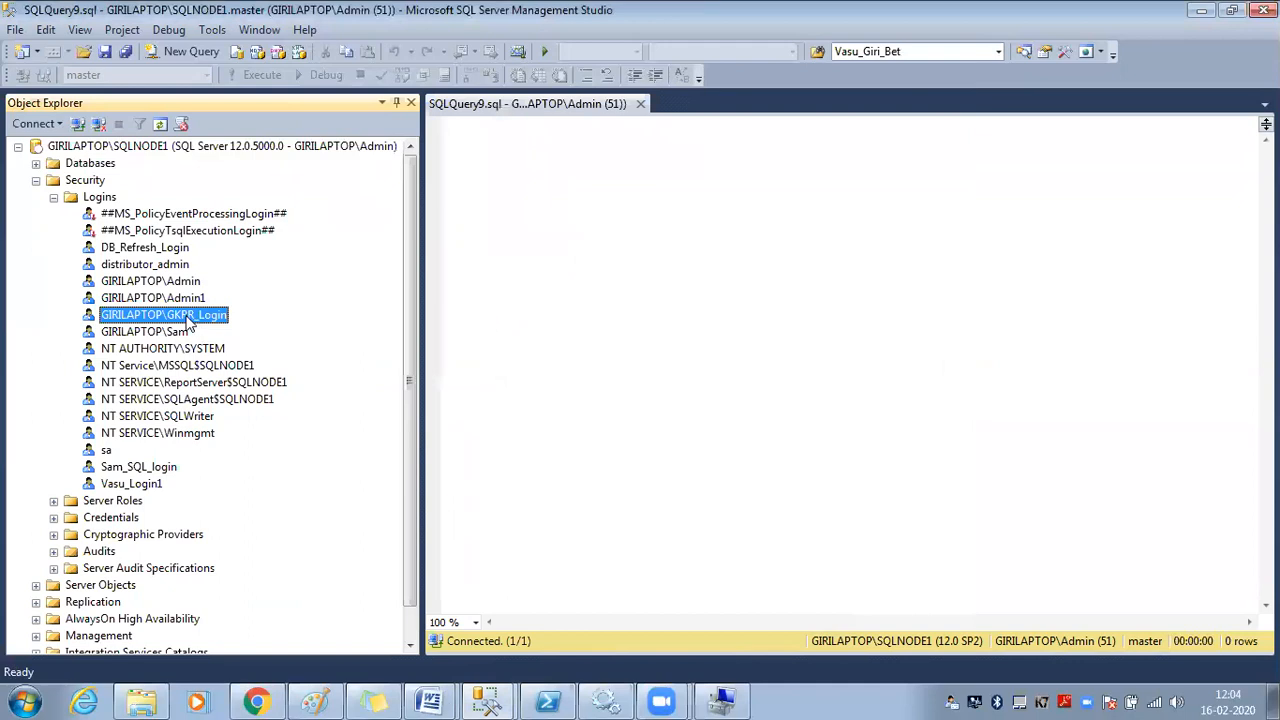
In GKRR_Login's SQLQuery1 session, refresh the server and check what Management still shows
click(488, 700)
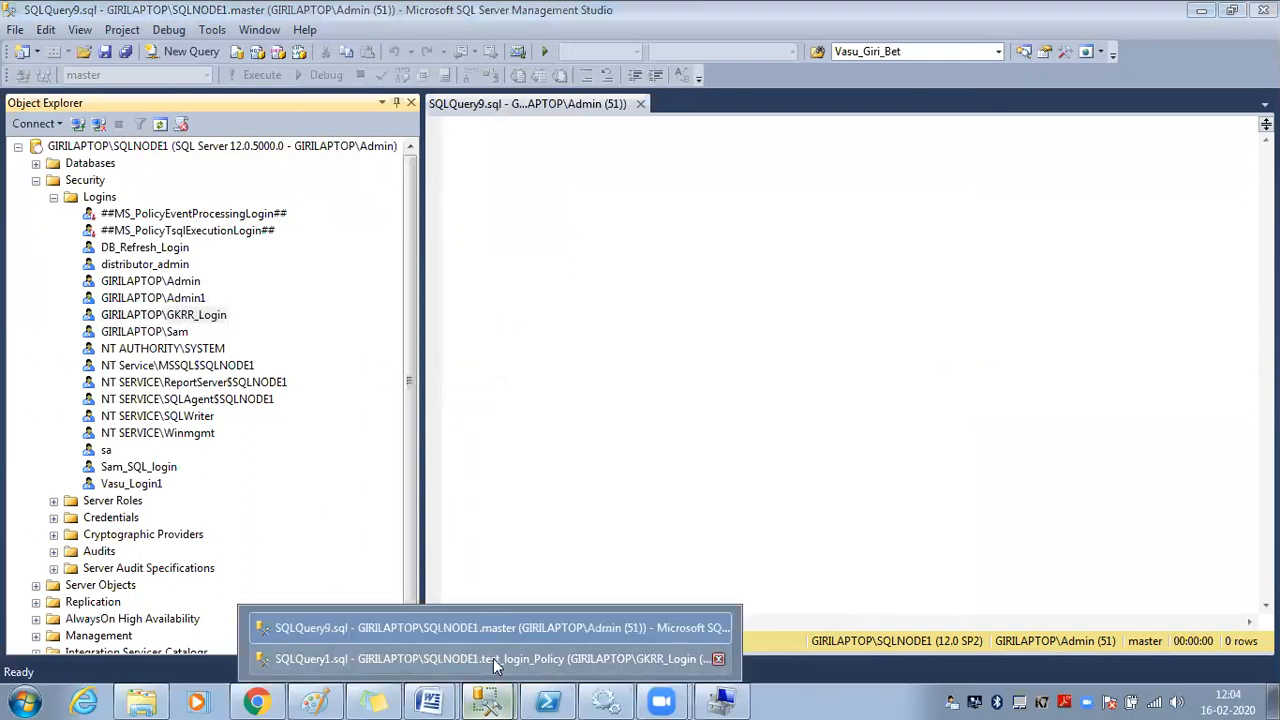
click(493, 658)
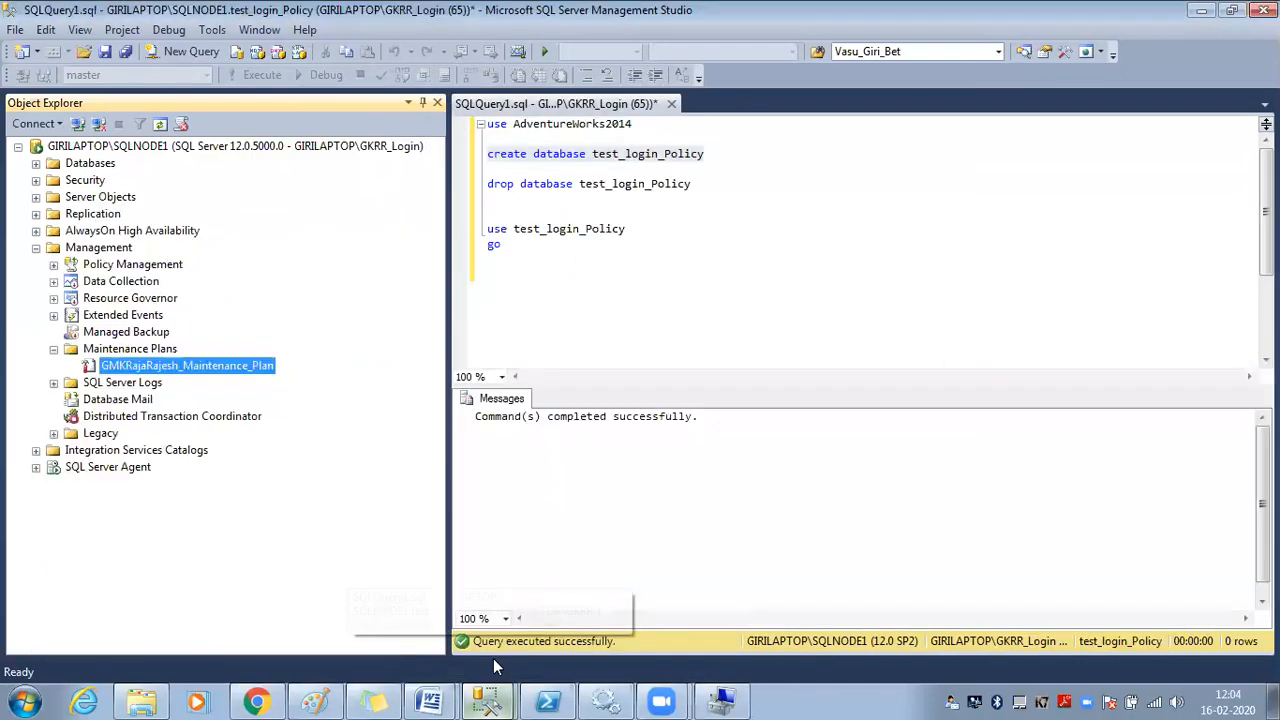
click(272, 147)
click(165, 129)
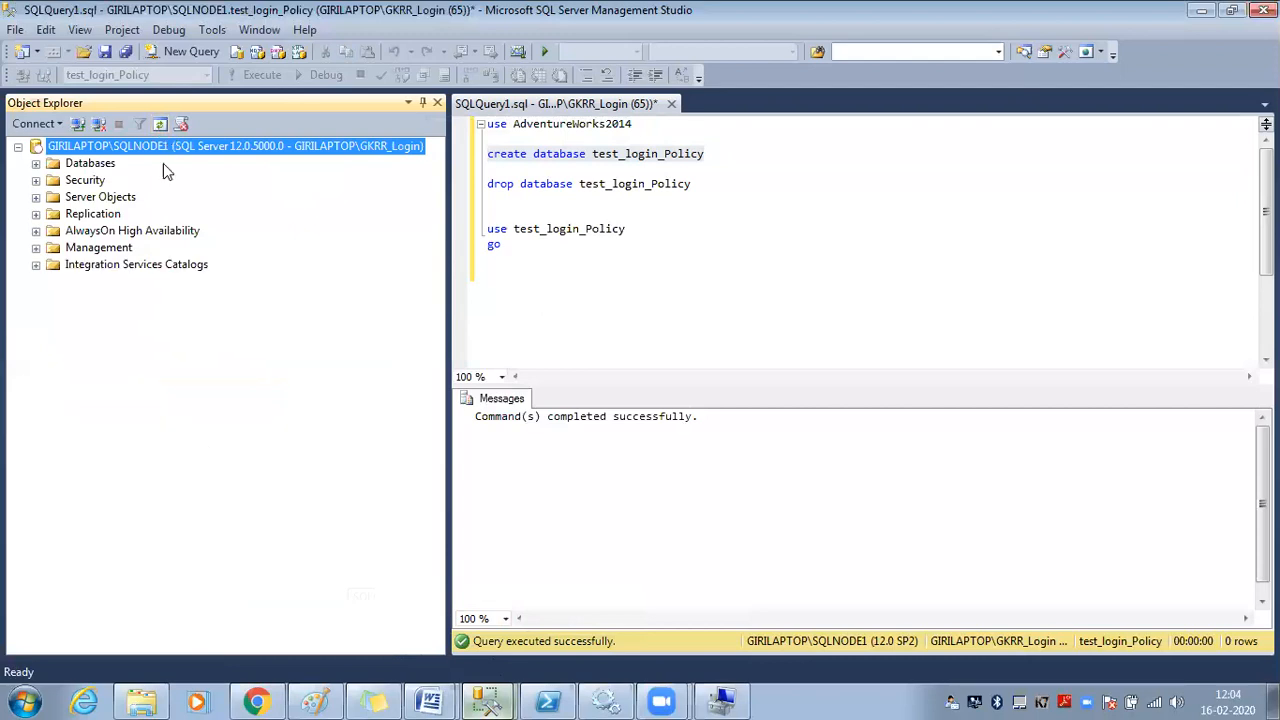
double_click(125, 250)
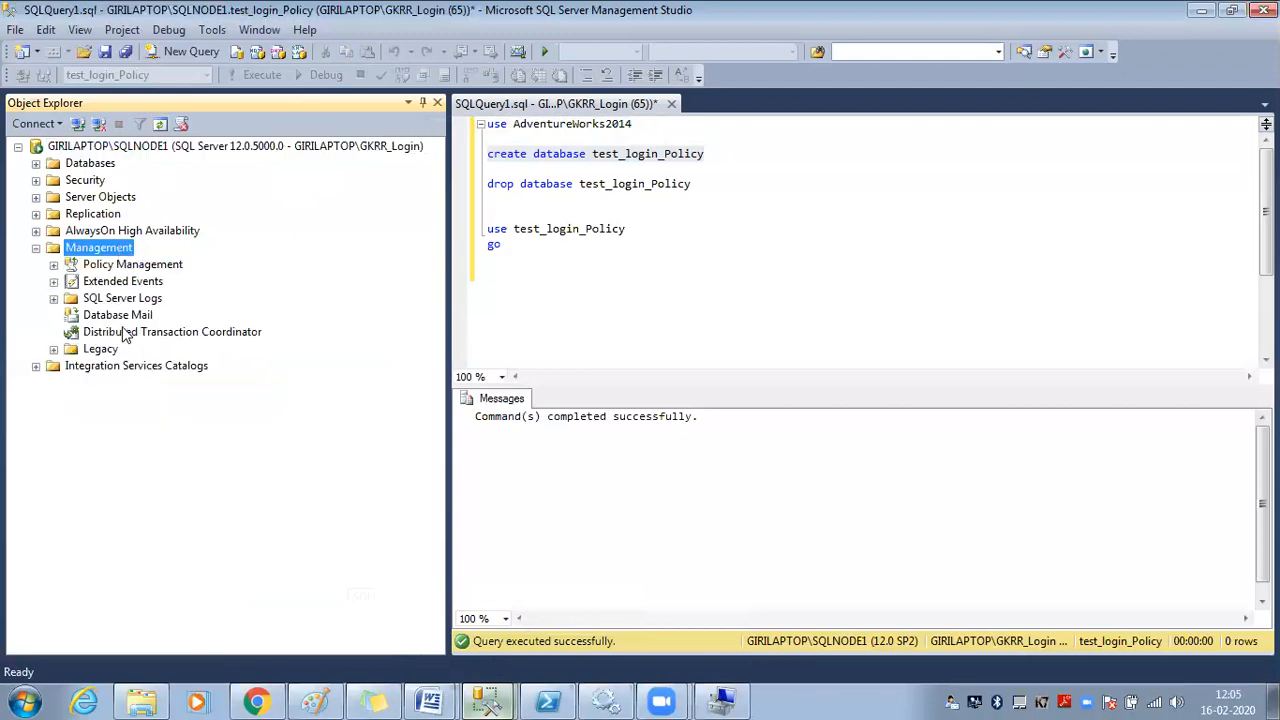
click(36, 247)
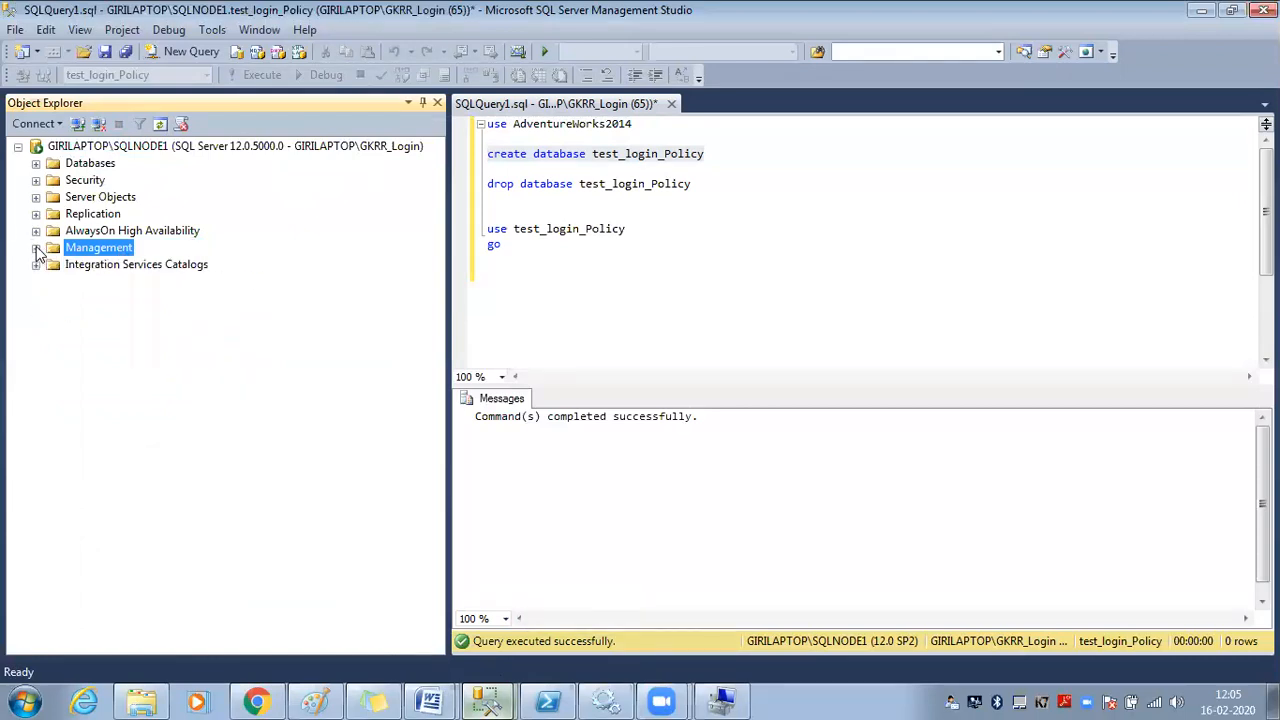
In the Admin SQLQuery9 session, collapse Security and expand Databases, then bring Paint forward
click(486, 701)
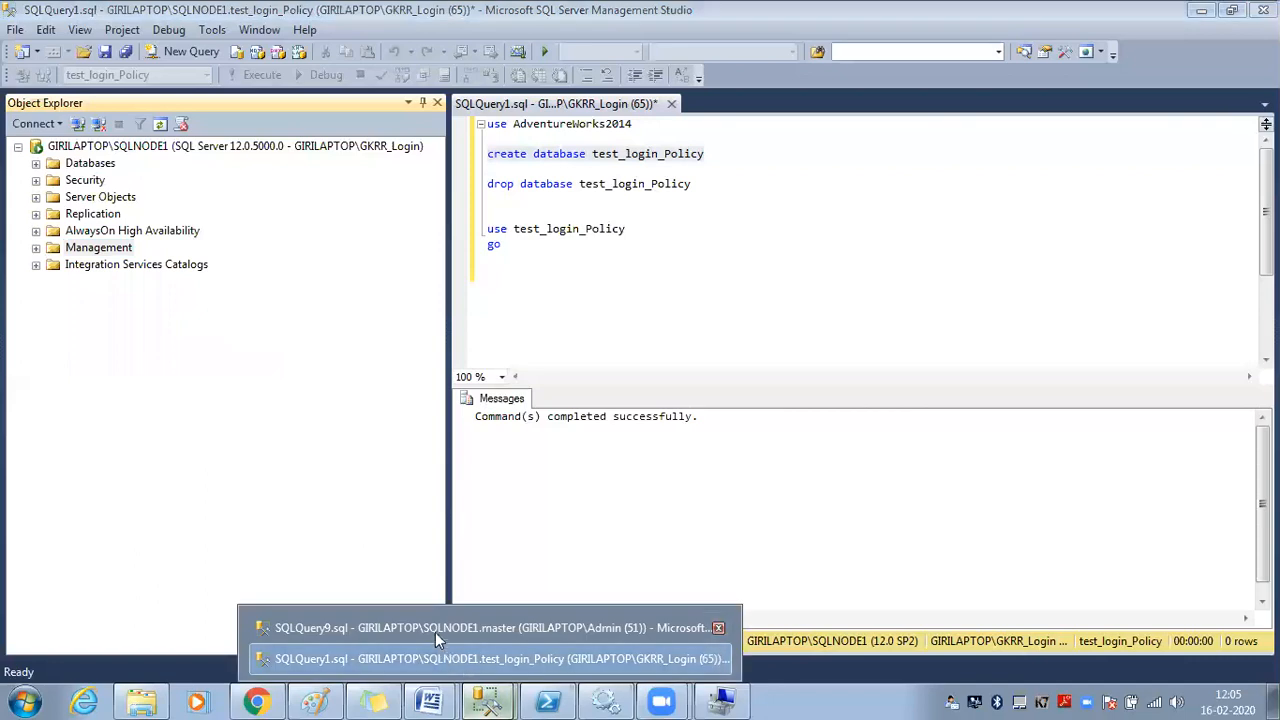
click(435, 628)
click(53, 198)
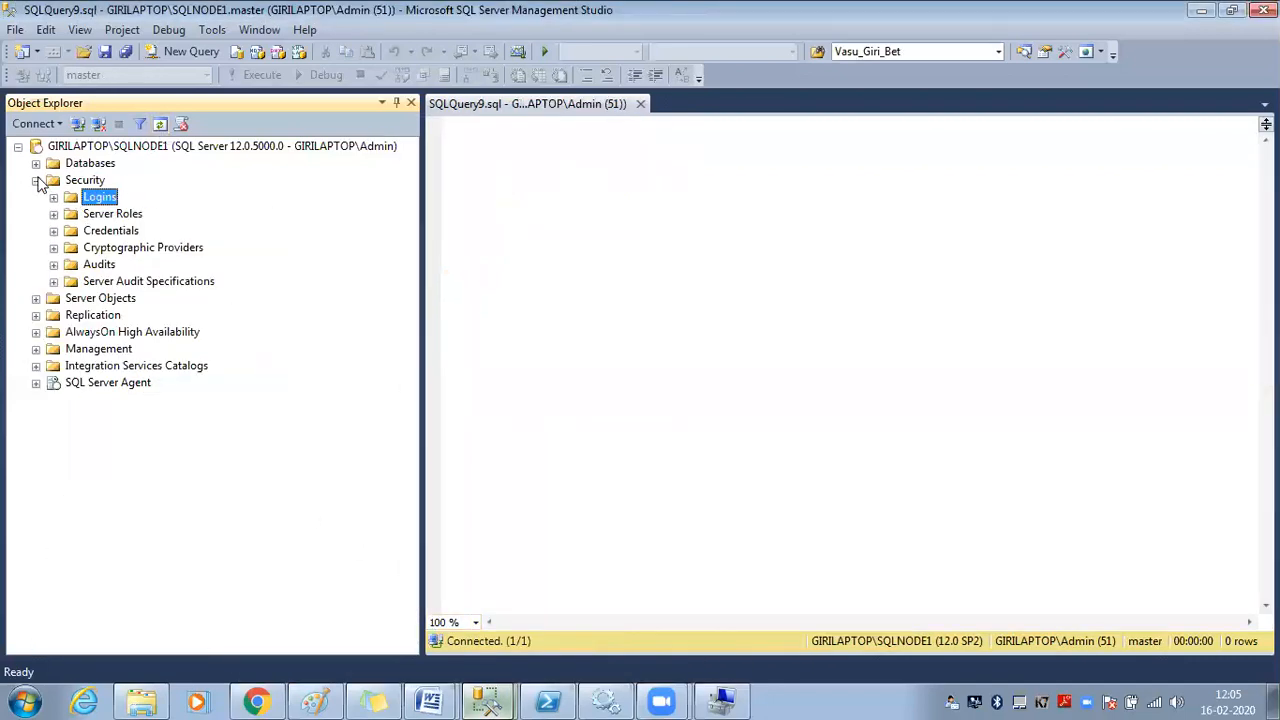
click(36, 180)
click(90, 163)
click(105, 180)
click(108, 164)
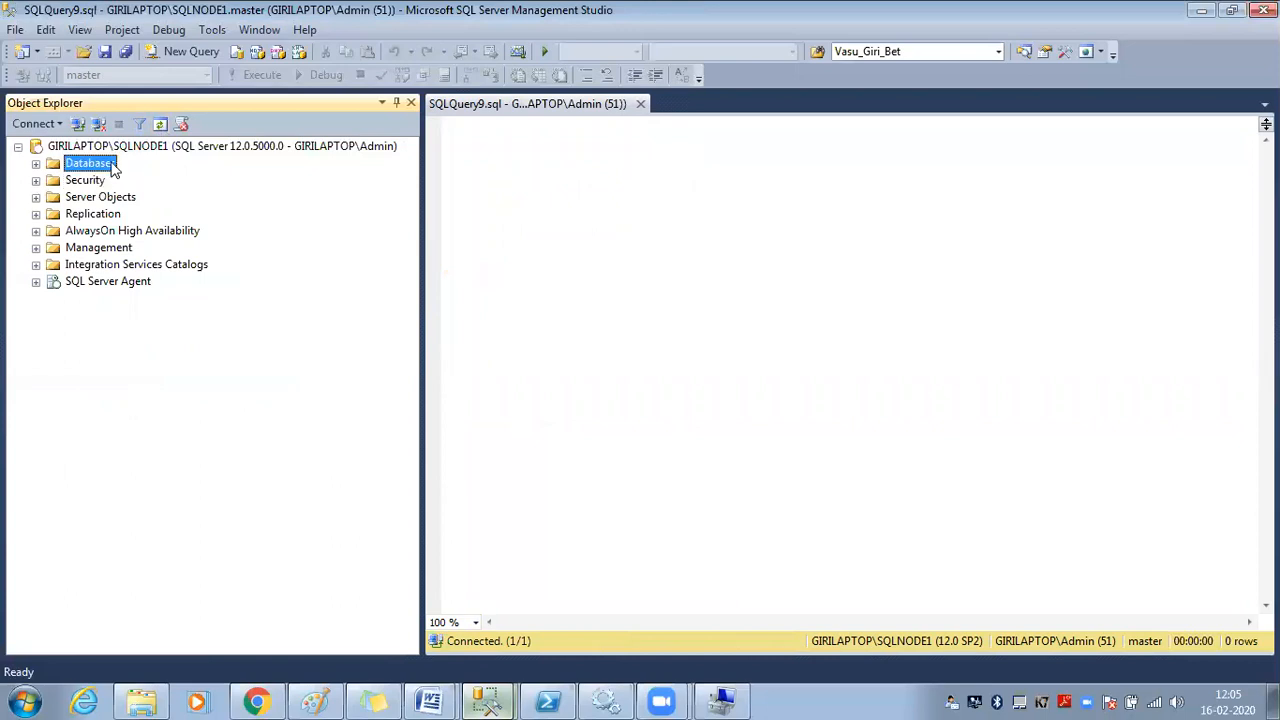
click(36, 164)
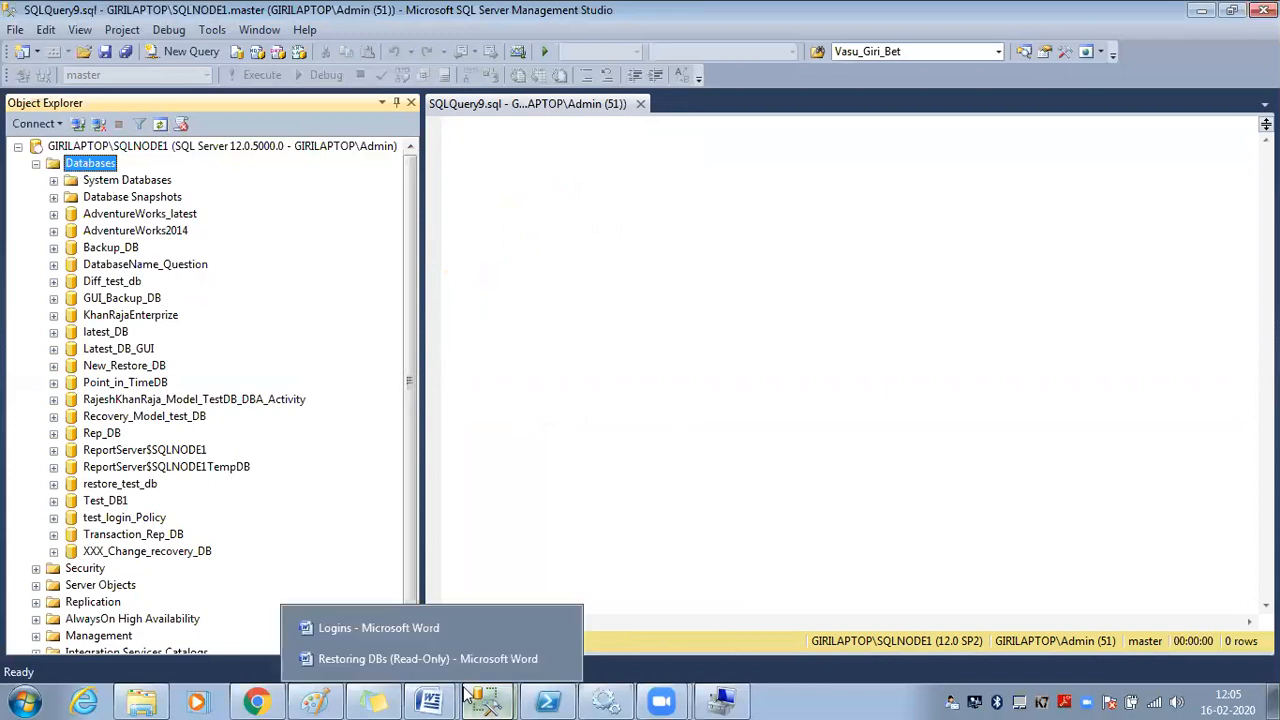
click(319, 698)
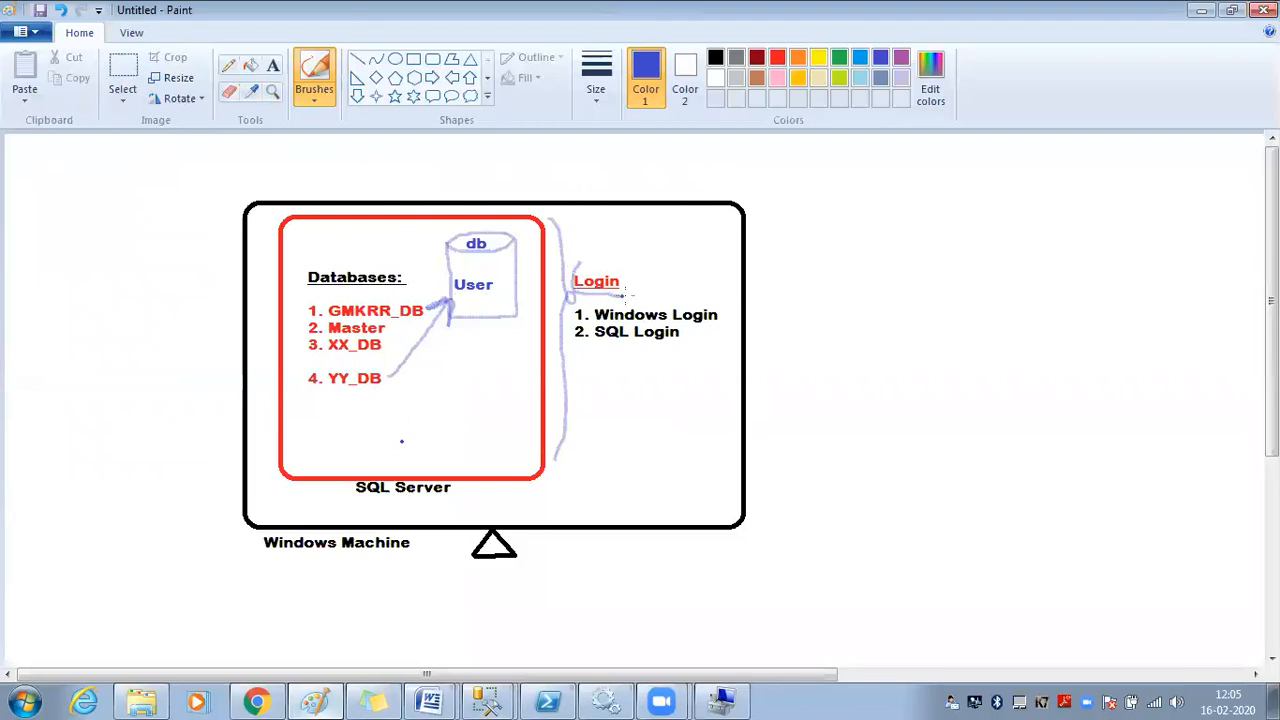
Add a text note right of the diagram reading 'Steps:' and '1. Crated Login'
click(272, 65)
click(767, 246)
click(916, 268)
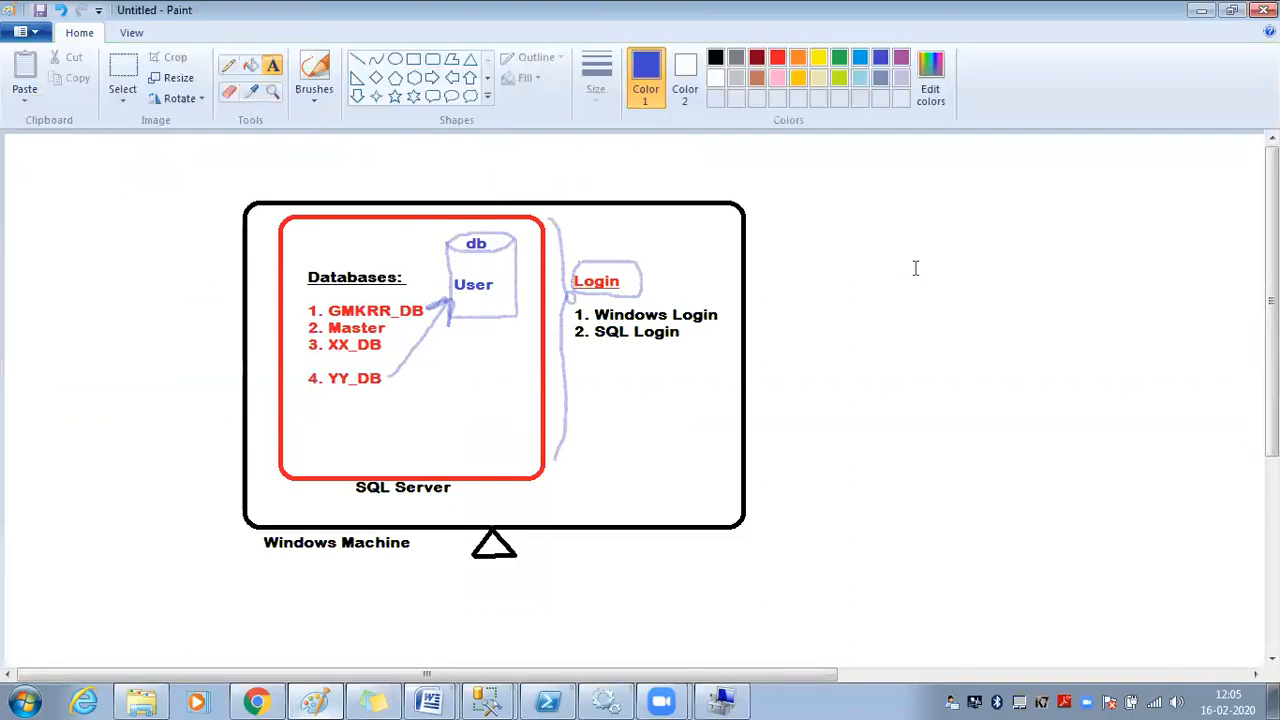
click(799, 259)
text(Steps)
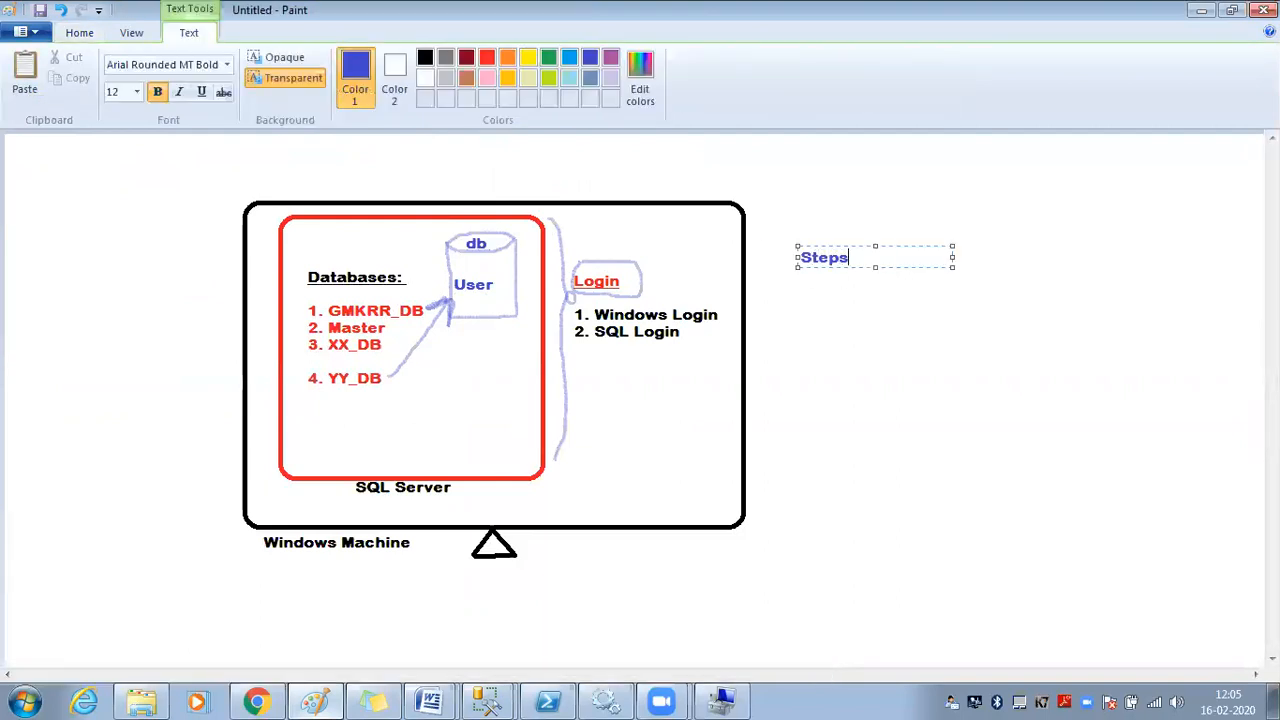
text(:)
key(Return)
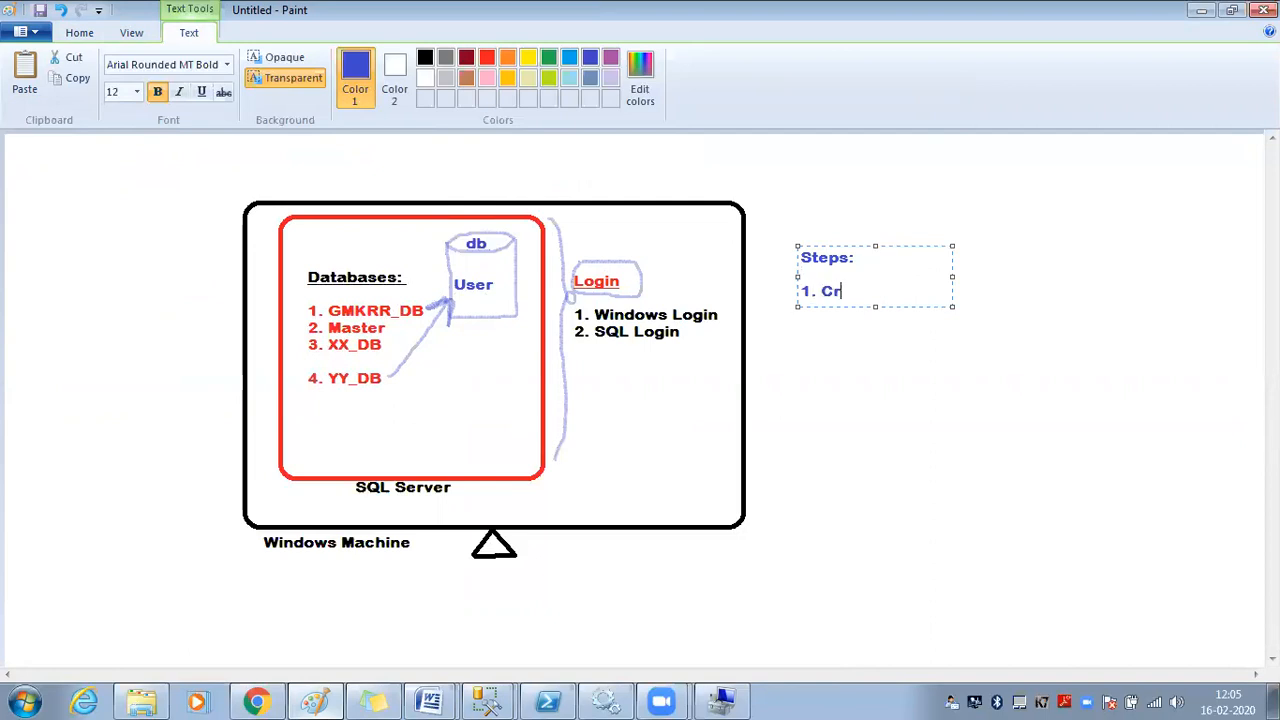
text(1. Crated Login)
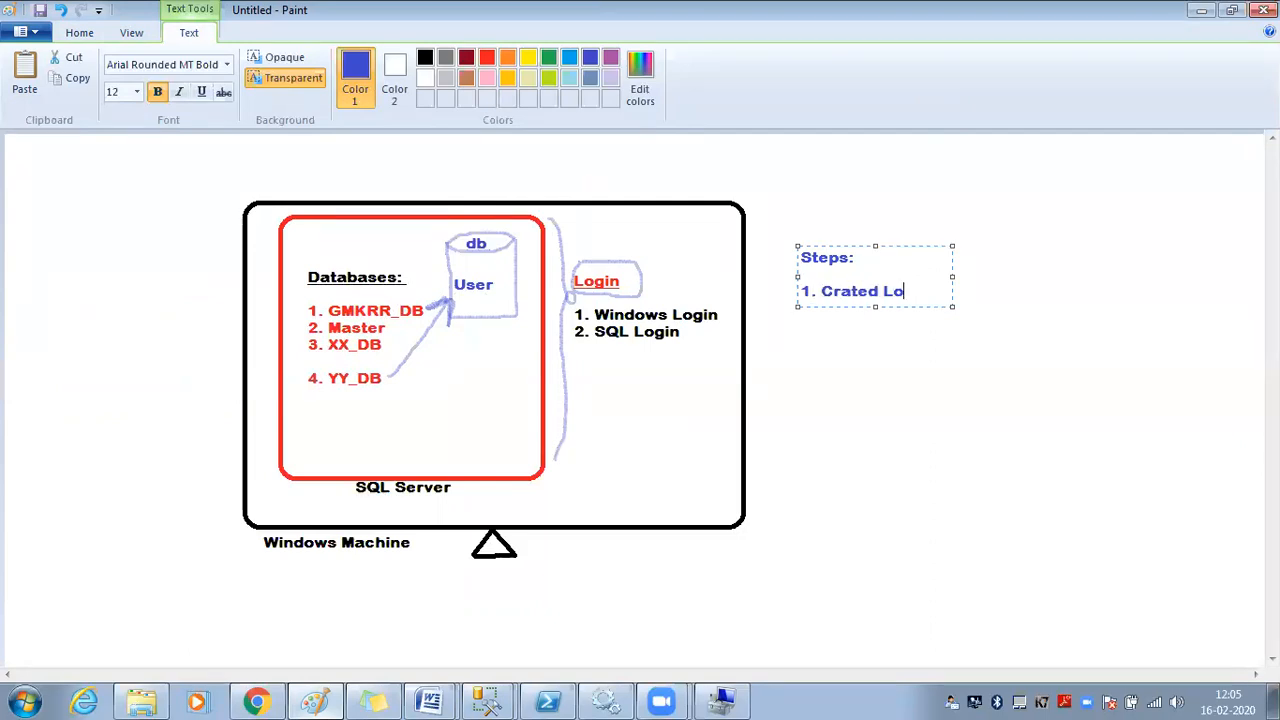
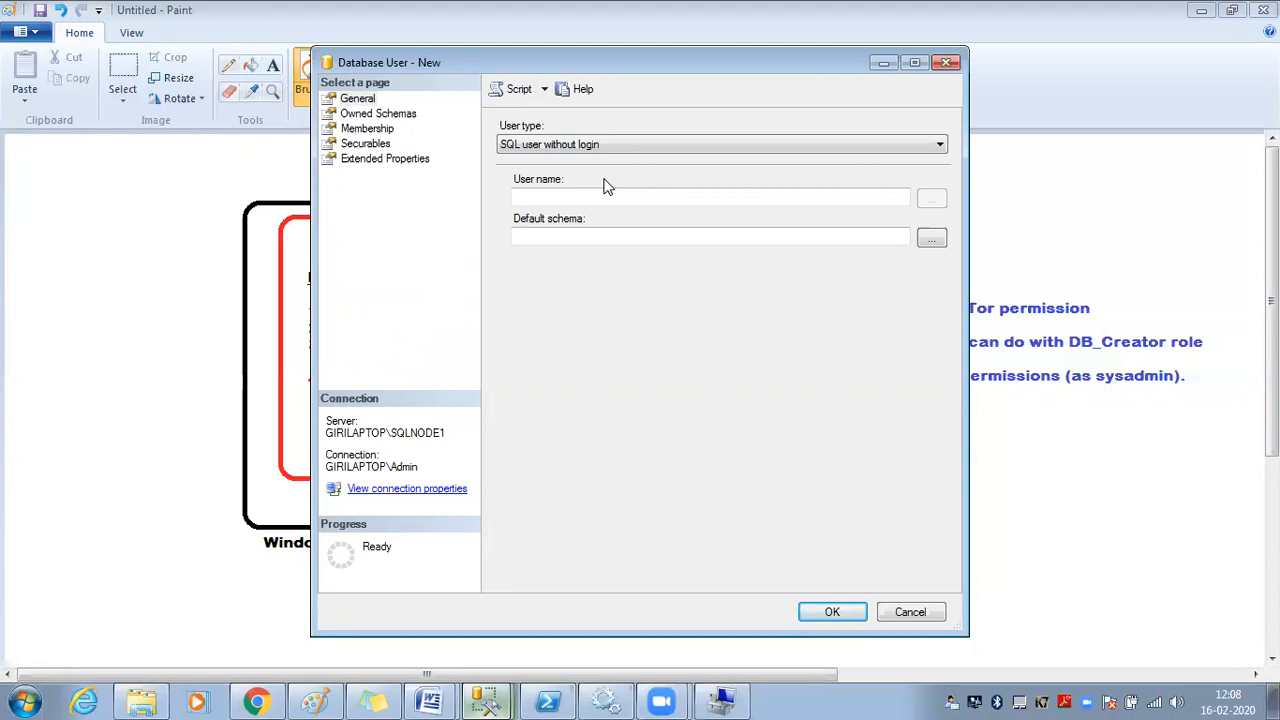
Set the user type to SQL user with login and name the user GKRR_User
click(596, 148)
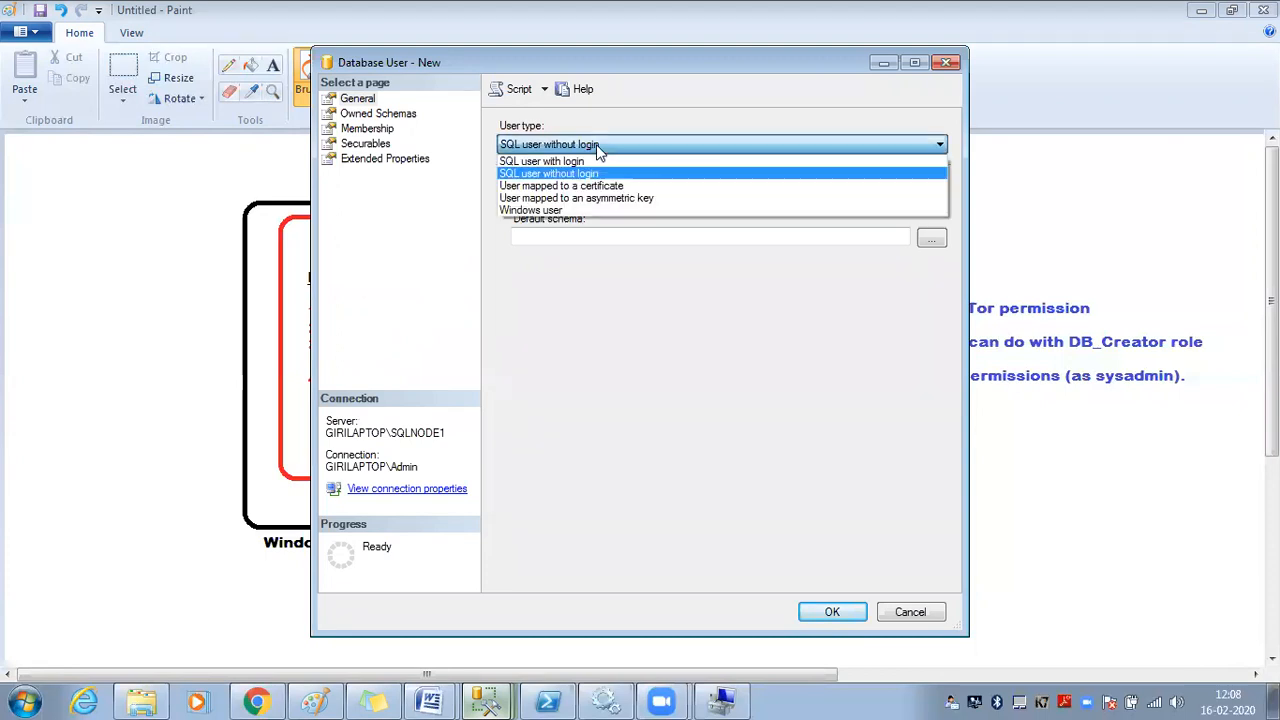
click(589, 211)
click(587, 195)
click(591, 232)
click(580, 146)
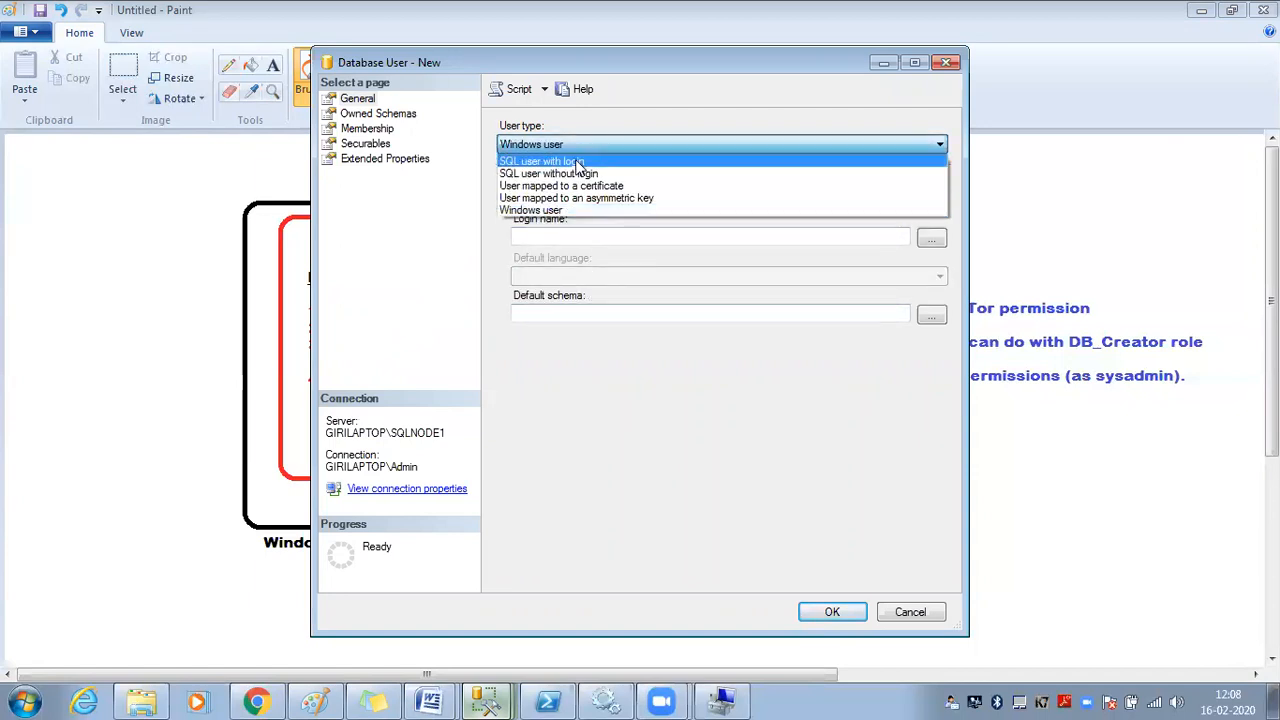
click(578, 164)
click(581, 195)
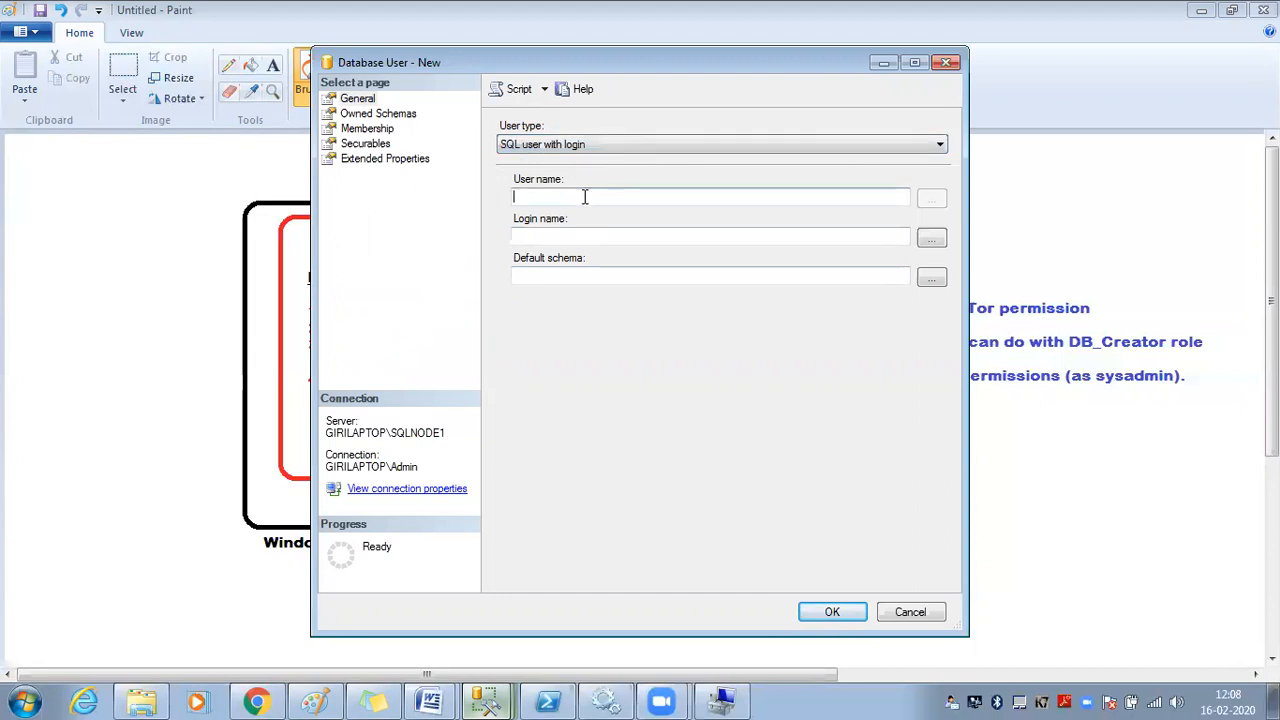
text(GKRR_User)
Map the user to the GKRR_Login login through the login browser
click(592, 238)
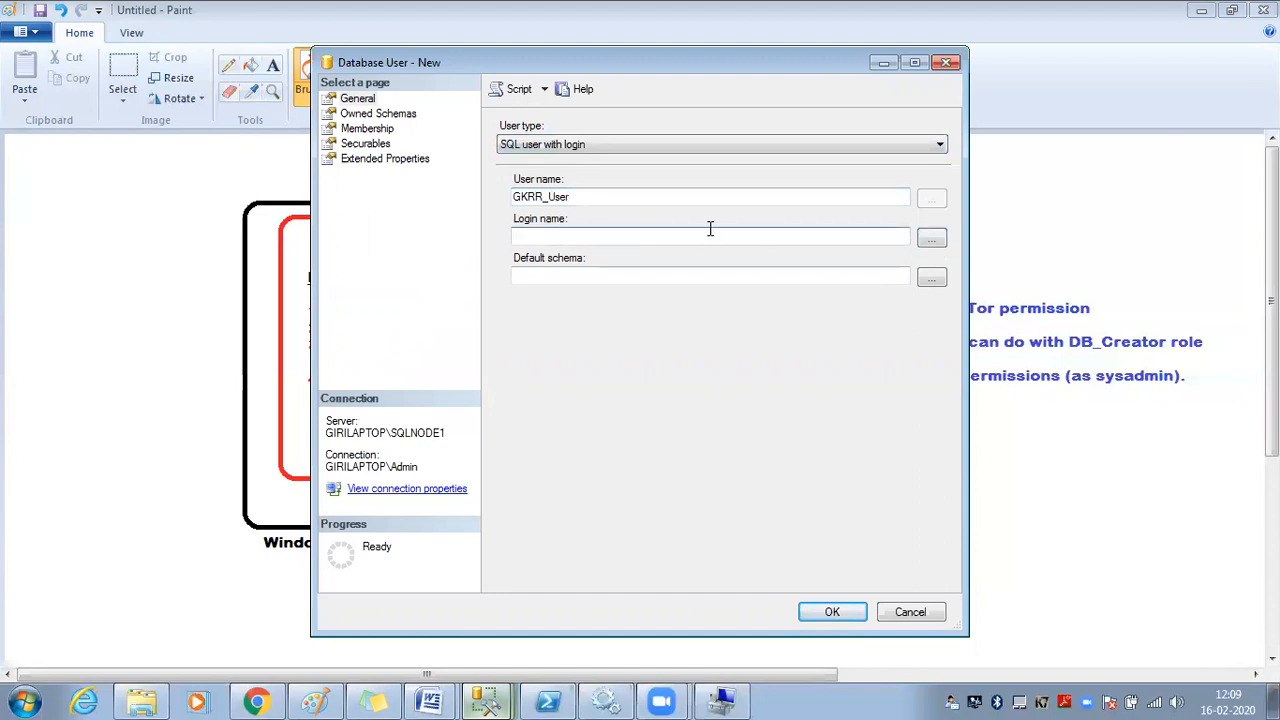
click(931, 238)
click(364, 209)
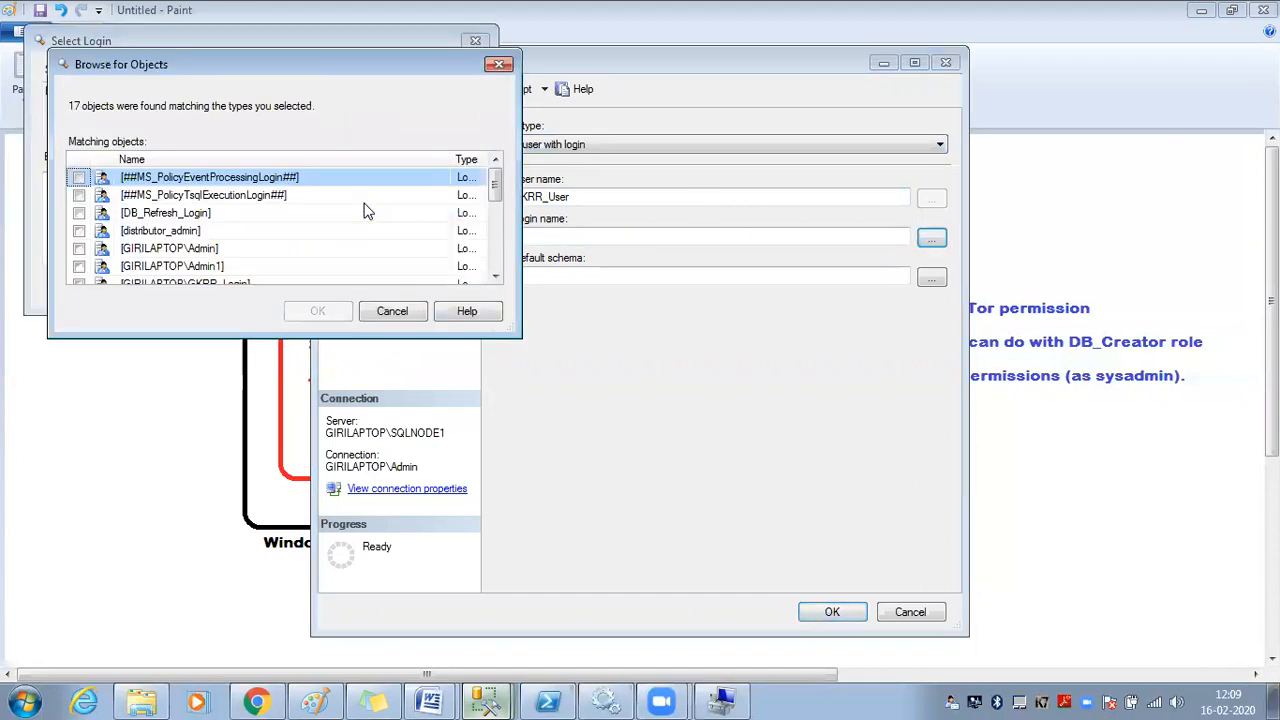
mouse_move(496, 178)
mouse_down()
mouse_move(497, 233)
mouse_move(494, 197)
mouse_up()
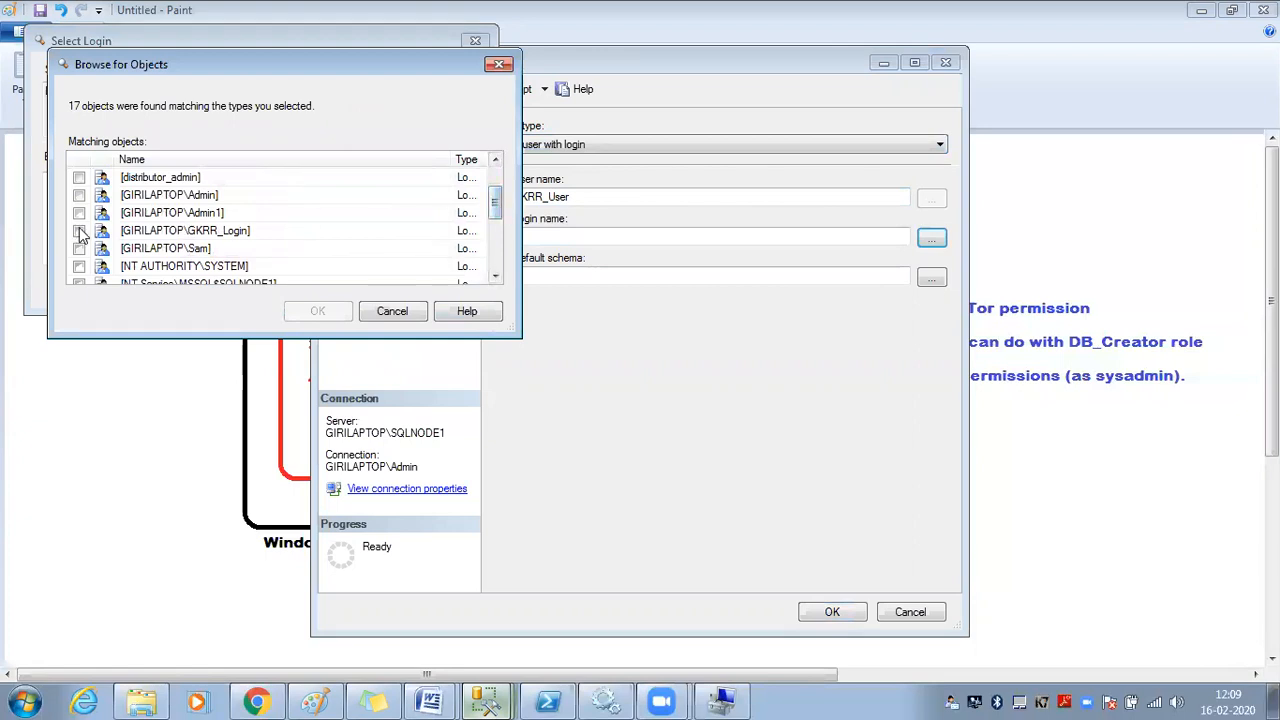
click(79, 231)
click(318, 312)
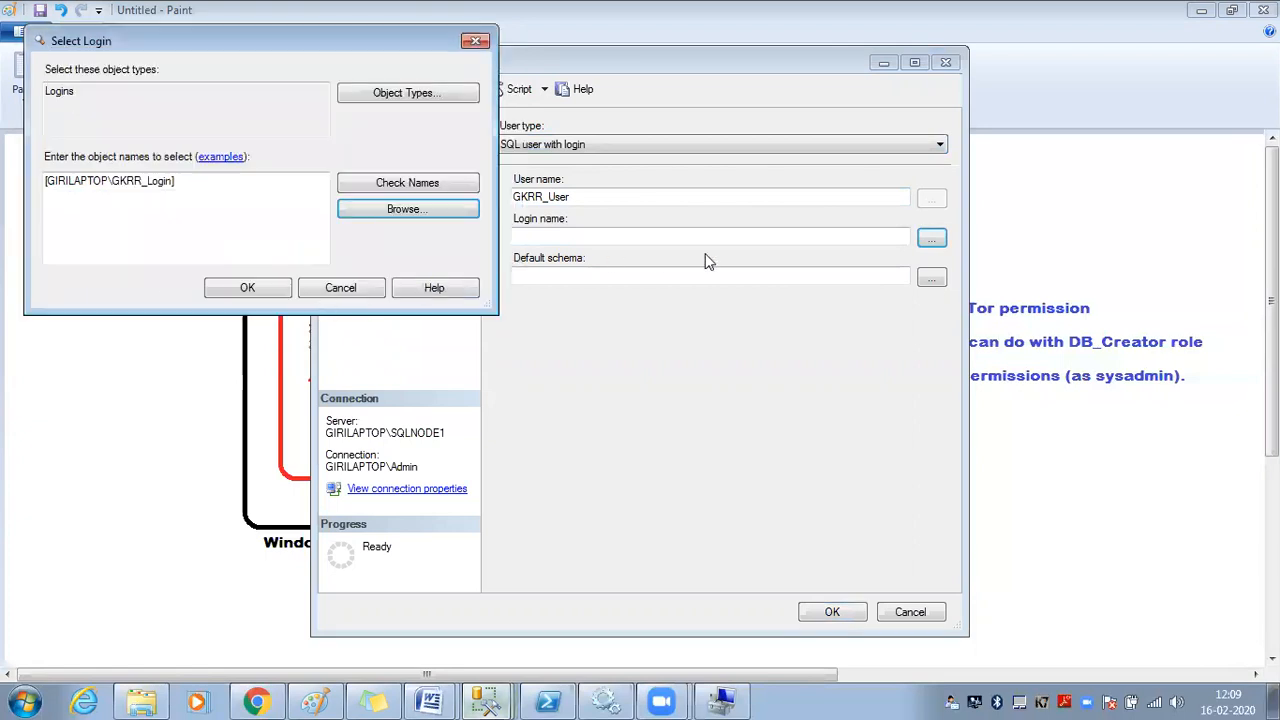
click(247, 288)
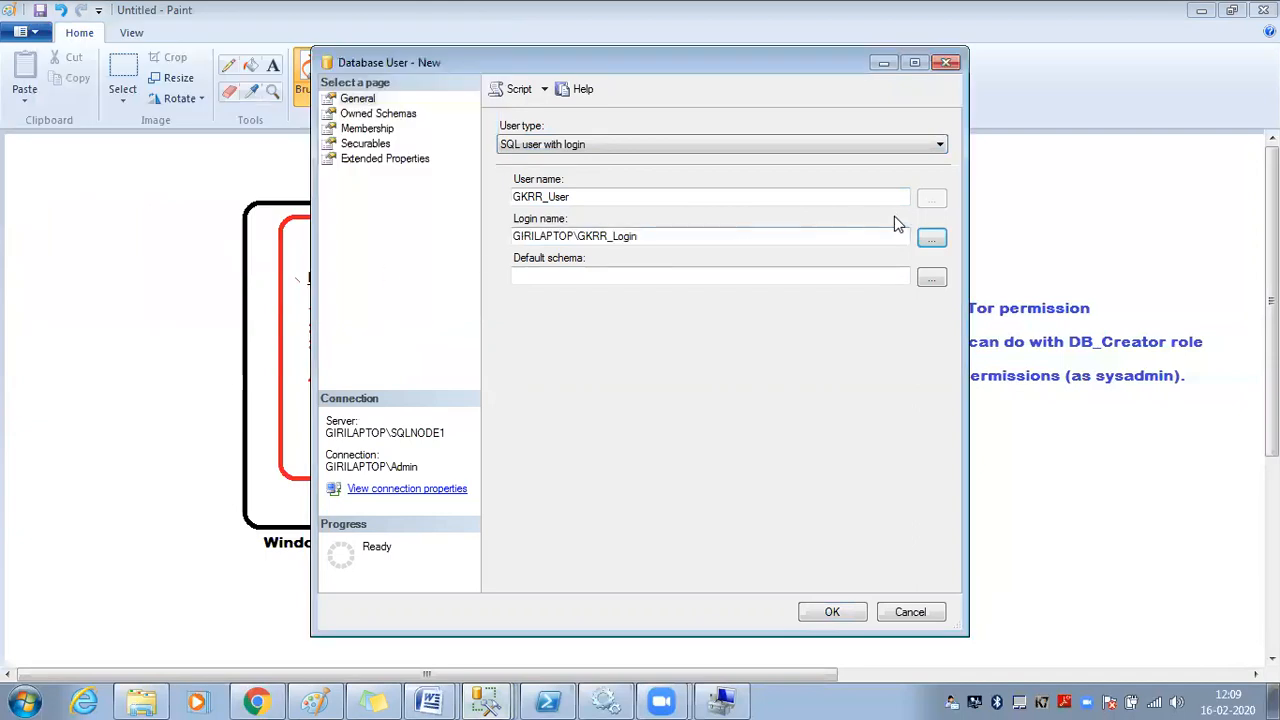
click(931, 238)
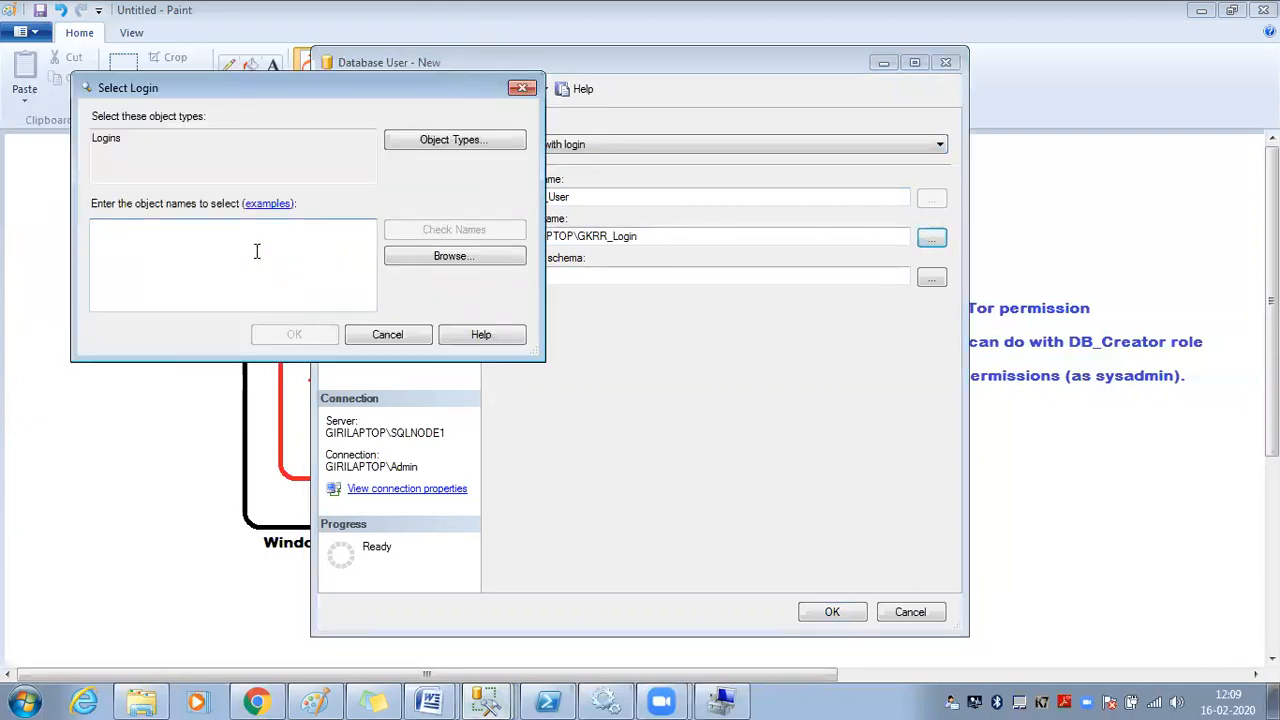
text(gkr)
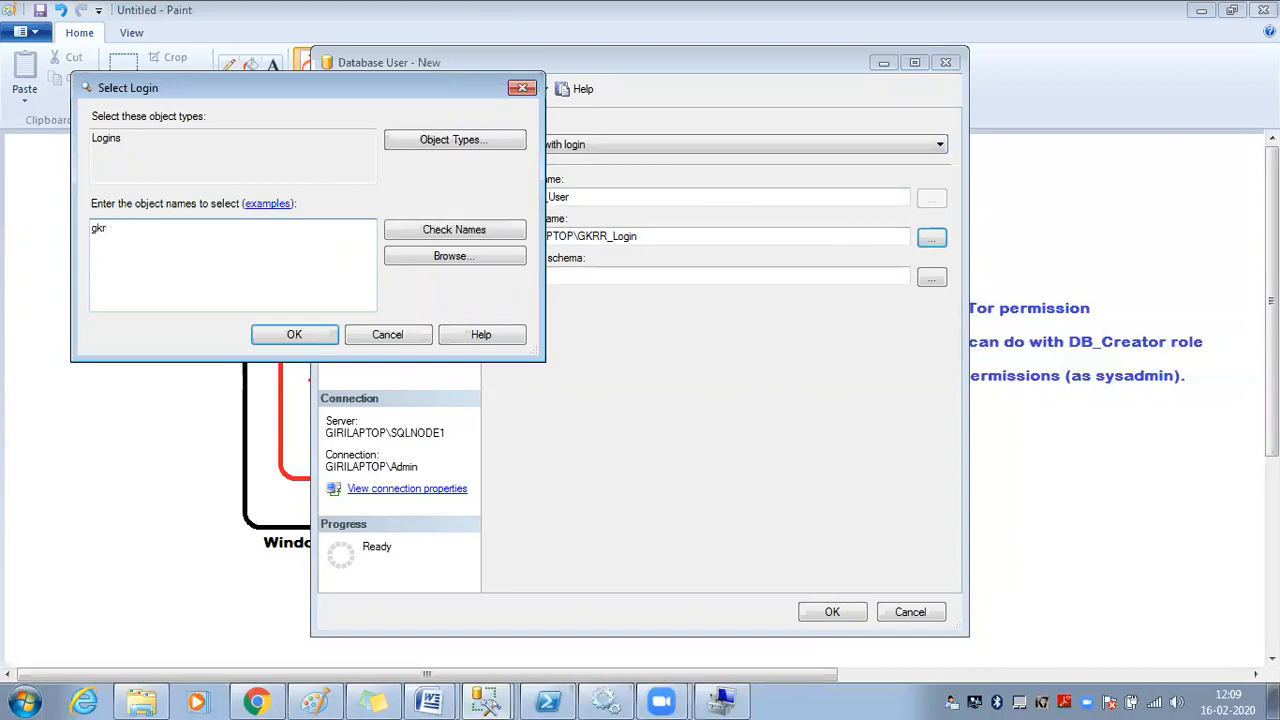
text(r_login)
click(450, 257)
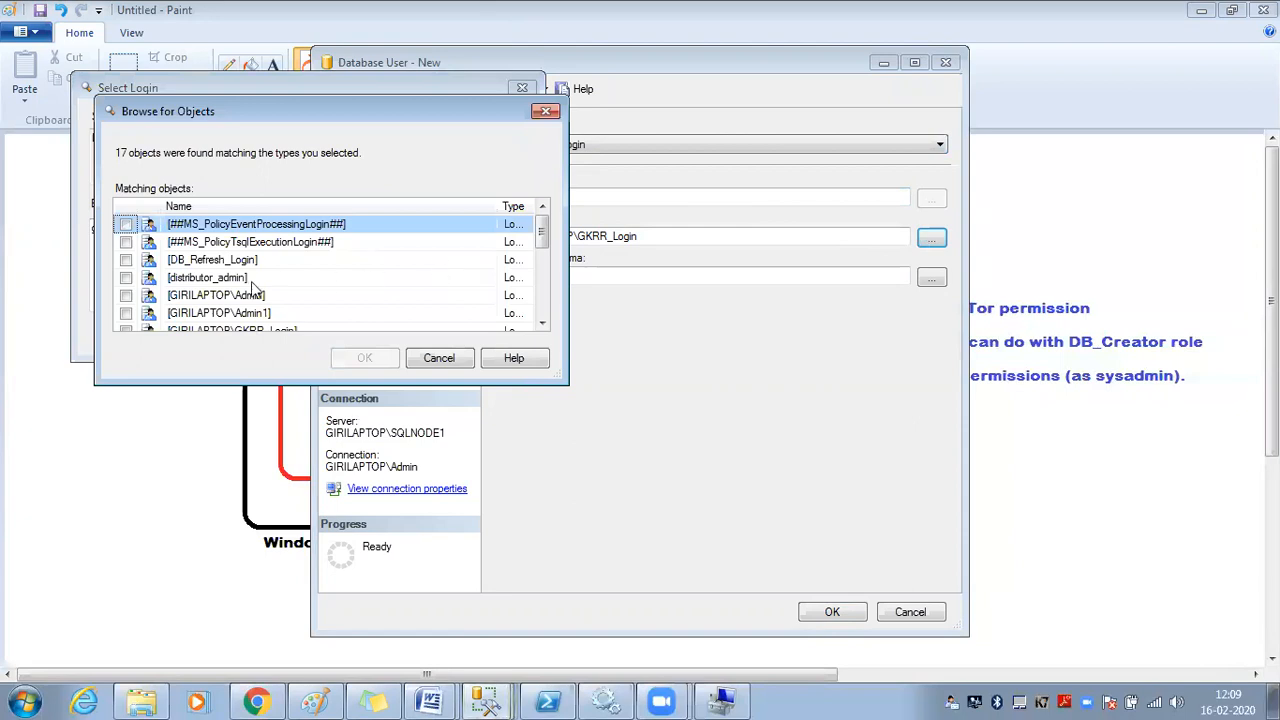
scroll(250, 290, down, 2)
scroll(250, 290, up, 1)
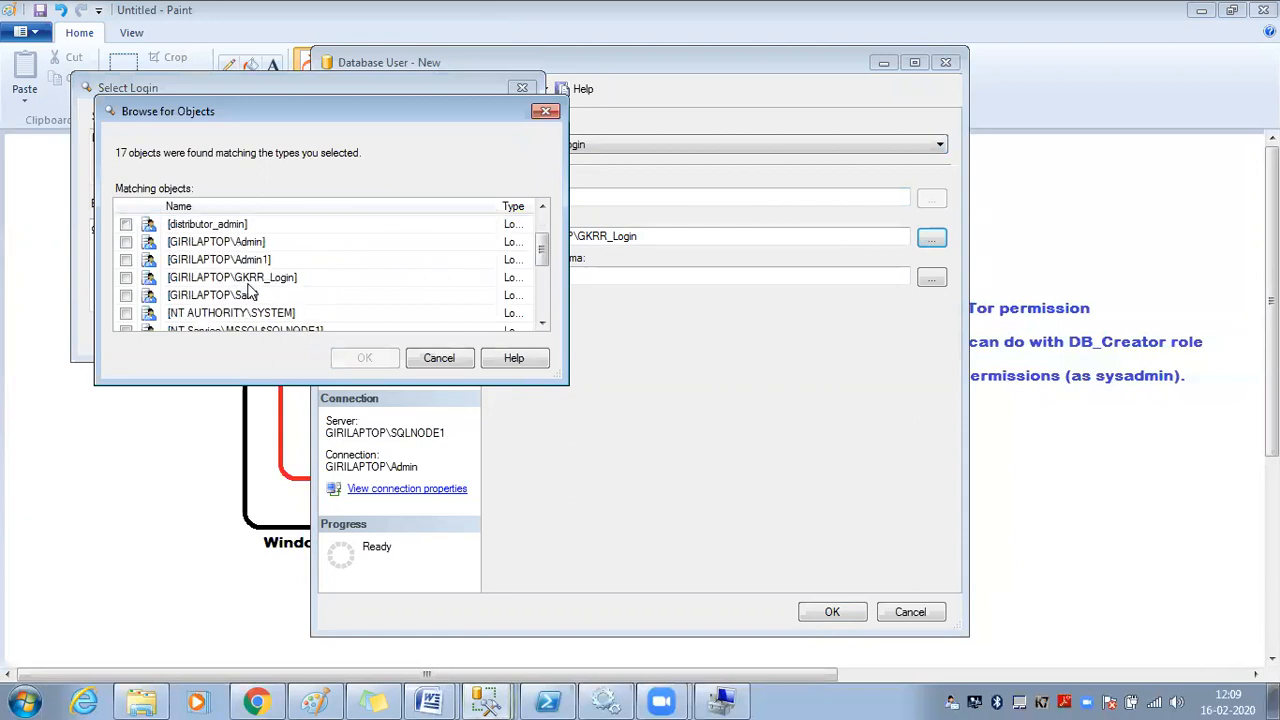
click(126, 278)
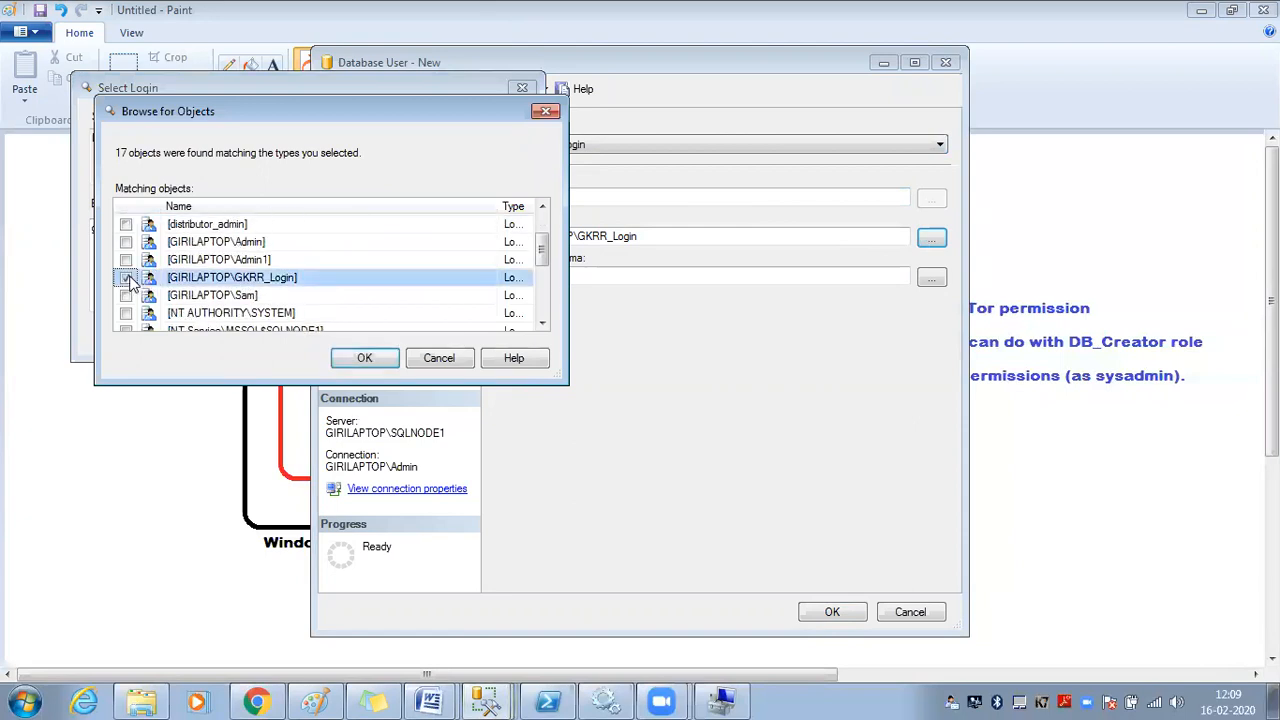
click(364, 358)
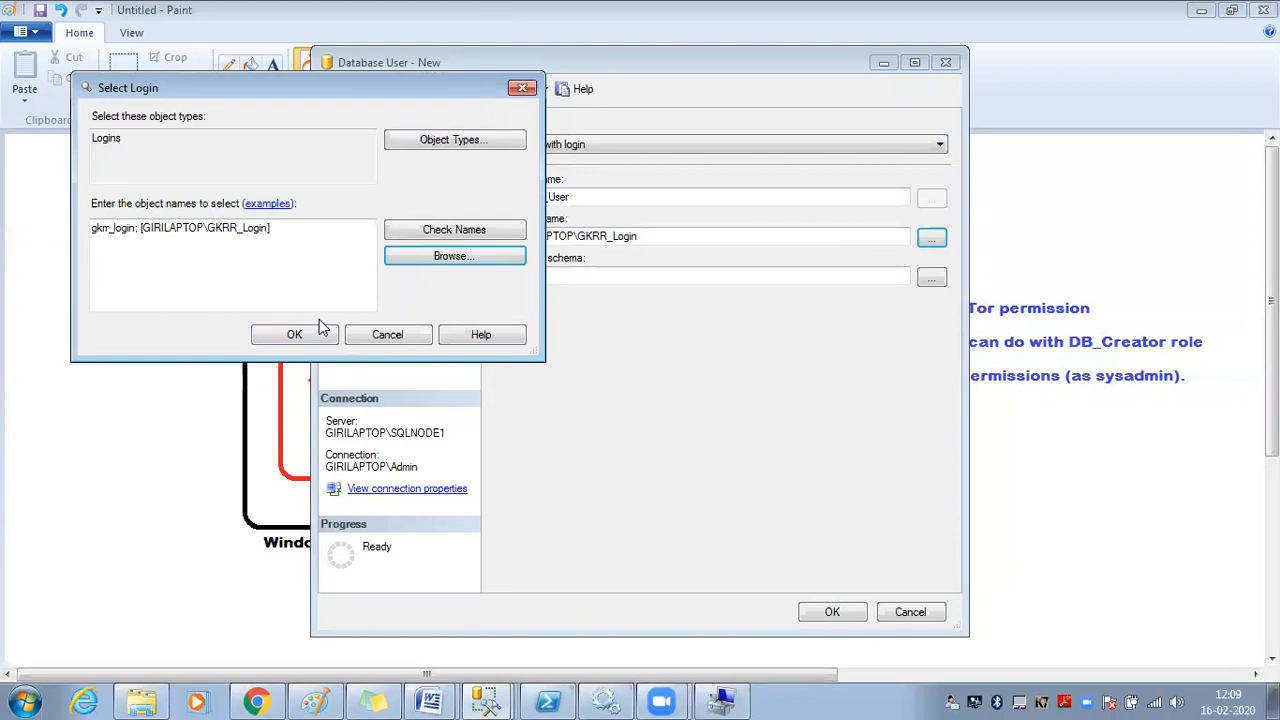
click(328, 334)
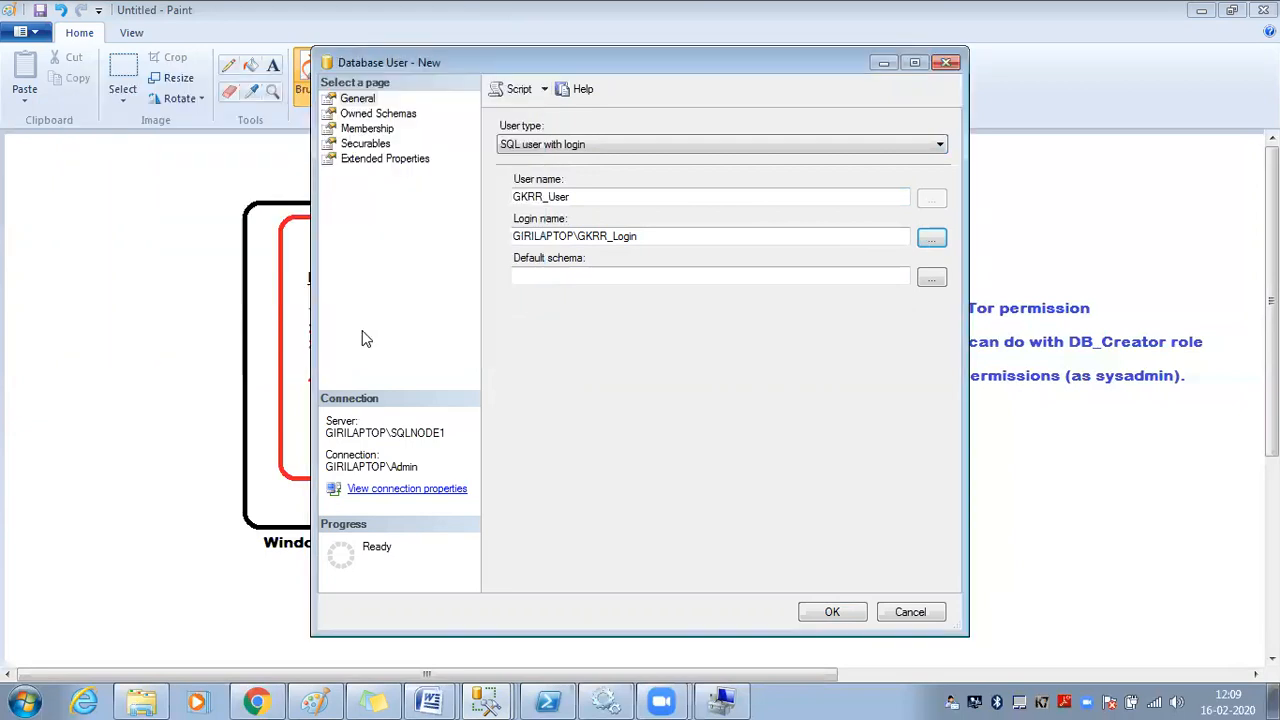
drag(597, 196, 457, 196)
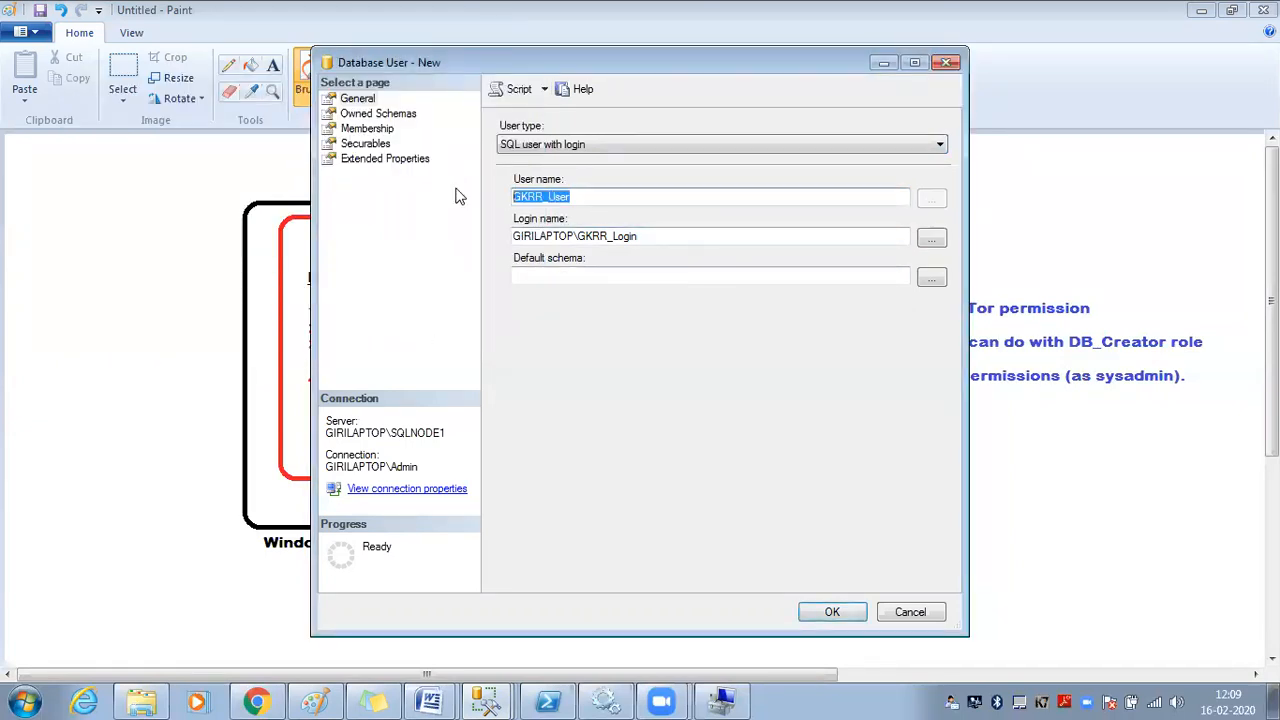
drag(648, 240, 486, 239)
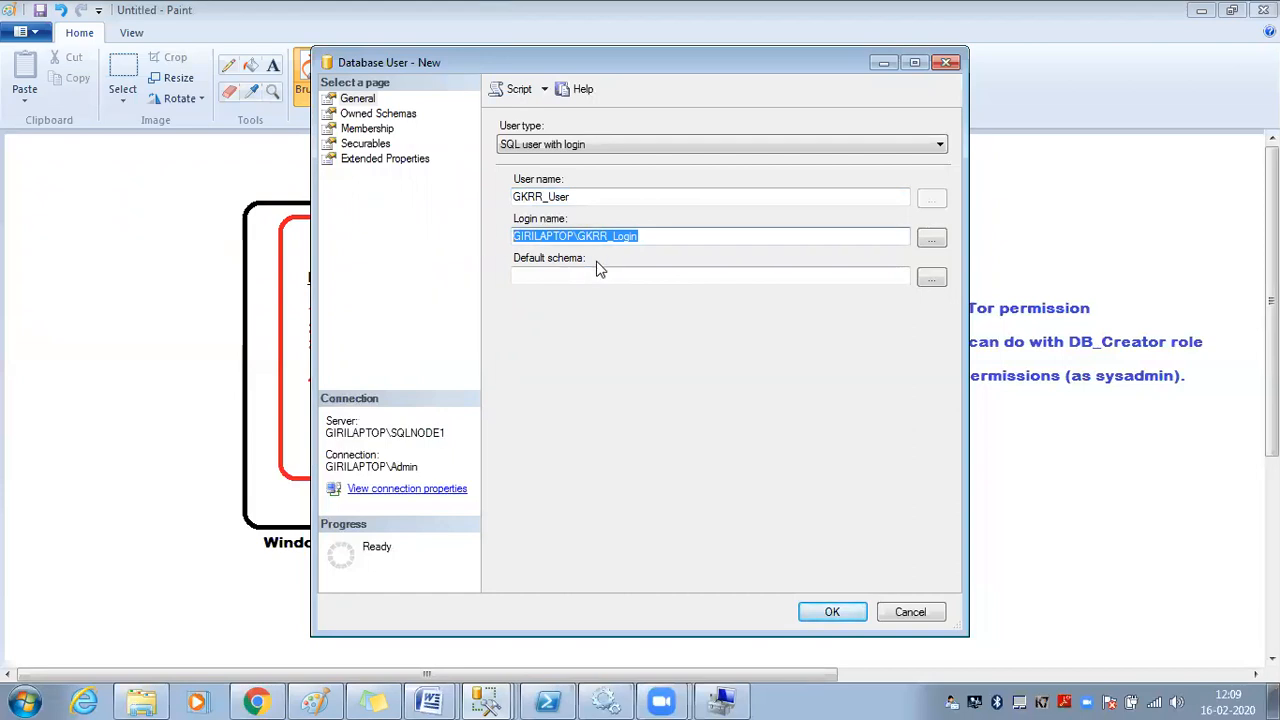
click(600, 274)
Open the default-schema browser and enlarge it so all 13 schemas show
click(931, 277)
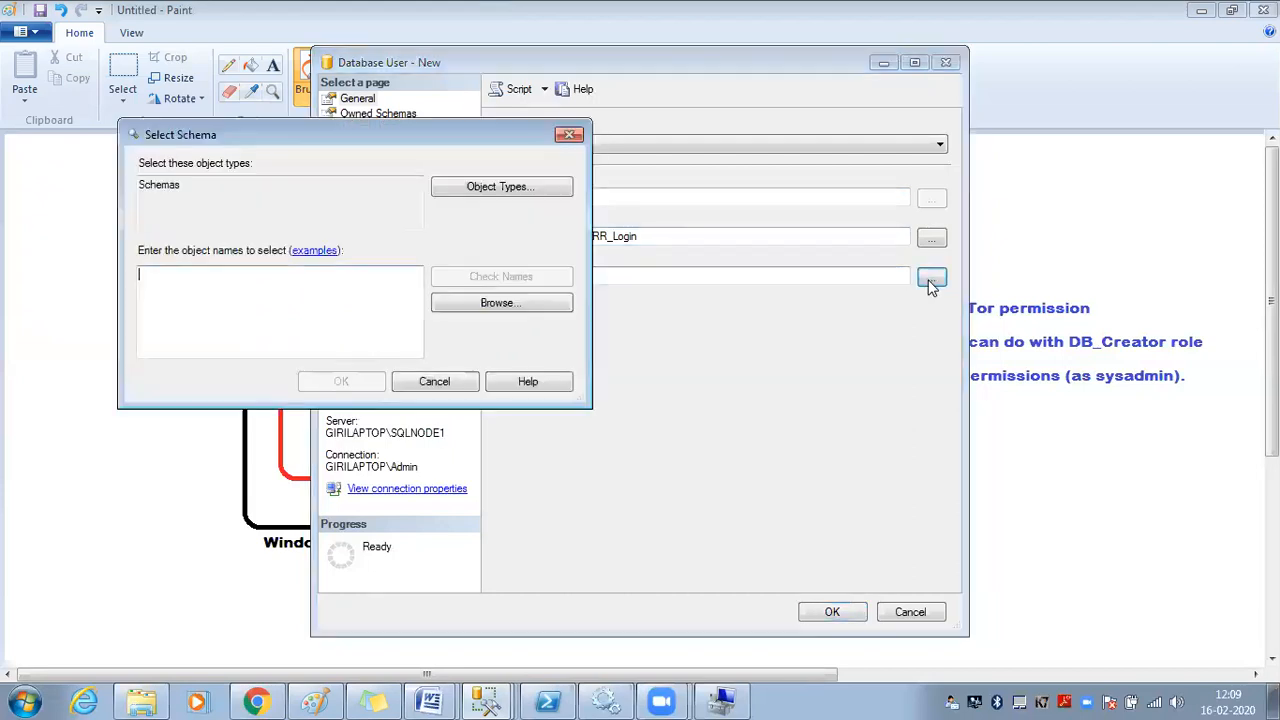
click(495, 304)
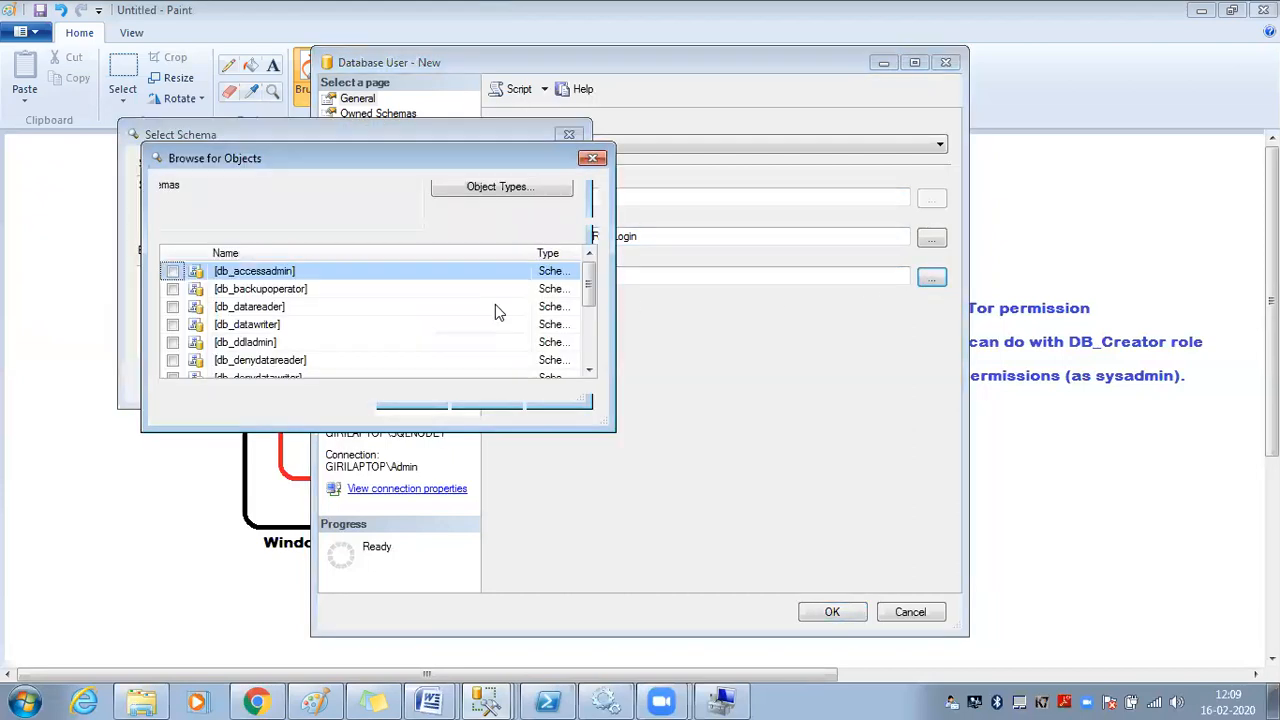
scroll(500, 310, down, 3)
scroll(430, 316, up, 3)
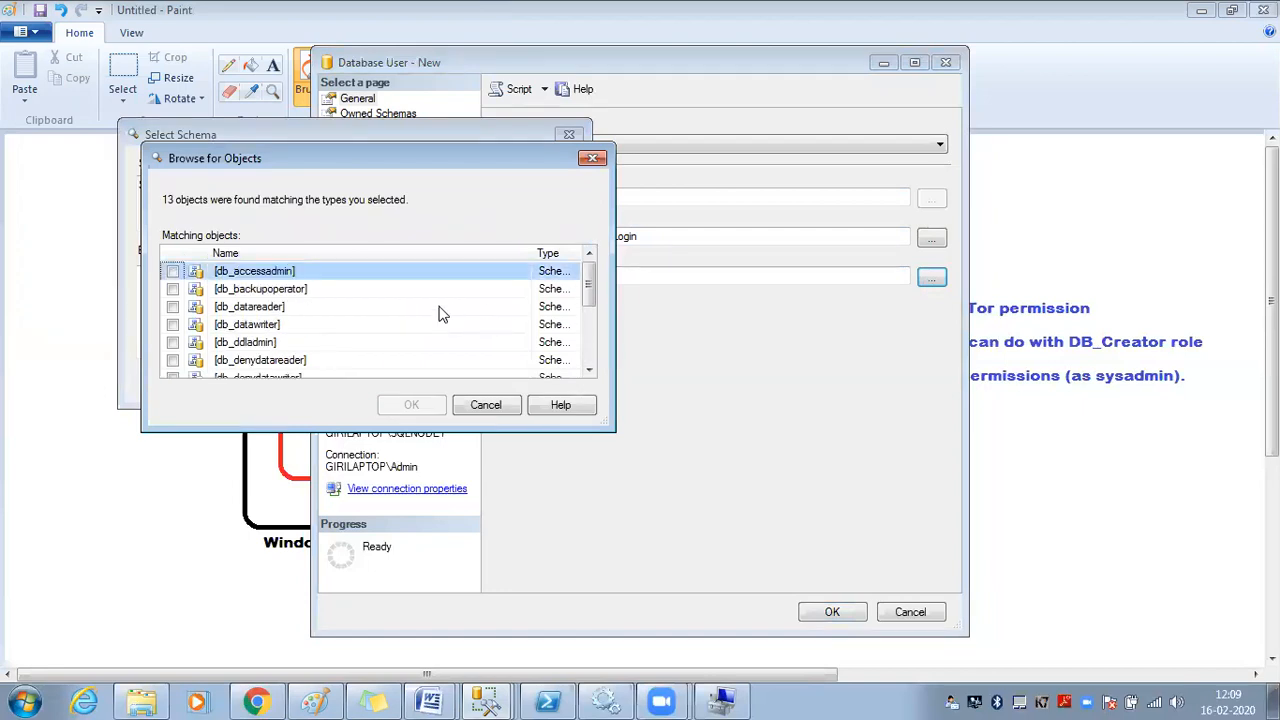
drag(512, 156, 506, 153)
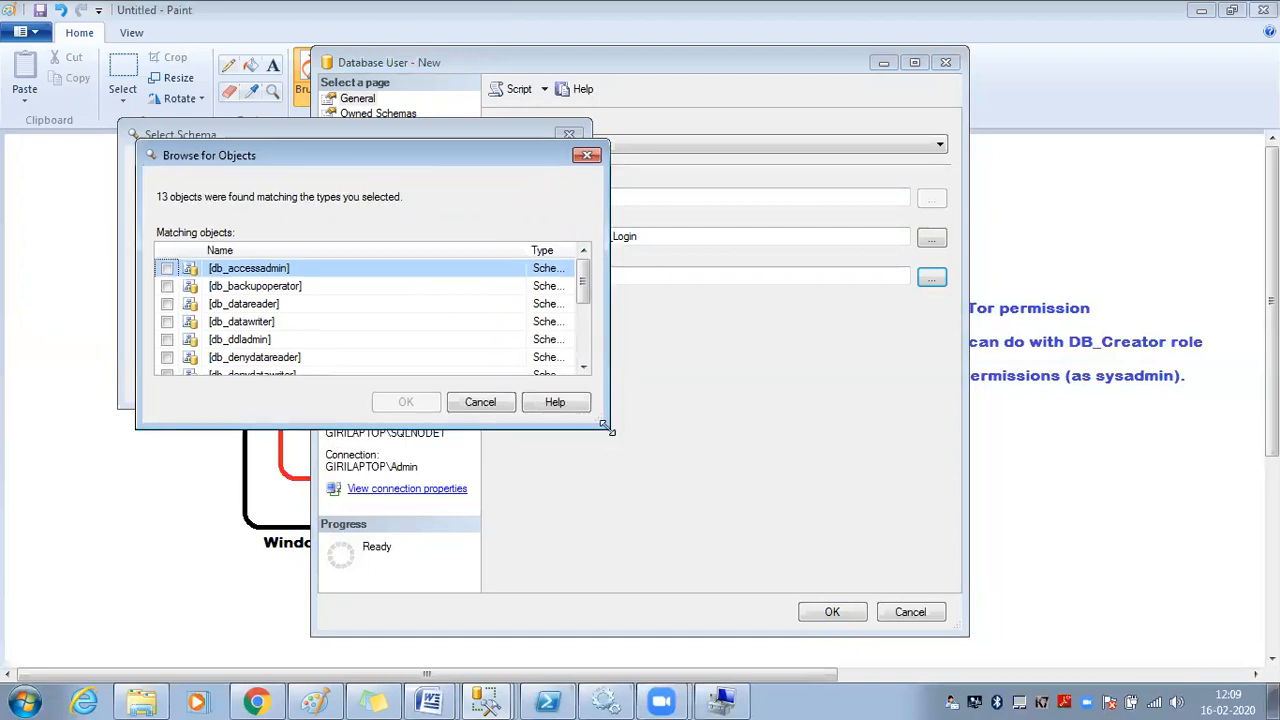
drag(604, 426, 749, 601)
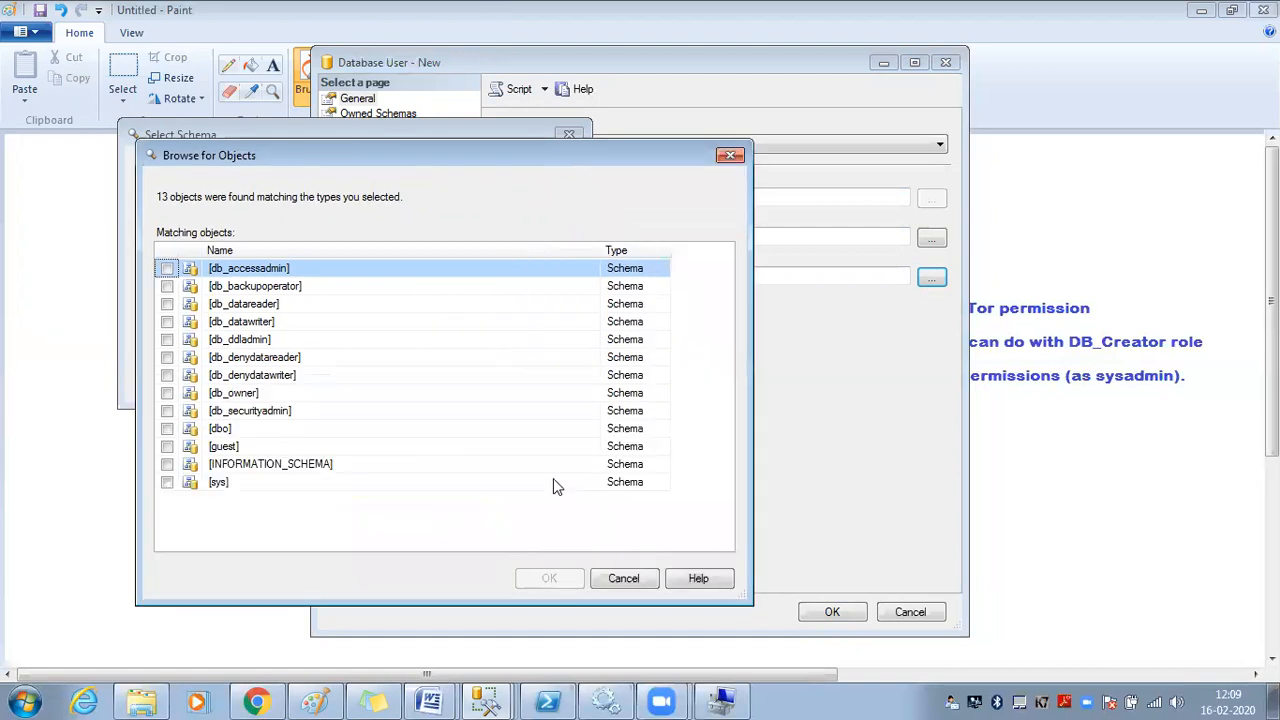
Point out the db_ schemas in turn, from db_backupoperator through db_owner to db_accessadmin
click(643, 287)
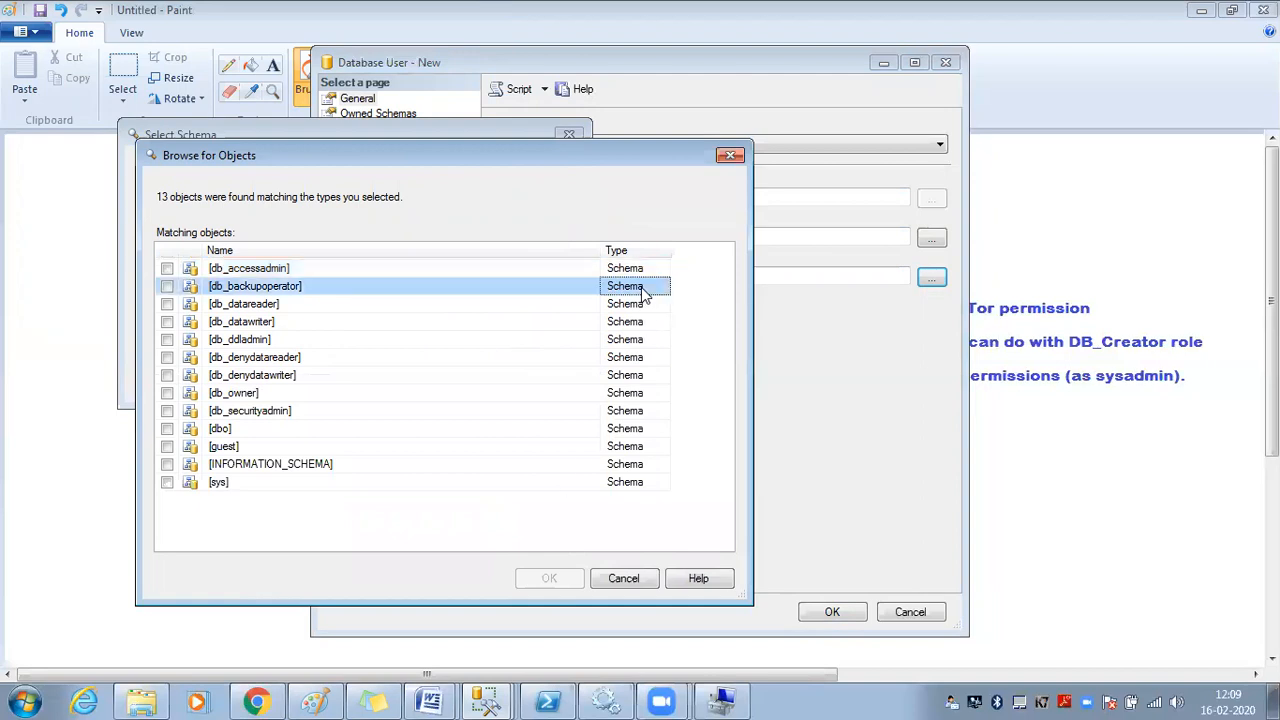
click(312, 305)
click(310, 322)
click(307, 341)
click(305, 358)
click(304, 375)
click(295, 395)
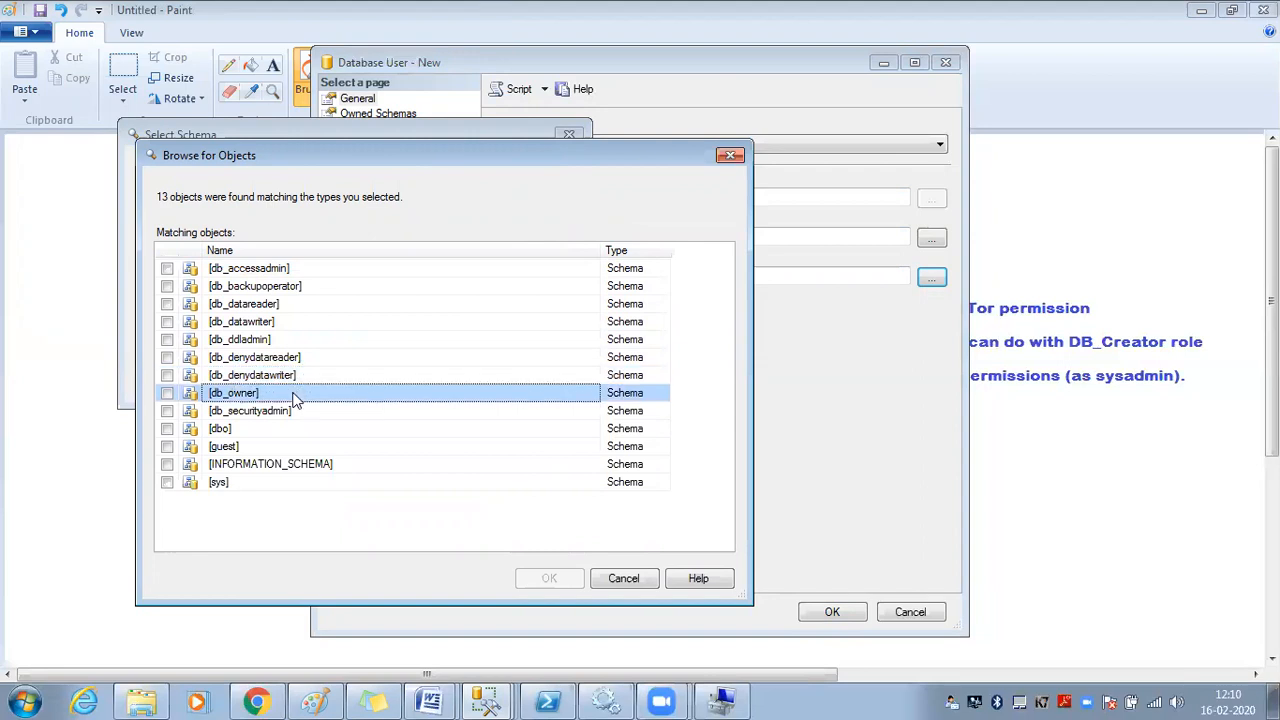
click(286, 271)
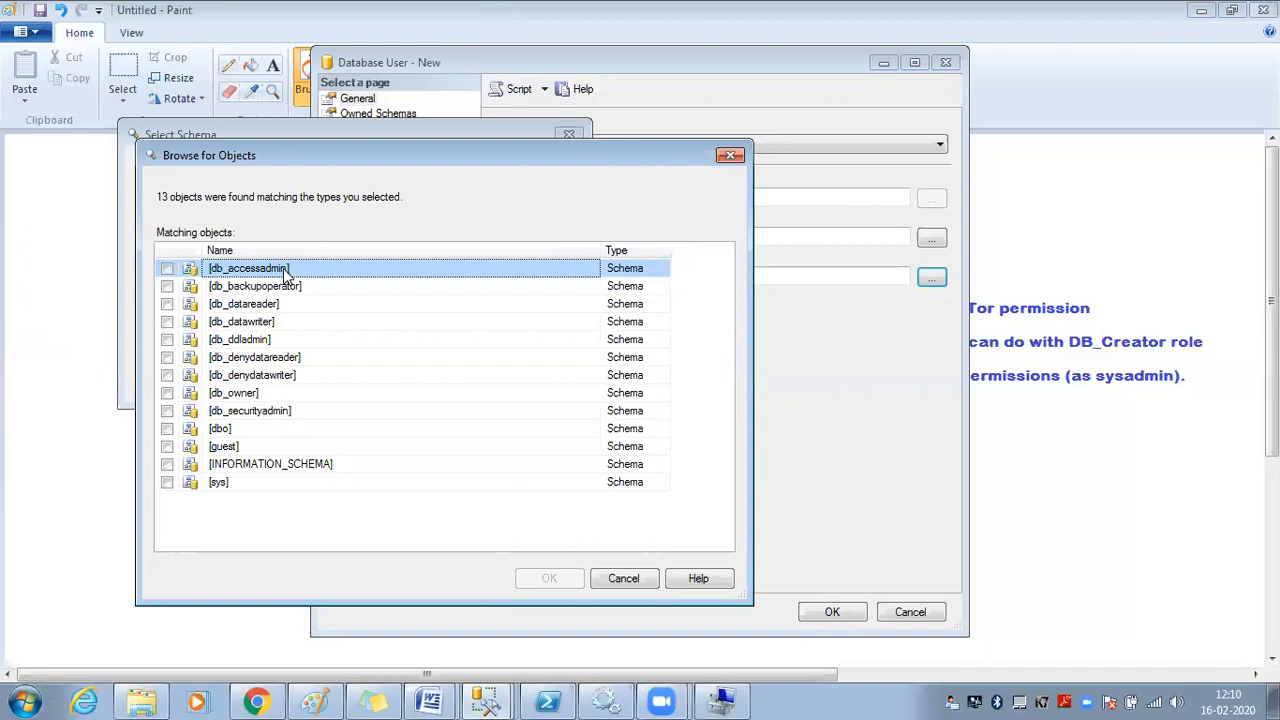
Tick db_owner and db_securityadmin, then re-tick db_accessadmin after briefly toggling it off
click(167, 269)
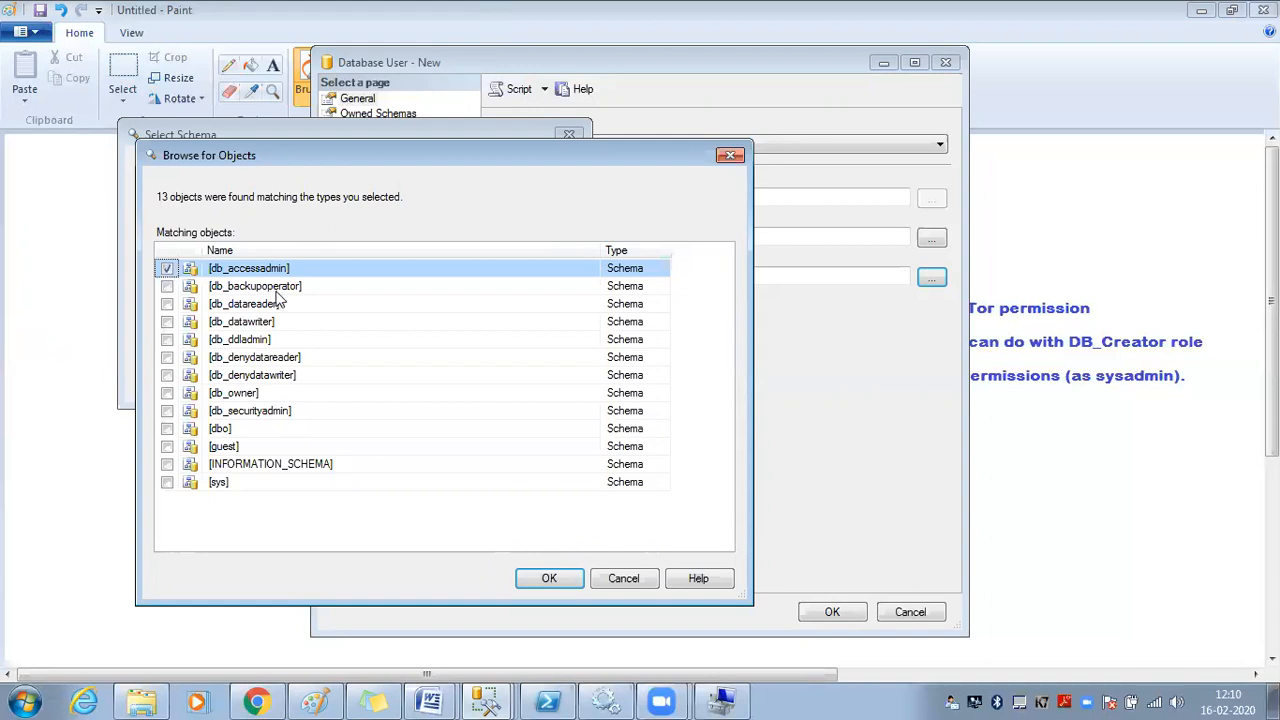
click(167, 268)
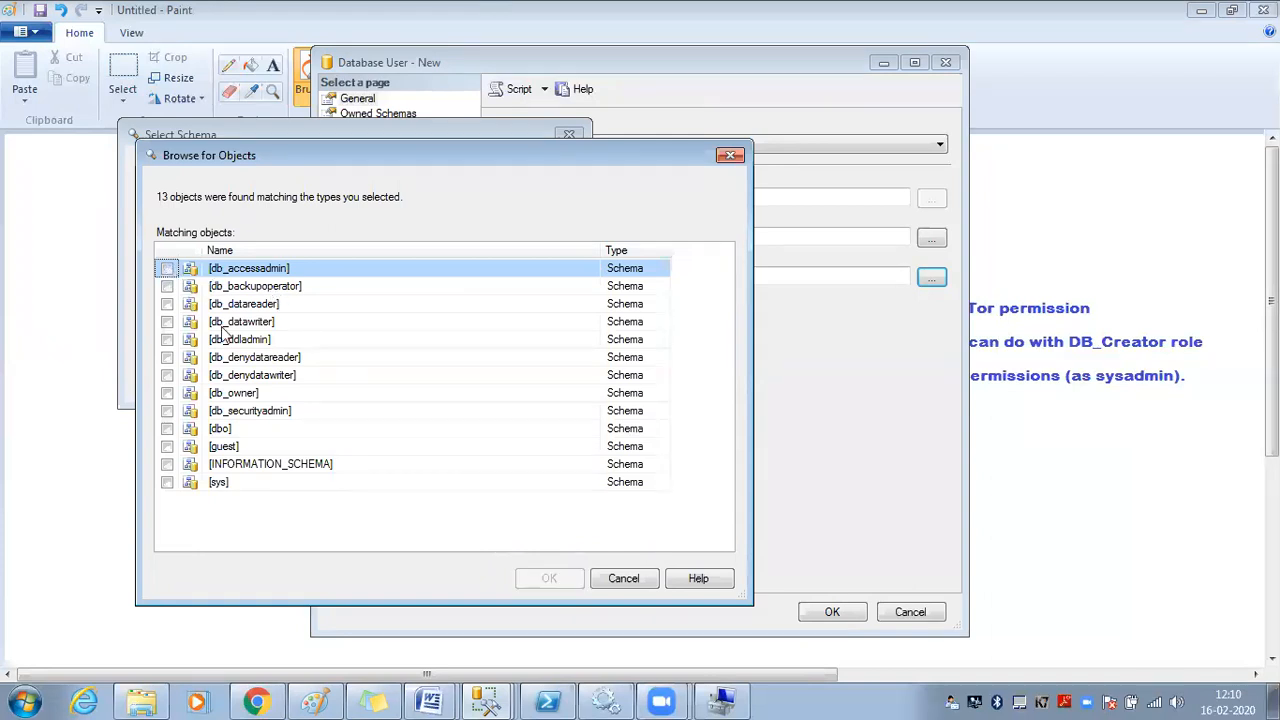
click(265, 393)
click(167, 393)
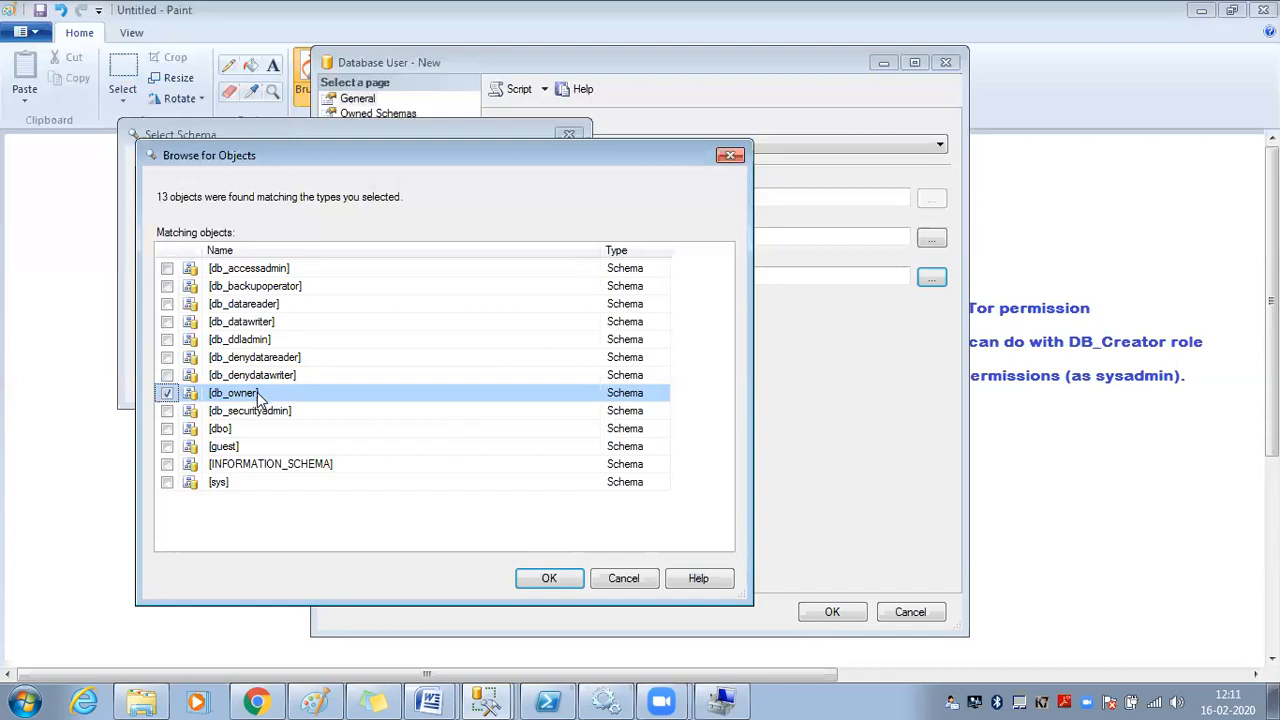
click(248, 414)
click(167, 410)
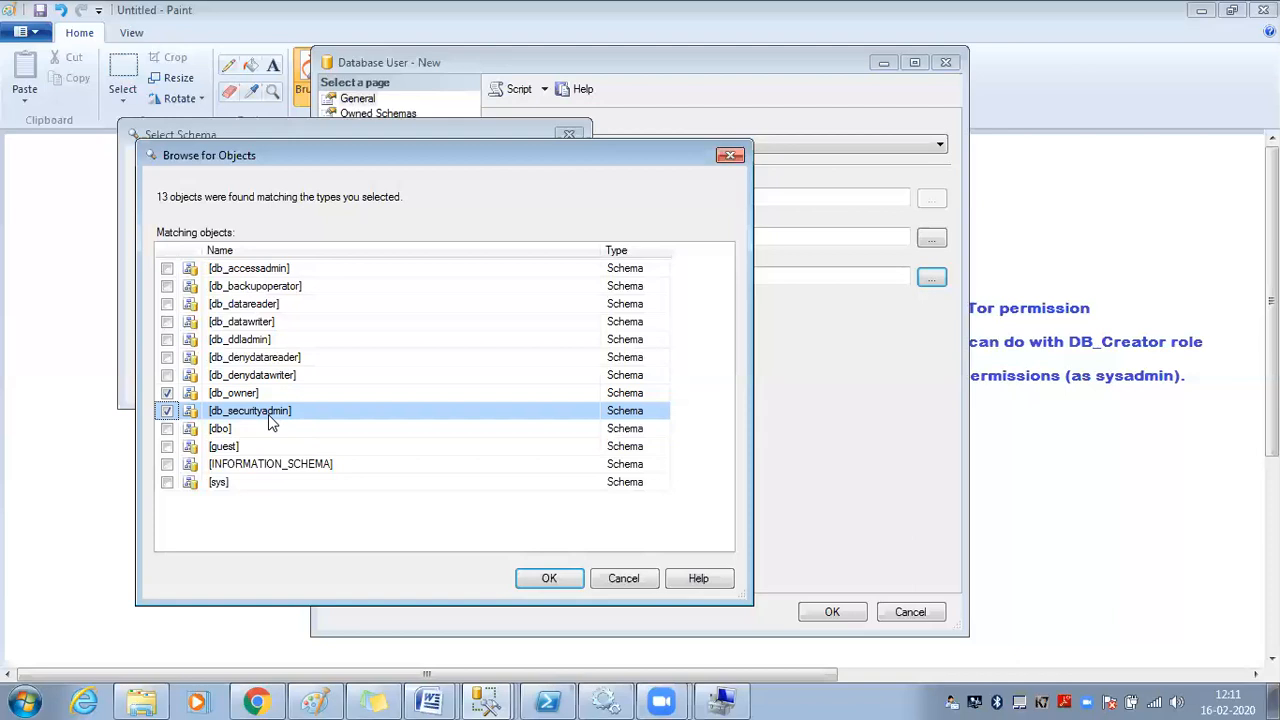
click(272, 272)
click(168, 269)
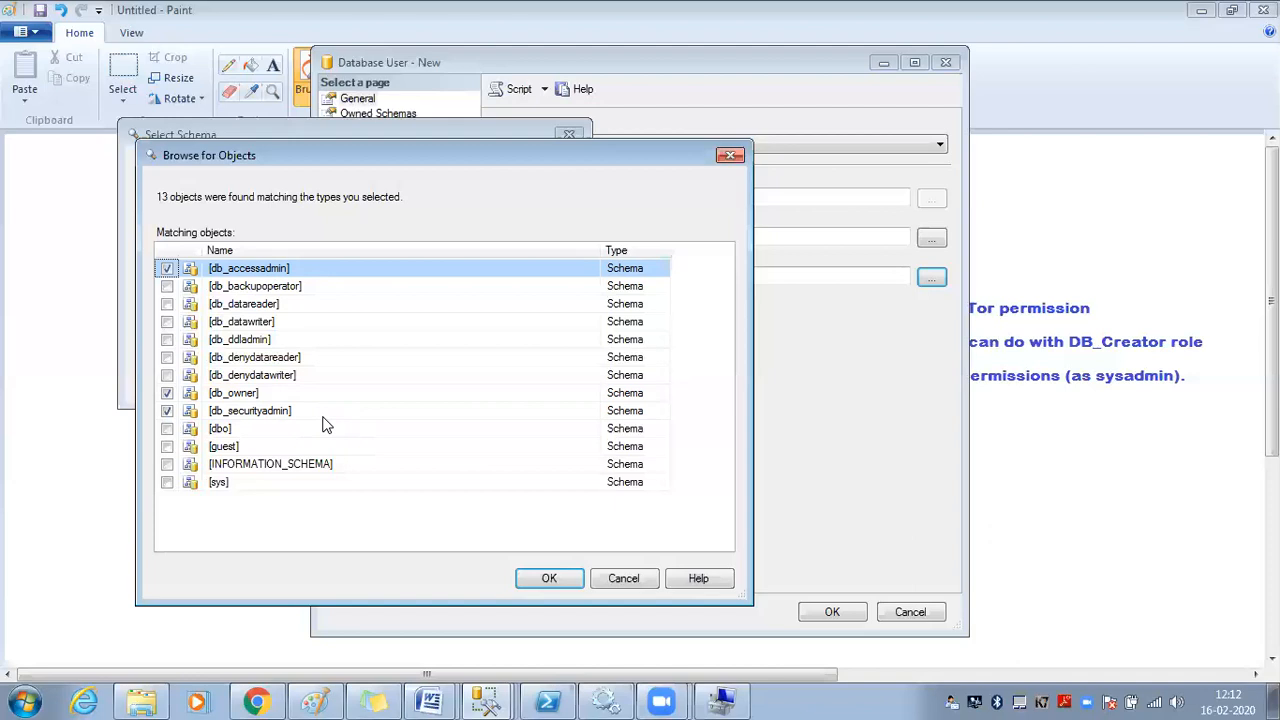
Tick db_backupoperator, then cancel the schema browser, discarding all schema picks
click(240, 286)
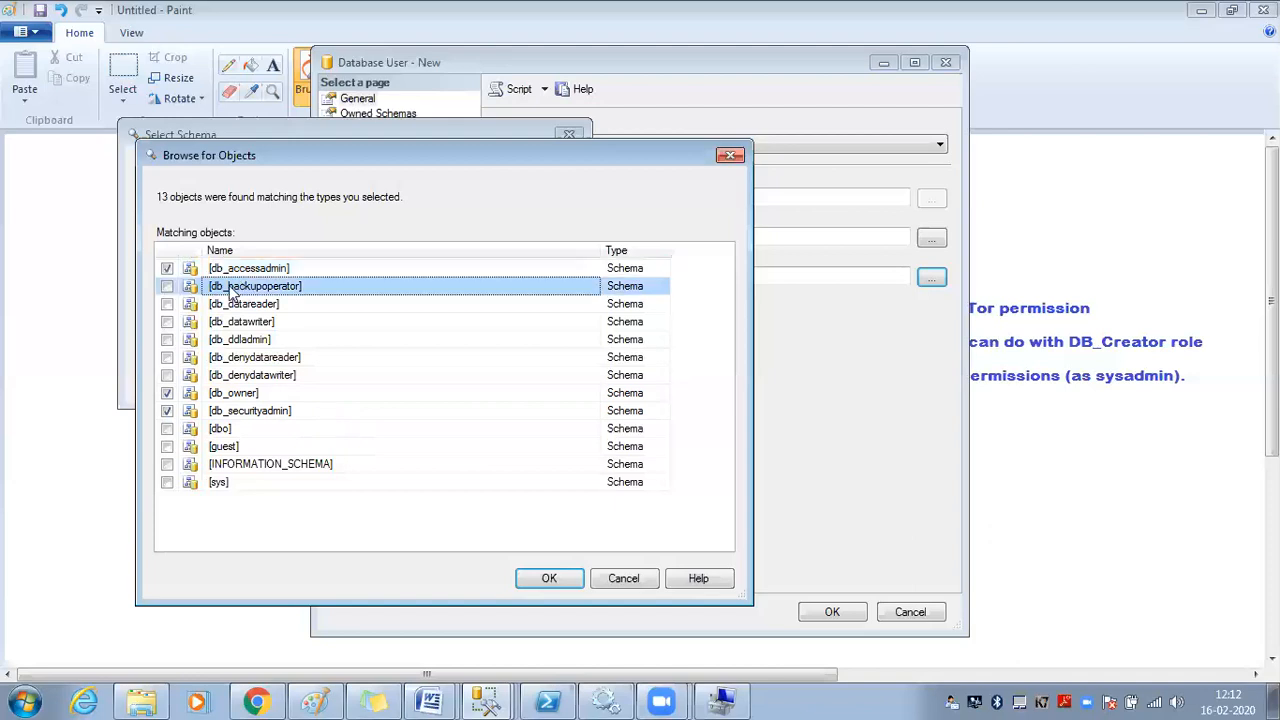
click(167, 287)
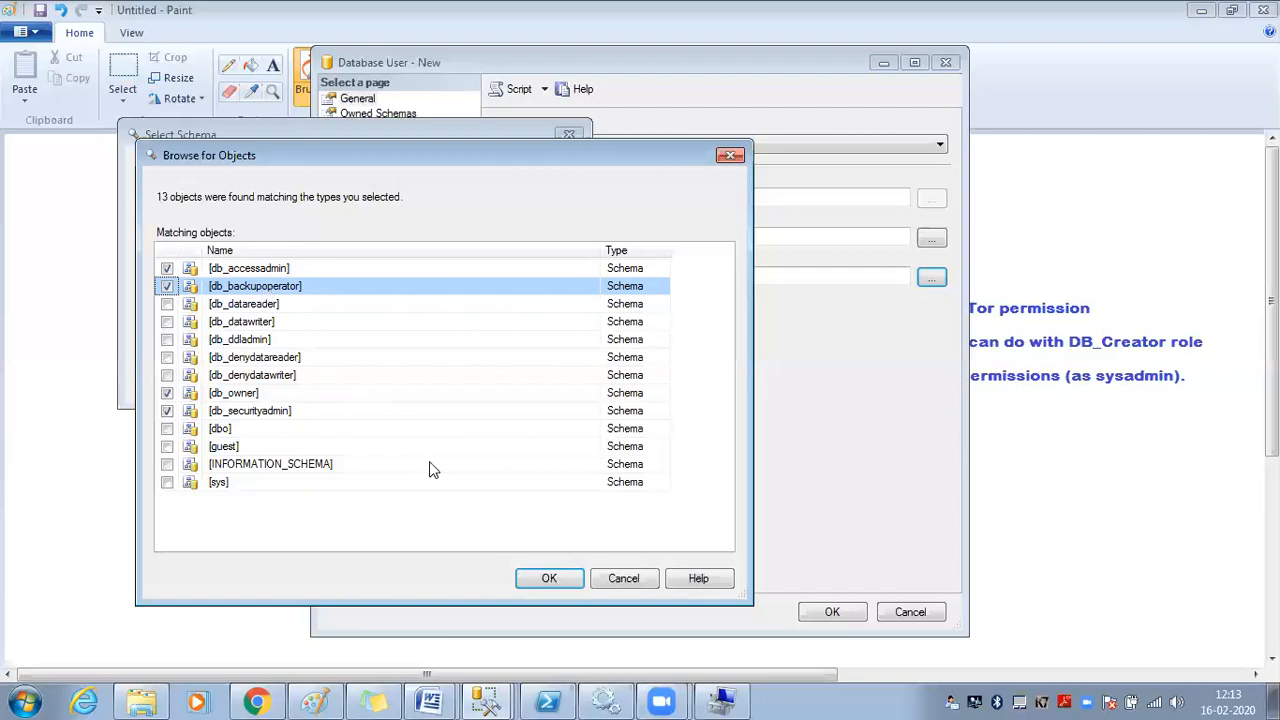
click(622, 580)
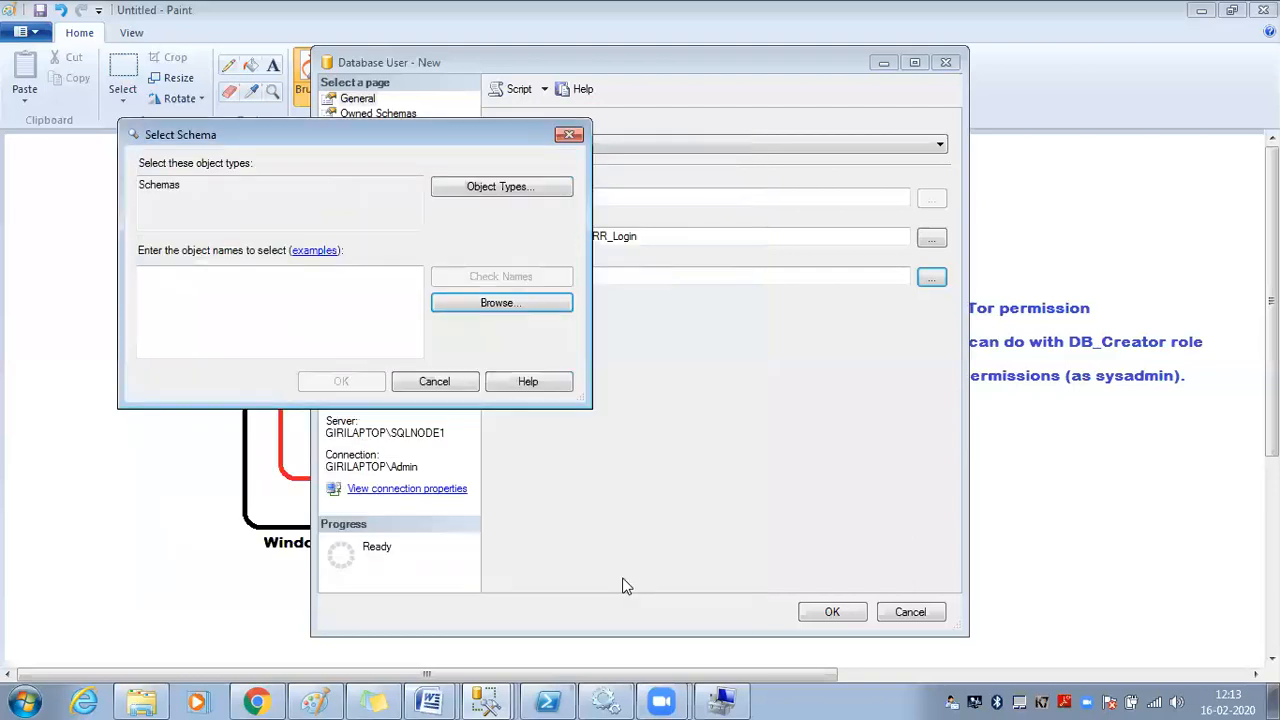
click(455, 384)
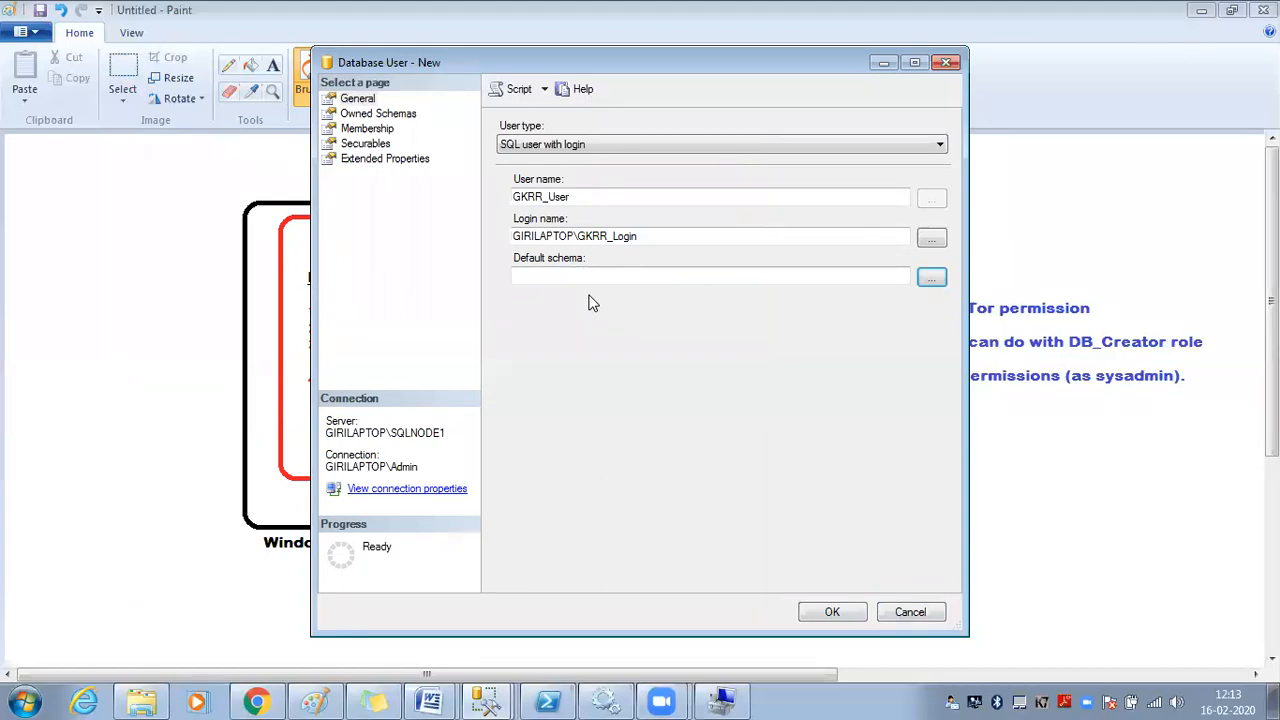
click(935, 242)
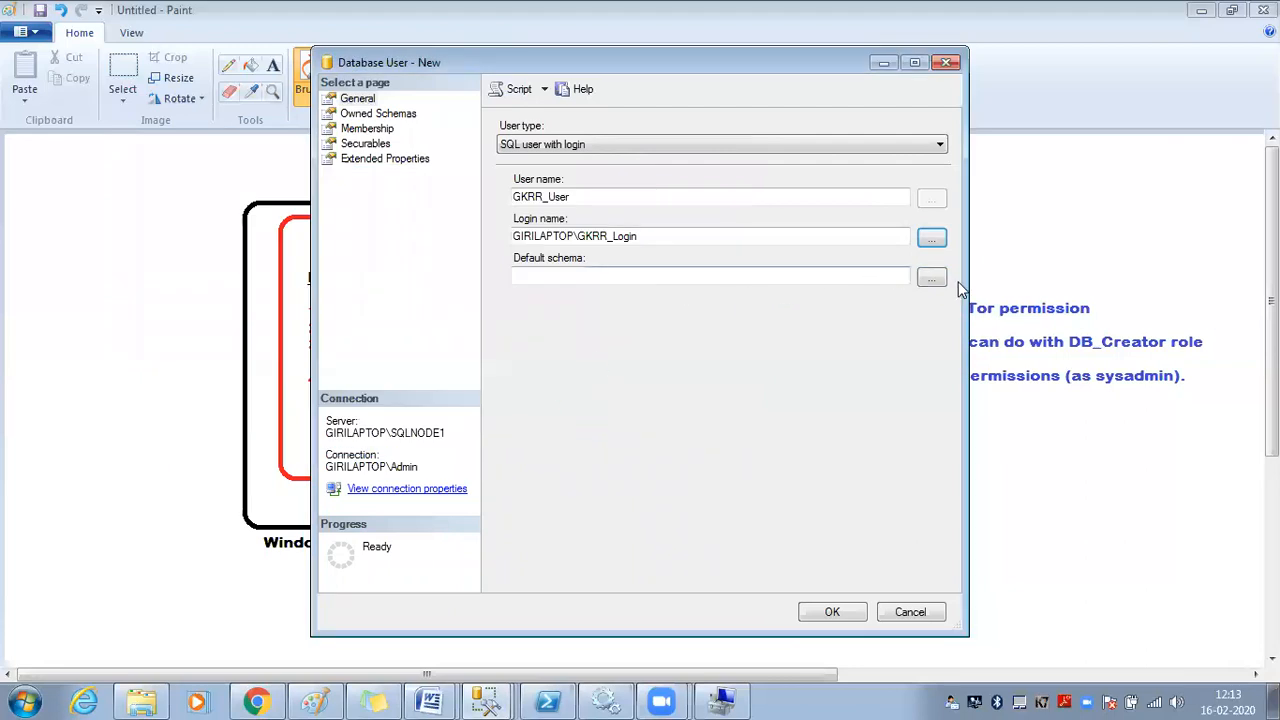
click(931, 277)
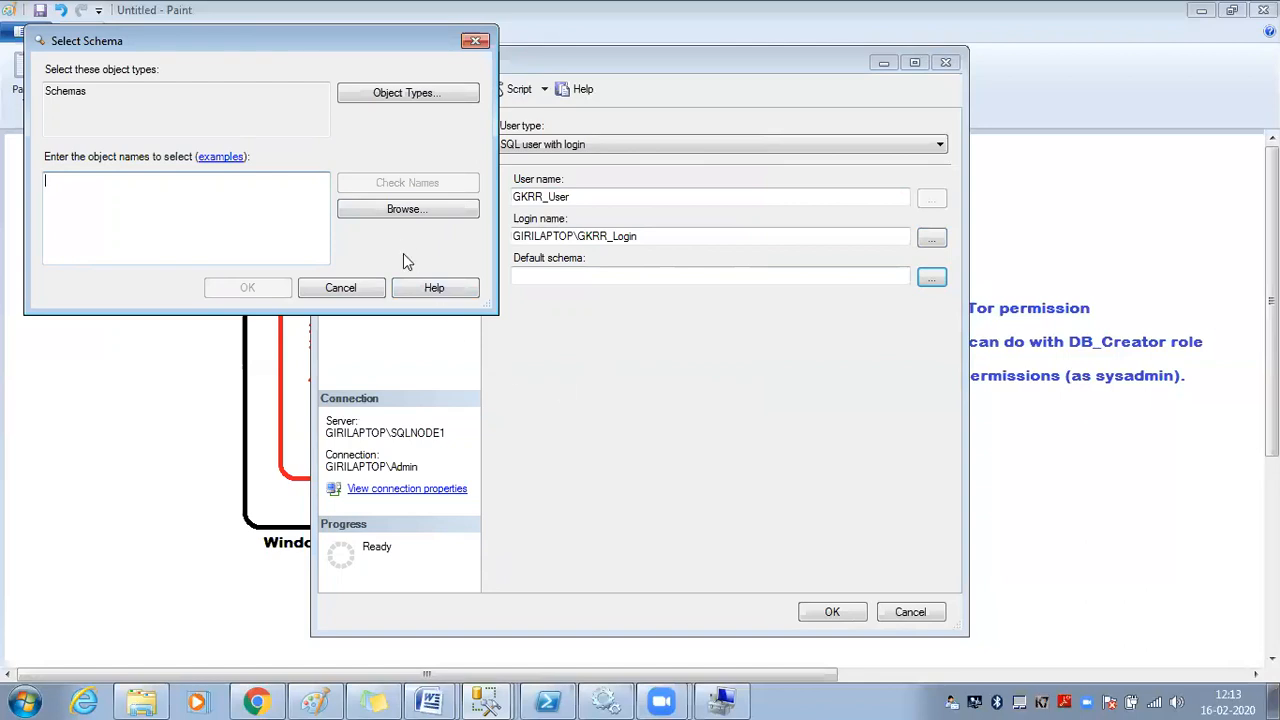
click(410, 212)
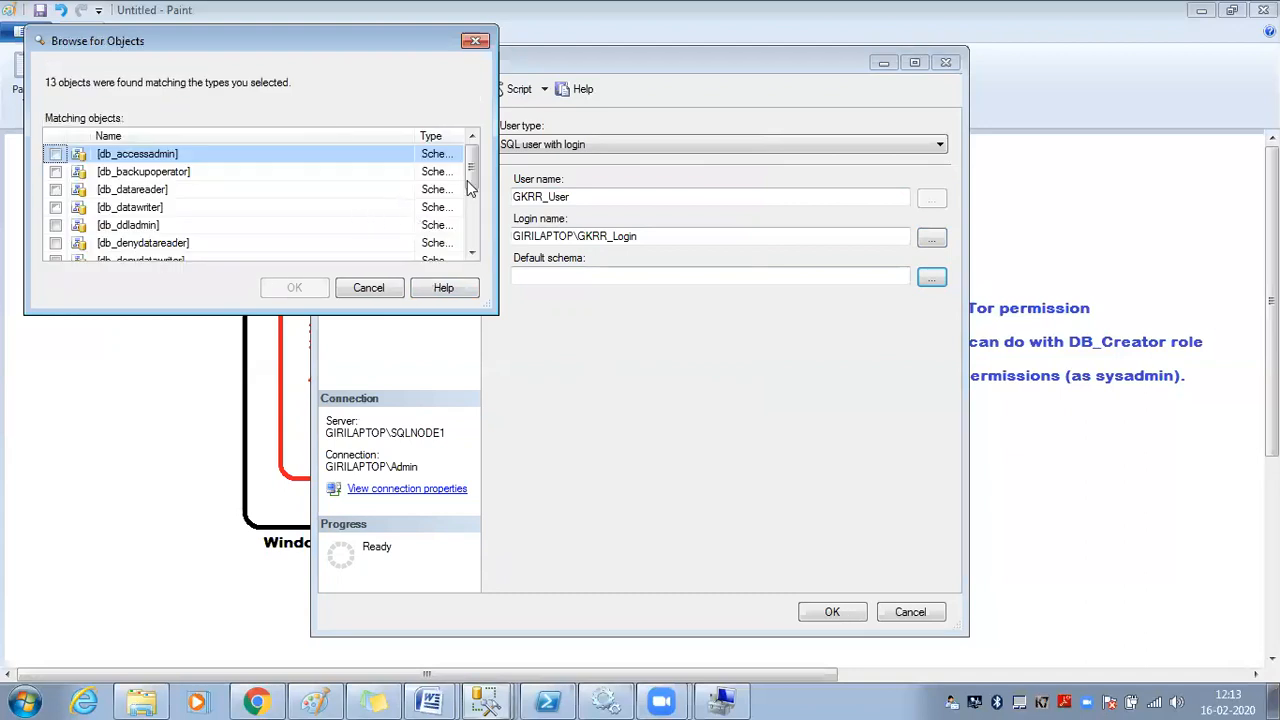
drag(502, 316, 818, 676)
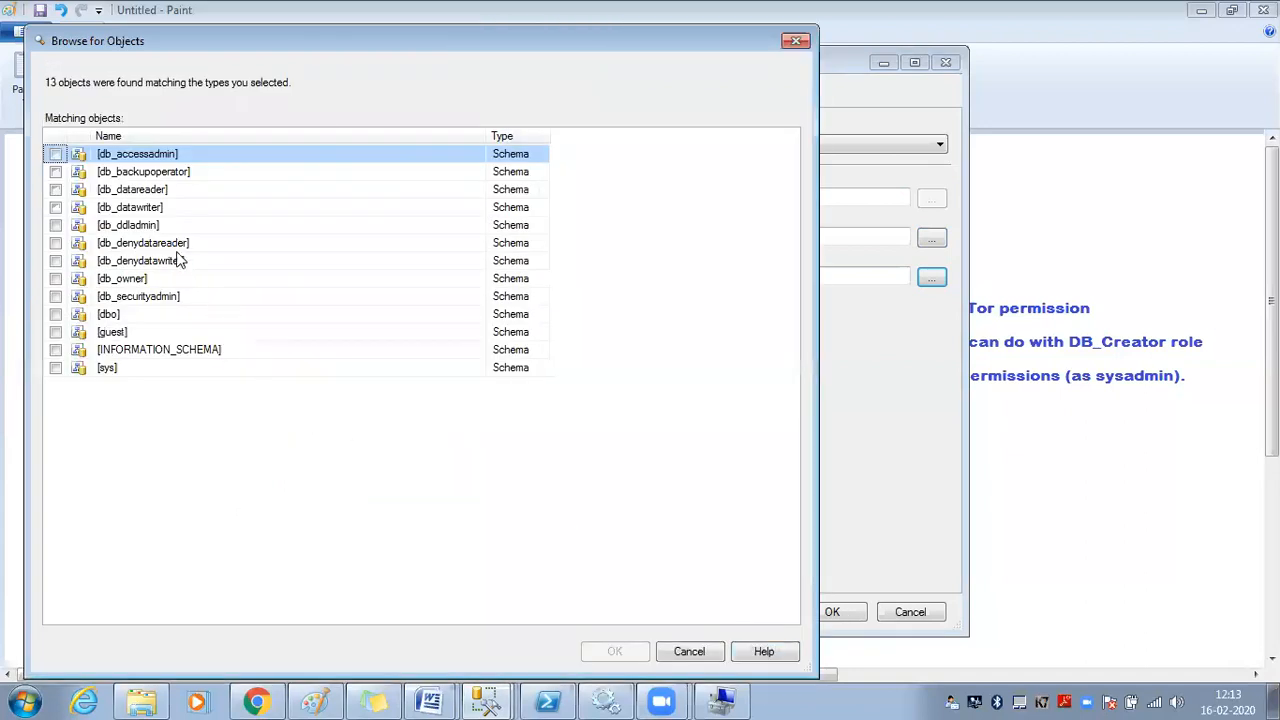
click(155, 175)
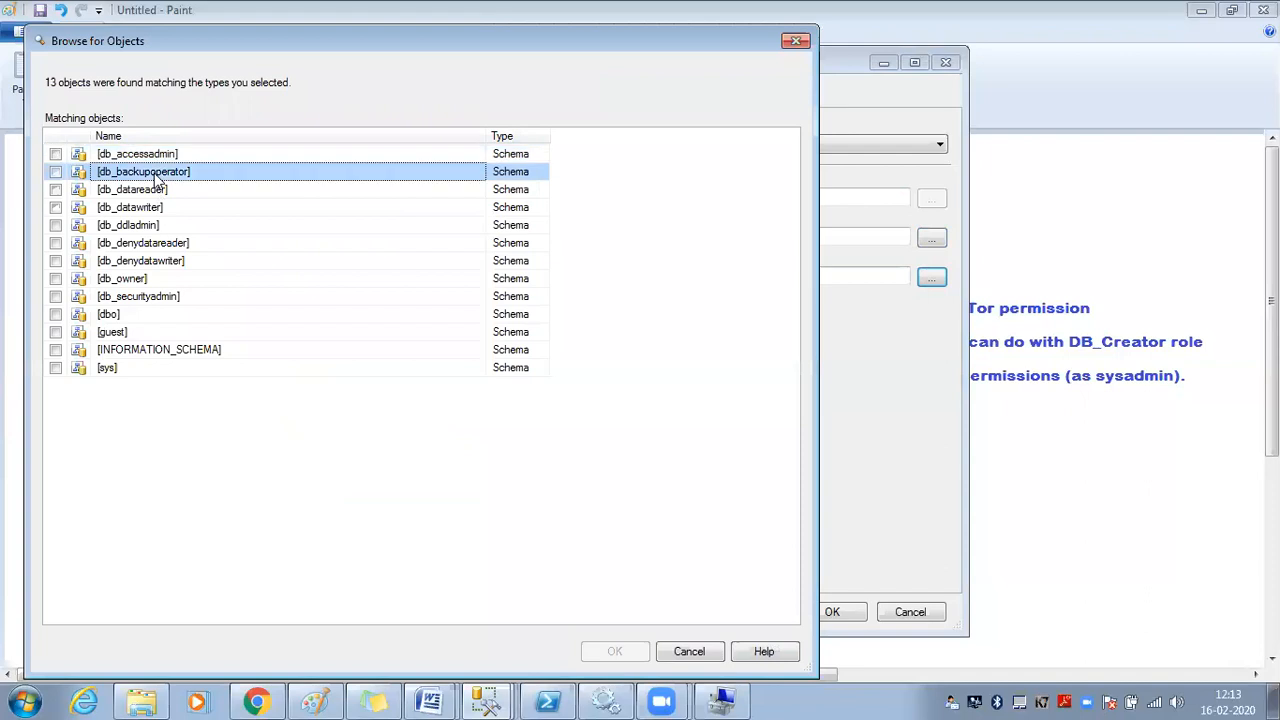
click(55, 154)
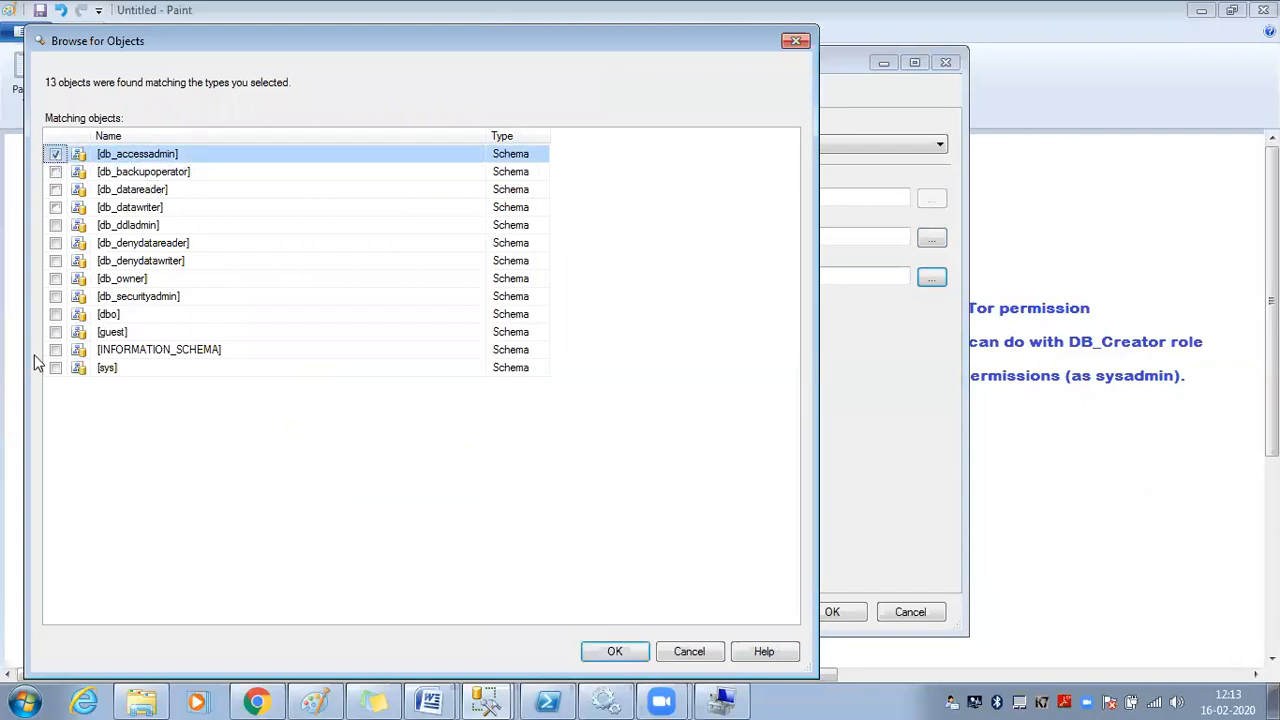
click(55, 298)
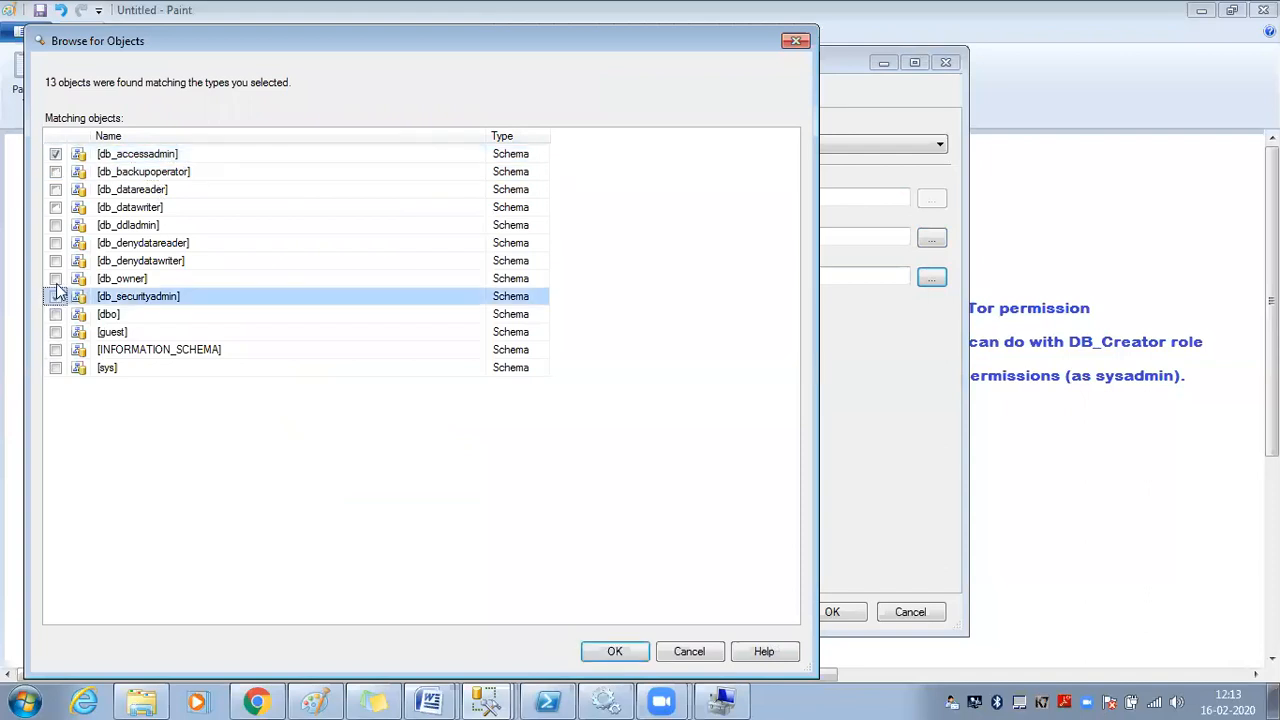
click(55, 296)
click(55, 278)
click(56, 172)
click(56, 173)
click(56, 190)
click(56, 190)
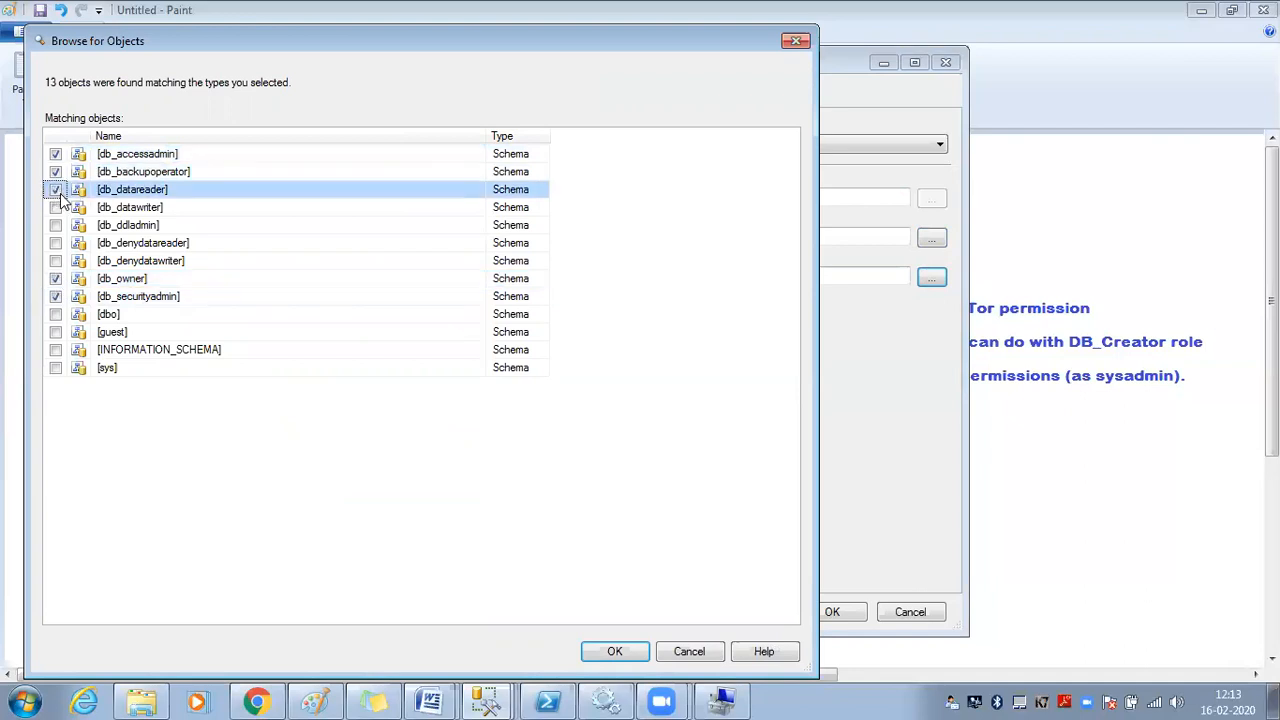
click(141, 212)
click(54, 208)
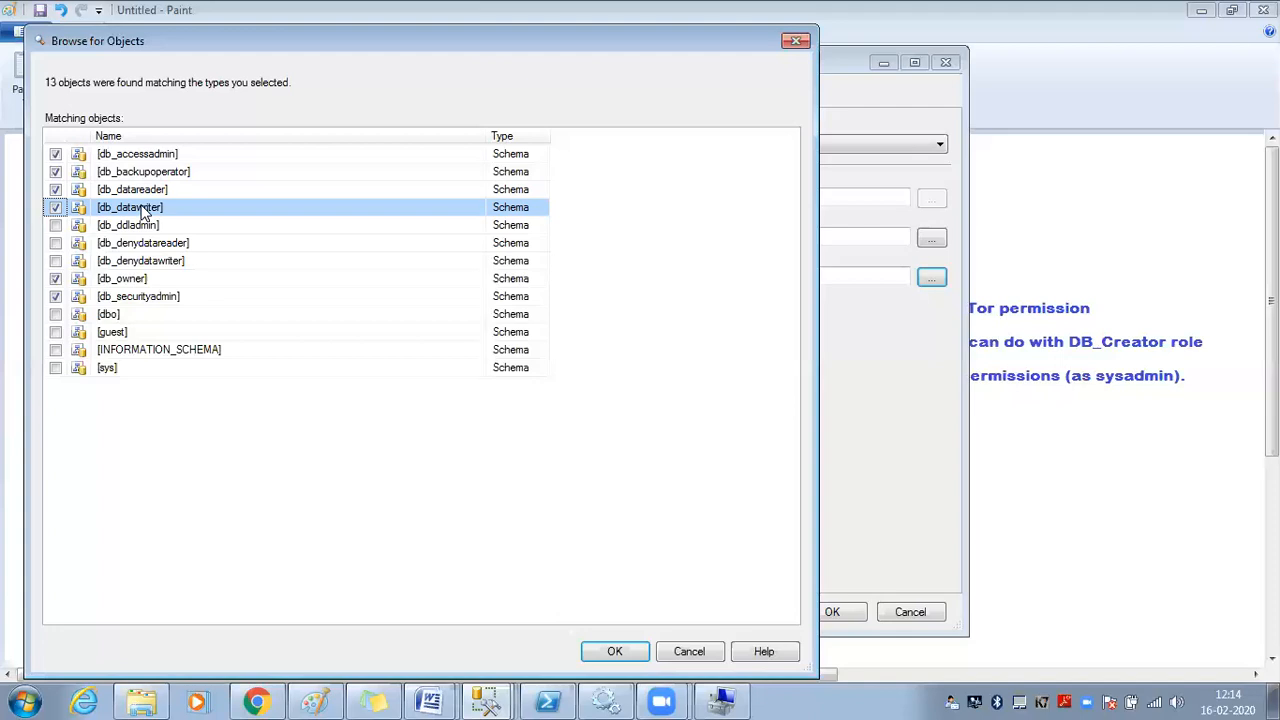
click(146, 228)
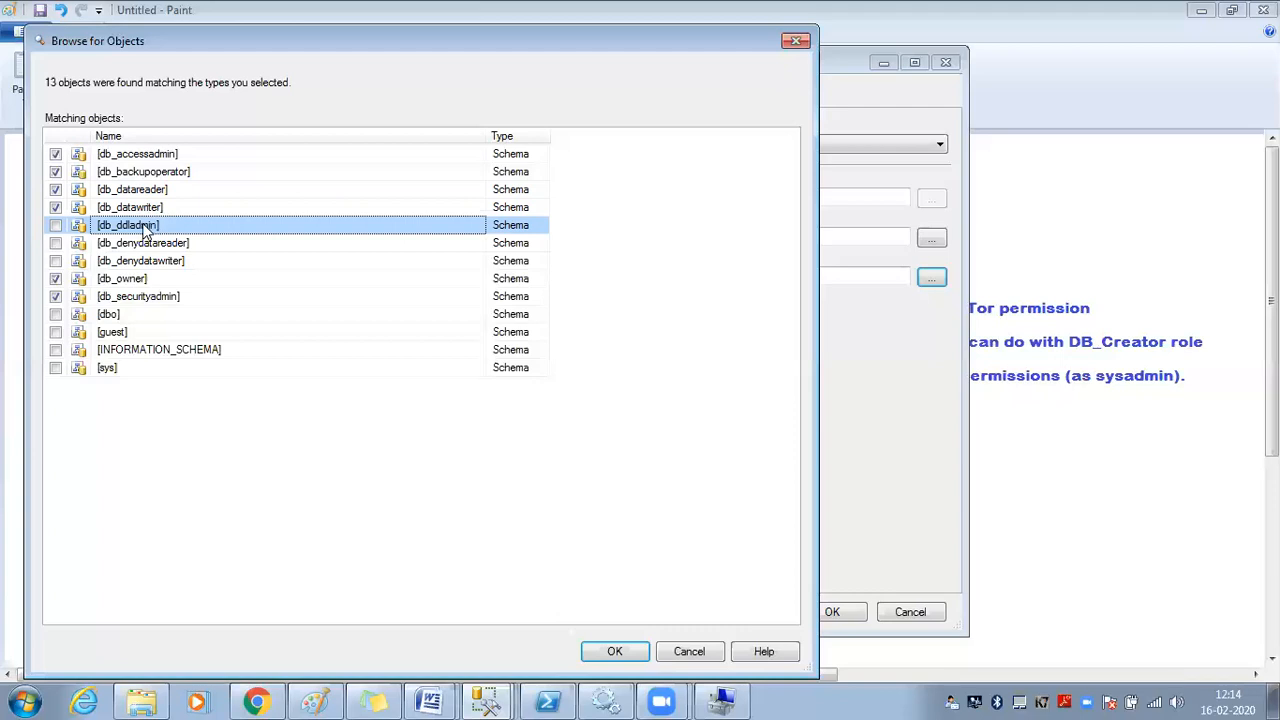
click(55, 225)
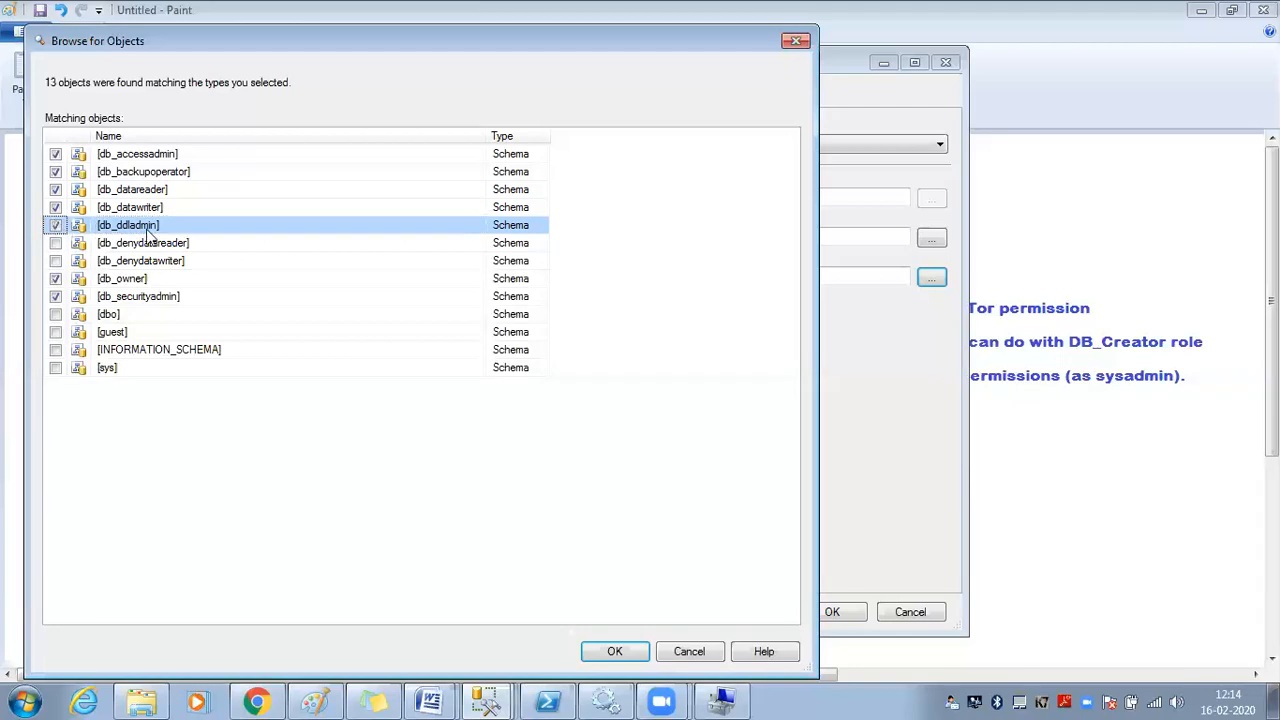
click(152, 243)
click(56, 244)
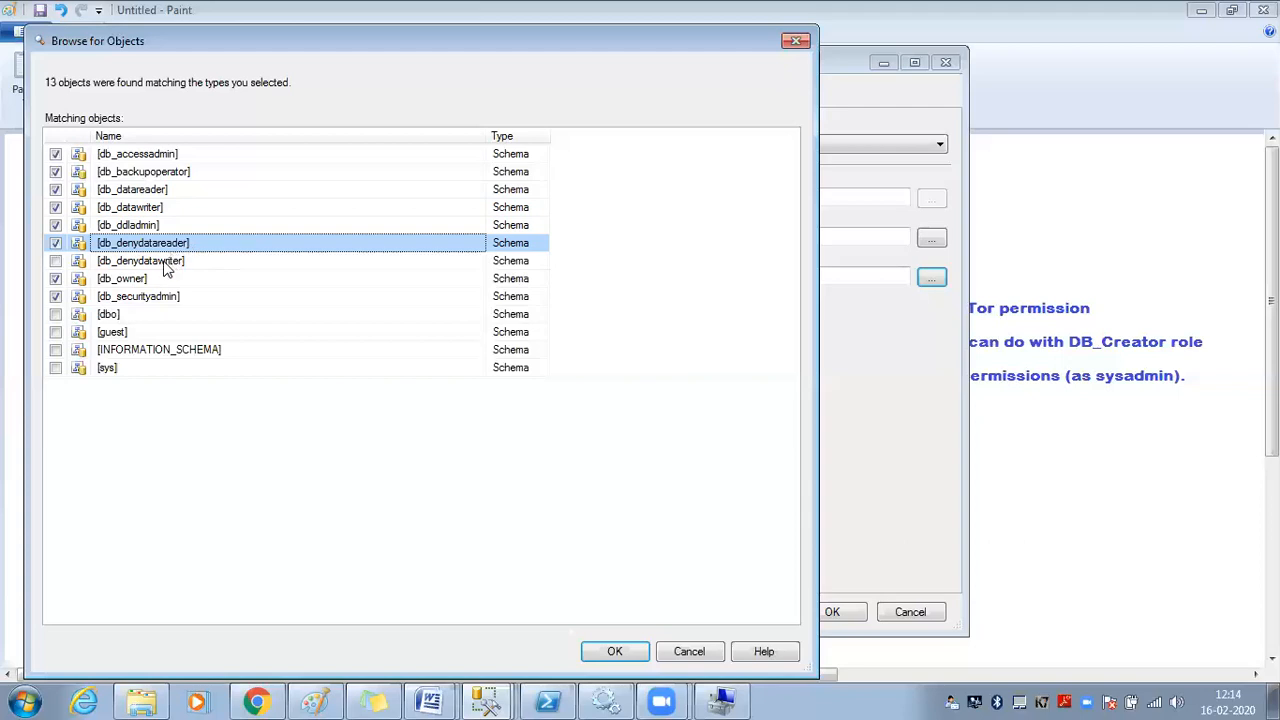
click(163, 262)
click(55, 261)
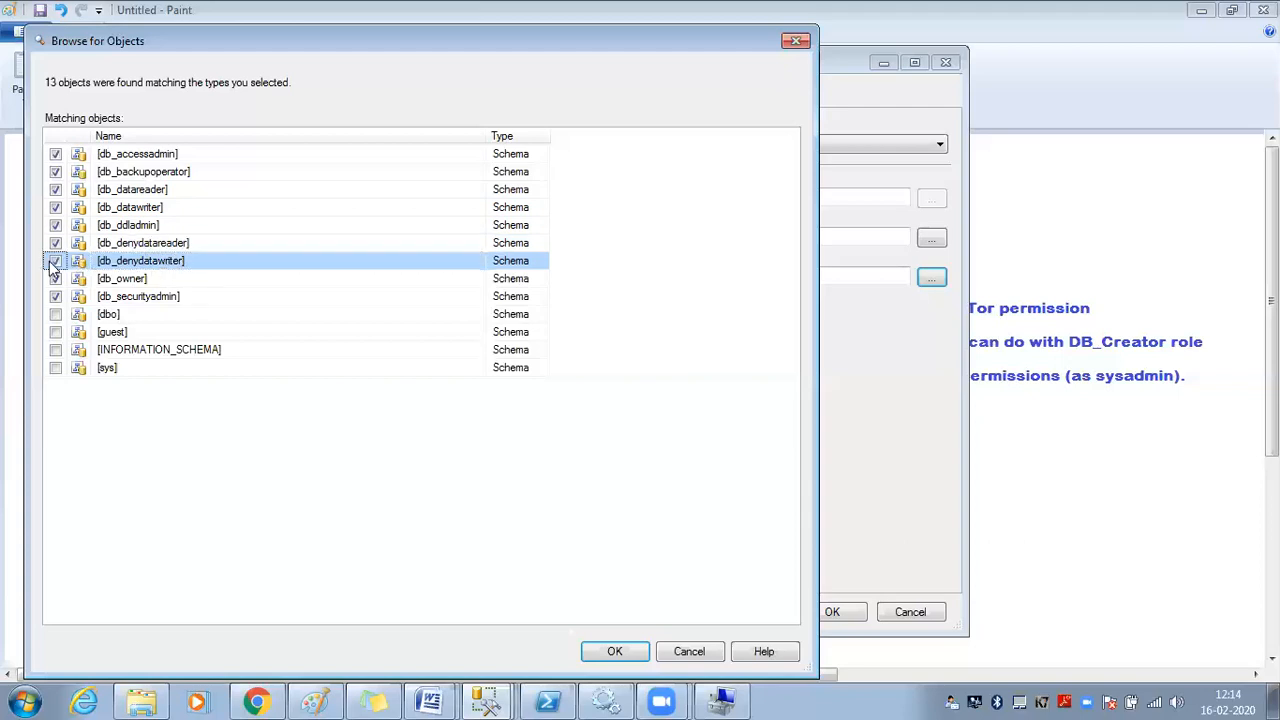
click(177, 262)
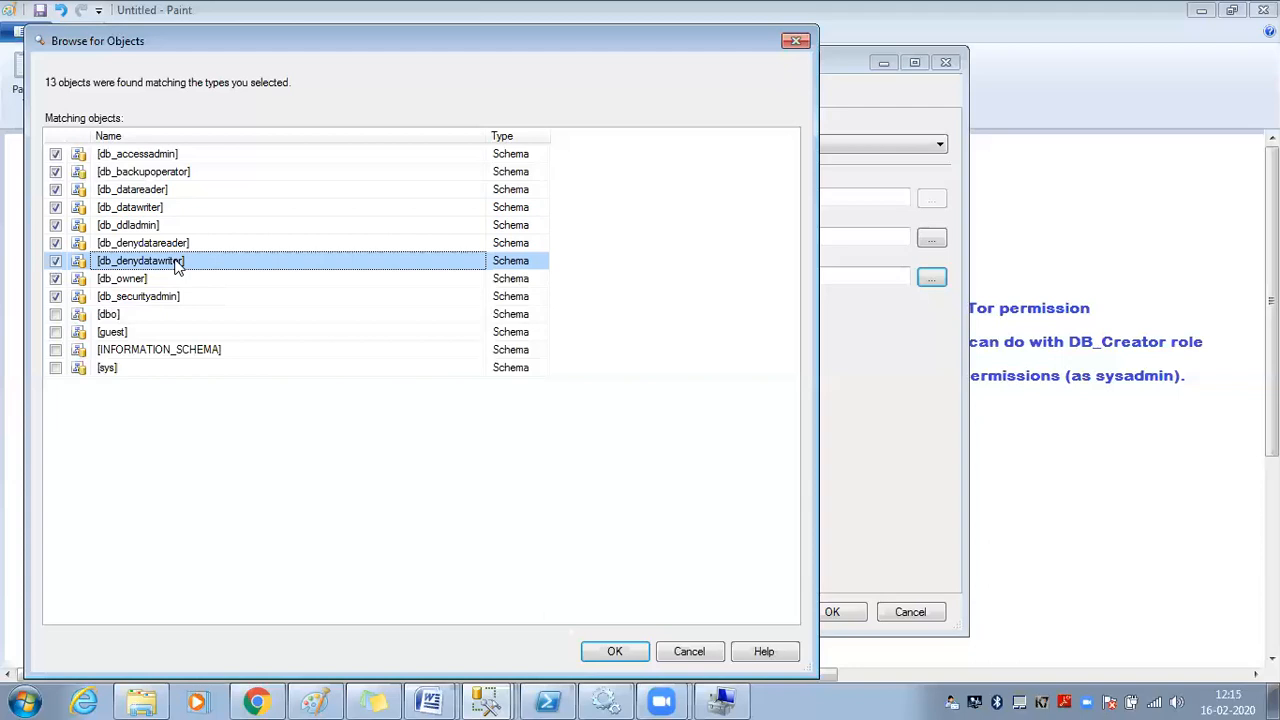
click(162, 245)
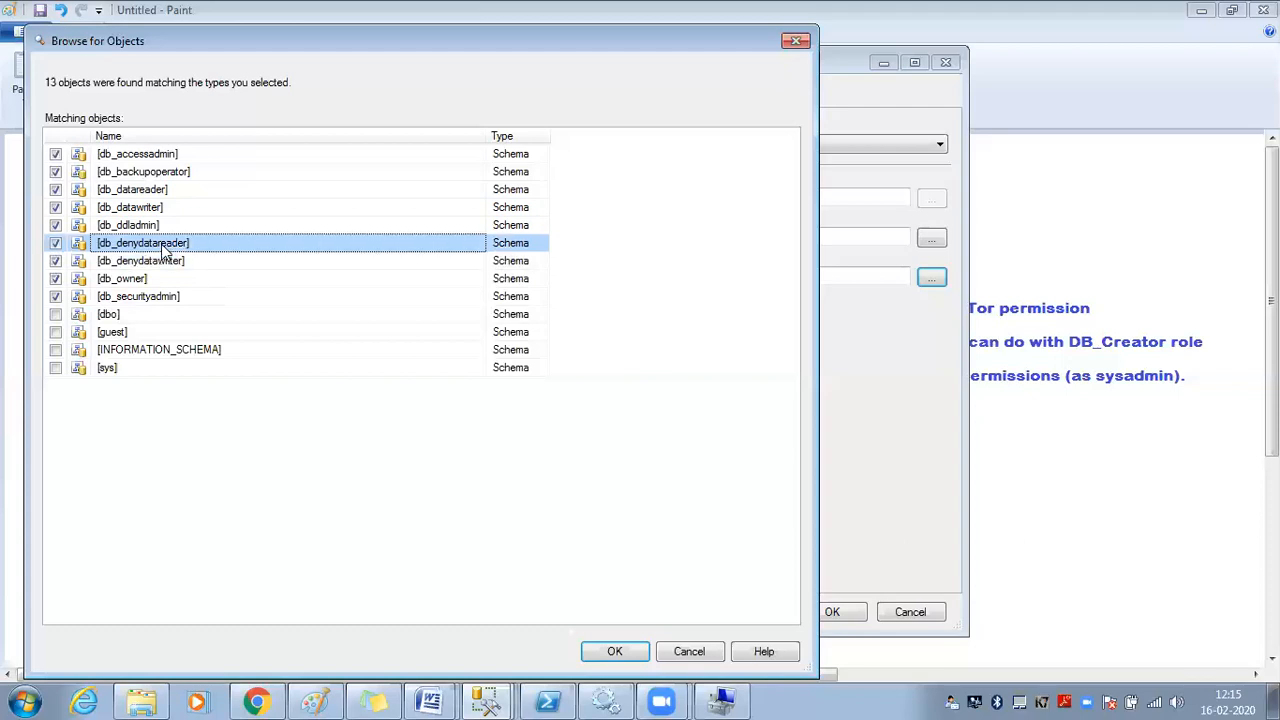
click(158, 262)
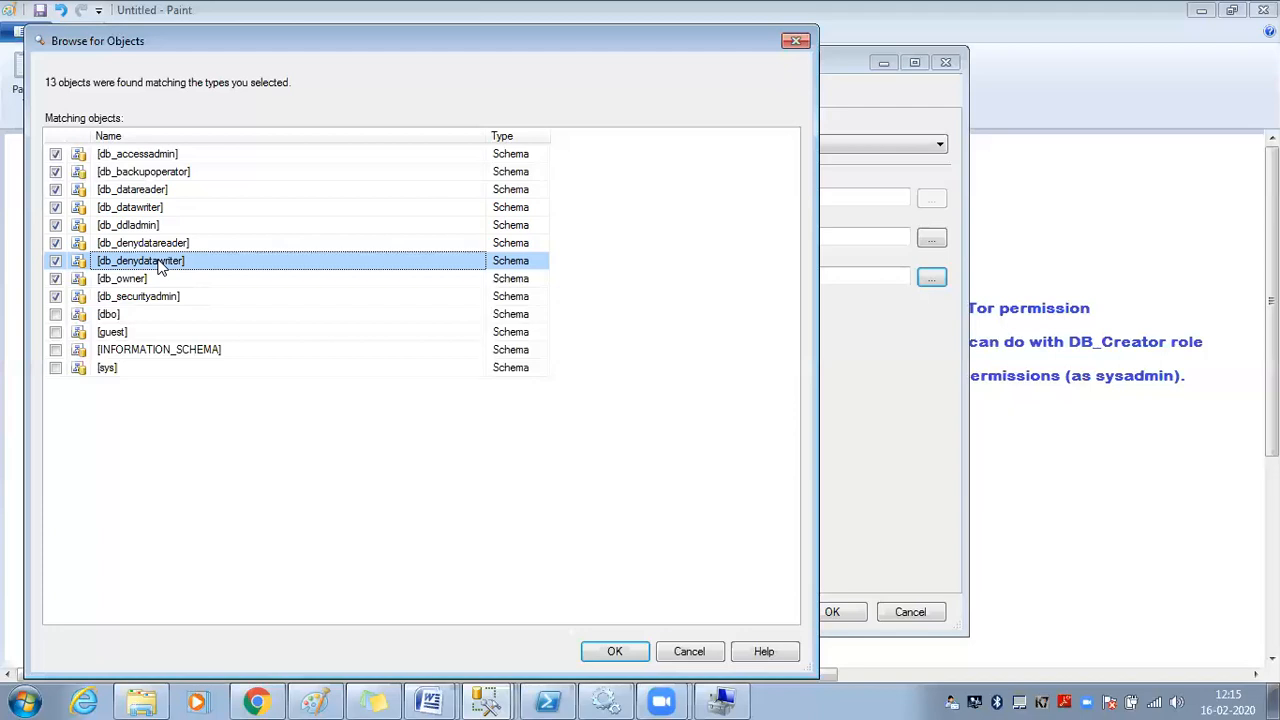
click(133, 317)
click(140, 282)
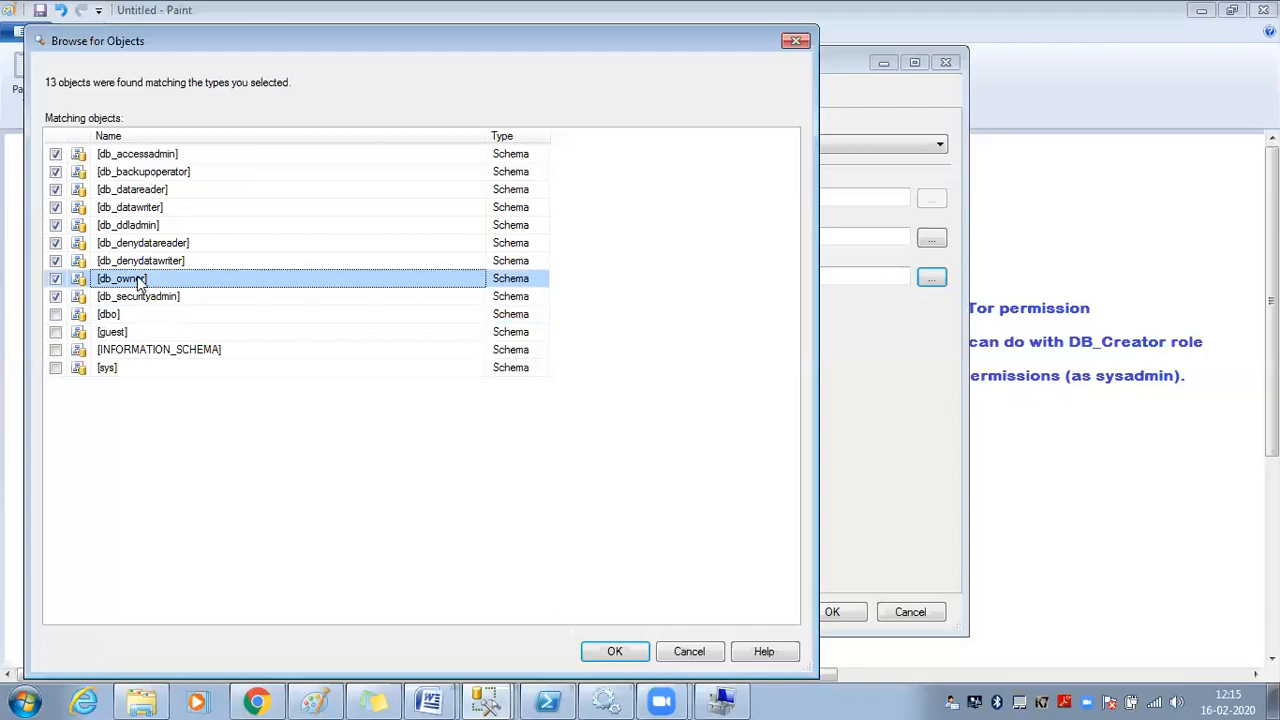
click(149, 211)
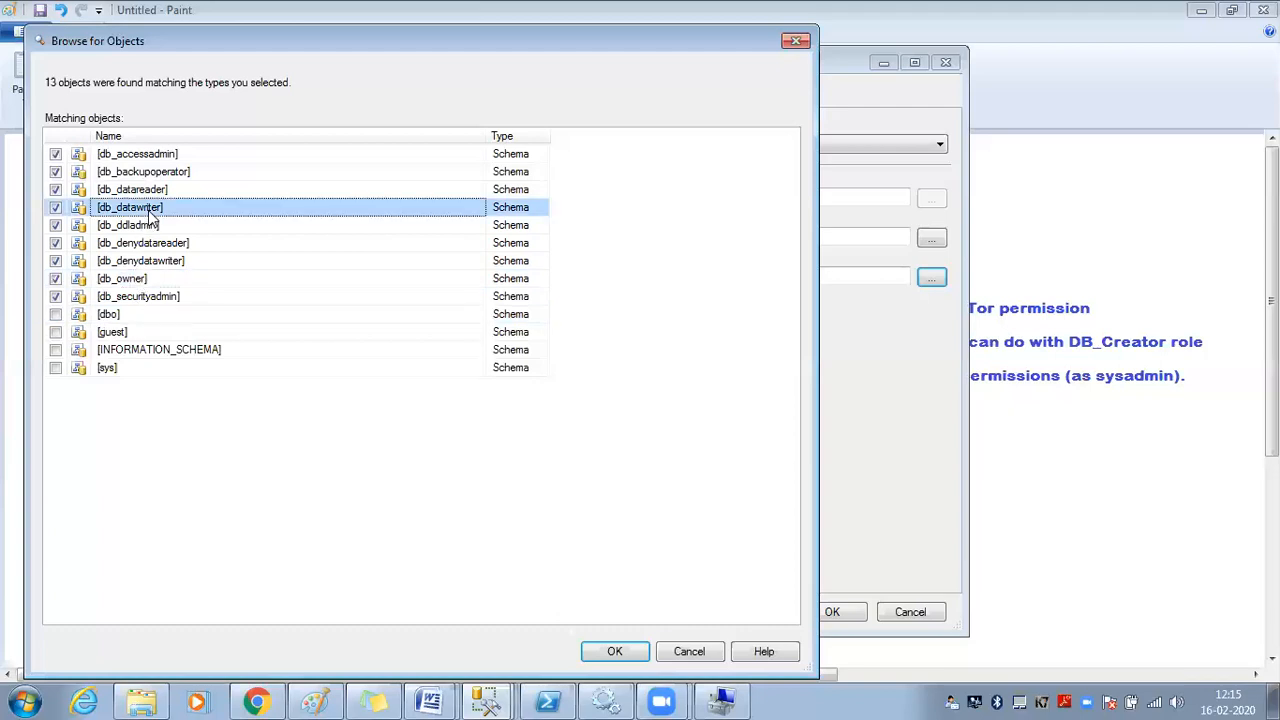
click(161, 192)
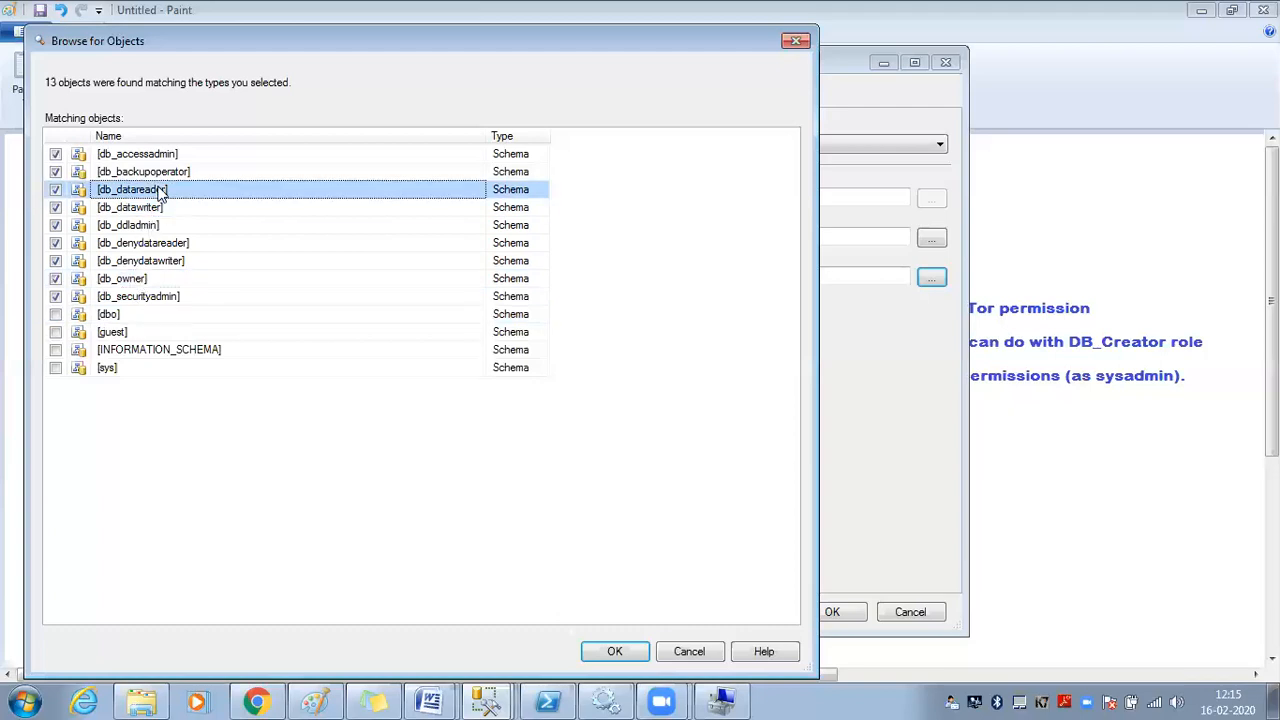
click(689, 651)
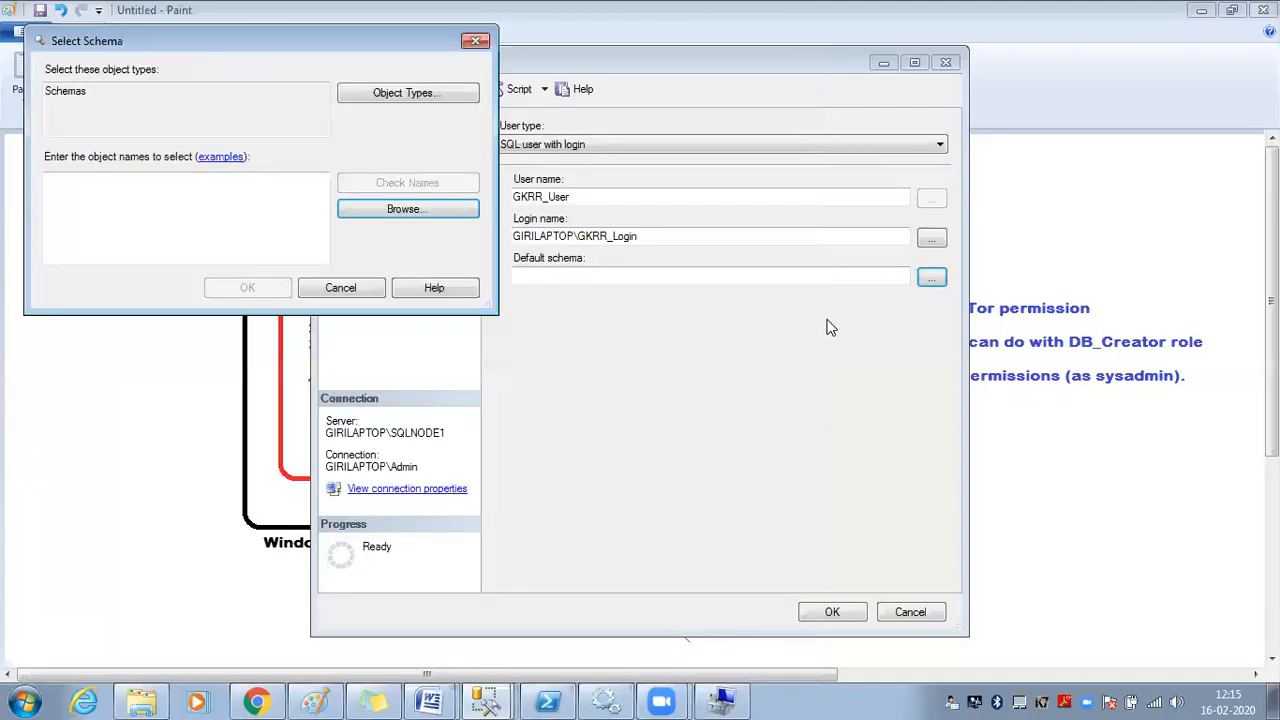
Choose db_datareader from the full schema list as GKRR_User's default schema
click(398, 213)
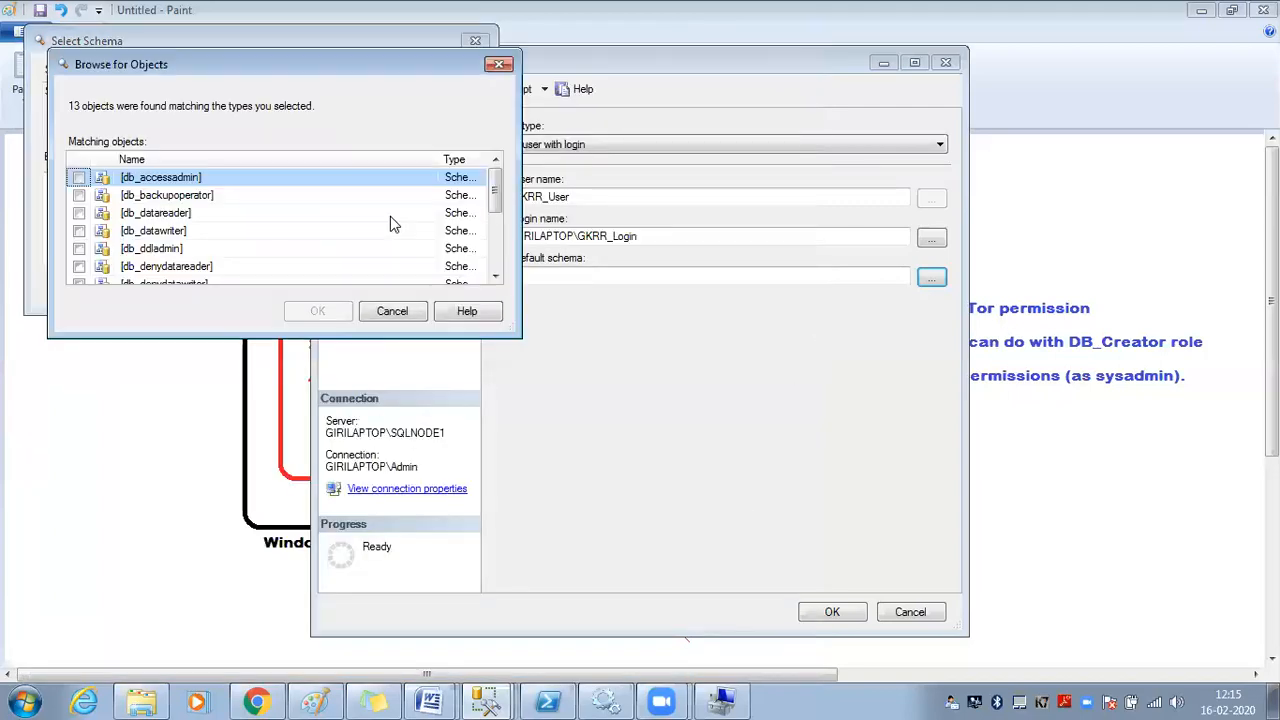
click(80, 213)
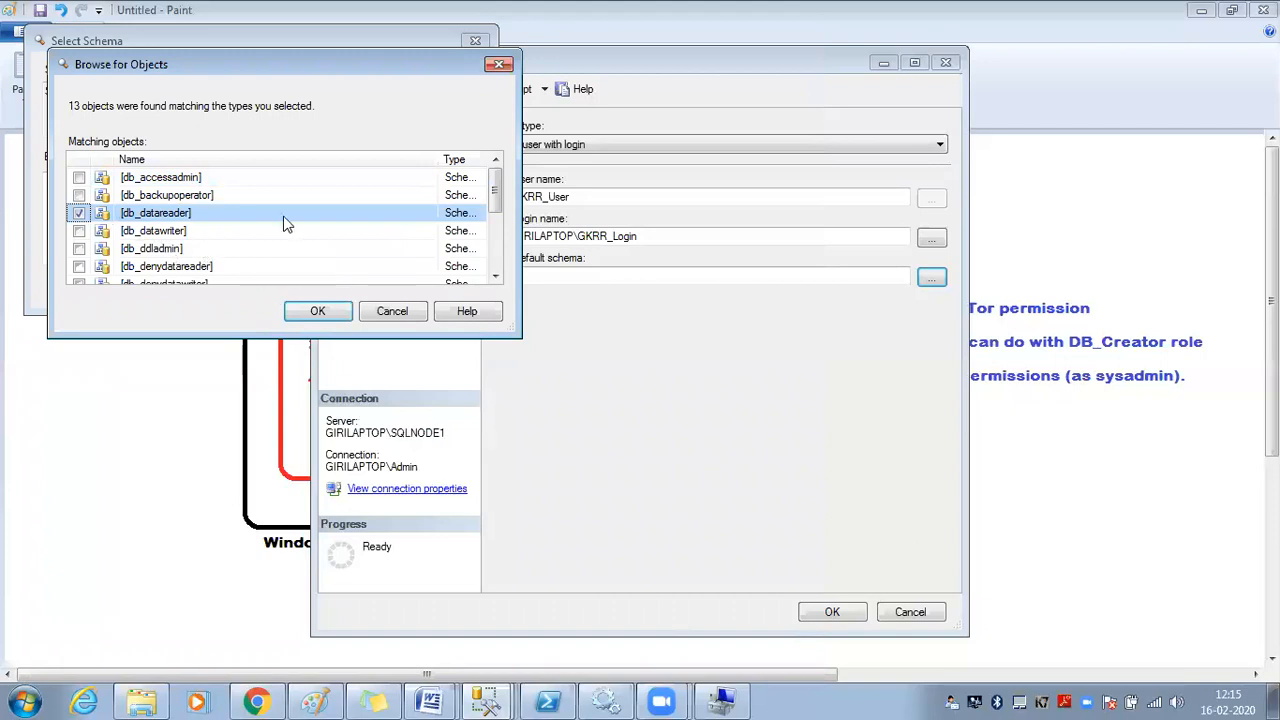
drag(507, 330, 660, 522)
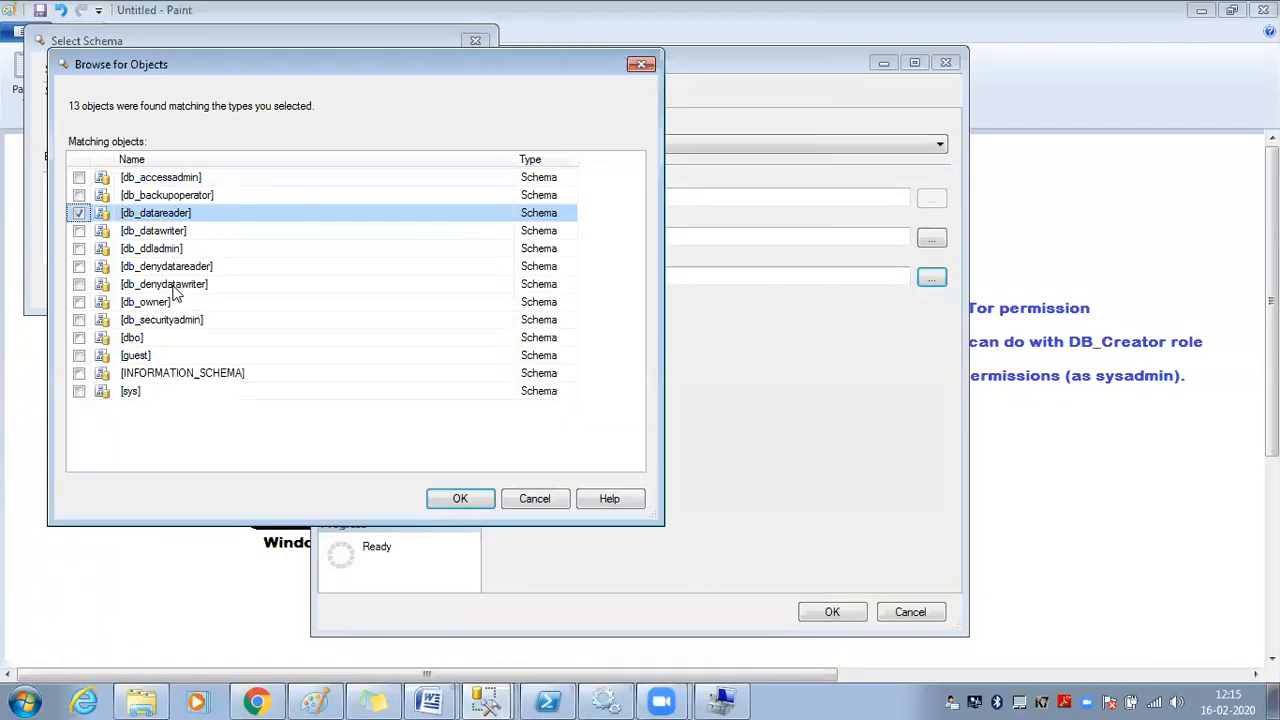
click(458, 498)
click(250, 288)
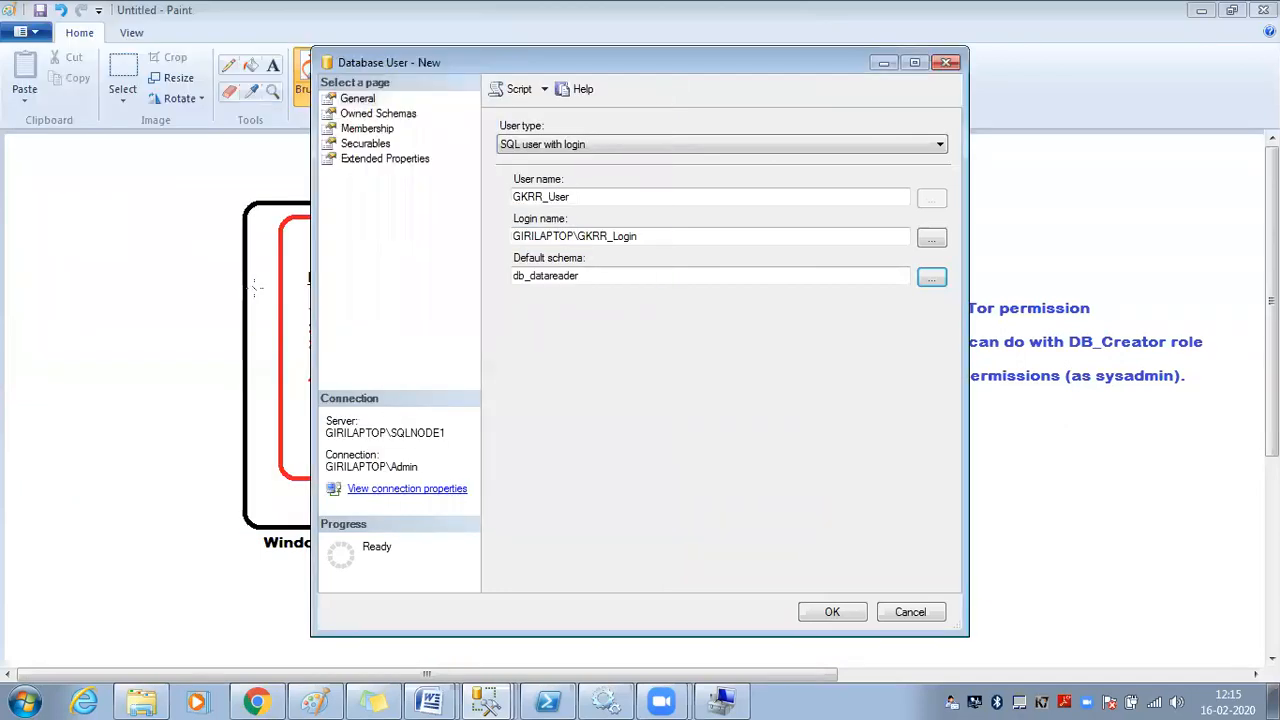
Make GKRR_User own the db_datareader schema and create the user
click(390, 115)
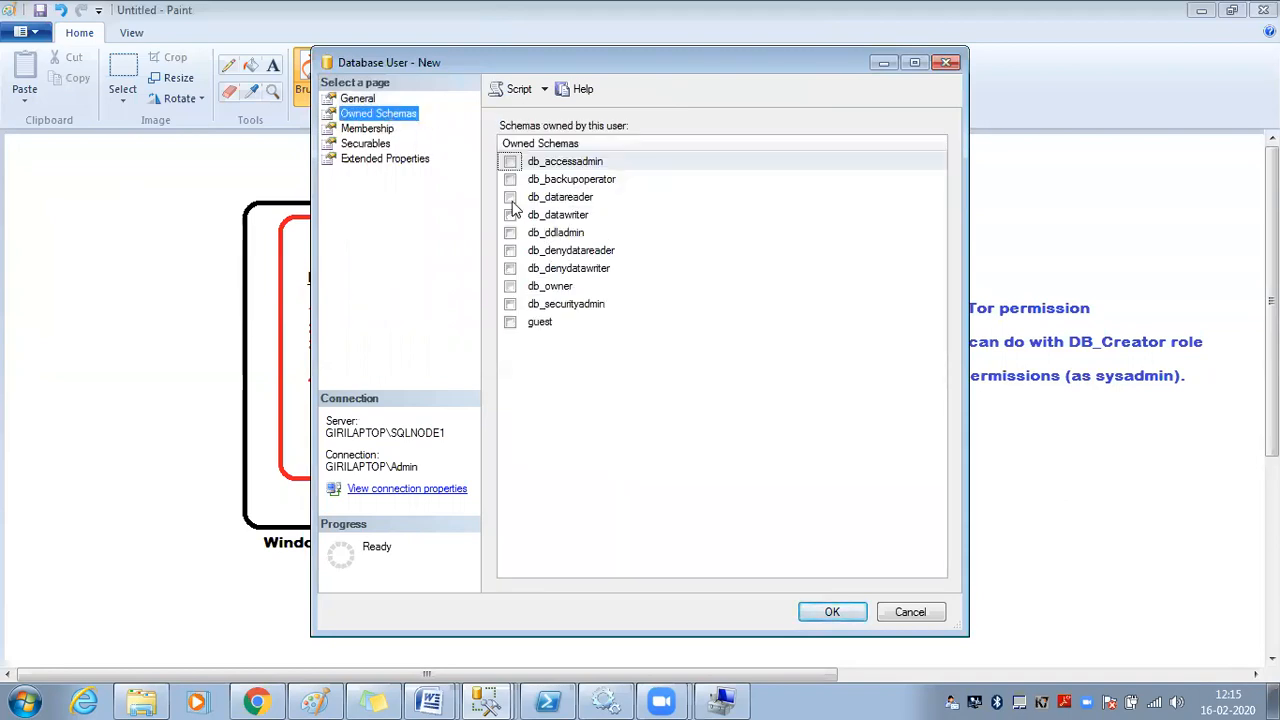
click(510, 199)
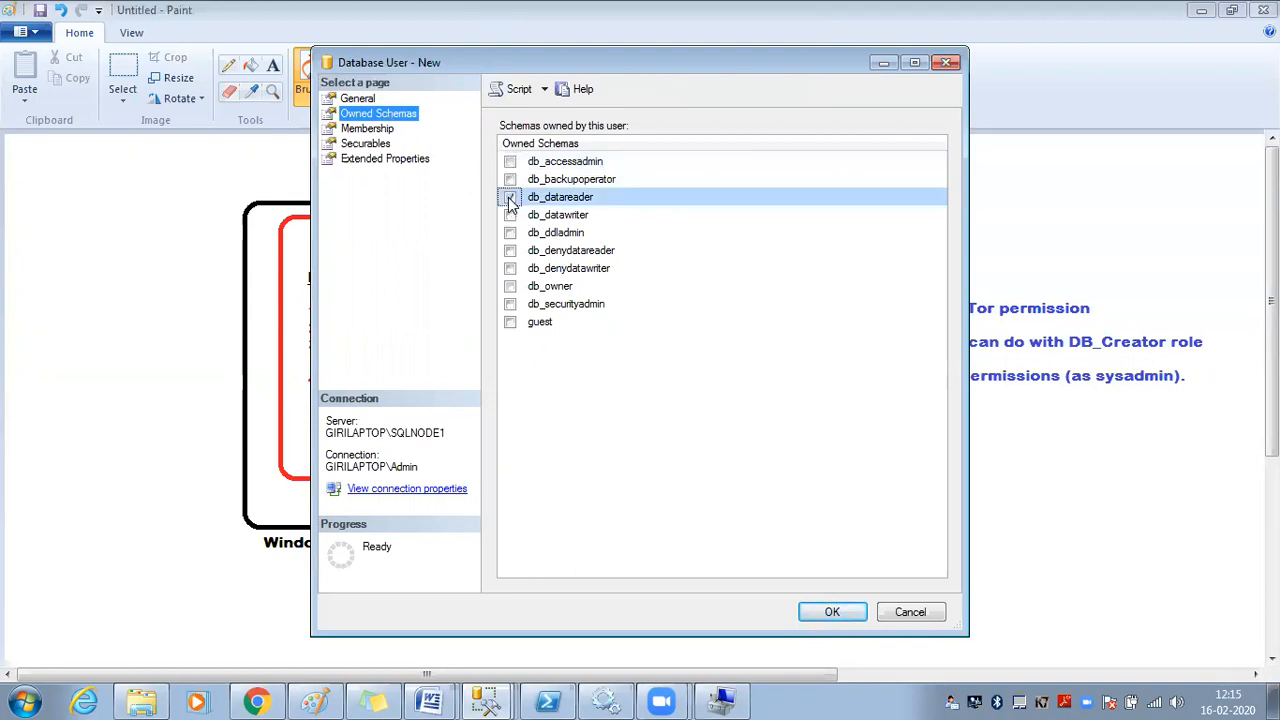
click(830, 613)
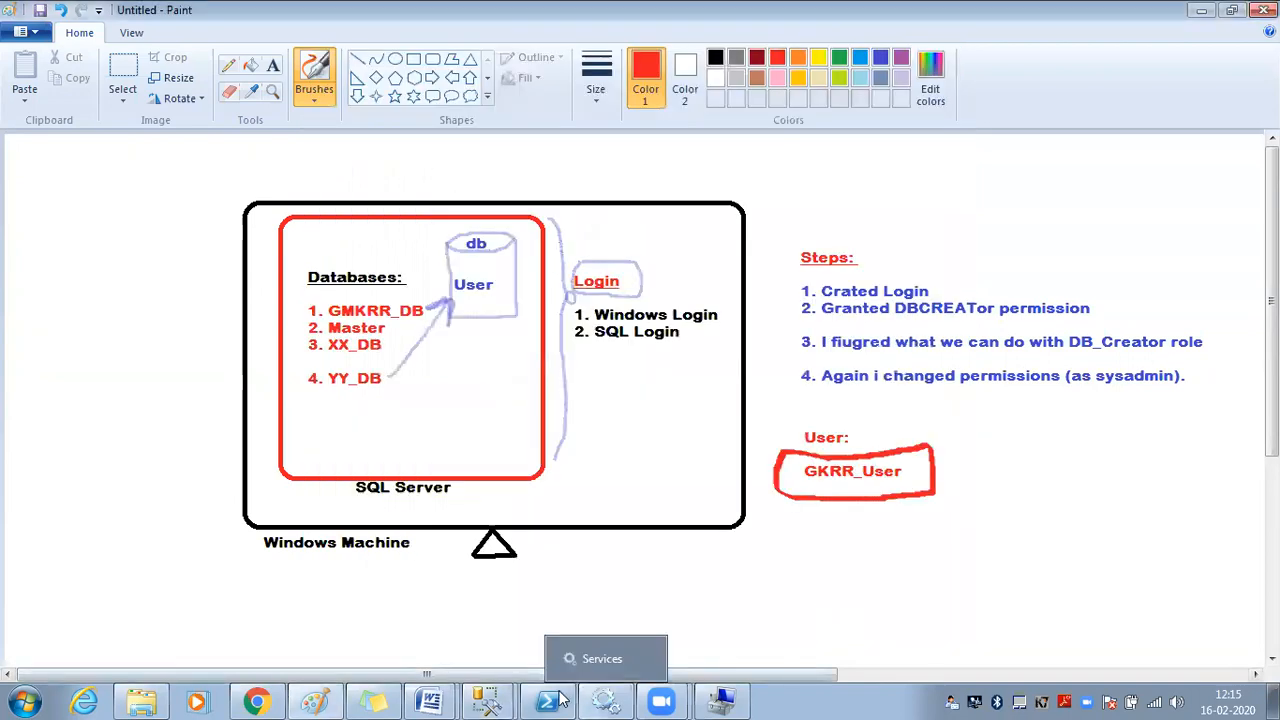
In the GKRR_Login session, refresh and confirm AdventureWorks_latest is not accessible
mouse_move(508, 700)
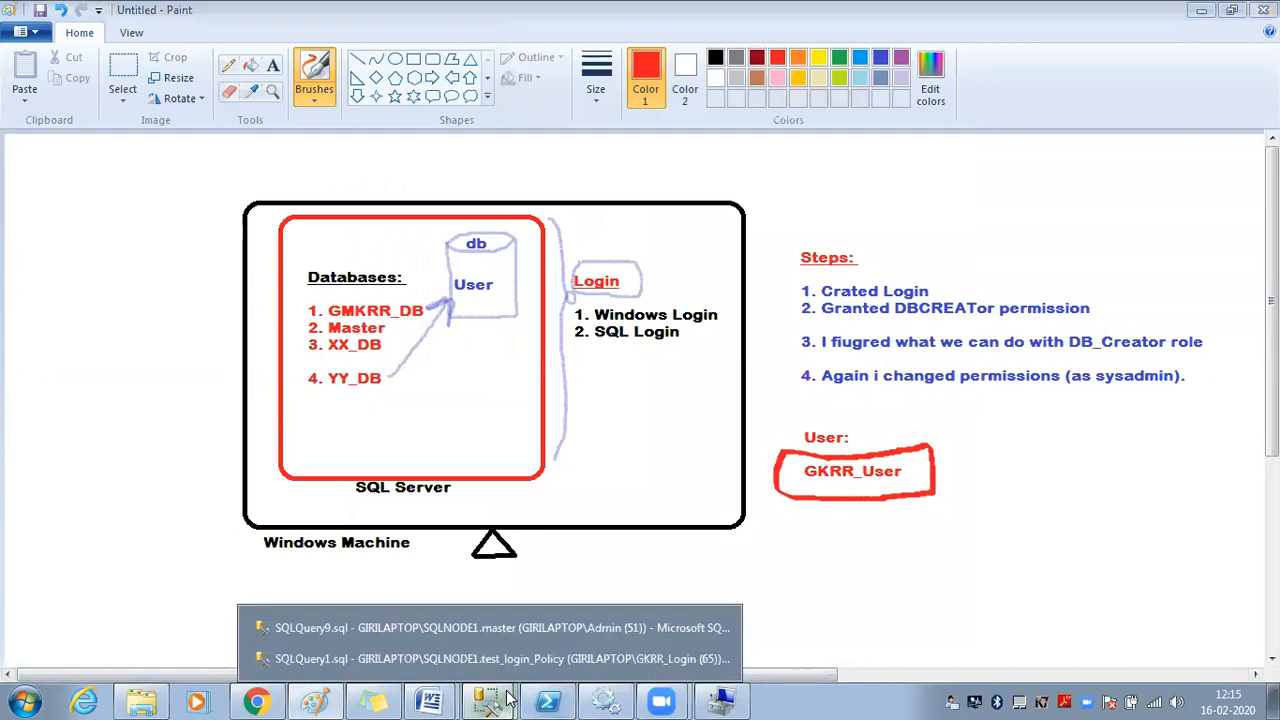
click(502, 655)
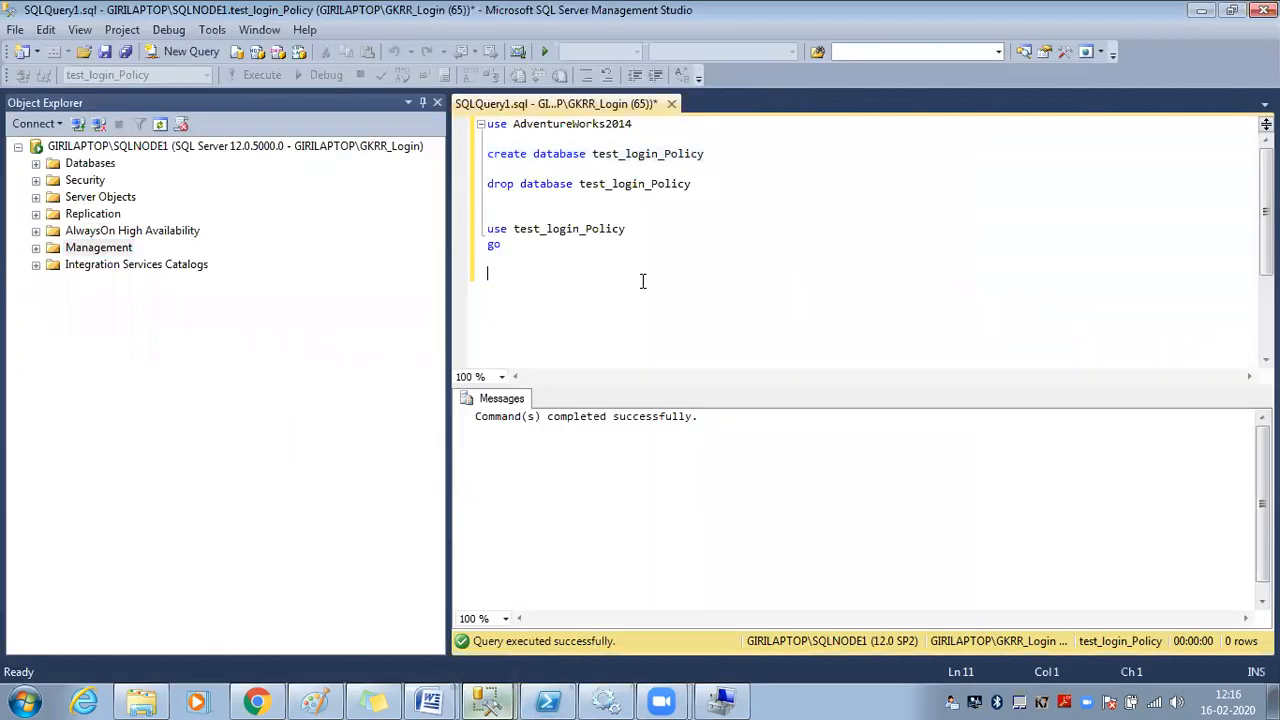
click(163, 150)
key(F5)
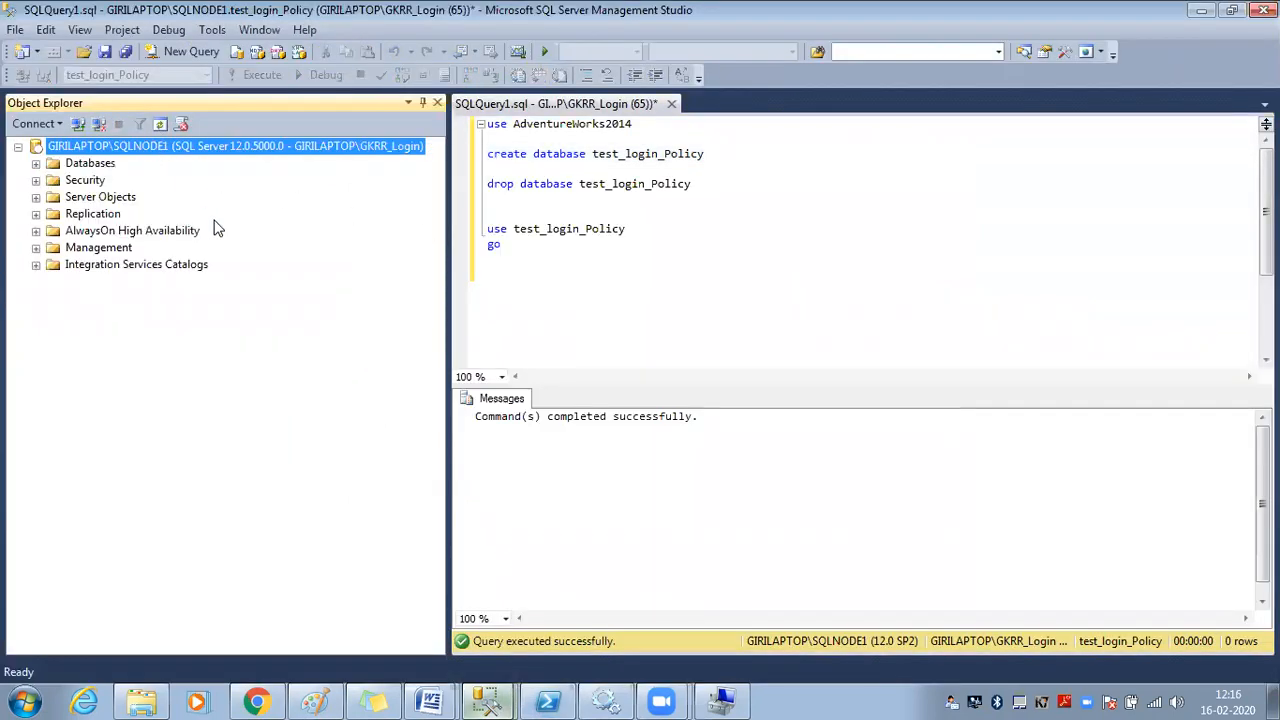
double_click(118, 166)
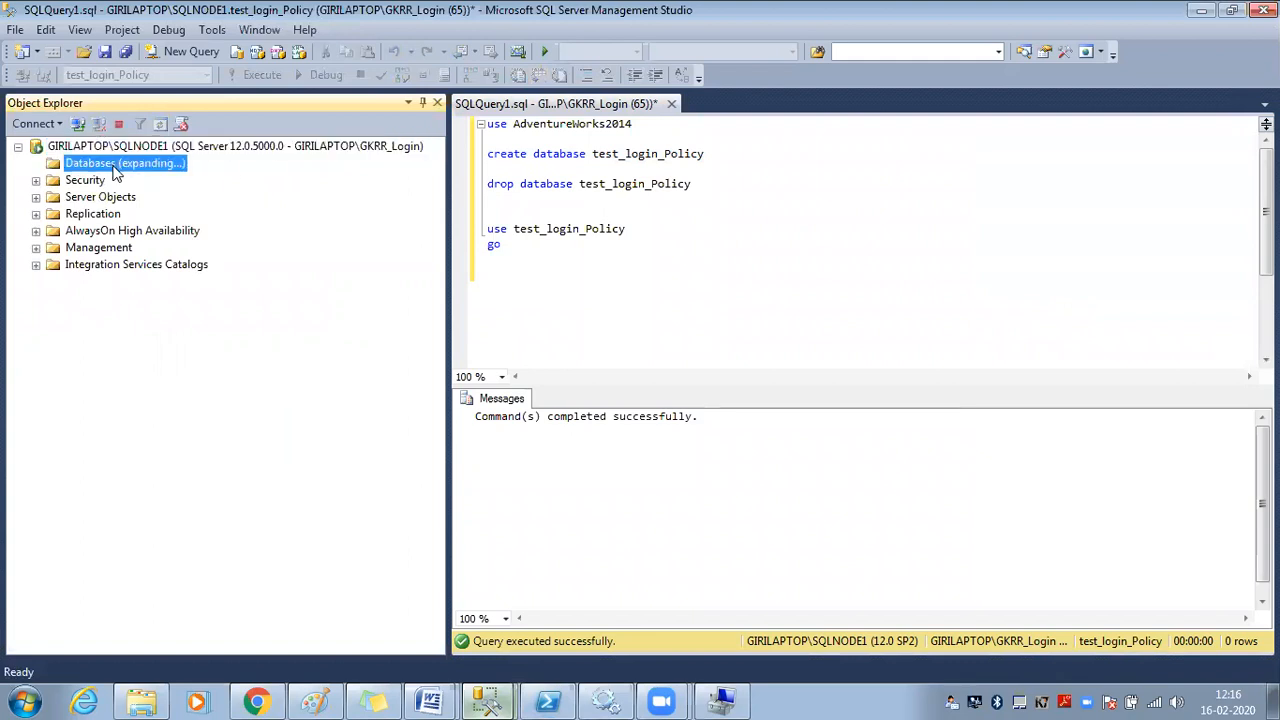
double_click(115, 214)
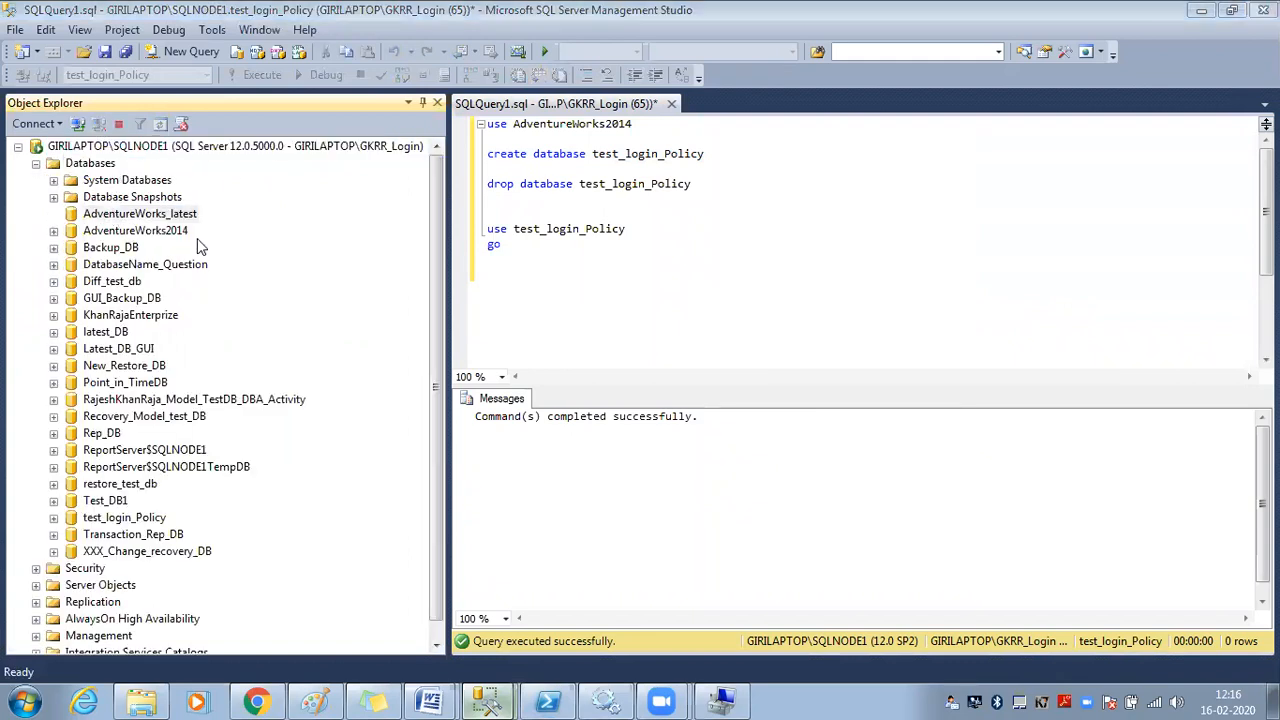
click(904, 386)
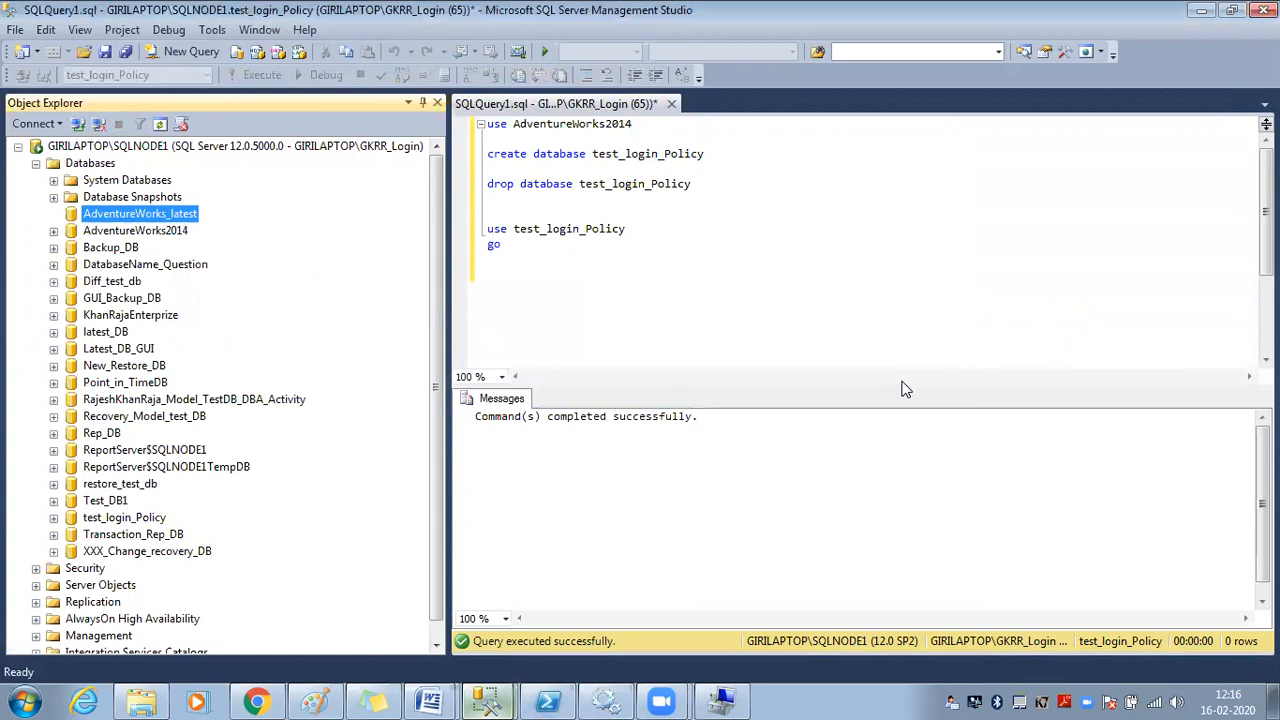
Return to the admin SQLQuery9 window and select the KhanRajaEnterprize database
mouse_move(505, 698)
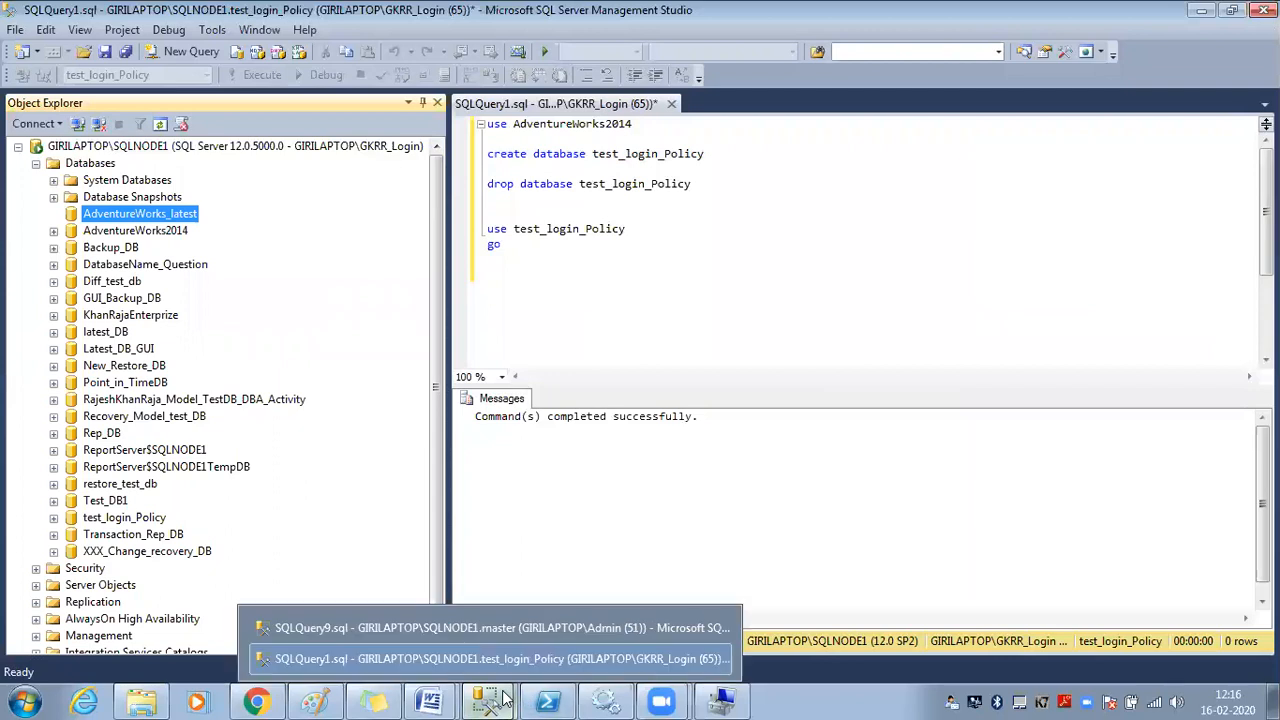
click(472, 630)
click(148, 318)
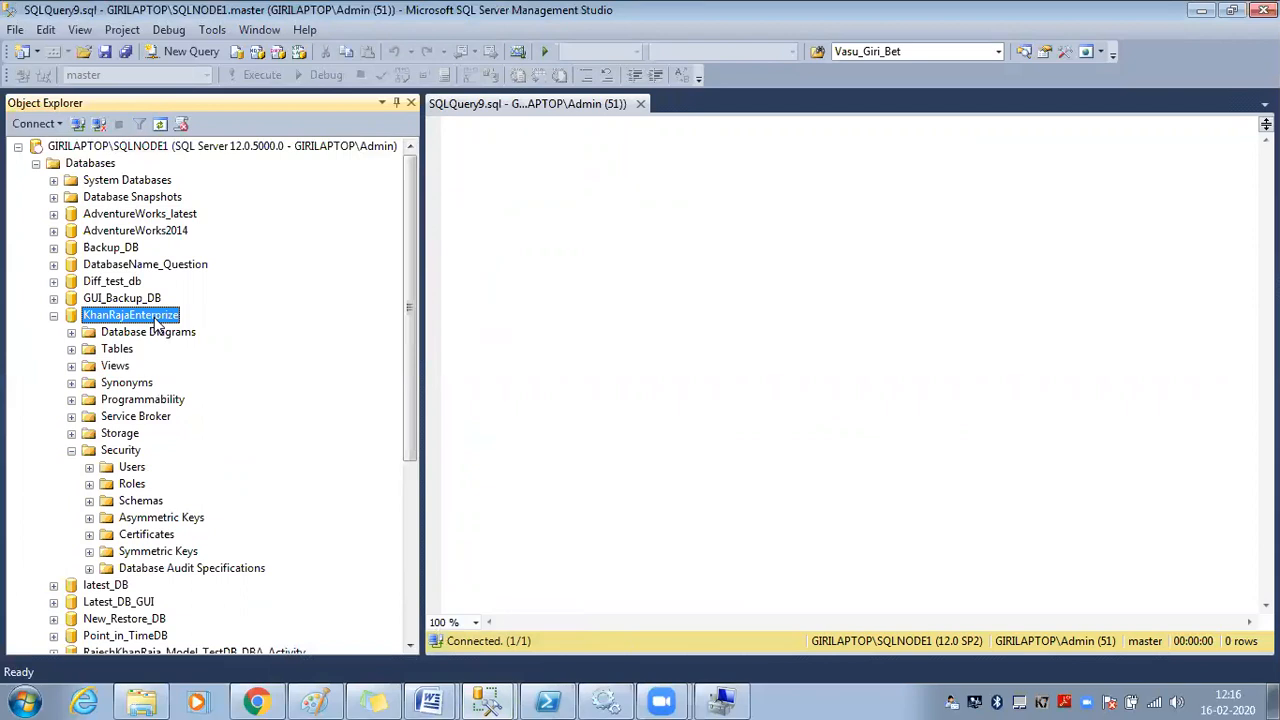
Refresh KhanRajaEnterprize's Security > Users folder and confirm GKRR_User is listed
click(113, 452)
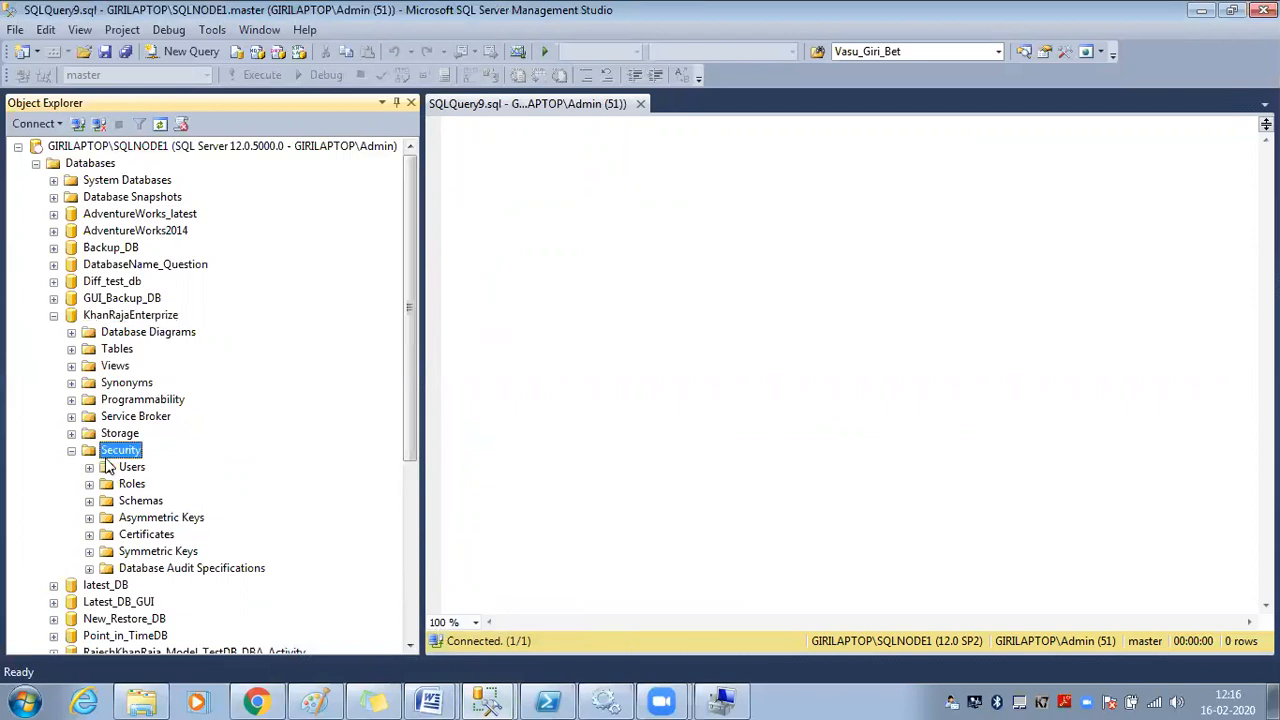
click(89, 468)
right_click(138, 467)
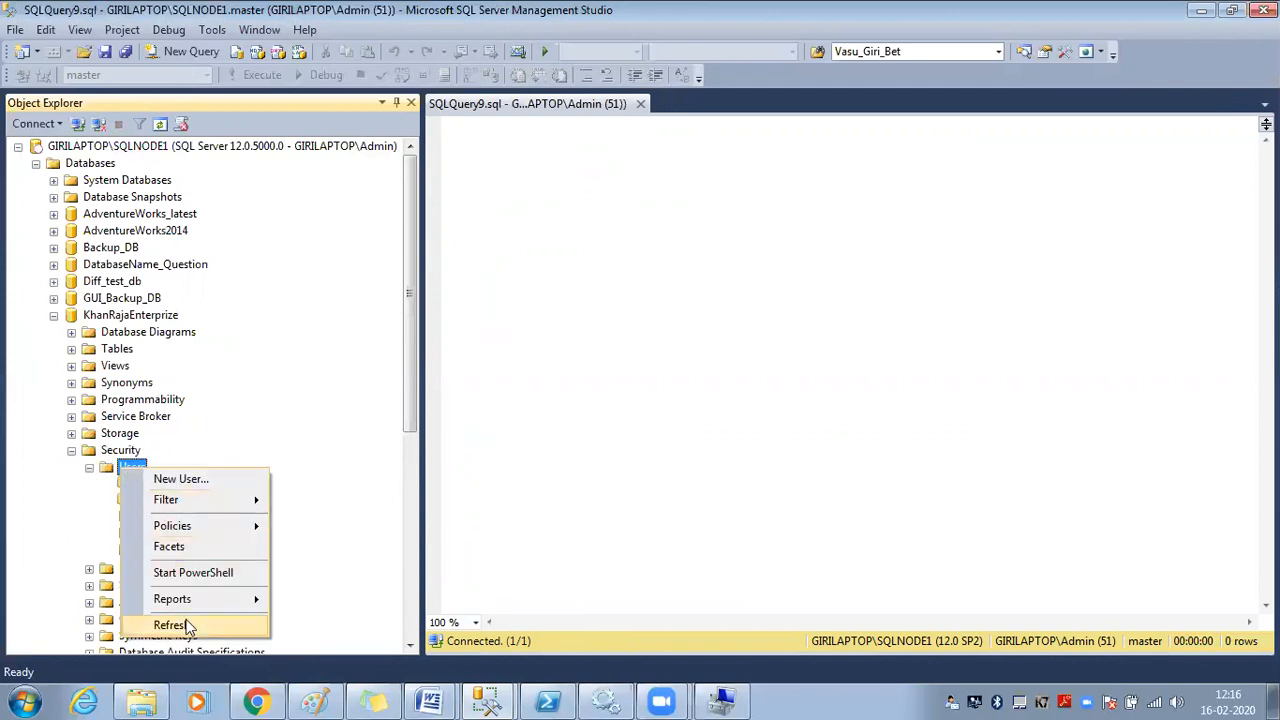
click(186, 622)
click(158, 503)
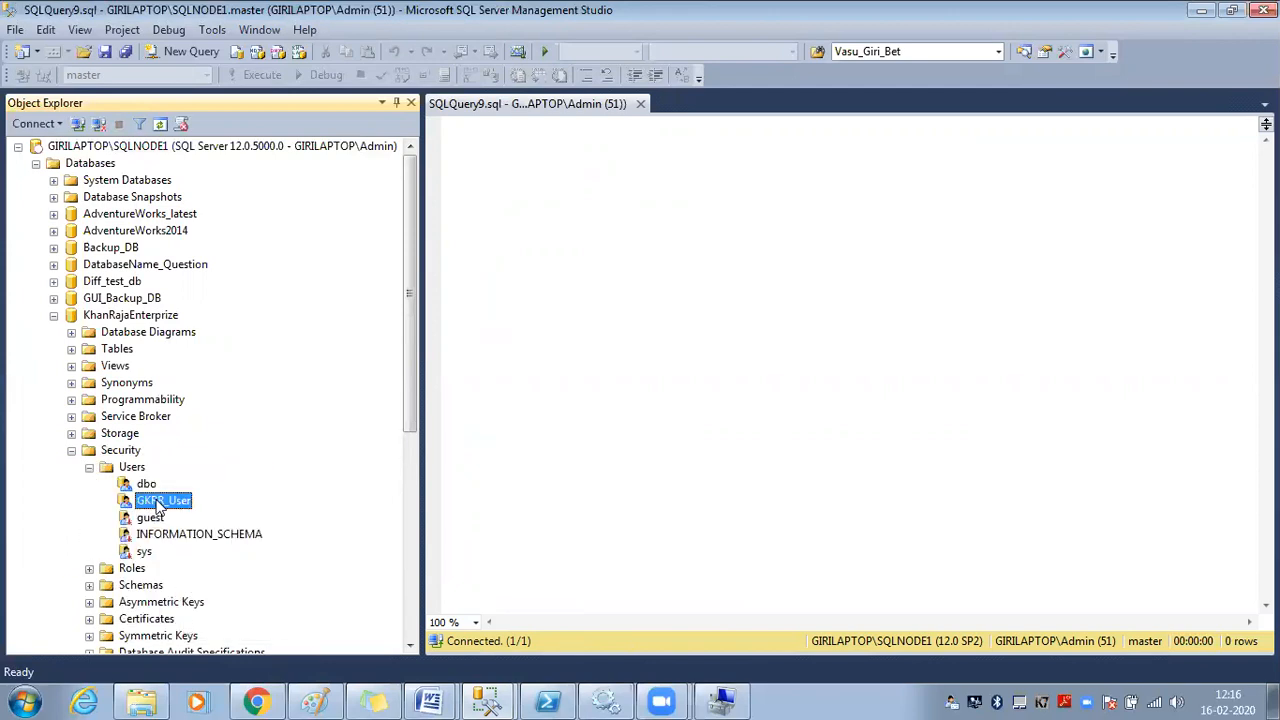
click(150, 317)
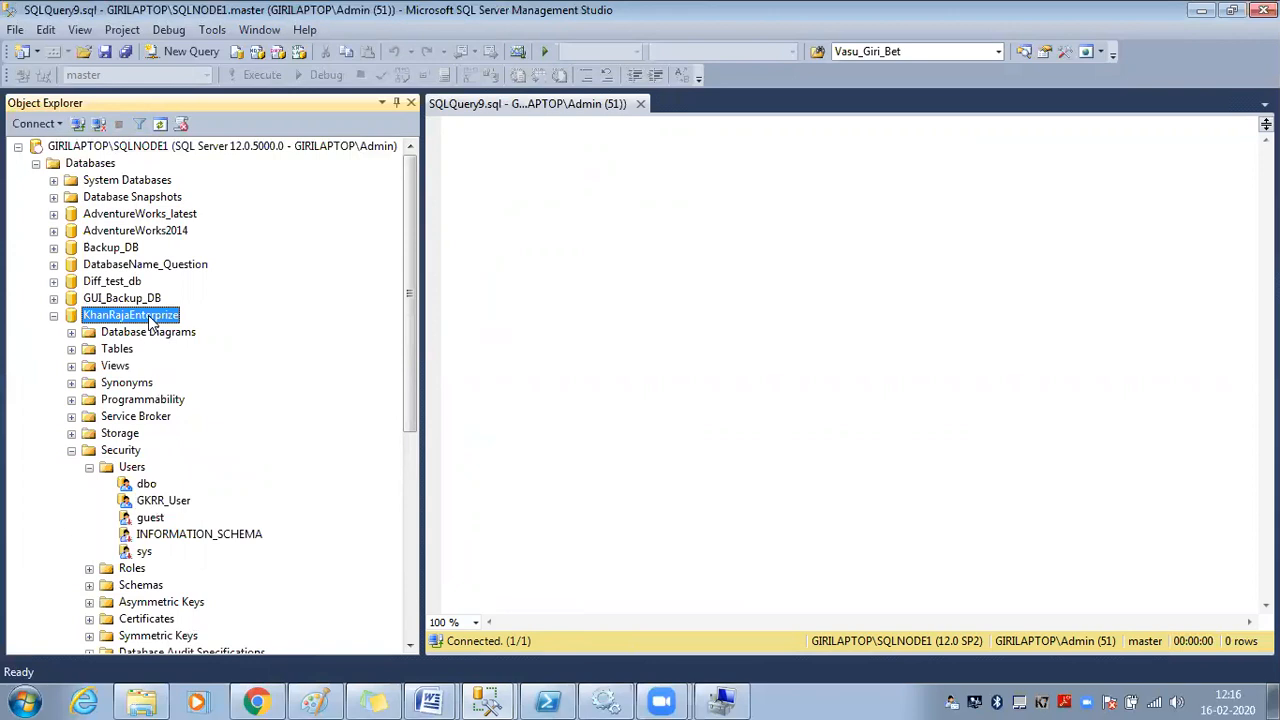
As GKRR_Login, confirm AdventureWorks2014, Backup_DB, DatabaseName_Question, Diff_test_db, GUI_Backup_DB error while KhanRajaEnterprize opens
mouse_move(485, 700)
click(507, 672)
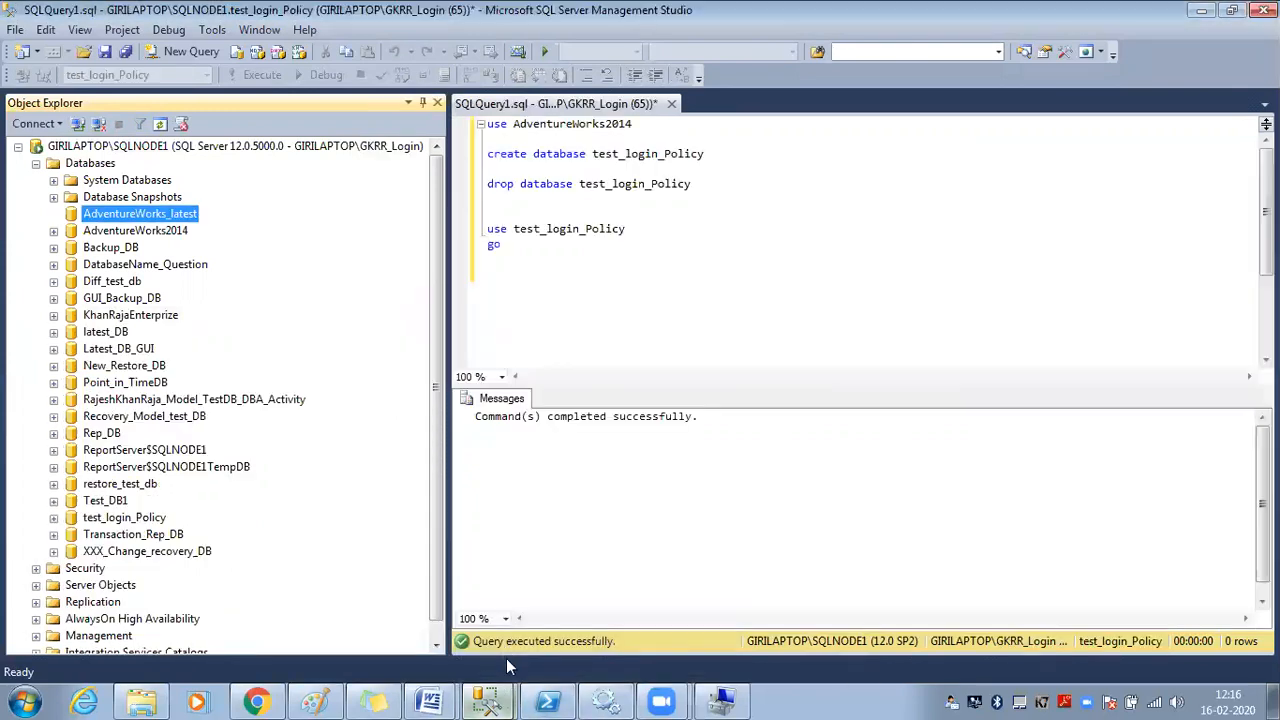
click(55, 231)
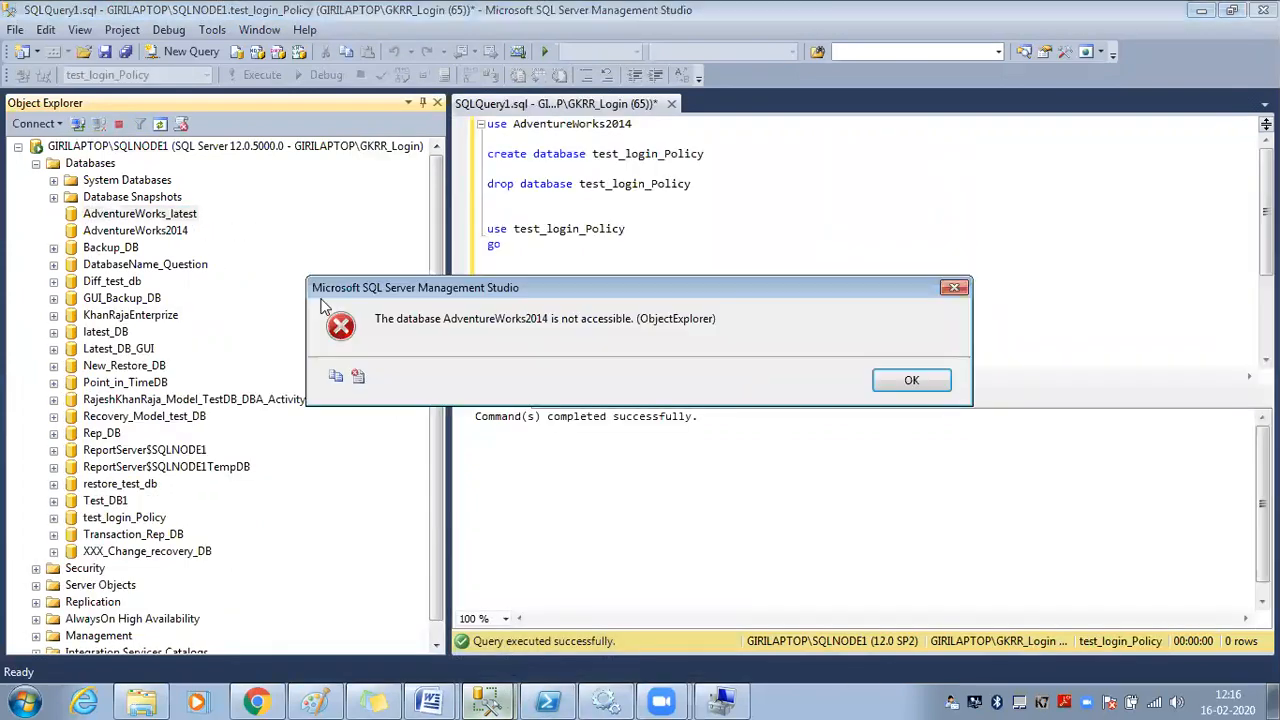
click(911, 380)
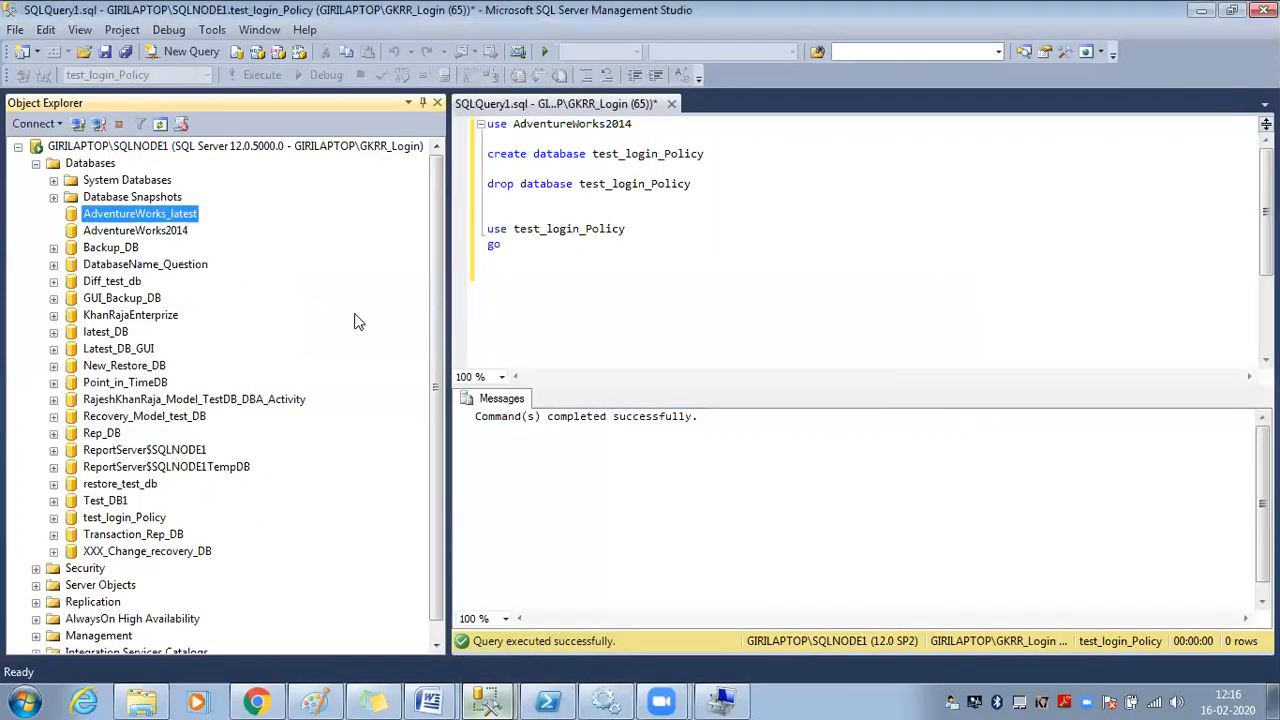
click(54, 247)
click(894, 381)
click(53, 265)
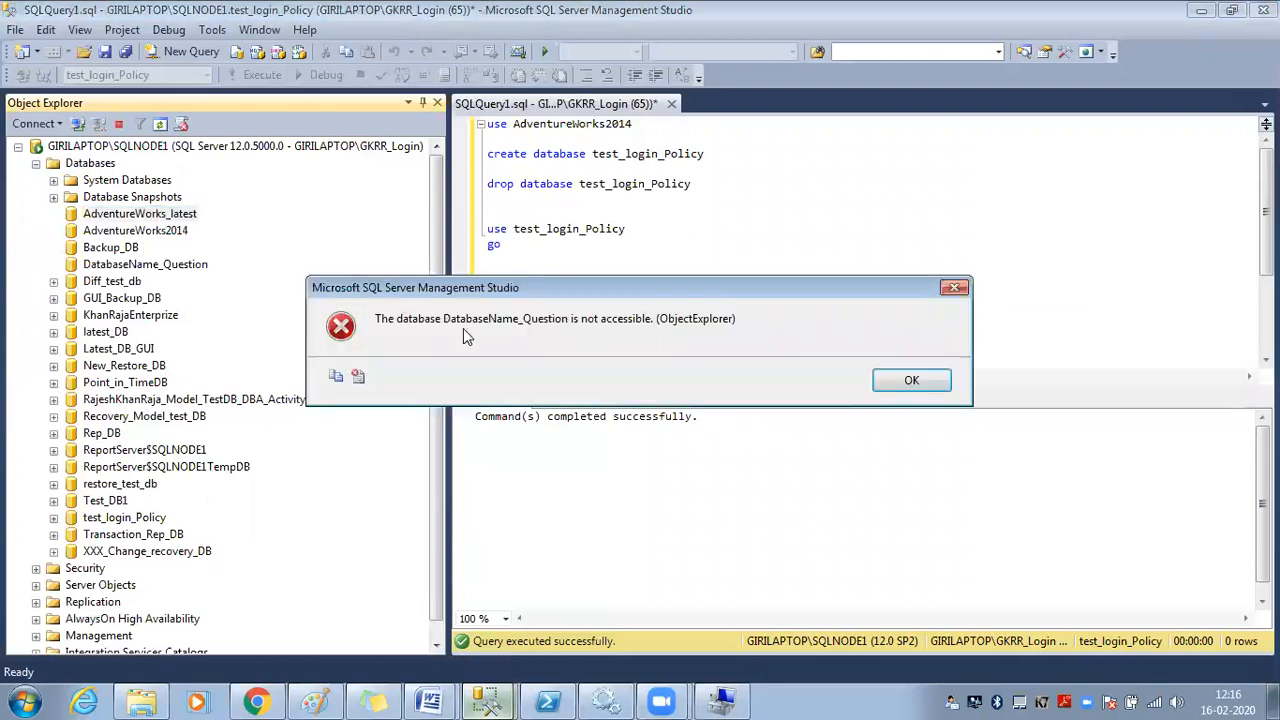
click(908, 380)
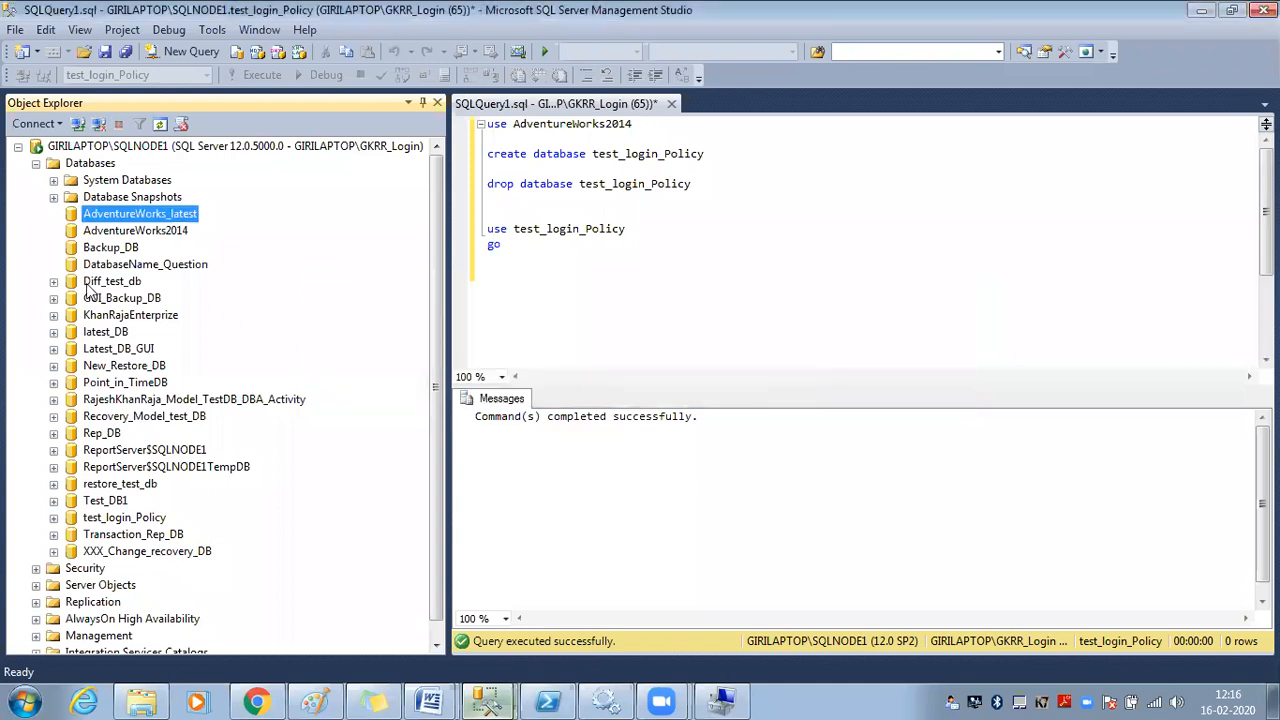
click(54, 281)
click(890, 384)
click(55, 316)
click(104, 317)
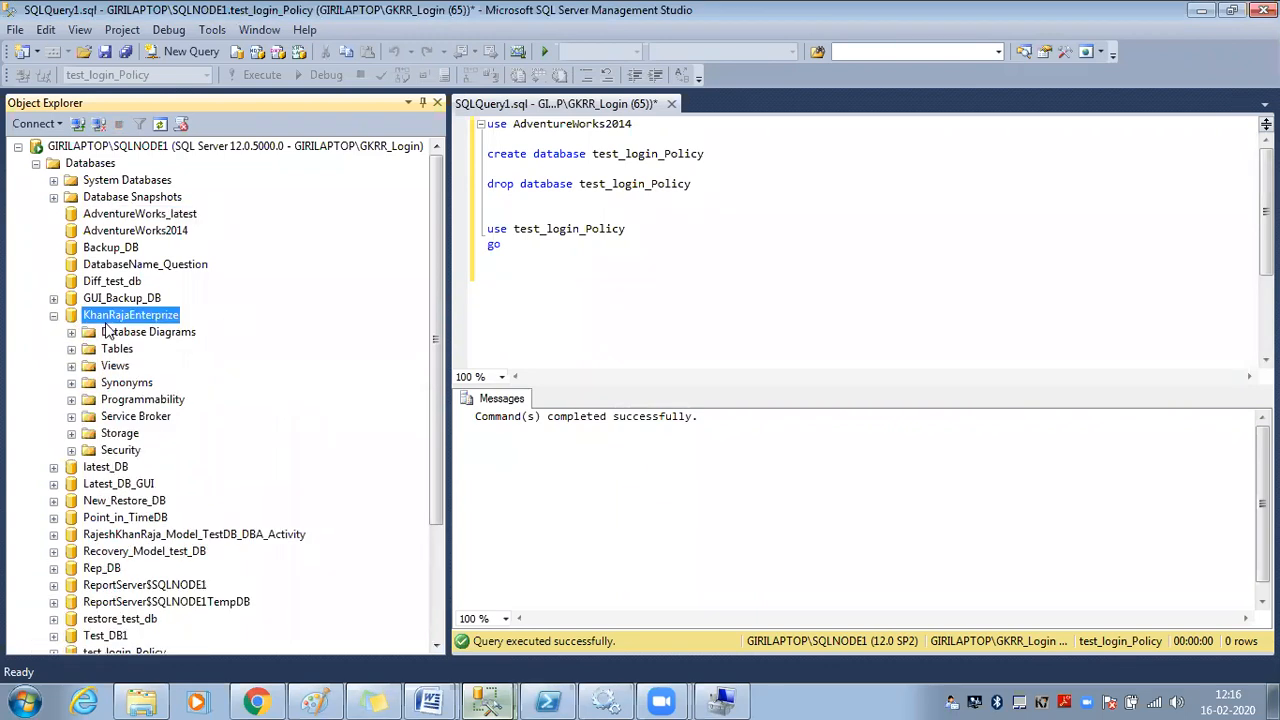
click(53, 298)
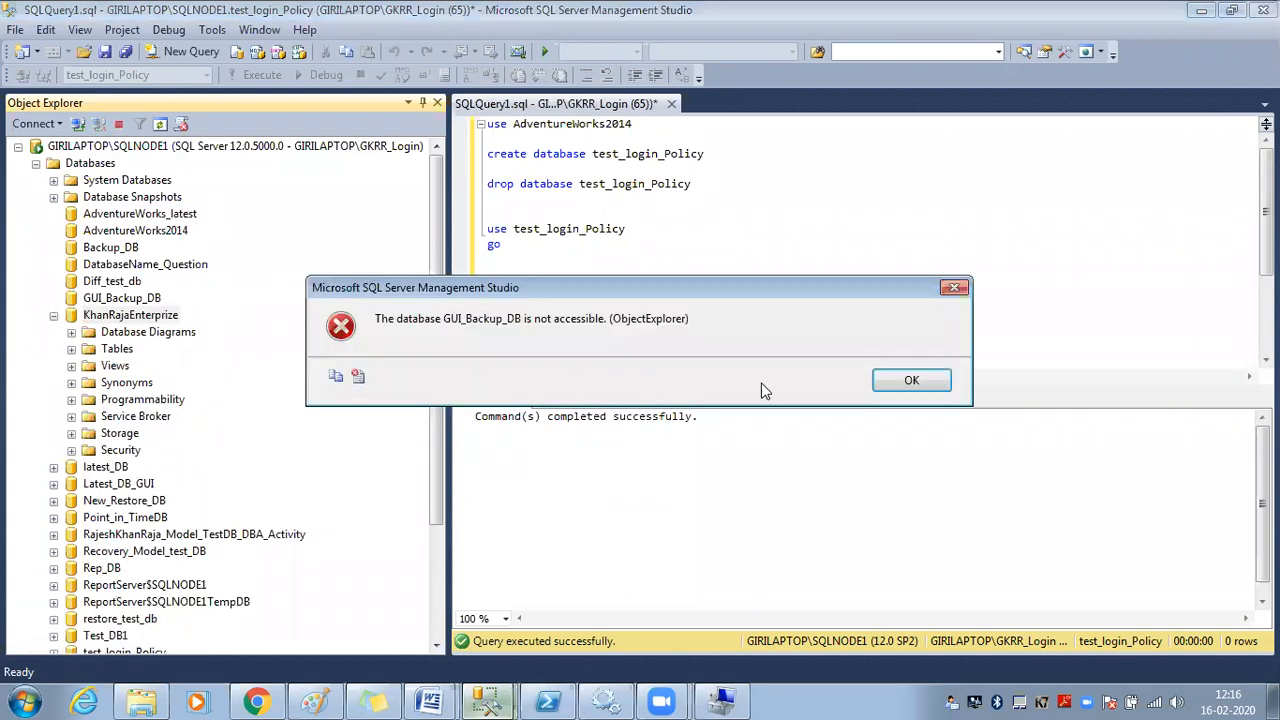
click(881, 387)
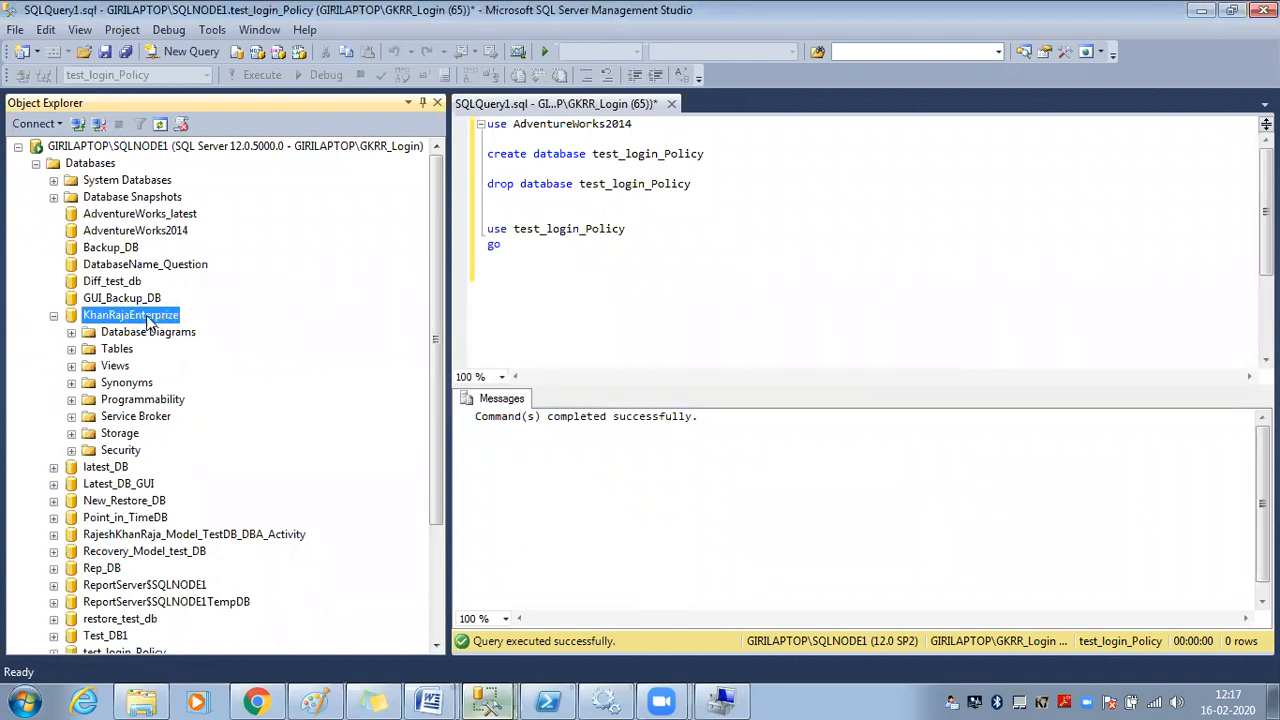
Start a new query on KhanRajaEnterprize, browse its Tables, then return to admin SQLQuery9
click(206, 52)
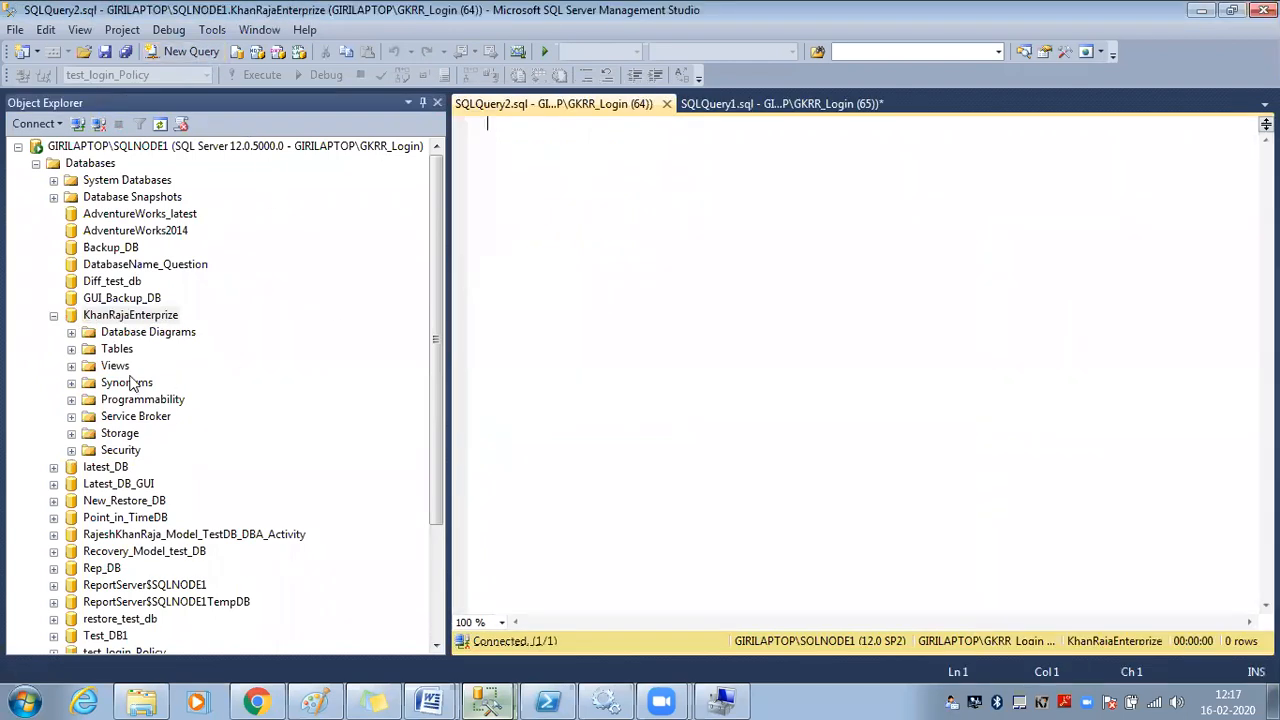
click(71, 349)
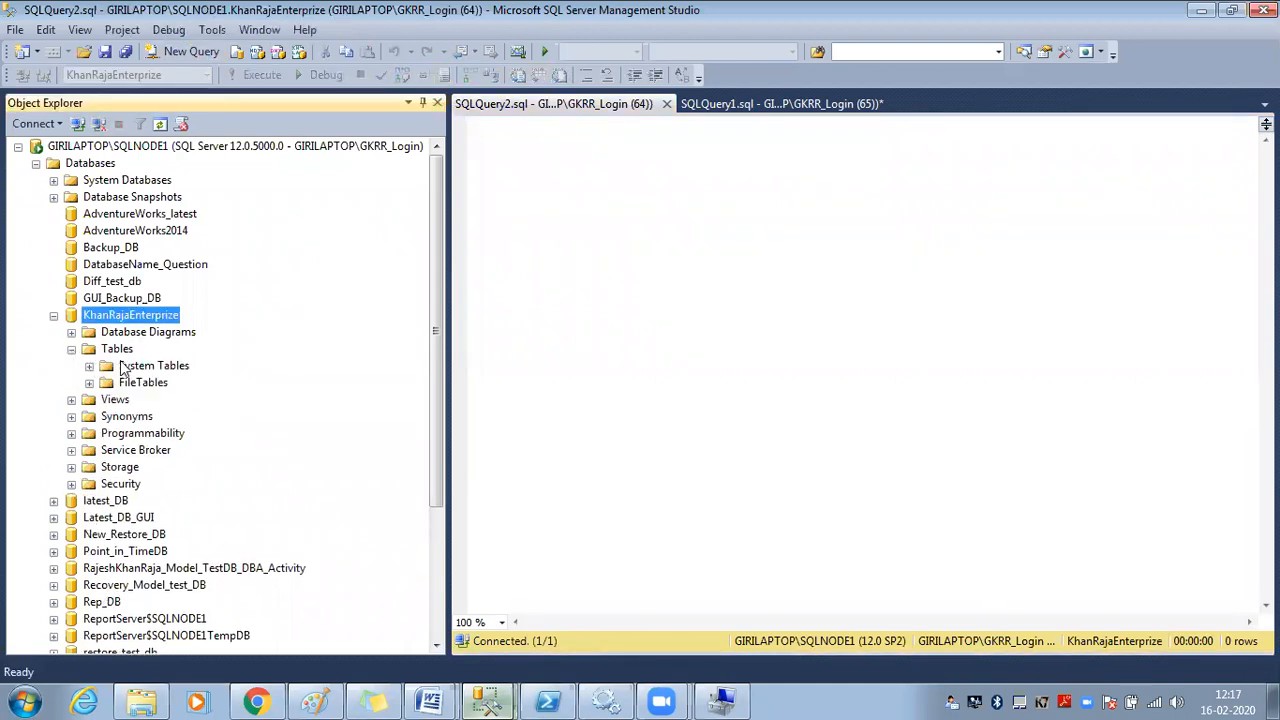
click(122, 368)
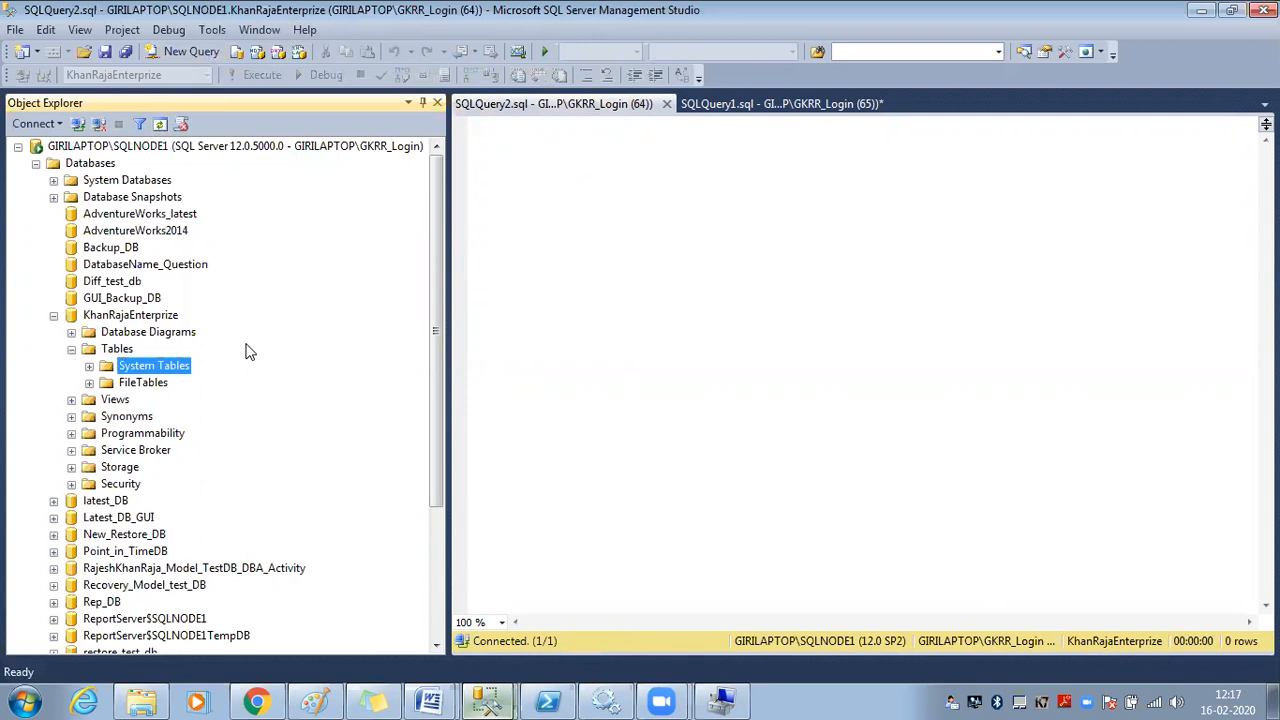
click(487, 701)
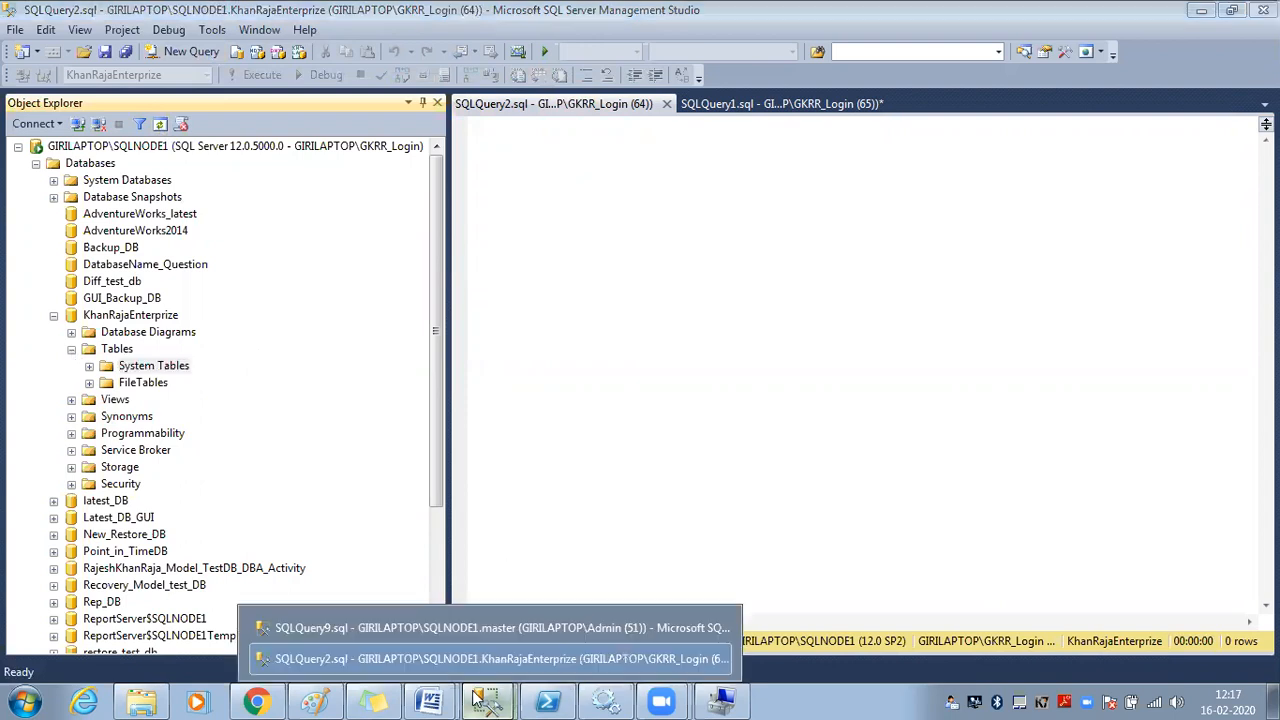
click(448, 628)
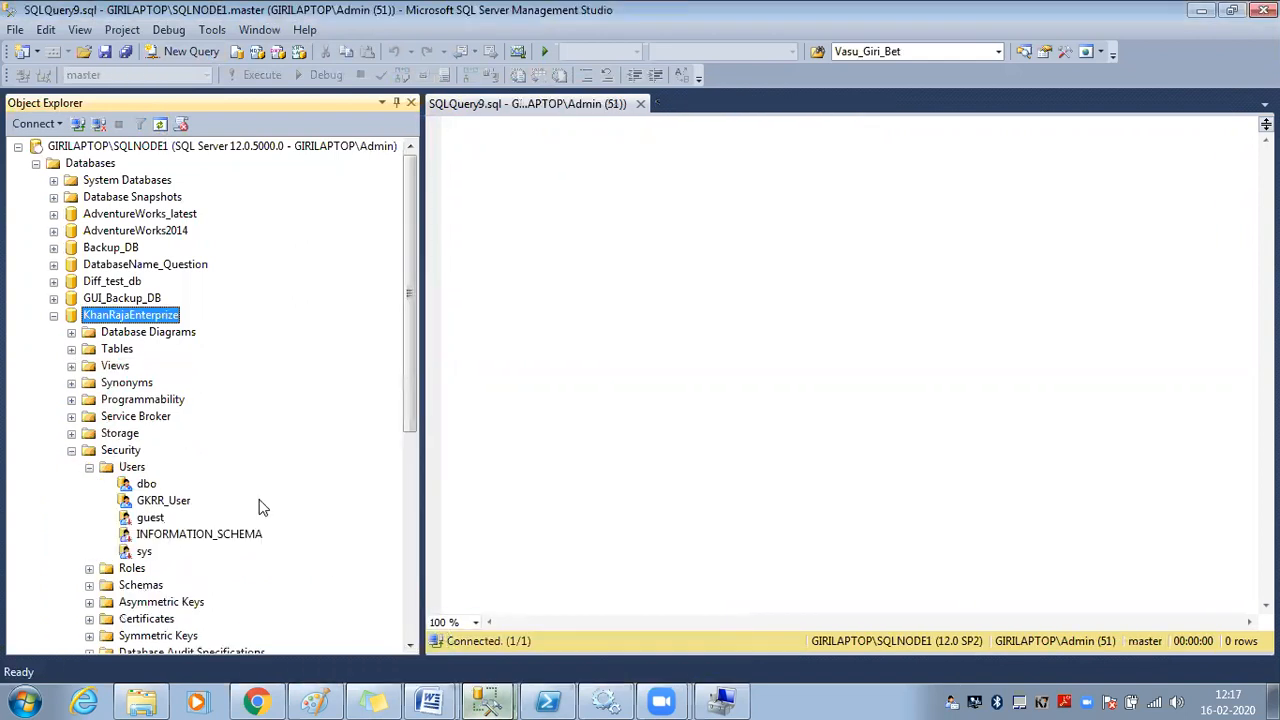
Open GKRR_User's properties under KhanRajaEnterprise > Security > Users and tick db_owner as an owned schema
click(232, 150)
click(160, 124)
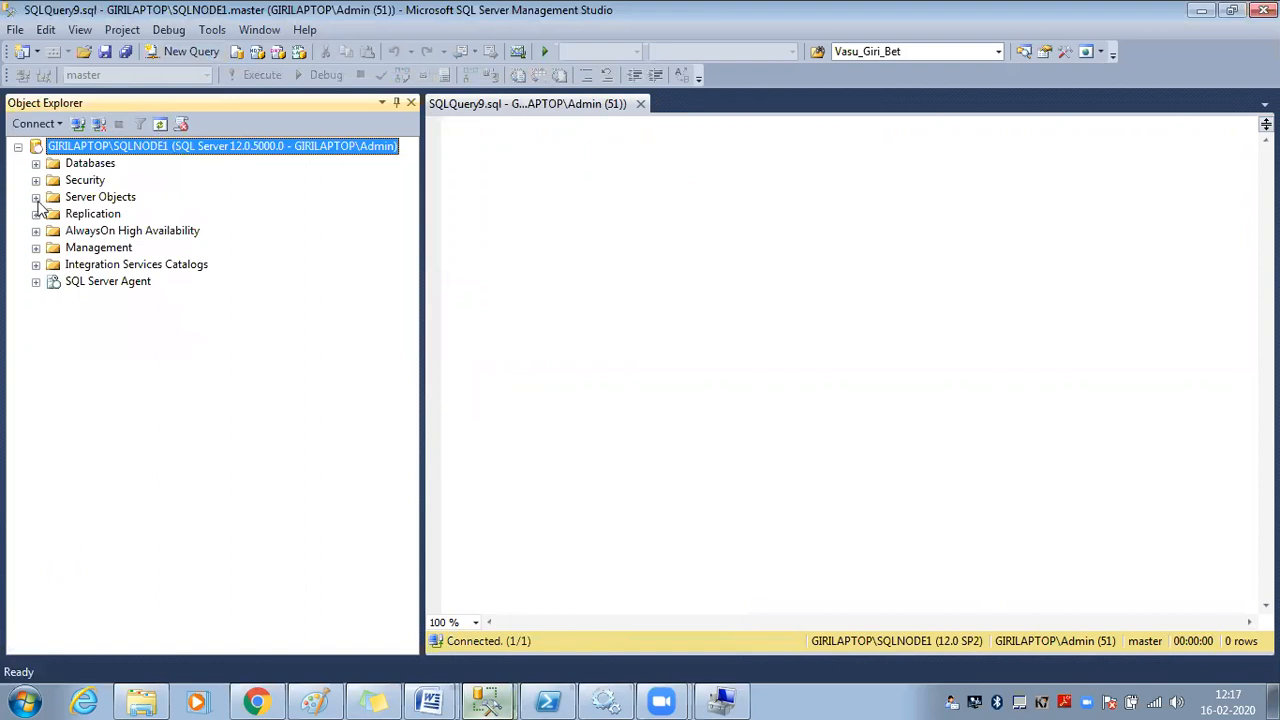
click(35, 164)
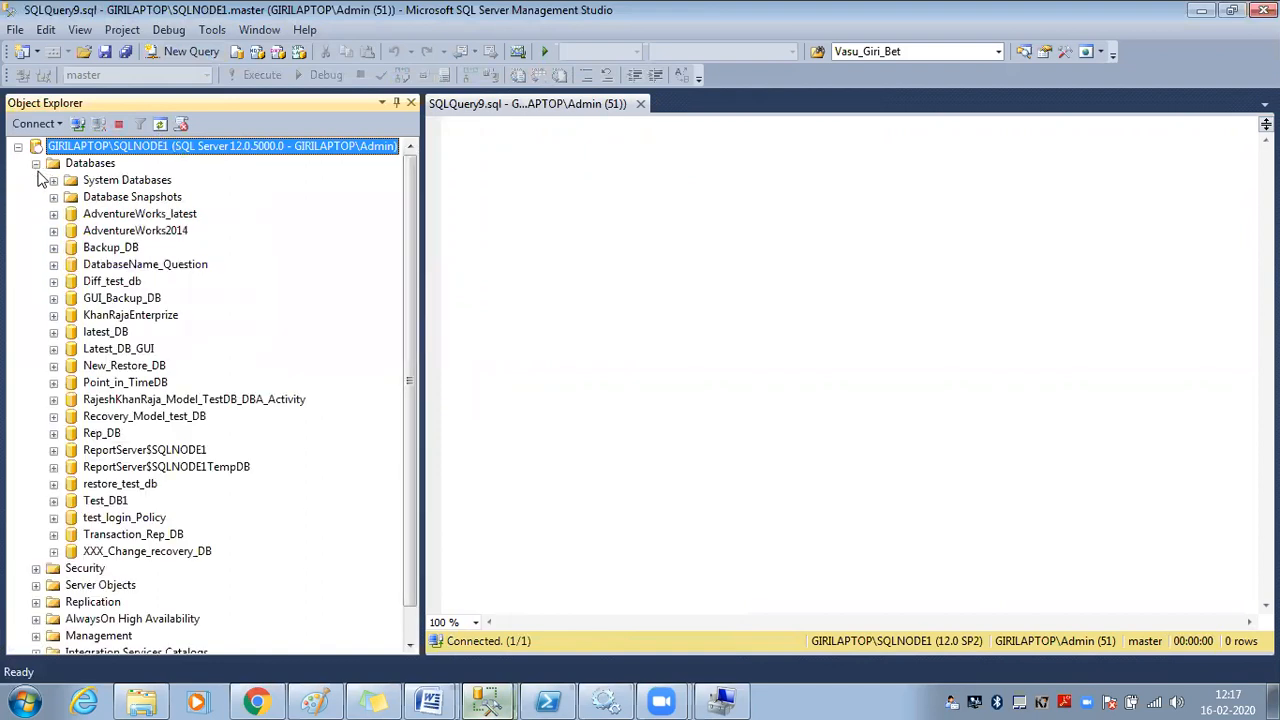
click(53, 315)
click(71, 450)
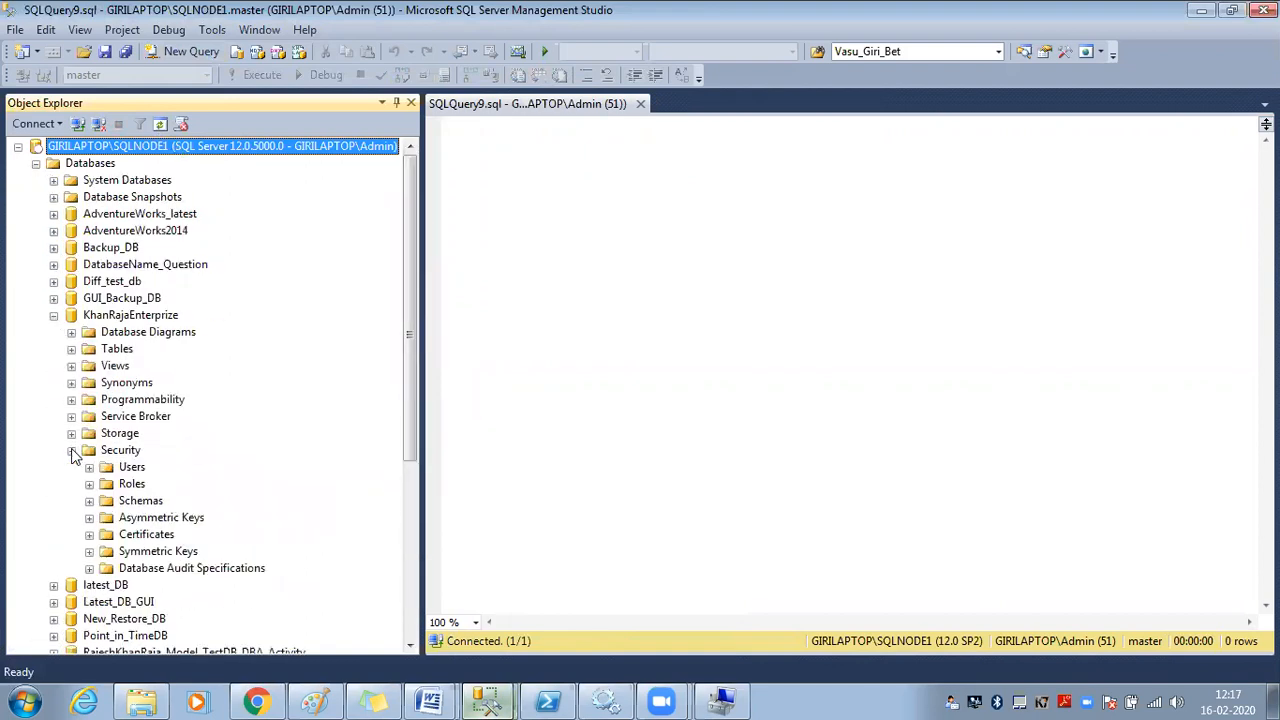
click(89, 467)
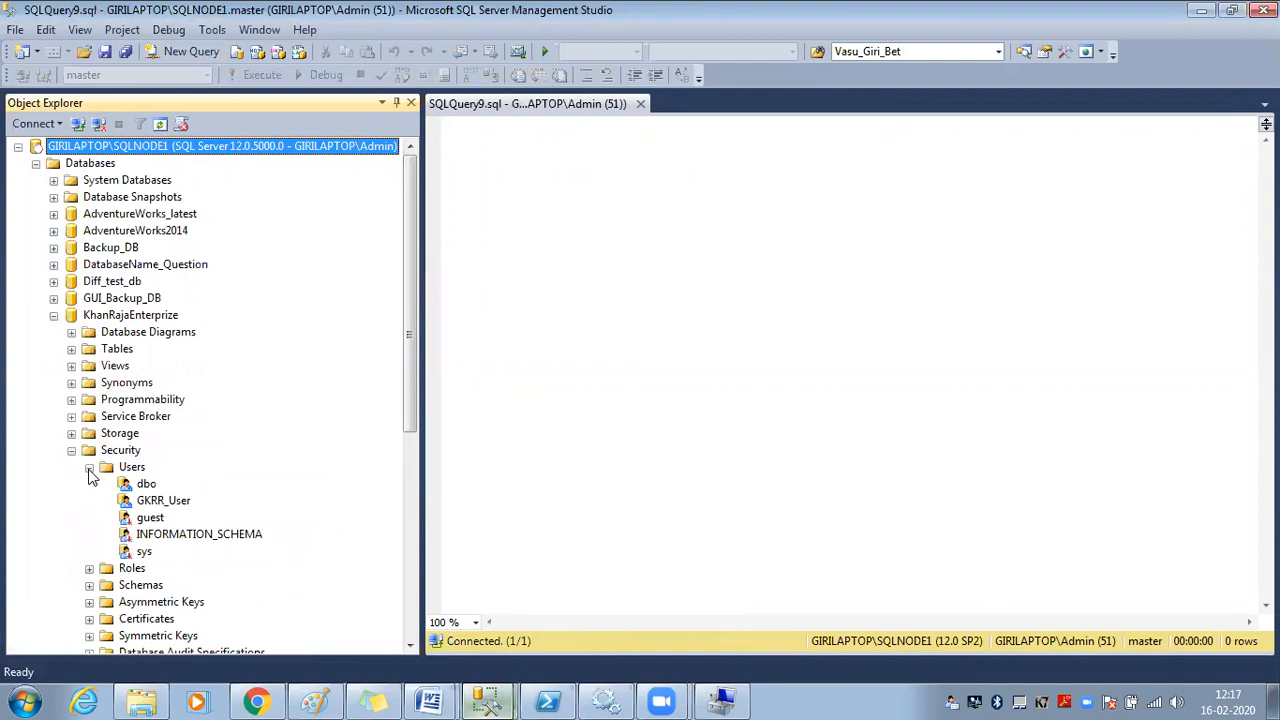
right_click(165, 502)
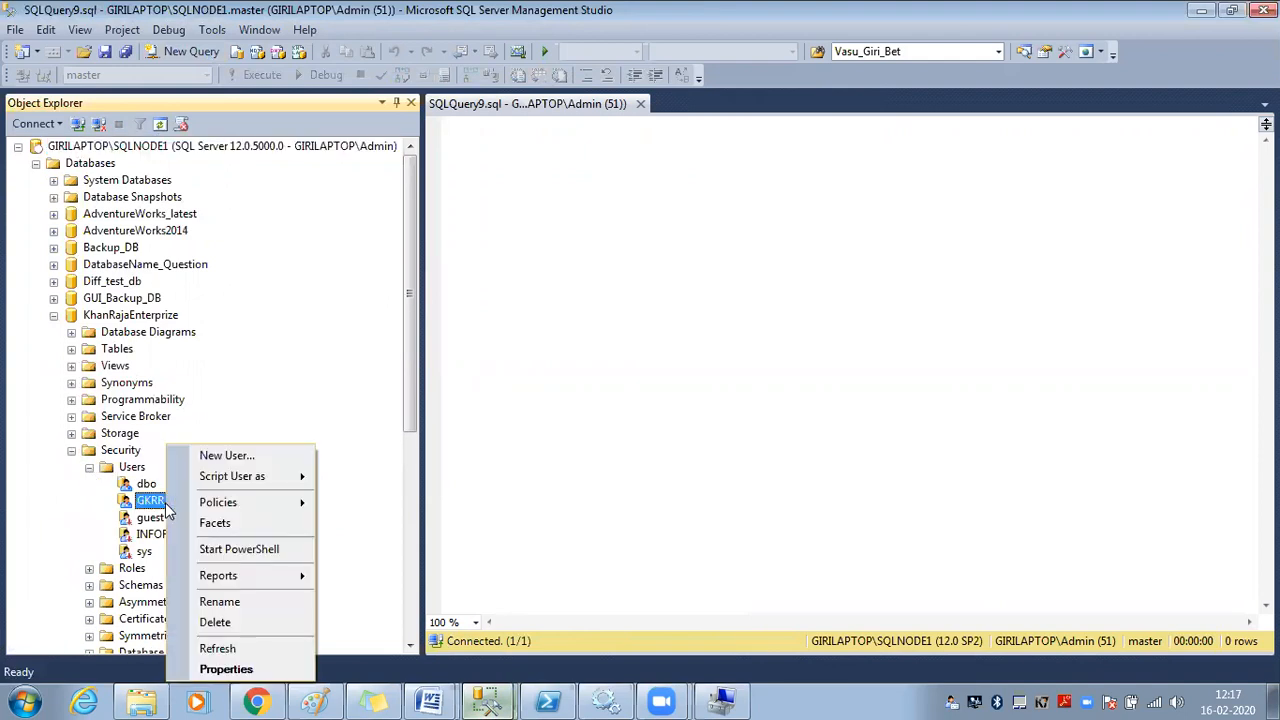
click(226, 669)
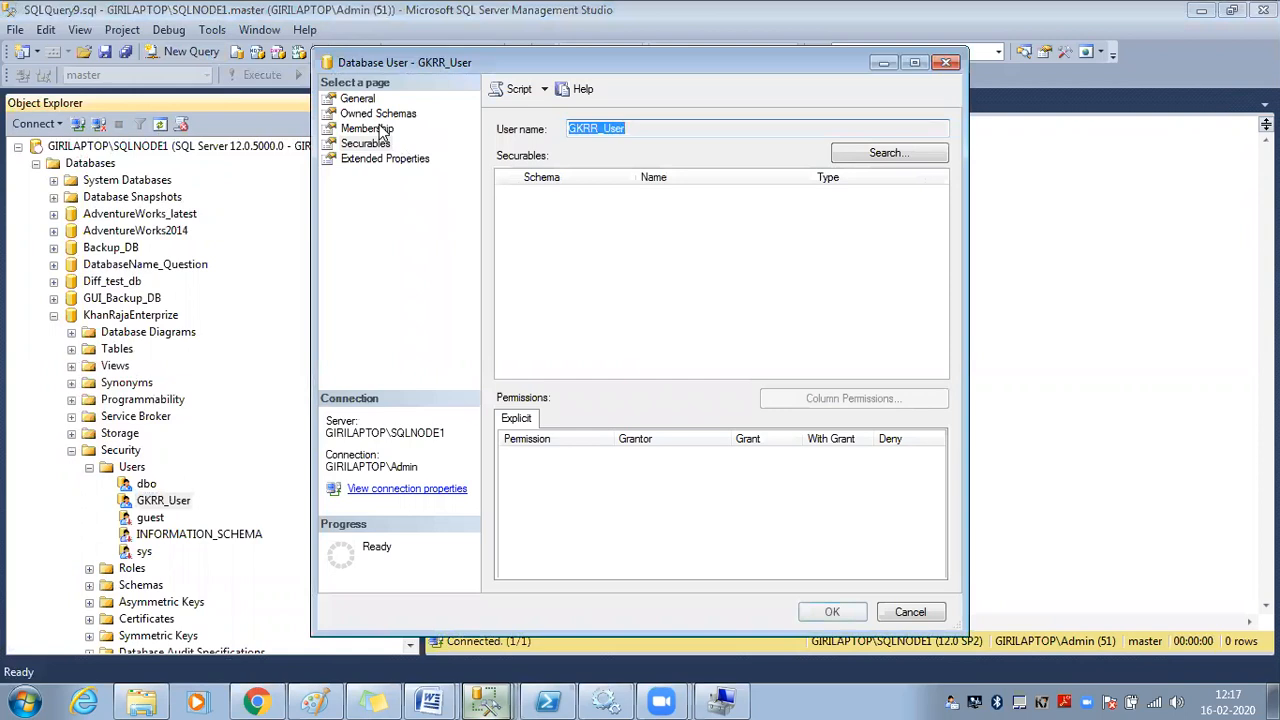
click(380, 116)
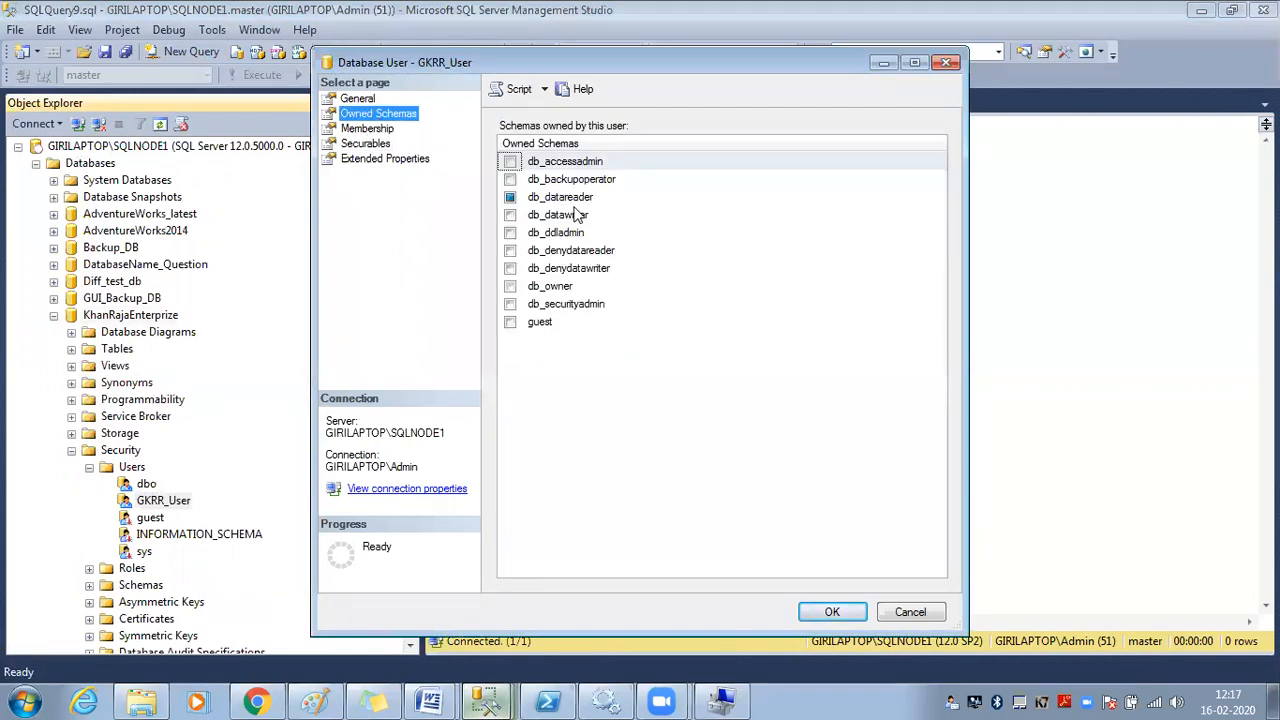
click(510, 286)
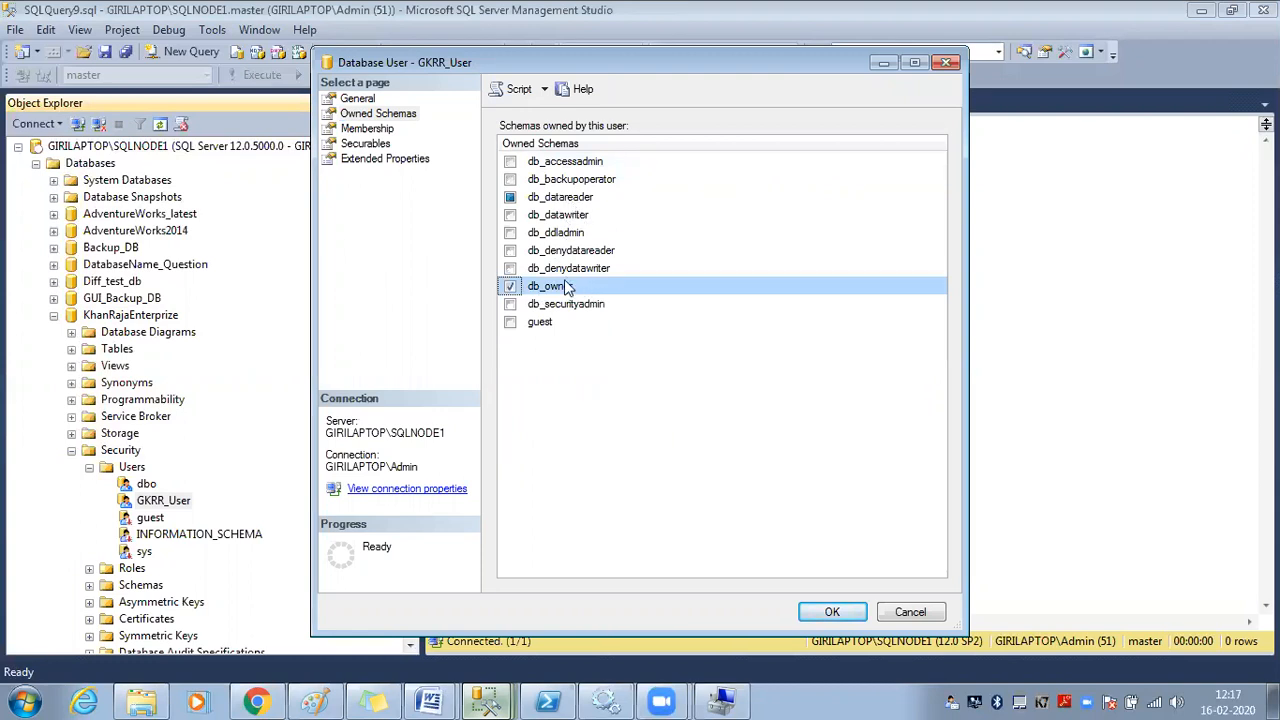
click(828, 612)
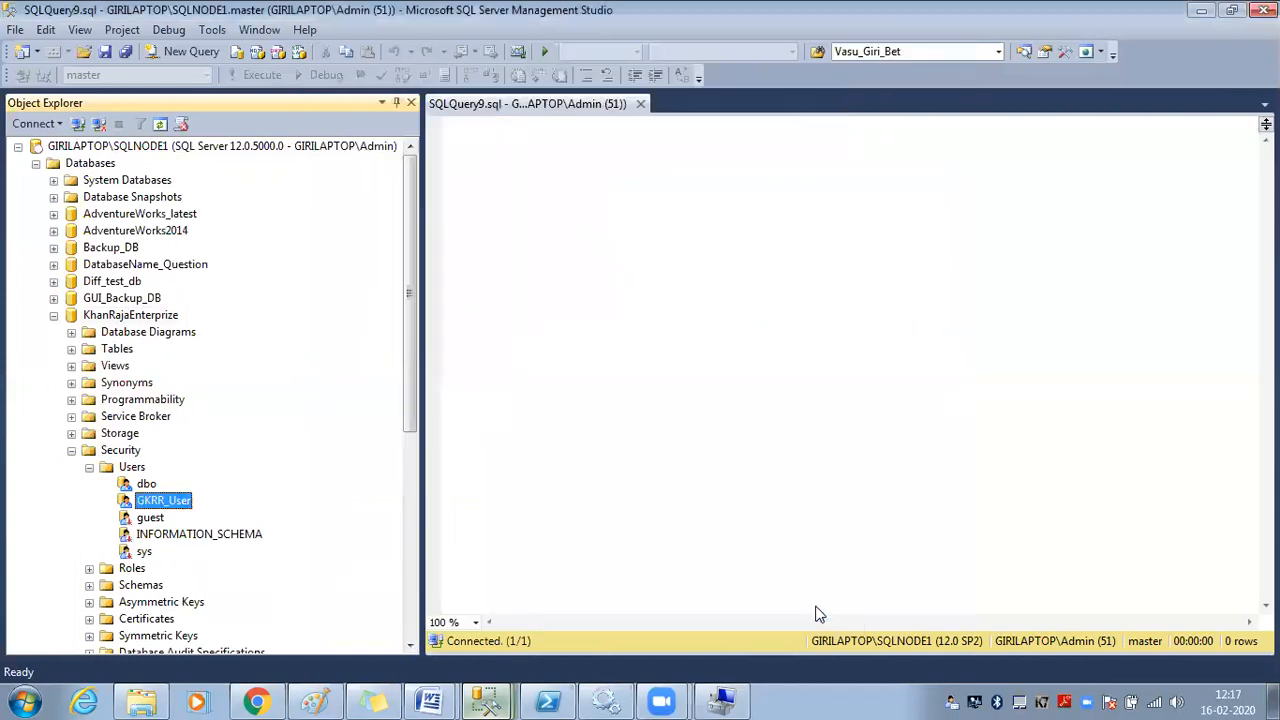
In the GKRR_Login SQLQuery2 window, refresh KhanRajaEnterprise and list its Security > Users
mouse_move(490, 700)
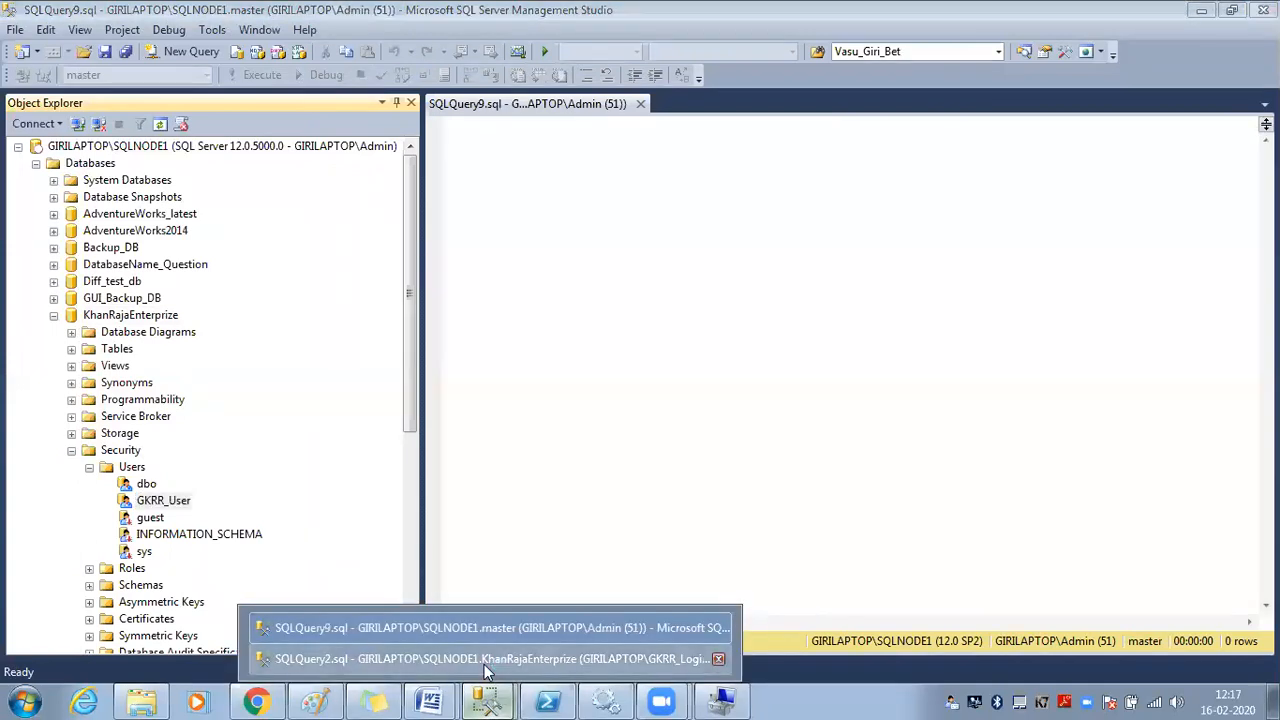
click(490, 659)
right_click(137, 320)
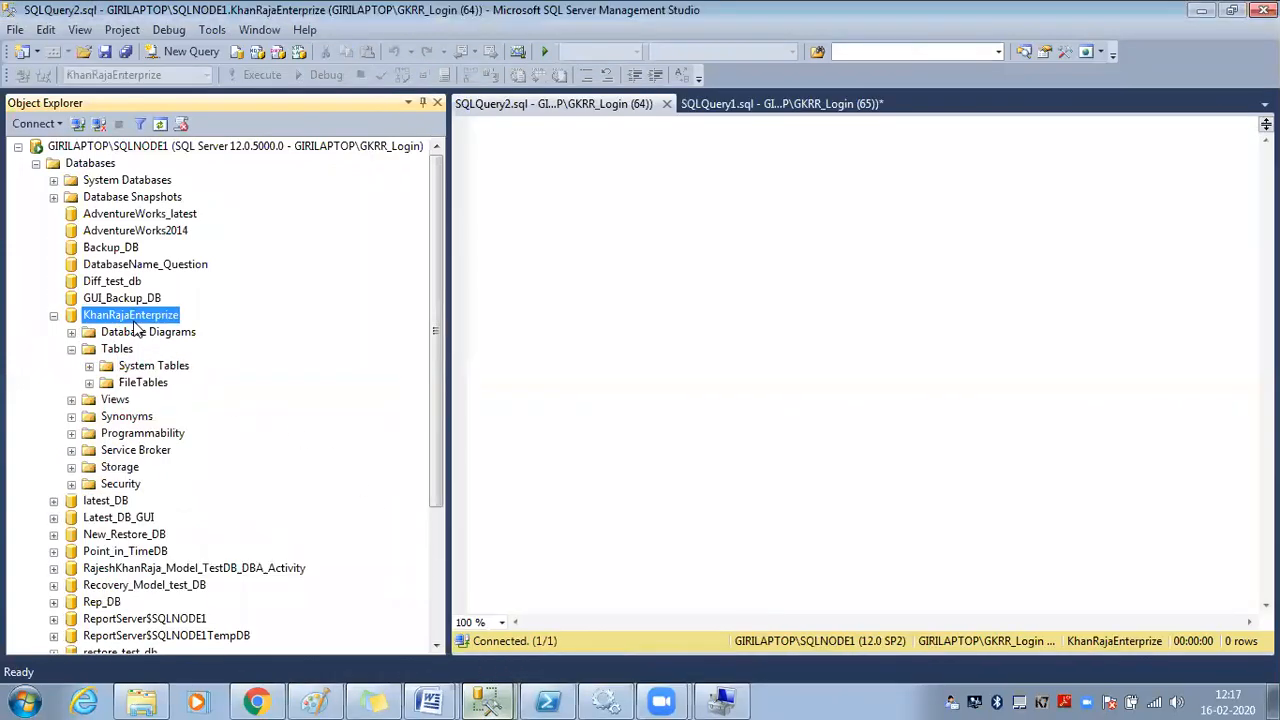
click(190, 572)
click(71, 484)
click(89, 501)
scroll(125, 490, down, 3)
scroll(133, 485, up, 3)
scroll(135, 480, down, 3)
scroll(138, 472, up, 3)
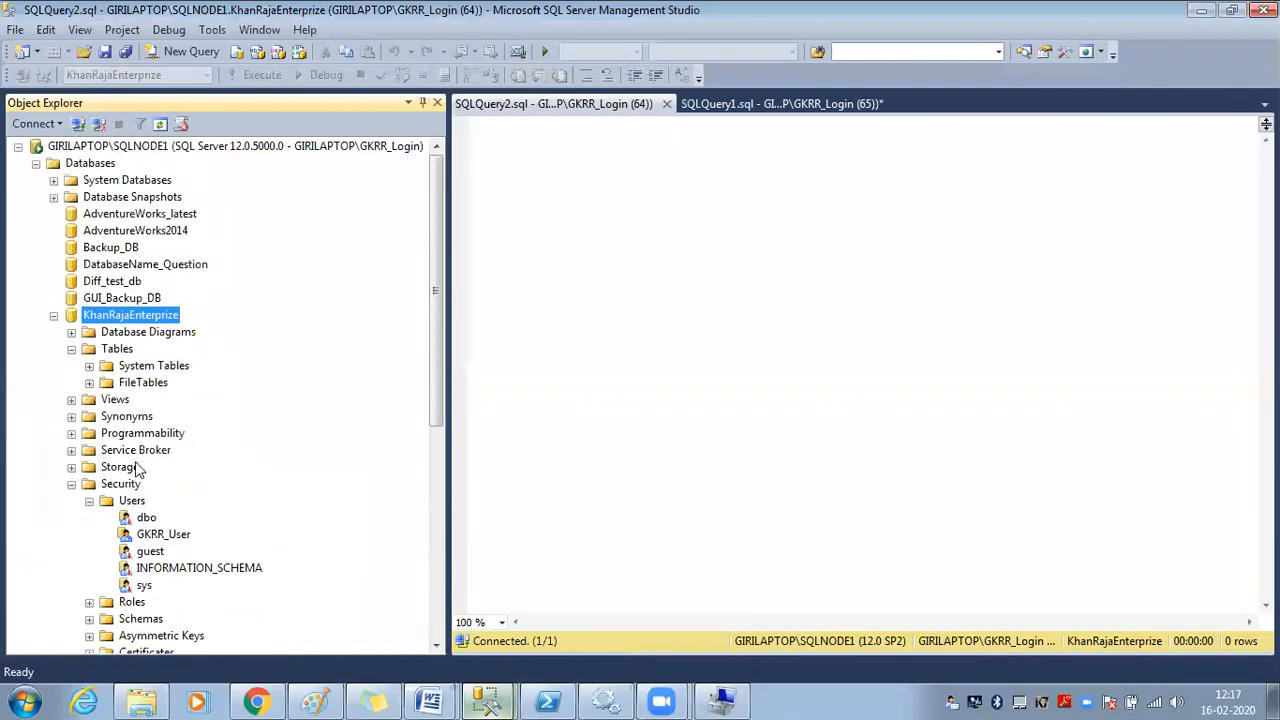
click(71, 349)
View KhanRajaEnterprise's database properties and close them without changes
right_click(130, 320)
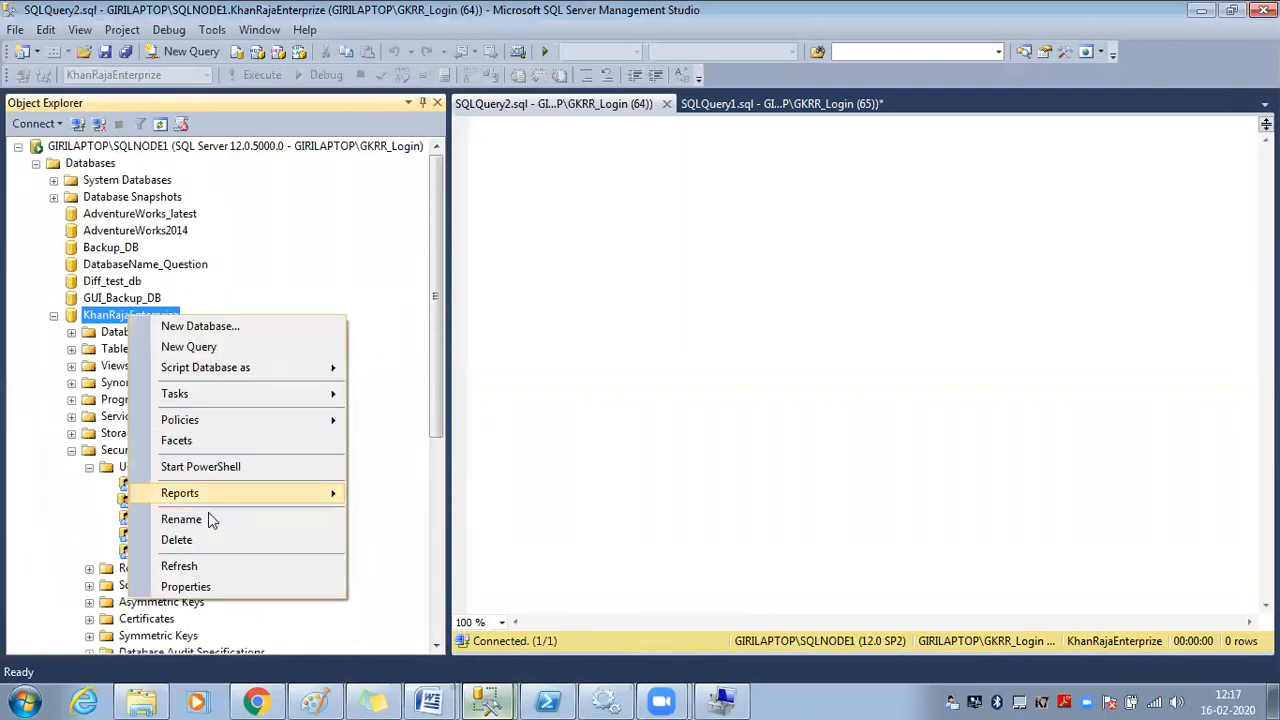
click(197, 583)
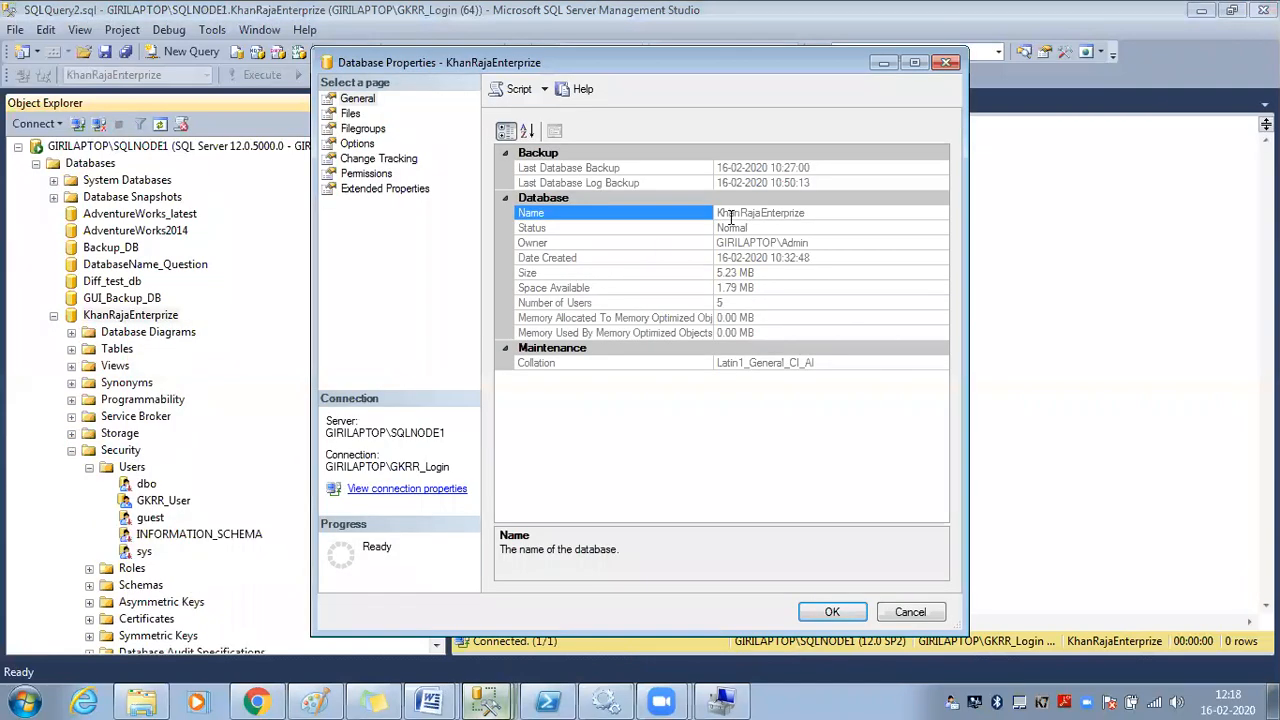
drag(724, 212, 820, 211)
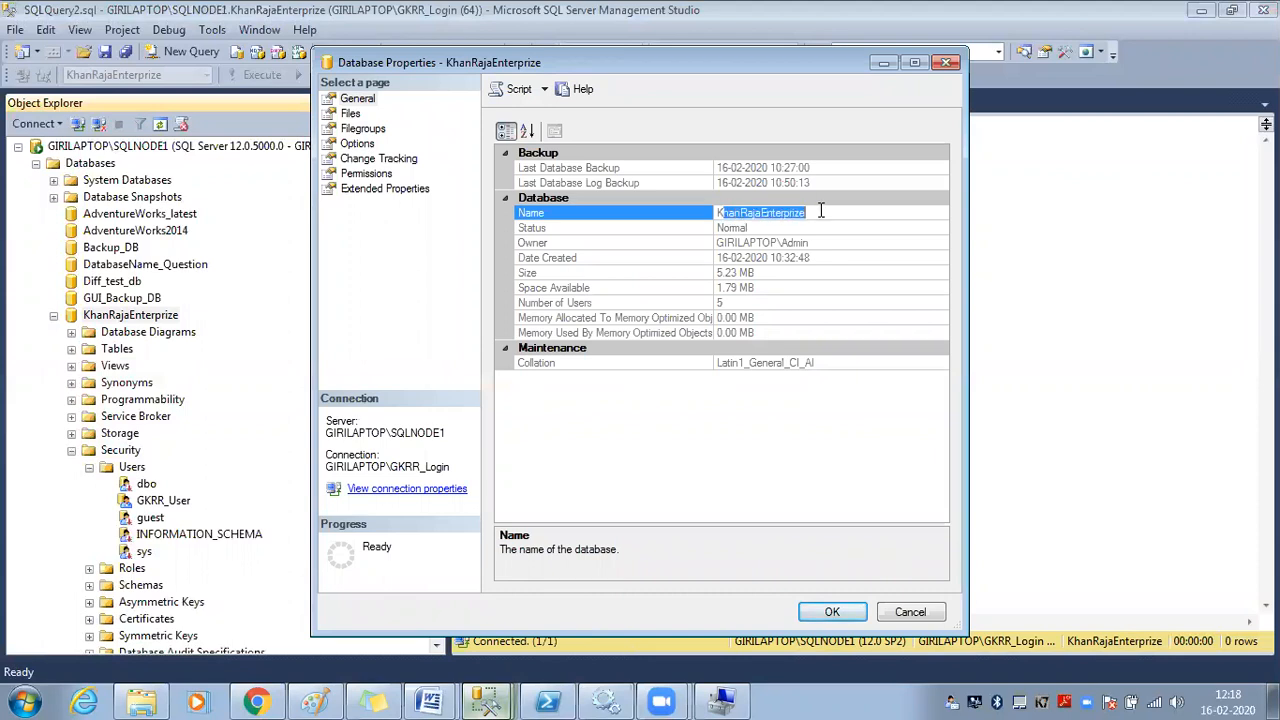
click(910, 612)
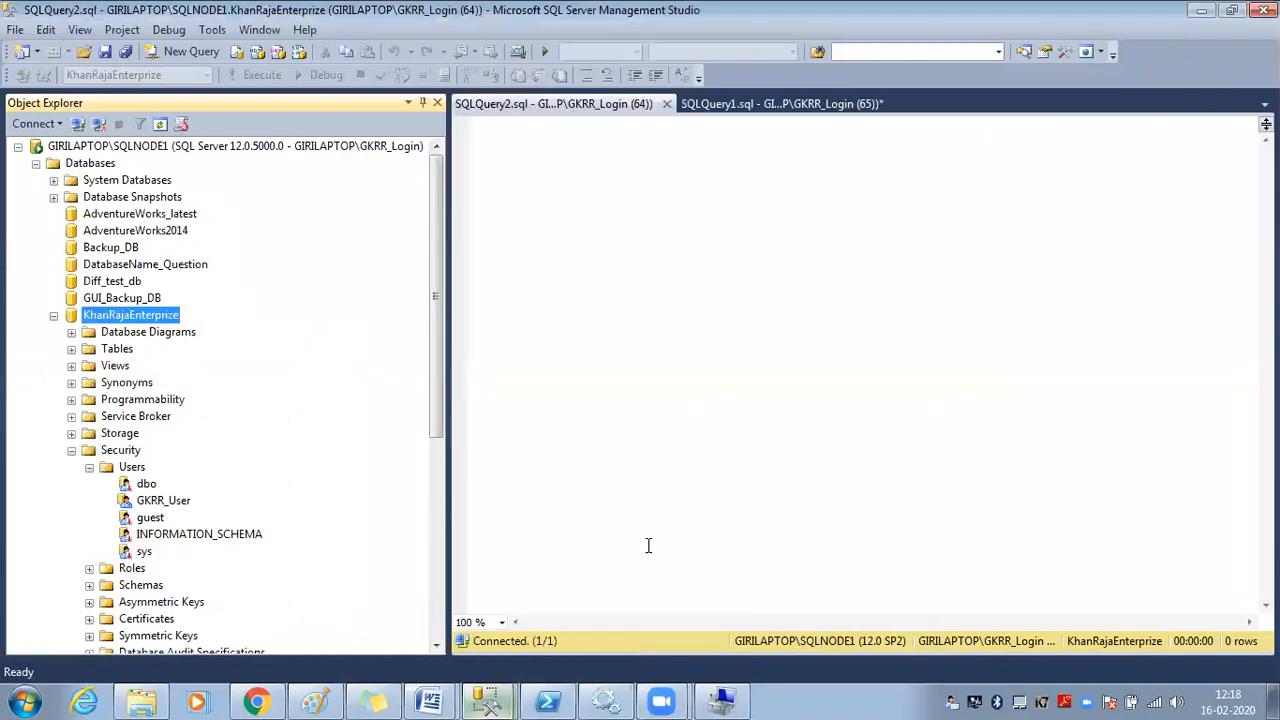
right_click(147, 316)
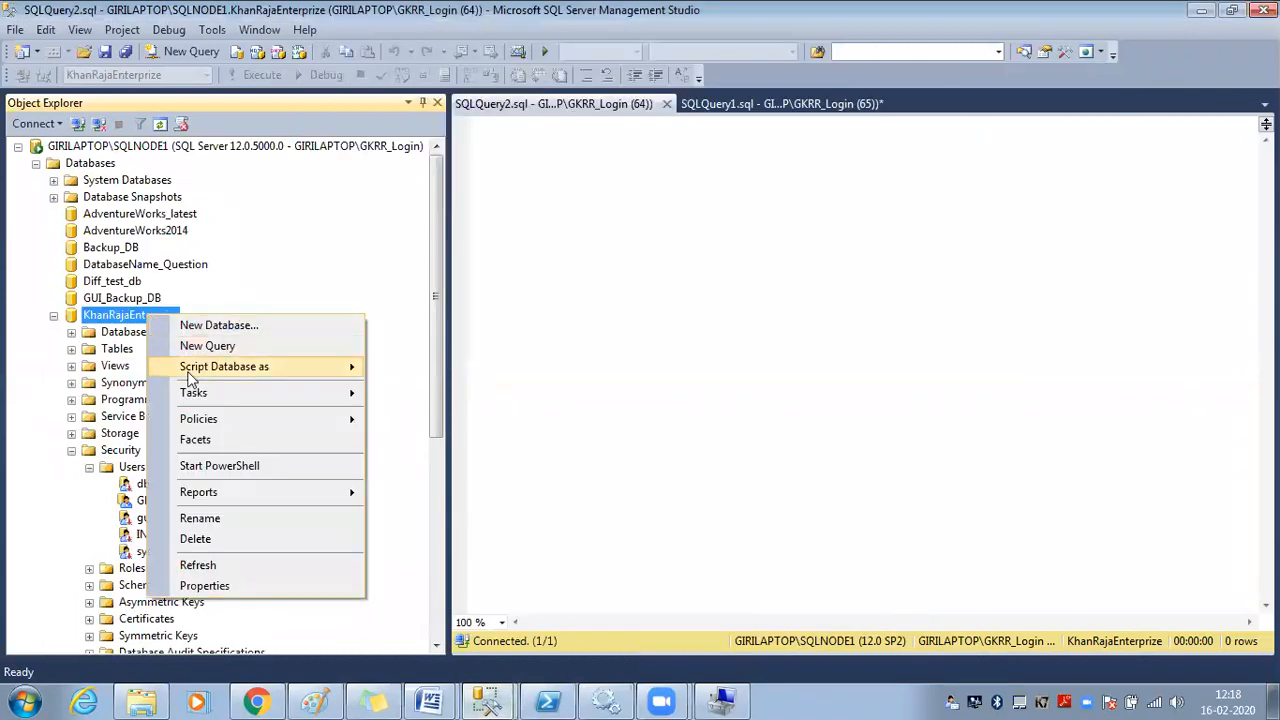
click(223, 536)
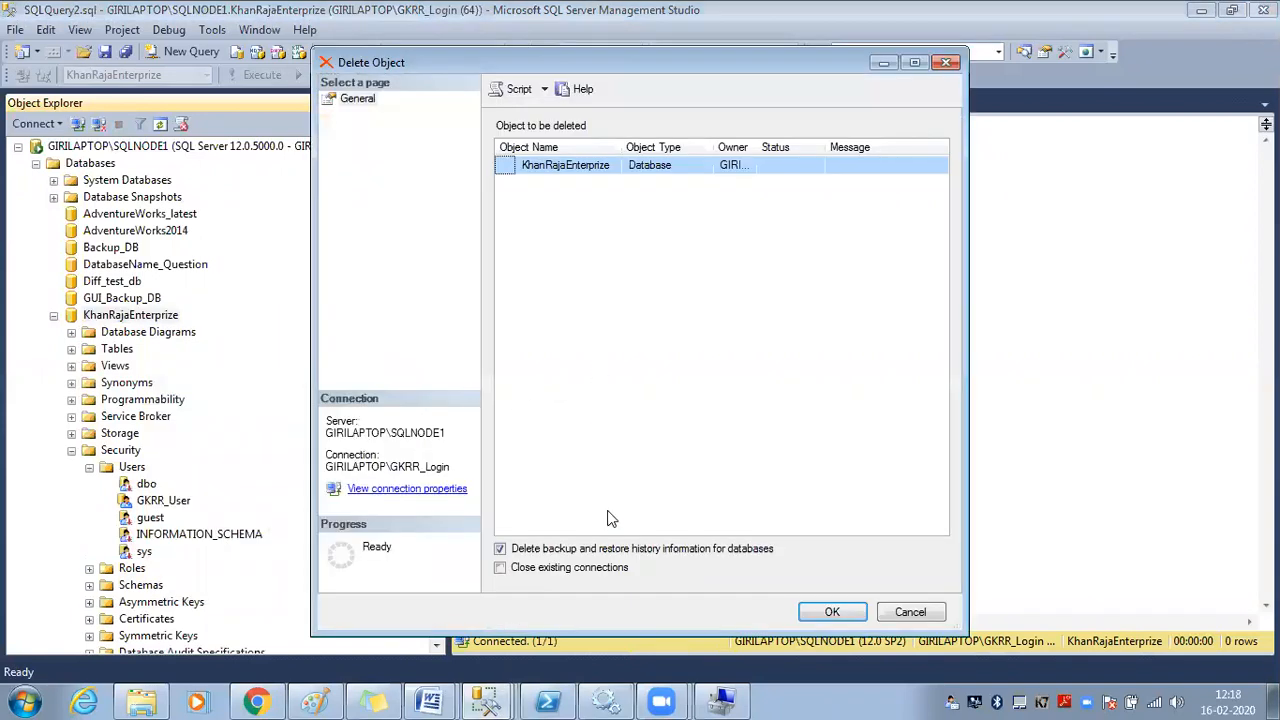
click(587, 571)
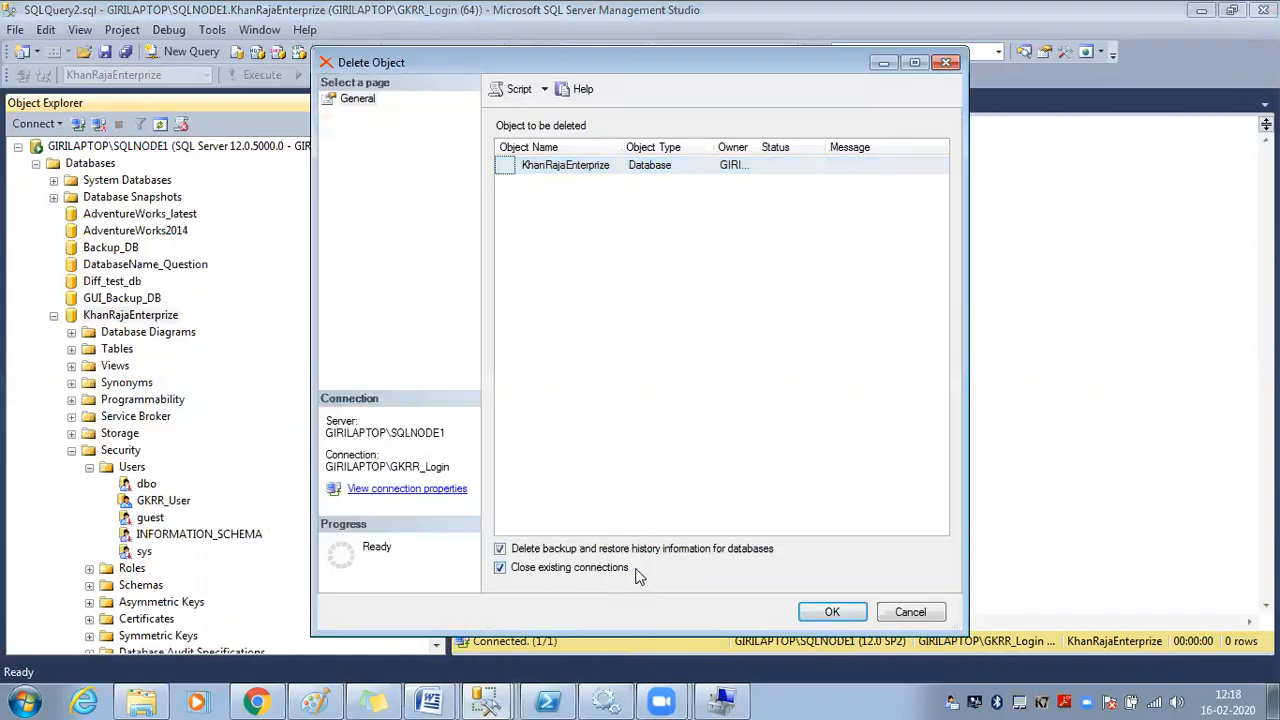
click(929, 613)
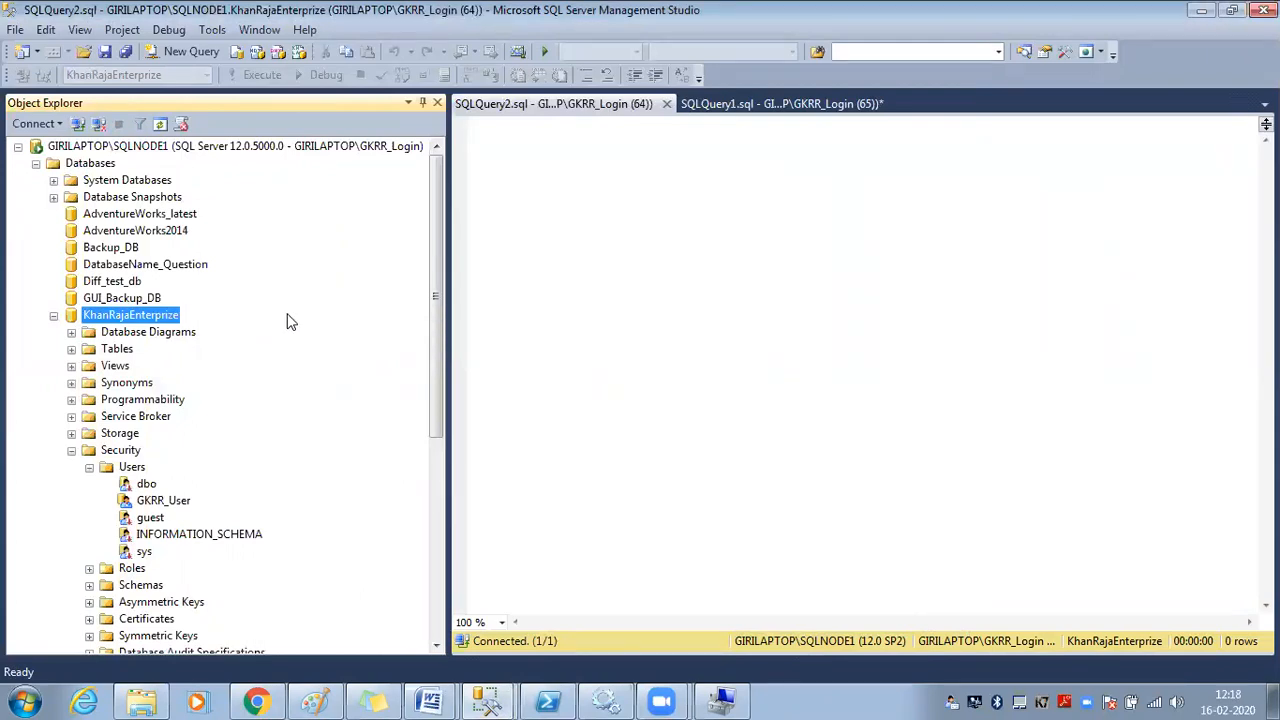
click(71, 450)
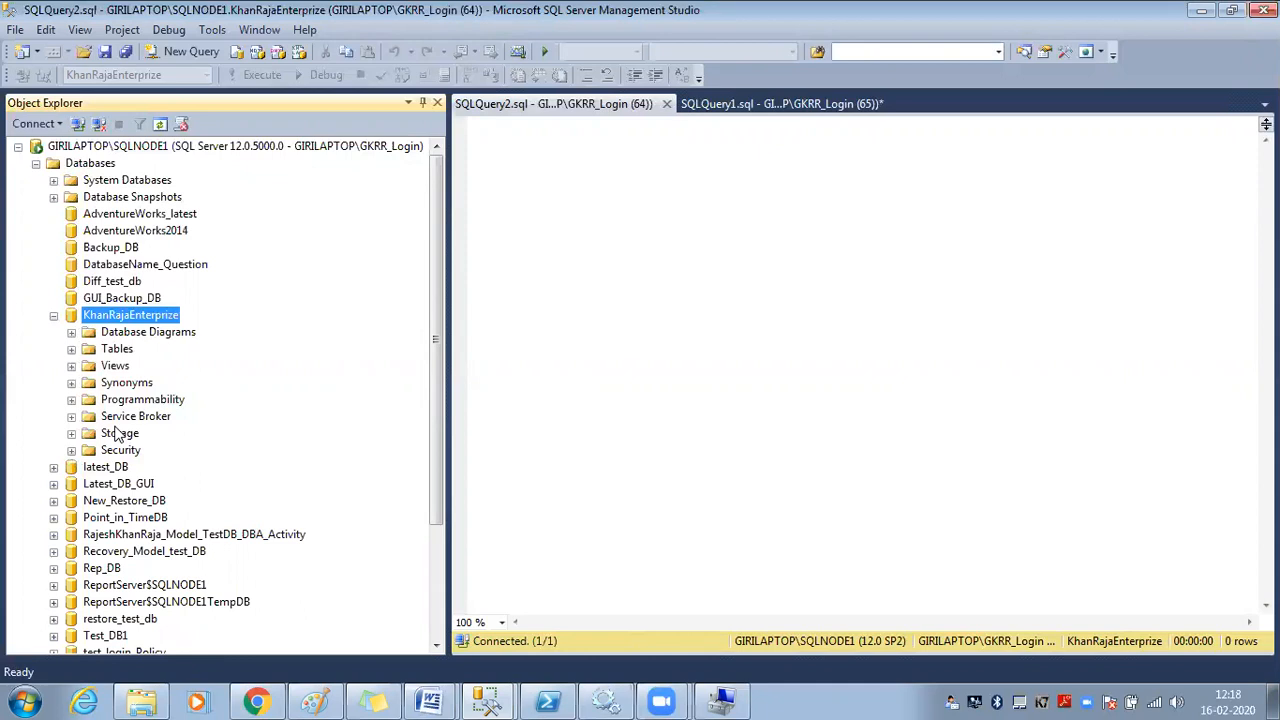
mouse_move(486, 700)
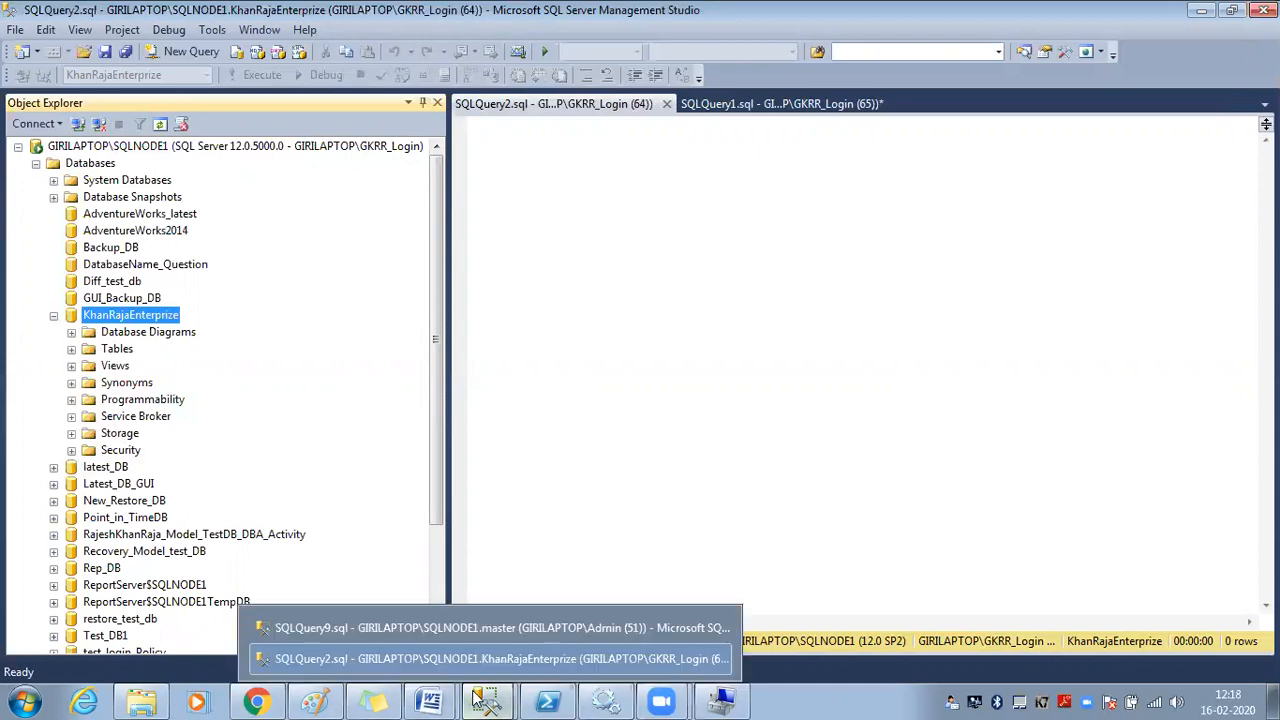
Return to the Admin session's SQLQuery9 window
click(465, 627)
scroll(326, 389, down, 2)
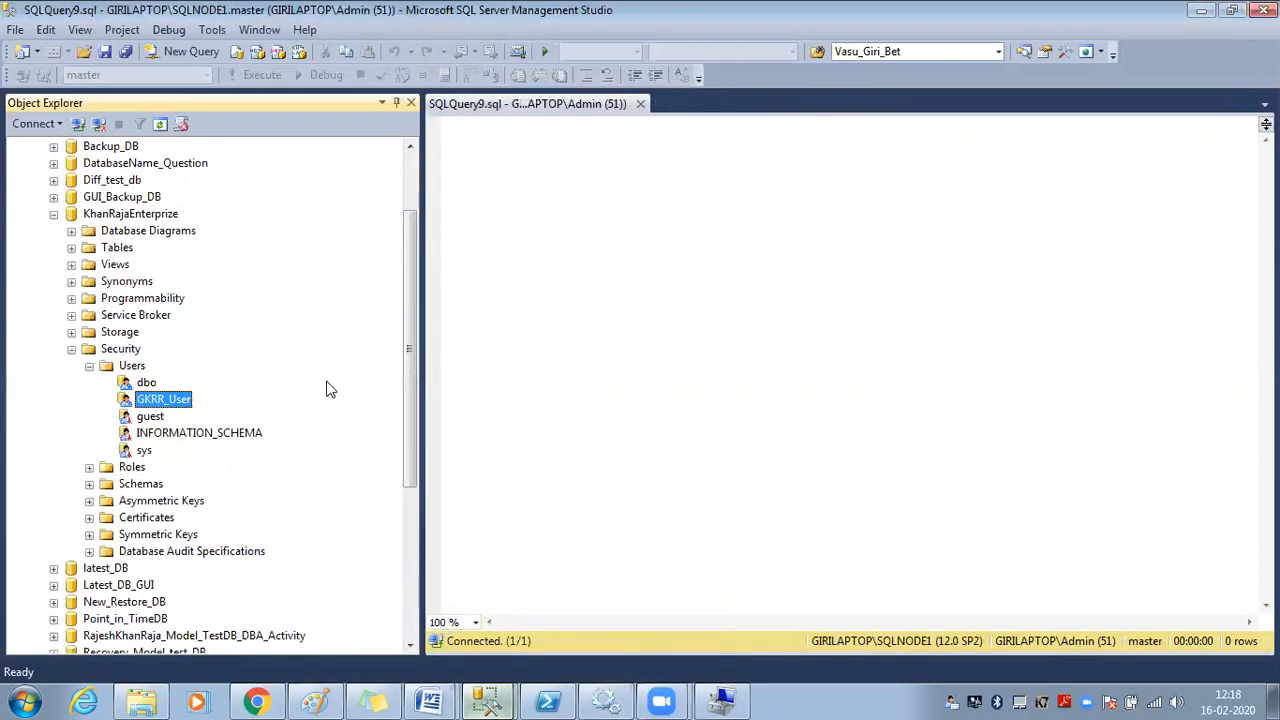
scroll(162, 399, up, 2)
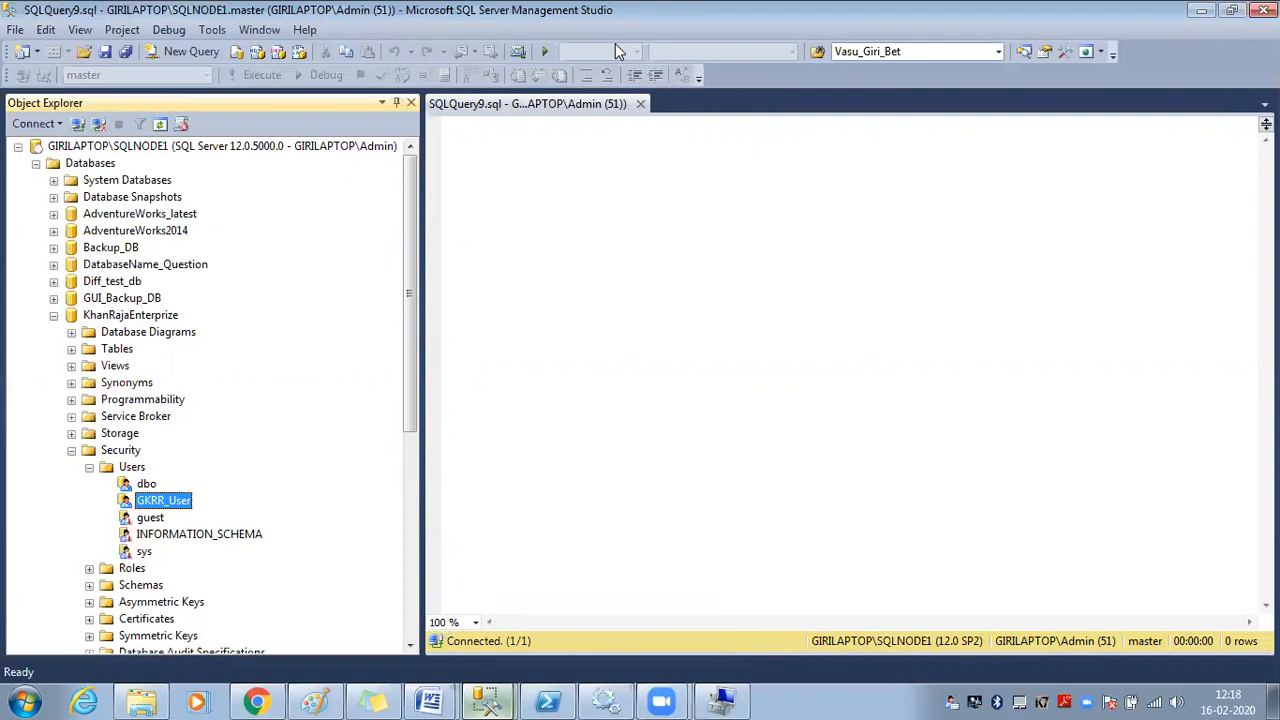
Review GKRR_User's owned schemas, role memberships and empty securables, then close the properties without changes
right_click(172, 500)
click(232, 668)
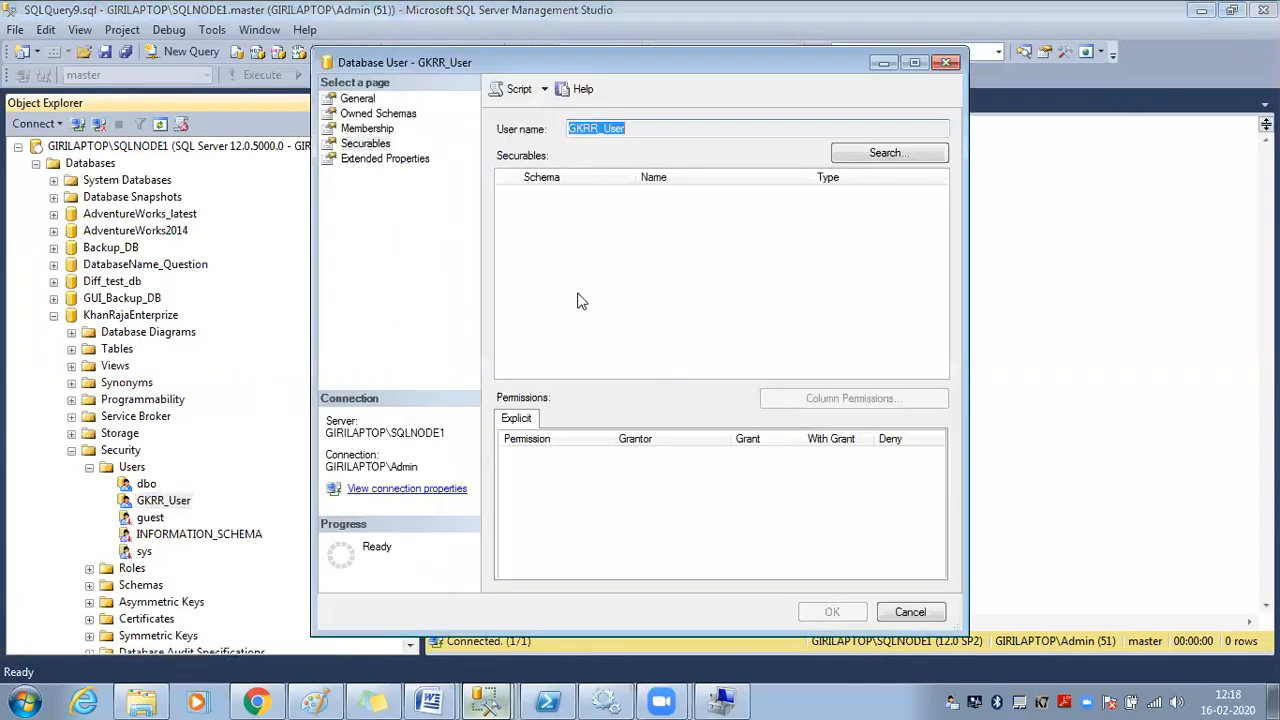
click(376, 115)
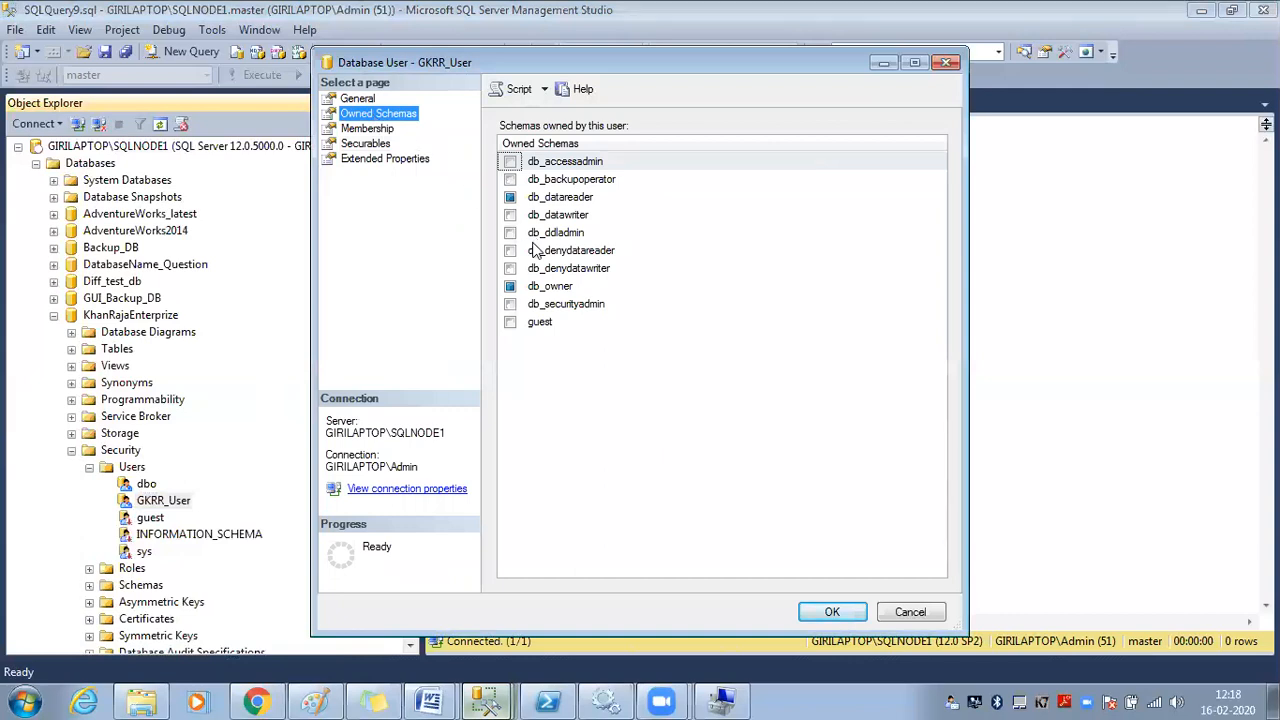
click(372, 130)
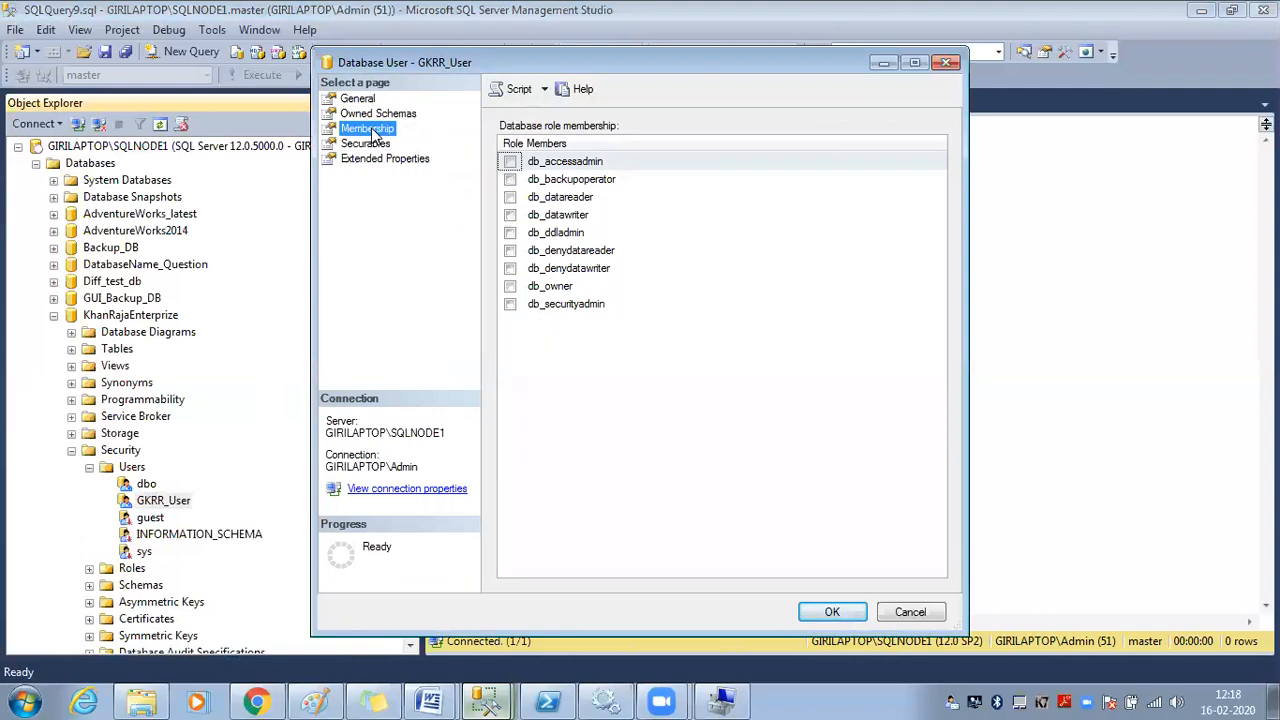
click(374, 145)
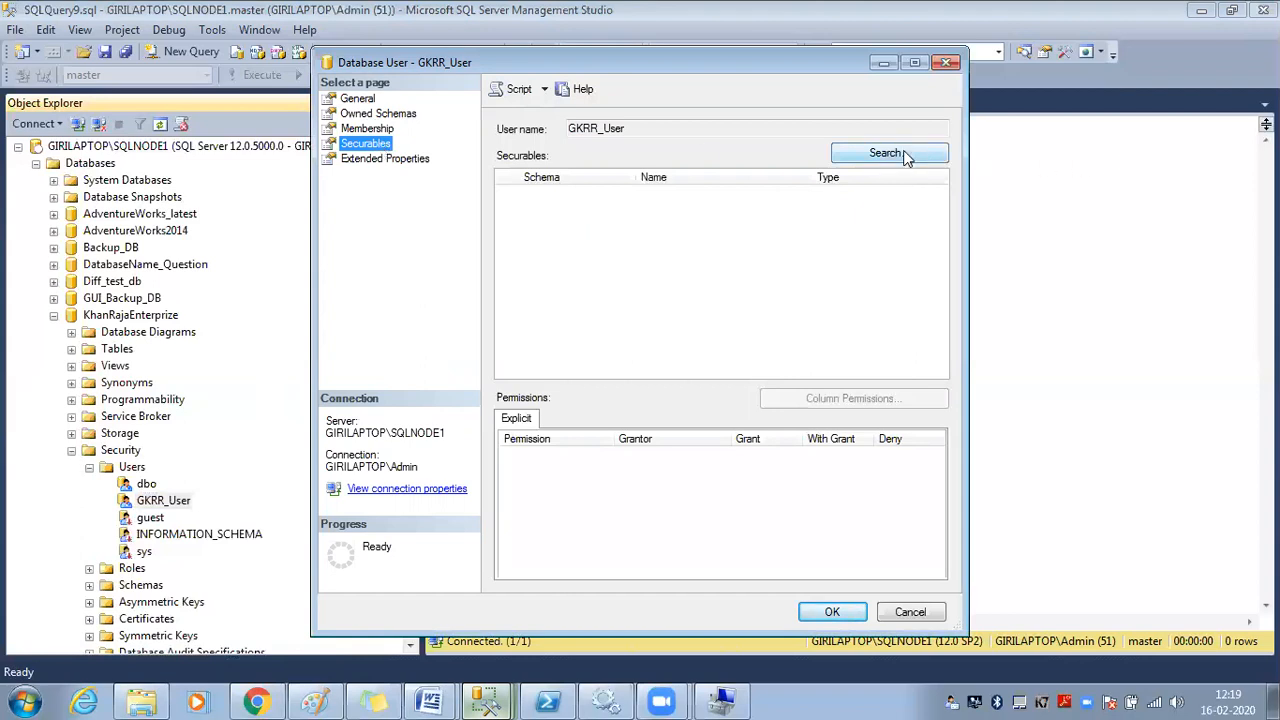
click(910, 612)
click(346, 146)
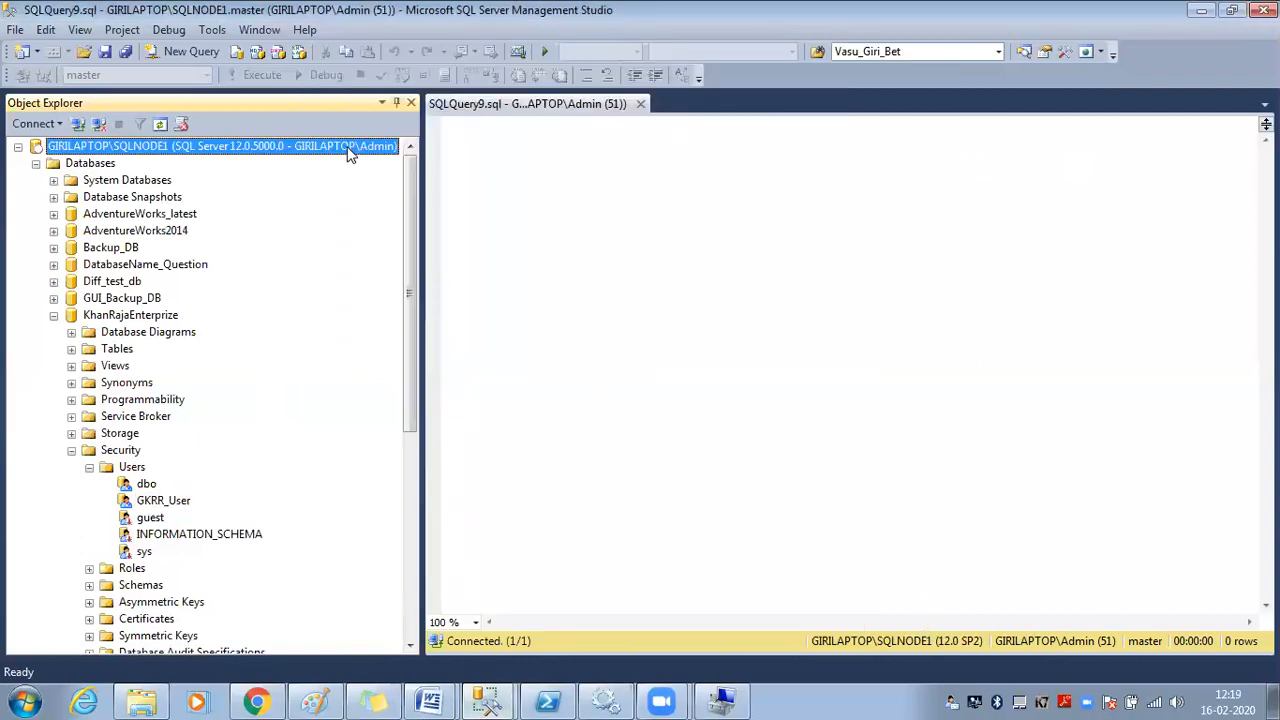
Refresh Object Explorer and expand KhanRajaEnterprize > Security > Users to reach GKRR_User's context menu
click(160, 127)
click(36, 163)
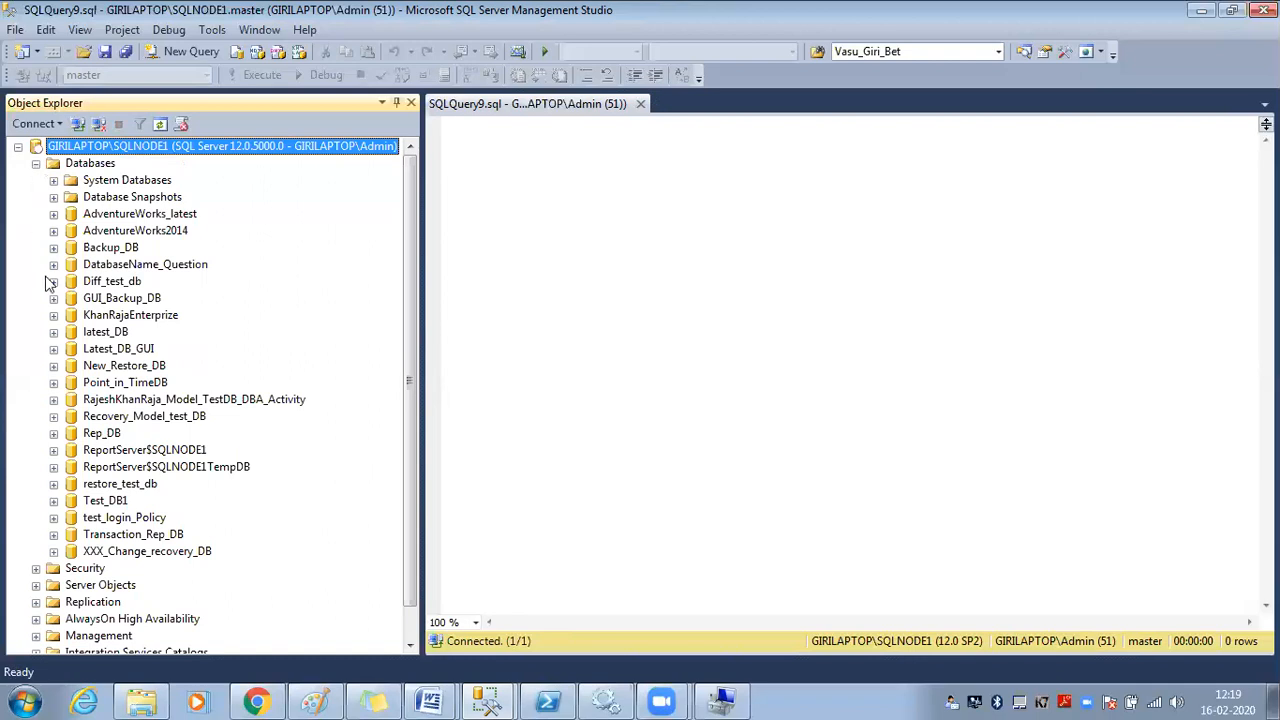
click(54, 315)
click(112, 316)
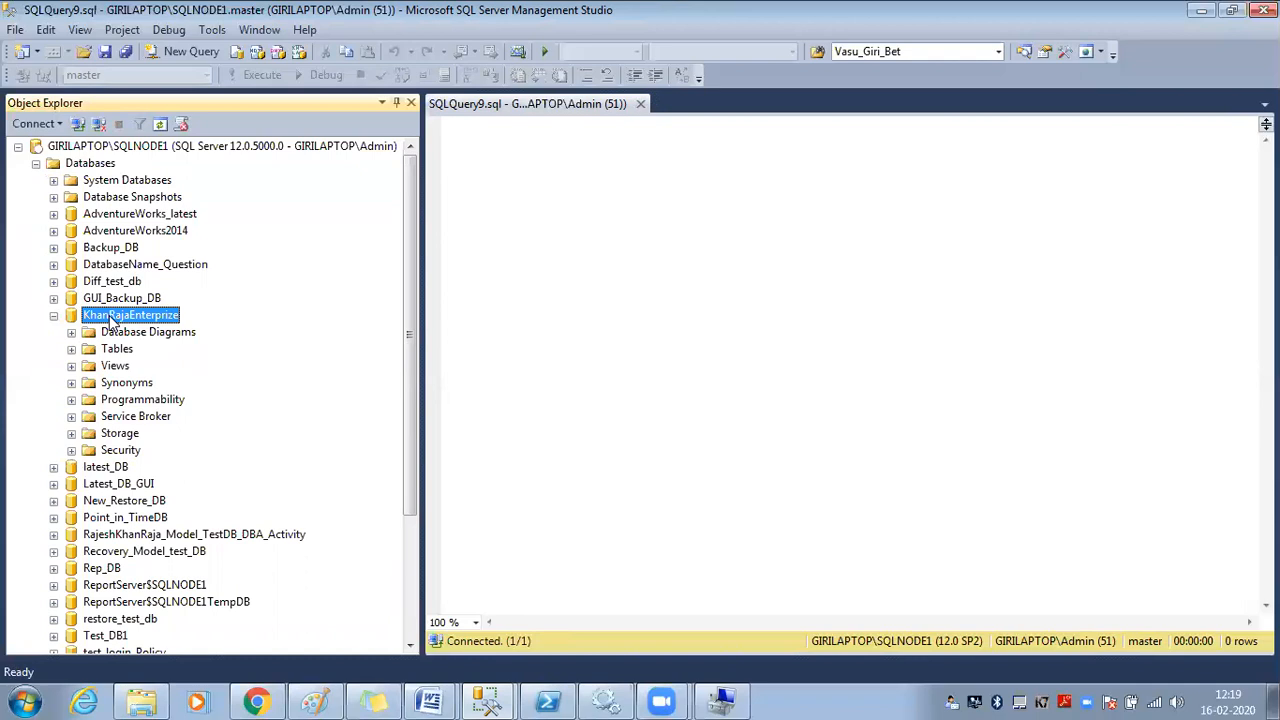
click(71, 450)
click(89, 467)
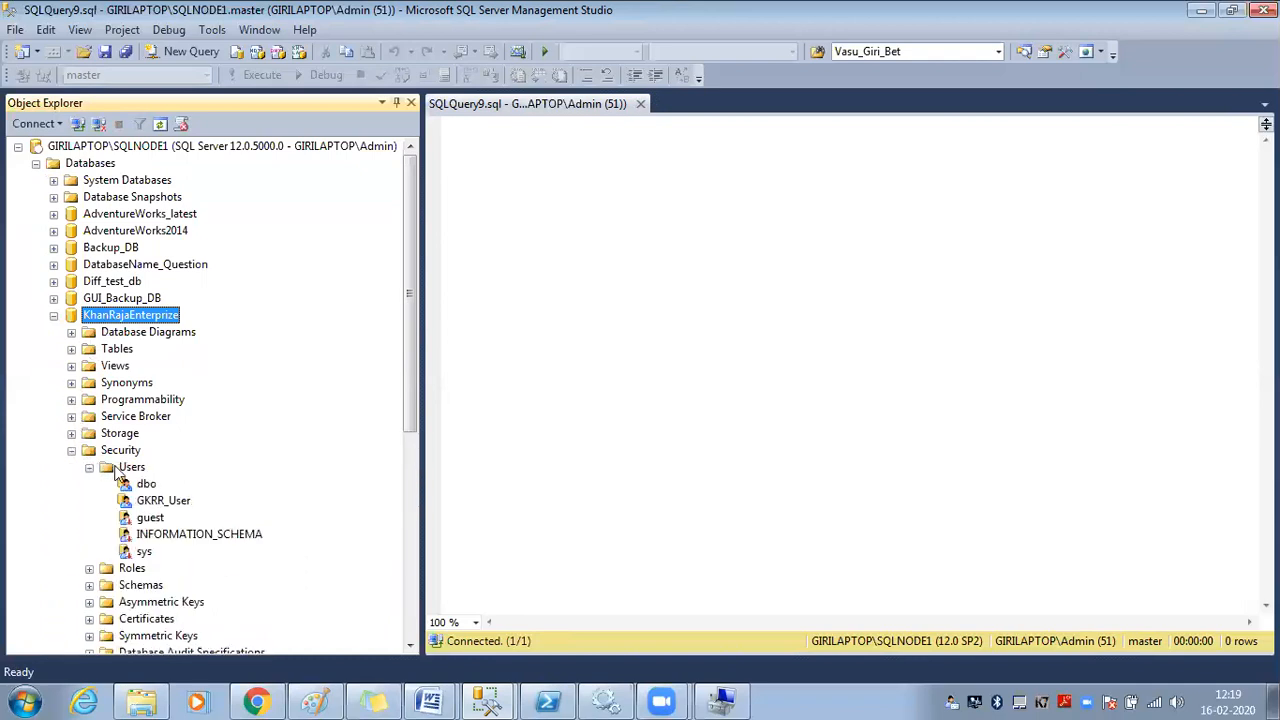
click(127, 468)
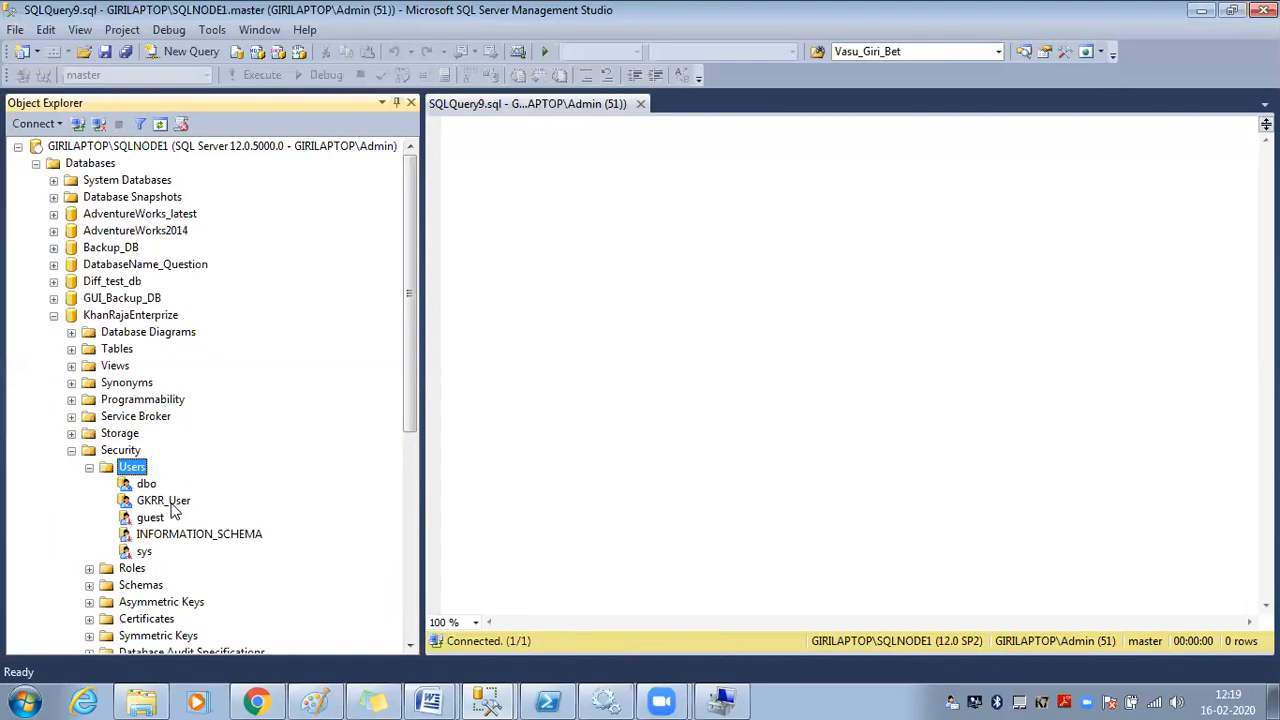
right_click(168, 503)
click(164, 506)
right_click(160, 503)
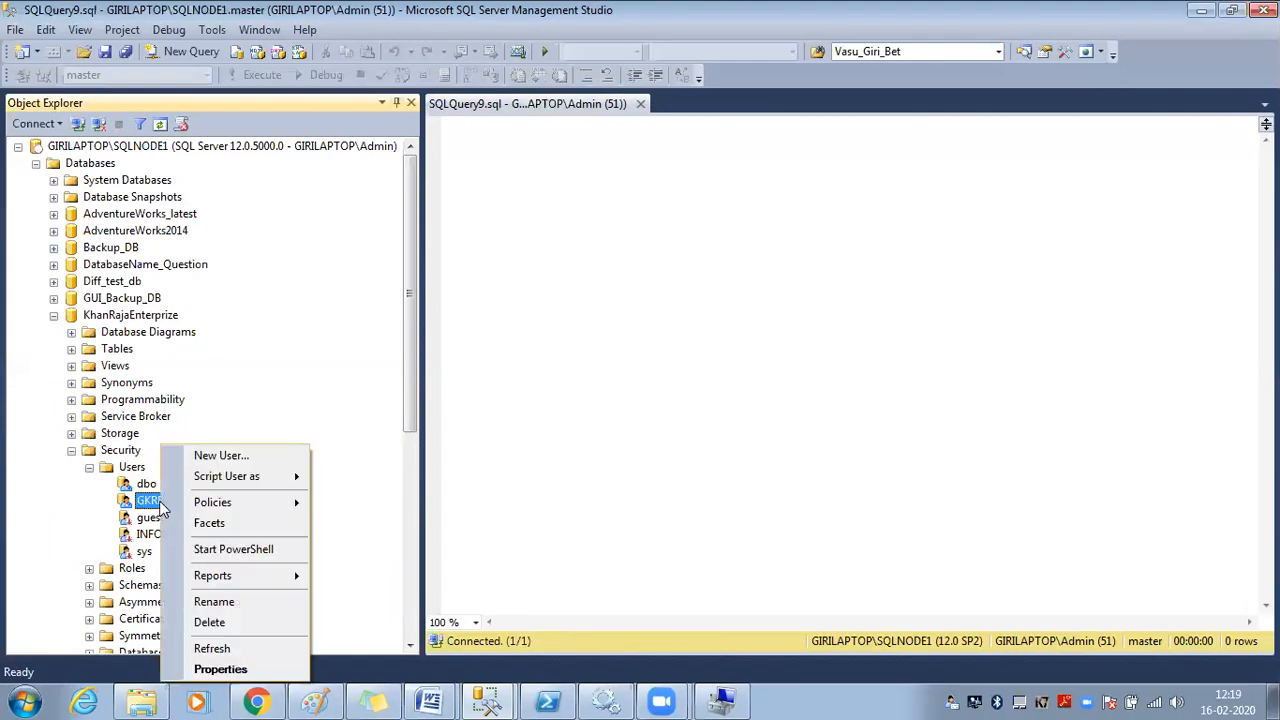
click(220, 668)
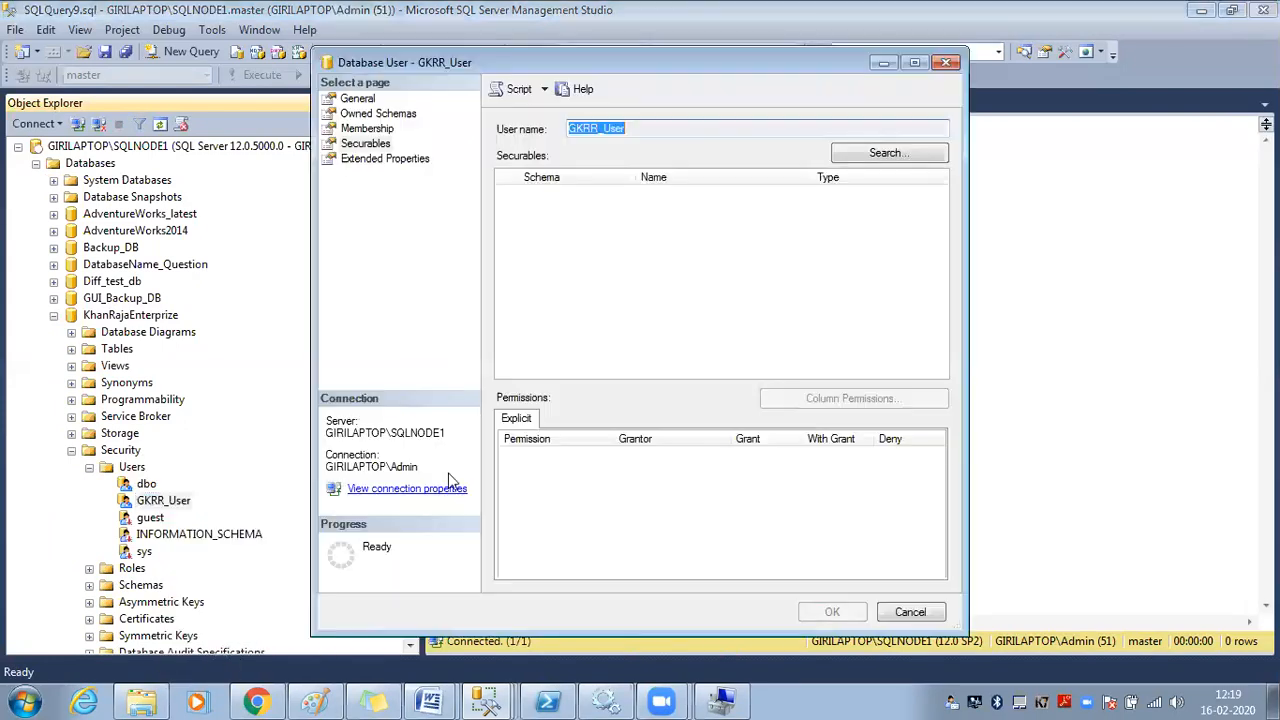
click(373, 145)
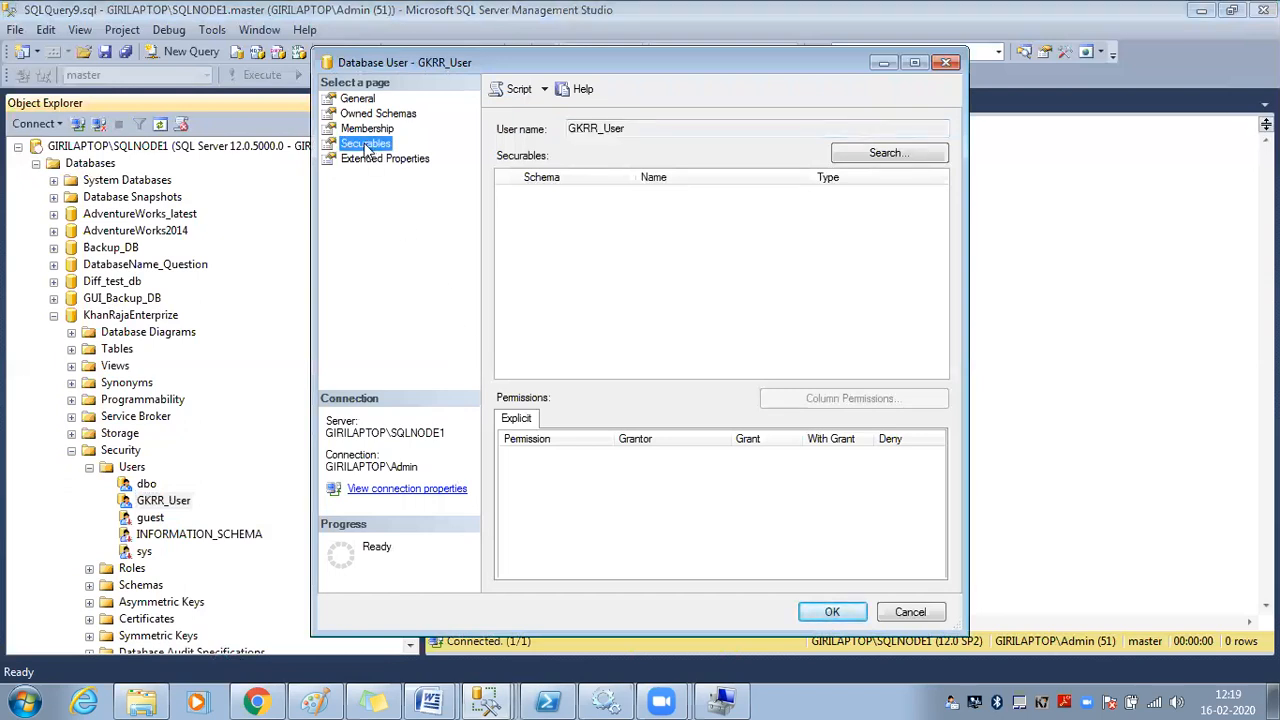
click(360, 99)
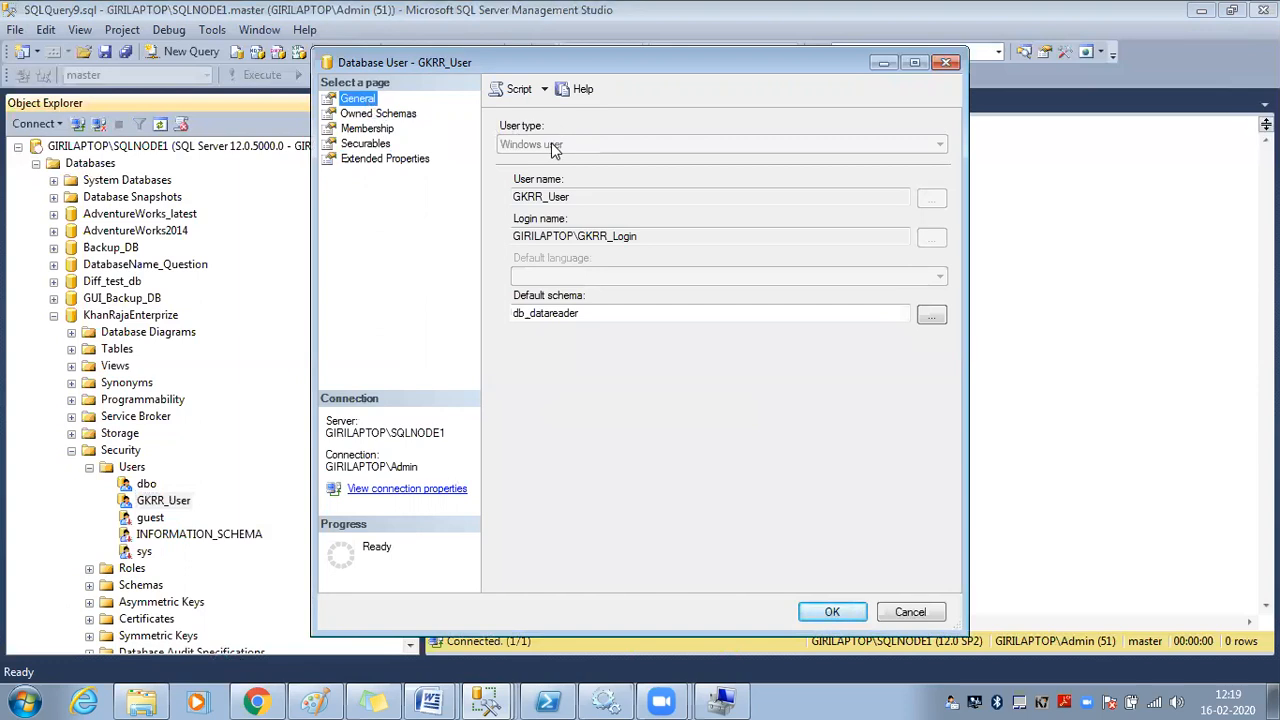
click(372, 116)
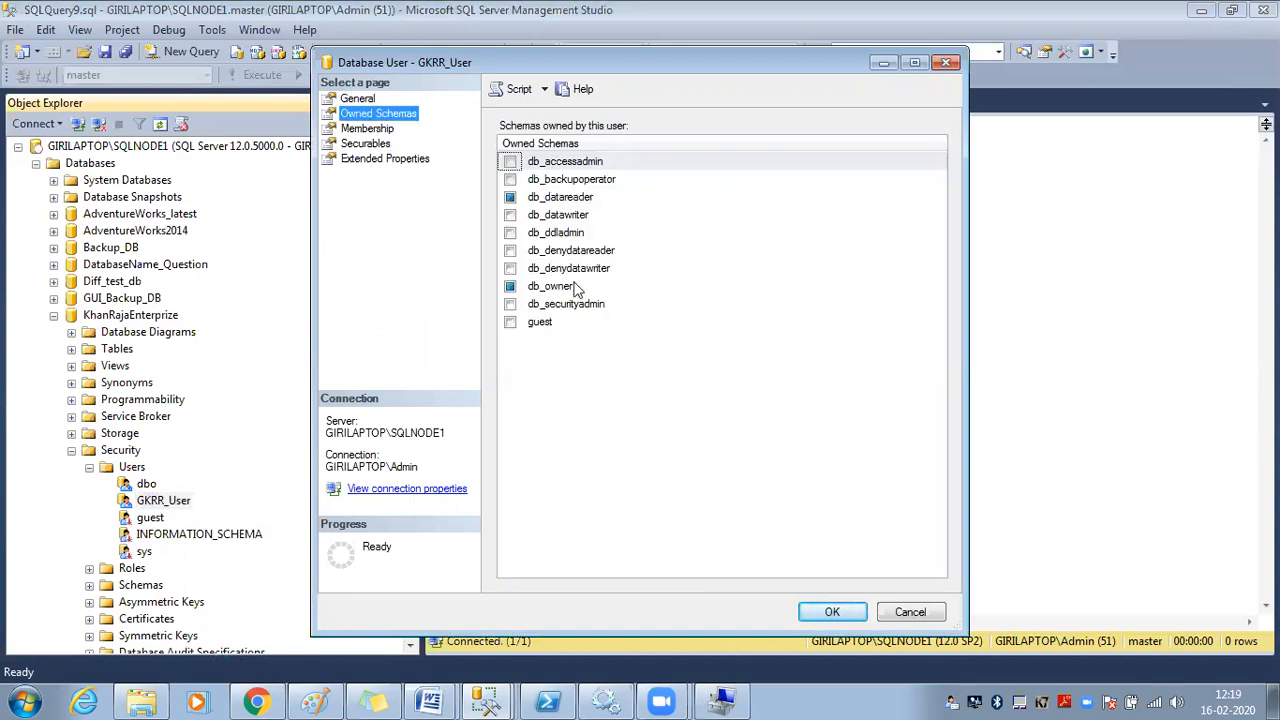
click(377, 130)
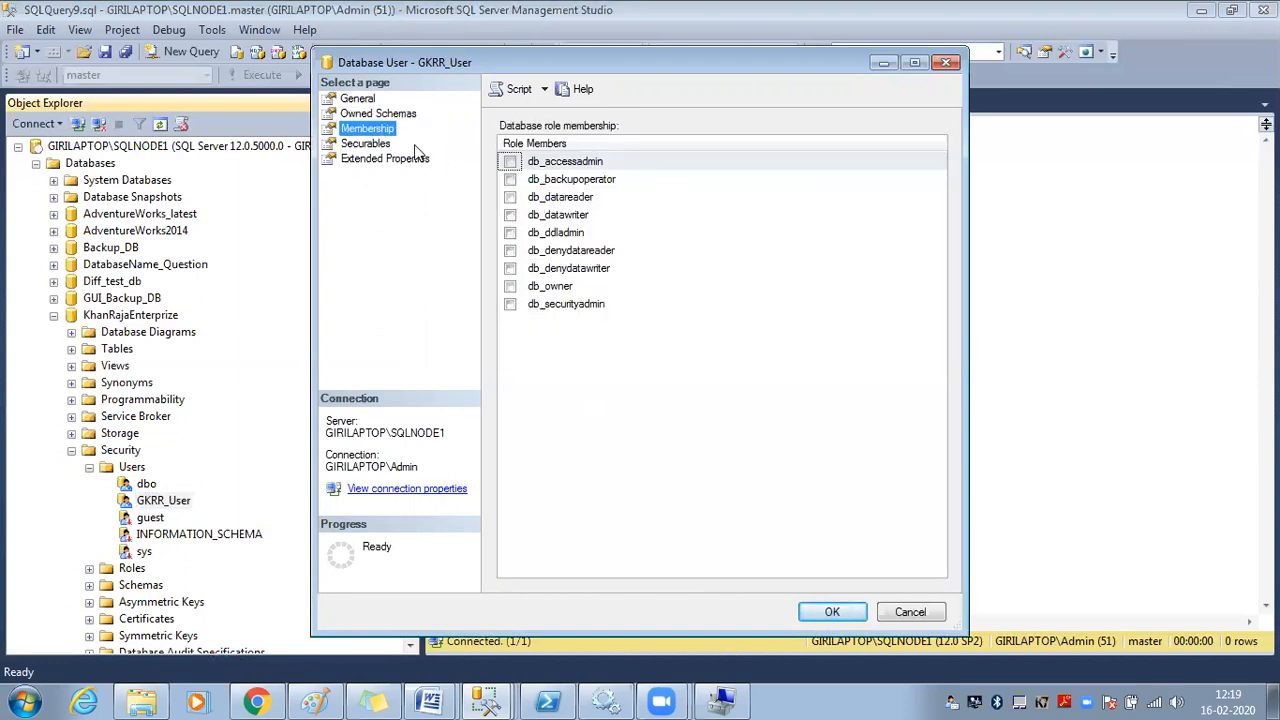
click(562, 365)
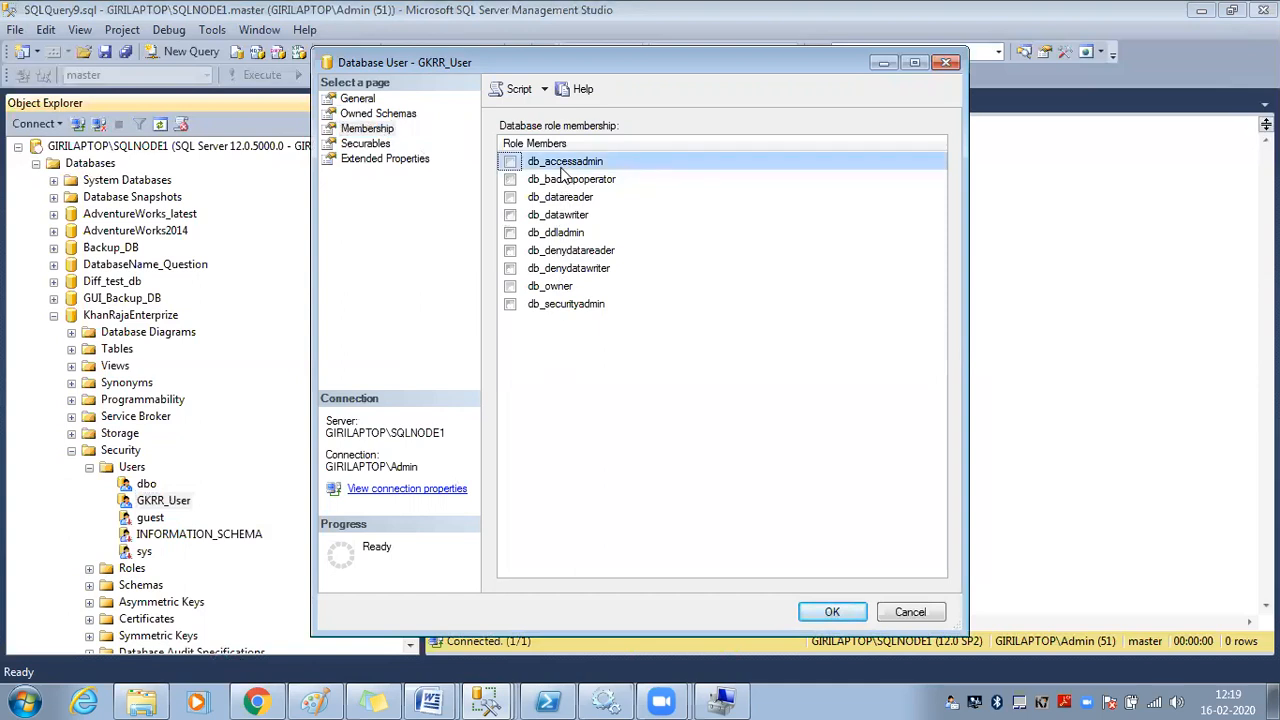
click(366, 144)
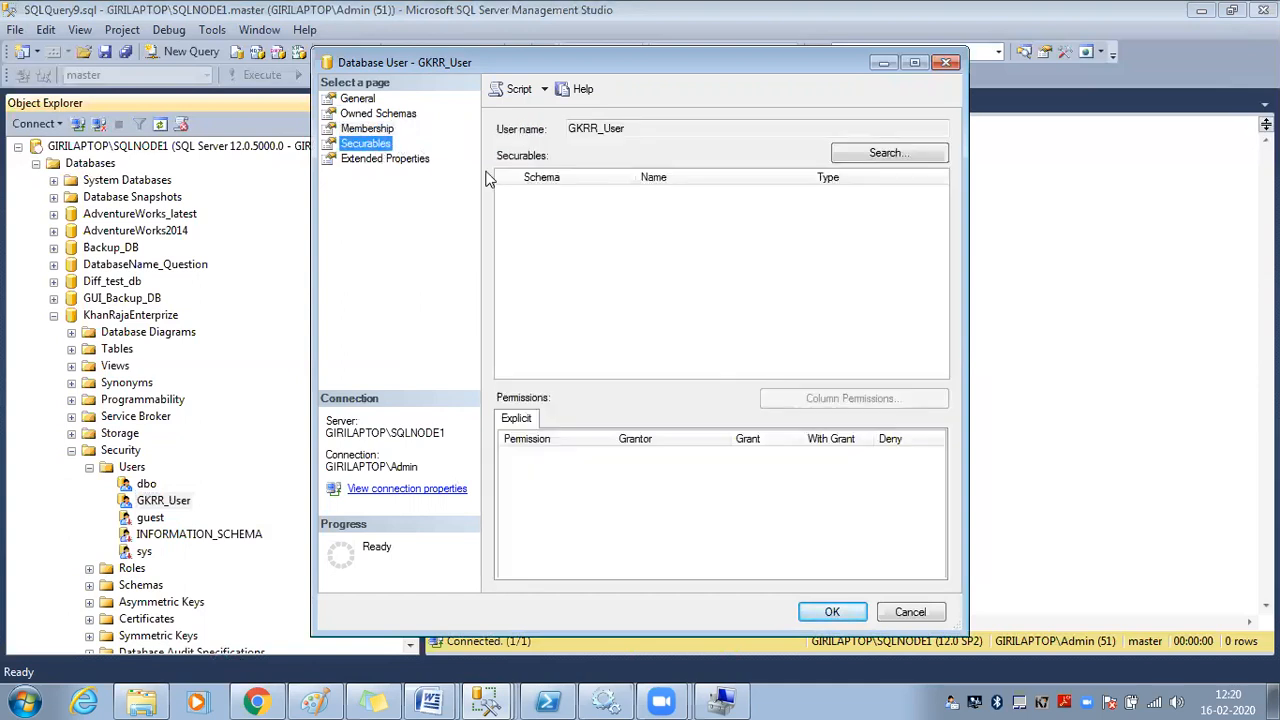
click(888, 155)
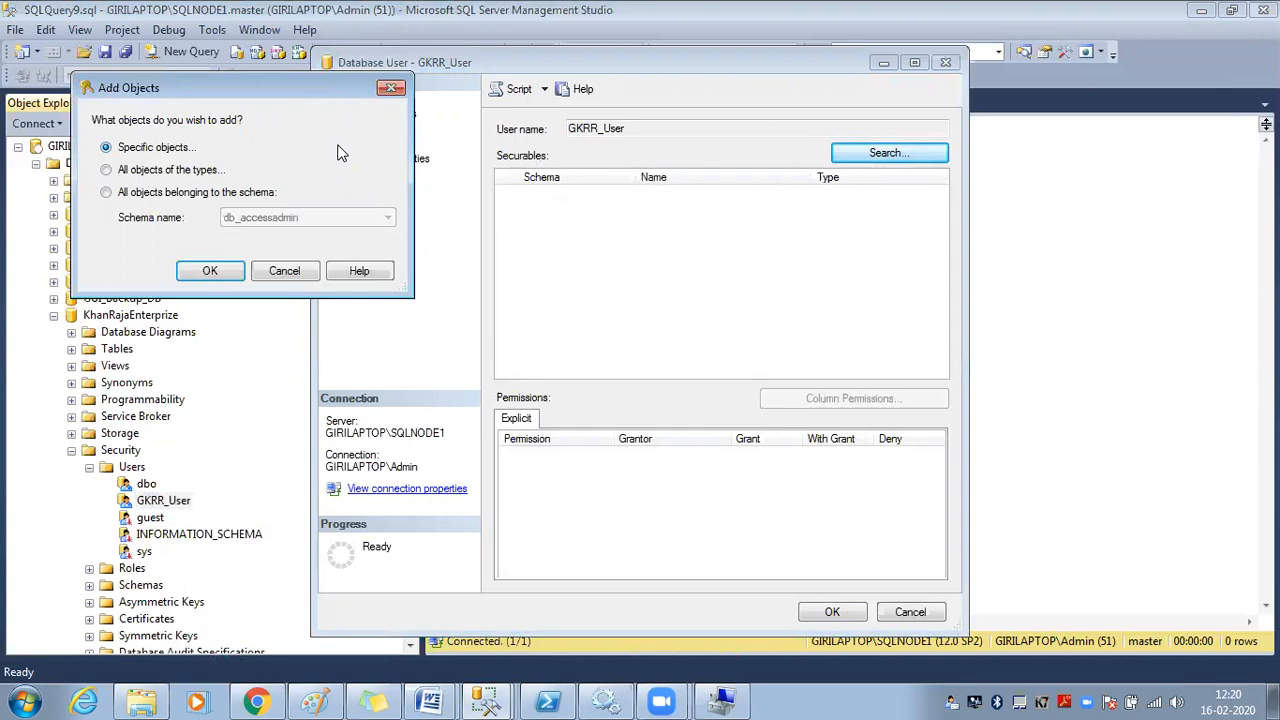
click(290, 274)
Preview a new AdventureWorks_latest user of type SQL user without login, then cancel it
click(909, 611)
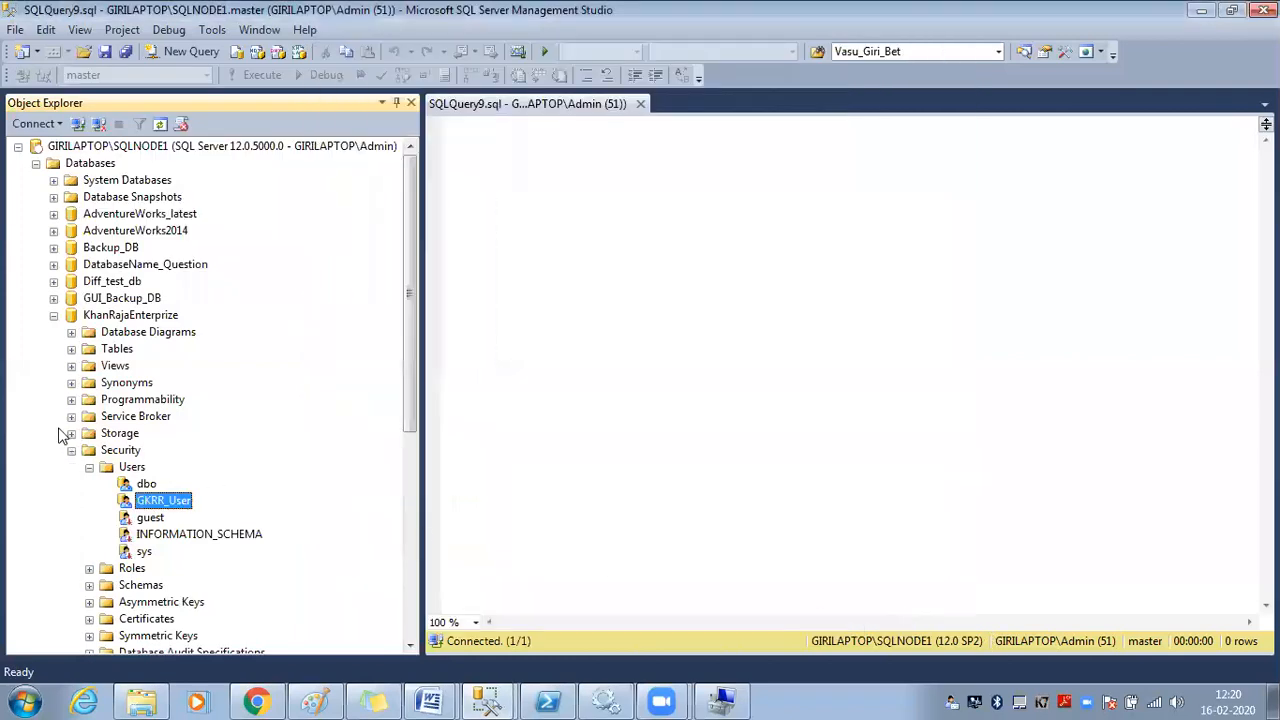
click(54, 316)
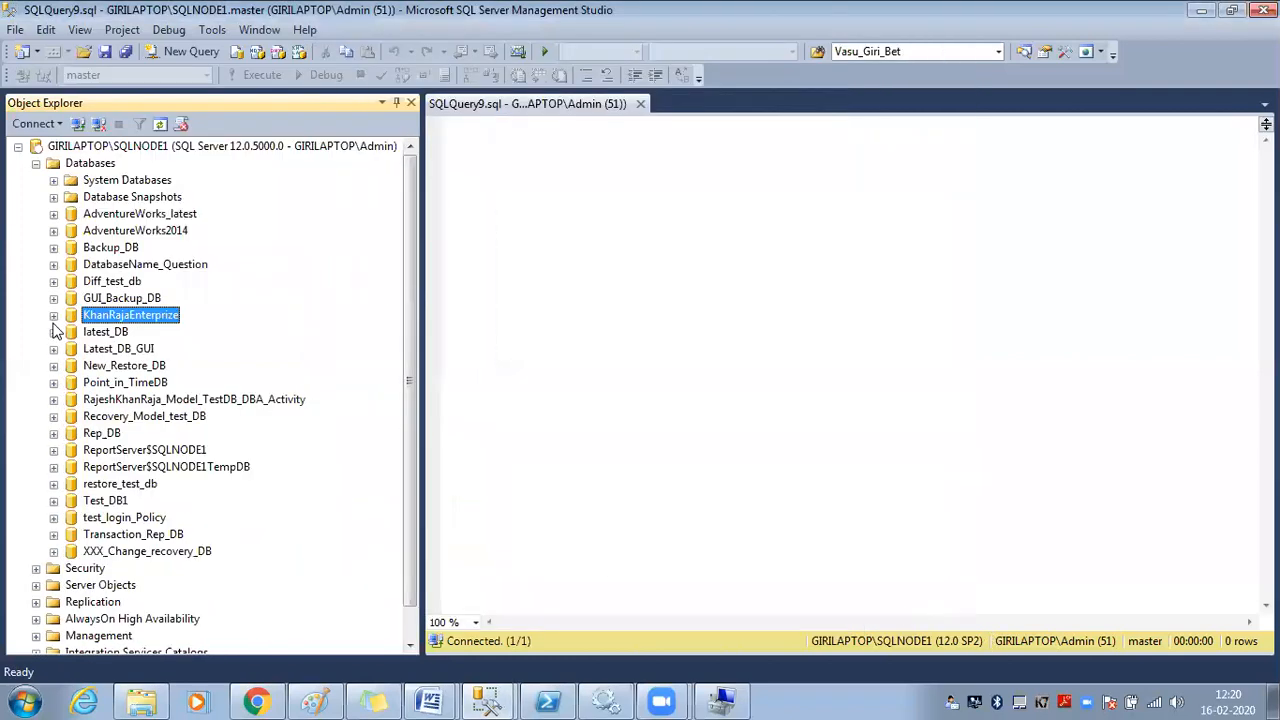
click(53, 214)
click(71, 349)
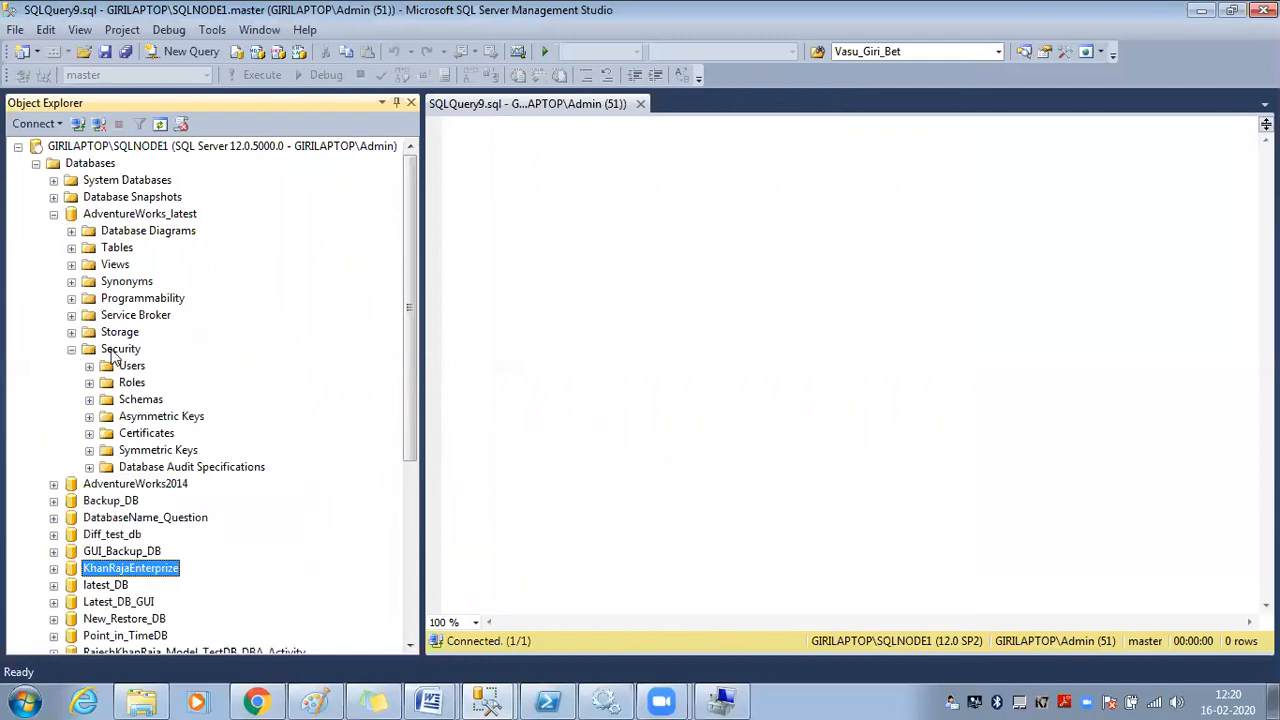
click(89, 366)
click(133, 366)
right_click(133, 366)
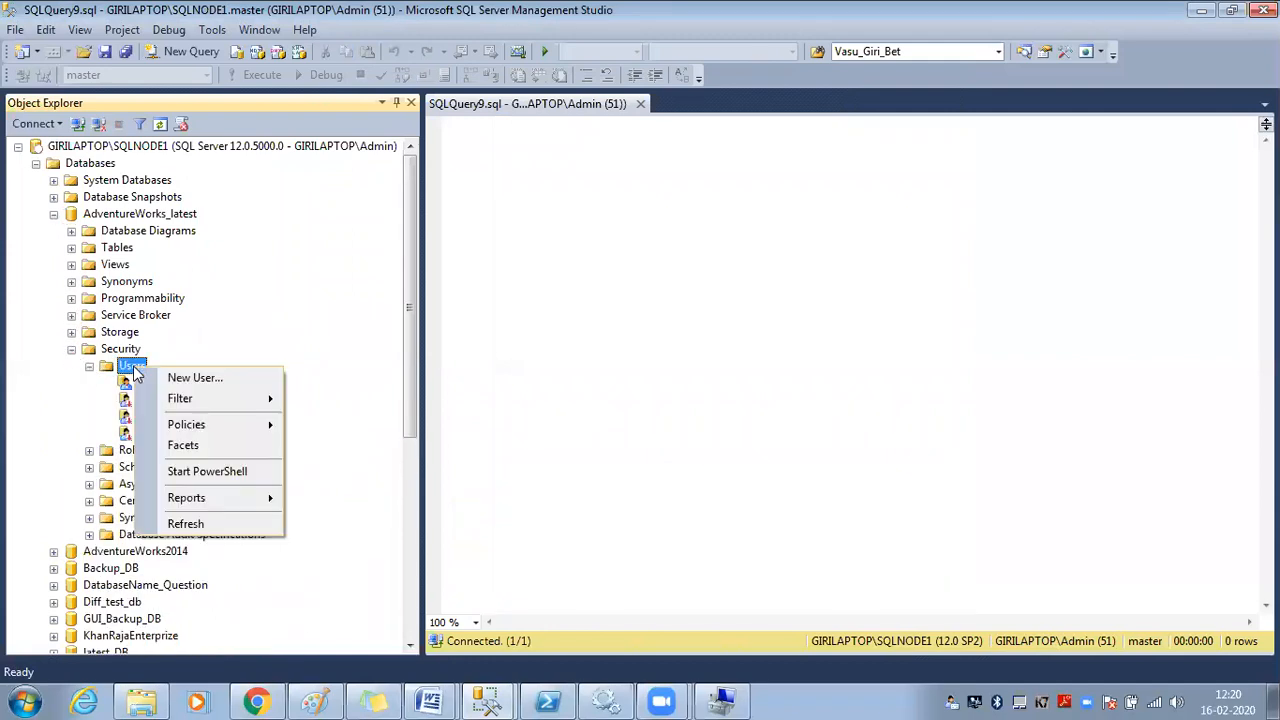
click(197, 384)
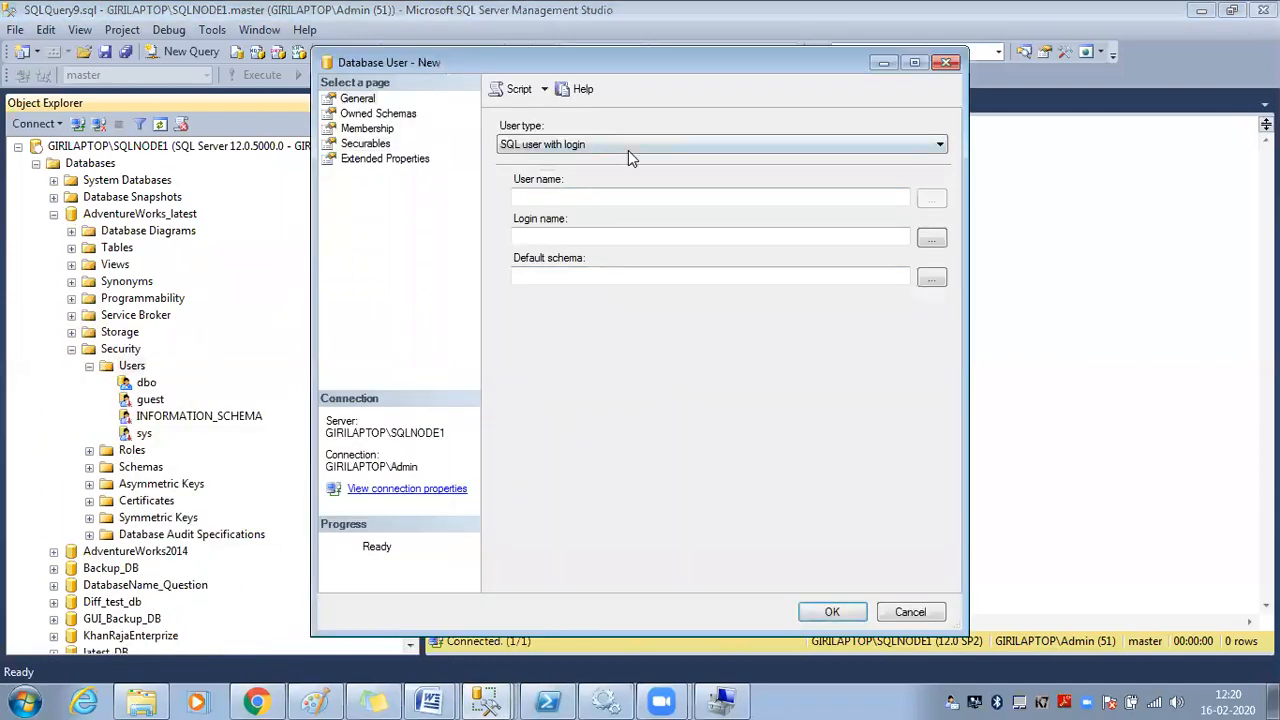
click(628, 150)
click(610, 168)
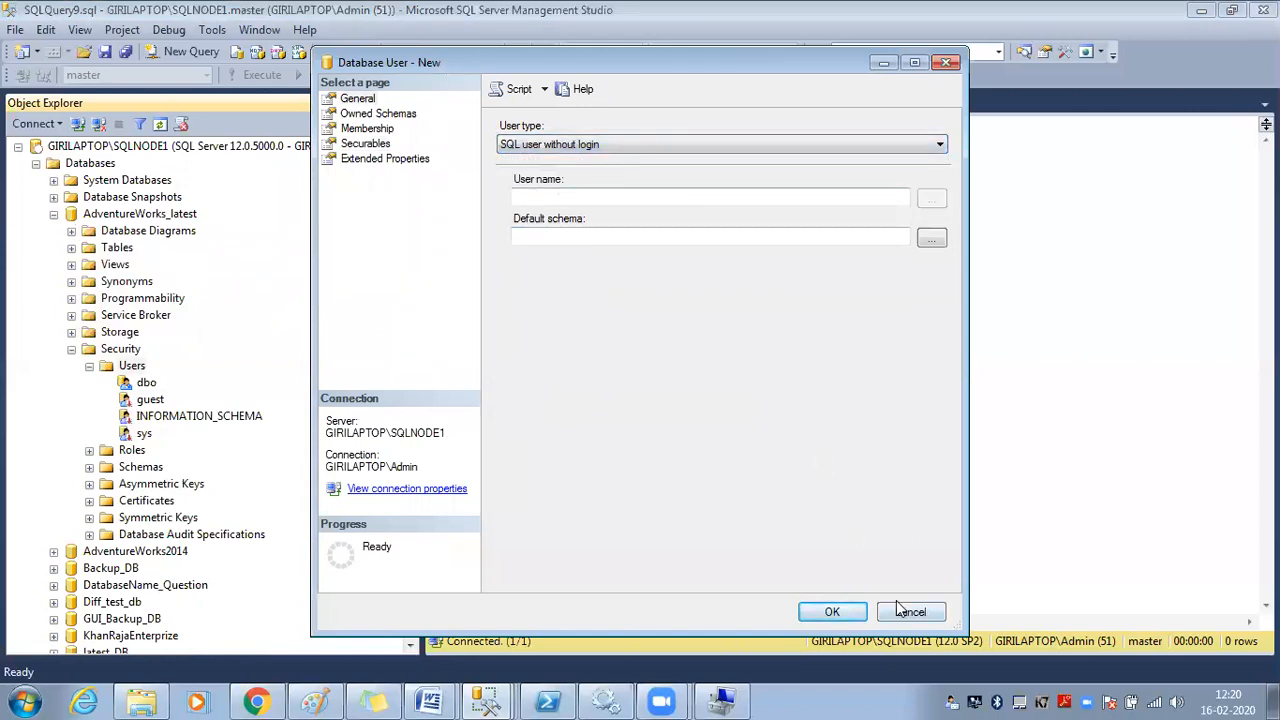
click(893, 610)
Collapse the databases and select GIRILAPTOP\GKRR_Login under server Security > Logins
click(53, 214)
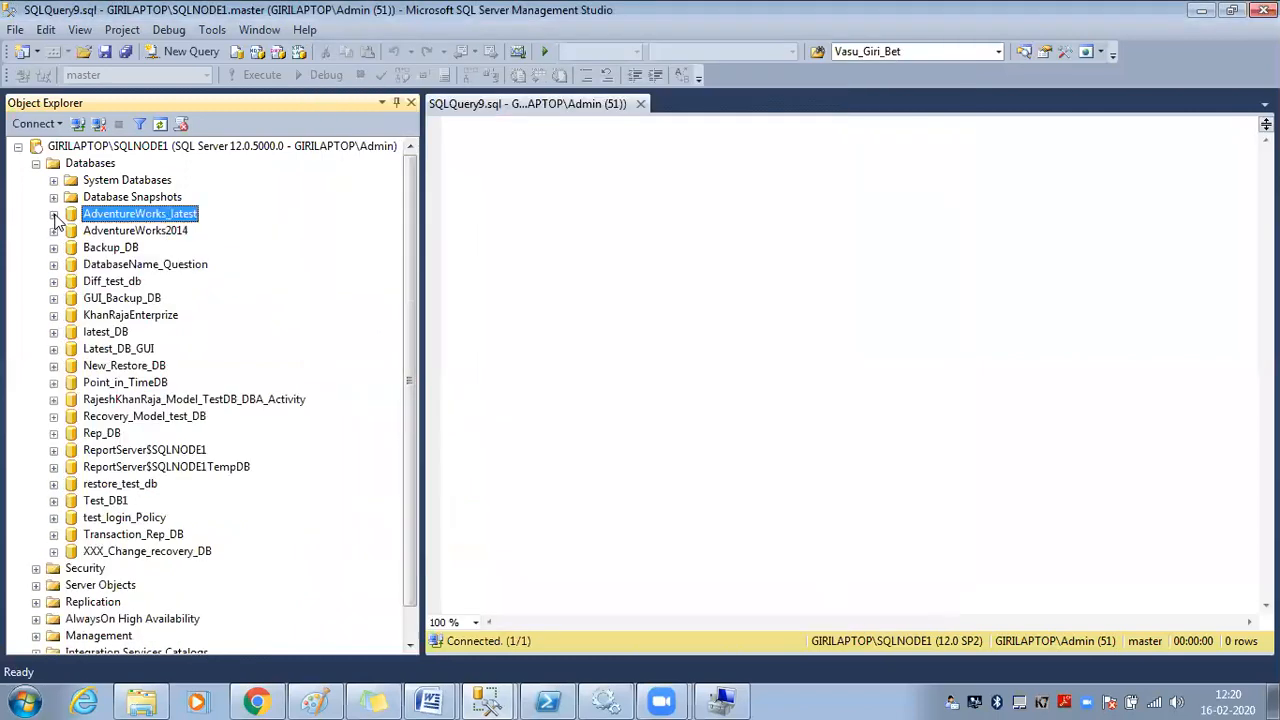
click(36, 163)
click(36, 180)
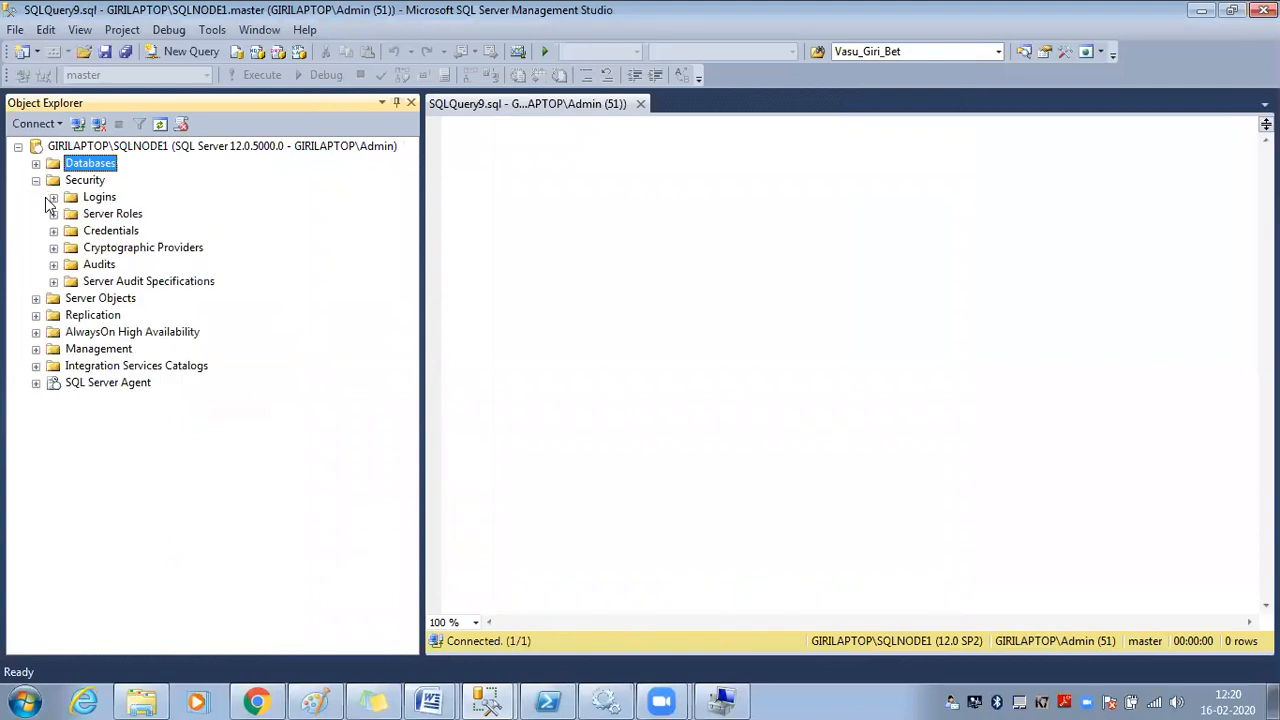
click(54, 197)
click(180, 318)
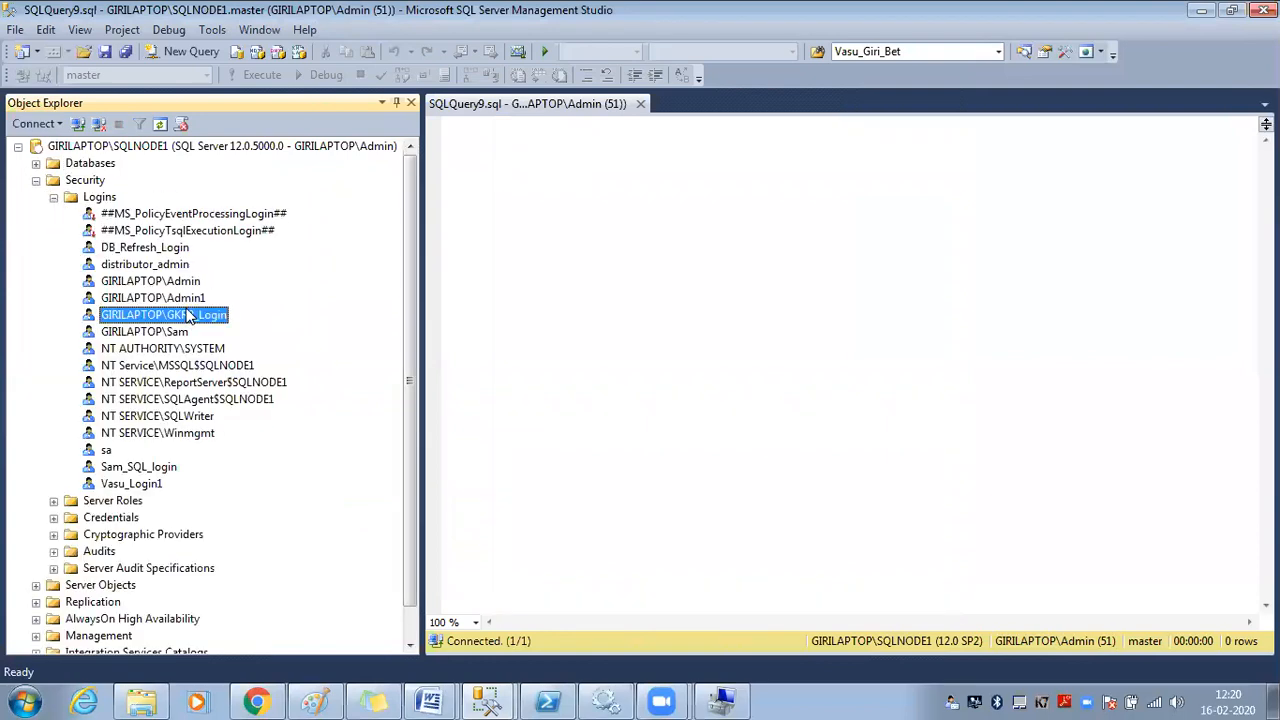
Inspect GKRR_Login's server roles and its KhanRajaEnterprize and AdventureWorks_latest user mappings
right_click(186, 314)
click(262, 537)
click(372, 114)
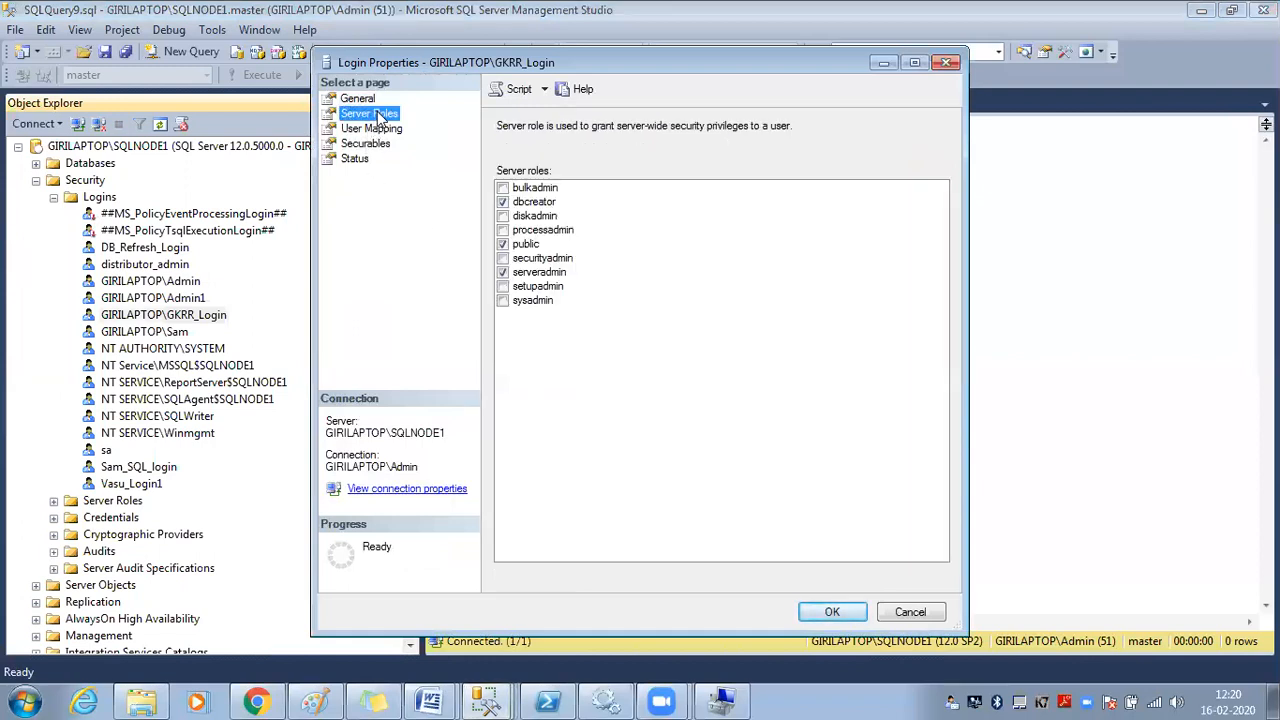
click(376, 129)
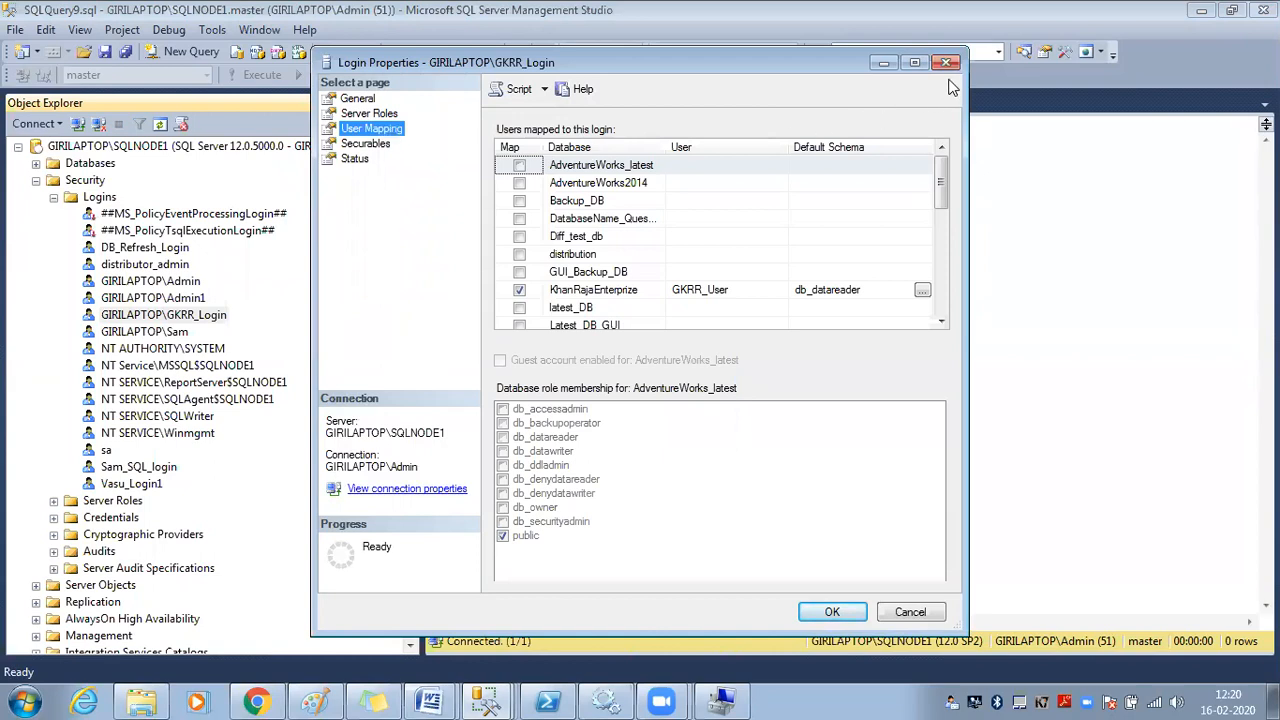
click(913, 63)
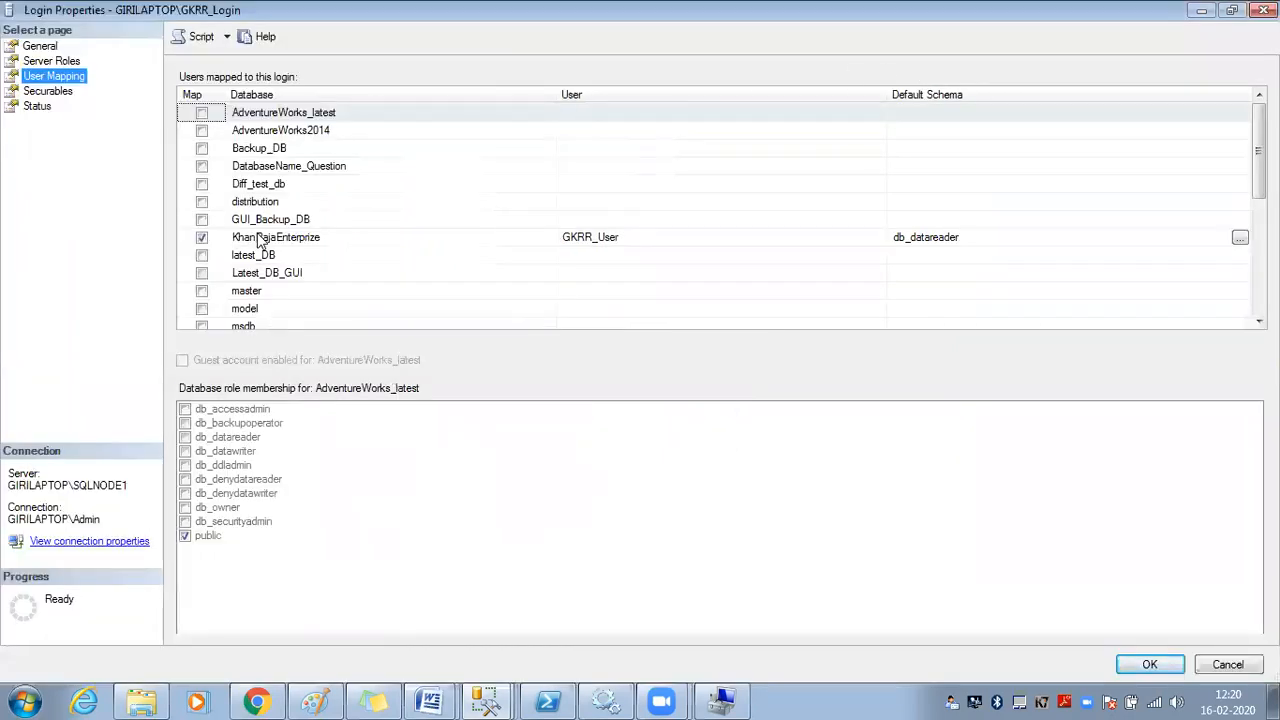
click(290, 240)
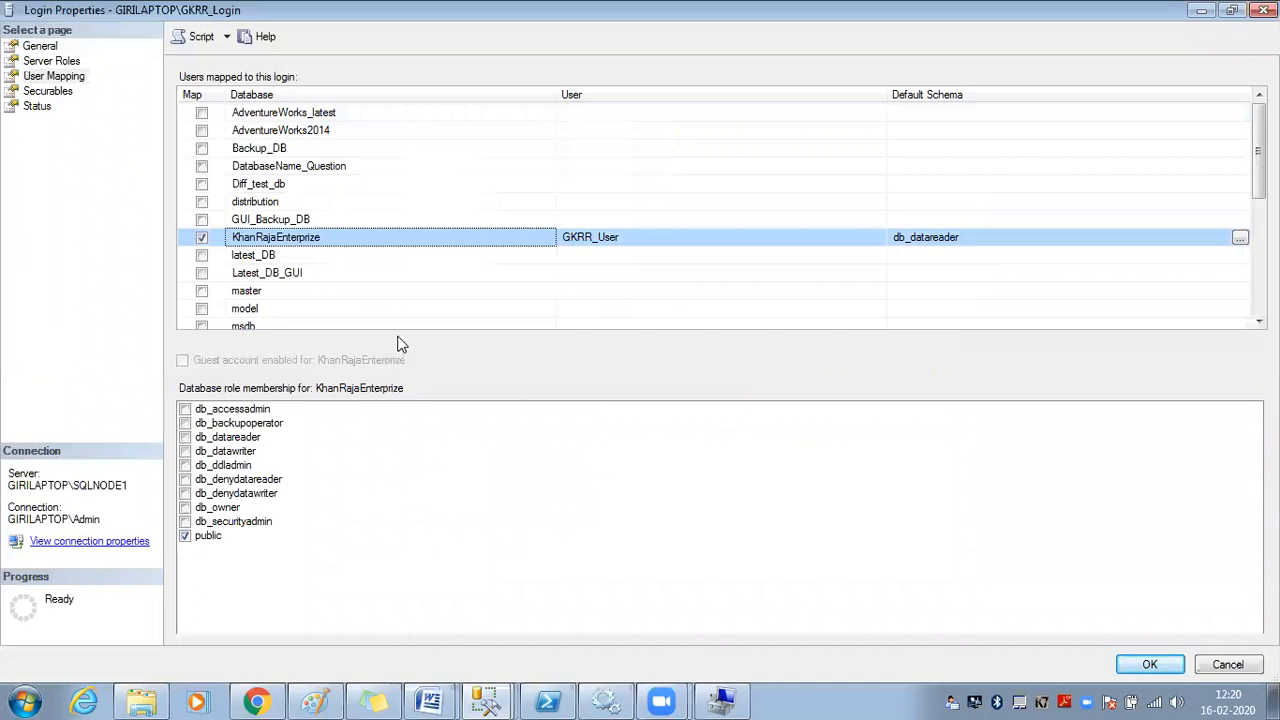
click(202, 113)
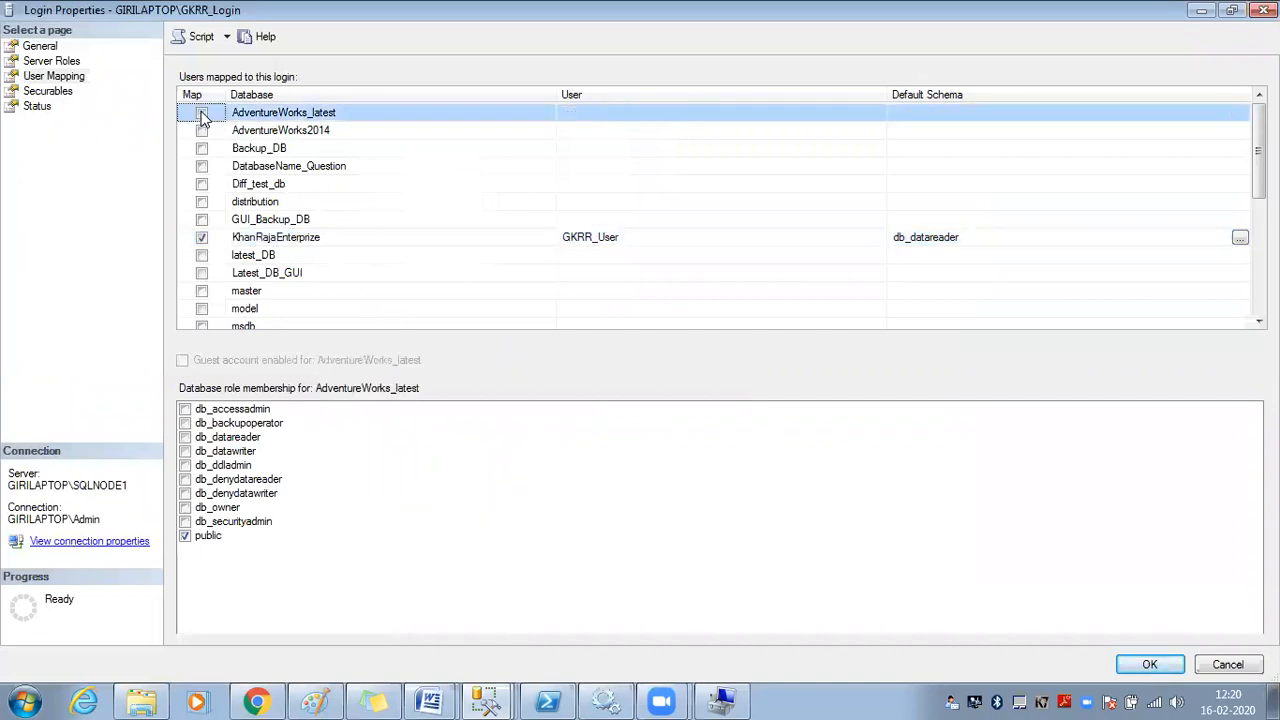
Map GKRR_Login to AdventureWorks2014 with db_owner membership and save the login
click(202, 131)
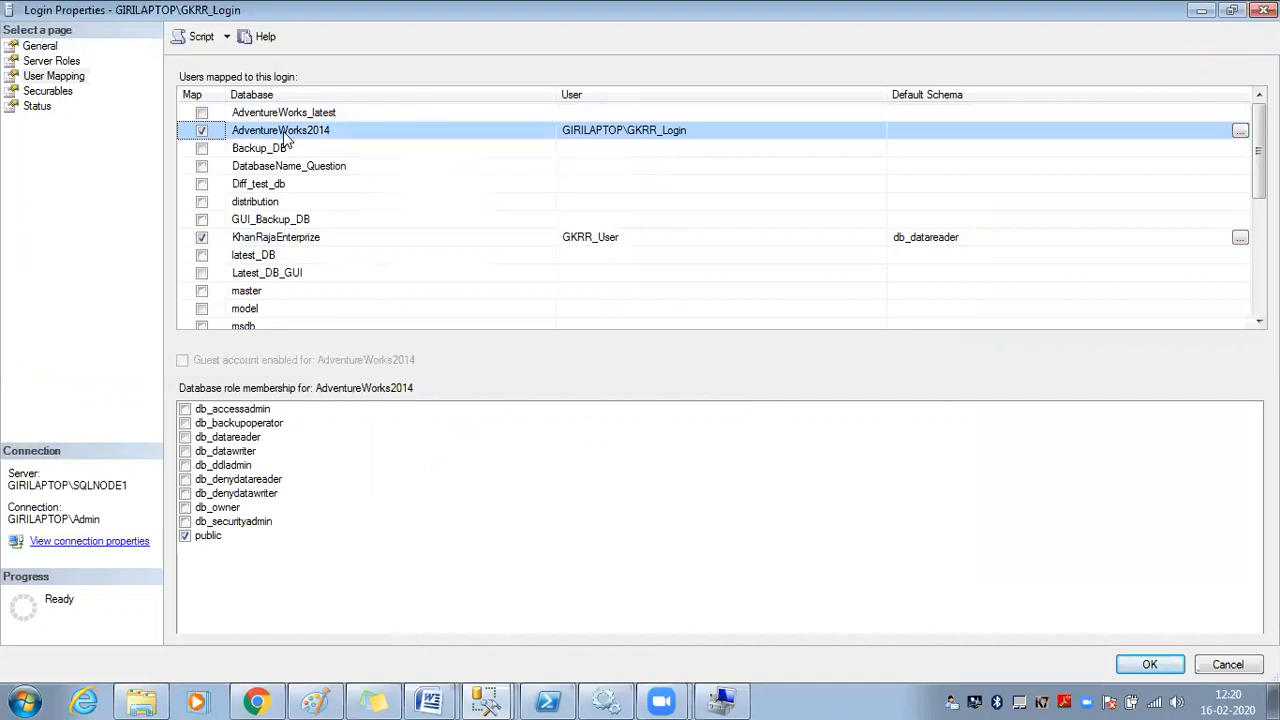
click(186, 438)
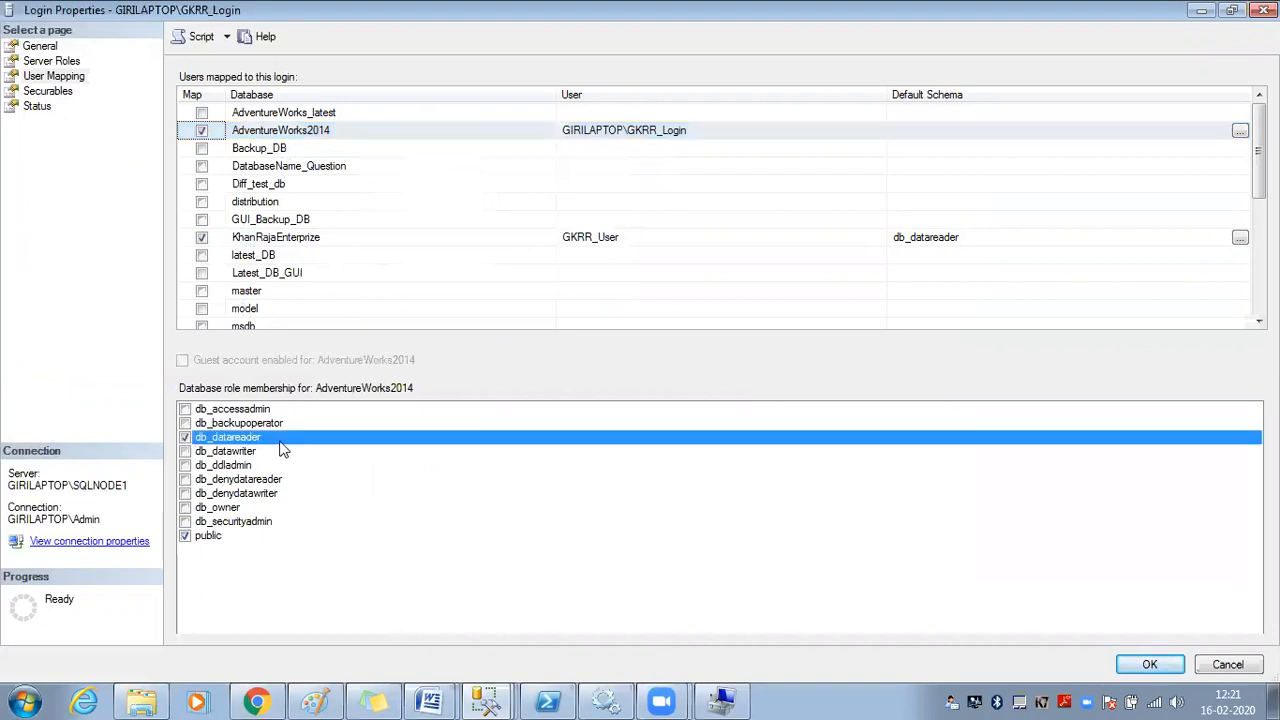
click(226, 438)
click(222, 508)
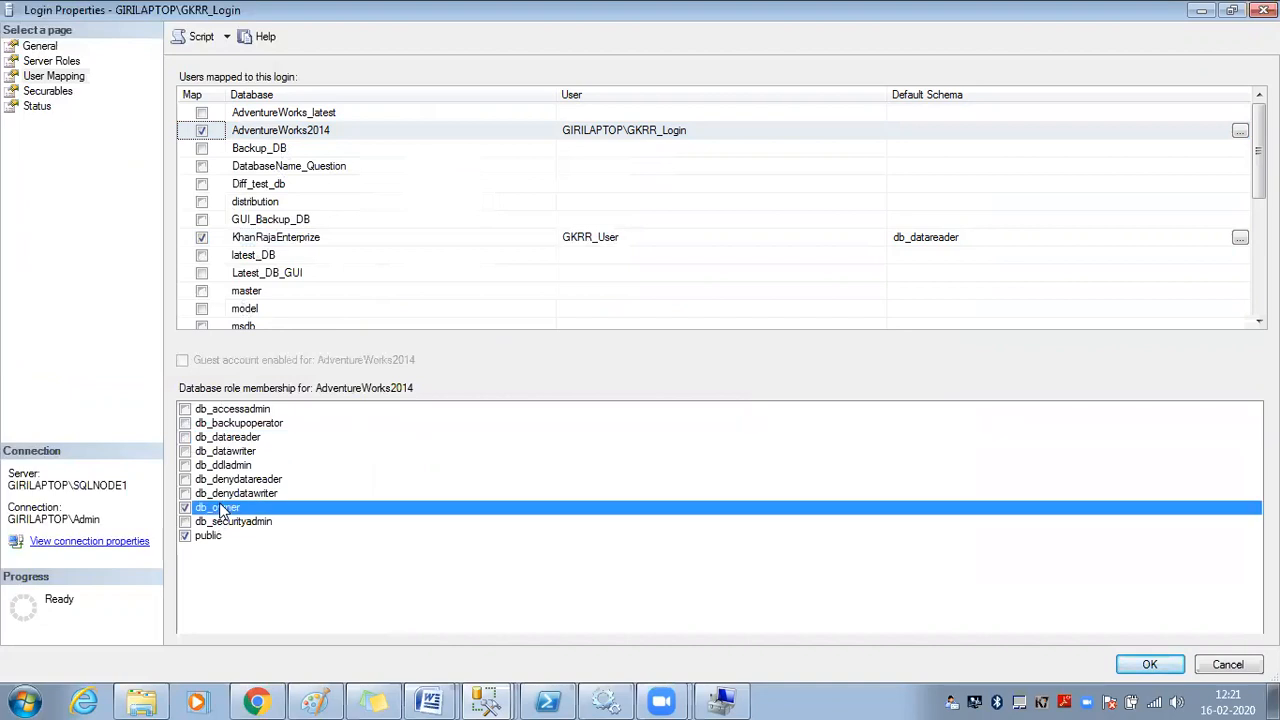
click(1148, 664)
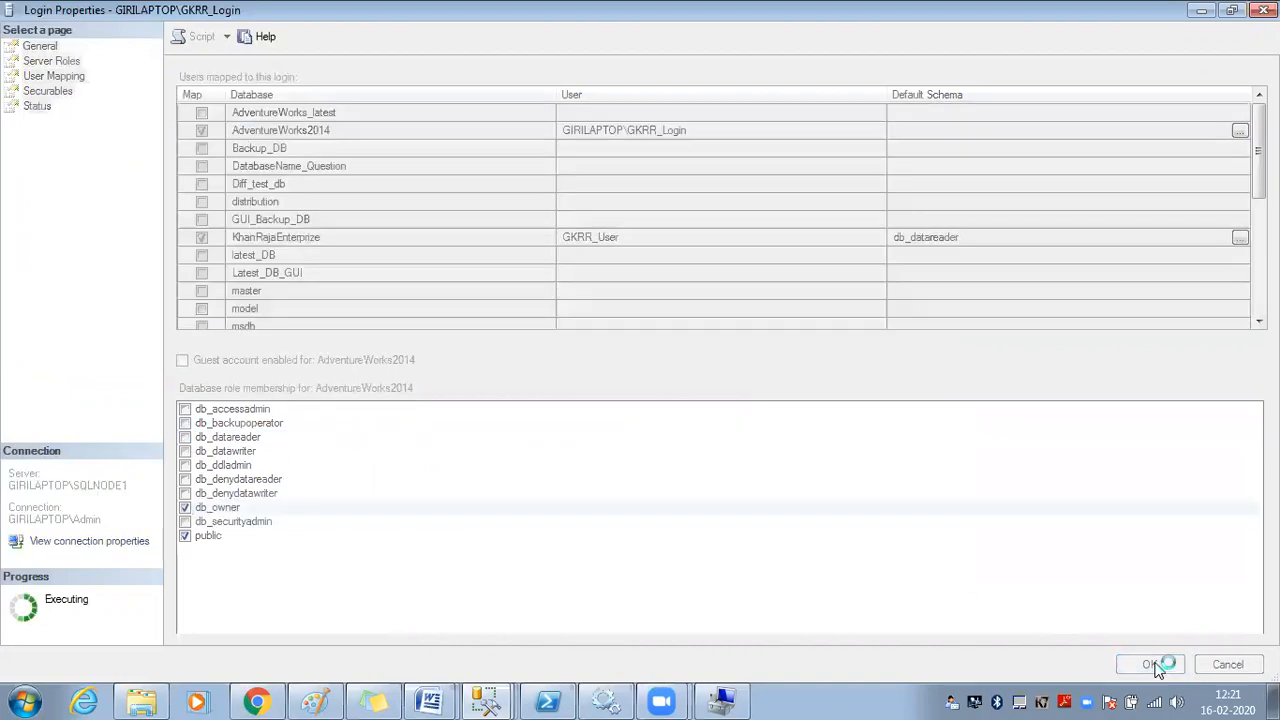
click(106, 200)
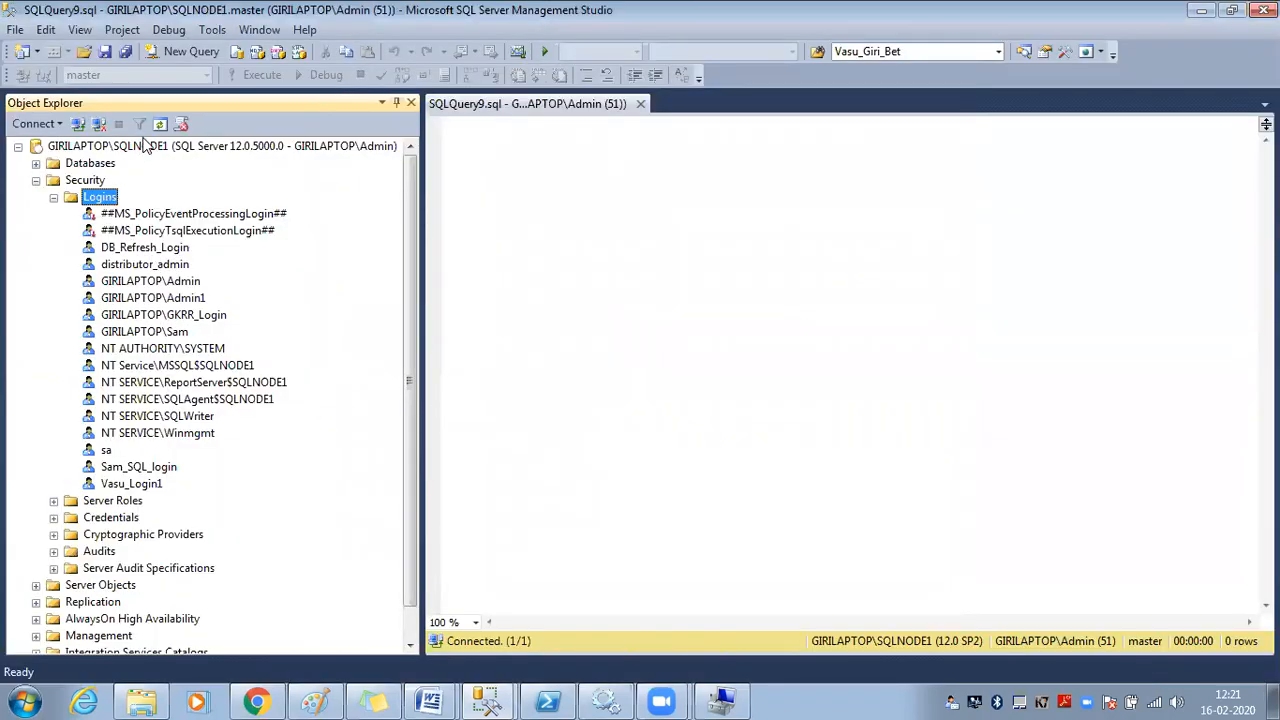
click(53, 197)
Expand AdventureWorks2014 > Security > Users and refresh the user list
click(36, 163)
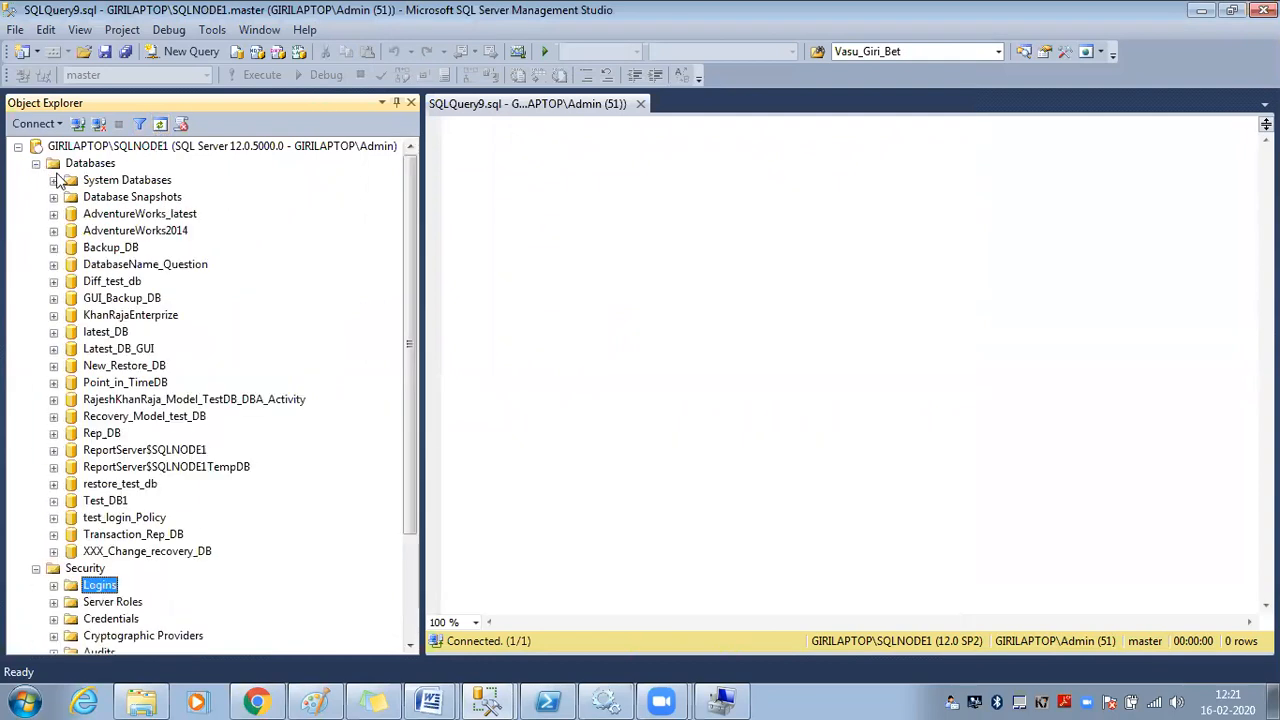
click(92, 215)
click(53, 231)
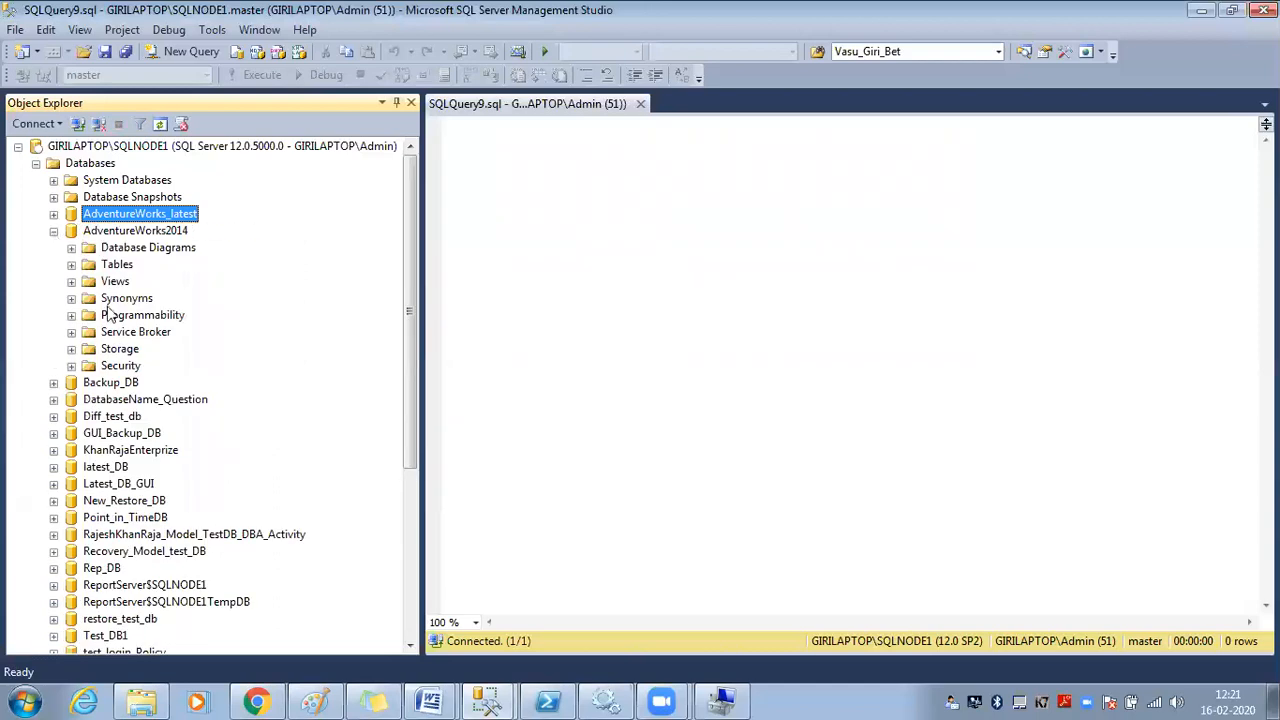
click(120, 366)
click(71, 366)
double_click(130, 384)
right_click(132, 384)
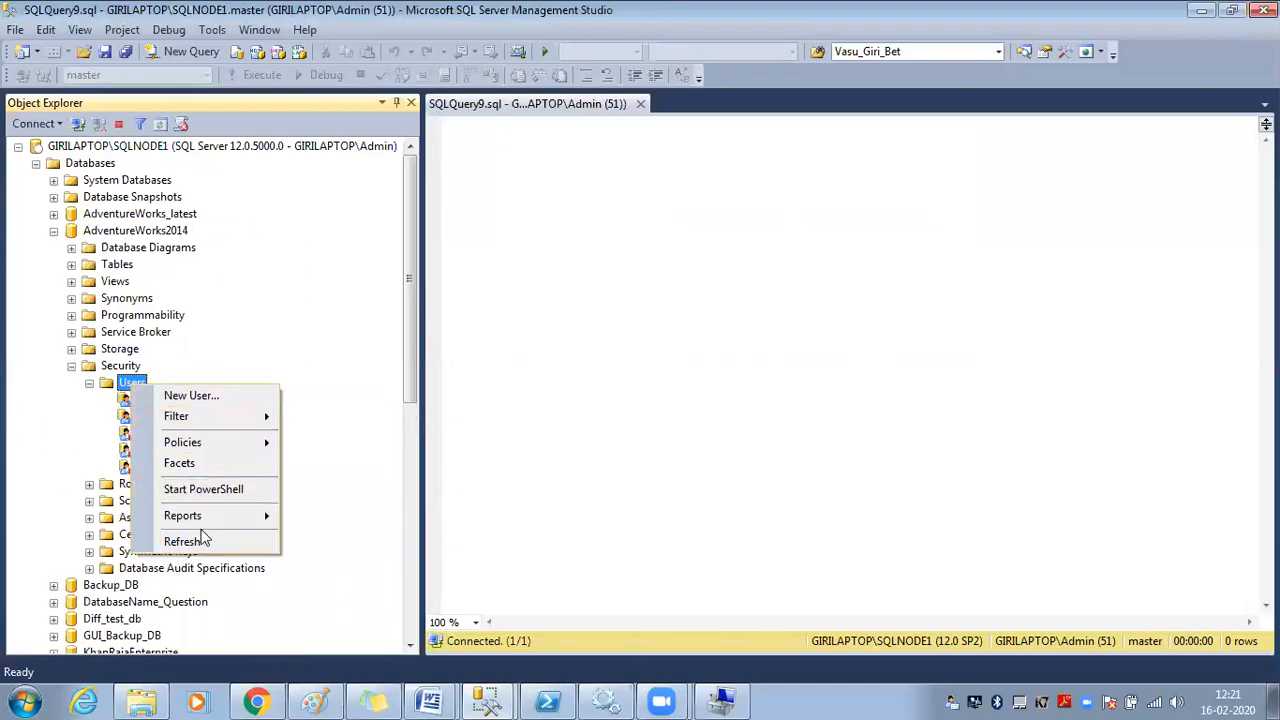
click(203, 540)
Open the GIRILAPTOP\GKRR_Login database user's properties on the Securables page
click(165, 417)
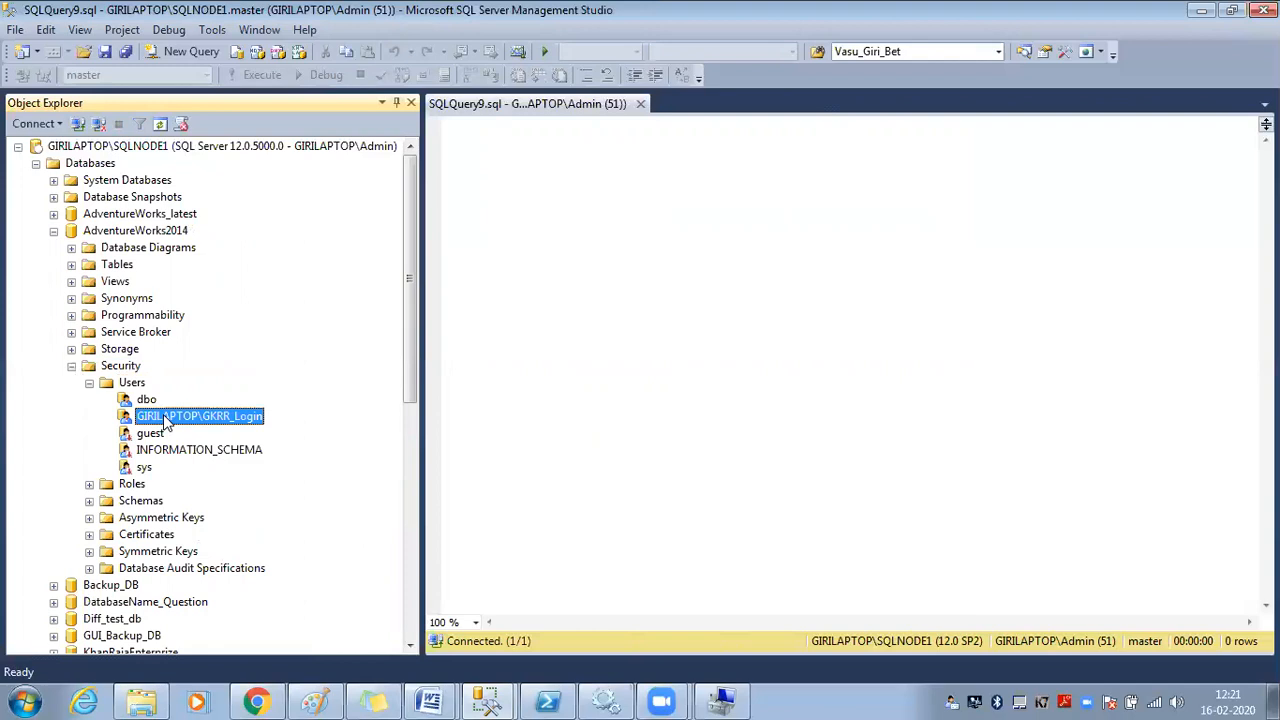
right_click(165, 417)
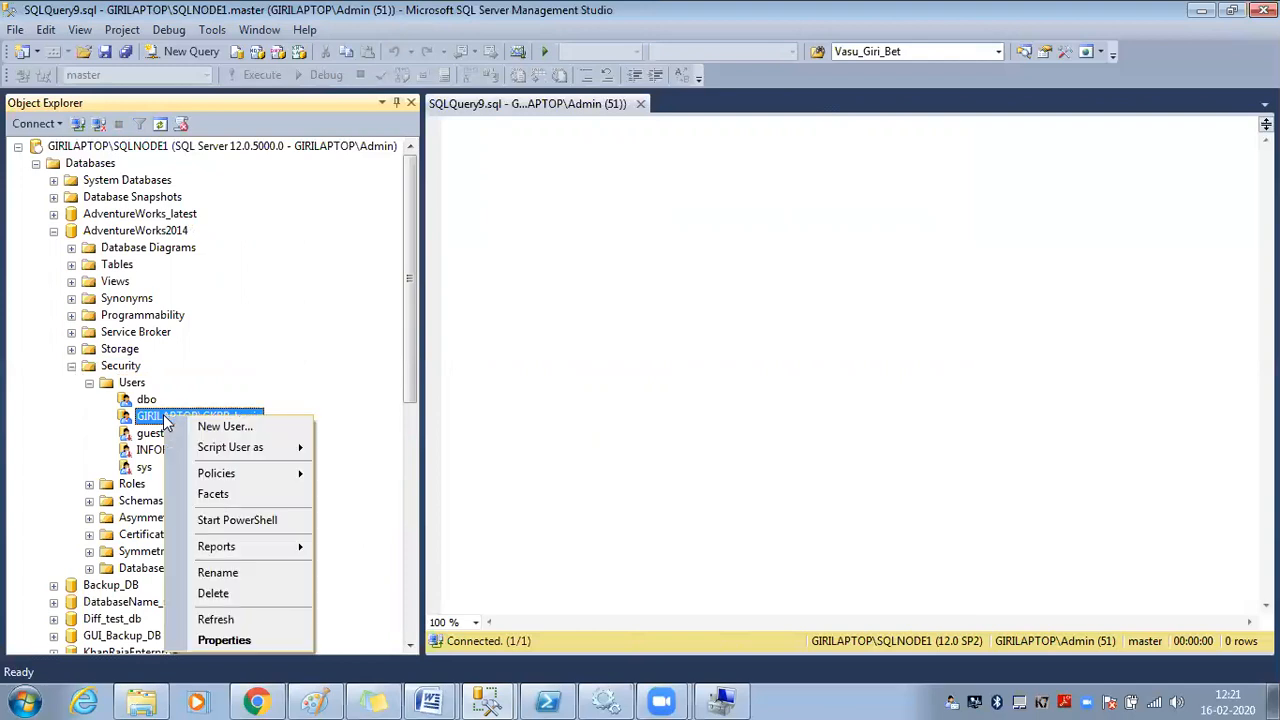
click(226, 642)
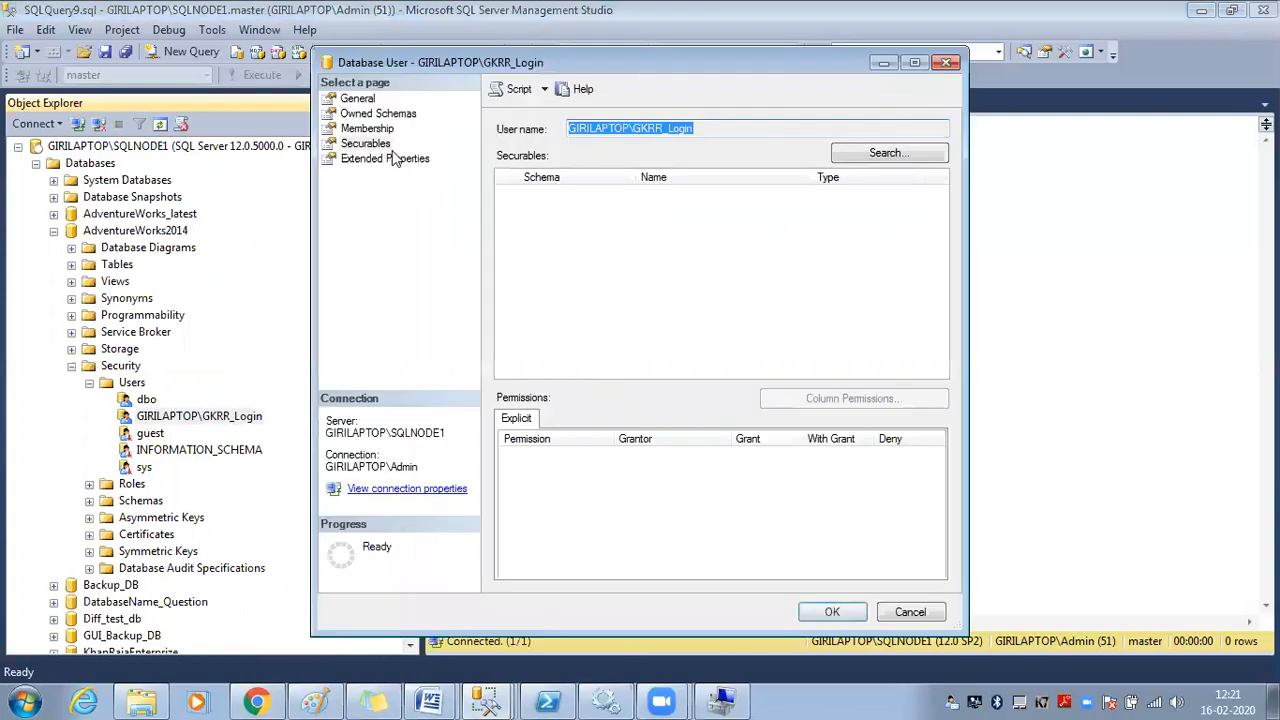
click(378, 146)
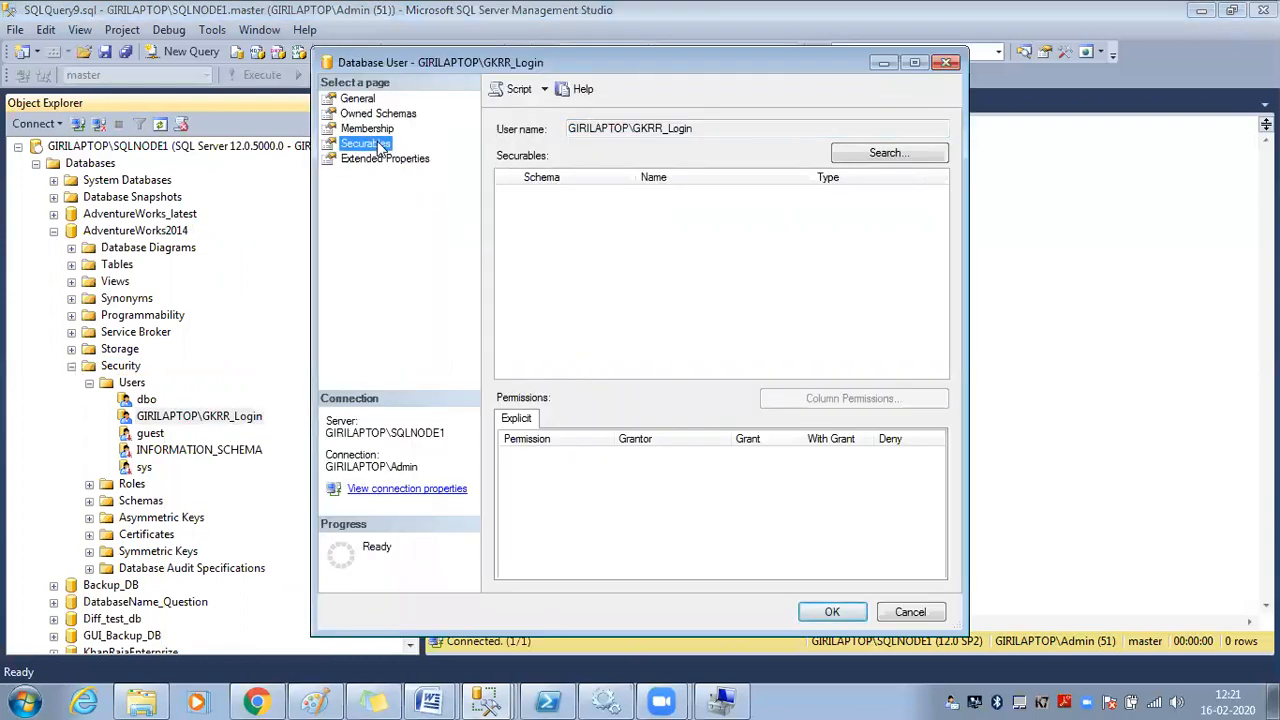
Add all AdventureWorks2014 tables, stored procedures and views as securables via All objects of the types
click(876, 156)
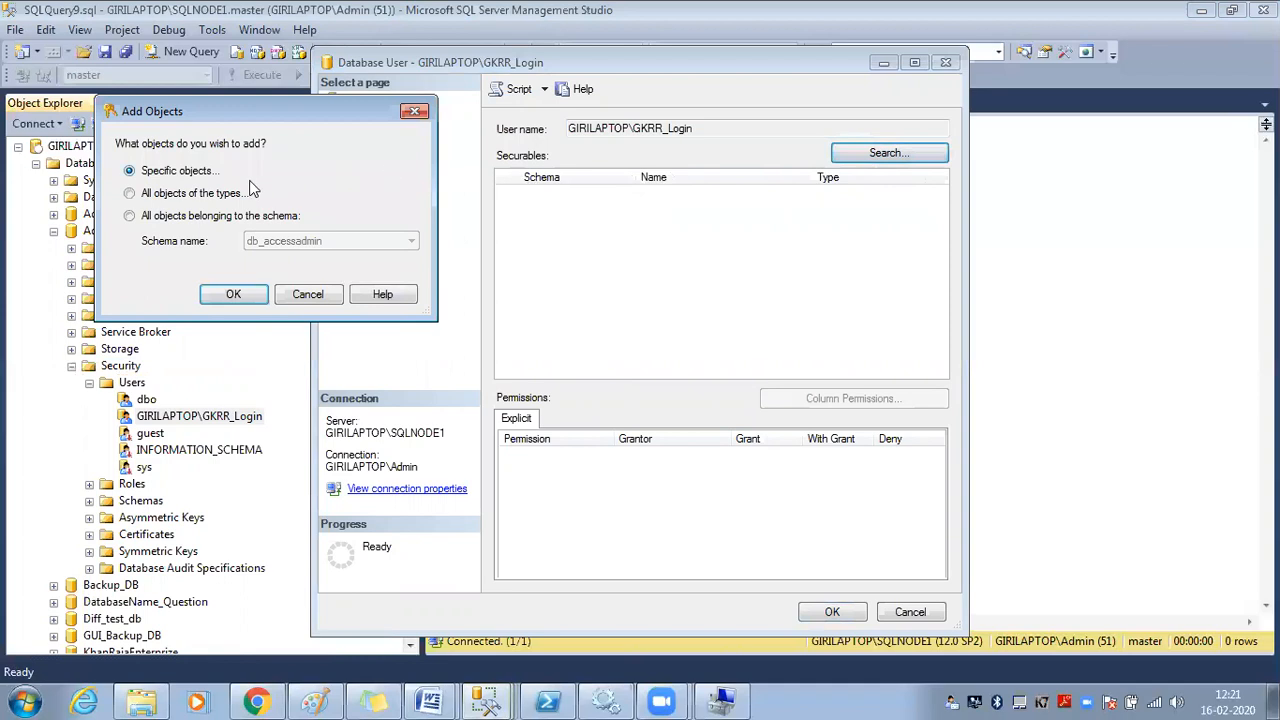
click(203, 199)
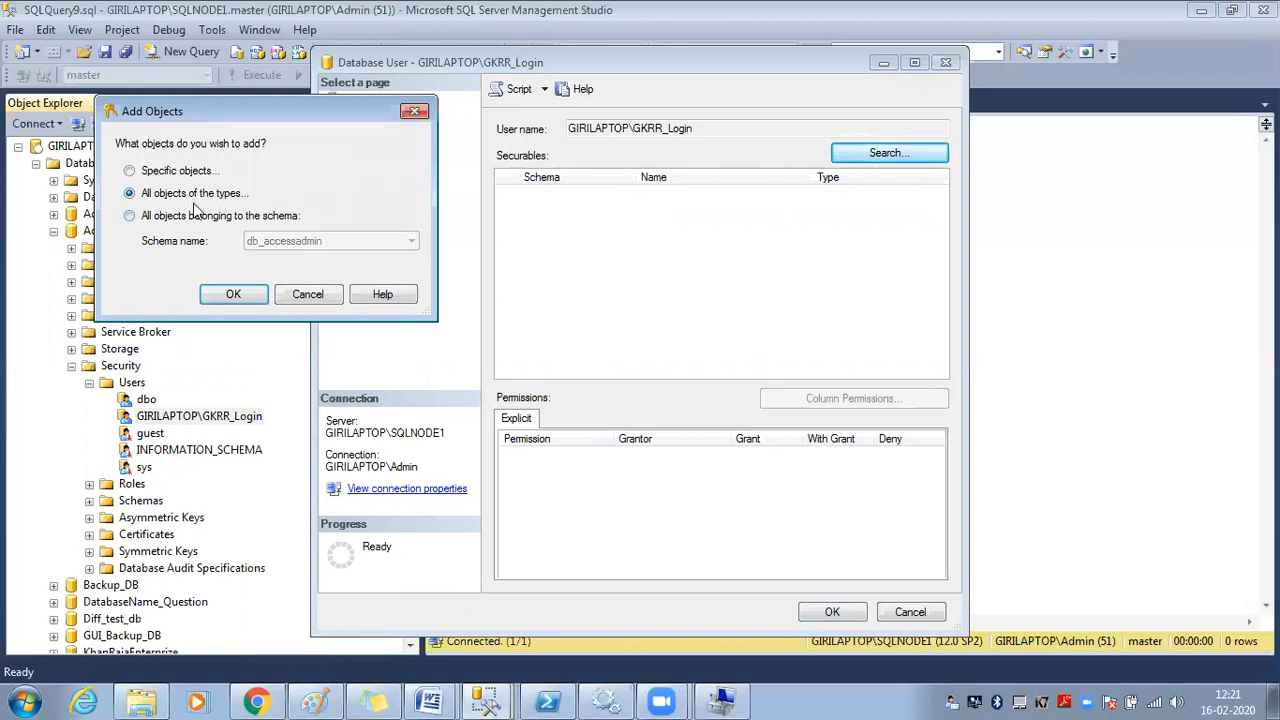
click(237, 294)
mouse_move(564, 212)
mouse_down()
mouse_move(566, 300)
mouse_move(571, 215)
mouse_move(567, 229)
mouse_up()
click(300, 221)
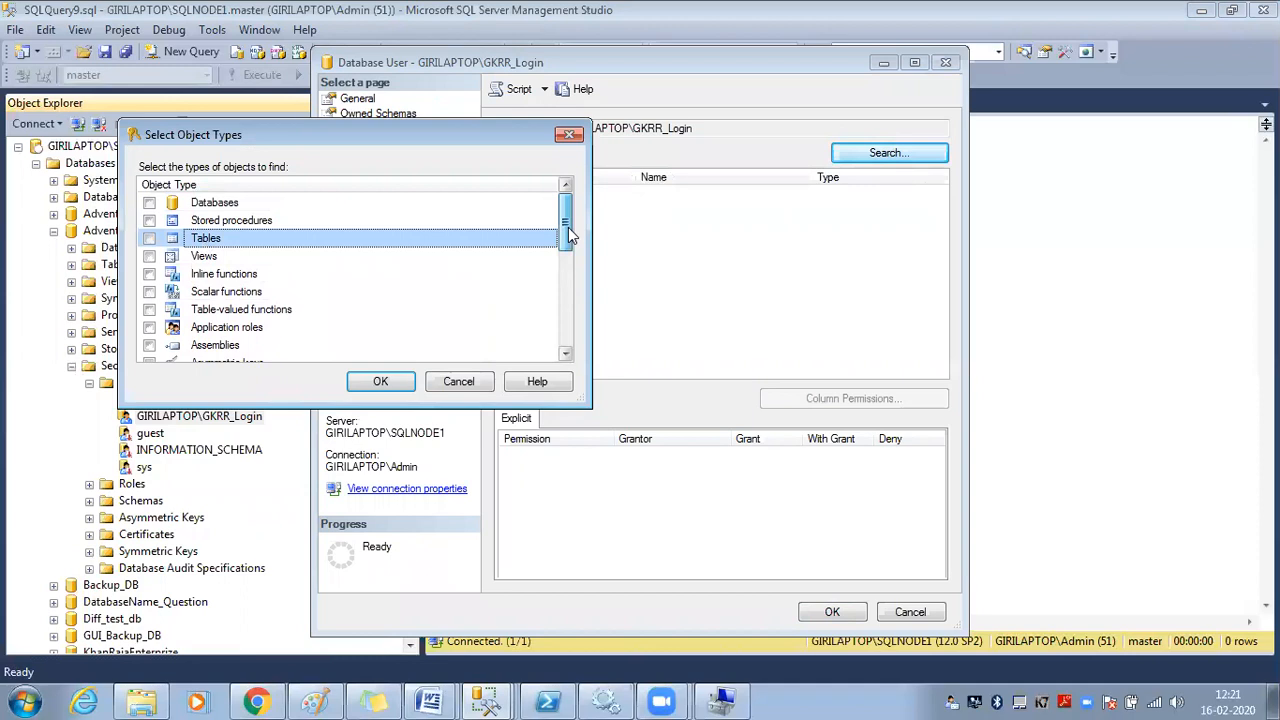
click(150, 238)
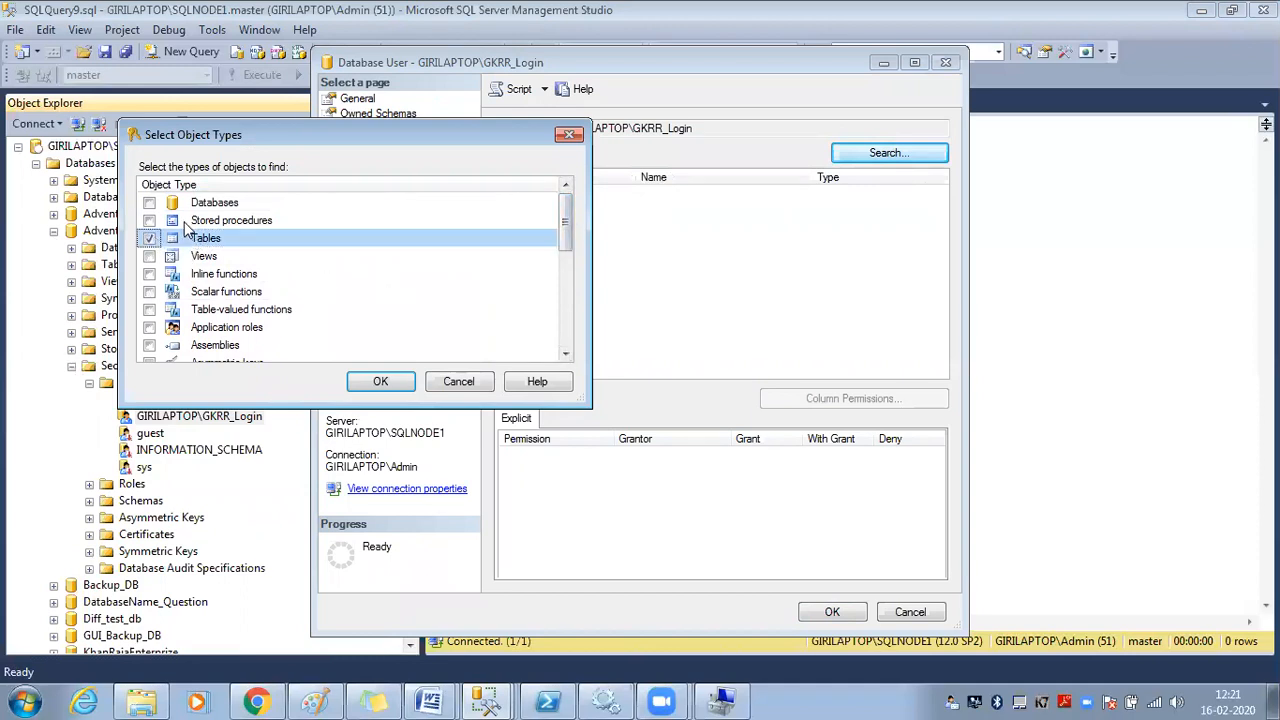
click(149, 221)
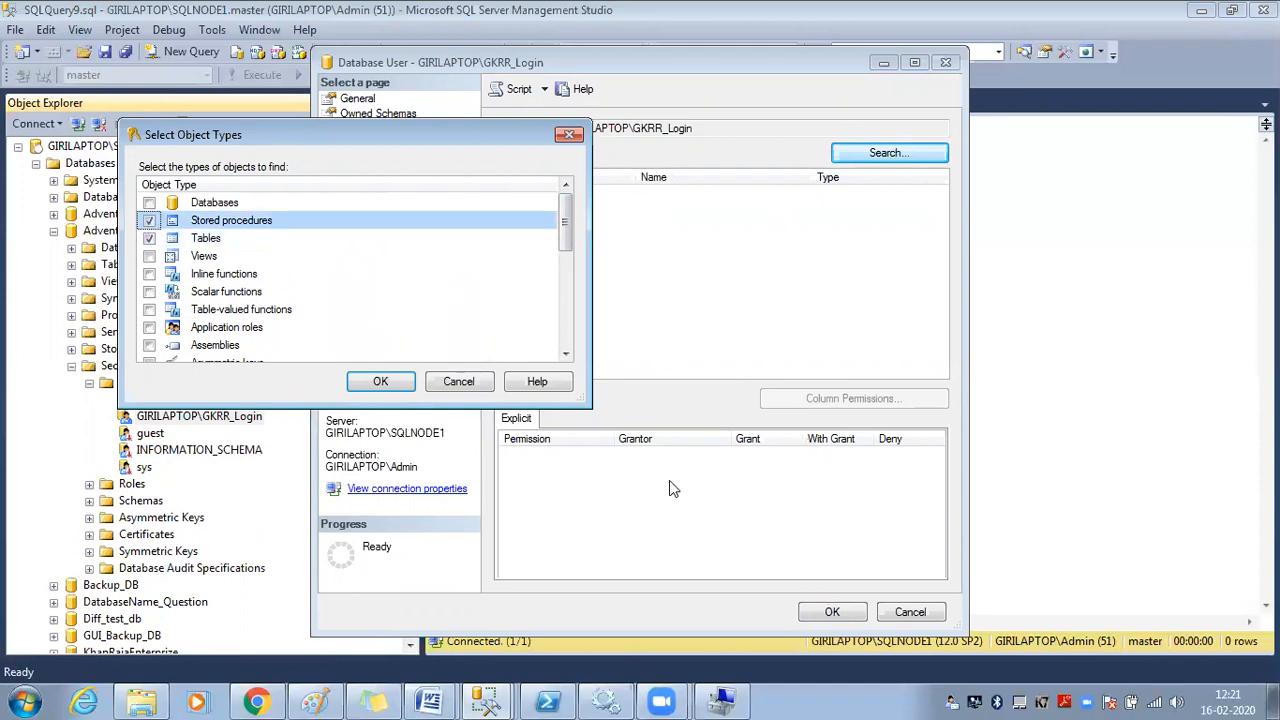
click(149, 257)
click(377, 382)
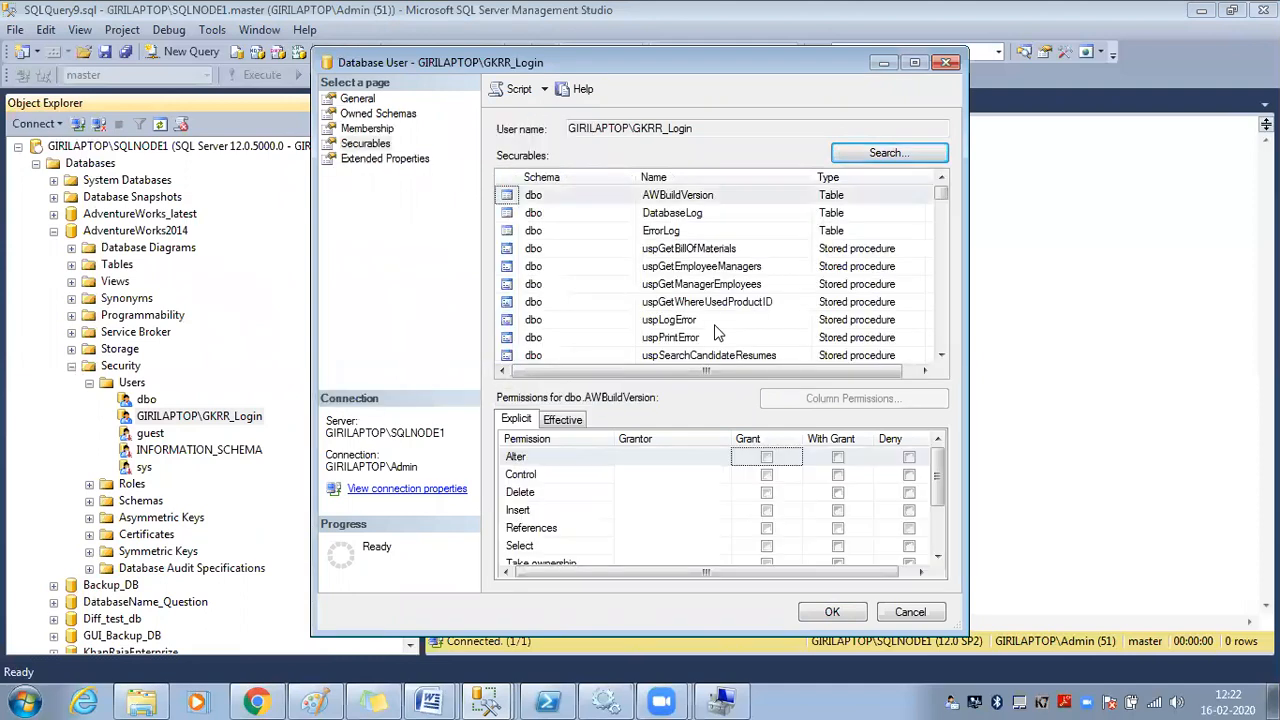
Maximize the dialog, browse the listed securables and select dbo.AWBuildVersion
click(914, 62)
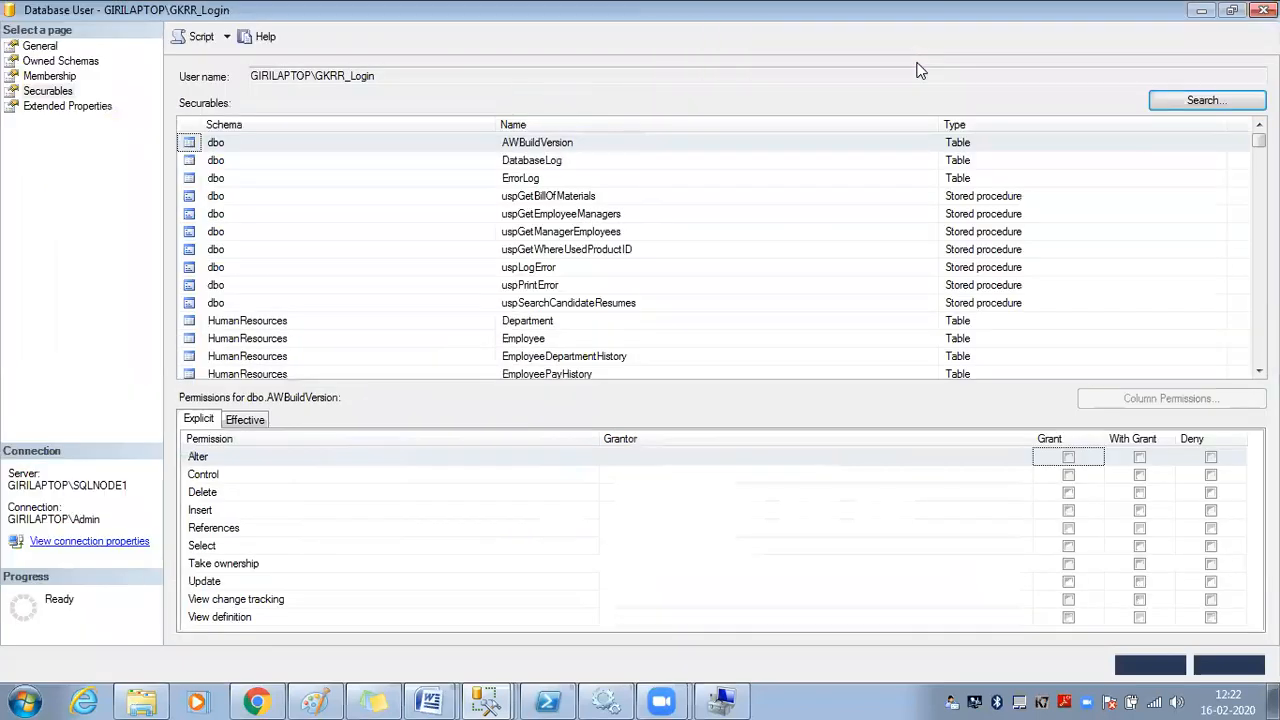
click(976, 162)
click(981, 198)
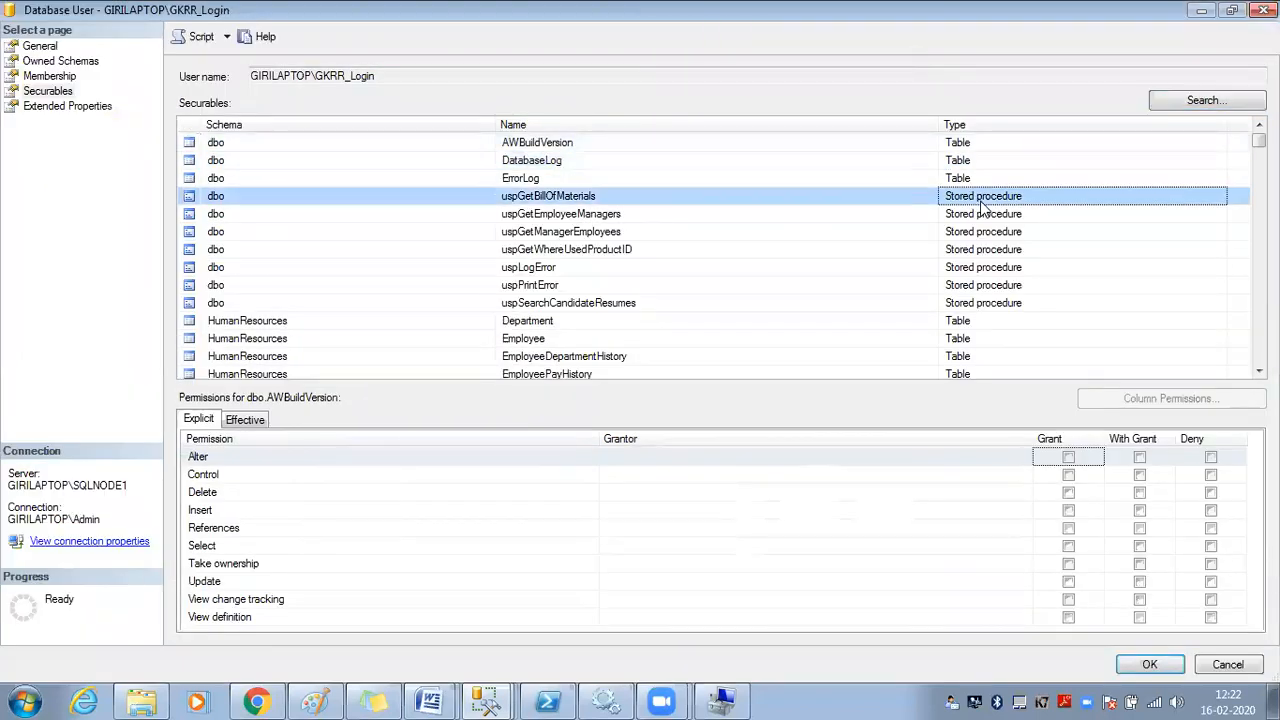
scroll(985, 223, down, 14)
click(973, 180)
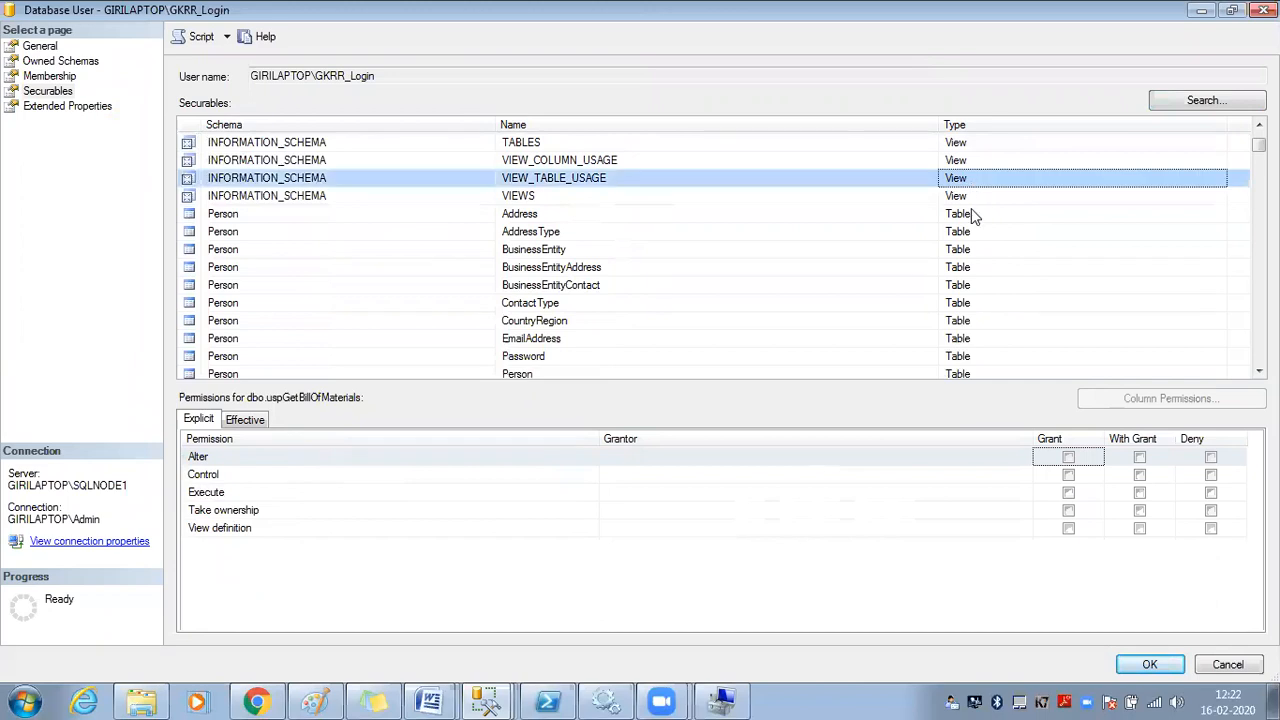
scroll(977, 245, down, 10)
scroll(977, 251, up, 12)
scroll(978, 257, up, 10)
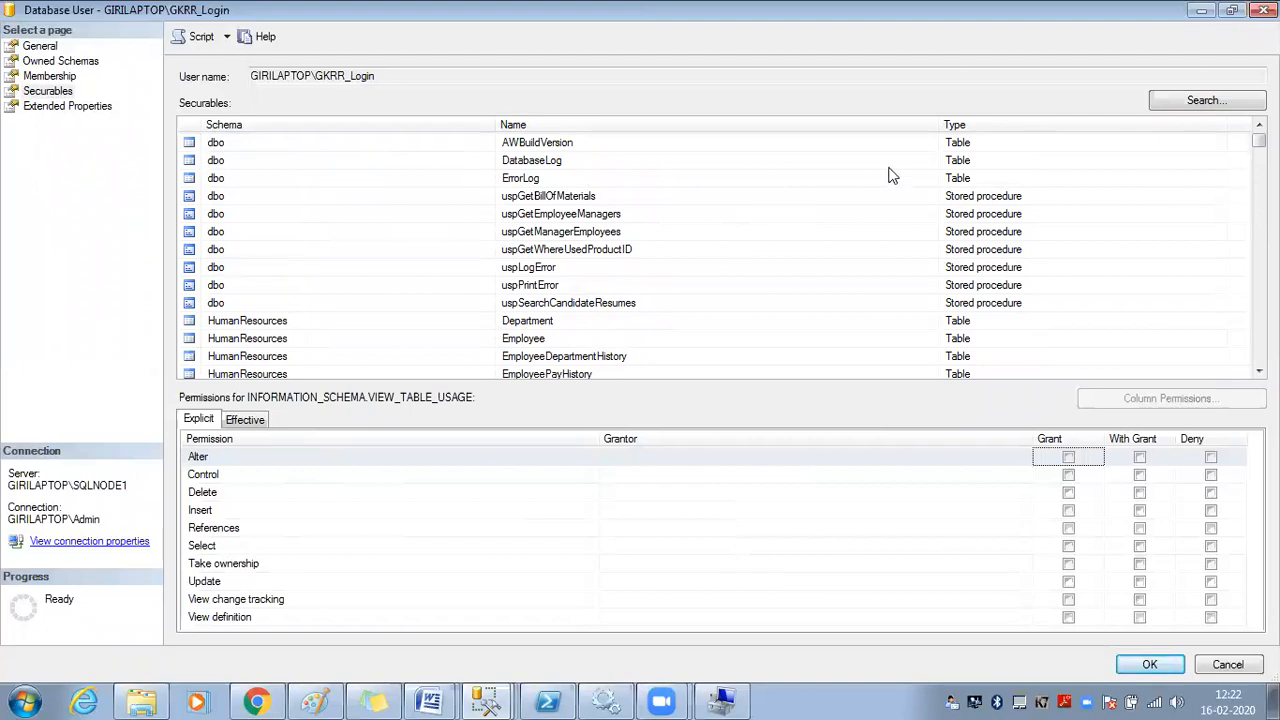
click(561, 150)
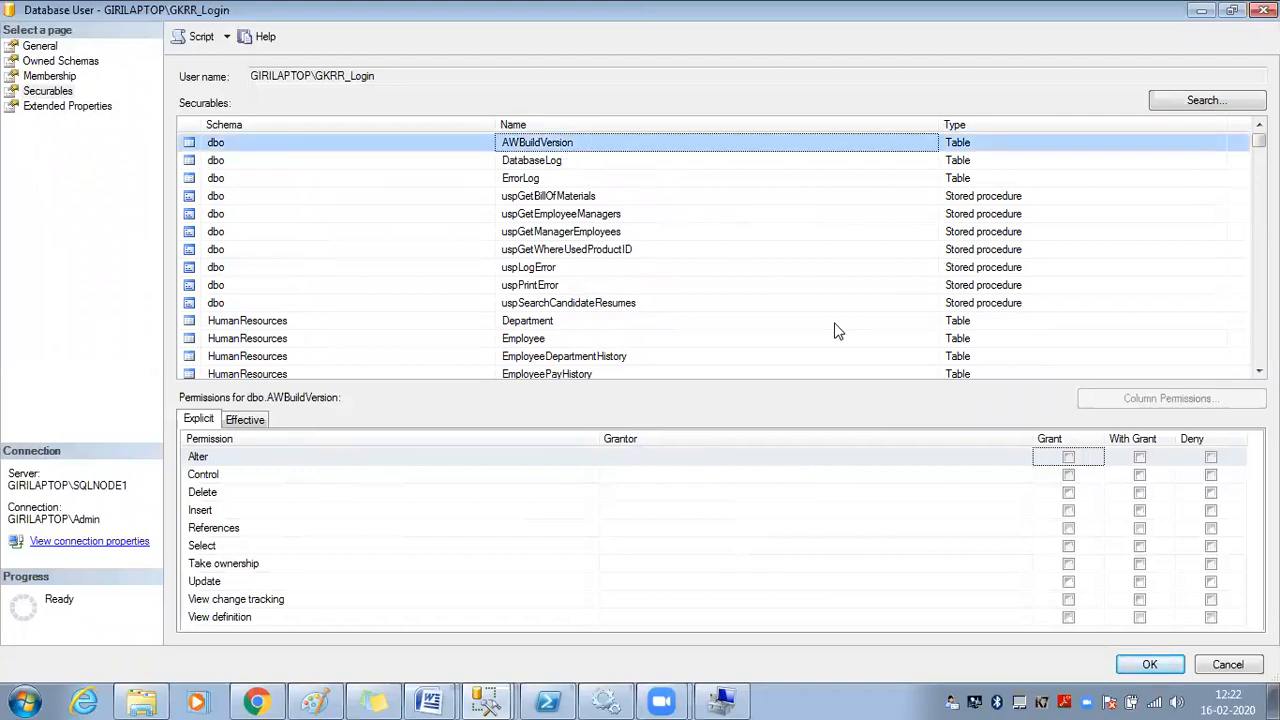
click(886, 430)
click(883, 527)
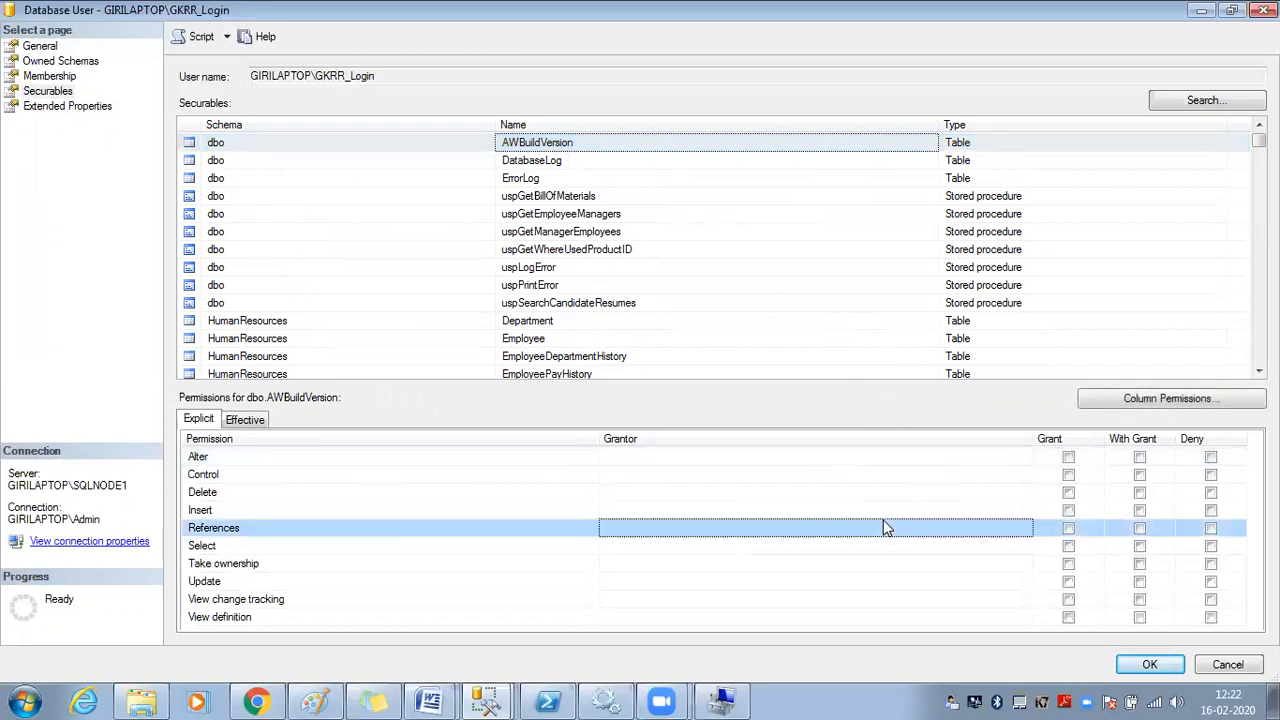
click(972, 164)
click(969, 147)
click(970, 161)
click(972, 146)
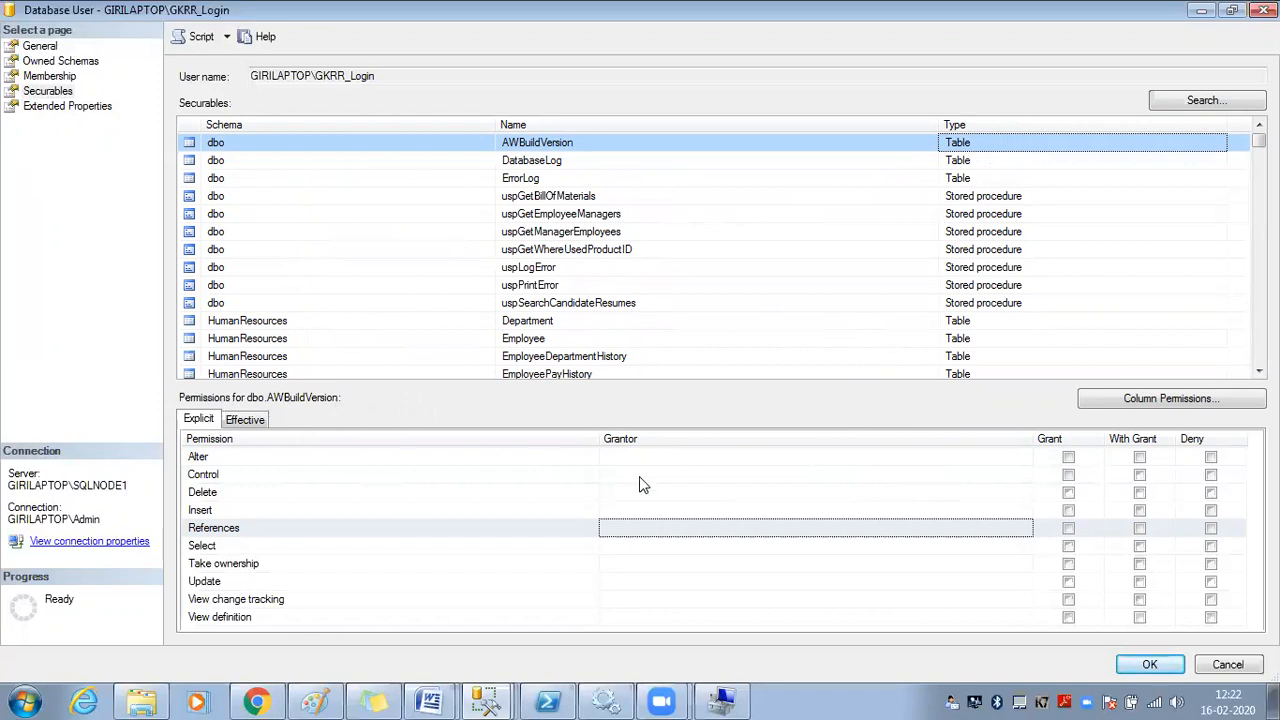
Grant Alter, Insert and Select on AWBuildVersion, and deny Update
click(1068, 457)
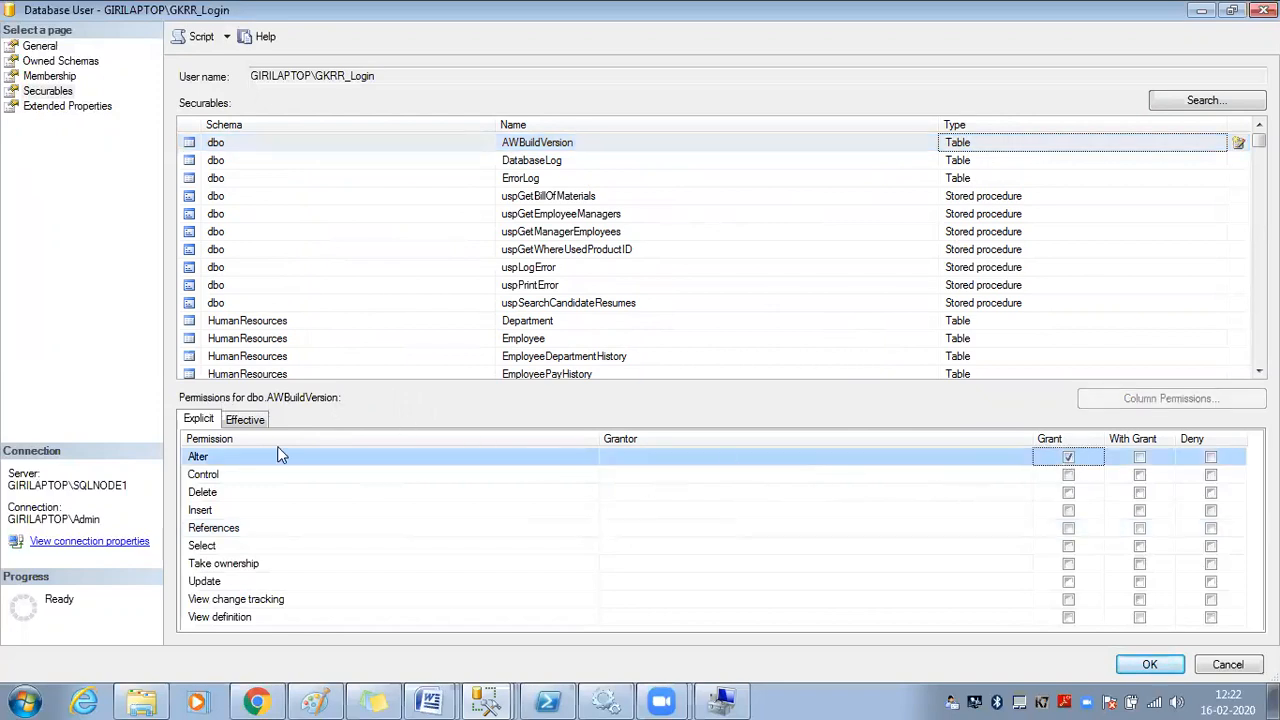
click(222, 511)
click(1068, 511)
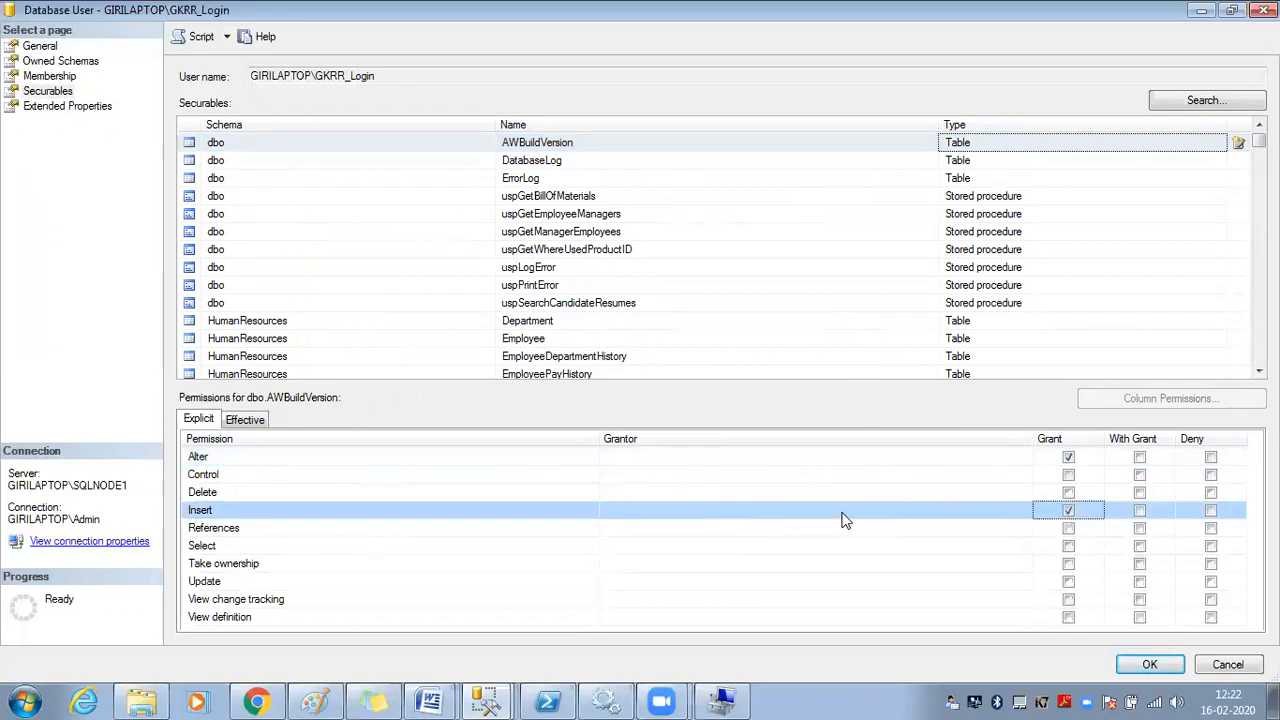
click(296, 548)
click(1069, 547)
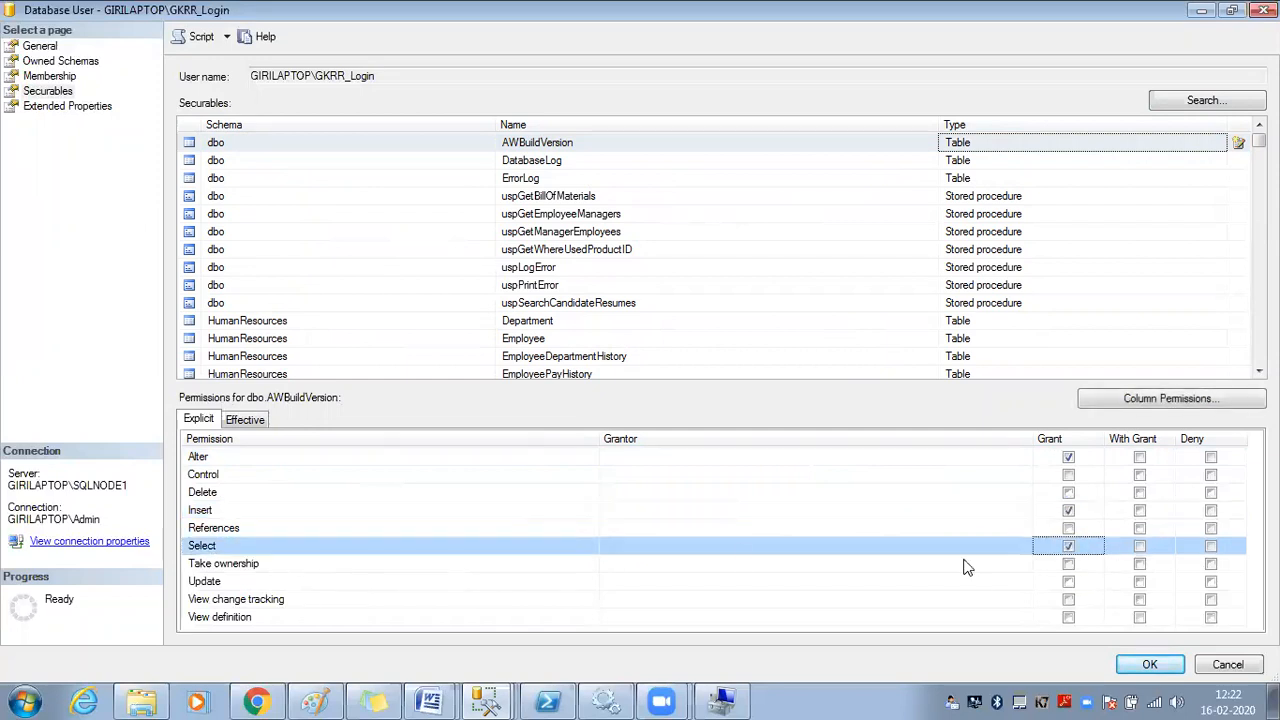
click(210, 584)
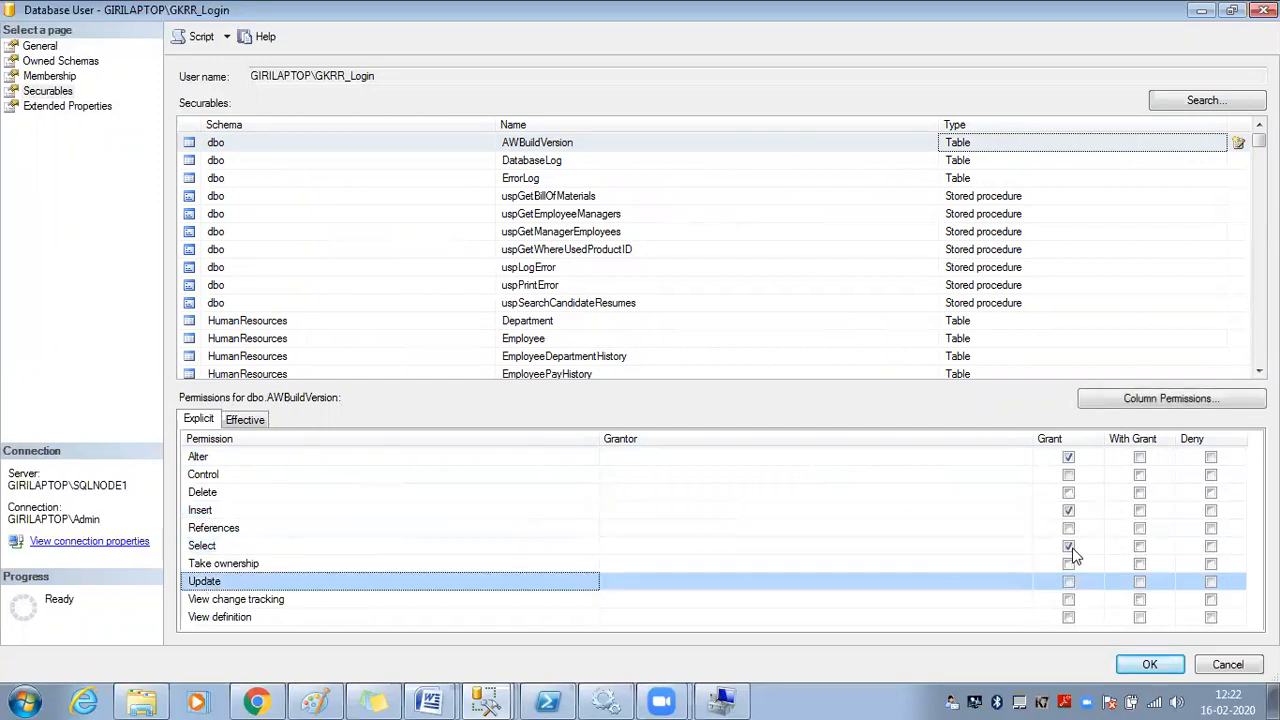
click(1068, 583)
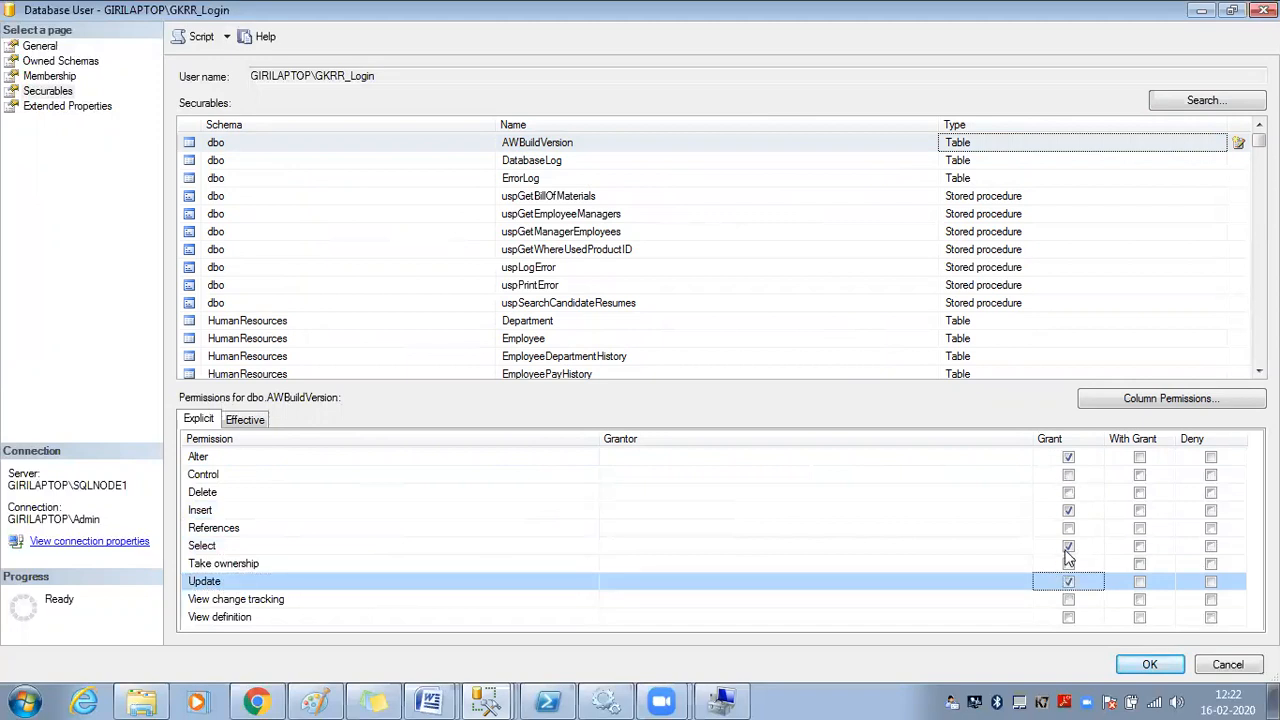
click(1210, 580)
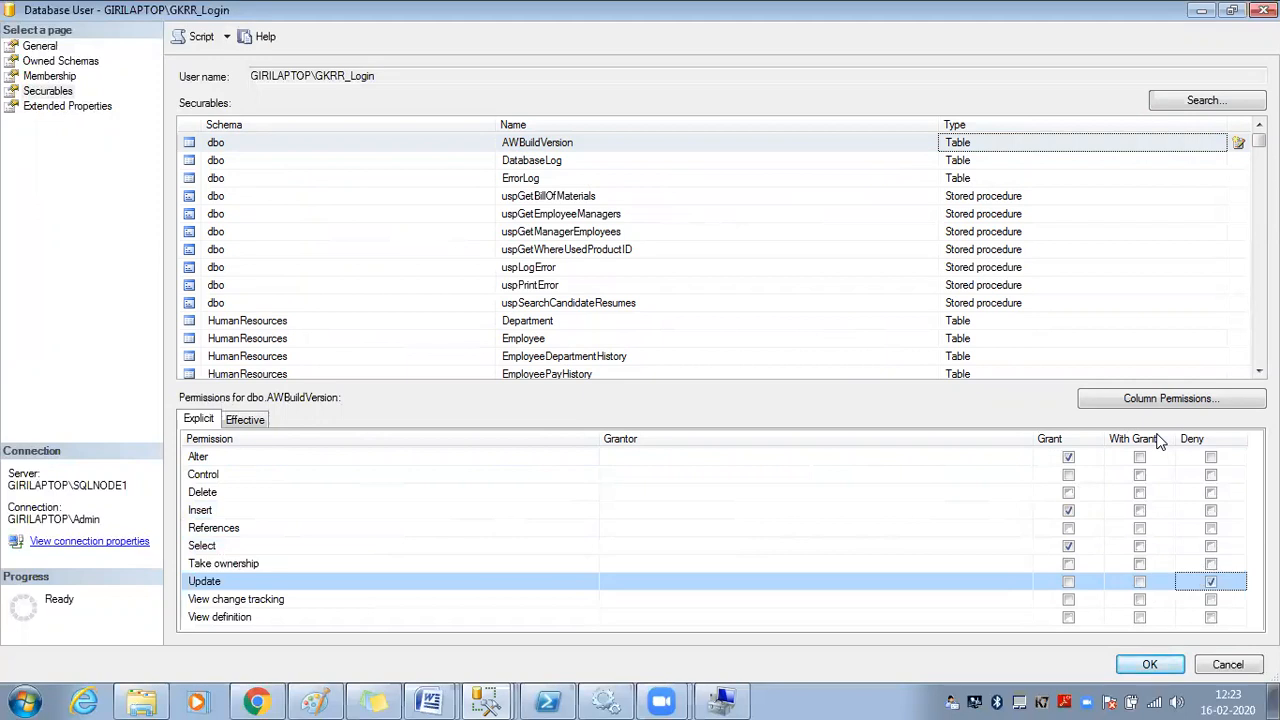
Clear the Insert and Alter grants on AWBuildVersion, keeping only the Select grant
click(1068, 510)
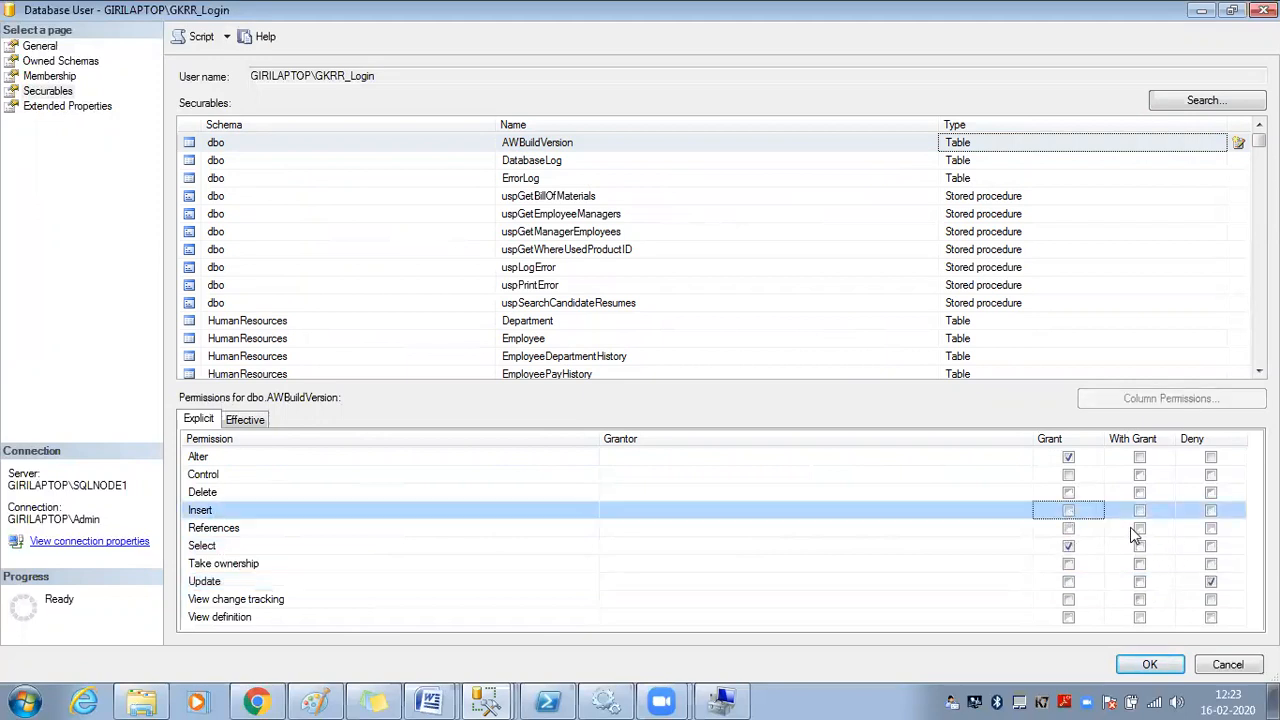
click(1074, 456)
click(1048, 543)
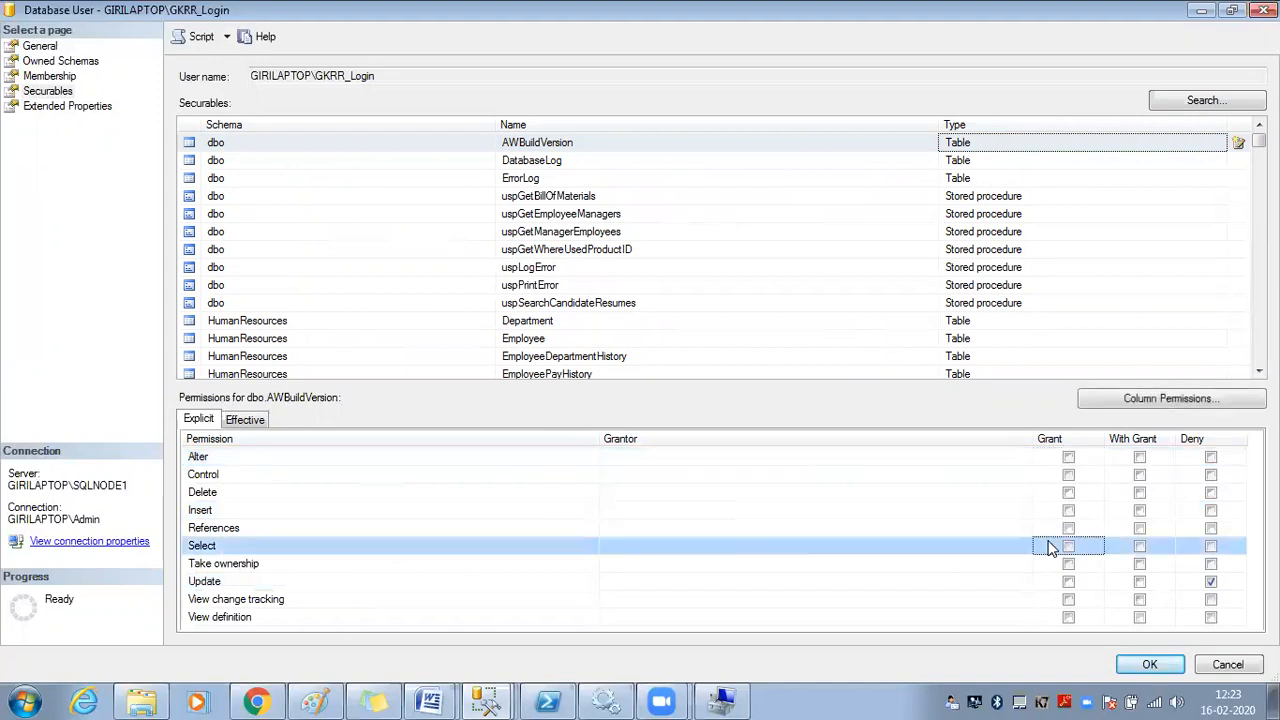
click(1069, 547)
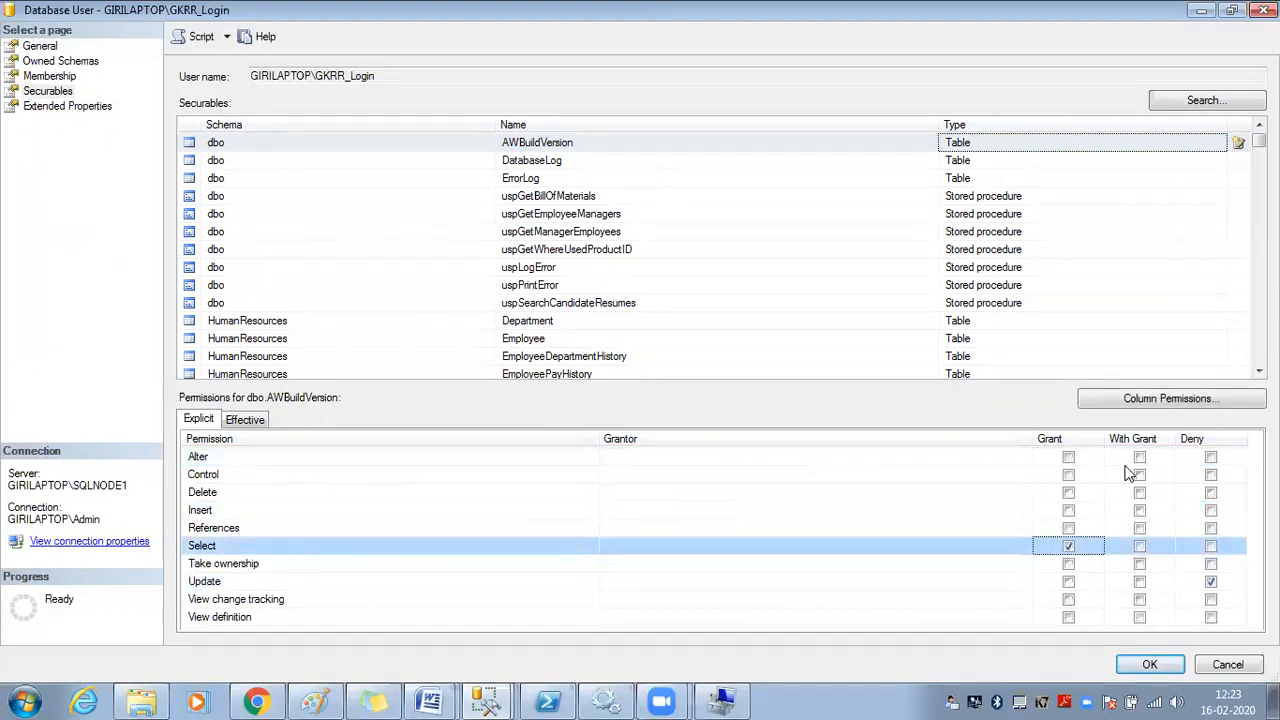
Restrict Select to the Database Version and ModifiedDate columns and save the user's permissions
click(1172, 400)
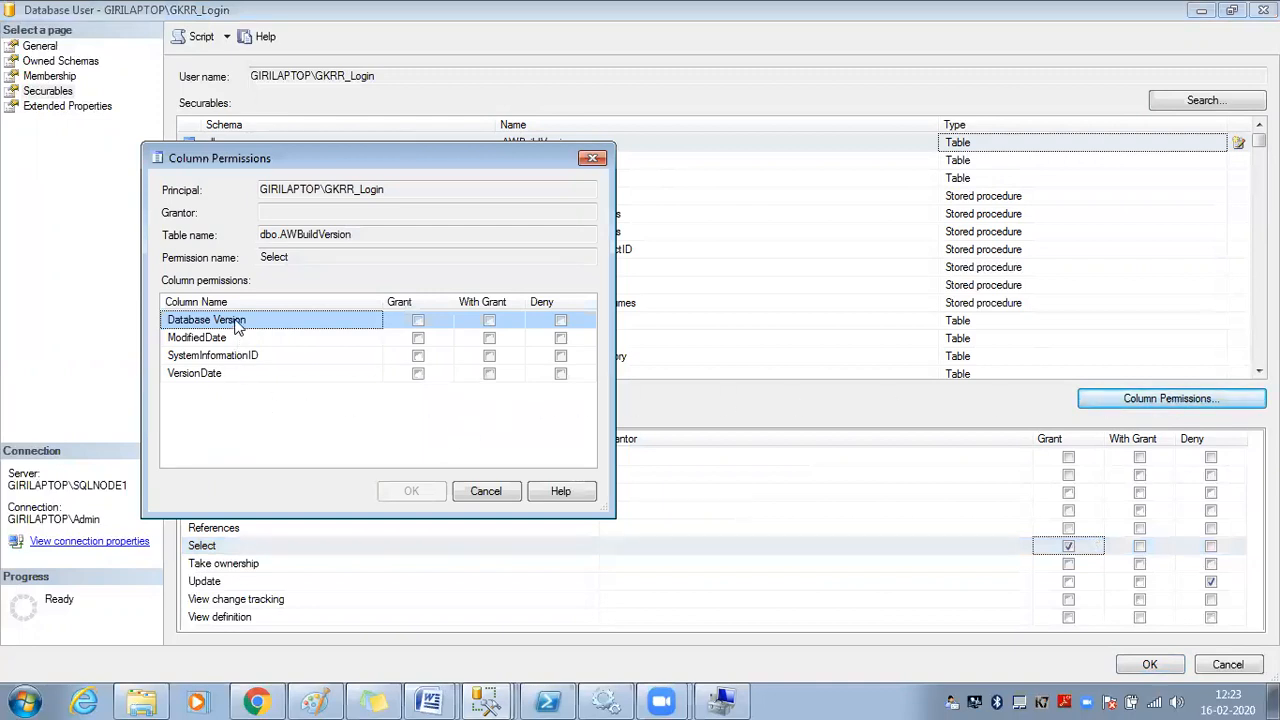
click(419, 340)
click(419, 340)
click(420, 322)
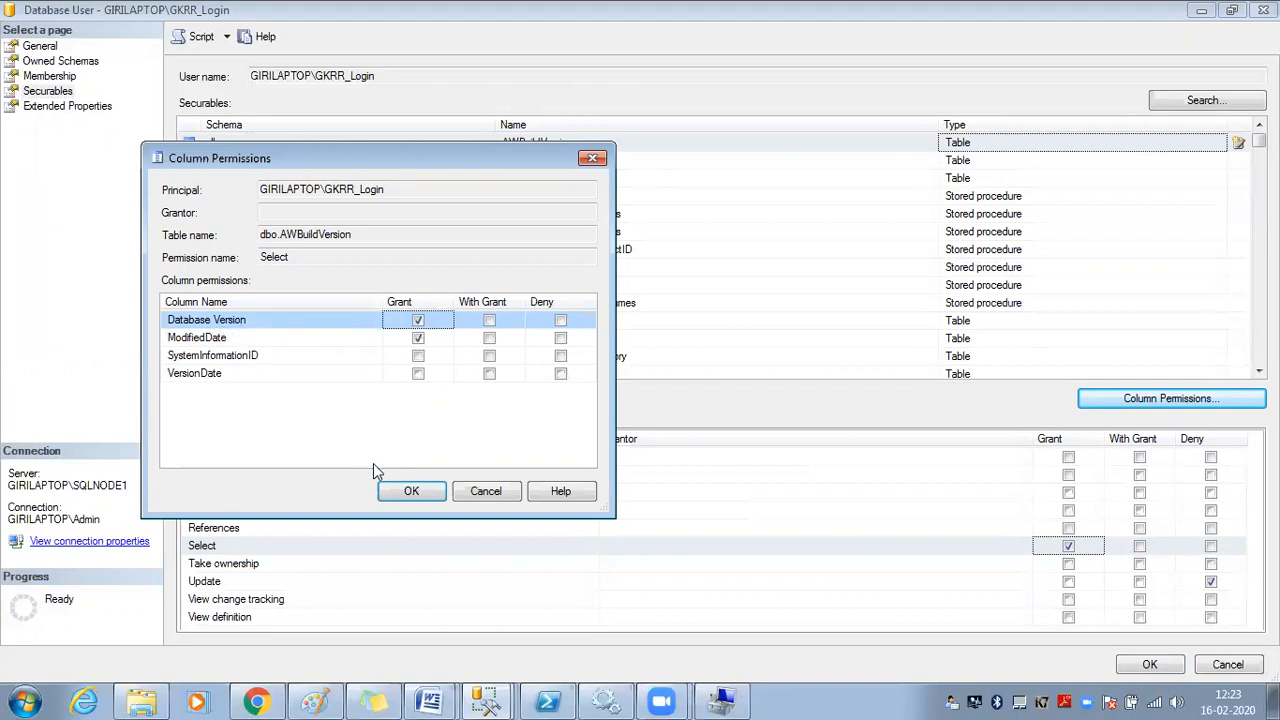
click(410, 490)
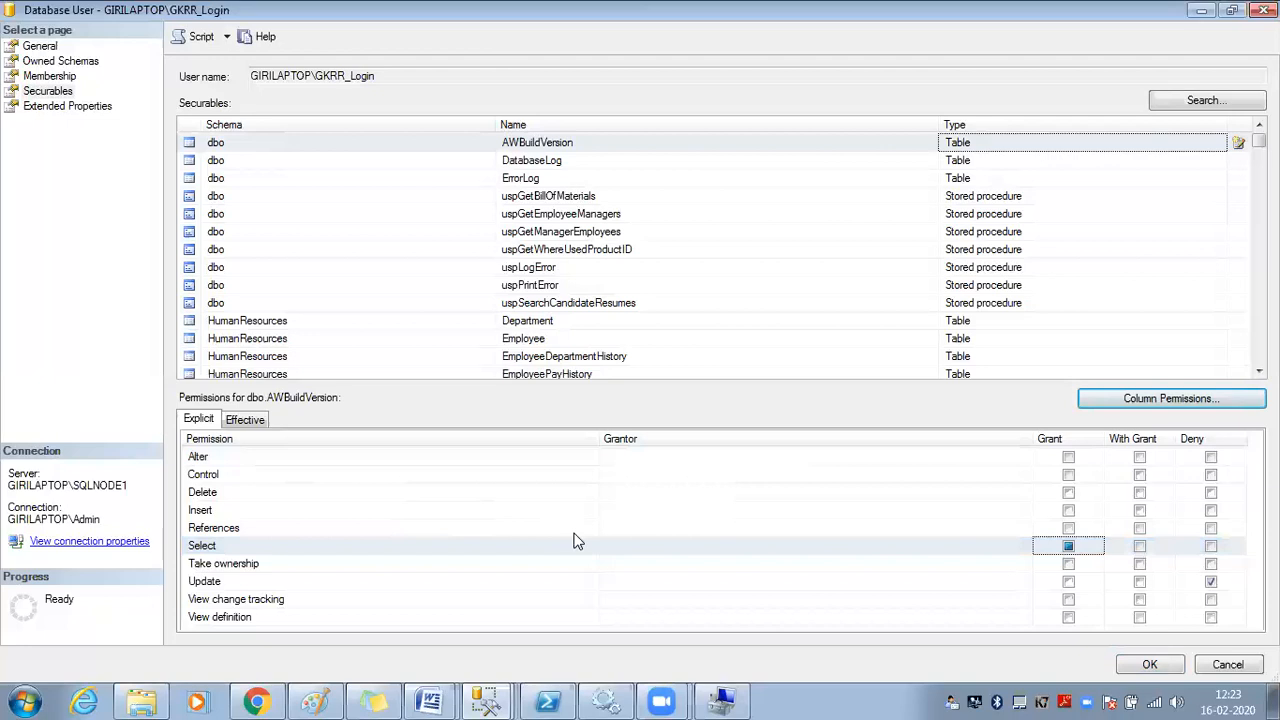
click(1147, 662)
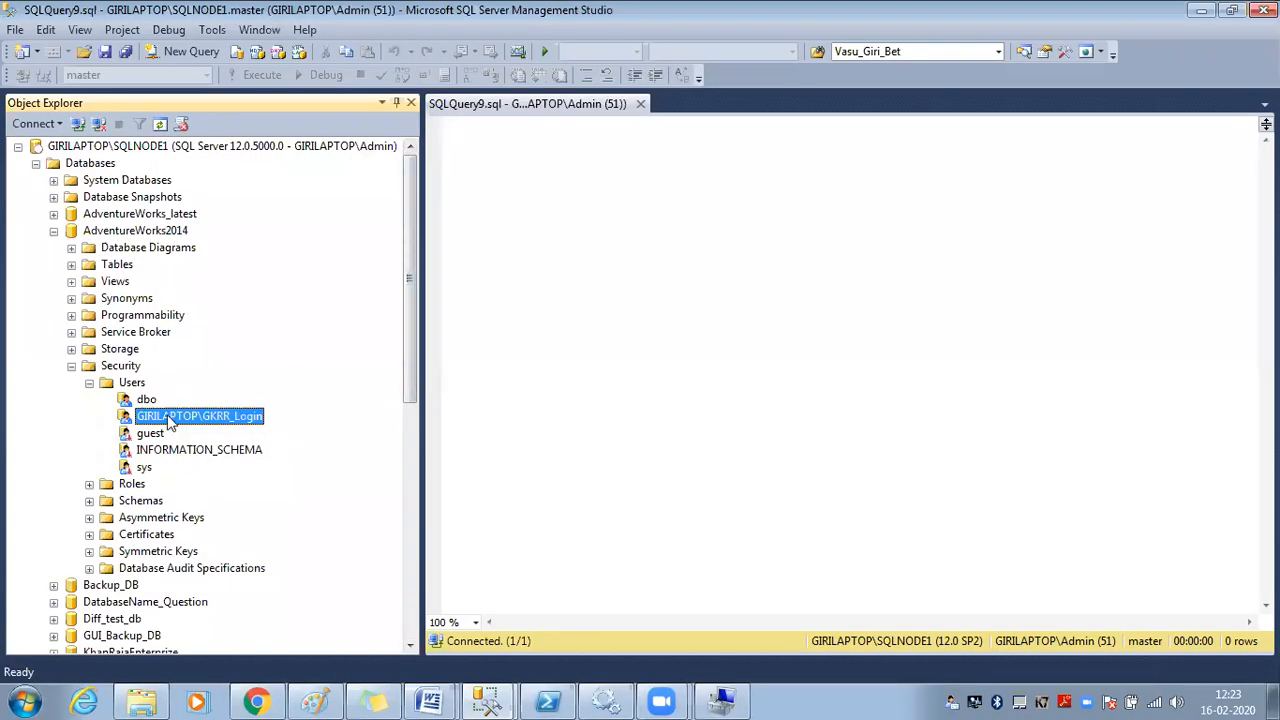
click(167, 233)
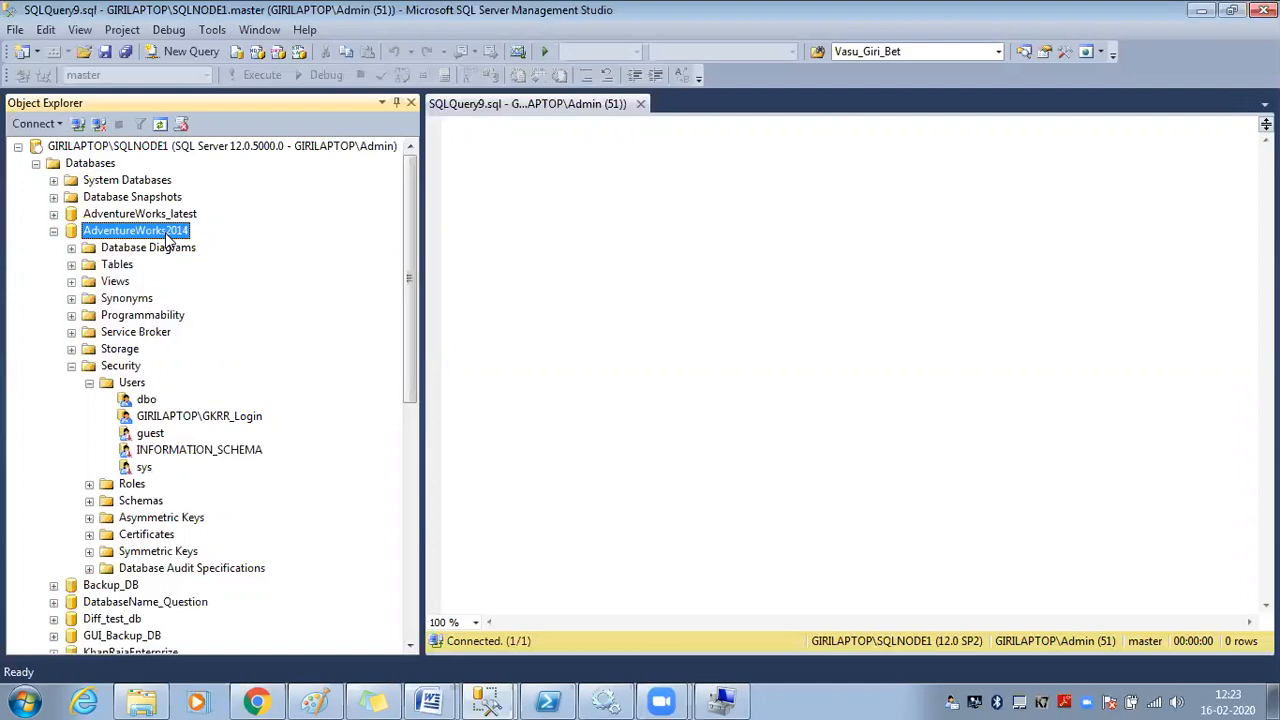
mouse_move(485, 700)
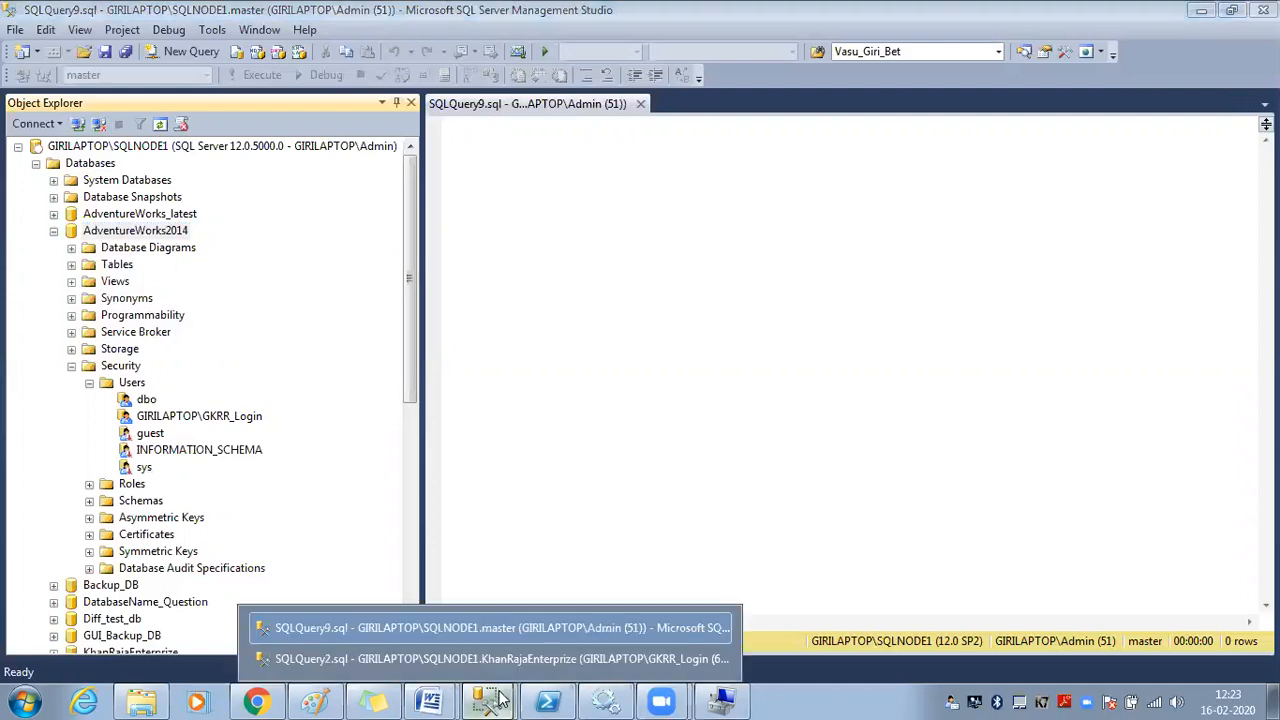
click(470, 660)
click(100, 163)
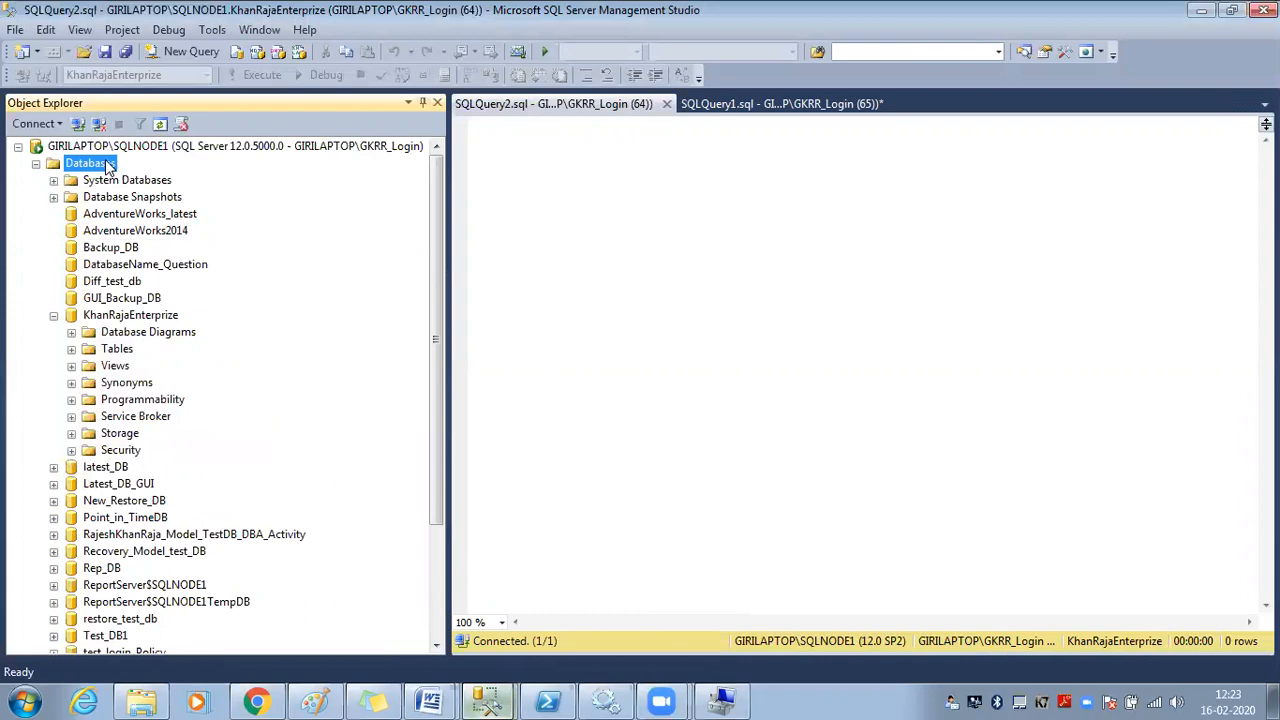
click(160, 125)
click(135, 148)
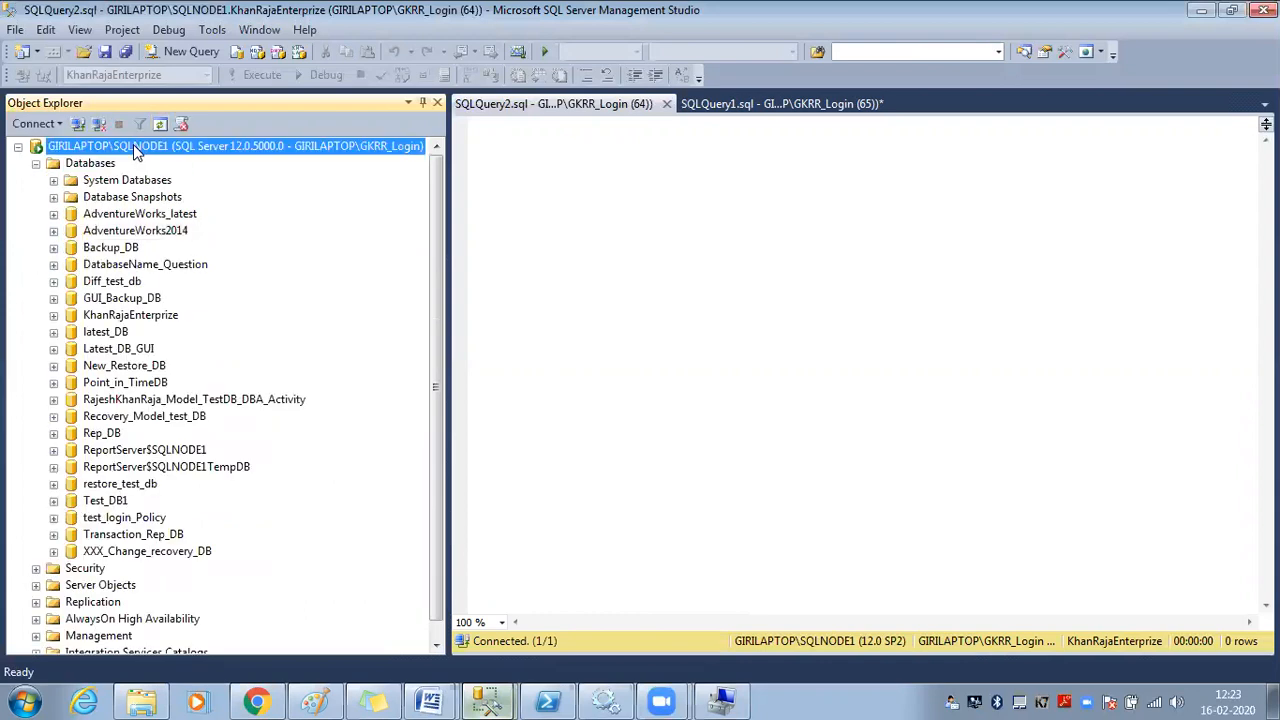
click(160, 126)
click(36, 165)
click(54, 231)
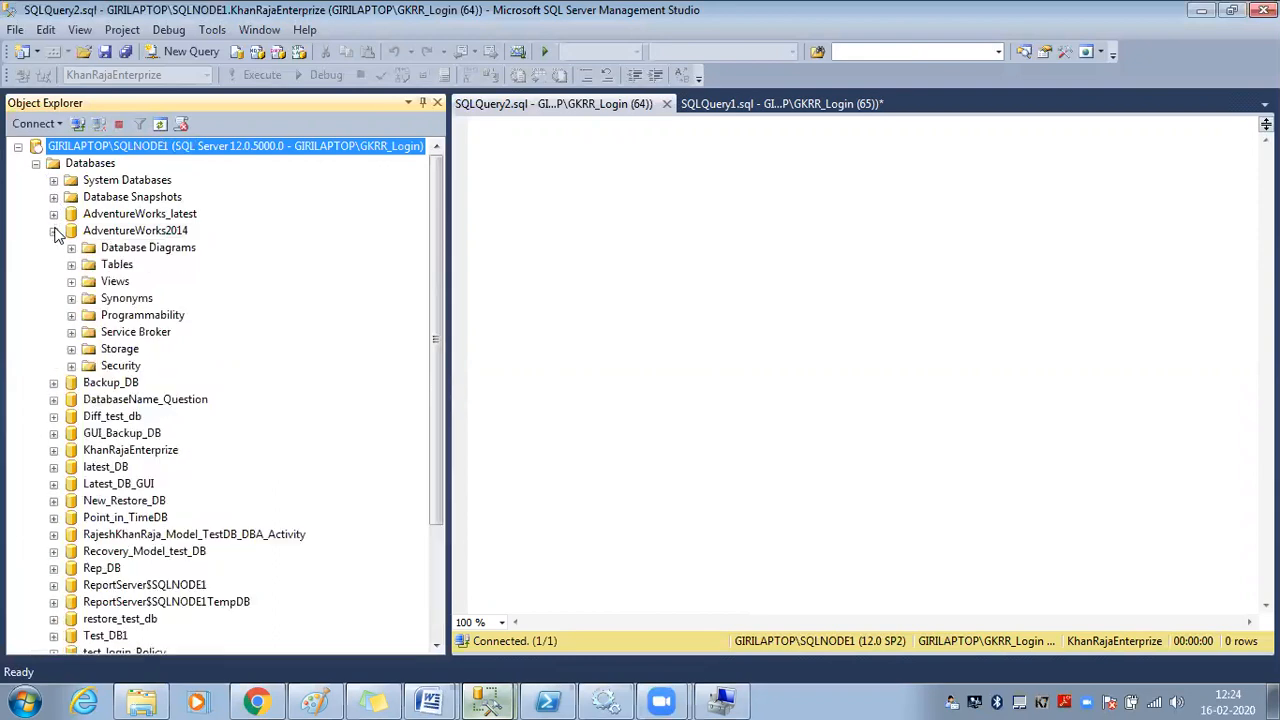
click(71, 264)
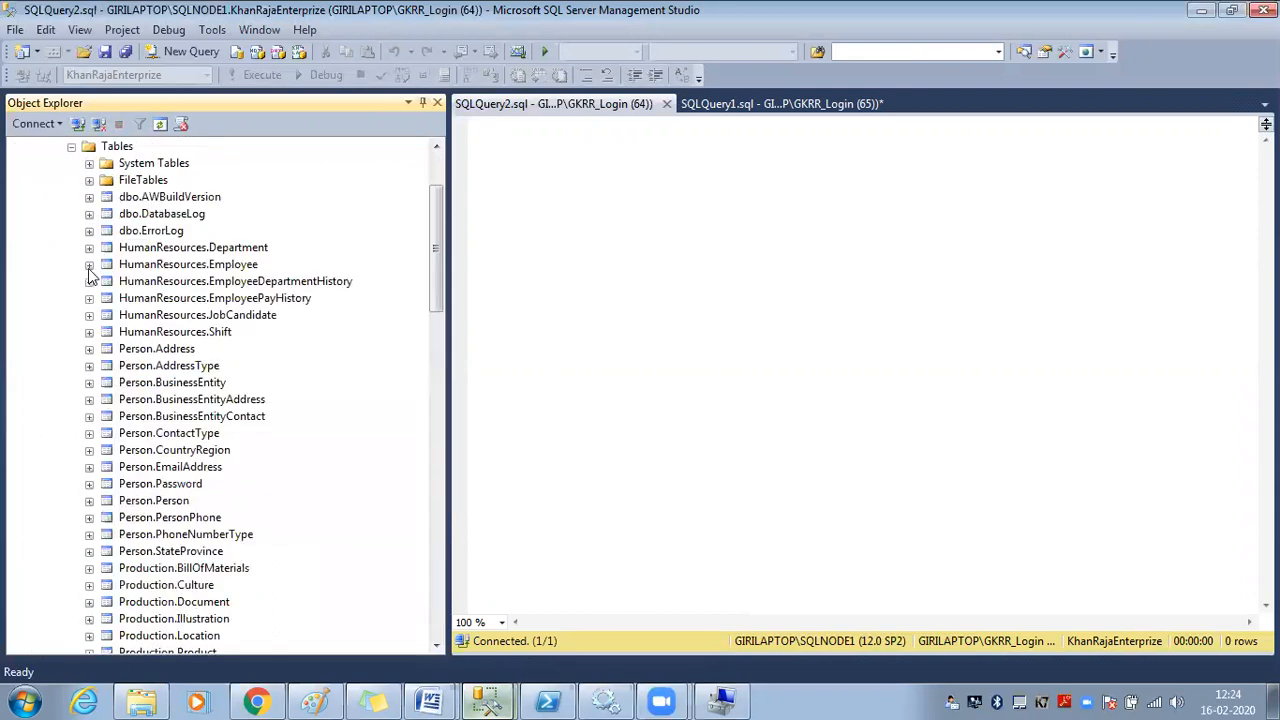
scroll(203, 308, up, 1)
scroll(203, 308, down, 17)
scroll(206, 318, up, 11)
scroll(206, 318, up, 7)
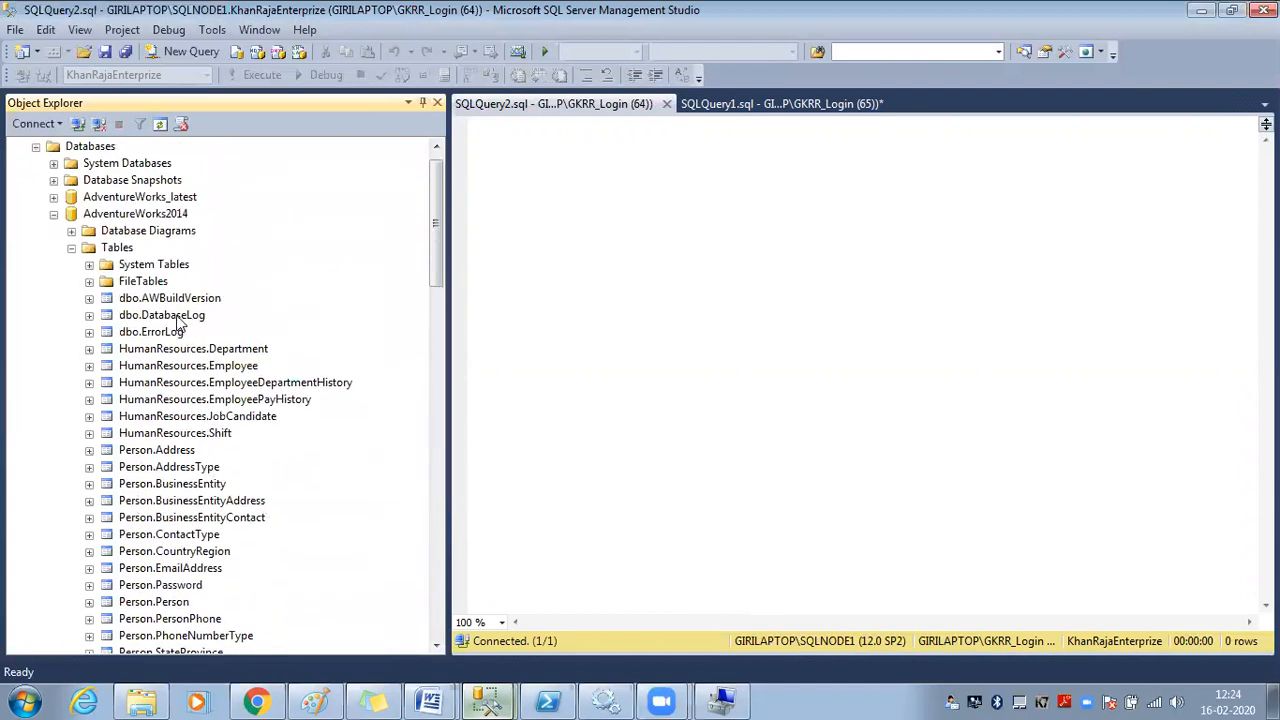
right_click(180, 317)
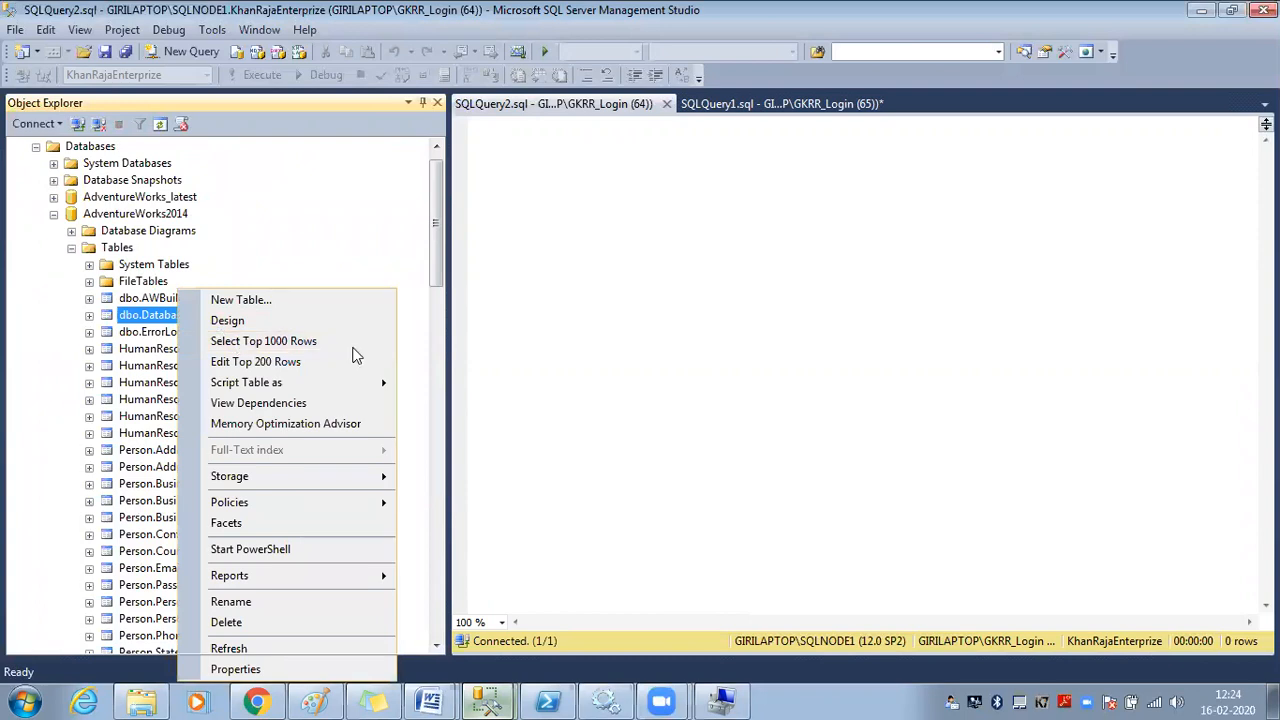
click(352, 346)
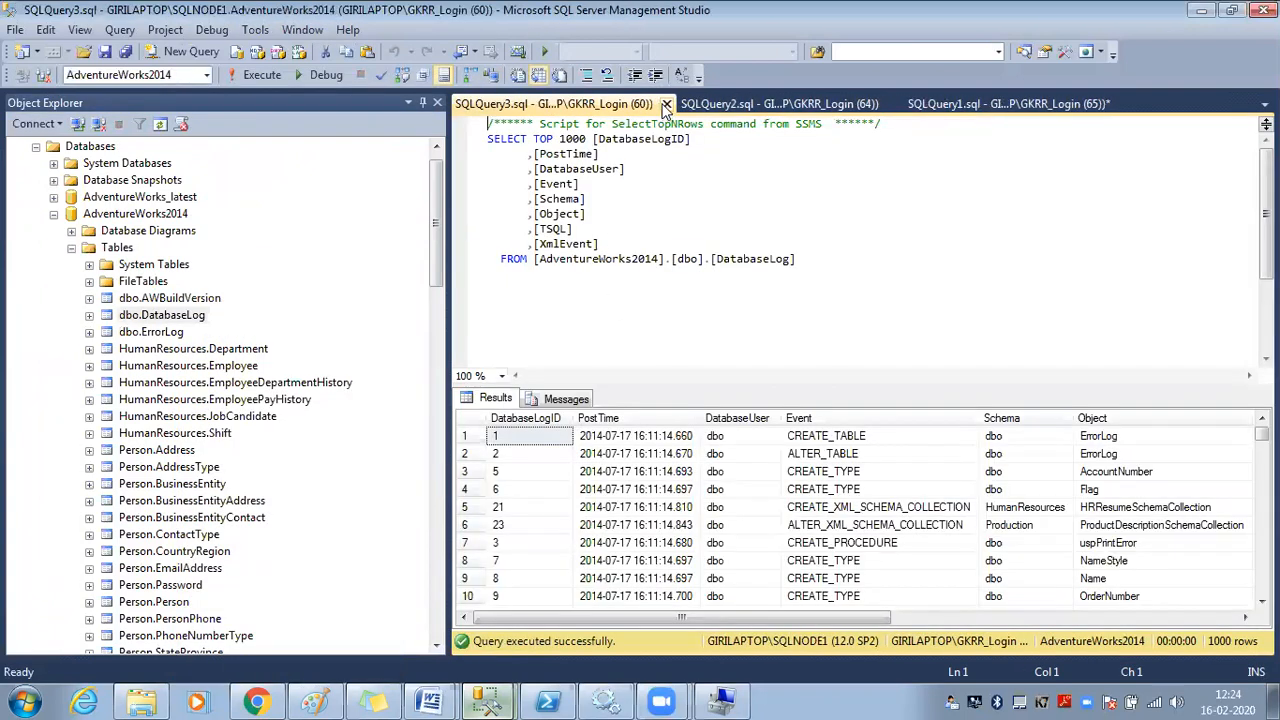
click(667, 104)
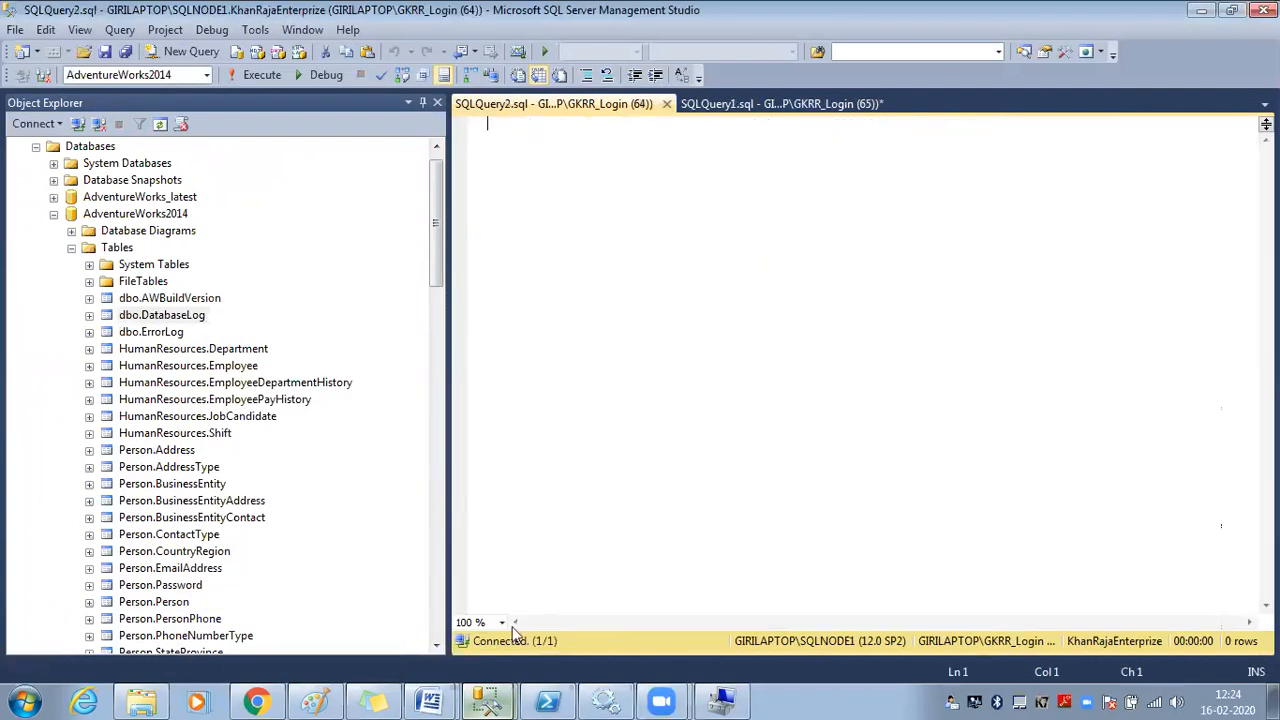
click(487, 702)
click(476, 634)
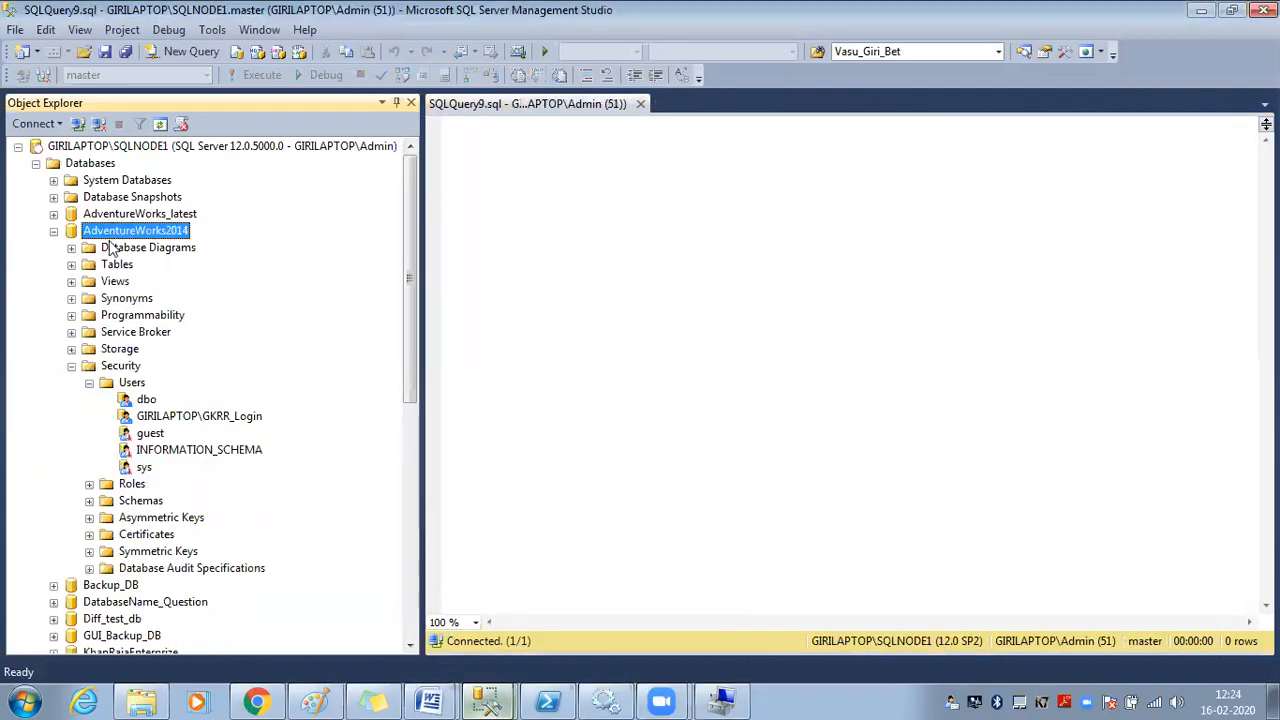
Open the database user's properties and uncheck db_owner on the Membership page
right_click(180, 418)
click(241, 642)
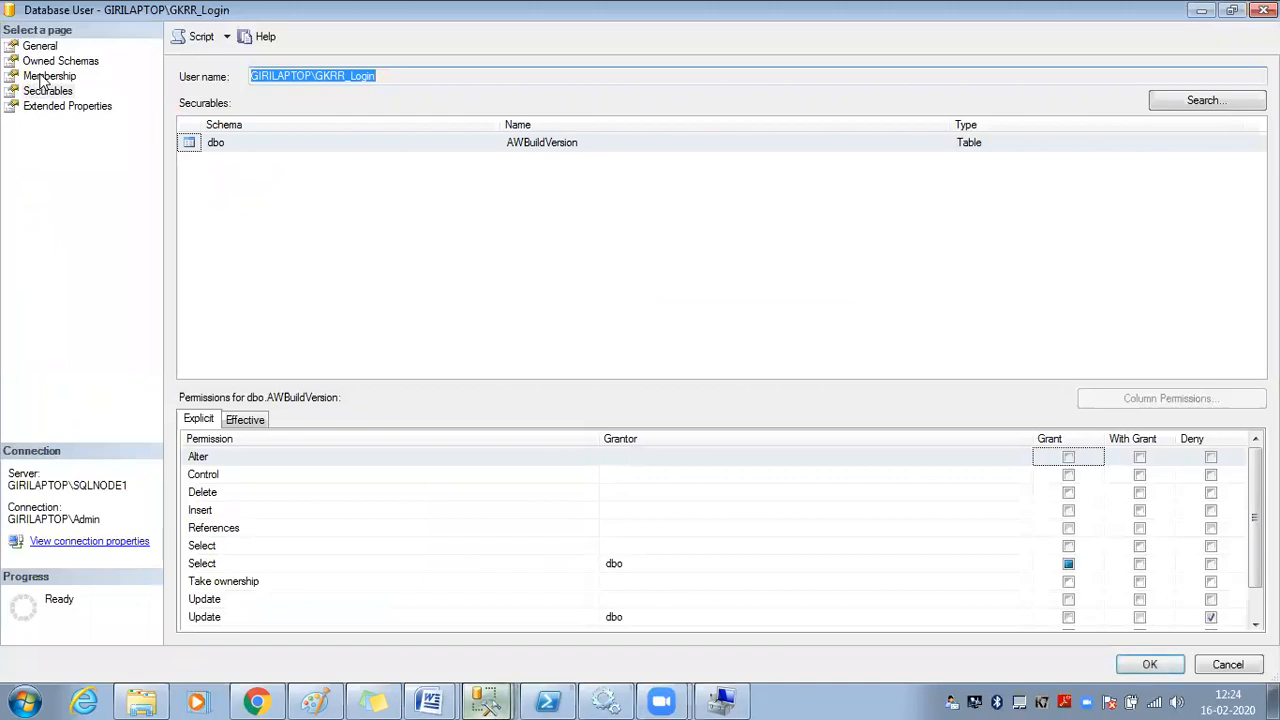
click(50, 64)
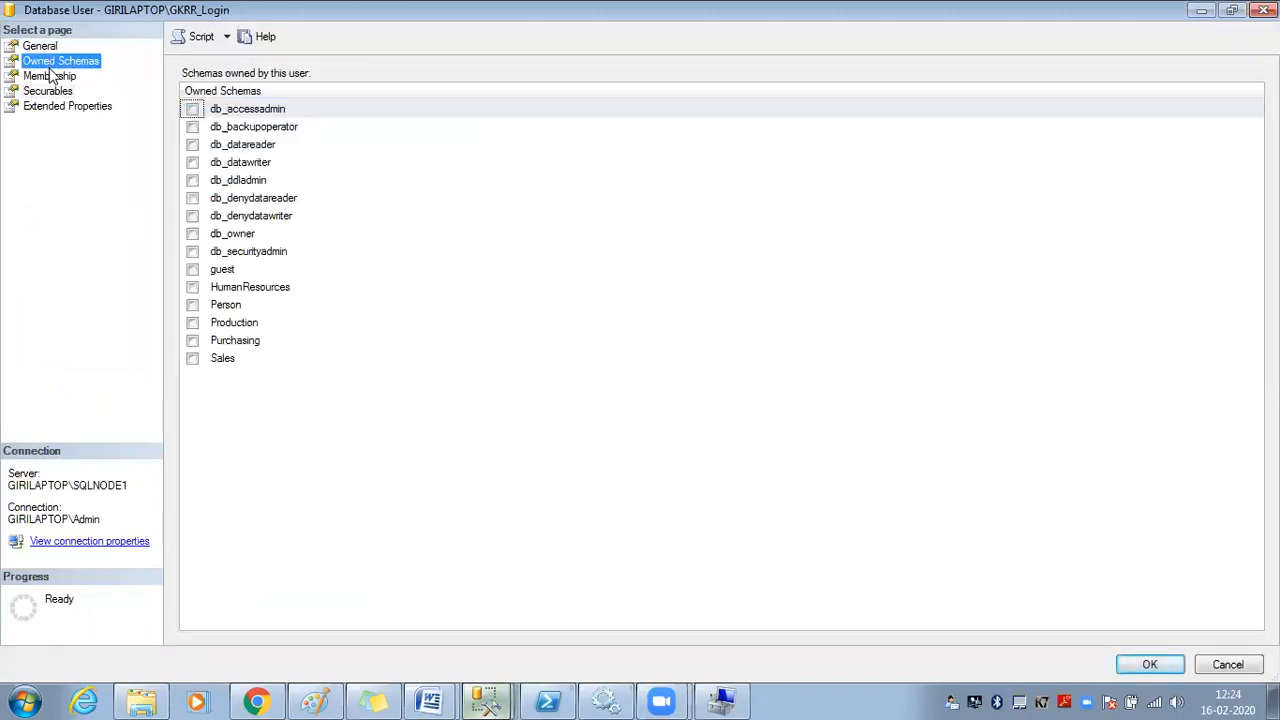
click(52, 78)
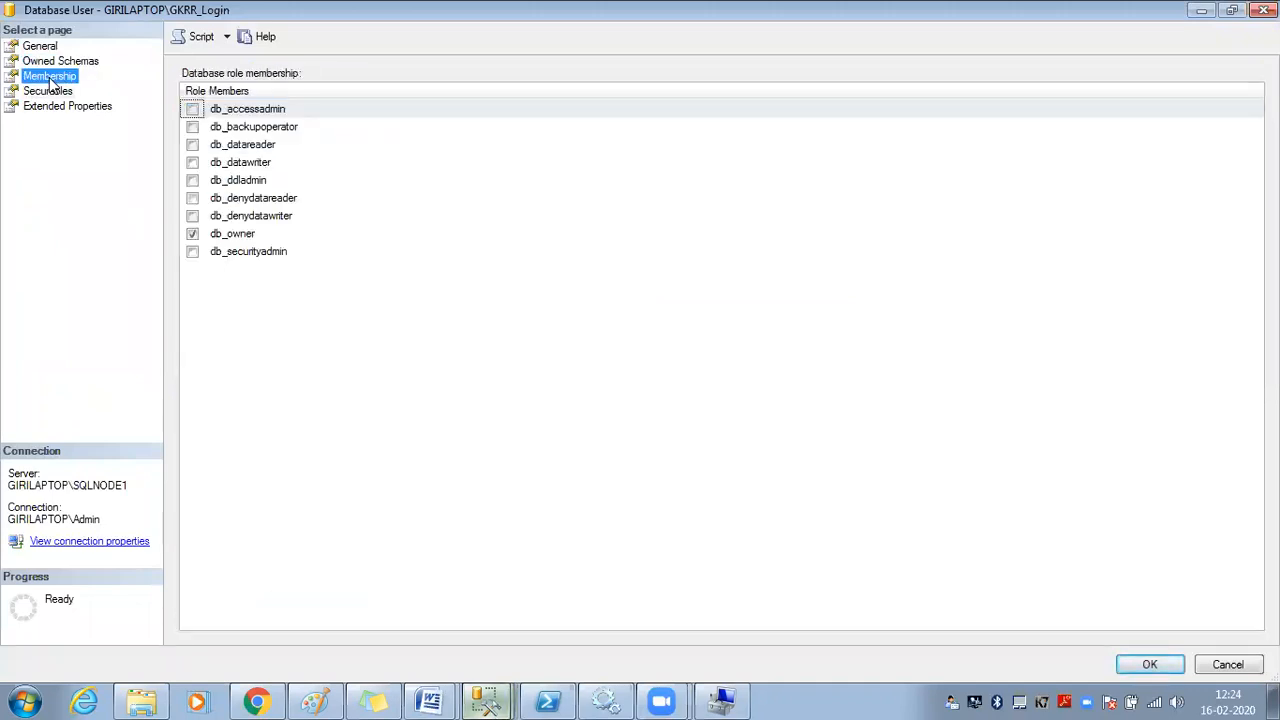
click(195, 238)
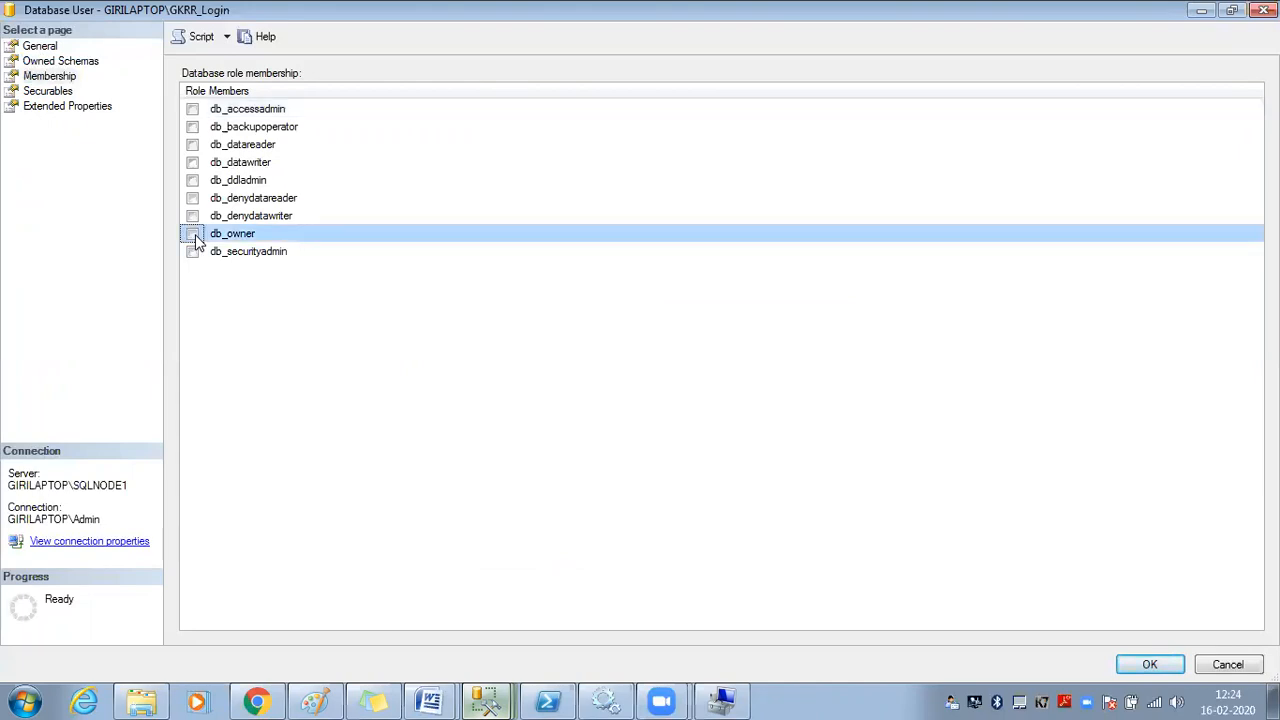
Confirm the column-level Select grants on AWBuildVersion remain, then close the properties with OK
click(58, 92)
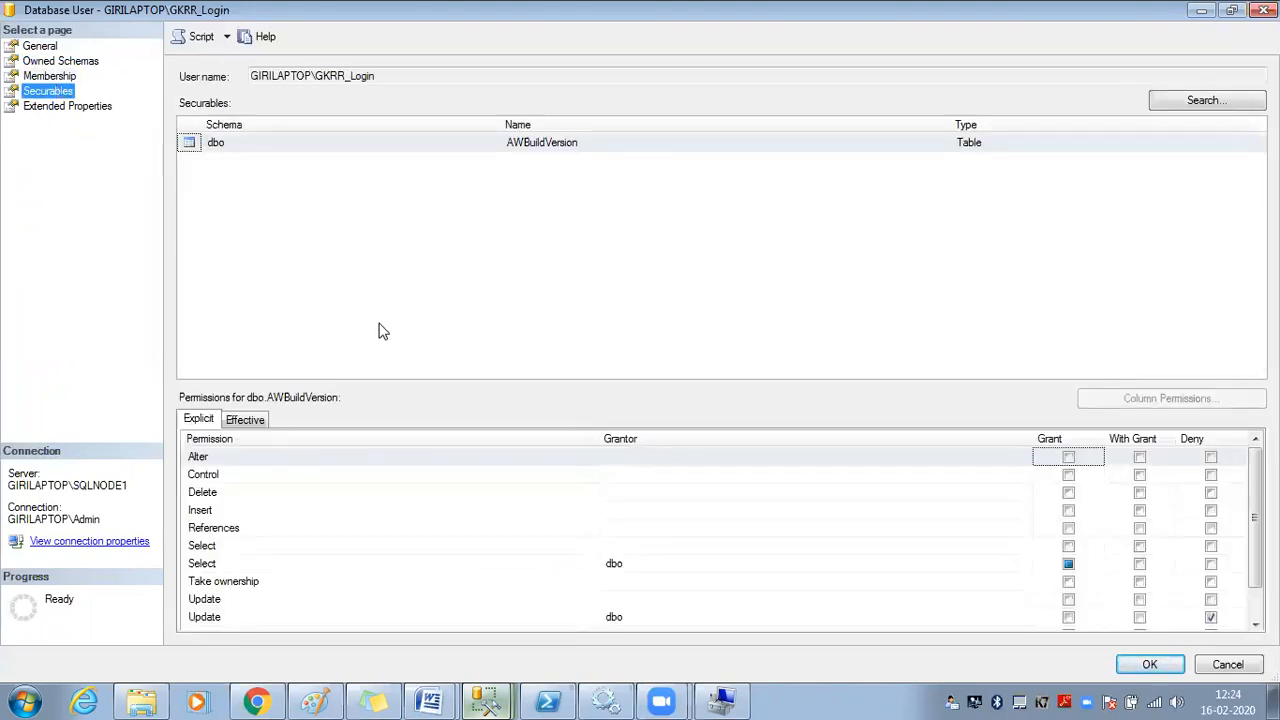
click(338, 563)
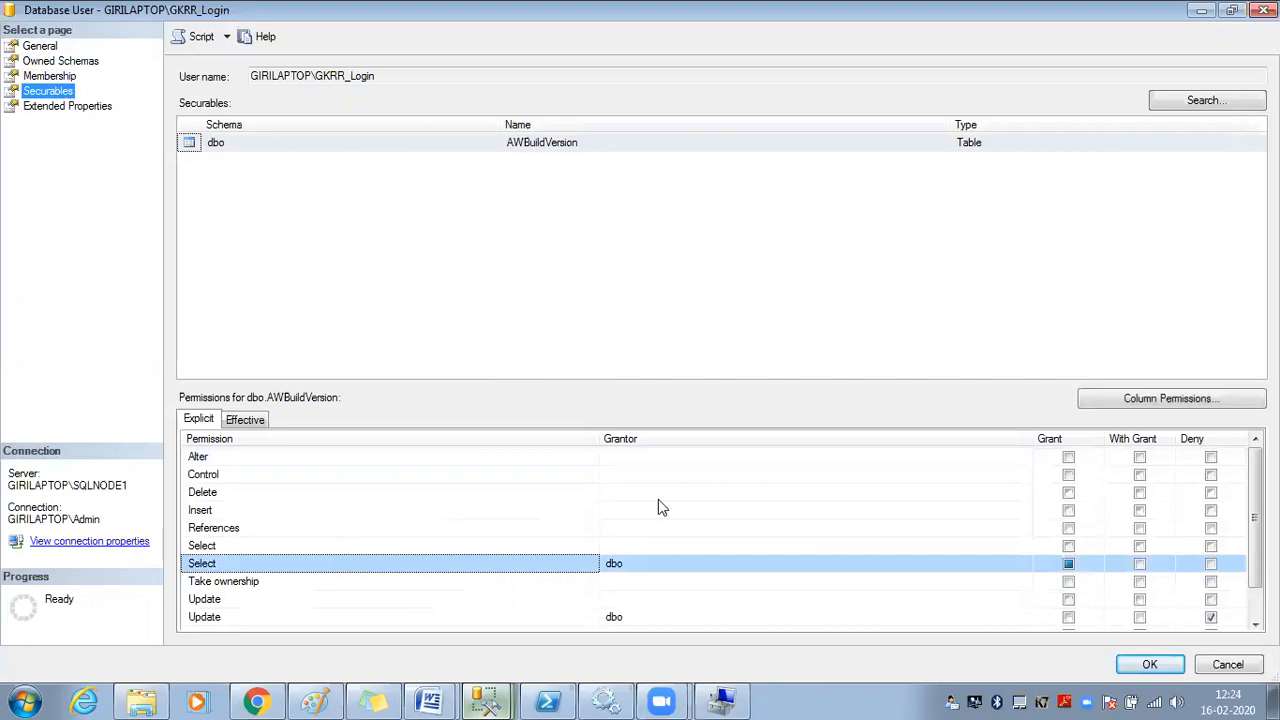
click(1148, 398)
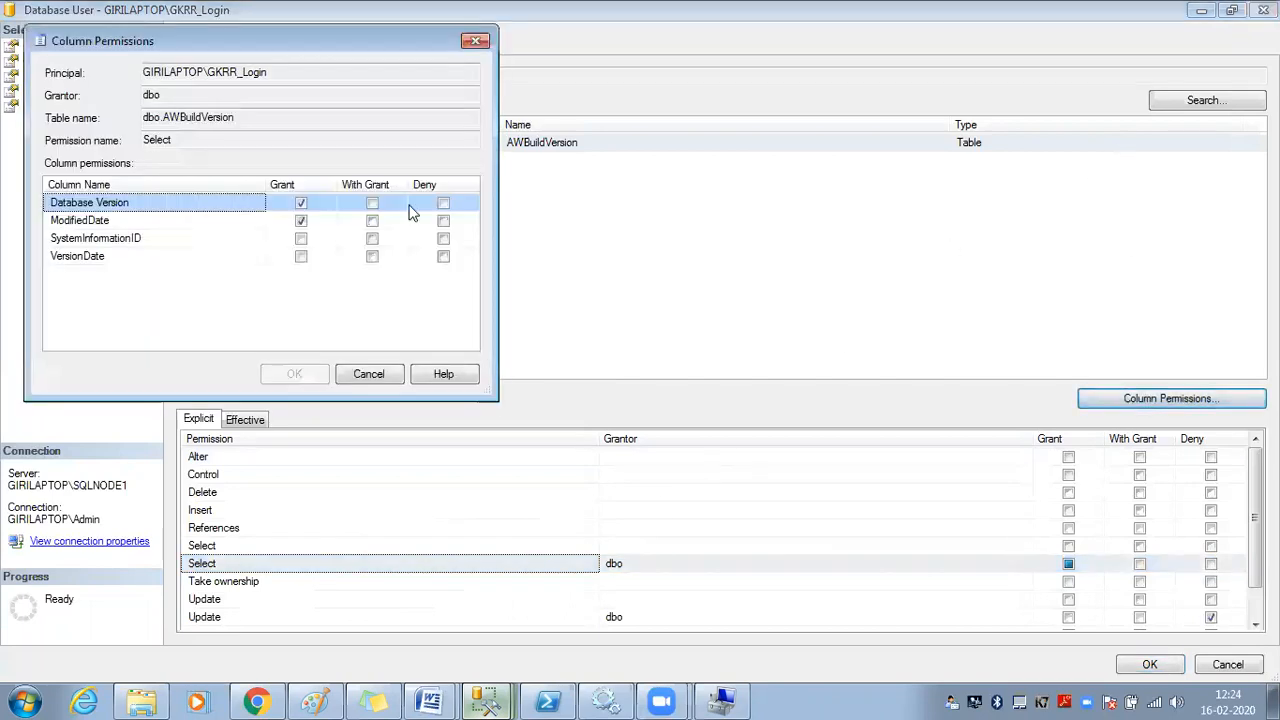
click(365, 380)
click(1150, 664)
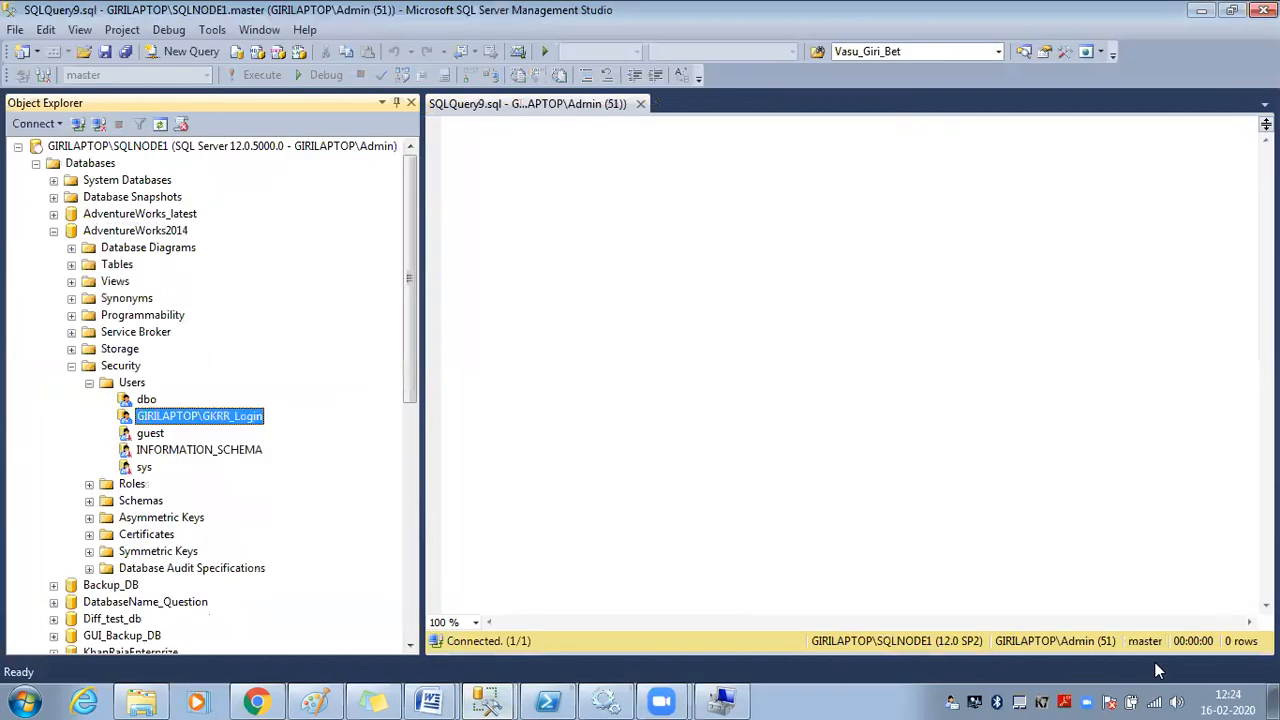
click(35, 163)
In the GKRR_Login session, run Select Top 1000 Rows on dbo.AWBuildVersion and highlight the SystemInformationID denial error
click(487, 702)
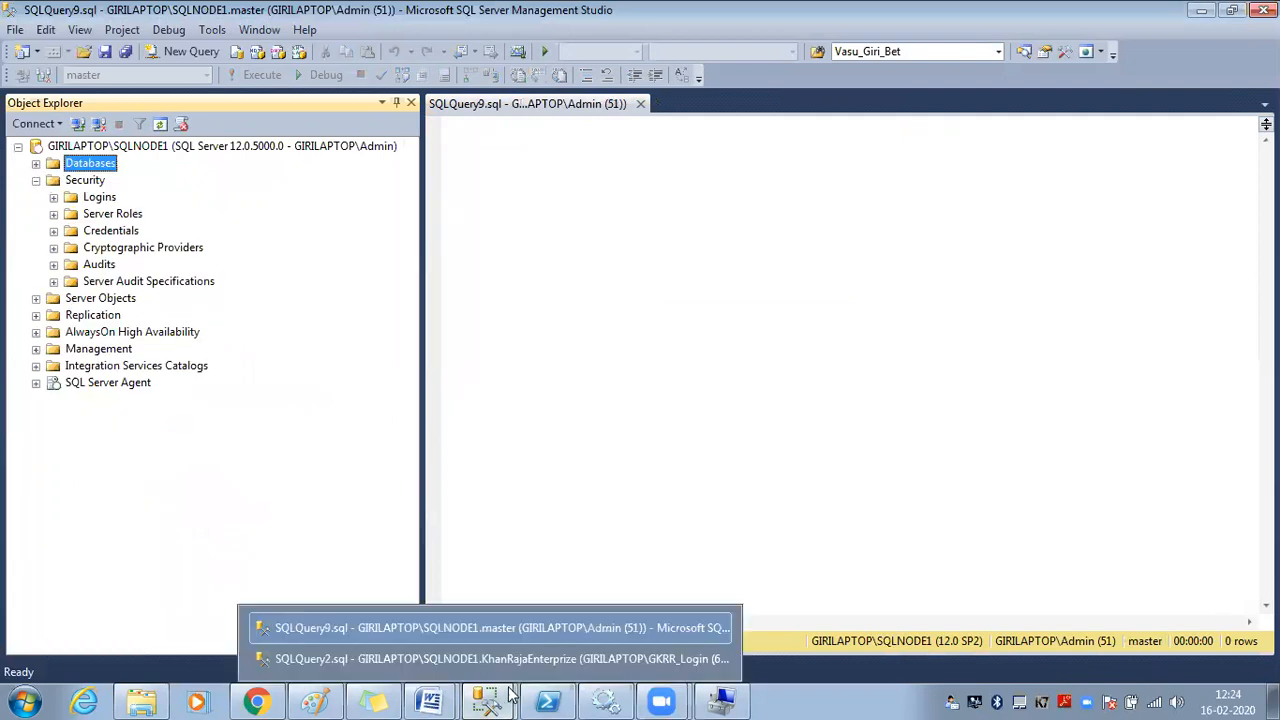
click(500, 658)
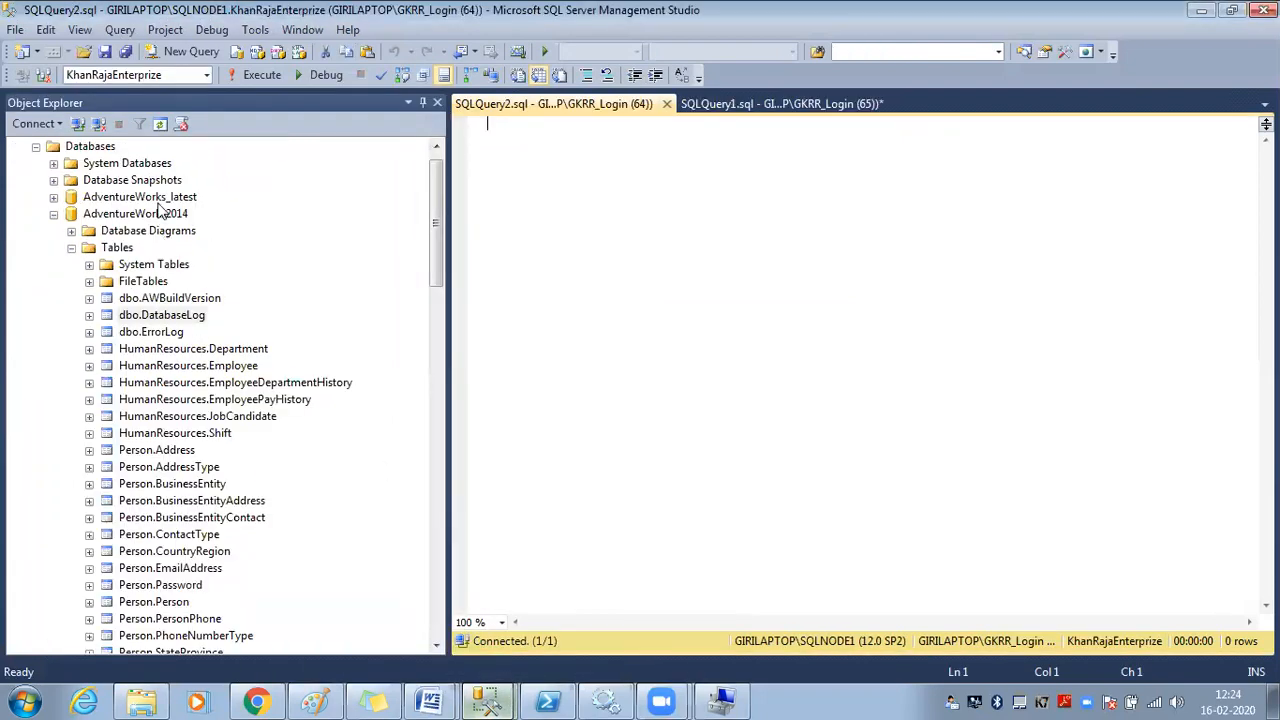
click(160, 124)
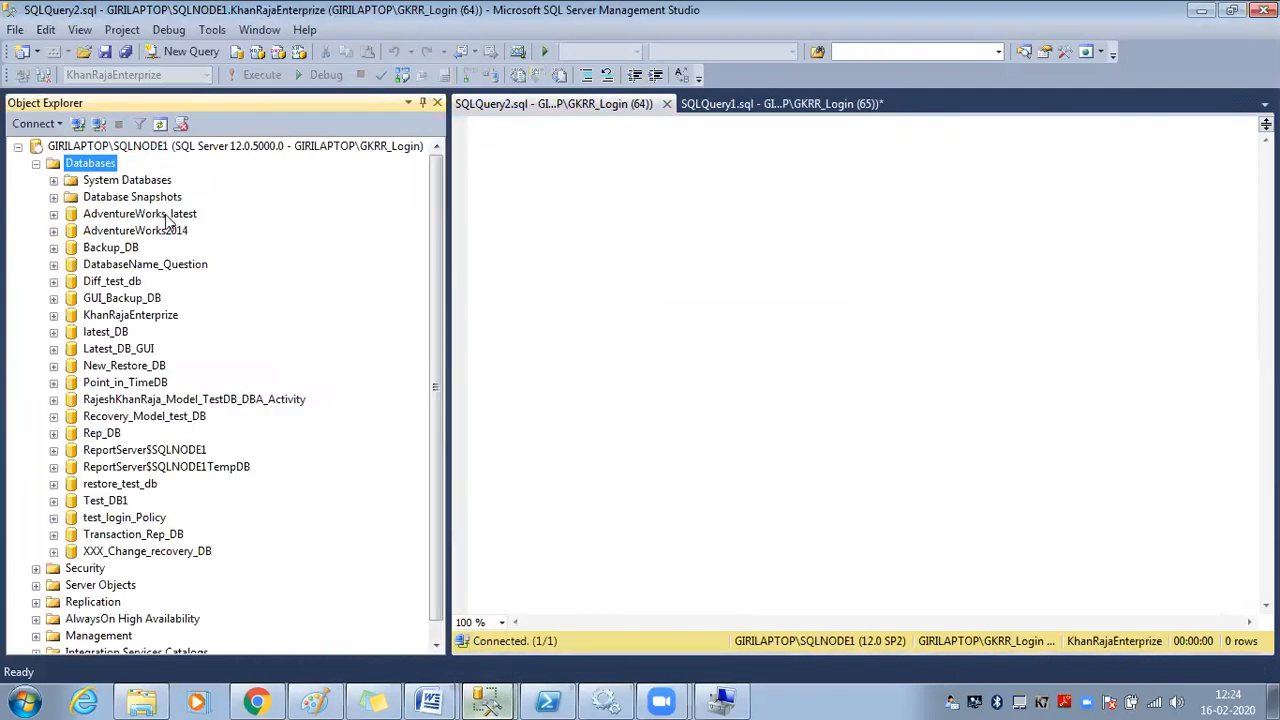
click(54, 231)
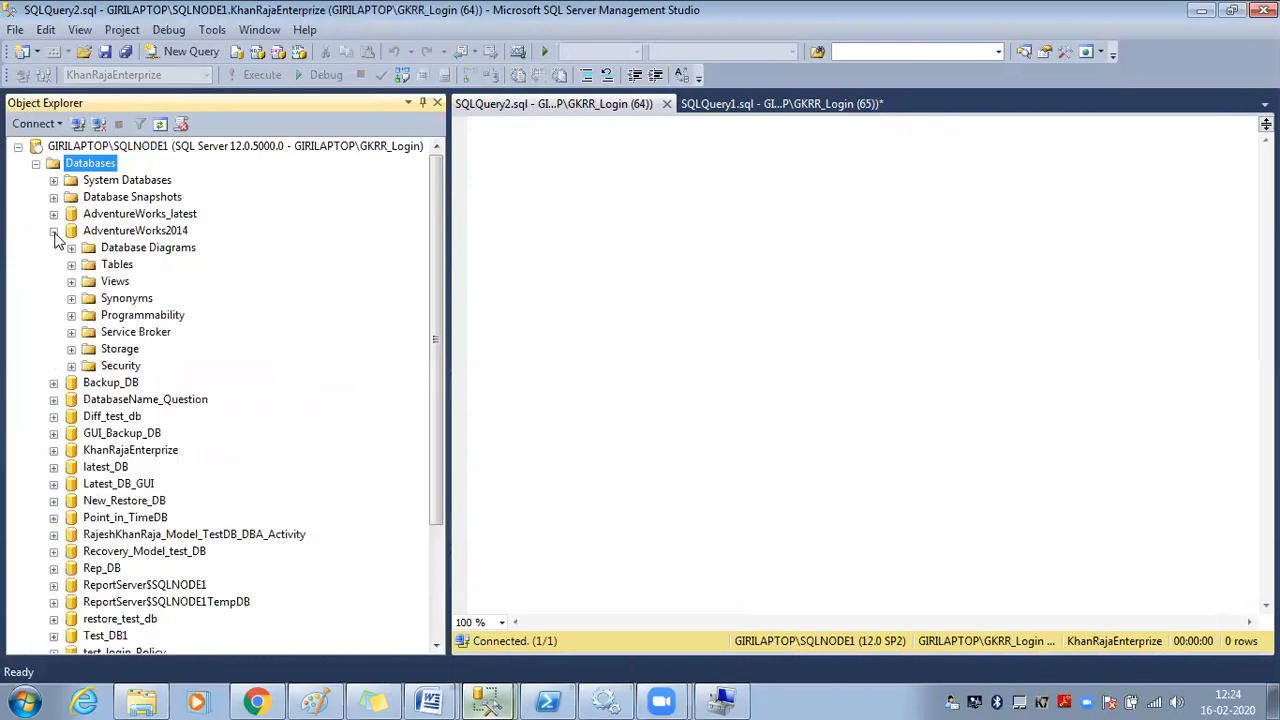
click(71, 264)
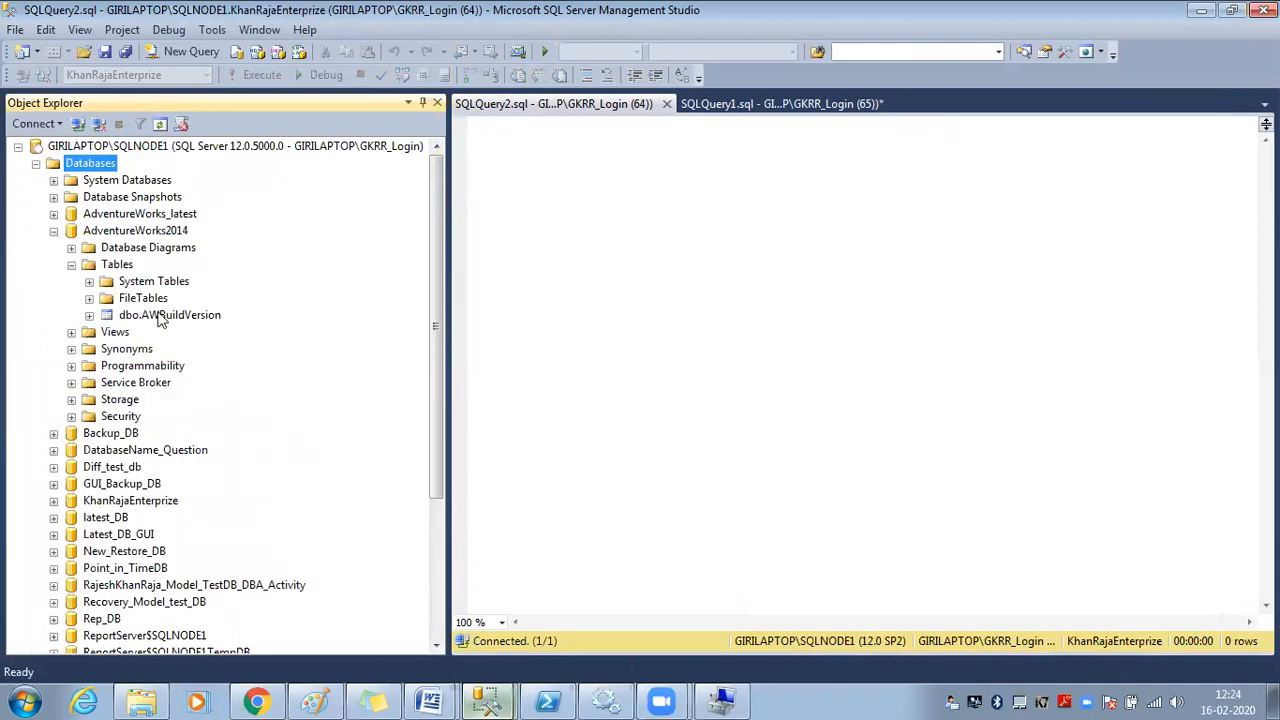
click(160, 315)
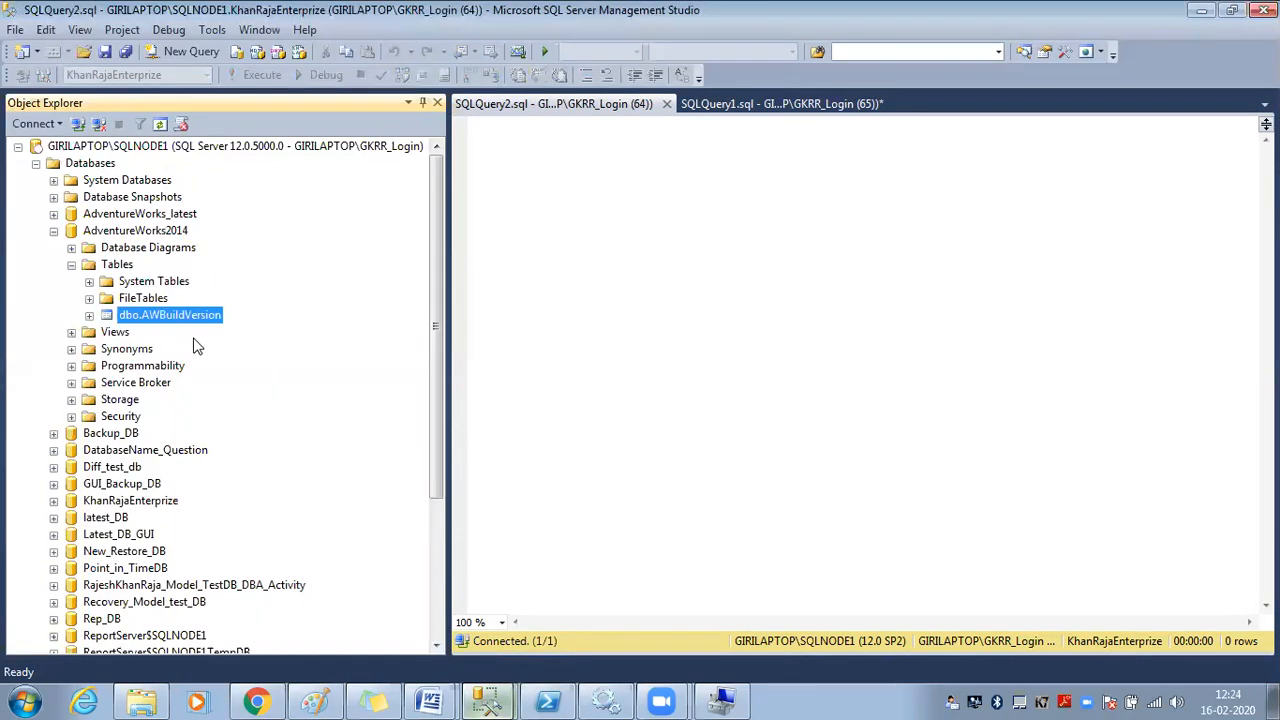
right_click(163, 317)
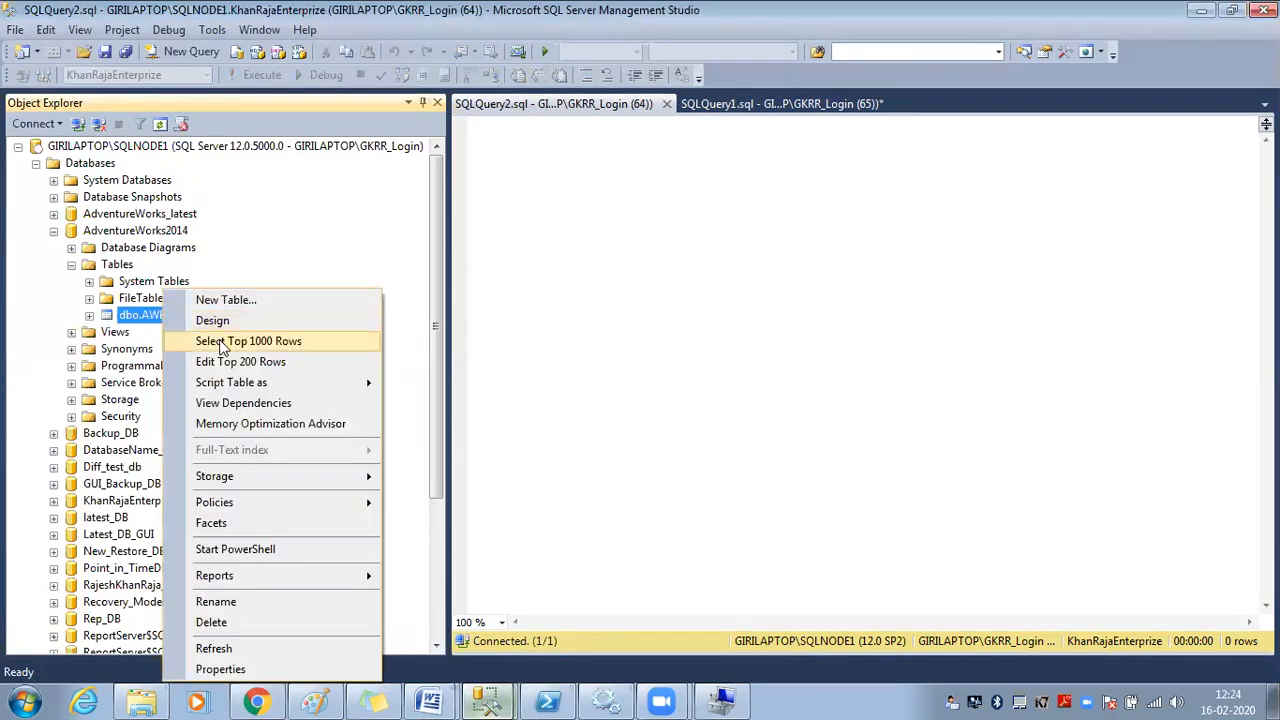
click(215, 341)
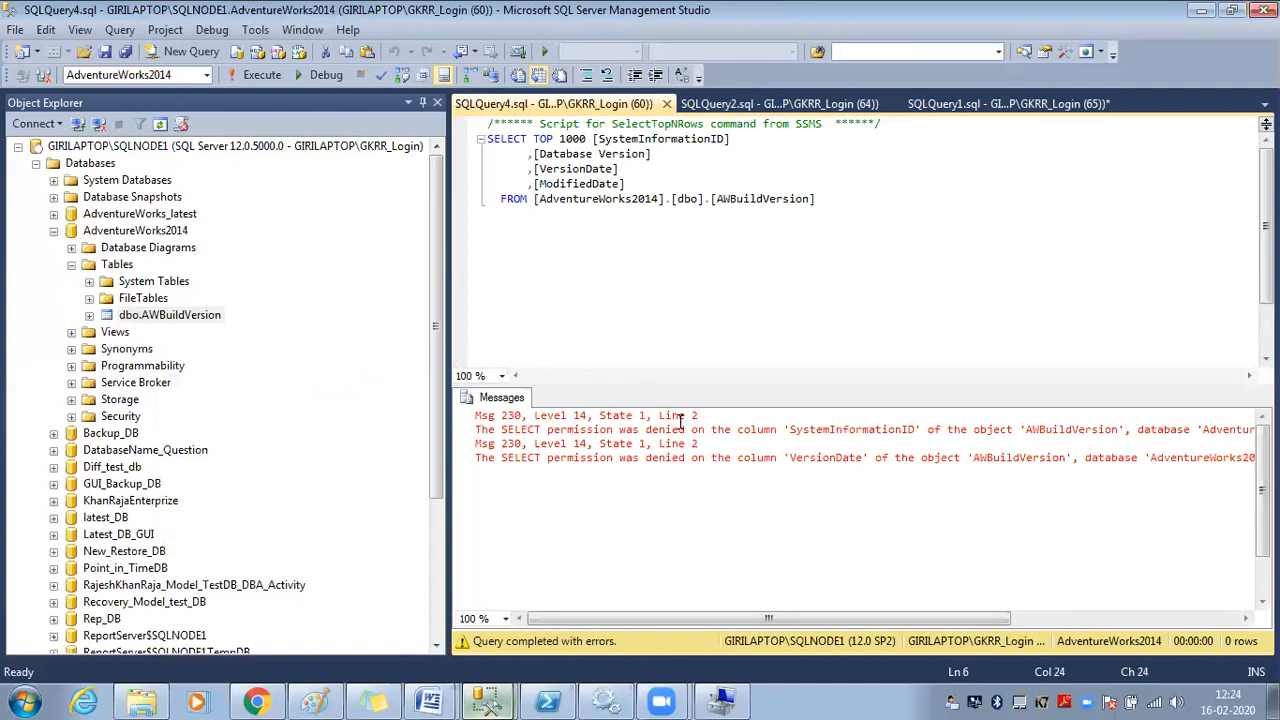
drag(548, 429, 920, 427)
Comment out the SystemInformationID and Database Version column lines in the AWBuildVersion query
double_click(846, 436)
click(690, 289)
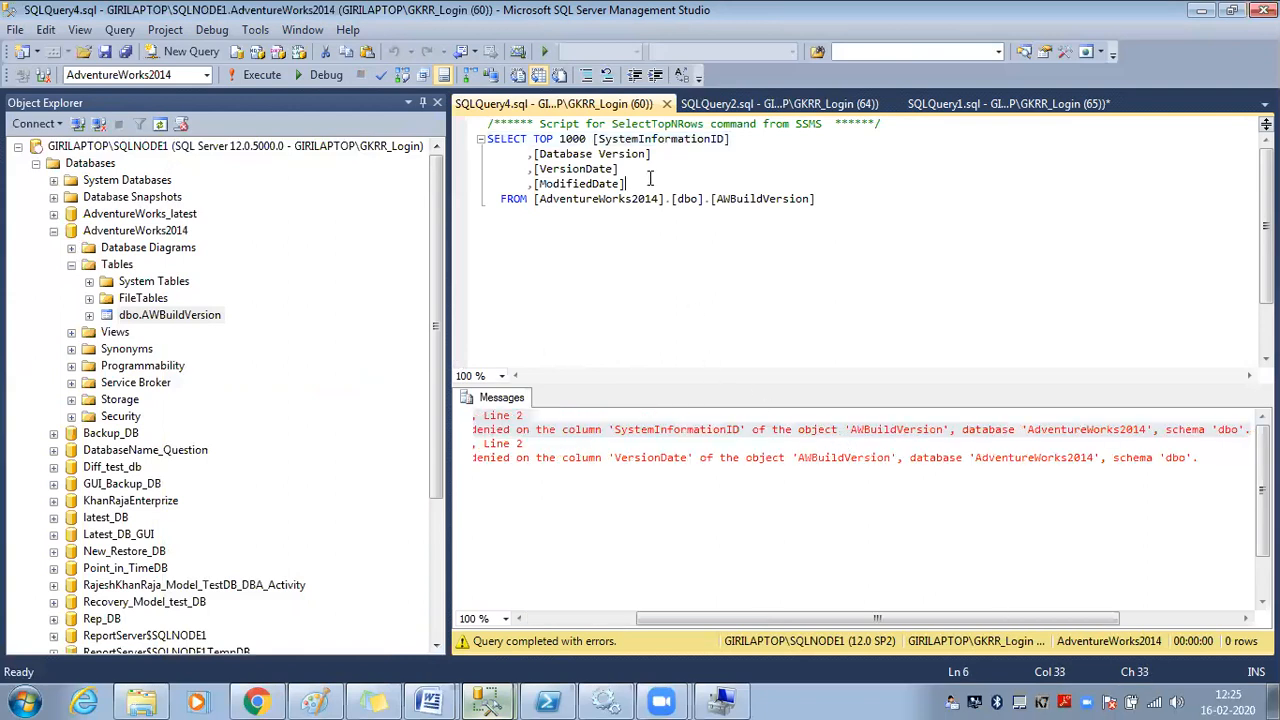
drag(650, 178, 527, 171)
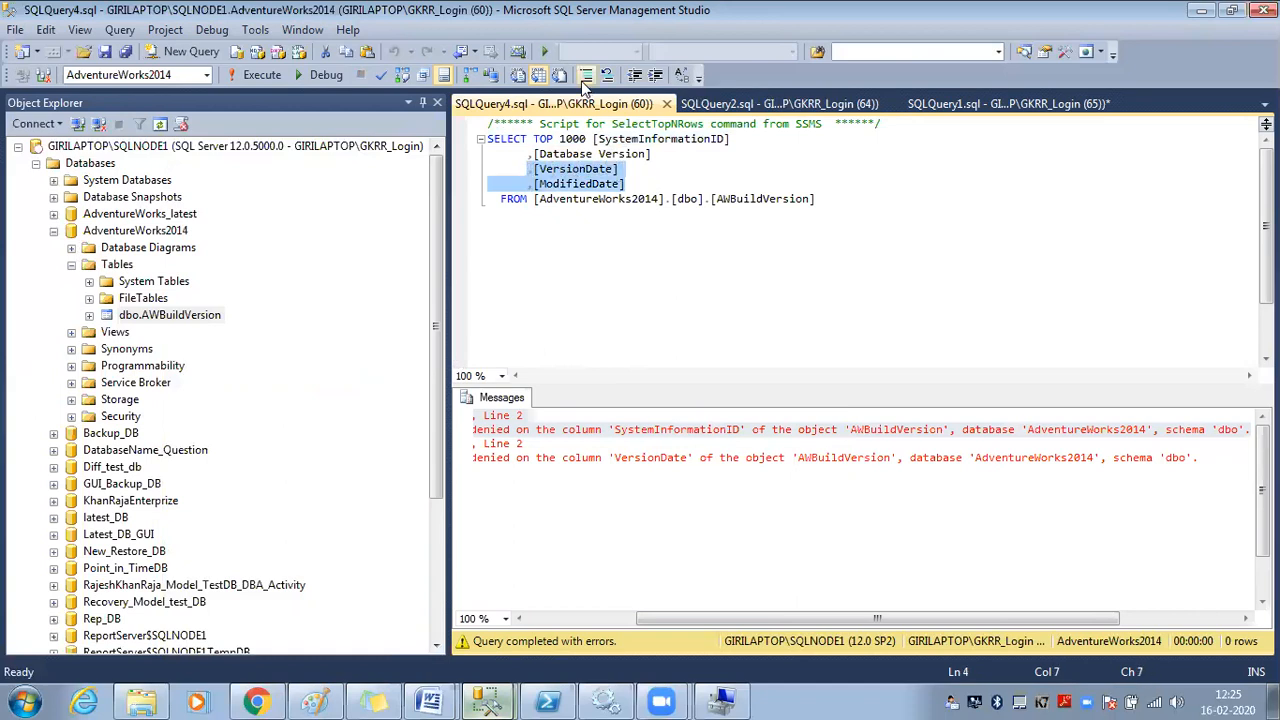
click(639, 172)
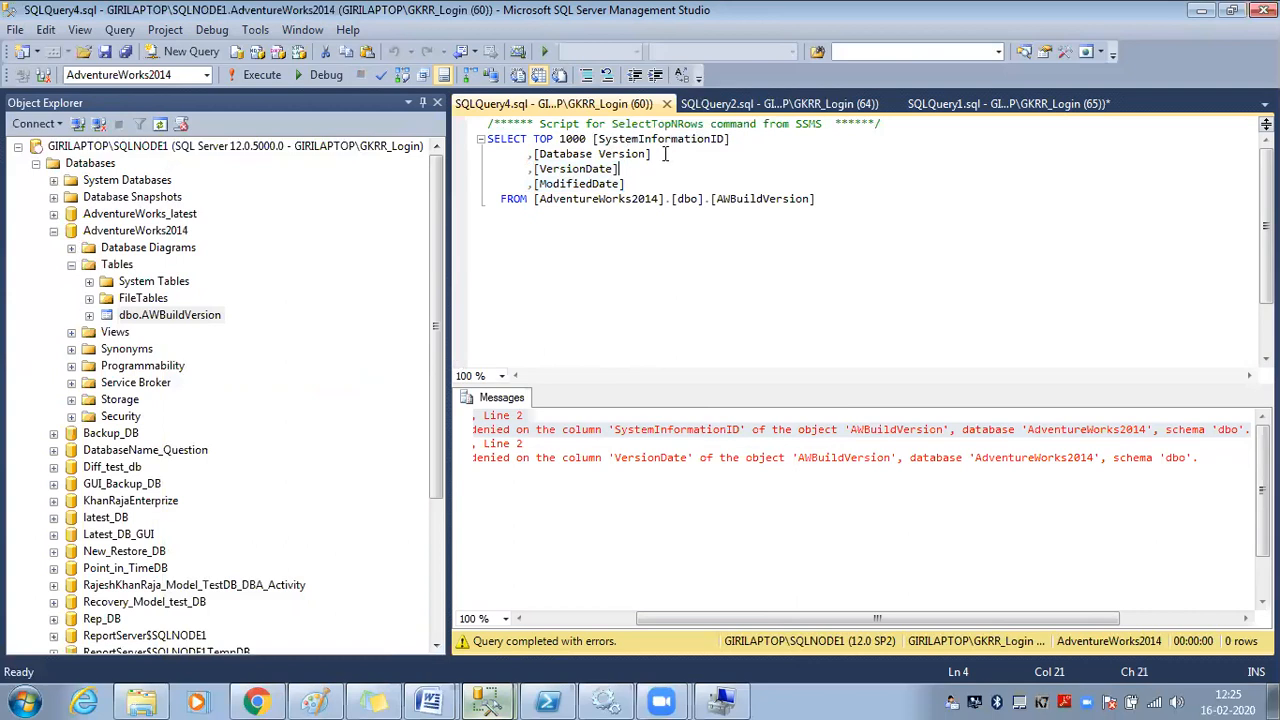
drag(652, 154, 581, 138)
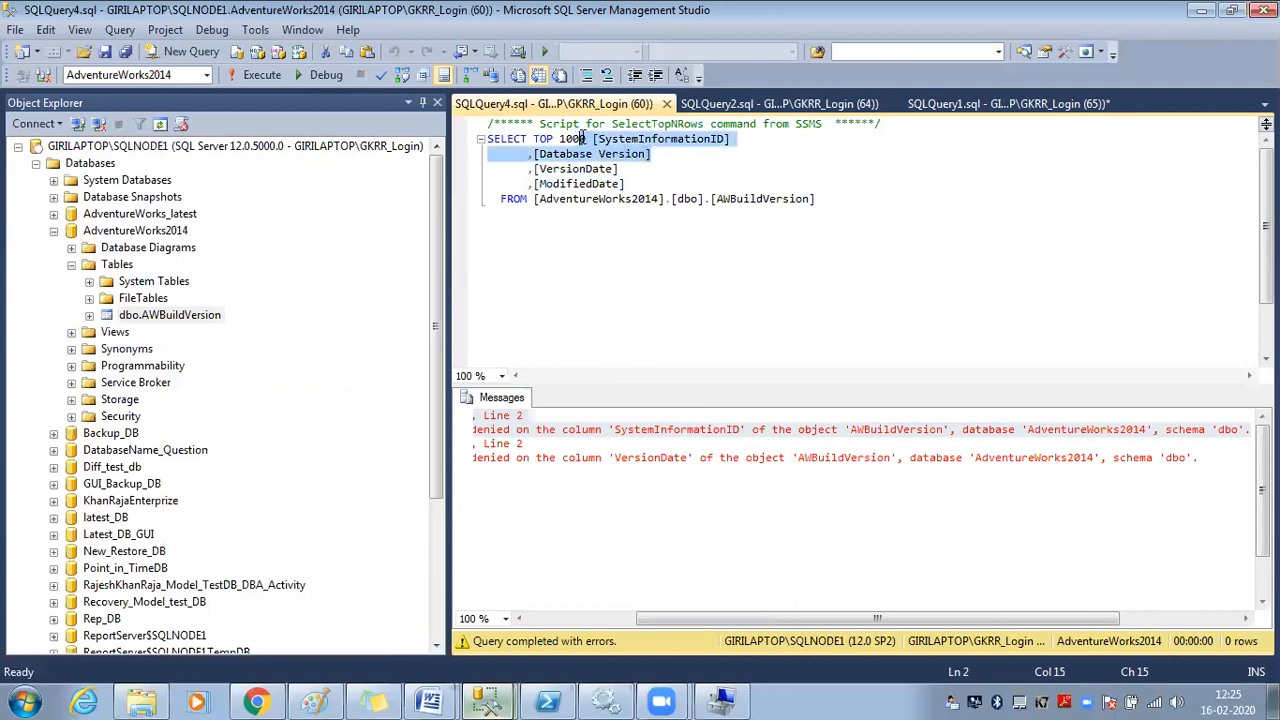
click(587, 75)
Delete the SystemInformationID and Database Version columns, leaving VersionDate right after SELECT
click(611, 140)
click(502, 138)
key(BackSpace)
key(BackSpace)
click(592, 140)
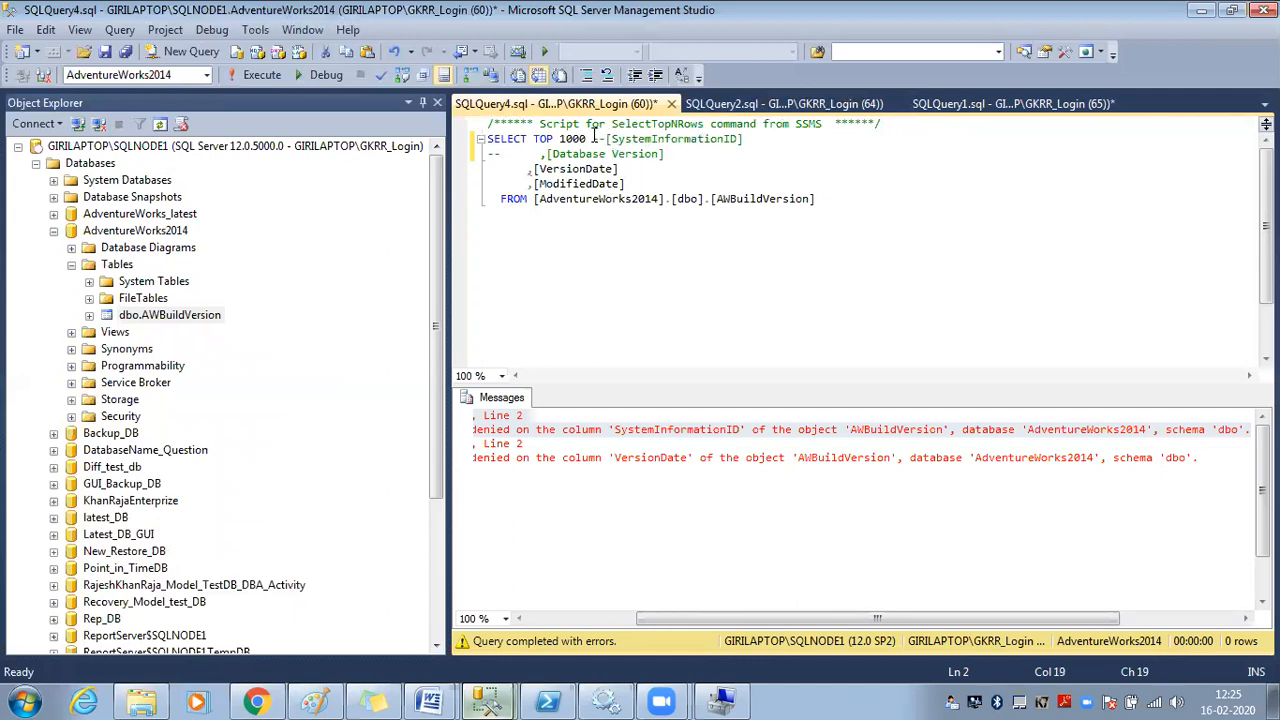
drag(594, 138, 744, 138)
key(Delete)
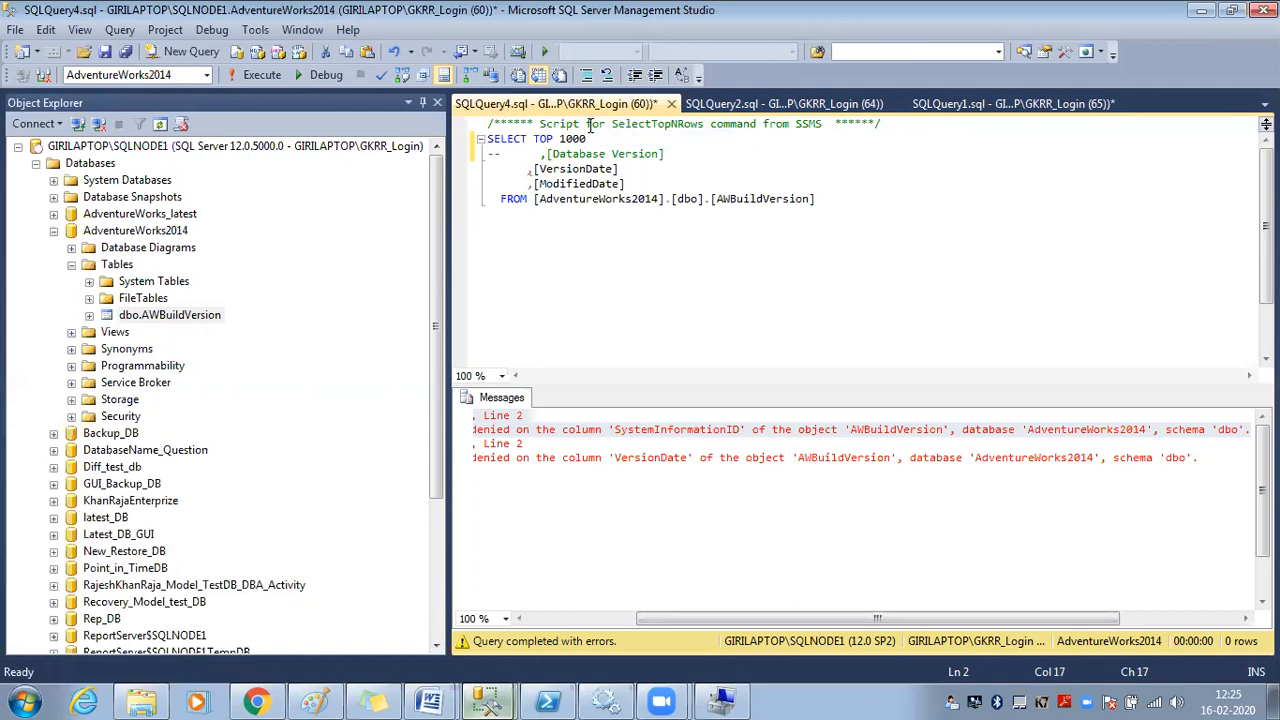
drag(540, 154, 669, 153)
key(Delete)
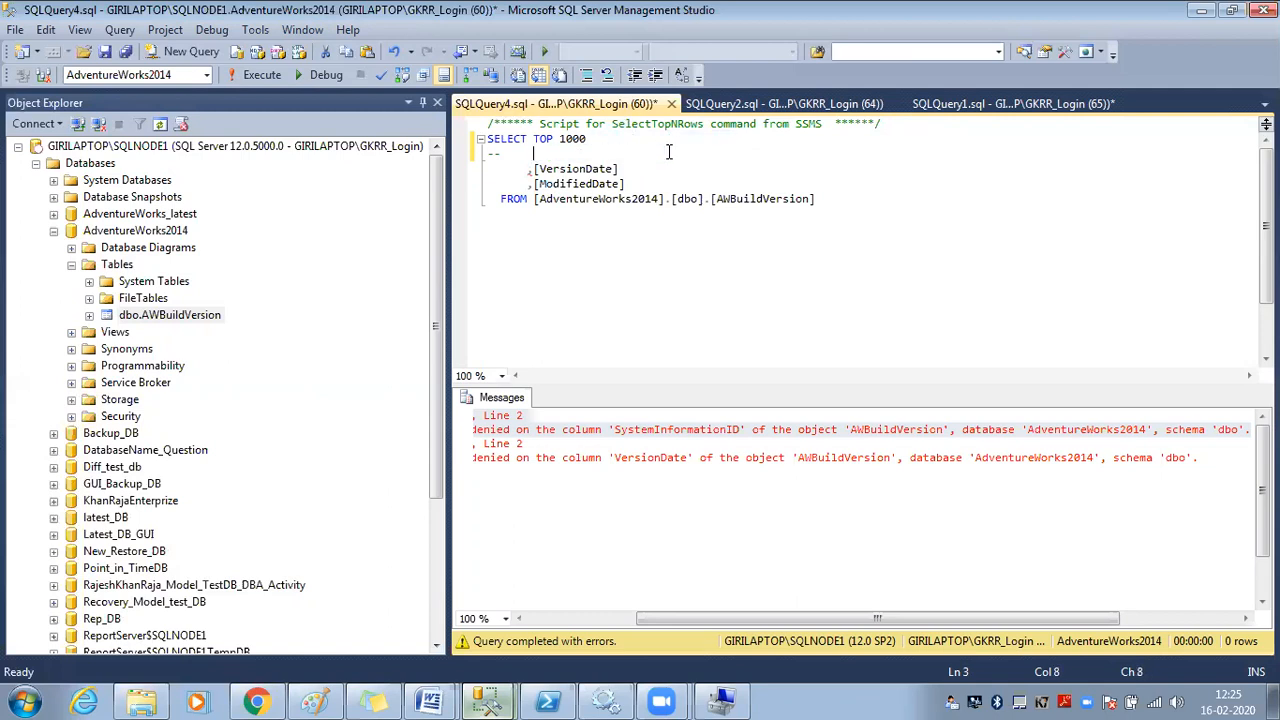
key(BackSpace)
key(BackSpace)
key(BackSpace)
key(BackSpace)
key(BackSpace)
key(BackSpace)
key(BackSpace)
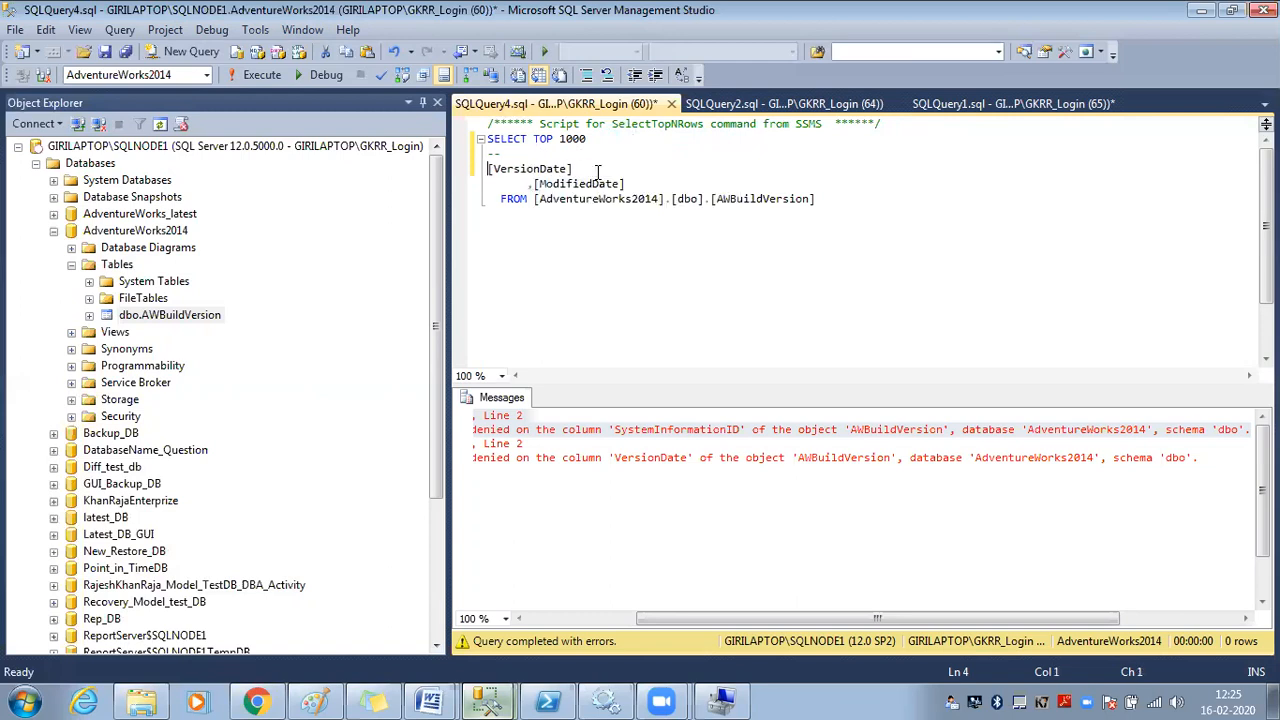
key(BackSpace)
key(BackSpace)
key(BackSpace)
key(BackSpace)
key(BackSpace)
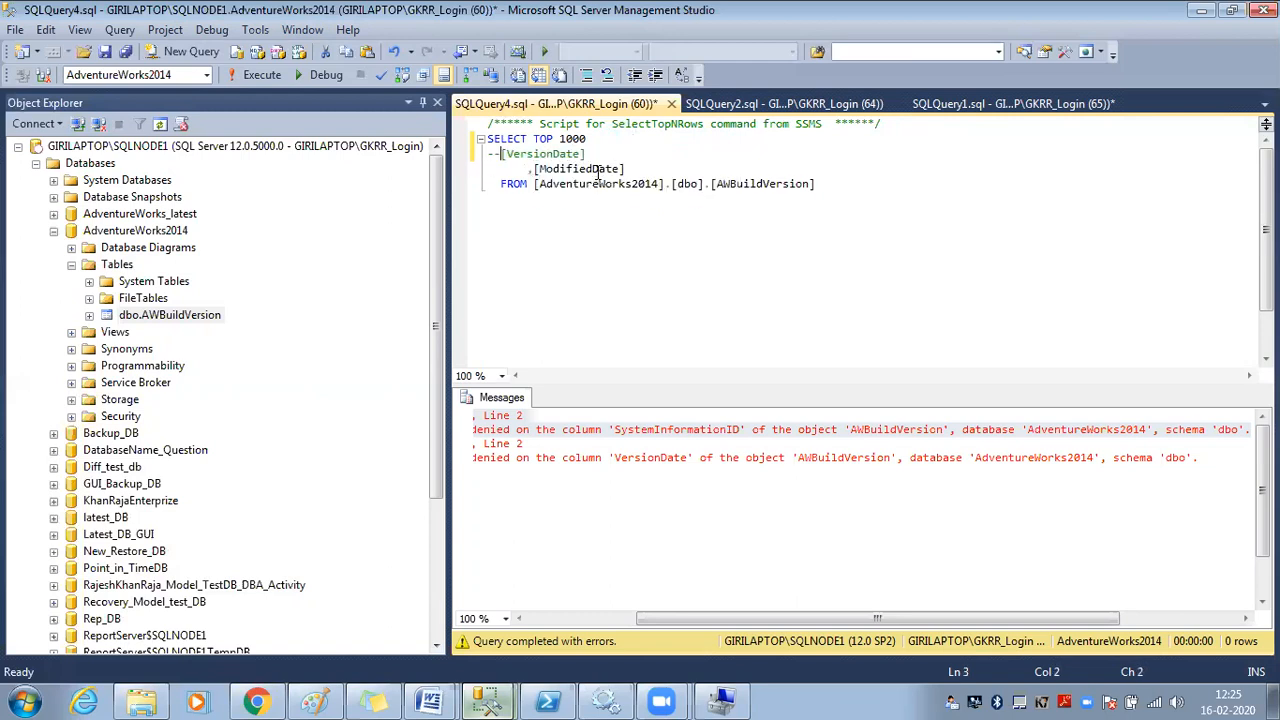
key(BackSpace)
key(BackSpace)
Fix the FROM clause and run the query on VersionDate and ModifiedDate
text(from)
click(643, 184)
double_click(519, 186)
double_click(506, 156)
key(Delete)
click(259, 75)
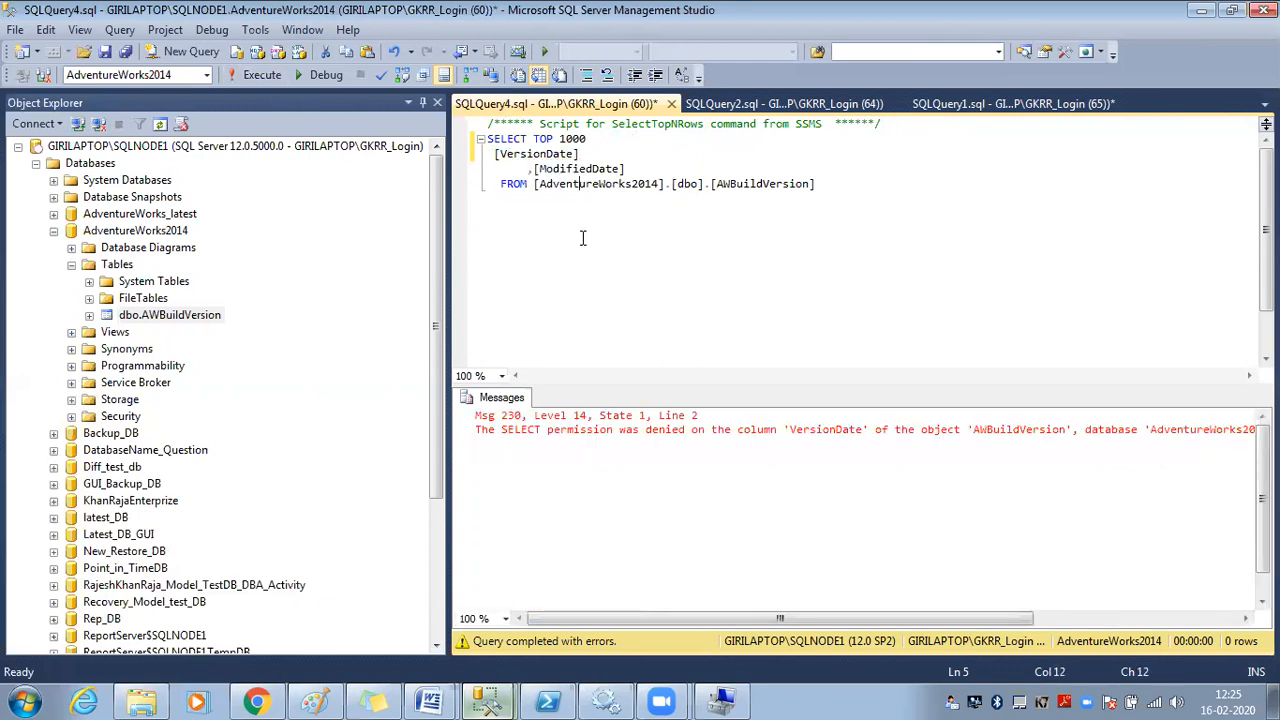
Replace the column list with *, drop TOP 1000, and rerun the query
drag(664, 158, 567, 145)
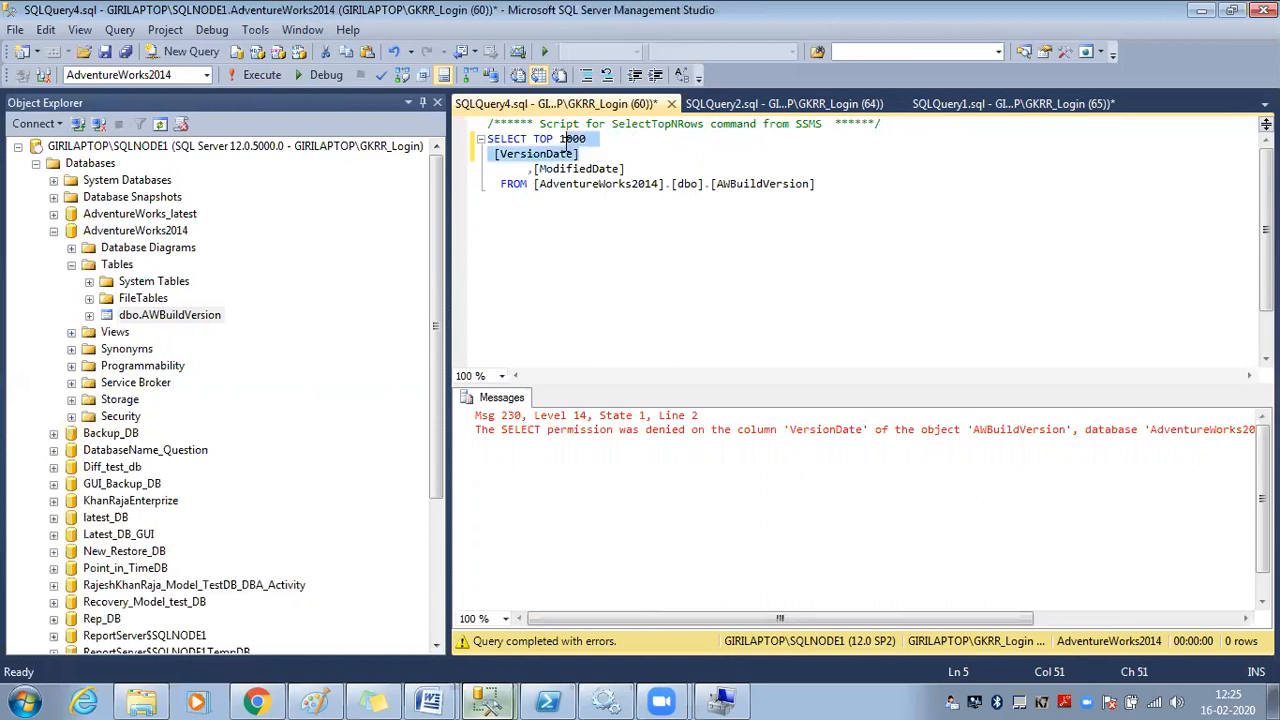
shift+click(638, 165)
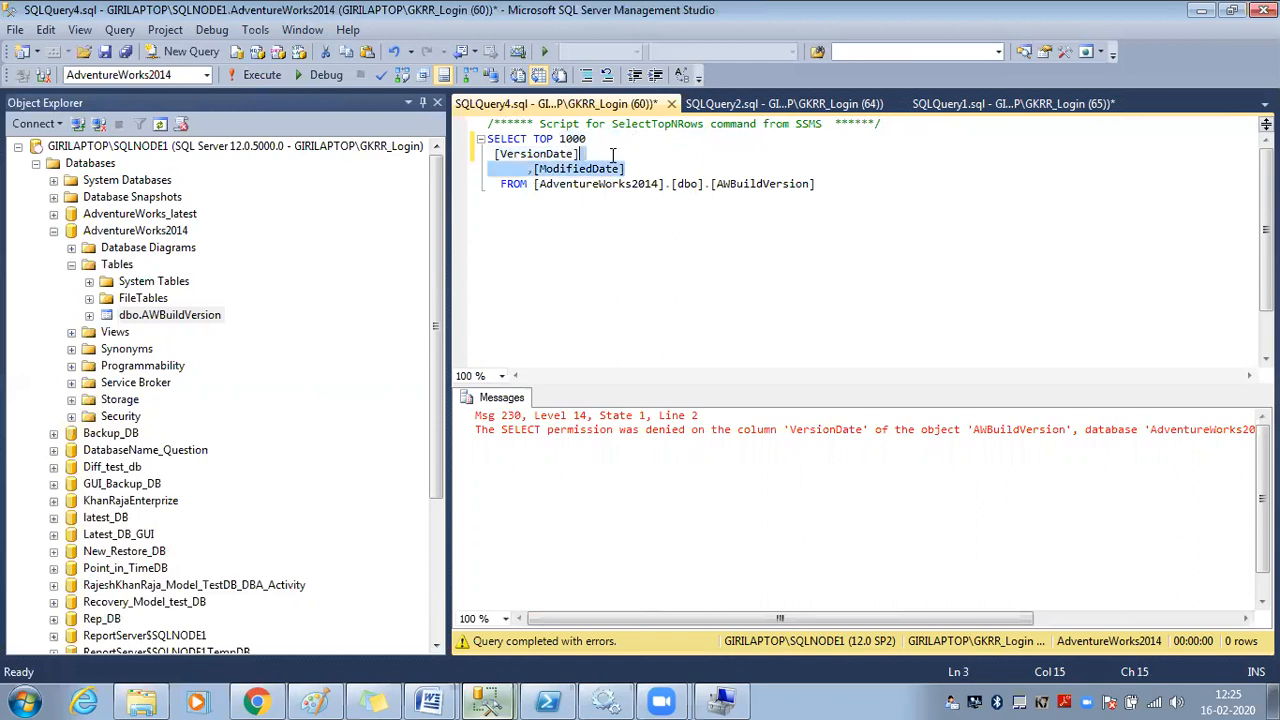
text(*)
double_click(543, 140)
key(Delete)
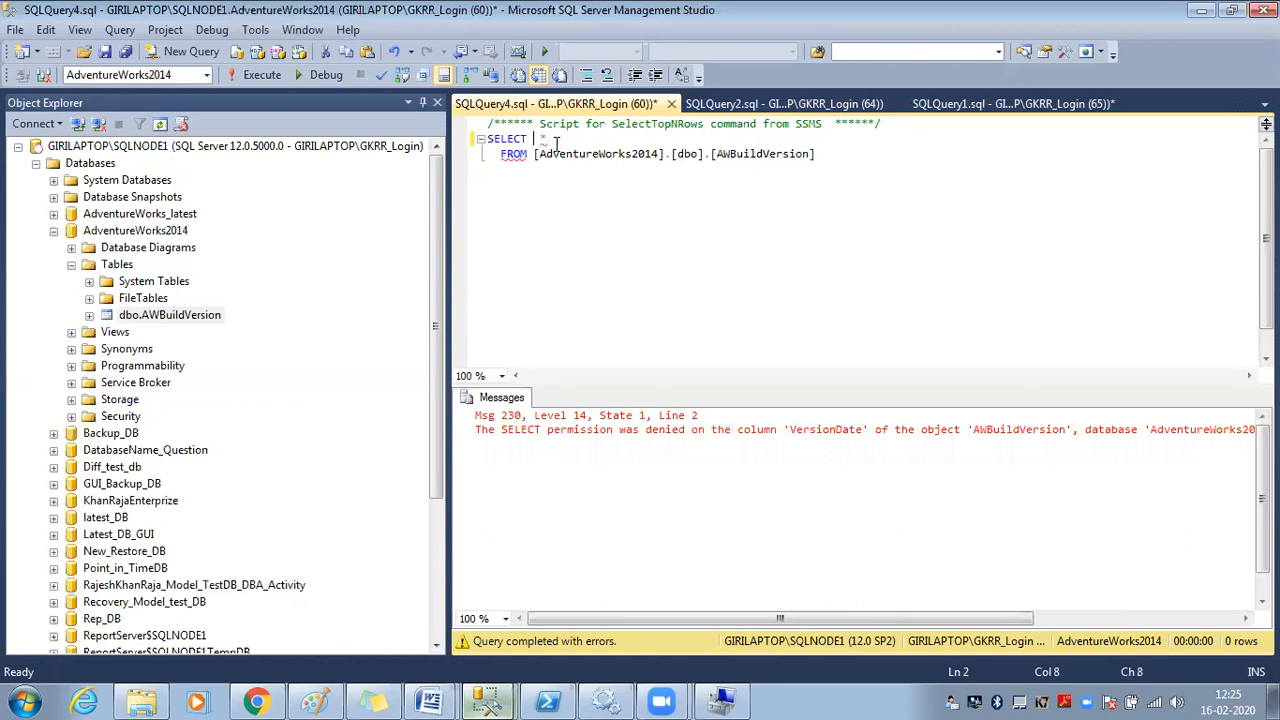
click(278, 77)
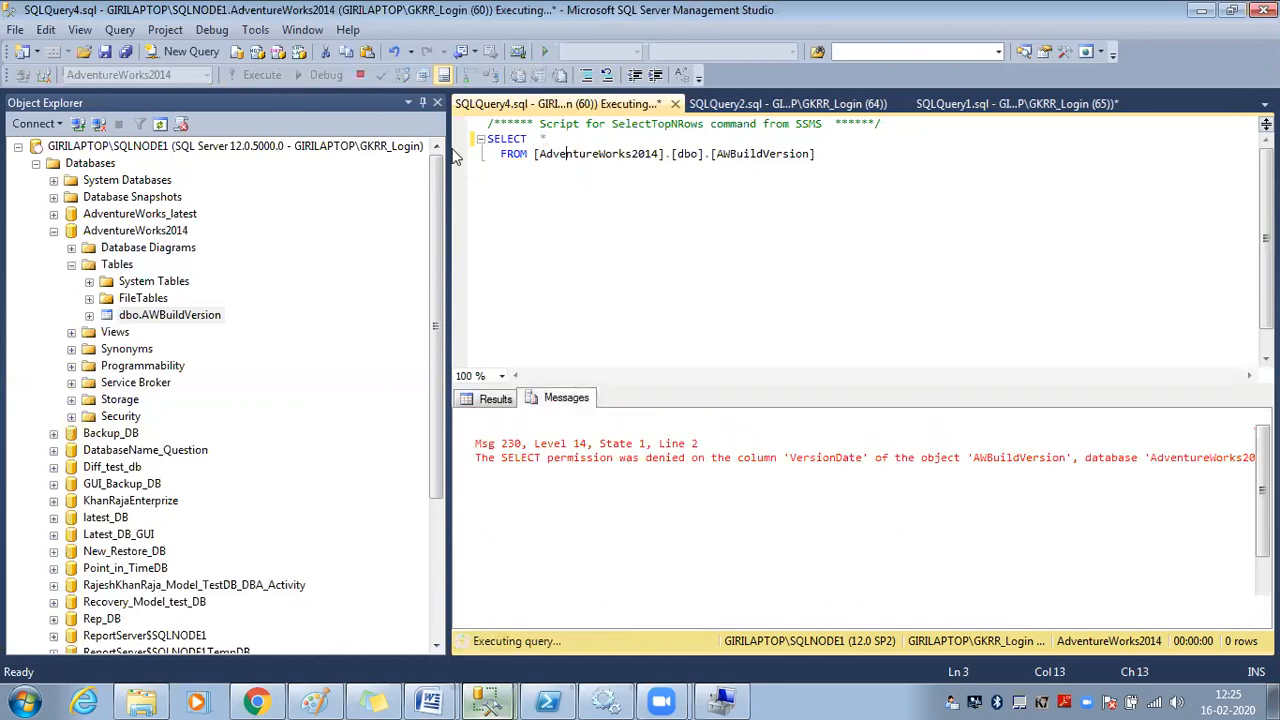
click(688, 320)
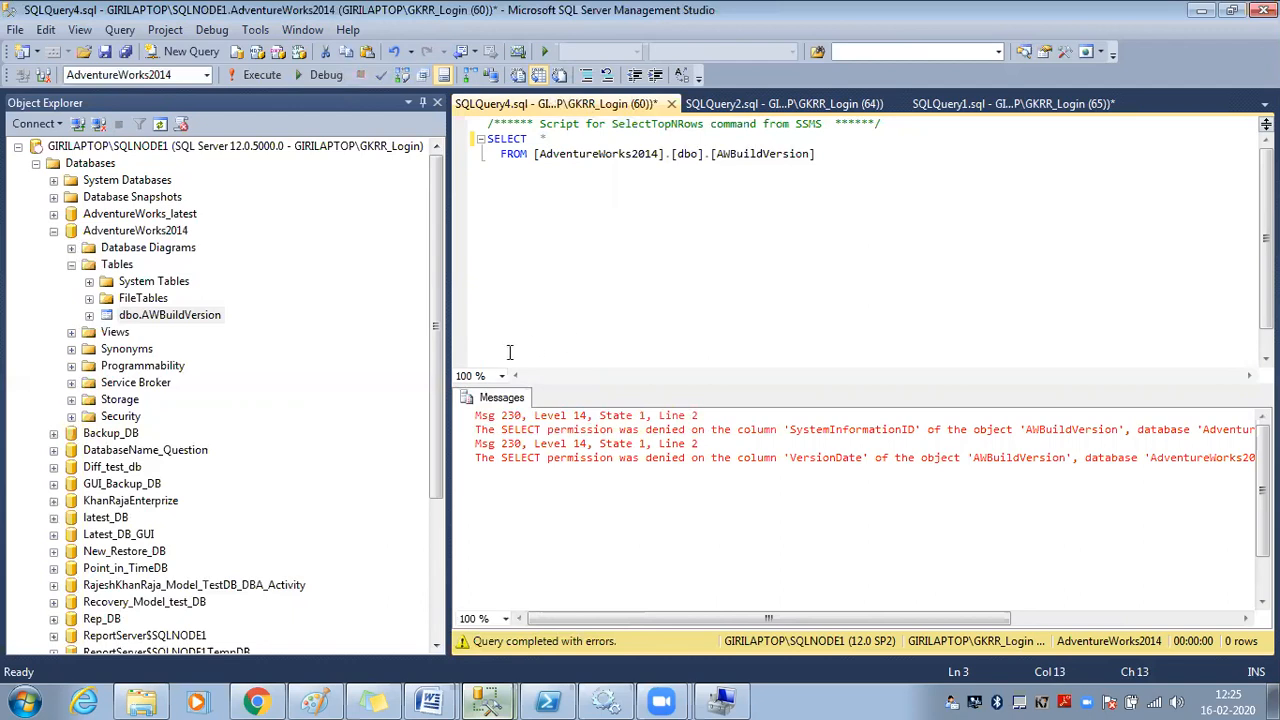
click(89, 315)
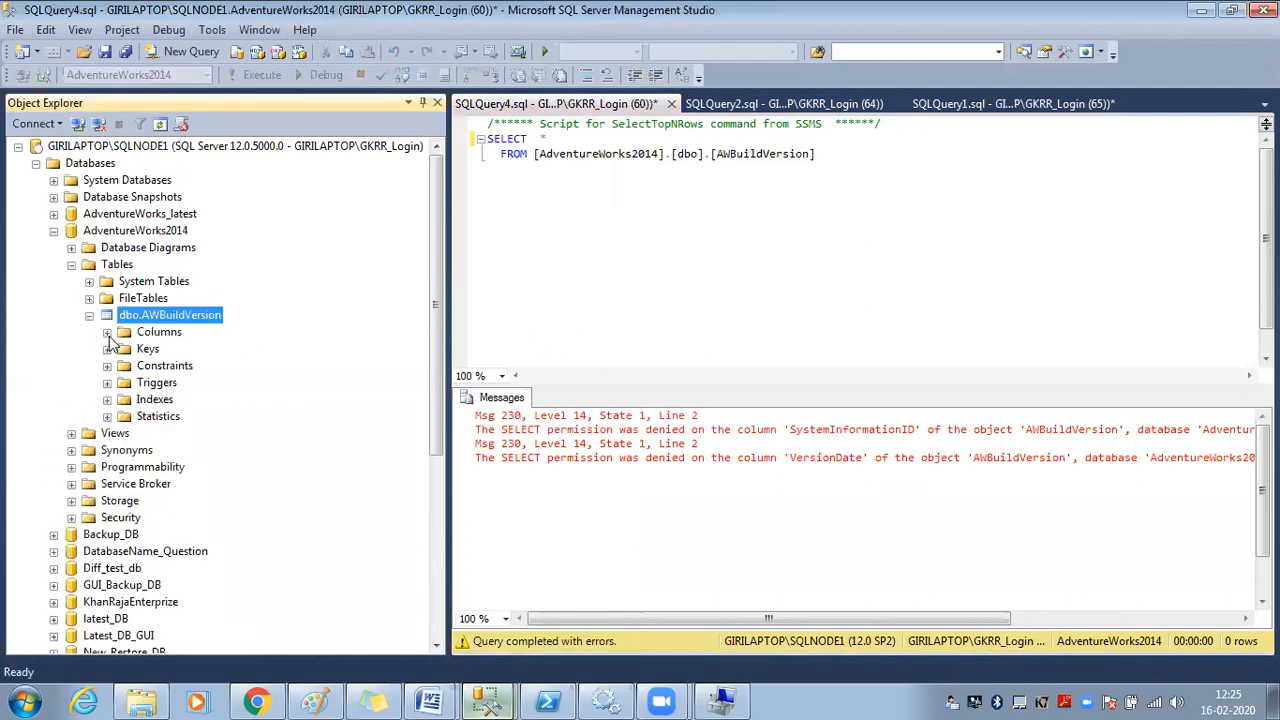
Expand AWBuildVersion's Columns folder to view VersionDate and ModifiedDate
click(107, 332)
click(208, 383)
click(212, 400)
click(212, 384)
In the admin connection, open the restricted database user's Properties
mouse_move(486, 697)
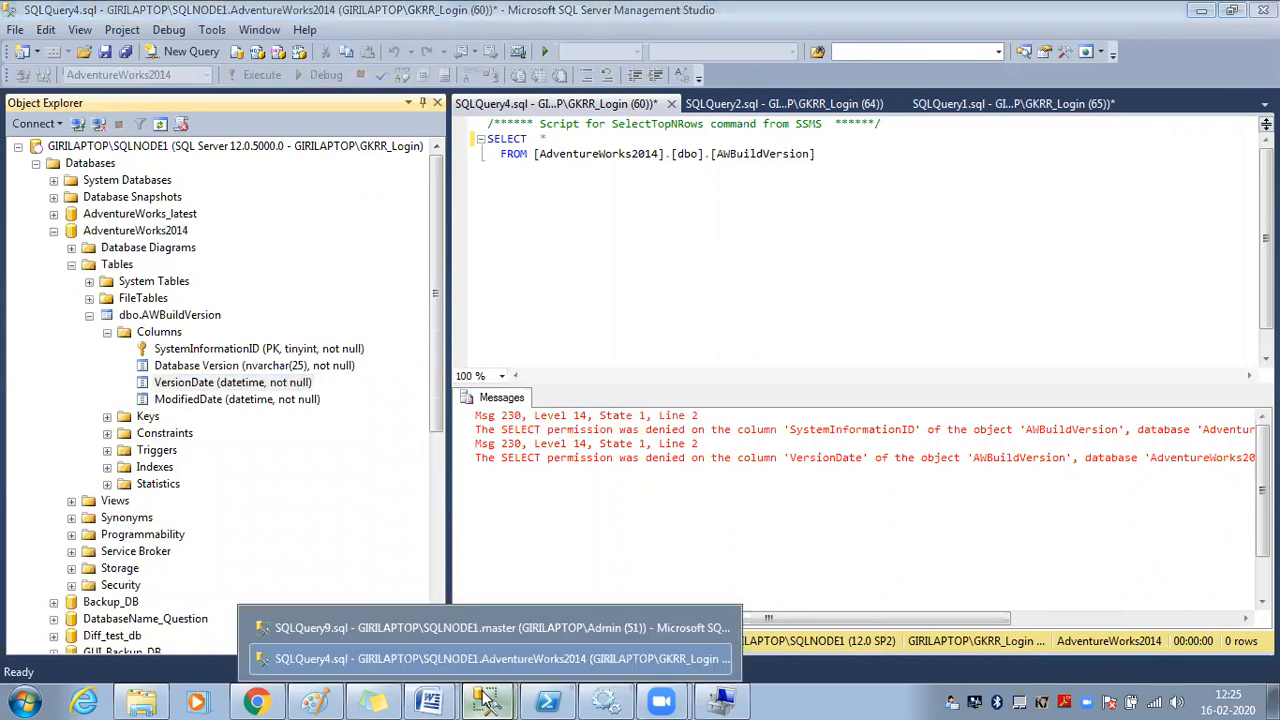
click(463, 630)
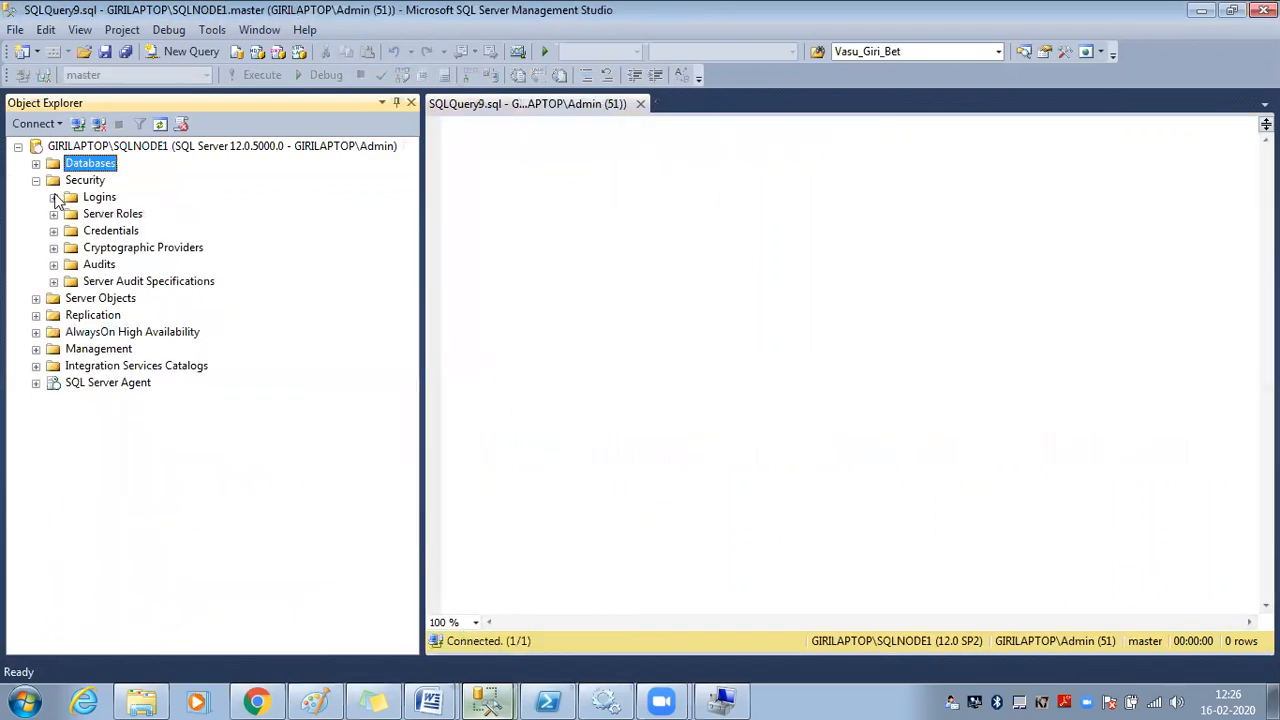
click(35, 163)
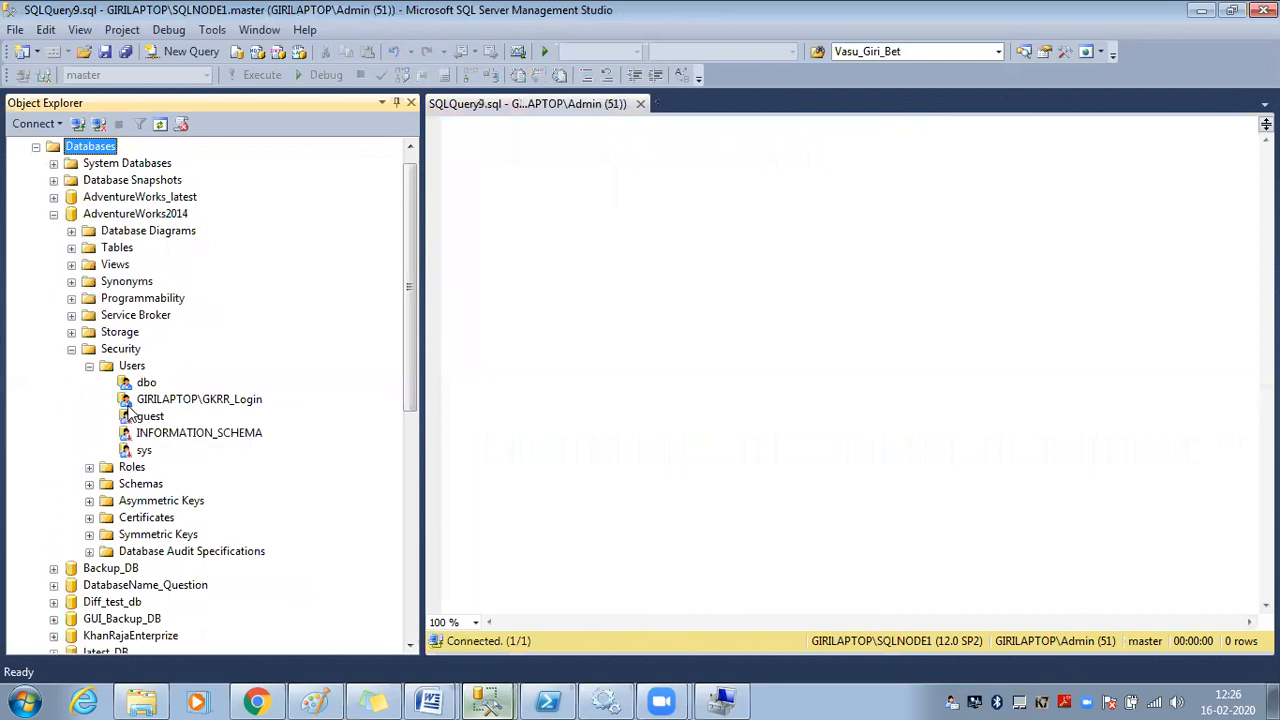
scroll(97, 213, up, 1)
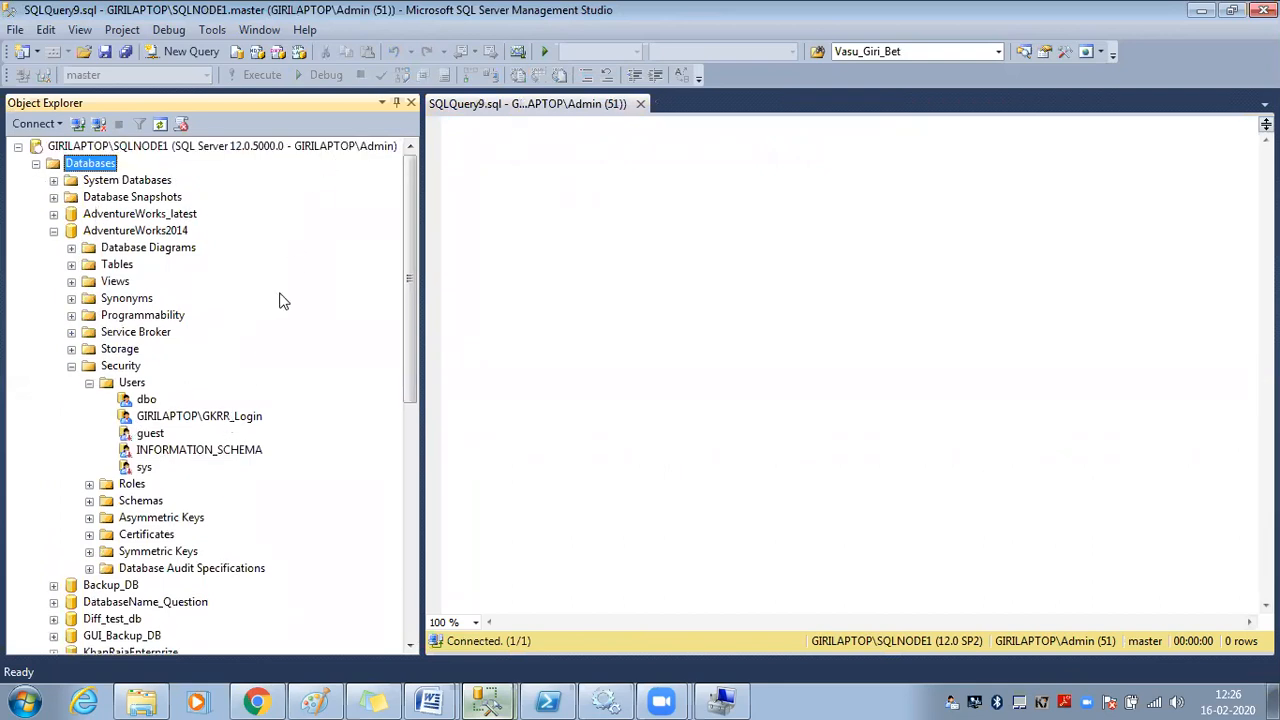
right_click(226, 420)
click(272, 636)
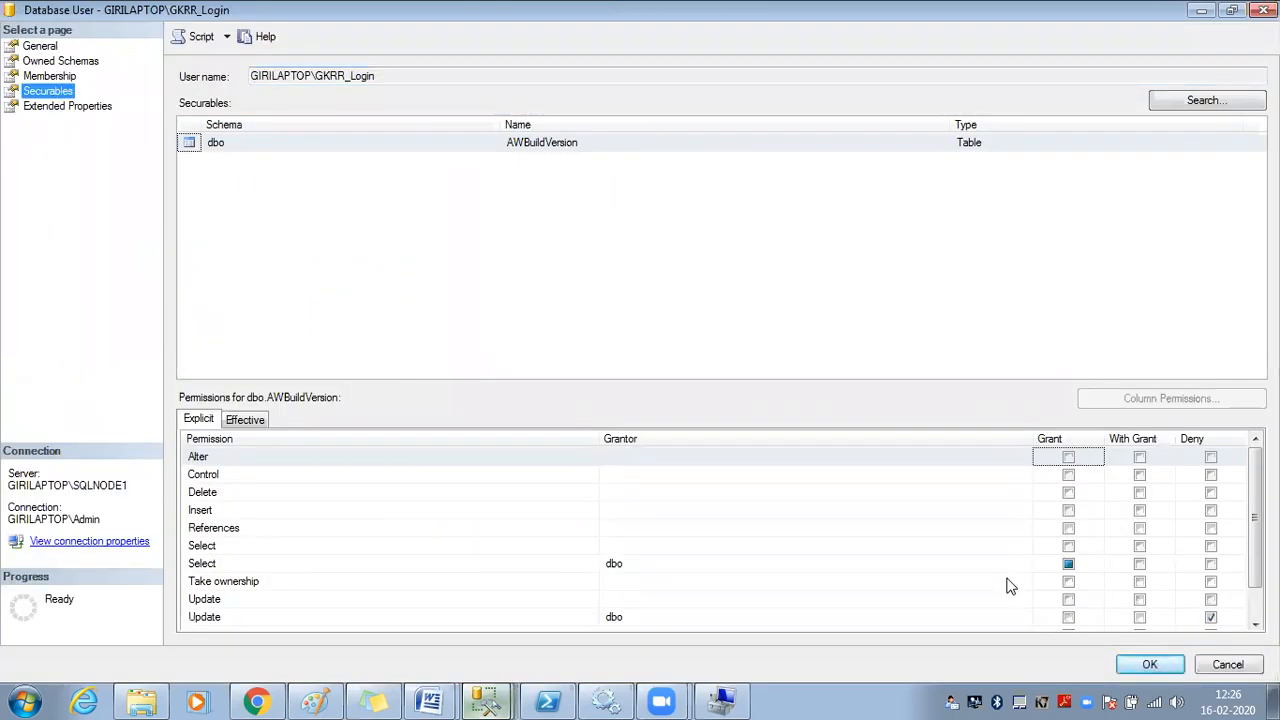
Check Select's column permissions, which cover only Database Version and ModifiedDate, then cancel
click(1028, 564)
click(1140, 398)
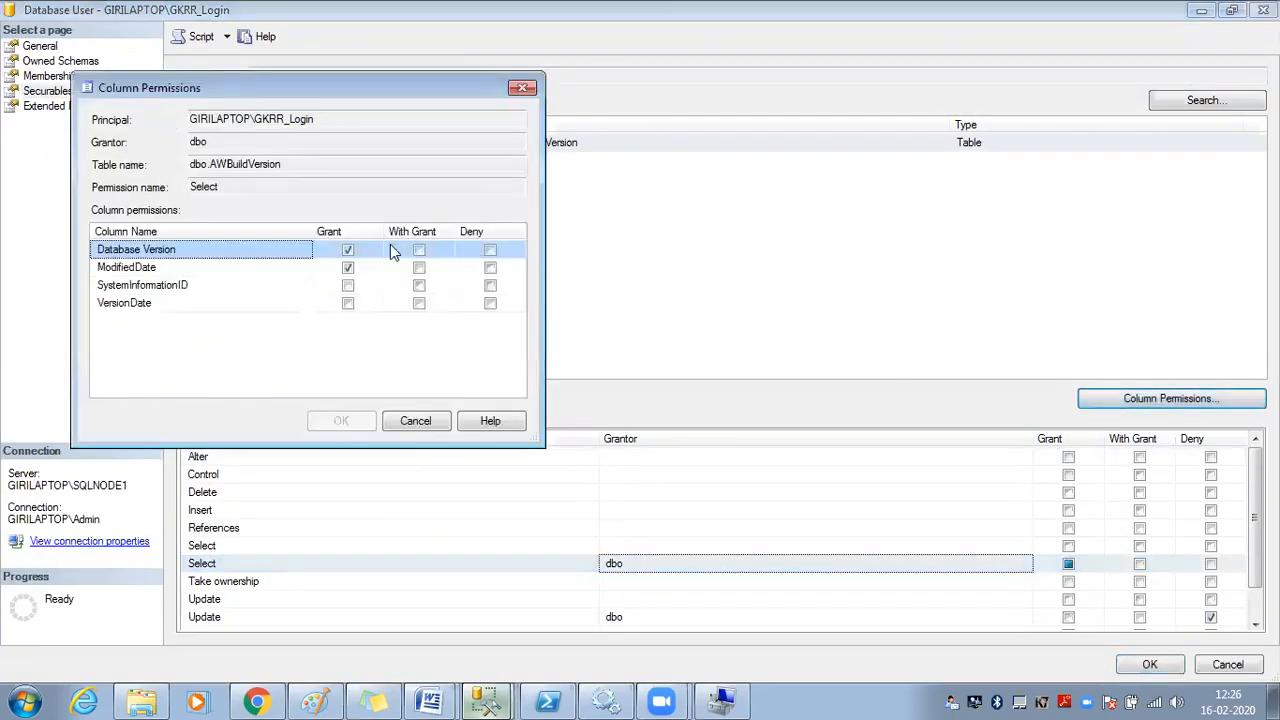
click(163, 266)
click(165, 252)
click(168, 265)
click(173, 251)
click(415, 424)
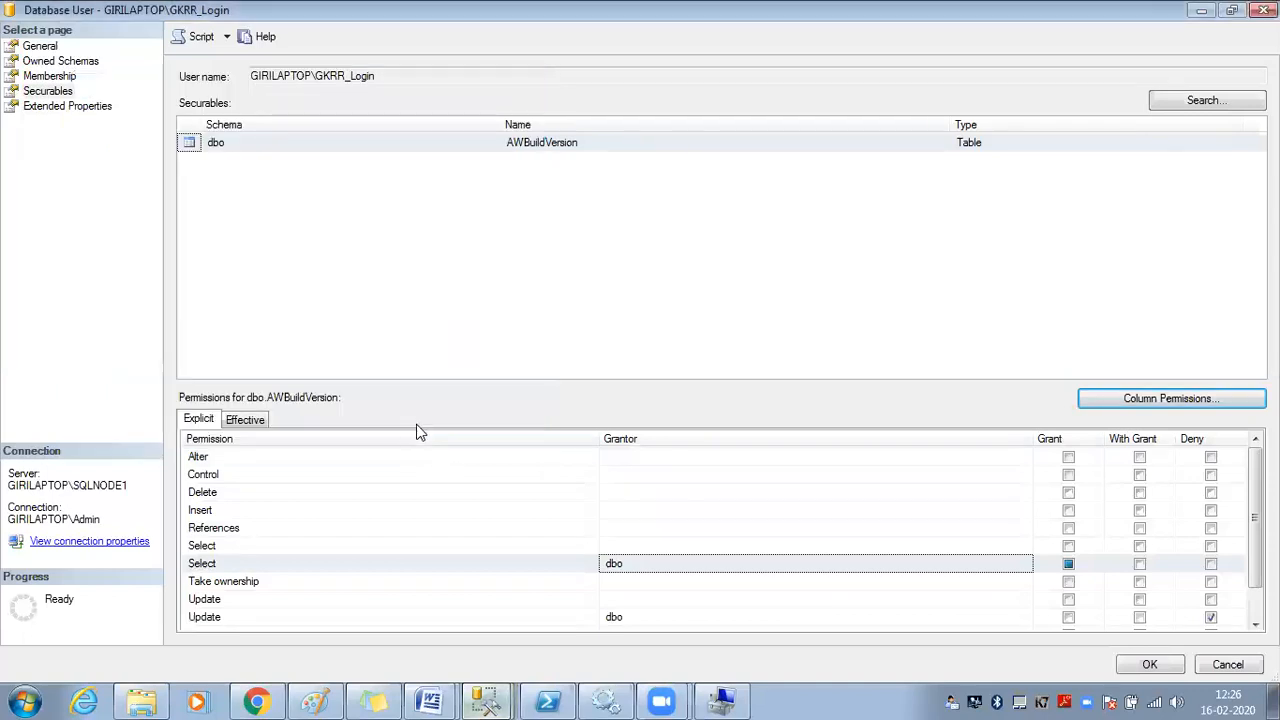
Return to the SQLQuery4 query window
click(488, 700)
click(487, 655)
click(488, 692)
click(484, 636)
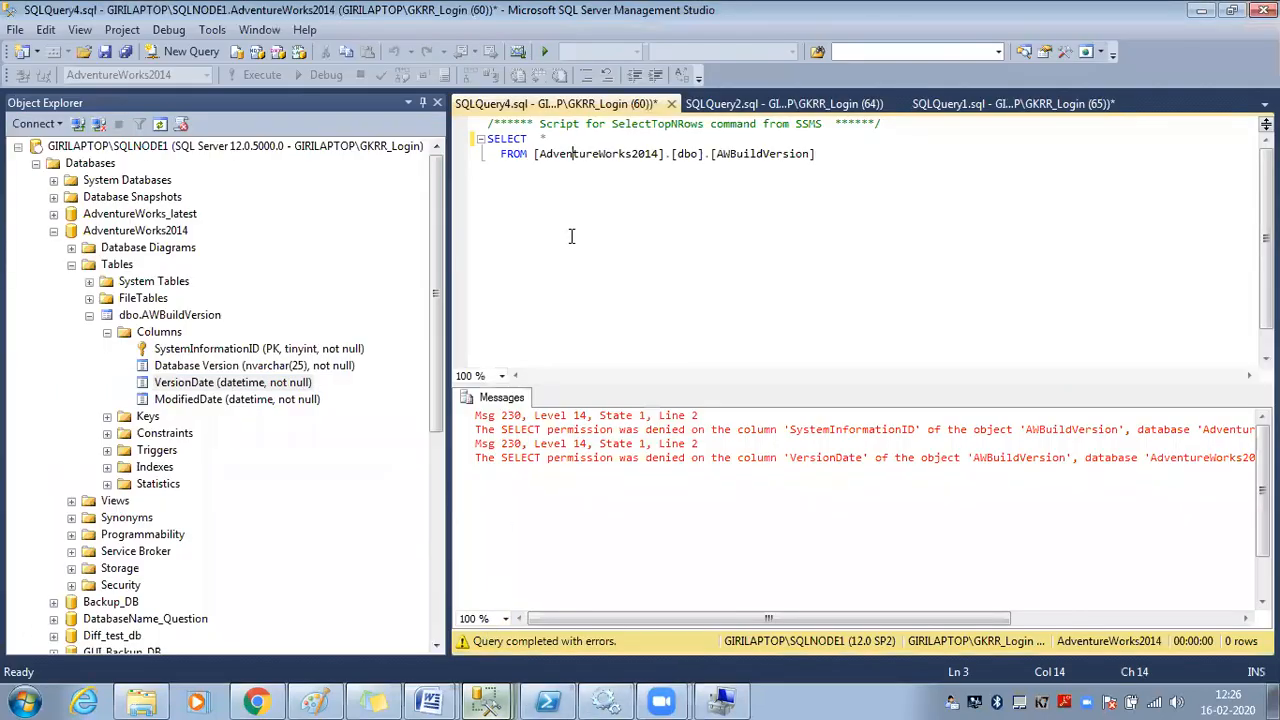
Replace * with the Database Version and VersionDate columns and drop the database prefix
drag(240, 365, 570, 142)
click(548, 142)
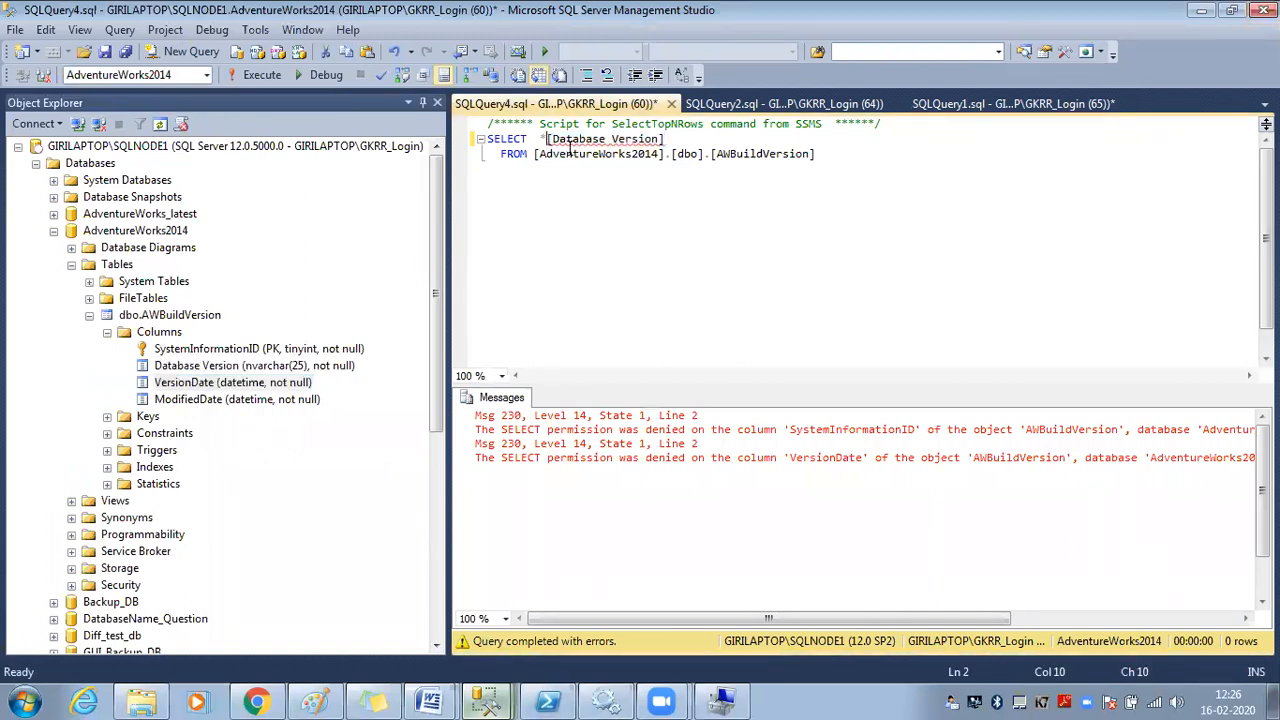
key(BackSpace)
key(Delete)
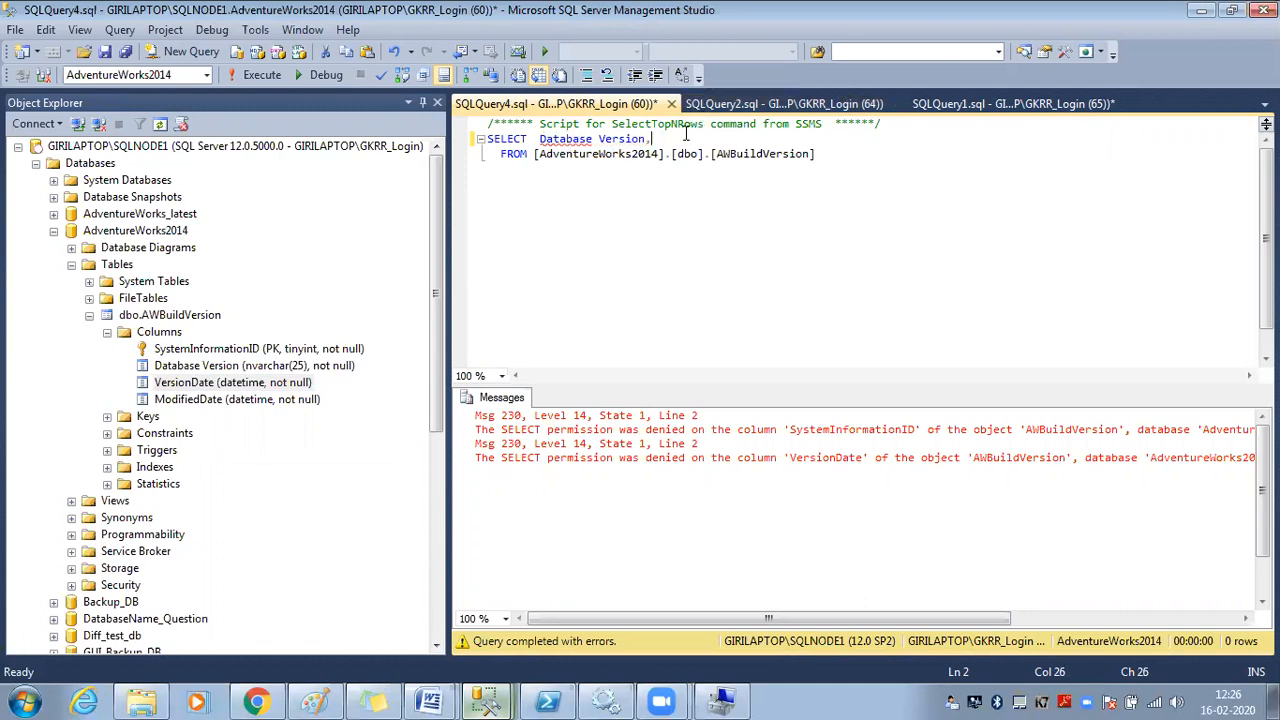
drag(255, 385, 673, 153)
click(667, 156)
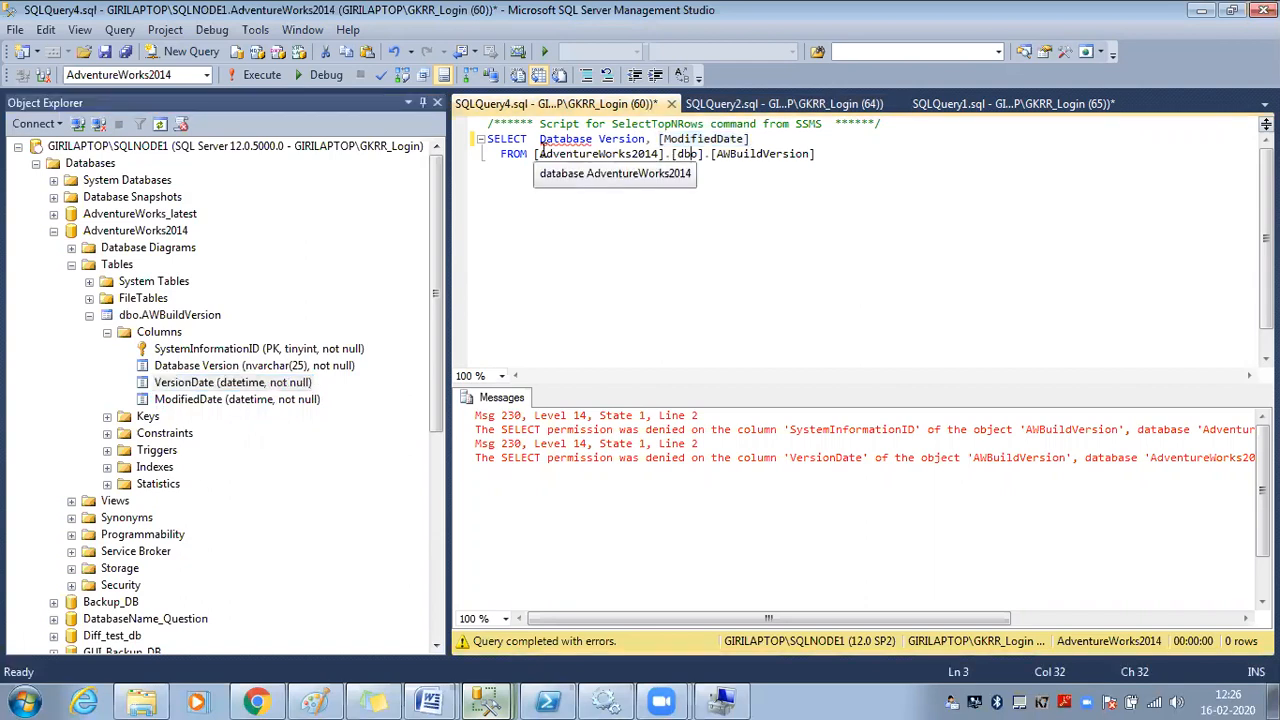
drag(536, 154, 670, 154)
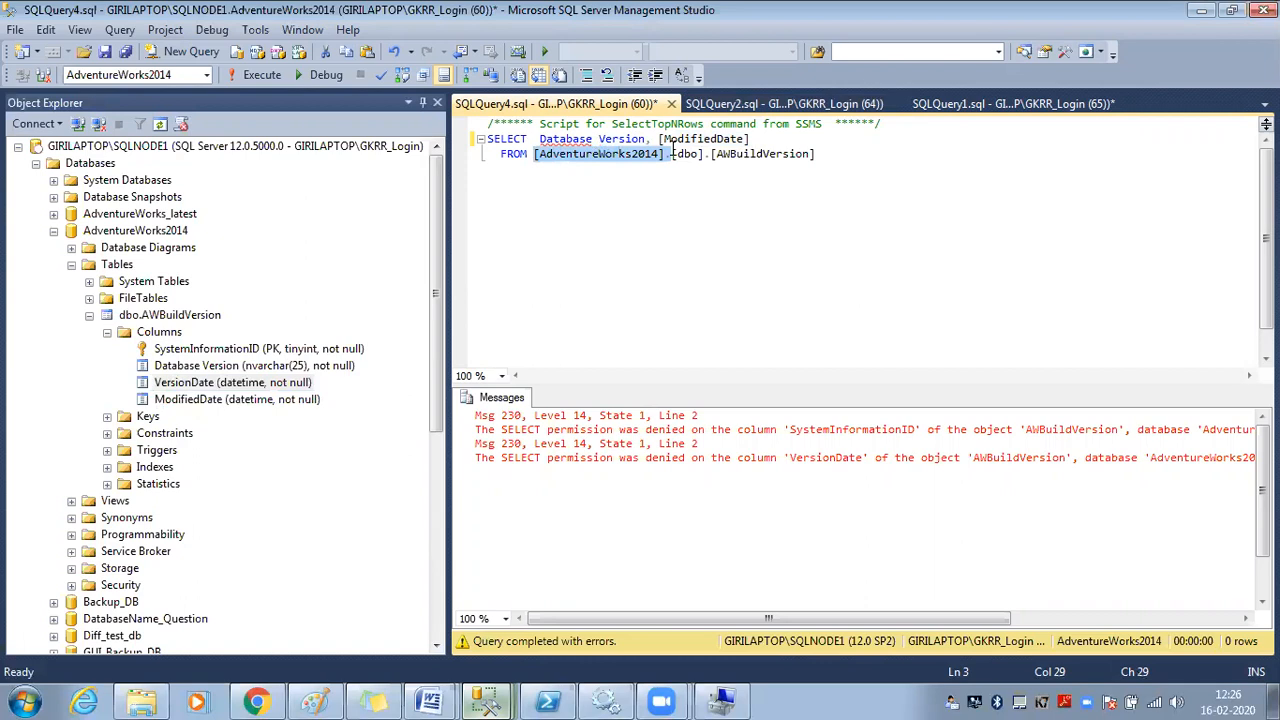
key(Delete)
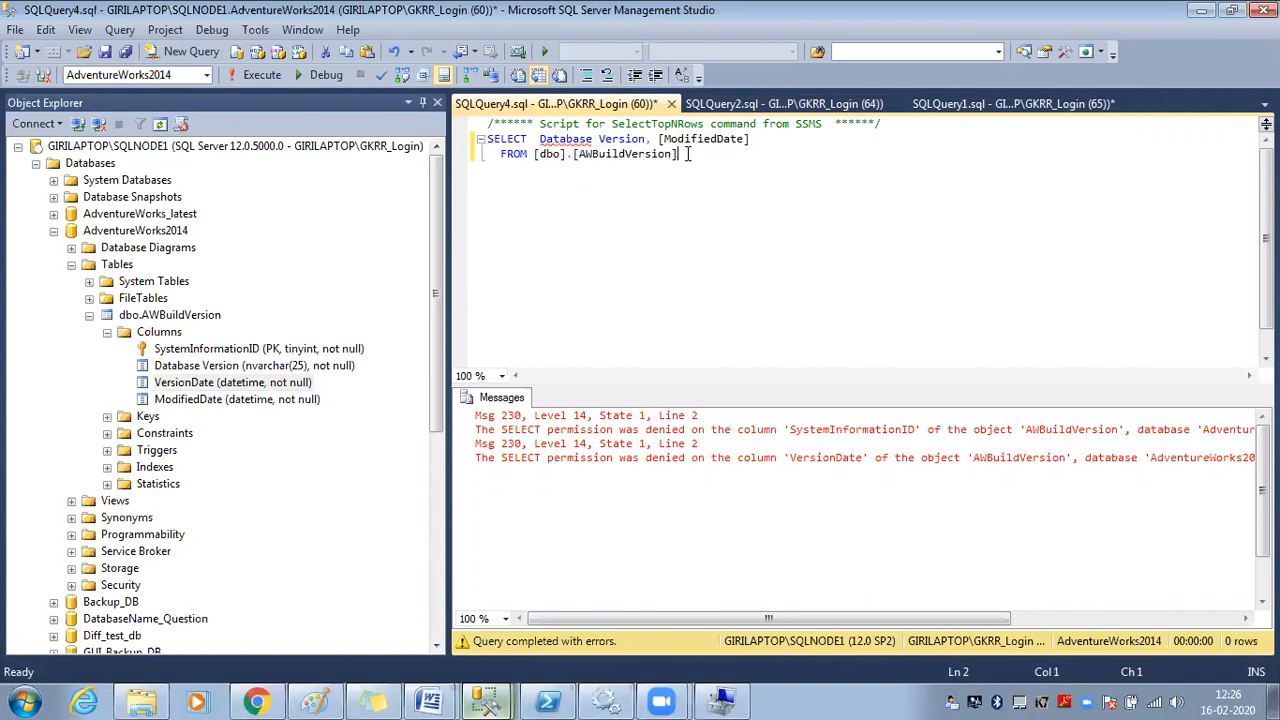
Run the query on Database Version and VersionDate
drag(688, 154, 606, 154)
click(599, 140)
drag(680, 155, 480, 130)
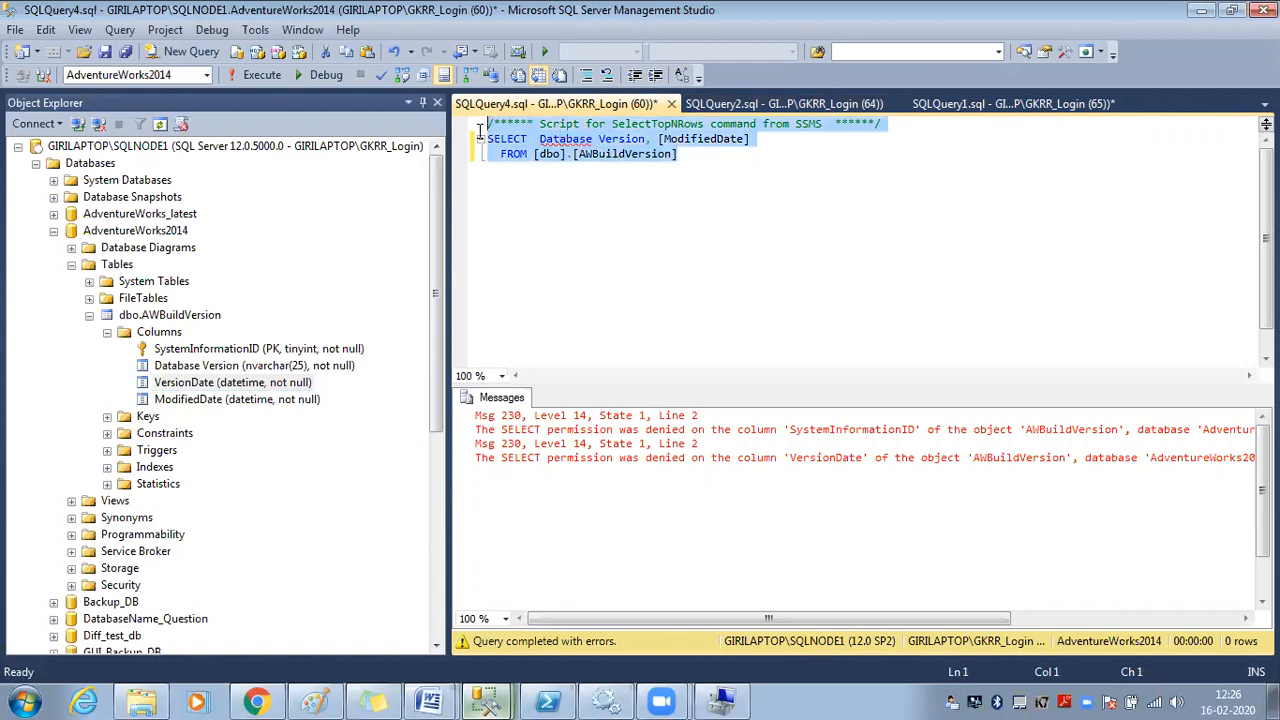
click(281, 77)
click(655, 262)
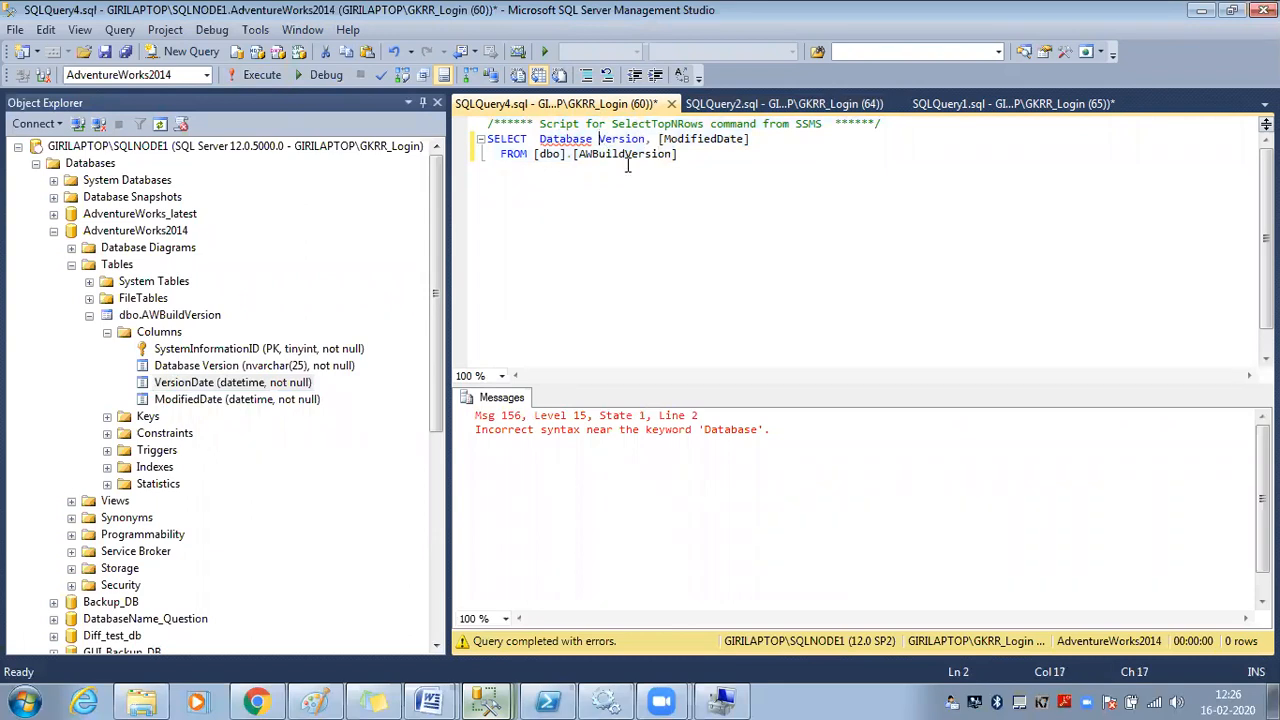
Reduce the select list to ModifiedDate only and run it, returning 2014-07-08
text(_)
key(Escape)
click(620, 154)
drag(660, 139, 539, 139)
key(shift+End)
key(Delete)
text(ModifiedDate)
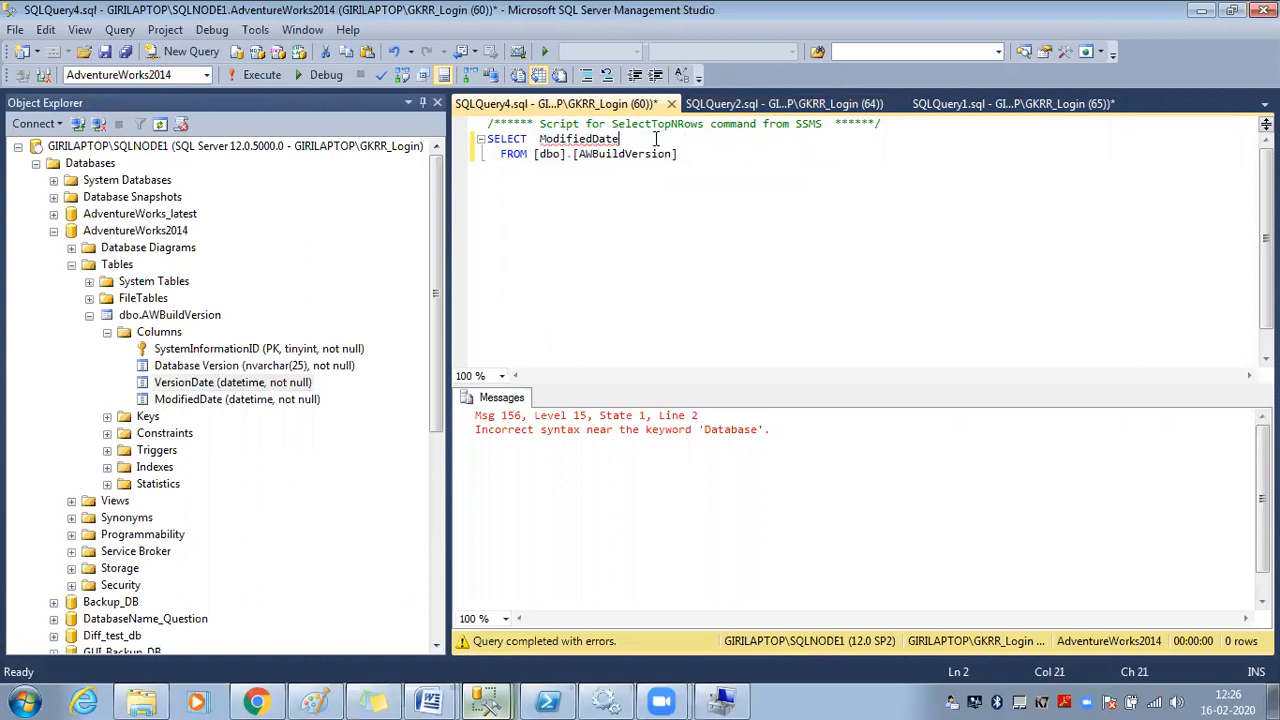
click(562, 154)
click(262, 75)
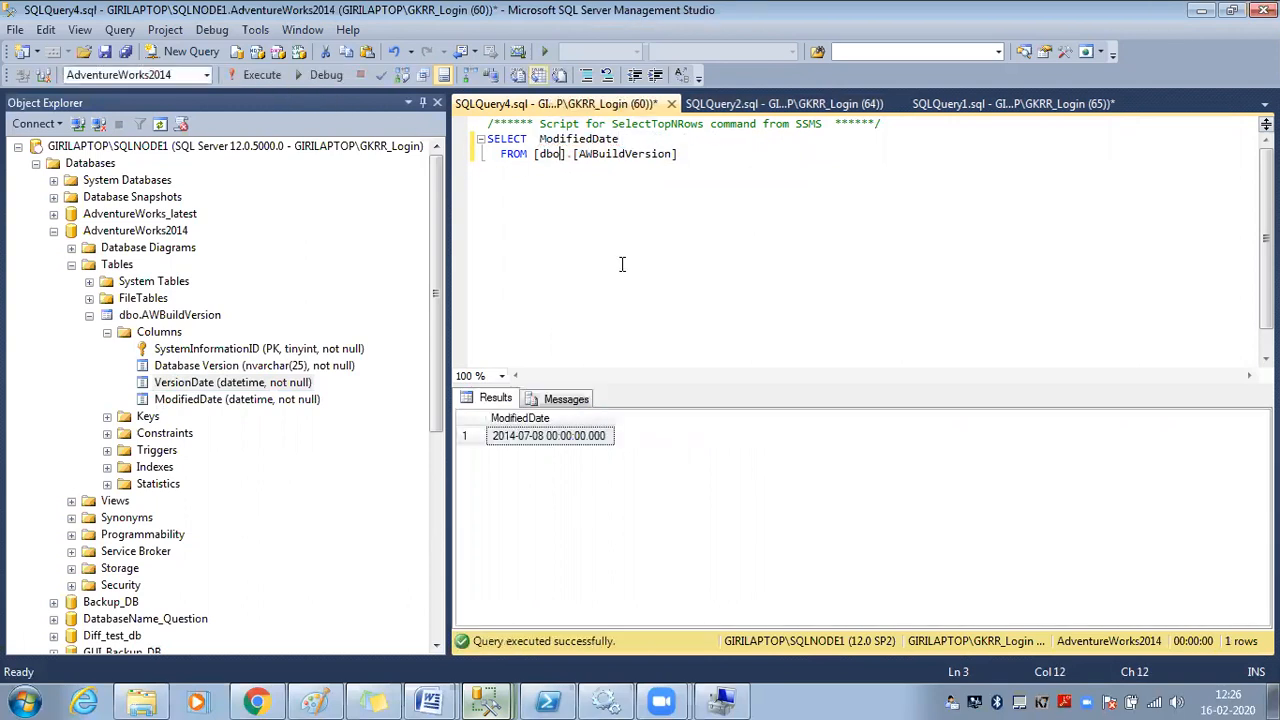
click(568, 438)
Review the ModifiedDate and Database Version entries in the table's column list
click(697, 262)
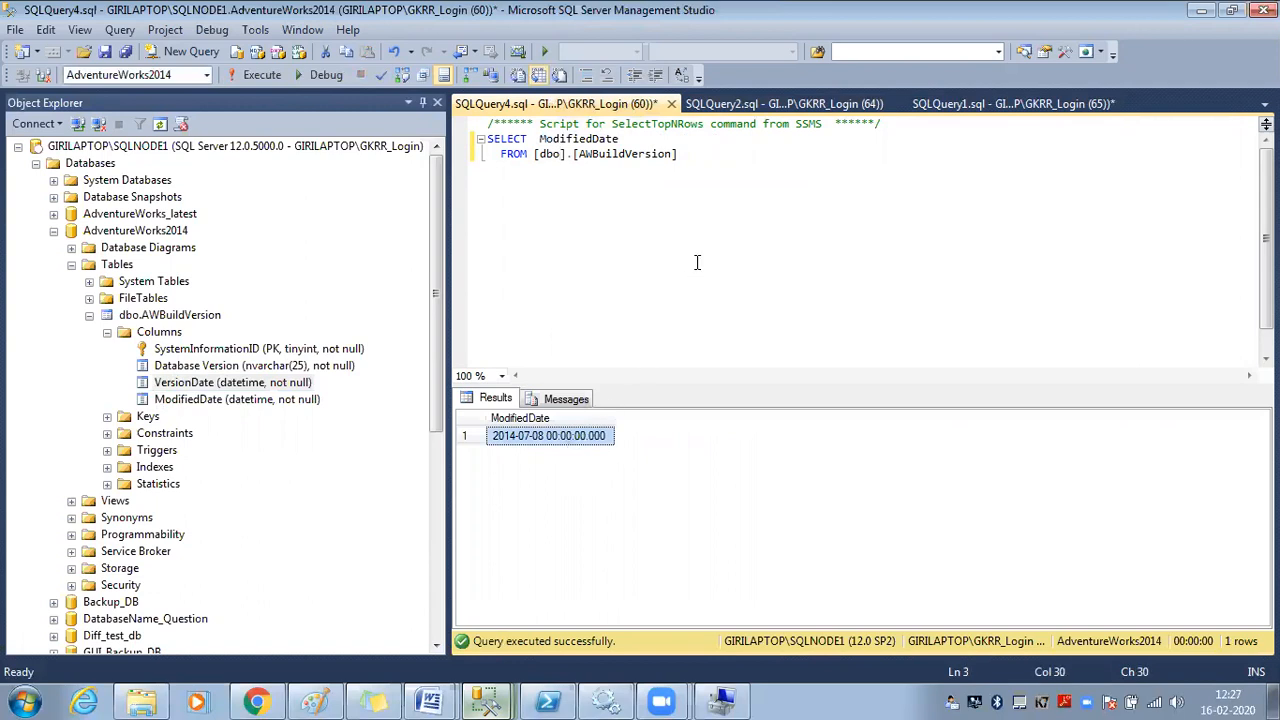
click(257, 400)
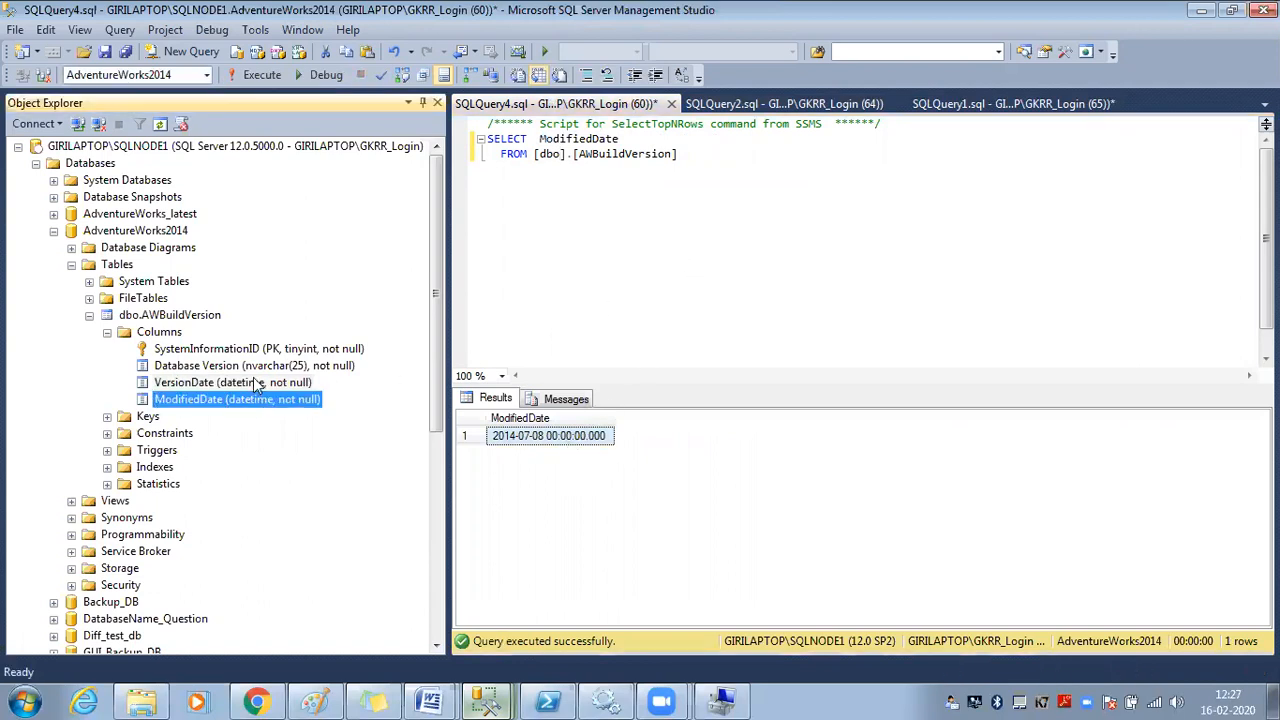
click(257, 370)
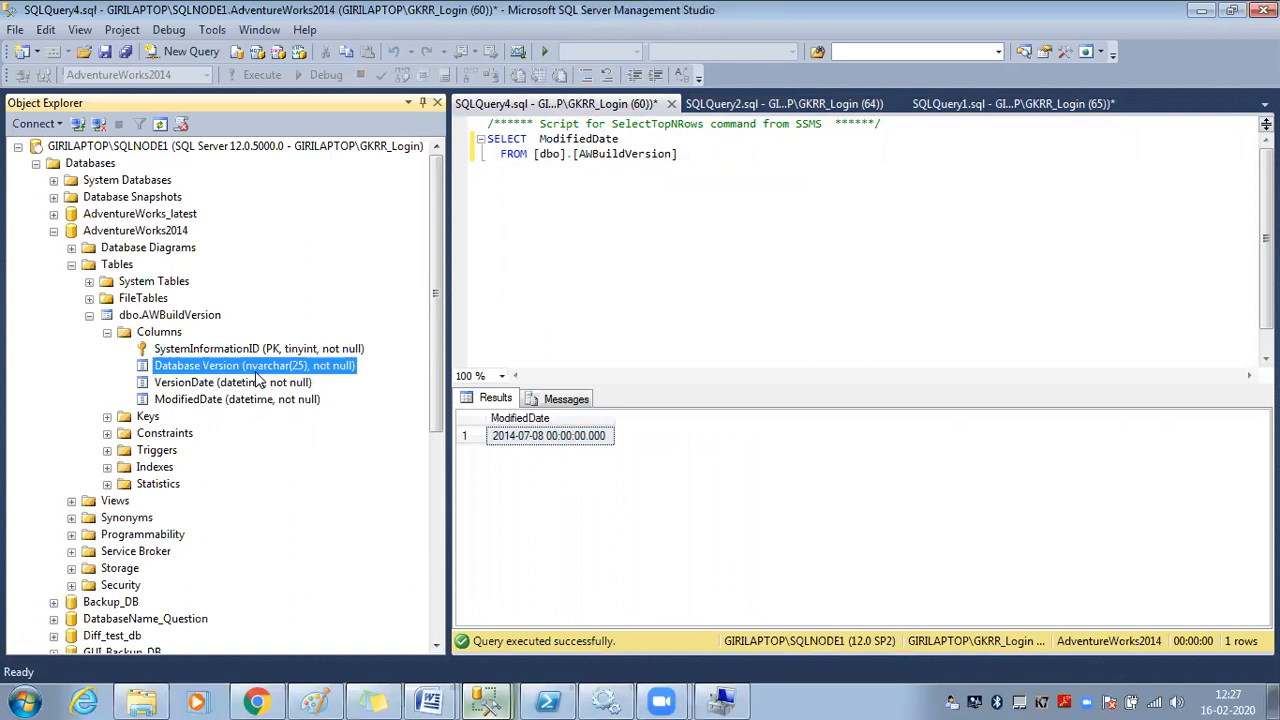
click(486, 700)
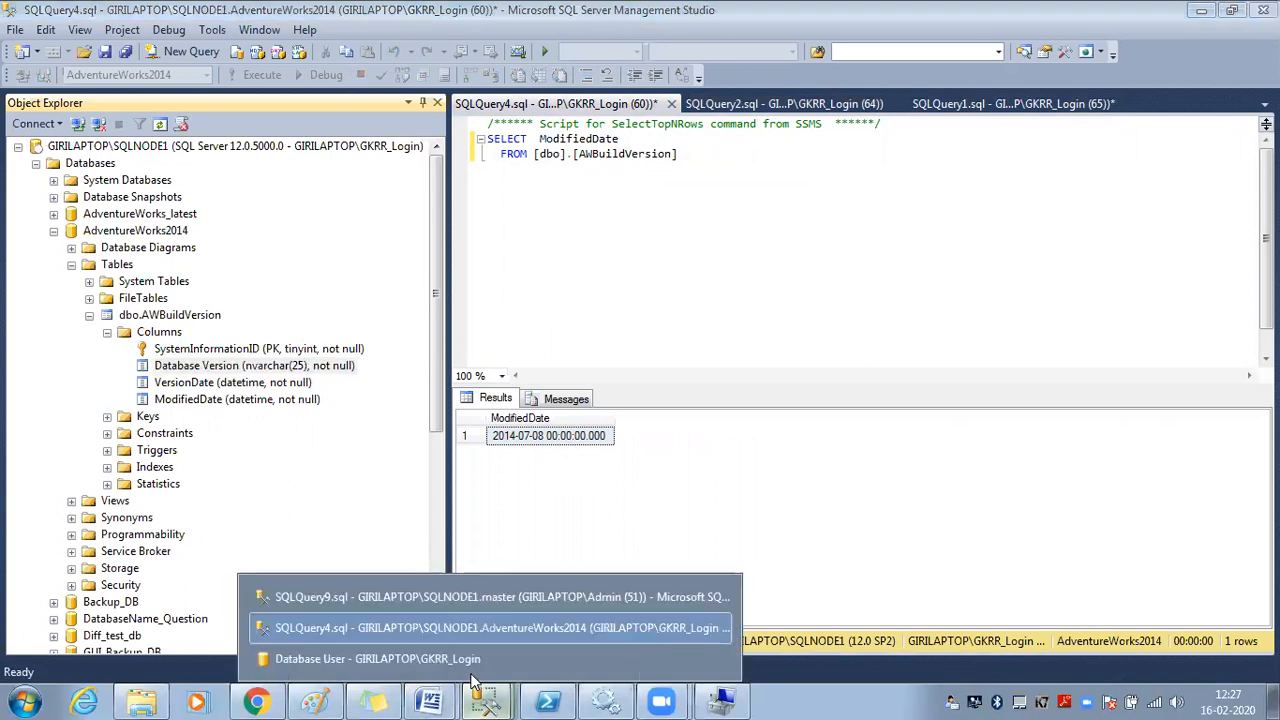
Open GKRR_Login's user Properties and try a specific-objects search for stored procedures, then cancel
click(427, 598)
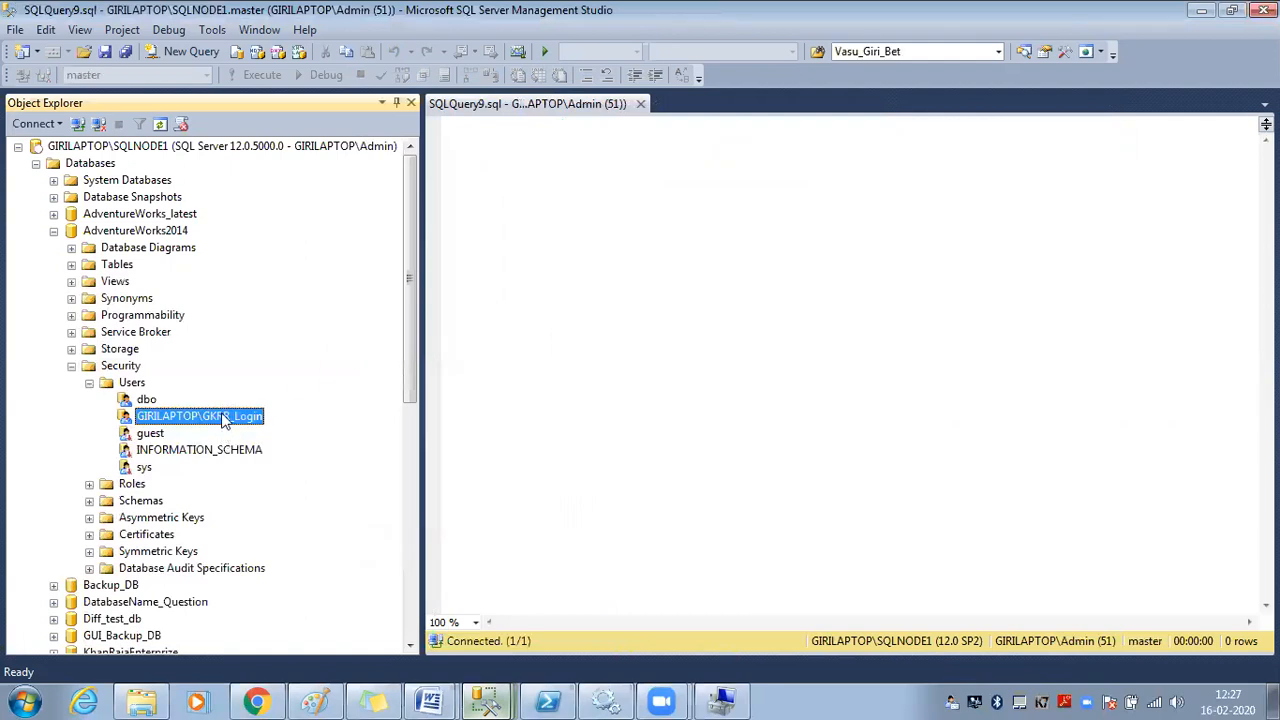
right_click(224, 418)
click(290, 640)
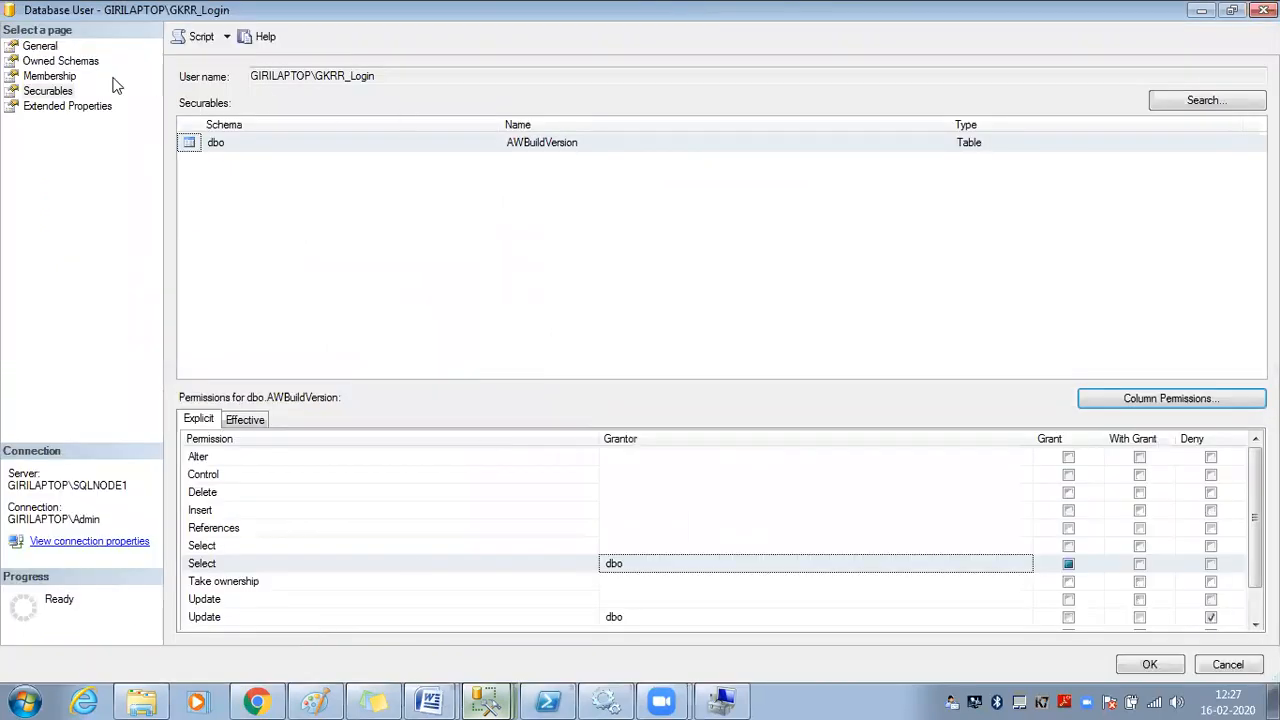
click(1203, 101)
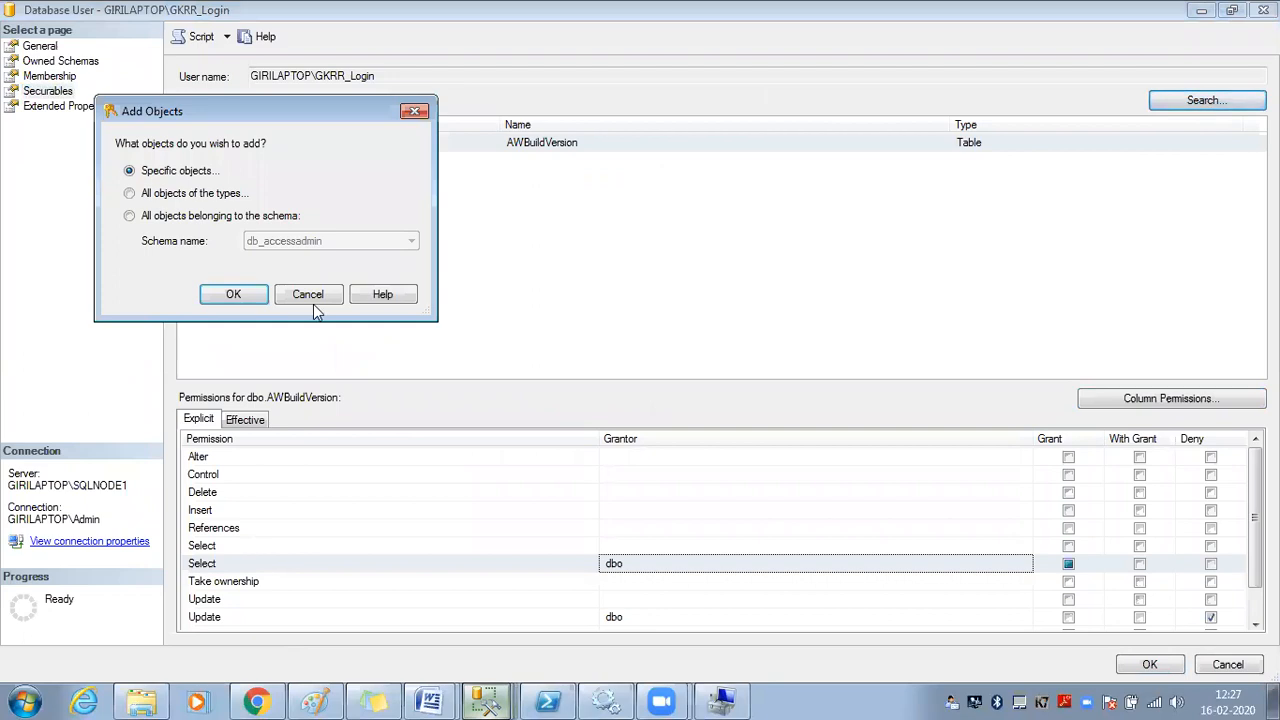
click(240, 296)
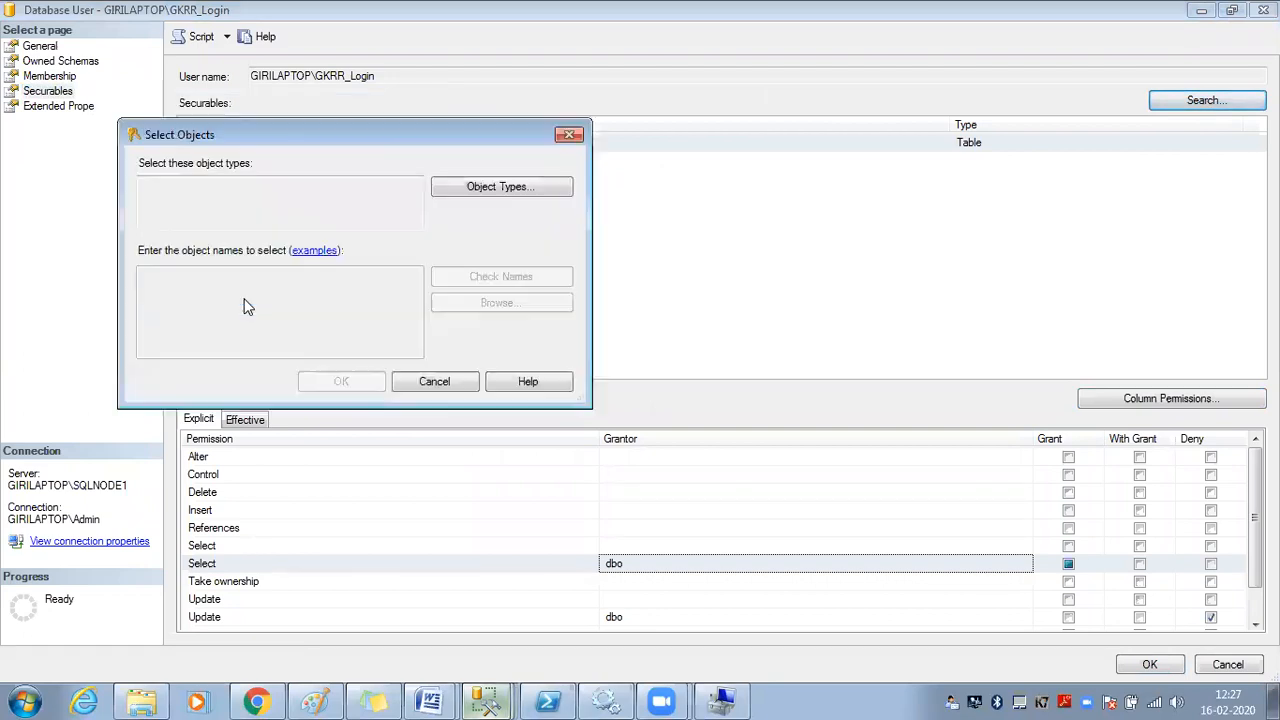
click(500, 187)
click(173, 244)
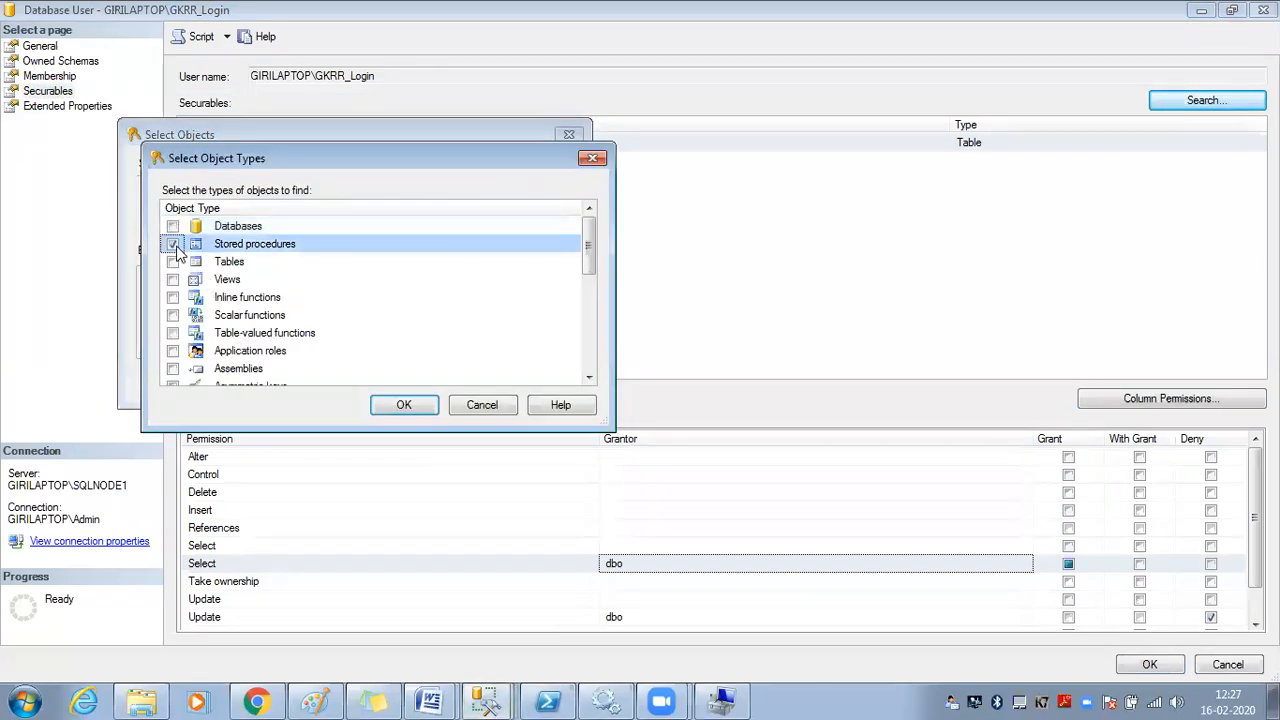
click(403, 405)
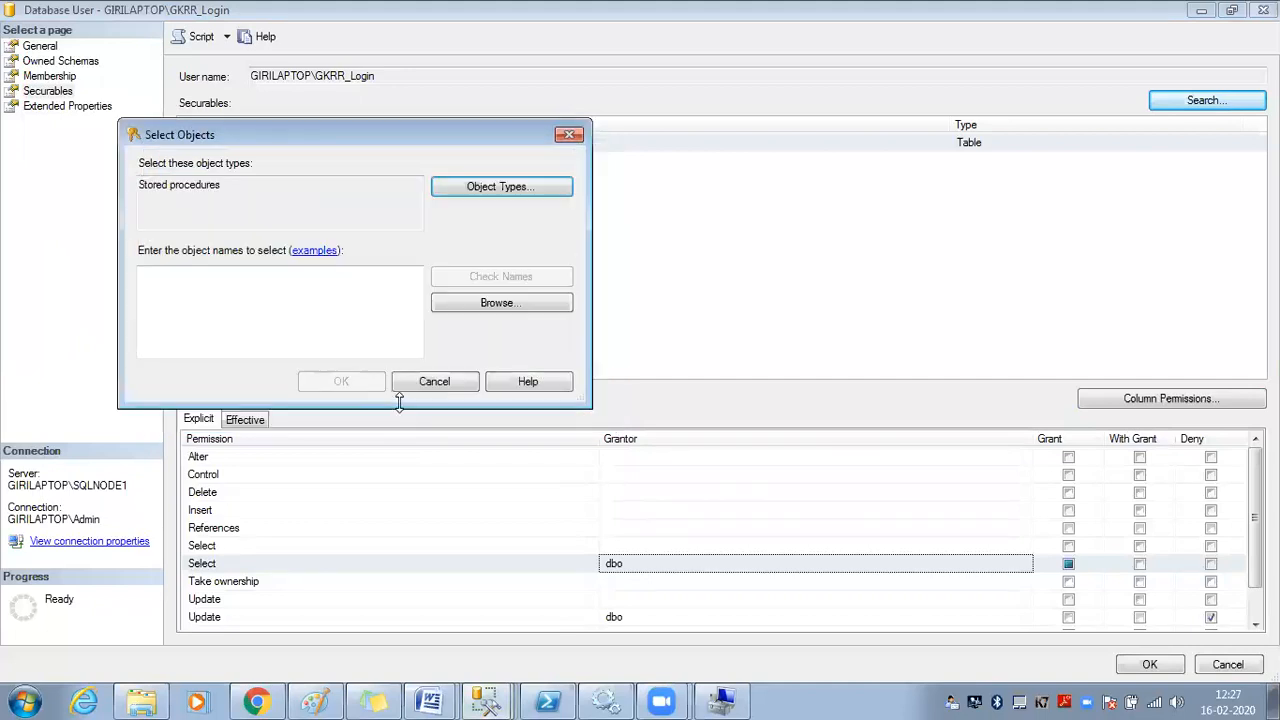
click(424, 385)
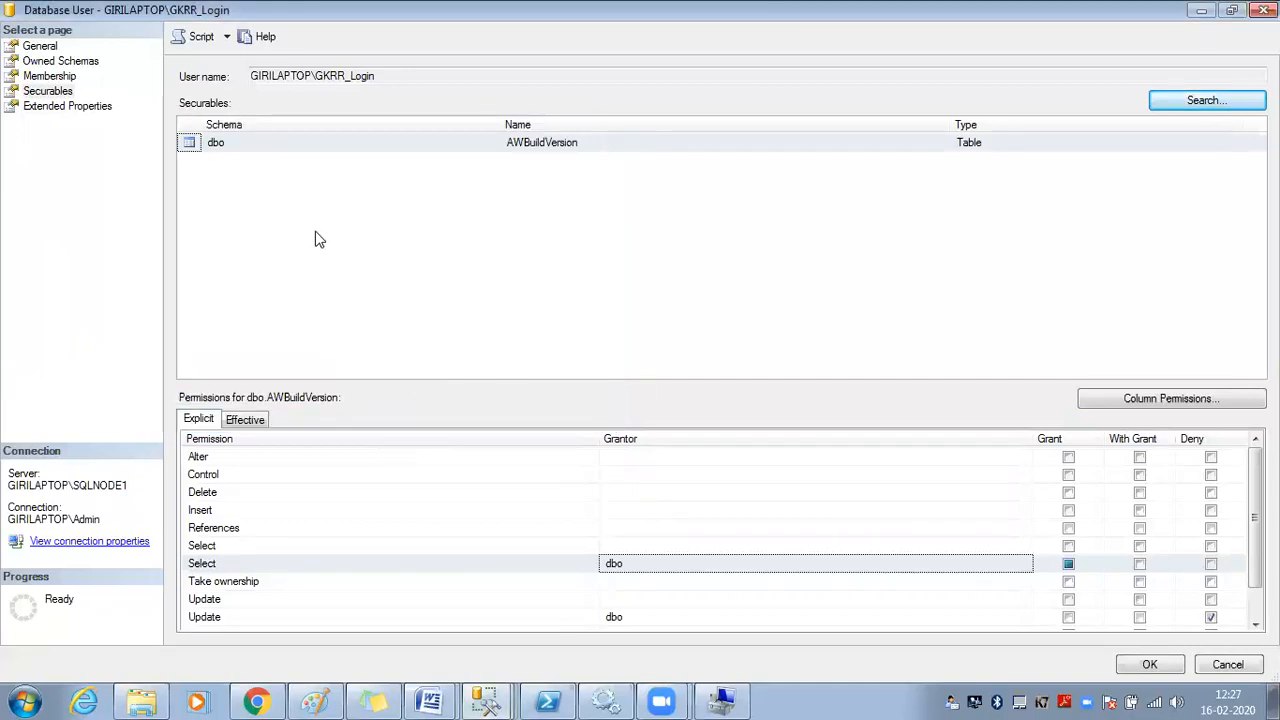
Add all objects of type Stored procedures to the user's securables
click(64, 83)
click(57, 91)
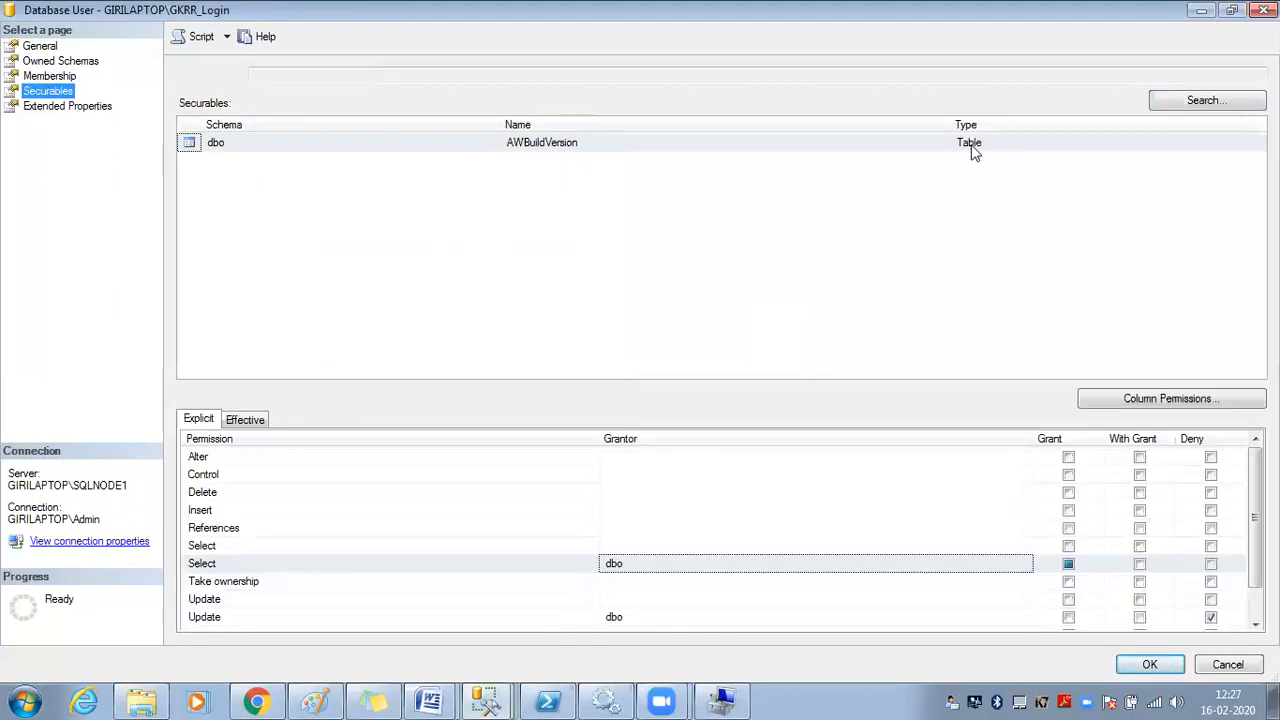
click(1207, 100)
click(200, 260)
click(300, 363)
key(Down)
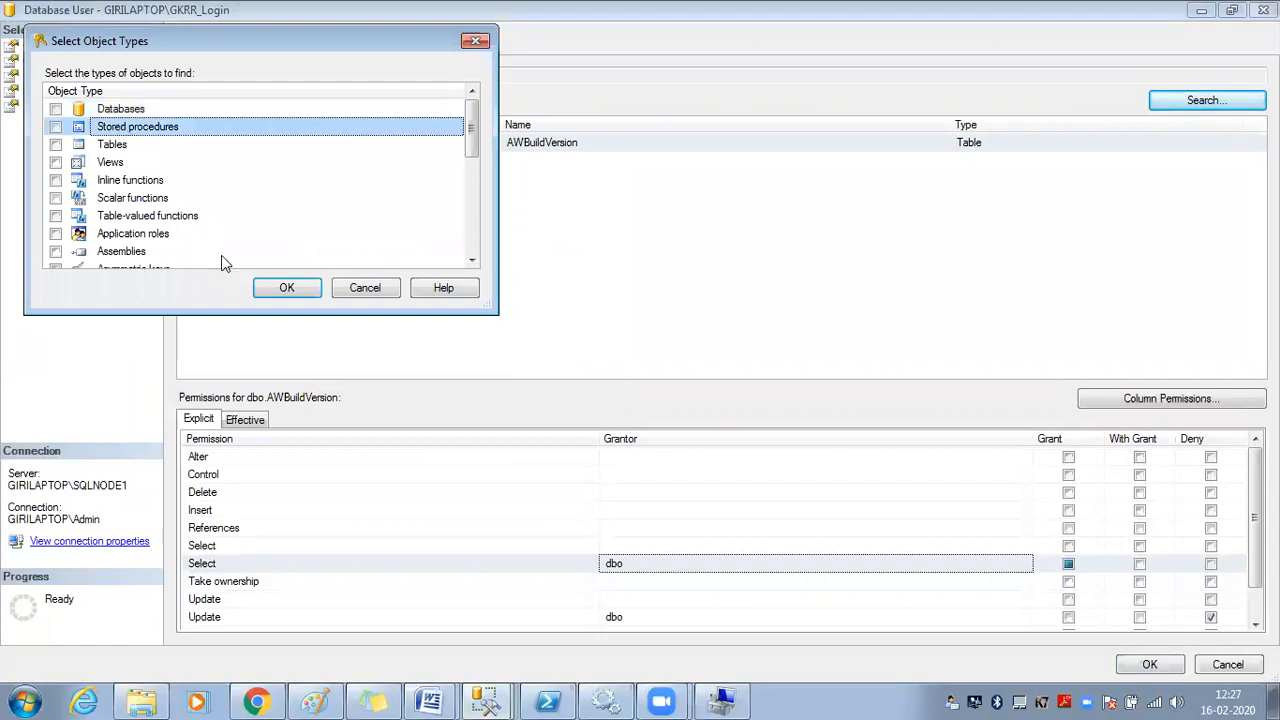
click(56, 126)
click(284, 292)
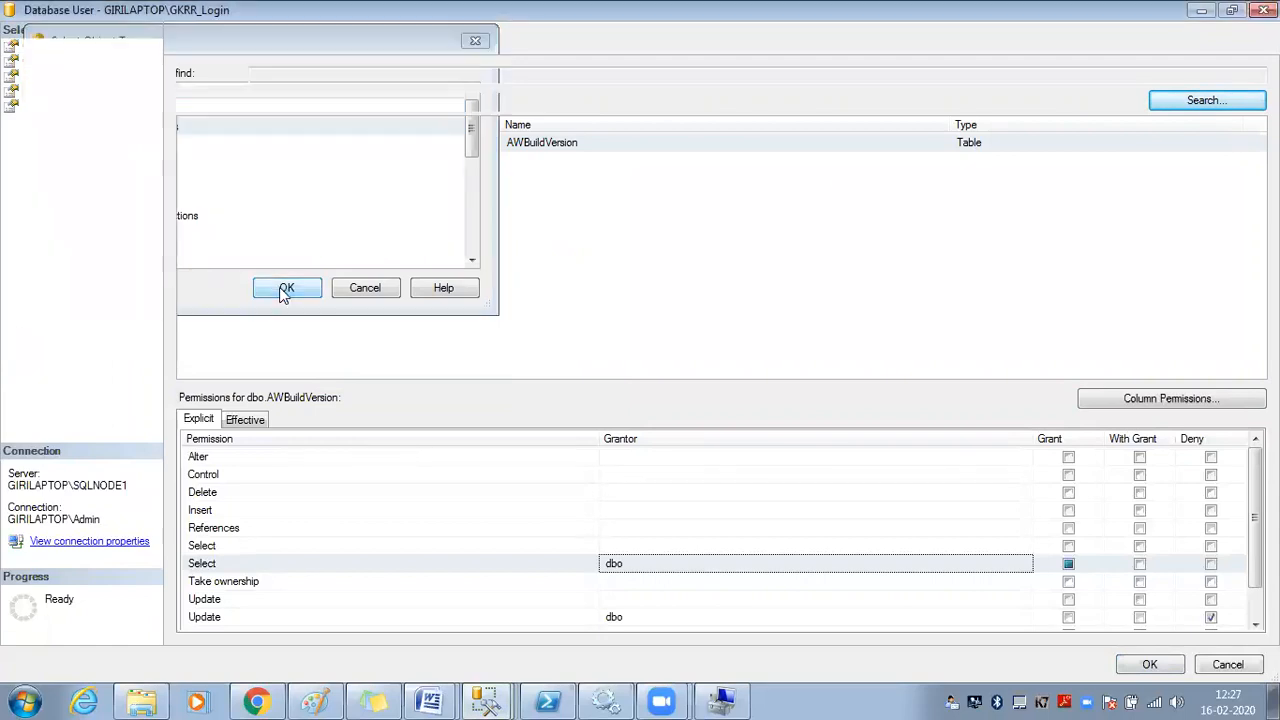
click(283, 290)
Review permissions for uspGetEmployeeManagers, uspGetBillOfMaterials, uspLogError, uspSearchCandidateResumes and uspPrintError
click(994, 182)
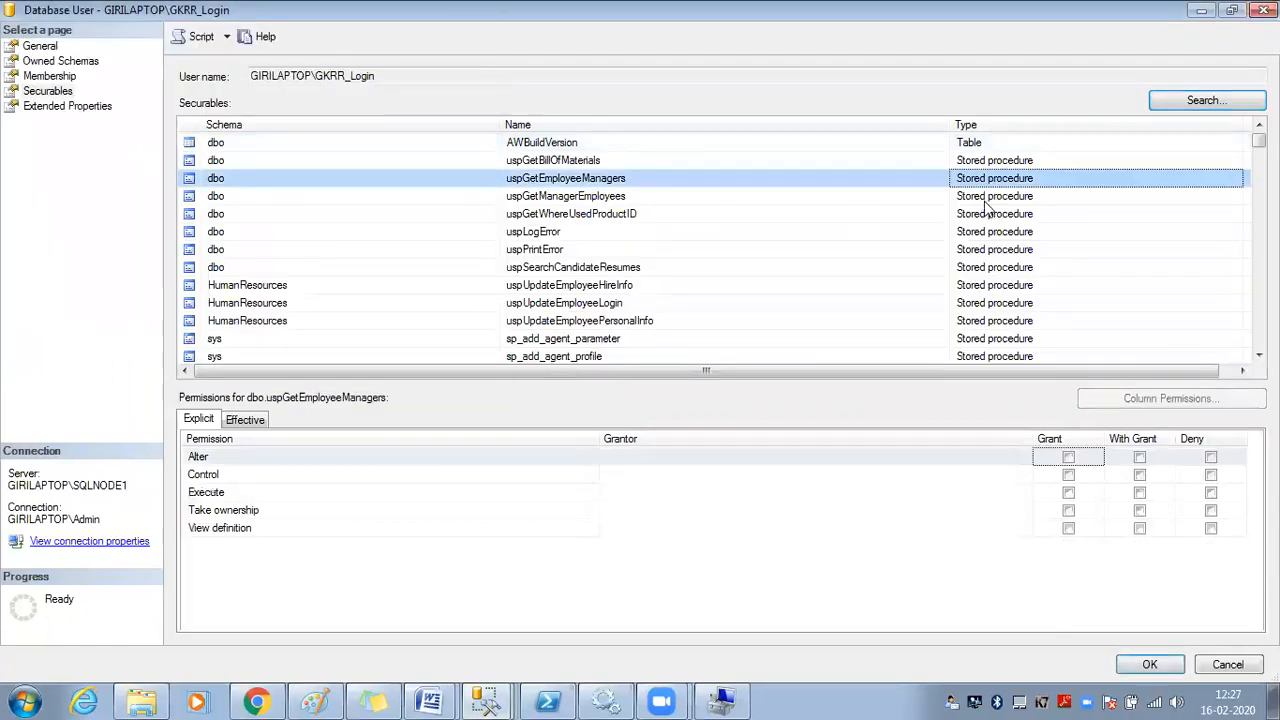
click(553, 162)
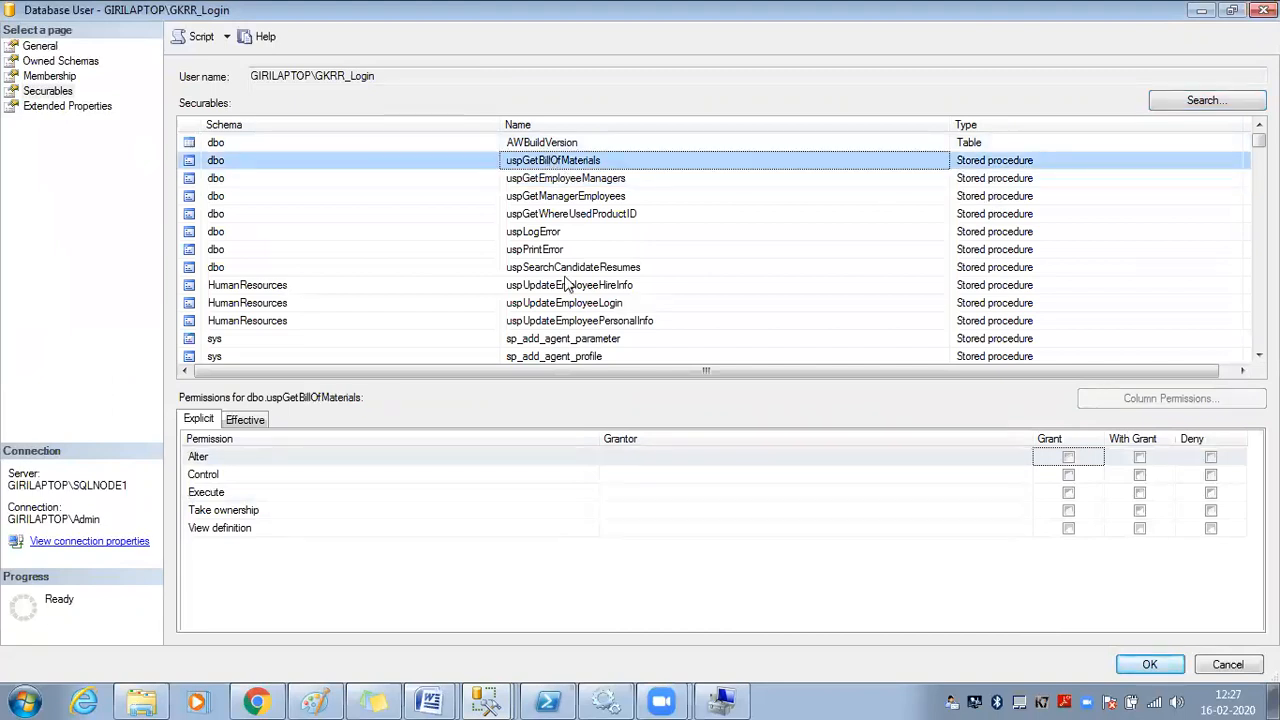
click(557, 236)
click(550, 266)
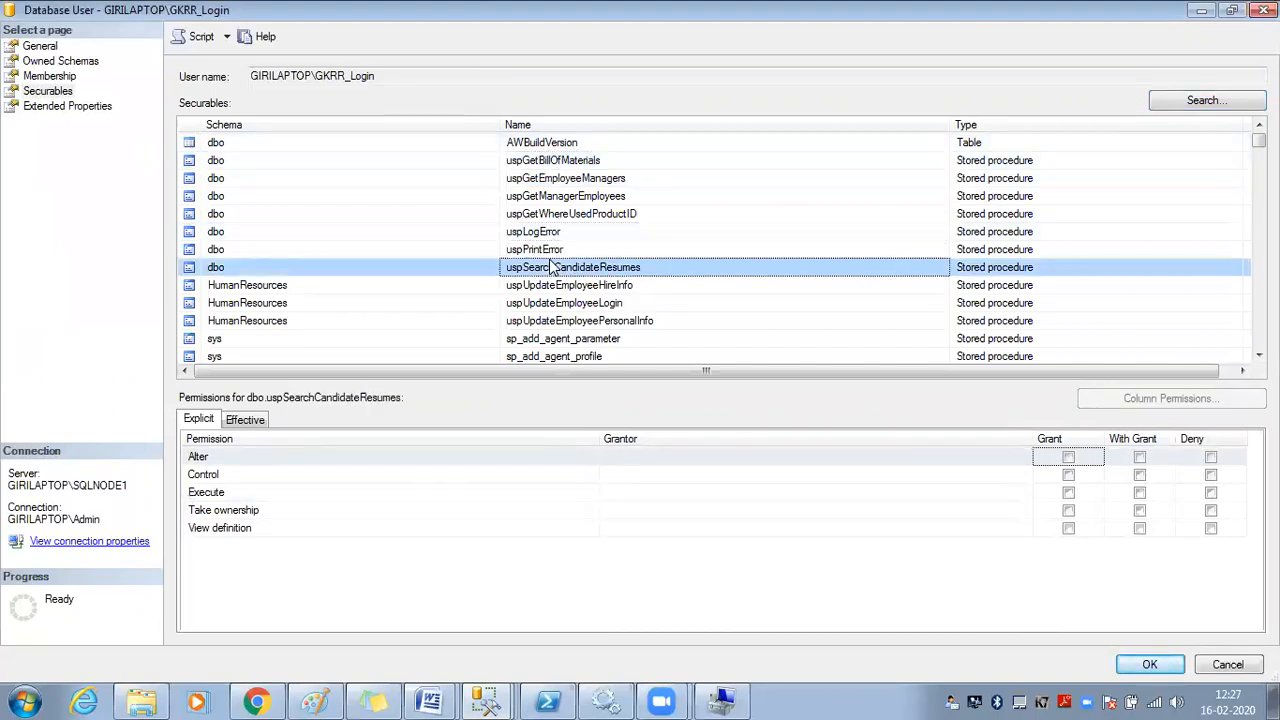
click(548, 251)
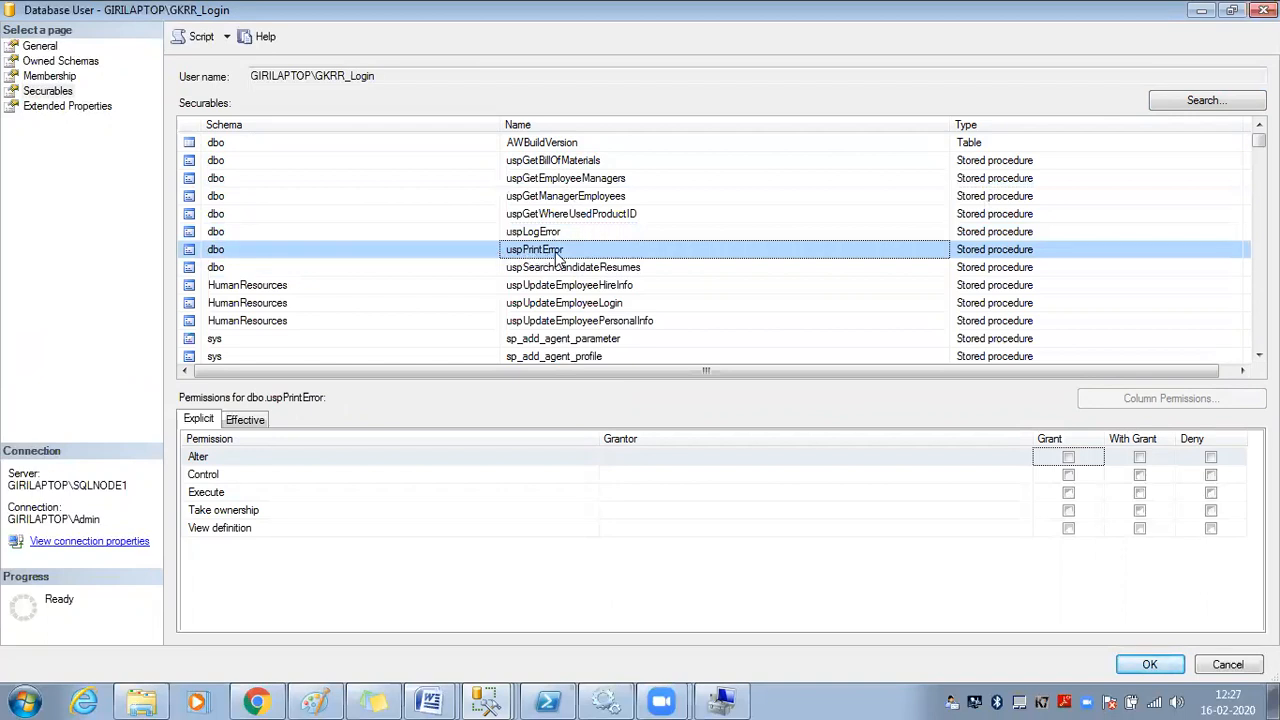
Grant Execute on dbo.uspPrintError, script the change to a new query window, and apply it
click(246, 494)
click(1068, 494)
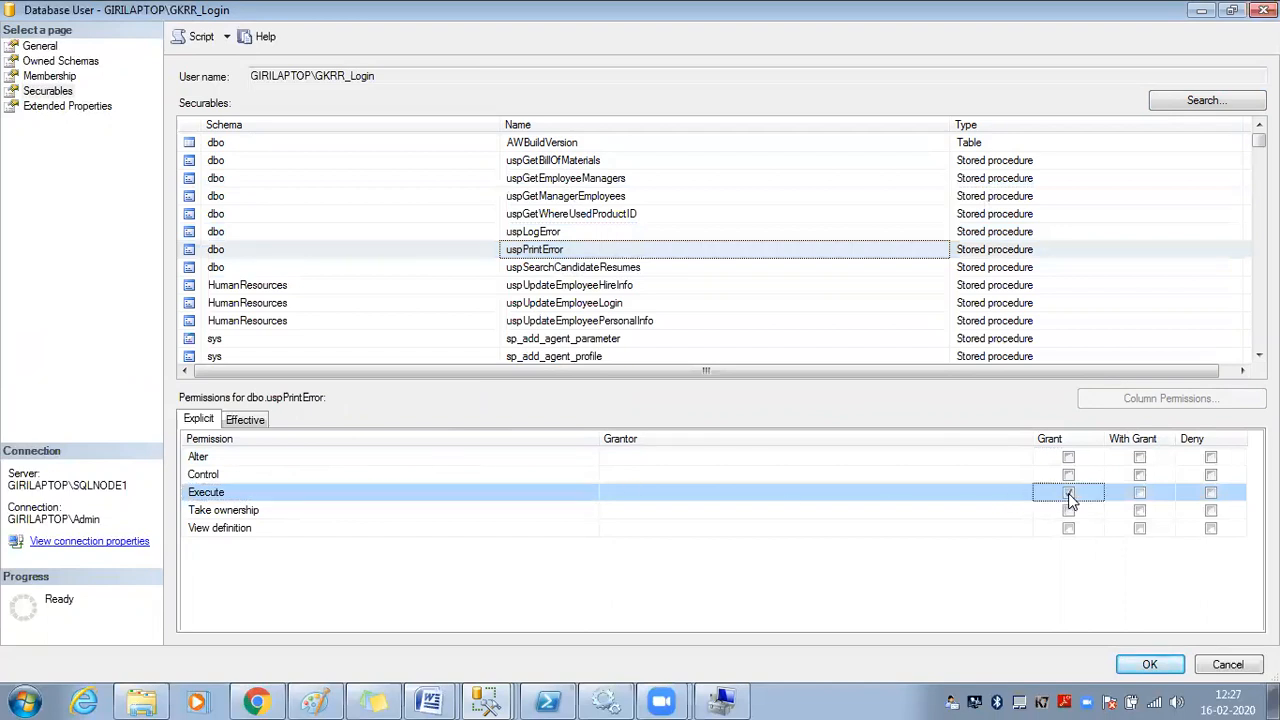
click(1067, 492)
click(210, 38)
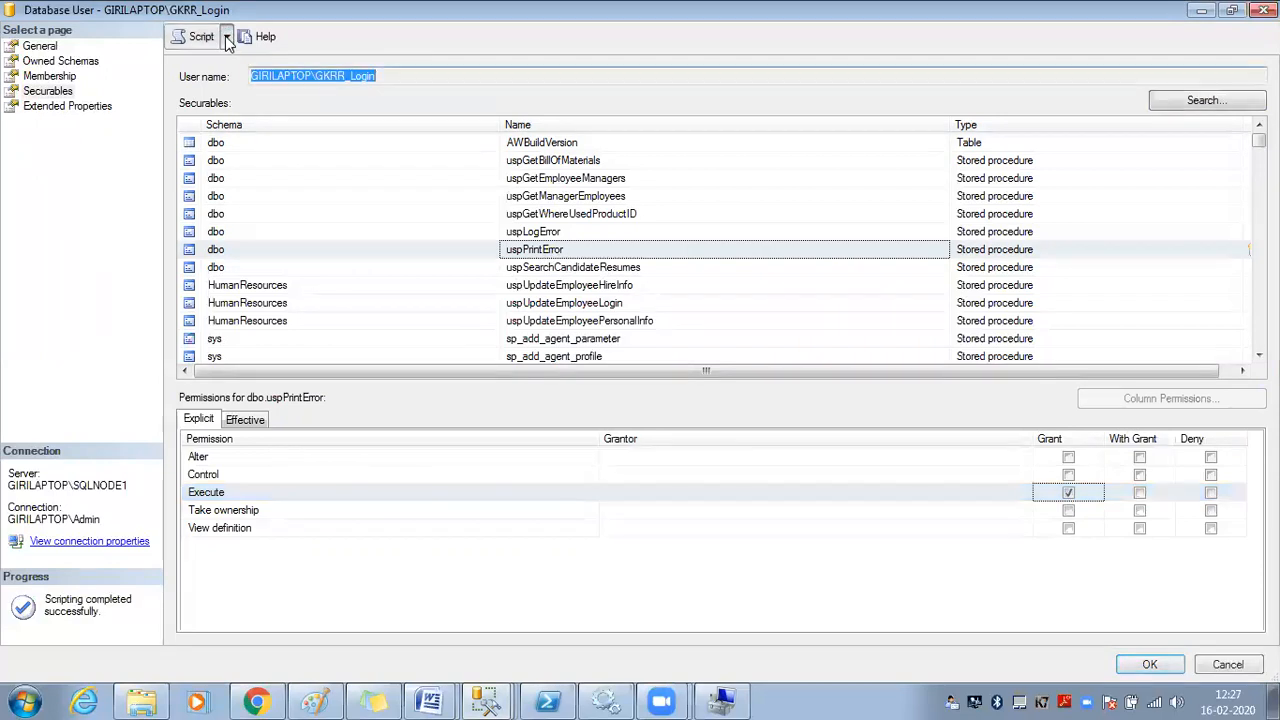
click(226, 37)
click(230, 65)
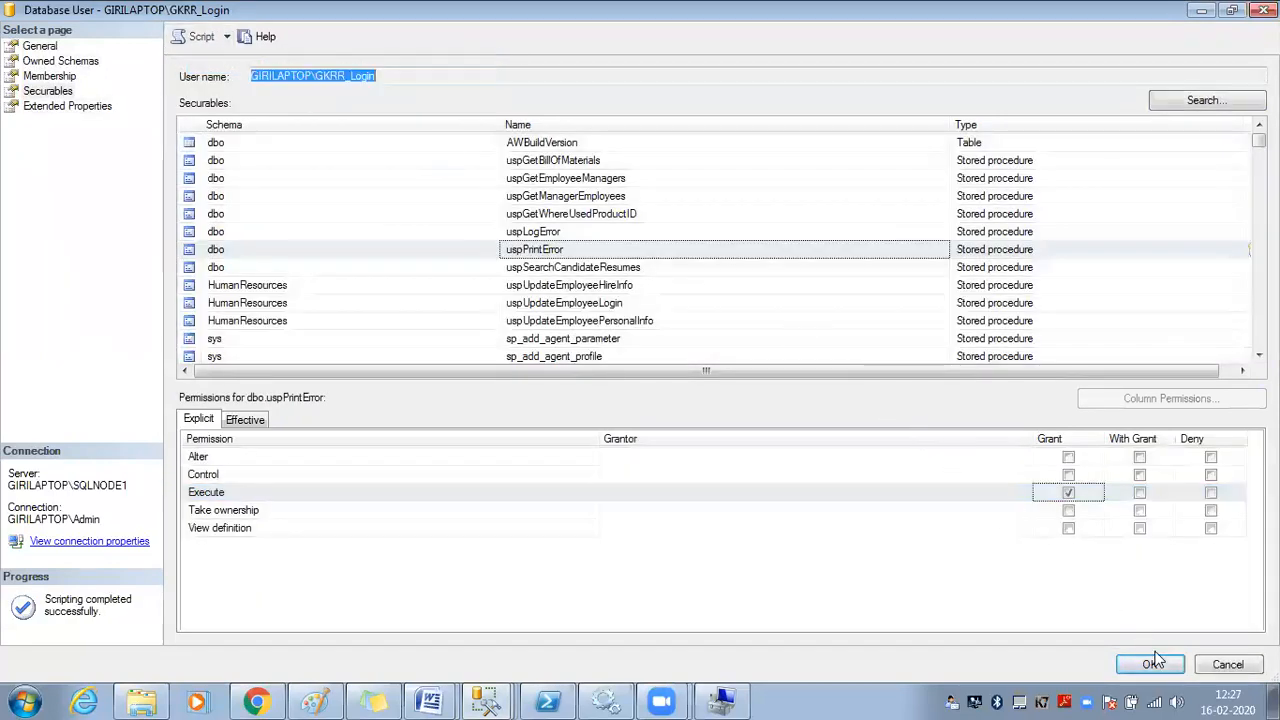
click(1150, 664)
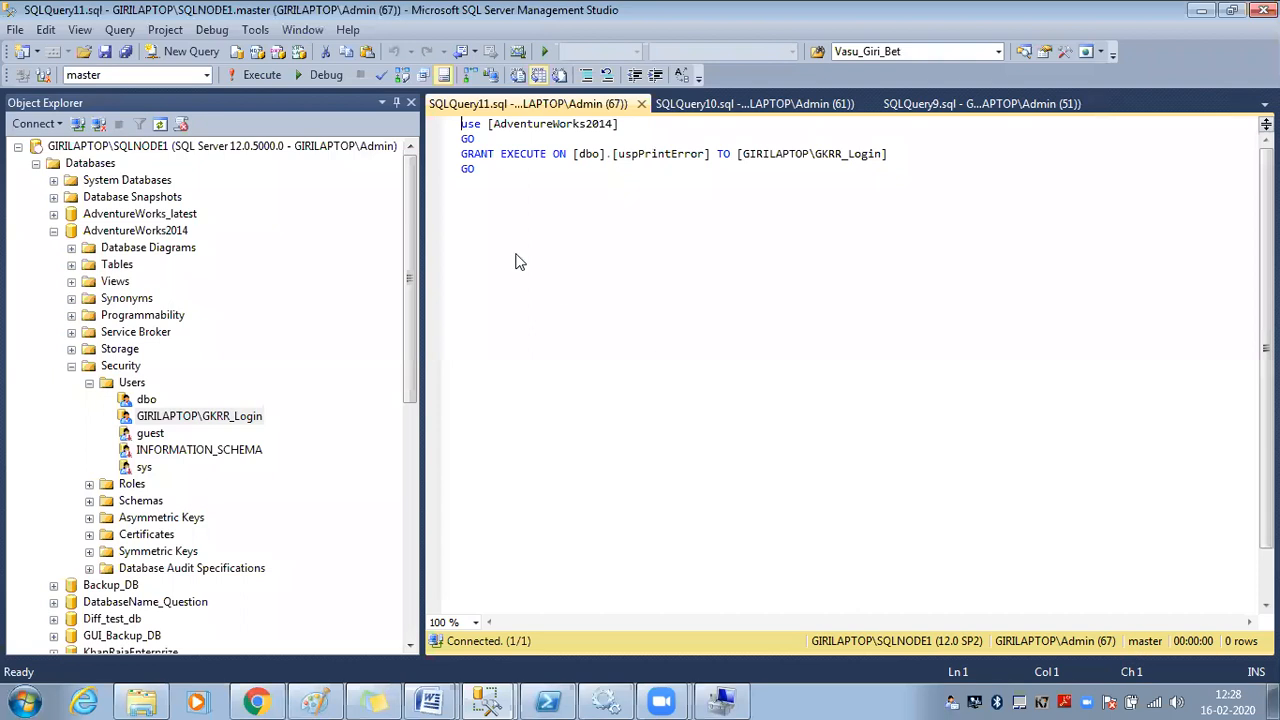
Run dbo.uspPrintError from the Stored Procedures list under Programmability
click(71, 315)
click(115, 318)
right_click(115, 318)
click(140, 356)
click(89, 332)
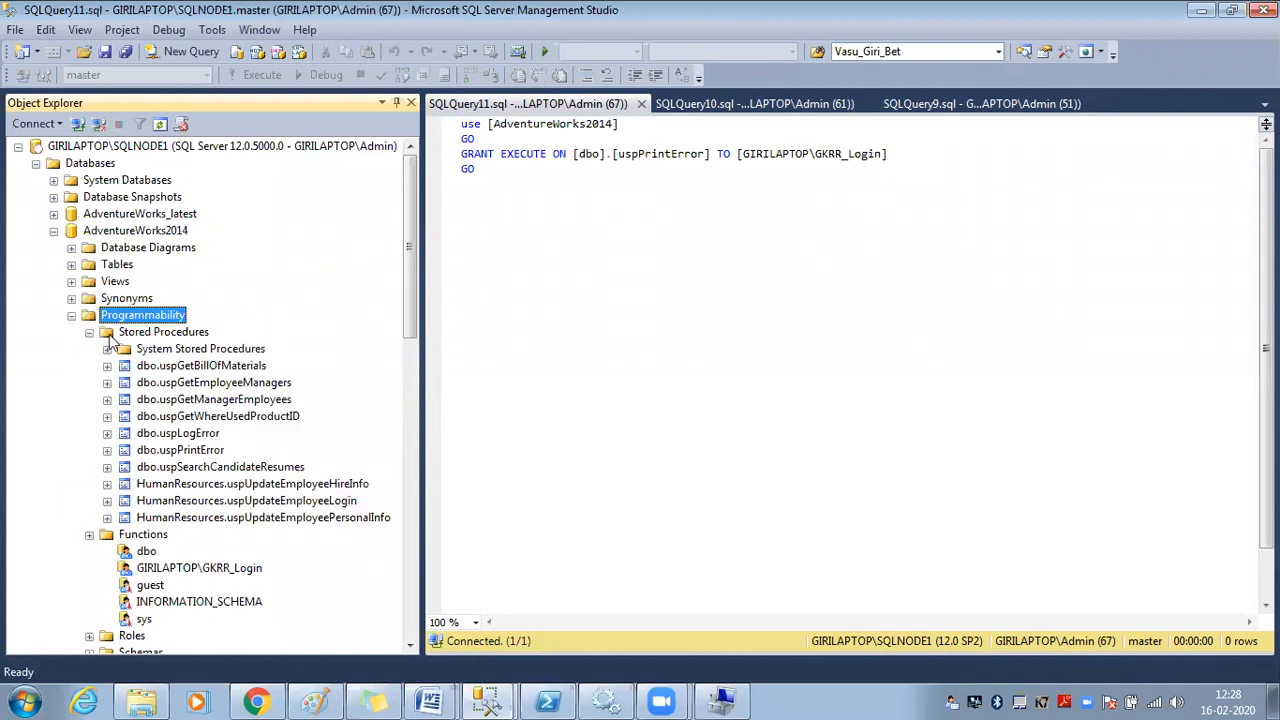
click(200, 384)
click(205, 451)
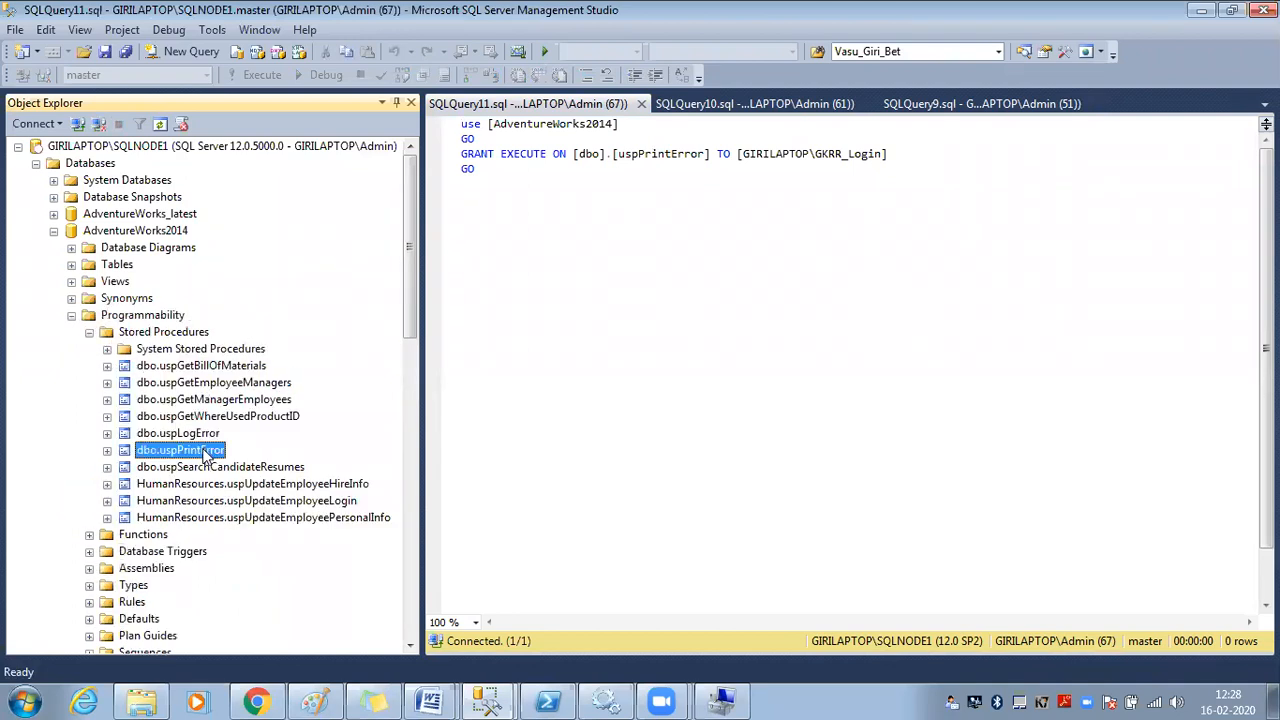
right_click(205, 451)
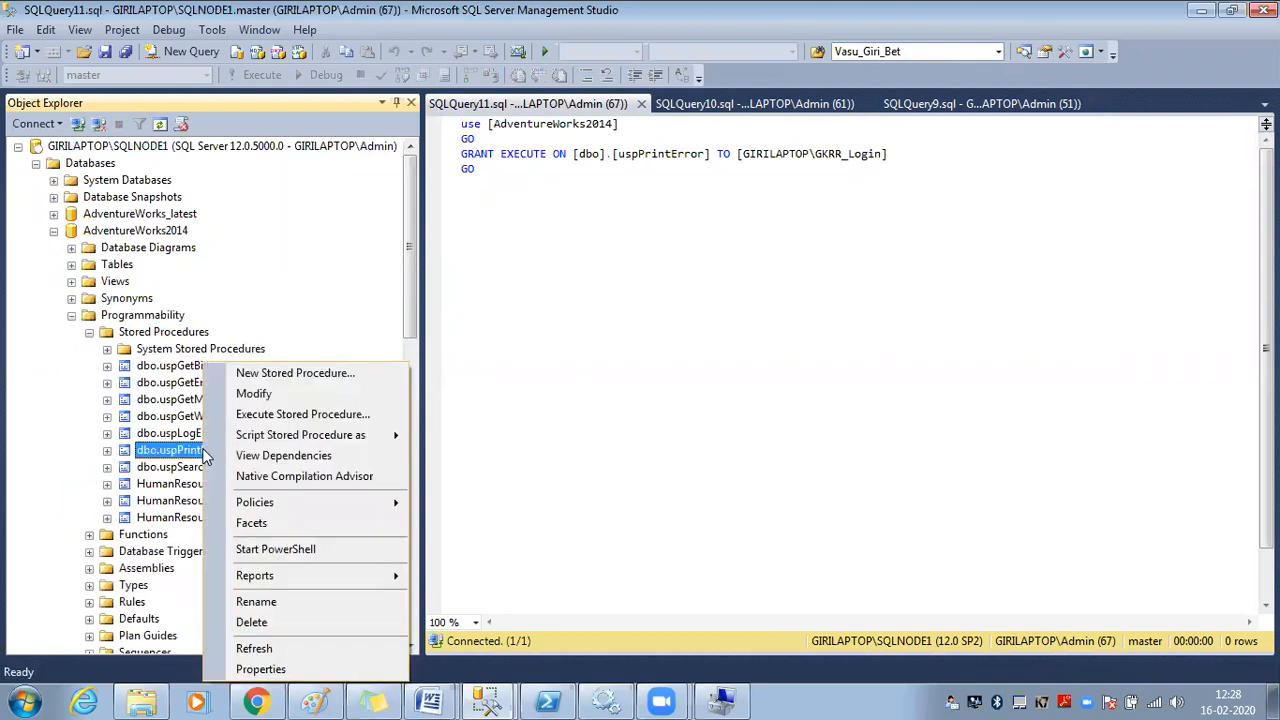
click(283, 416)
click(829, 614)
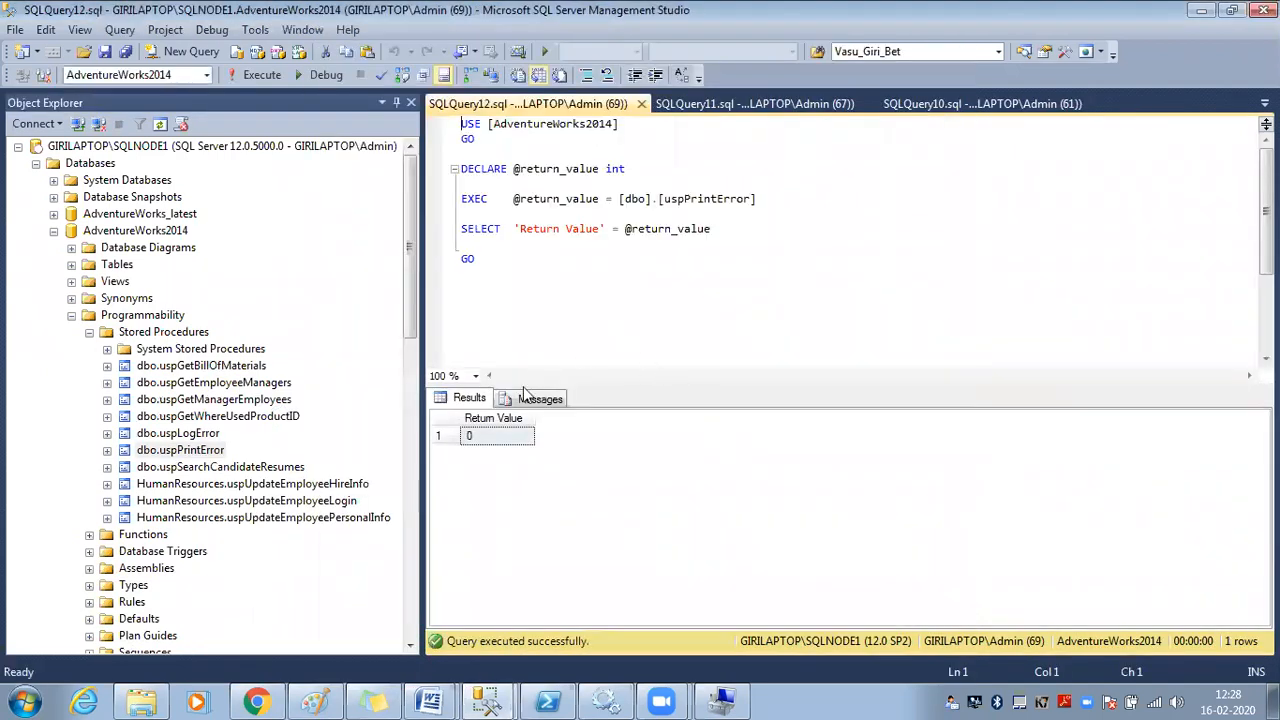
Re-run the ALTER PROCEDURE scripts for dbo.uspPrintError and dbo.uspLogError
right_click(178, 456)
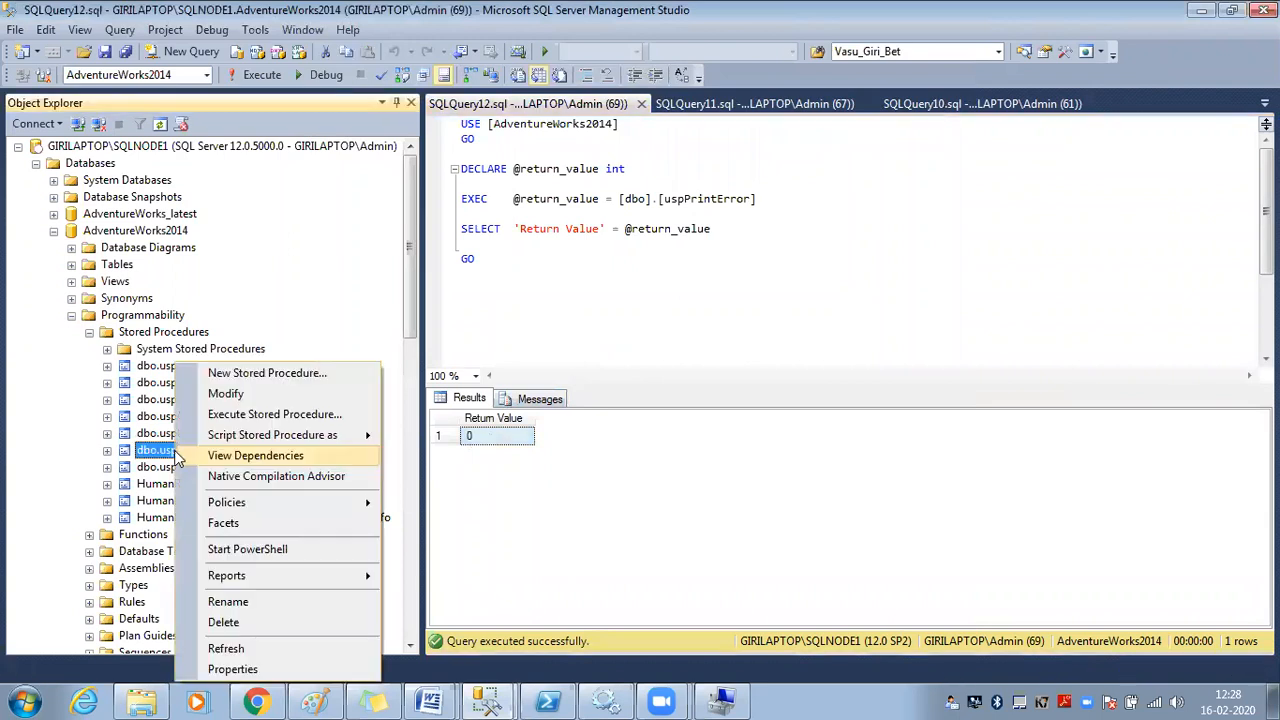
click(245, 395)
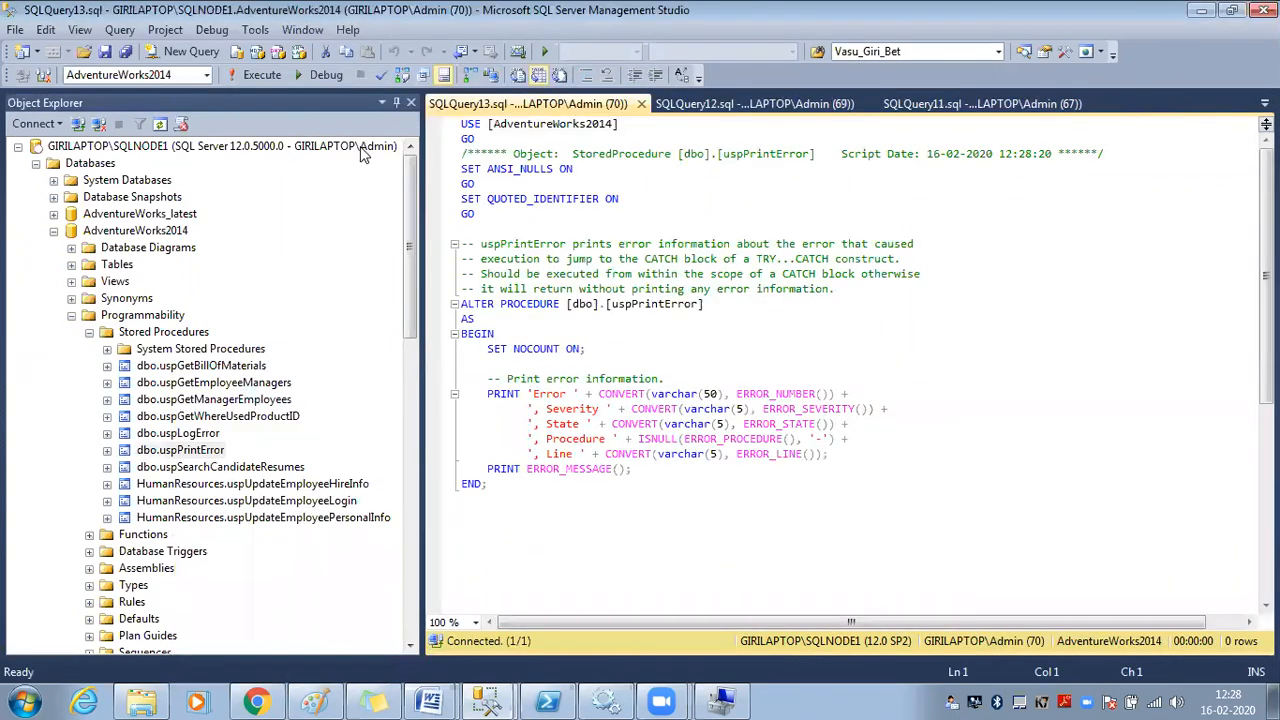
click(260, 75)
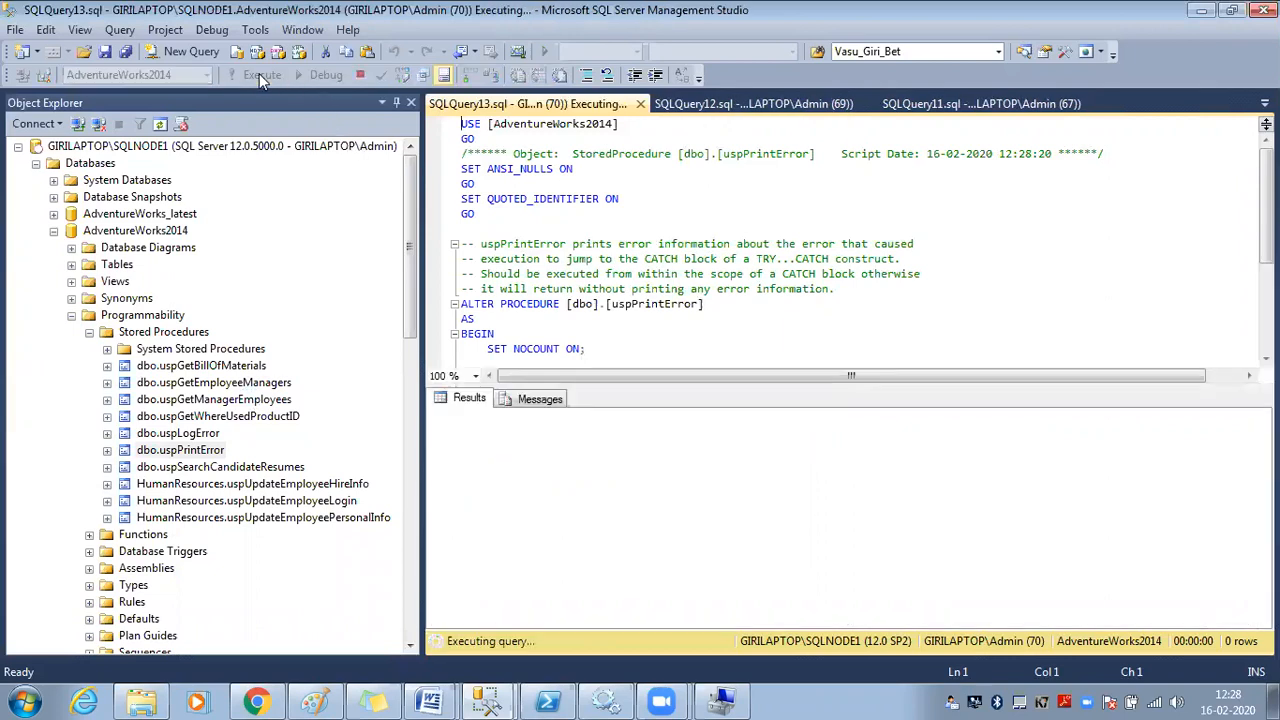
click(679, 216)
scroll(680, 220, down, 2)
scroll(679, 222, down, 2)
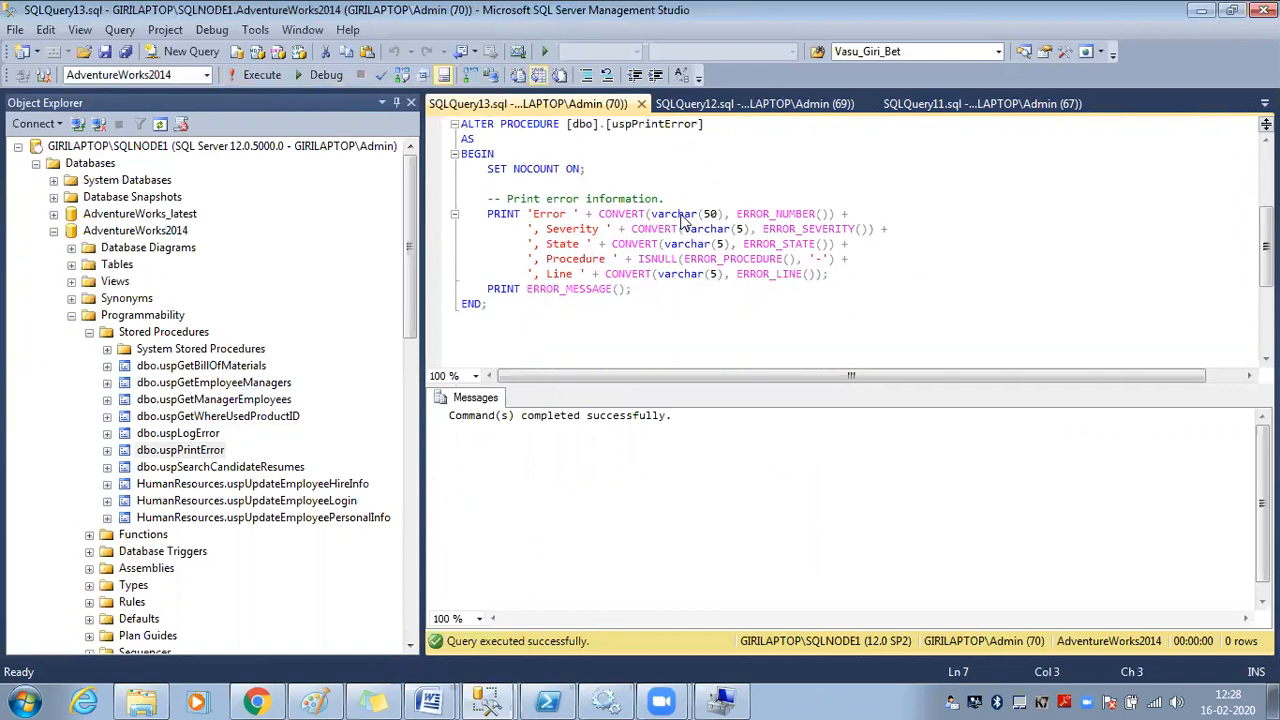
right_click(206, 433)
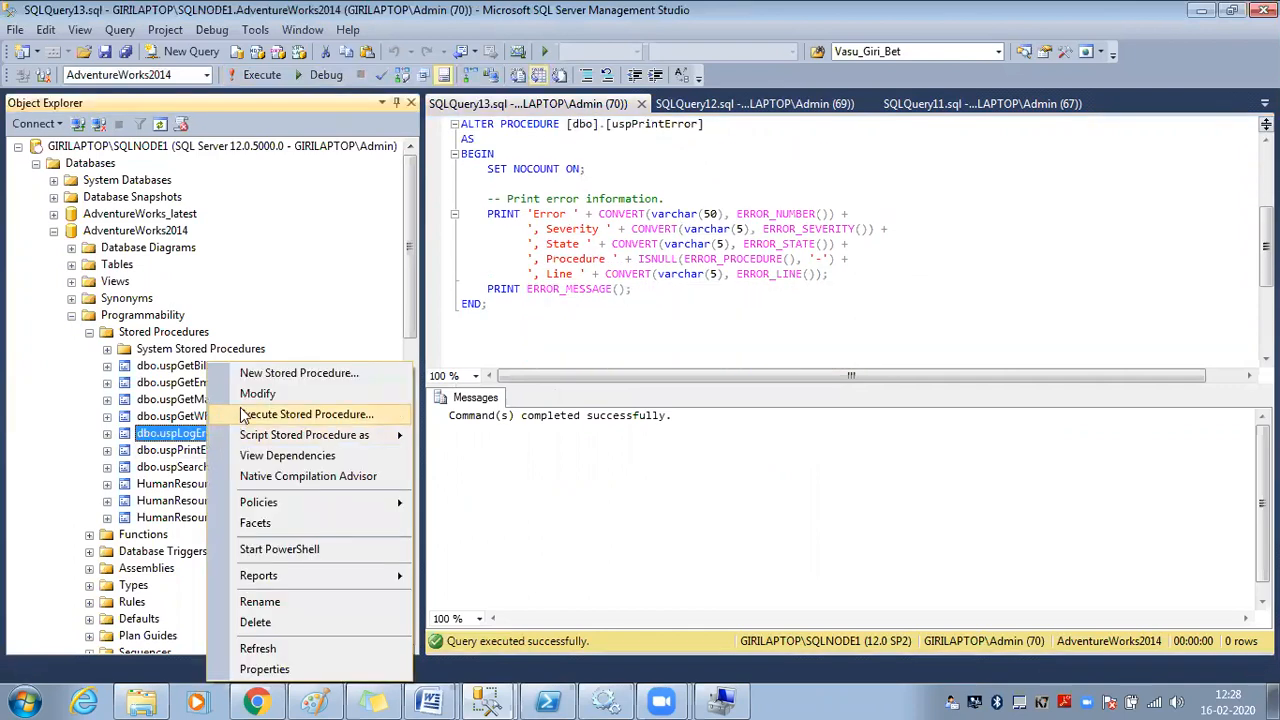
click(252, 393)
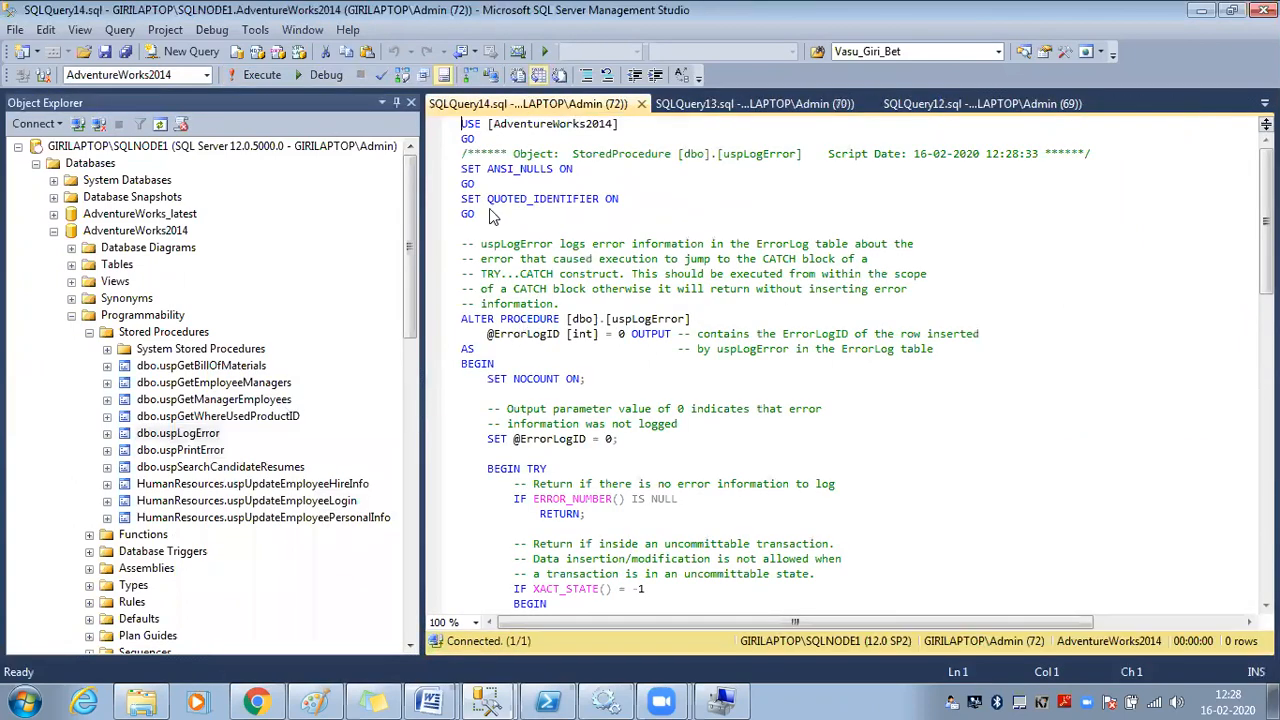
click(257, 79)
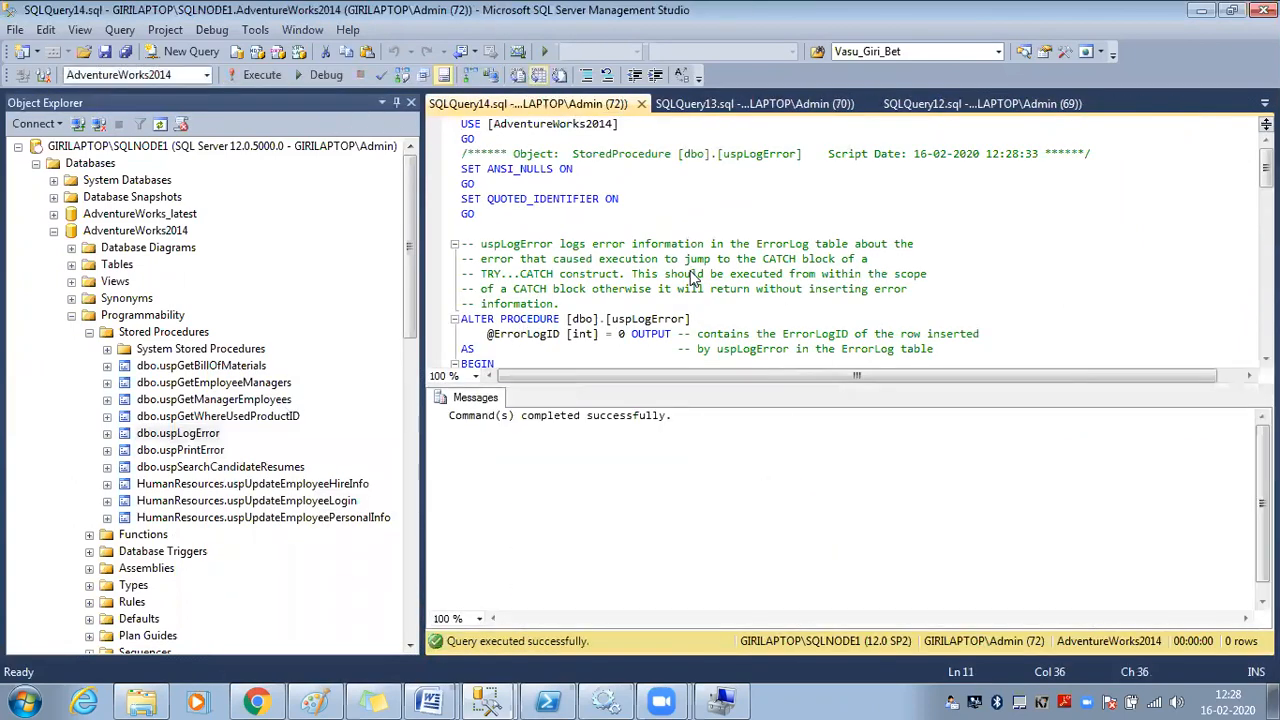
In the GKRR_Login query window, refresh the AdventureWorks2014 object tree
mouse_move(486, 700)
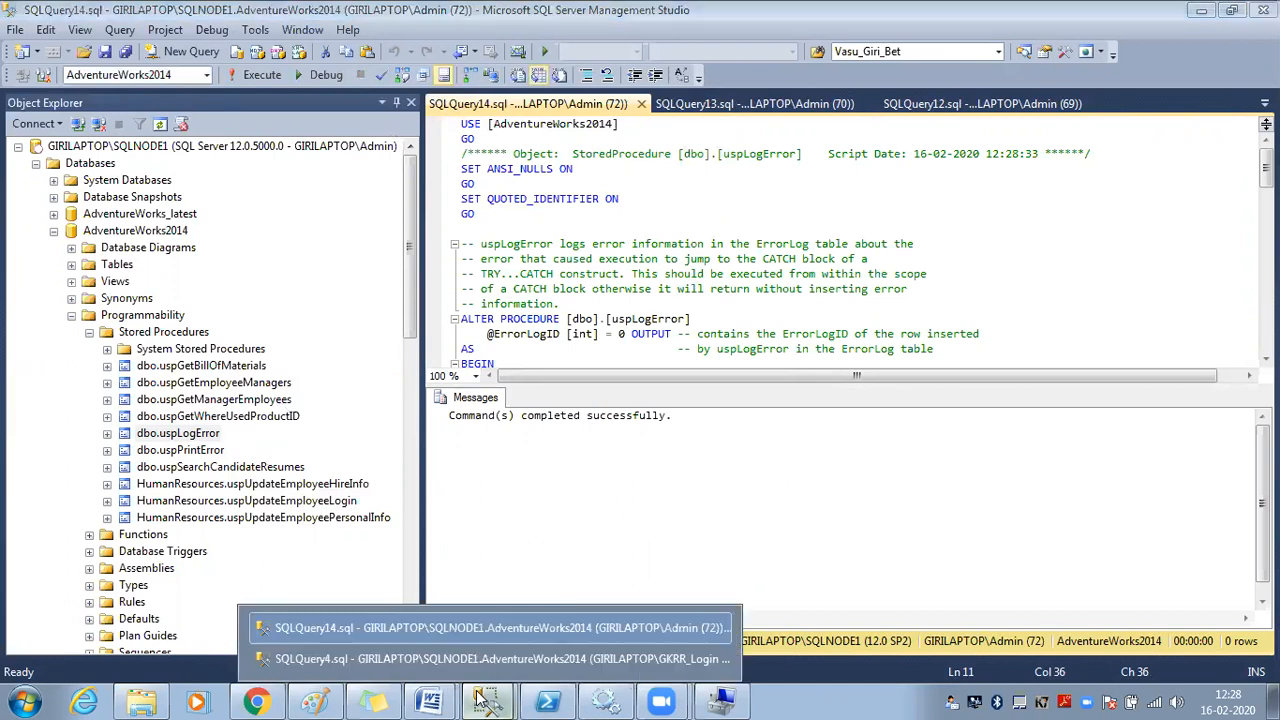
click(521, 655)
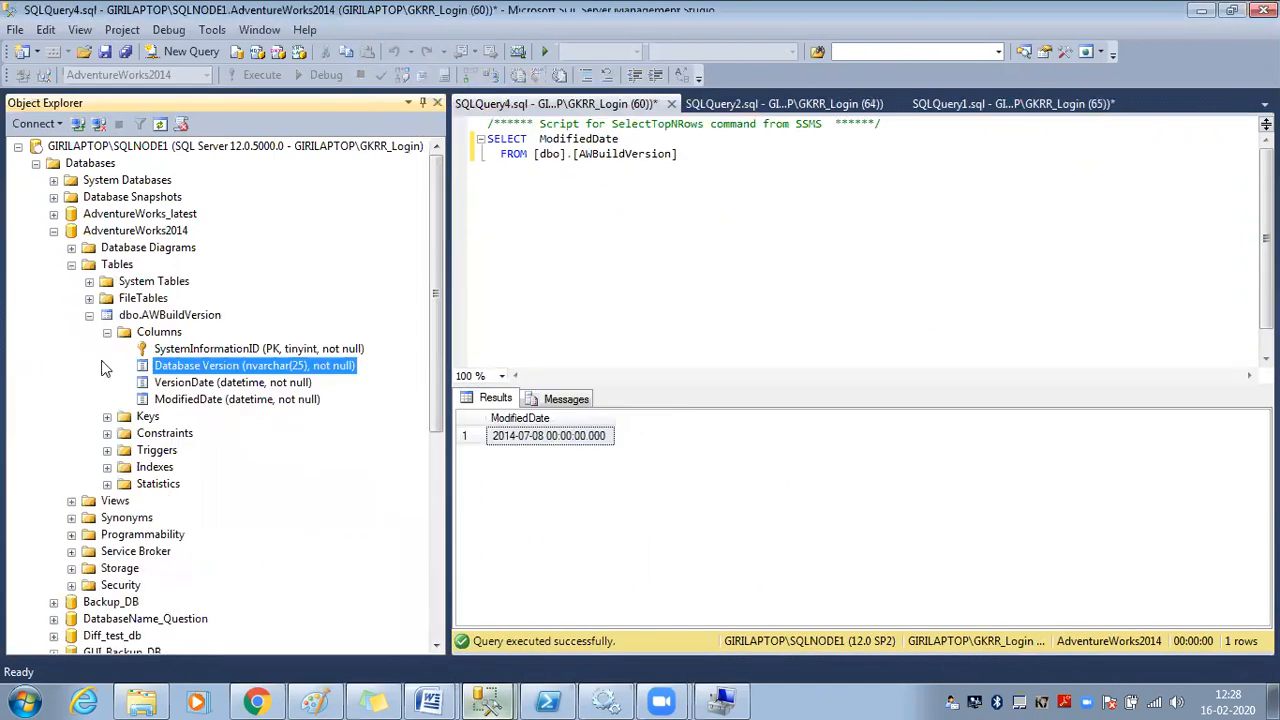
click(126, 248)
click(90, 234)
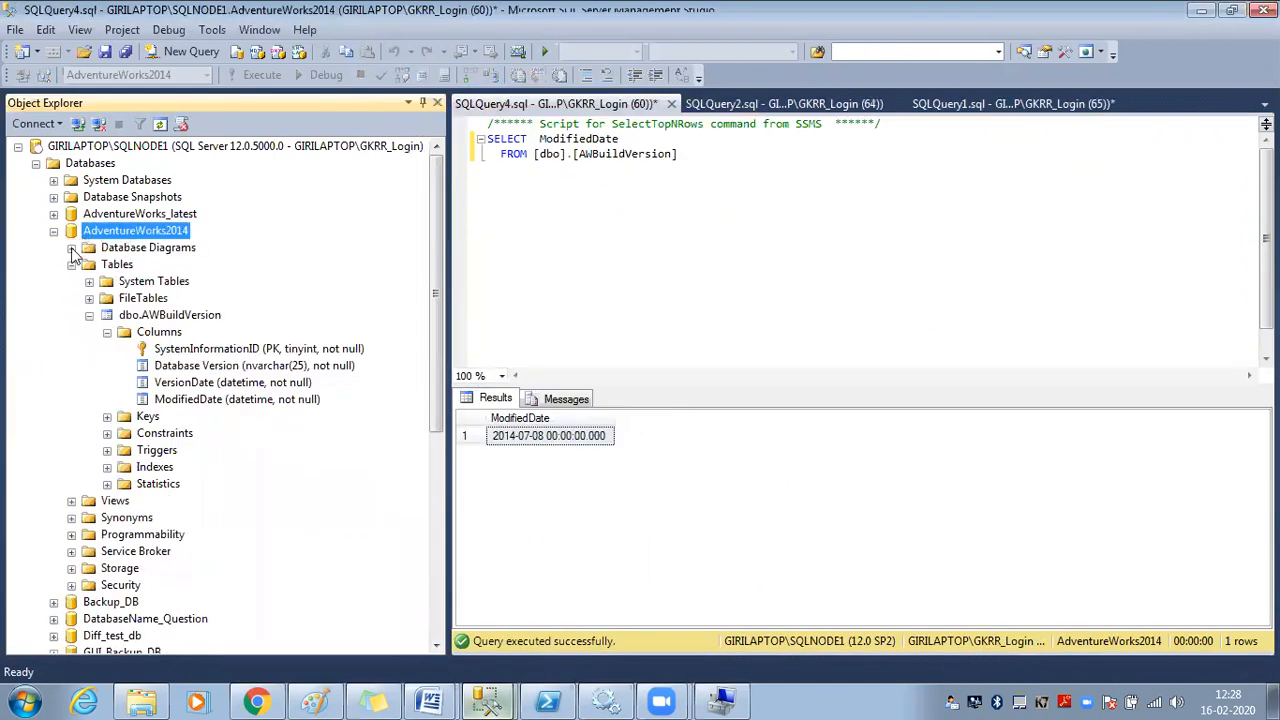
right_click(118, 236)
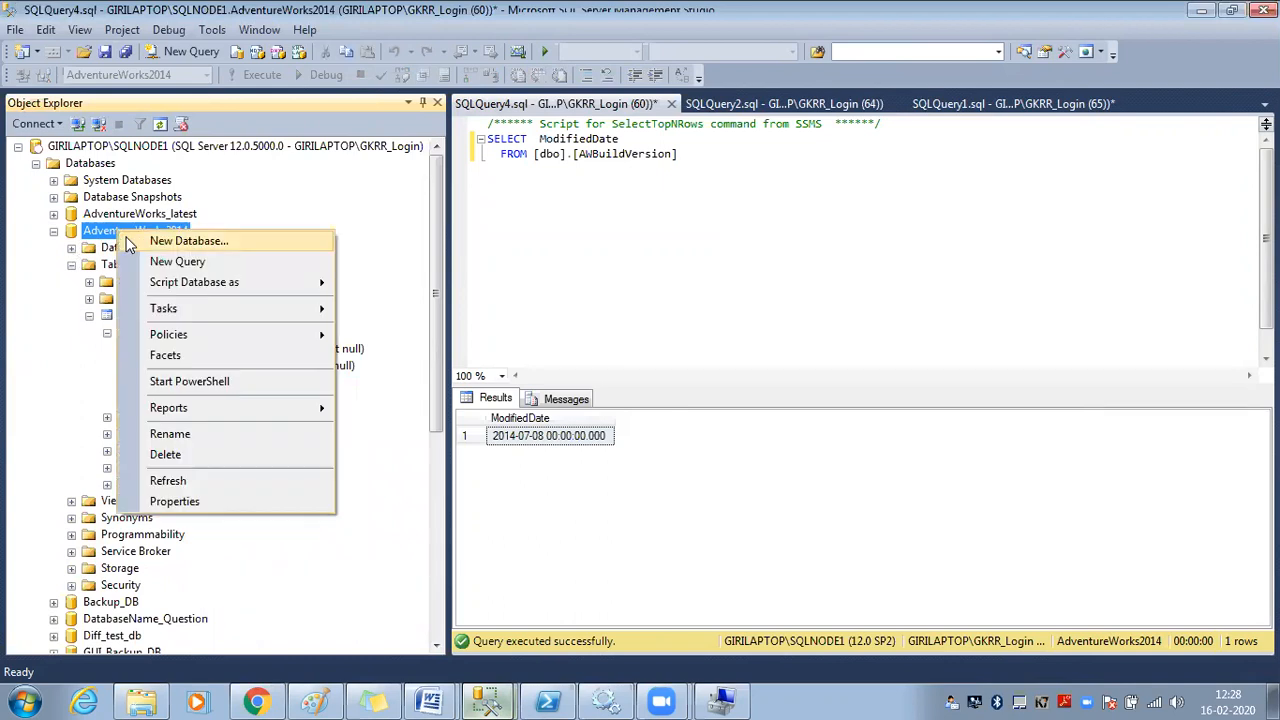
click(170, 481)
Run dbo.uspPrintError as GKRR_Login via Execute Stored Procedure
click(71, 316)
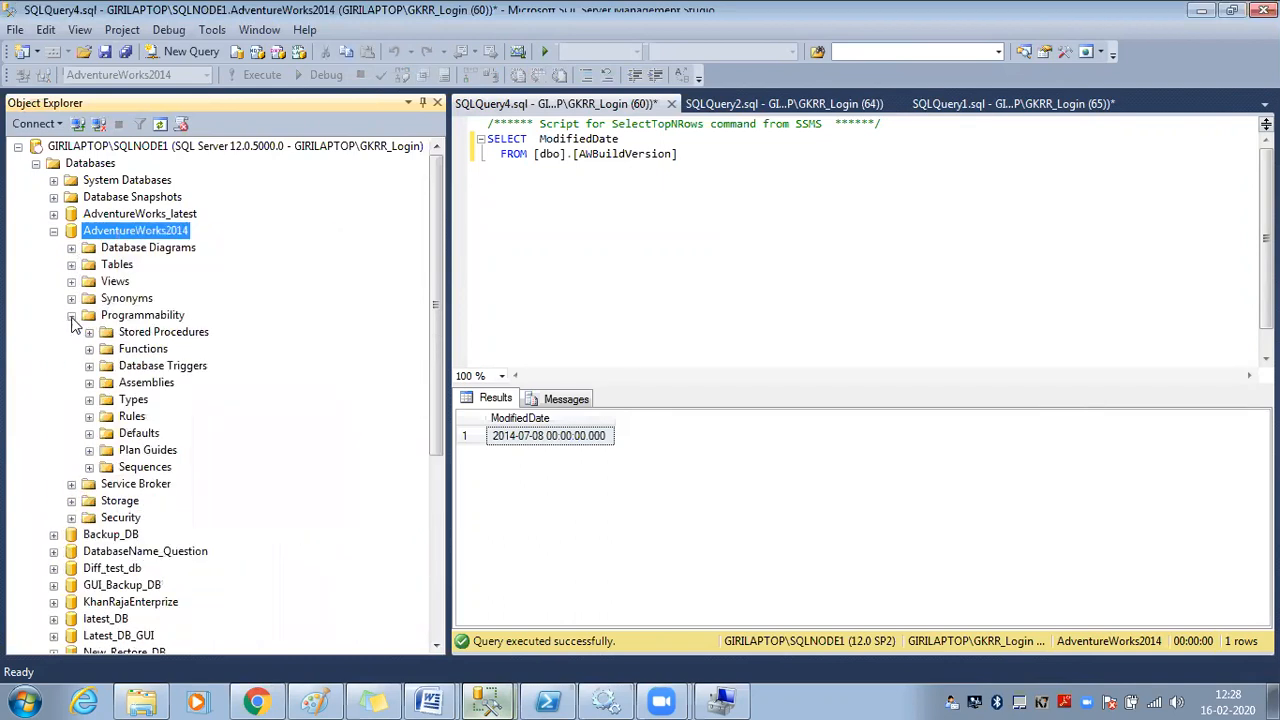
click(89, 333)
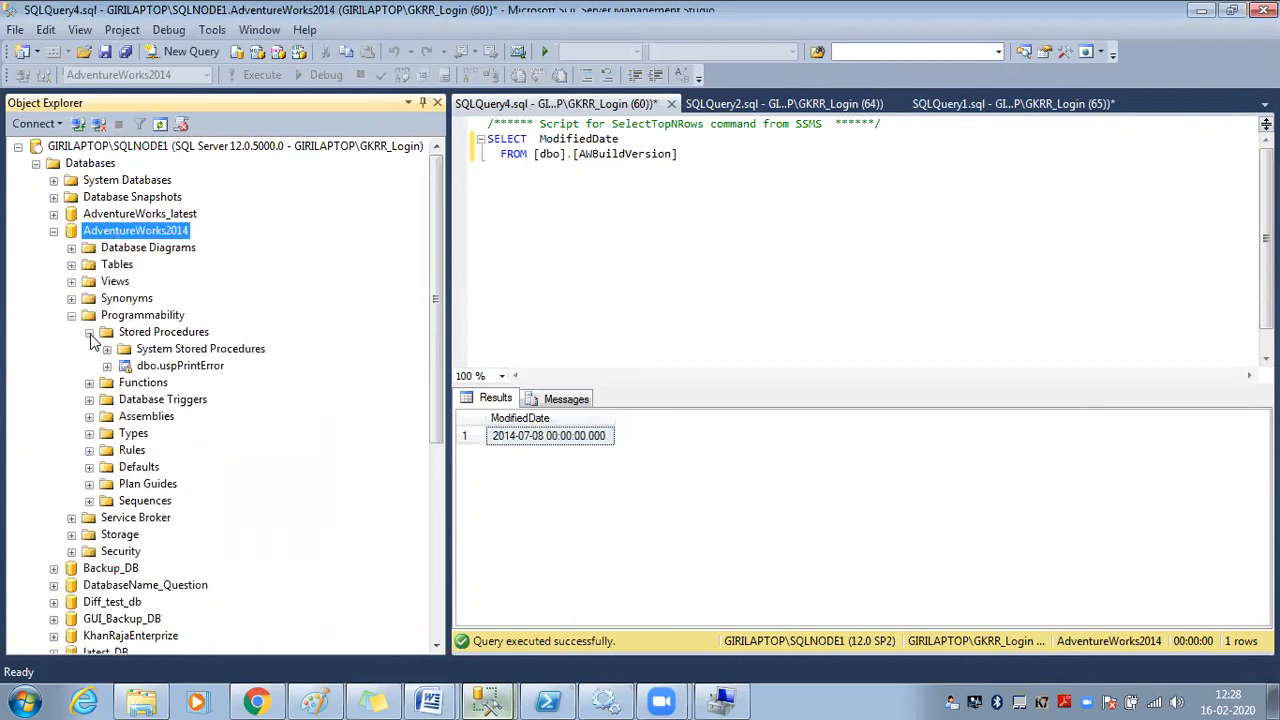
click(180, 366)
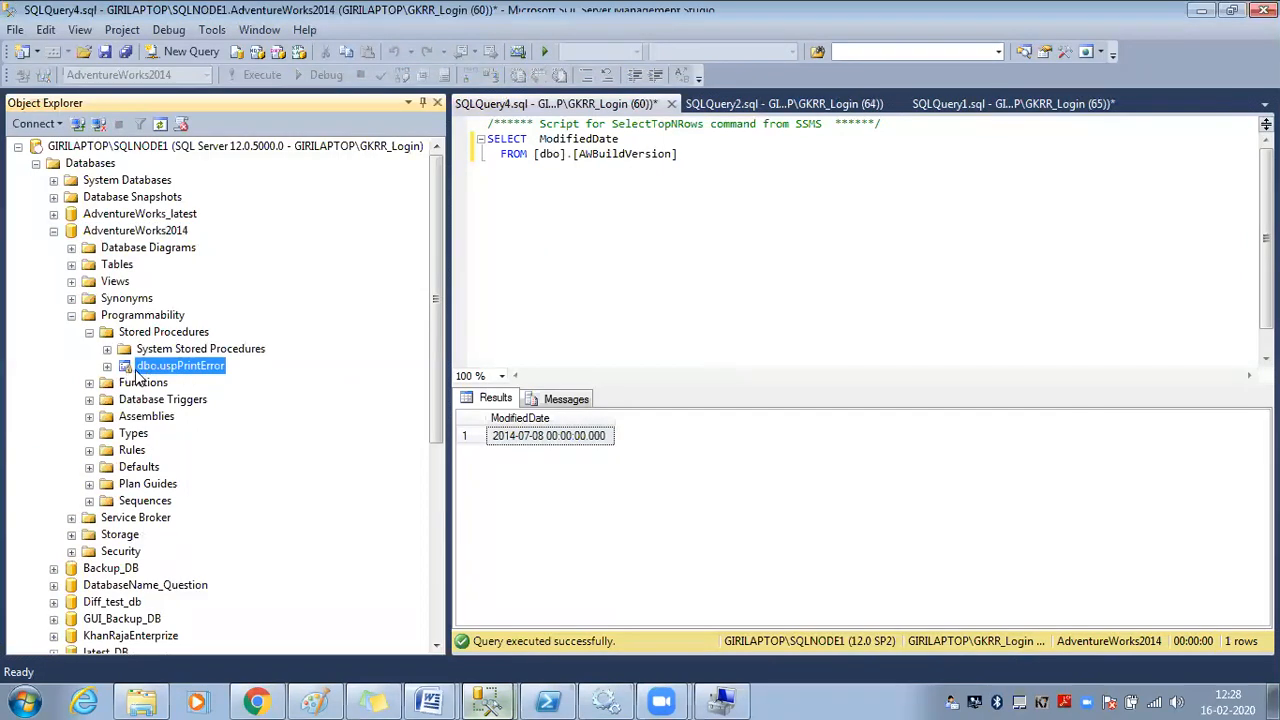
right_click(141, 366)
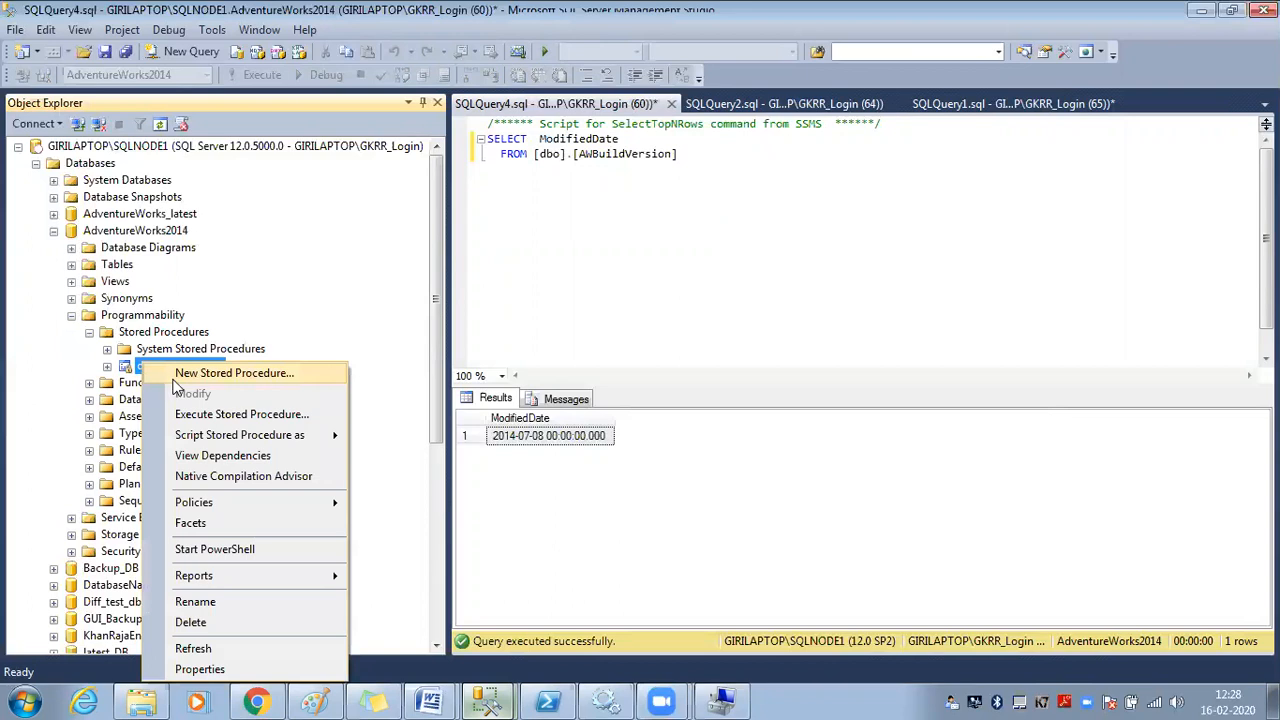
click(226, 414)
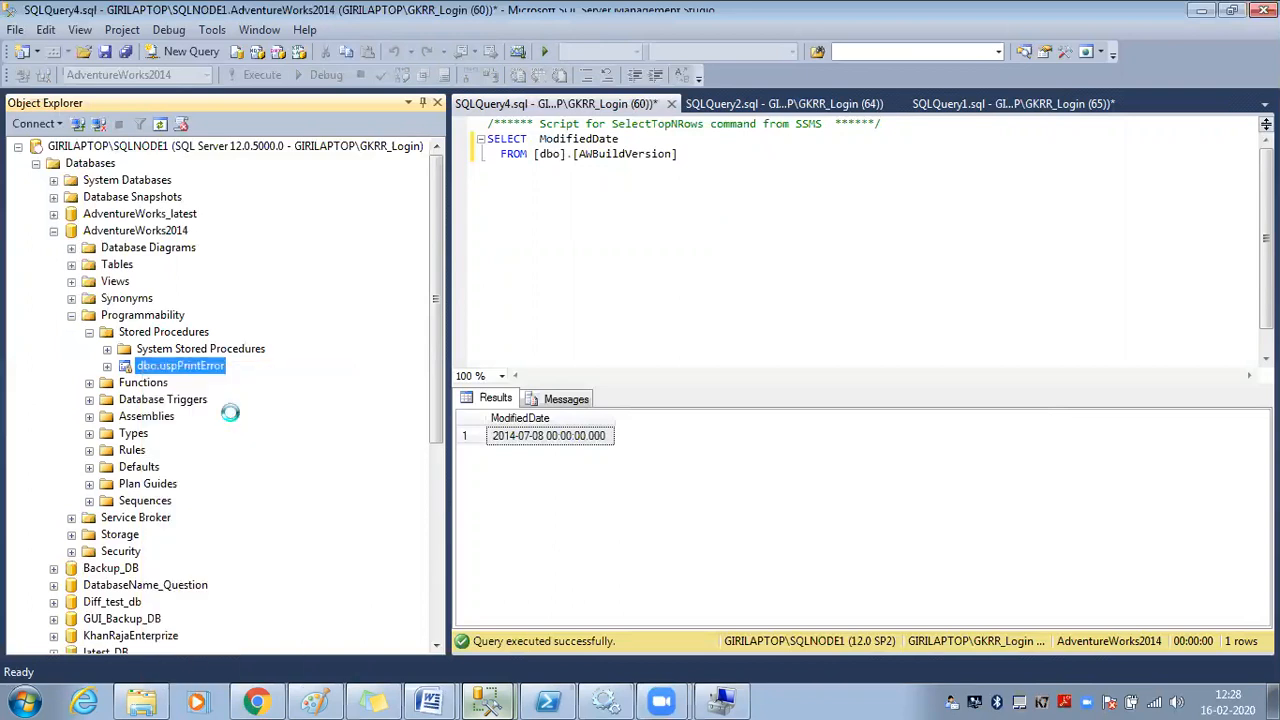
click(829, 611)
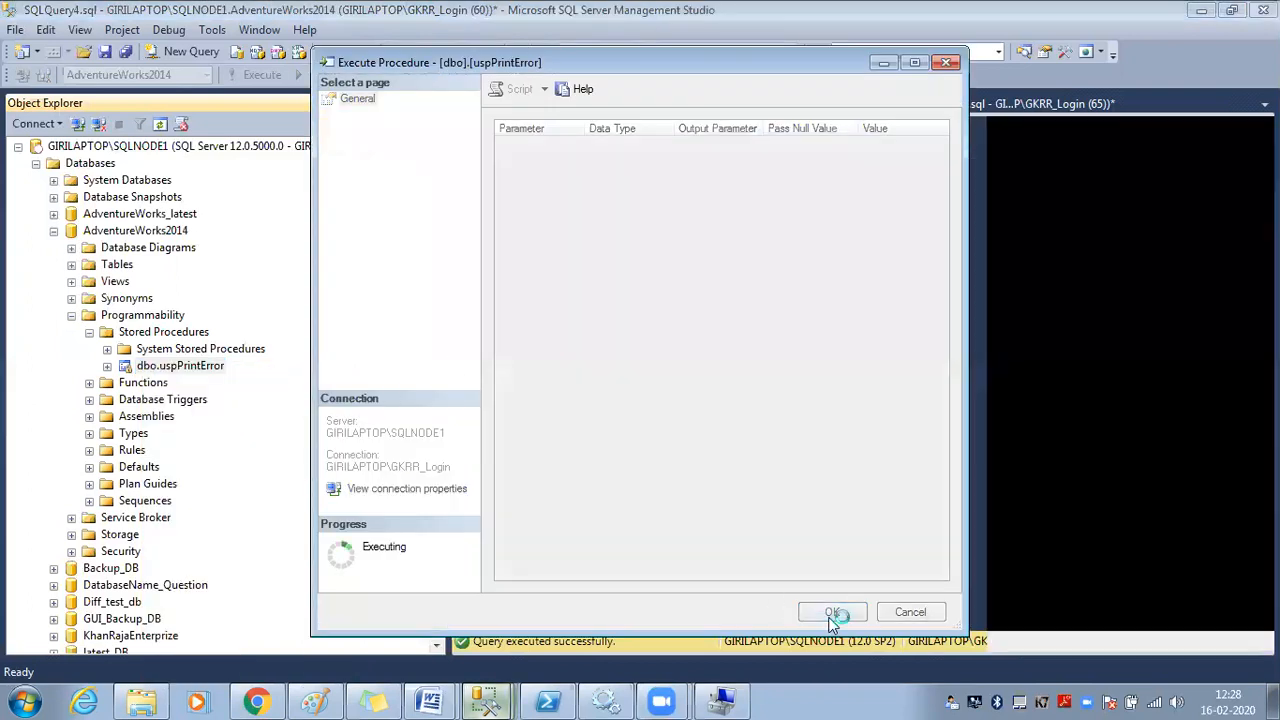
click(650, 312)
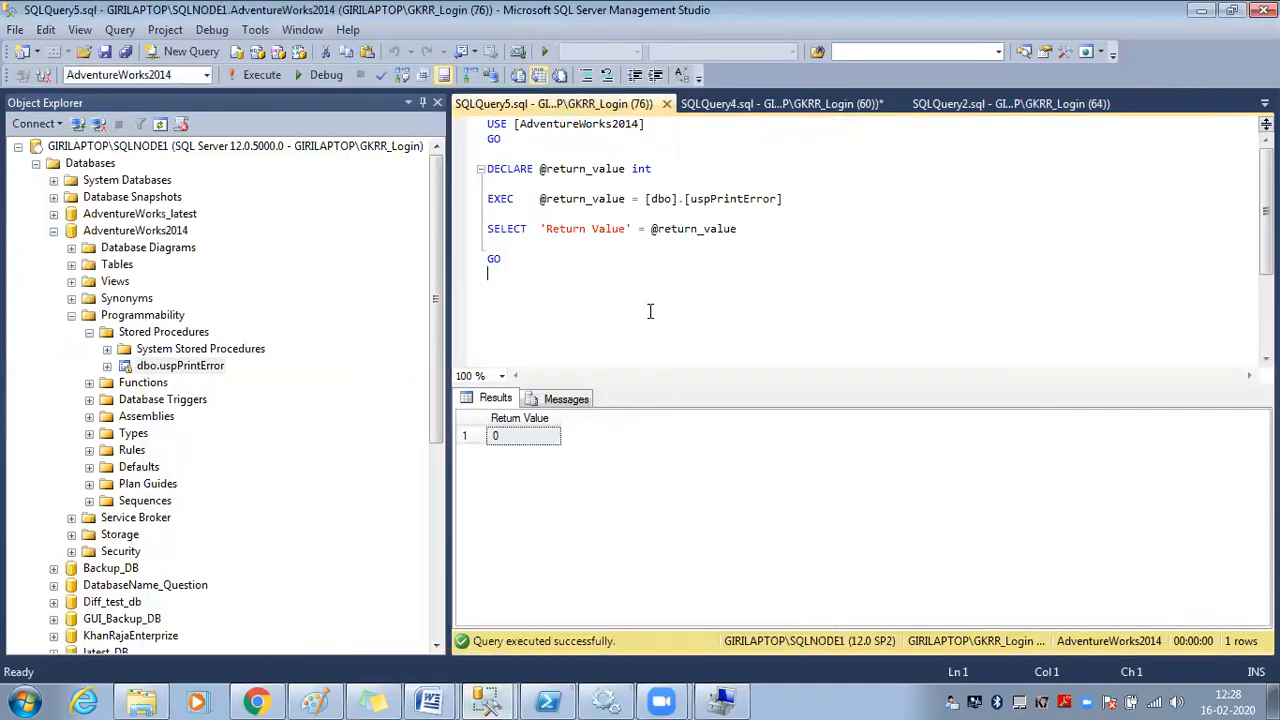
Try scripting dbo.uspPrintError as ALTER to a new query window and dismiss the encrypted-text error
right_click(188, 367)
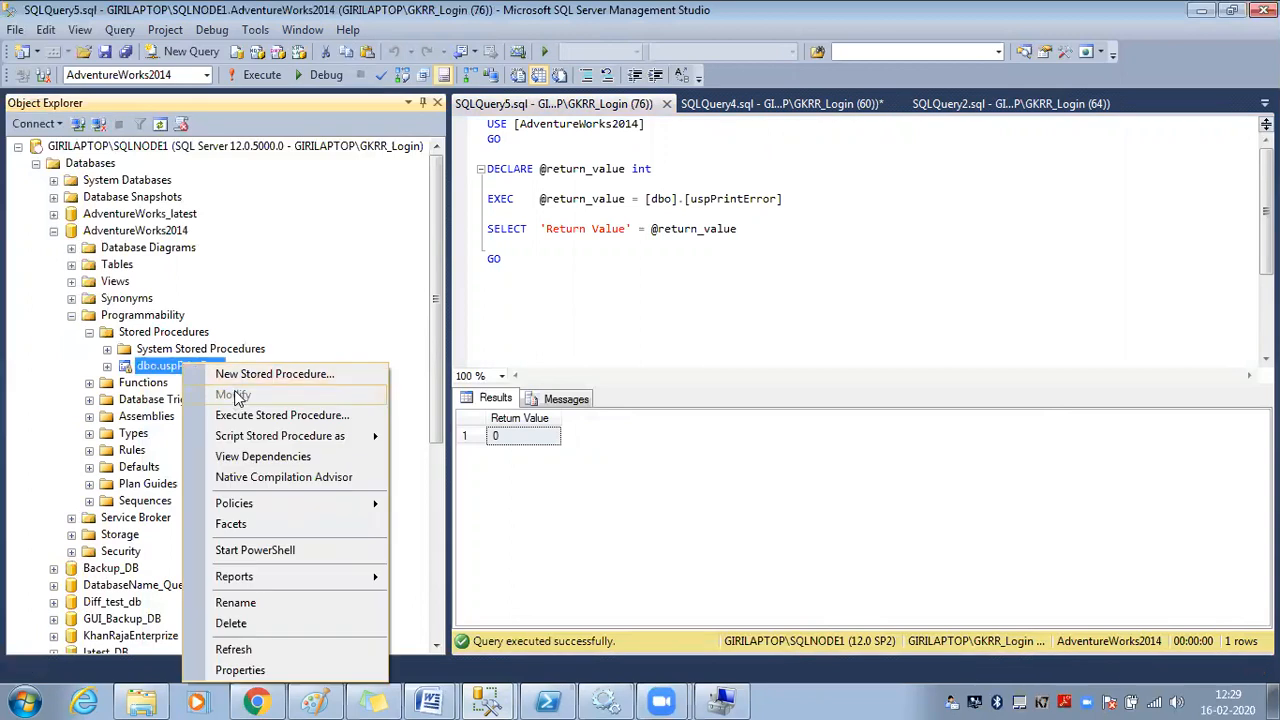
click(487, 311)
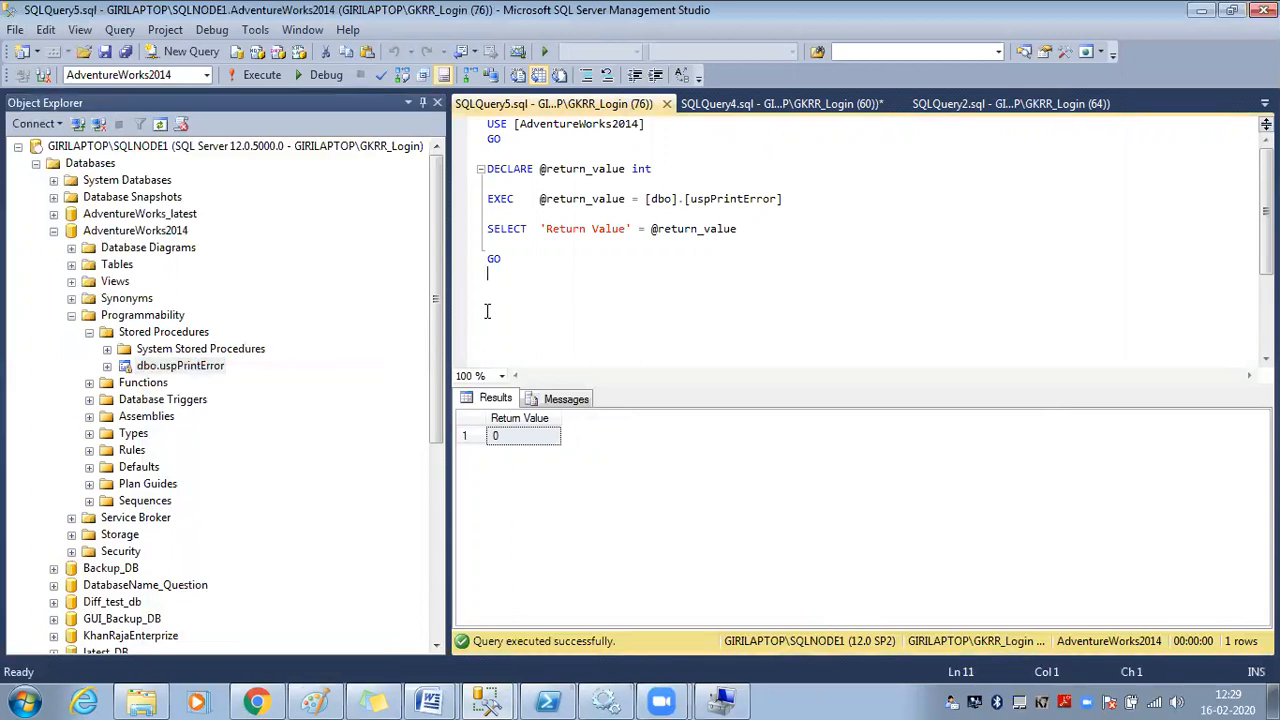
right_click(194, 366)
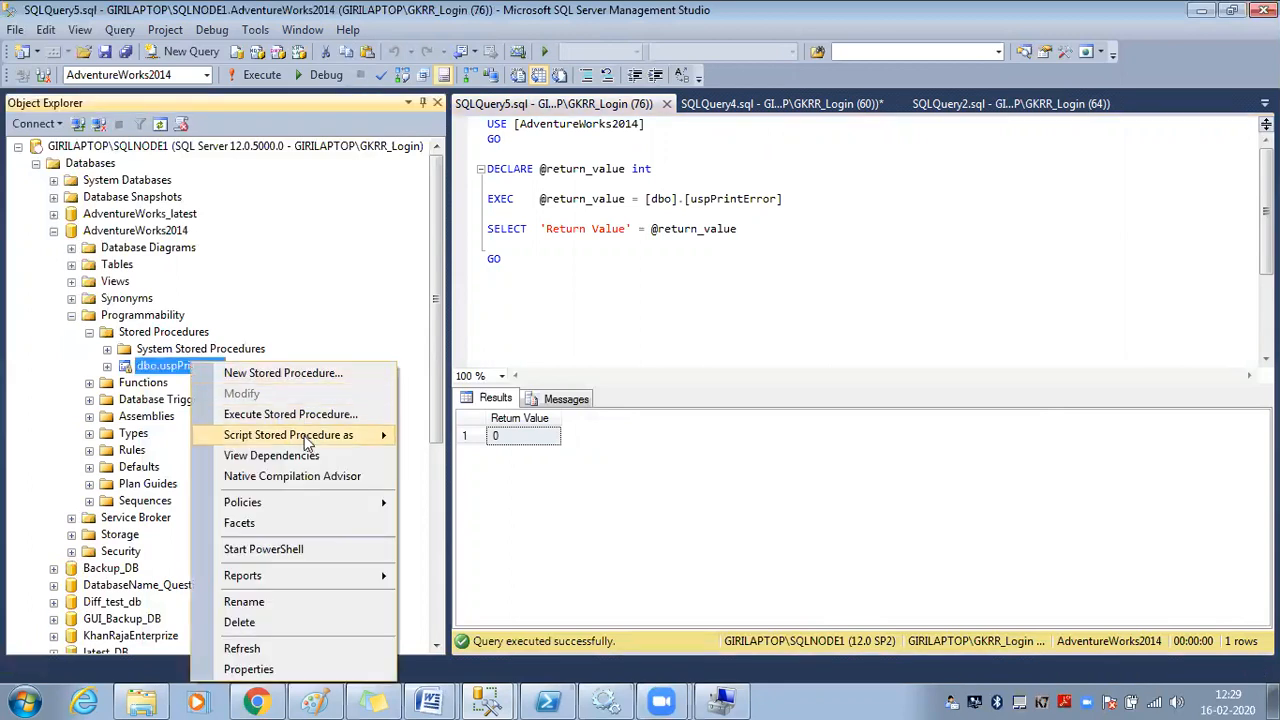
mouse_move(320, 443)
mouse_move(452, 457)
click(606, 460)
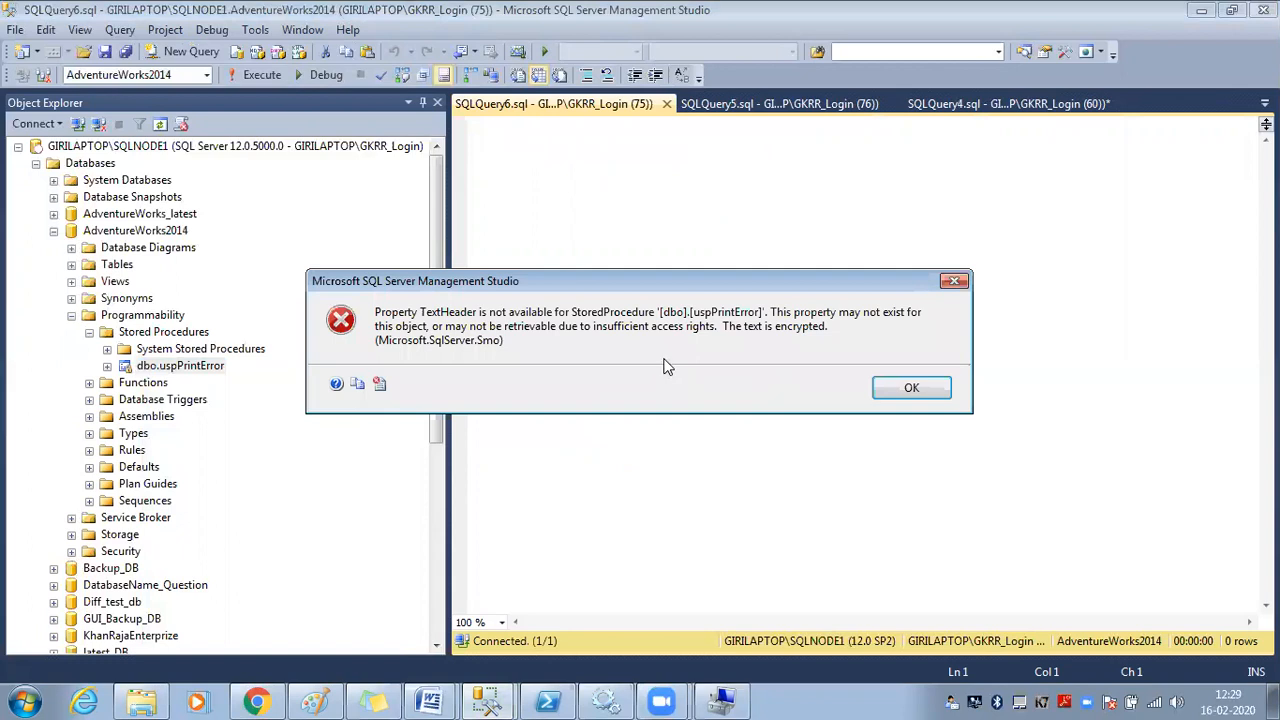
click(910, 388)
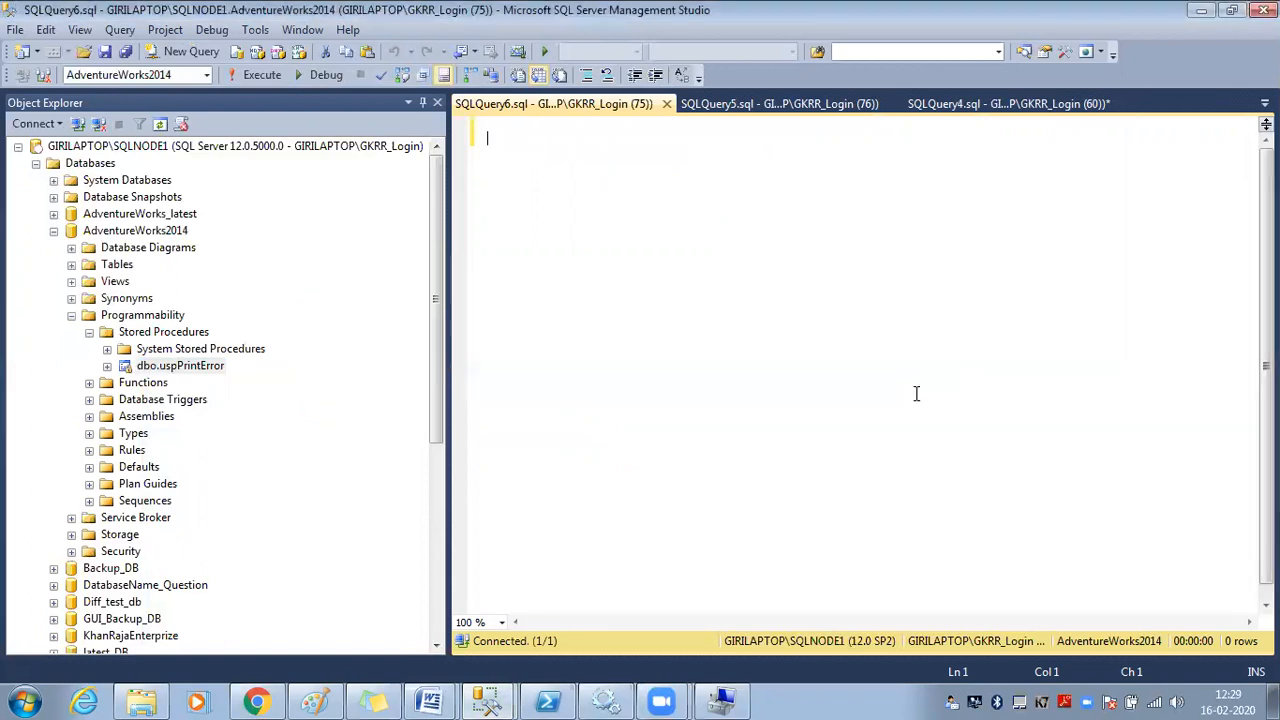
Close the empty SQLQuery6 tab and bring up the Paint diagram
click(666, 103)
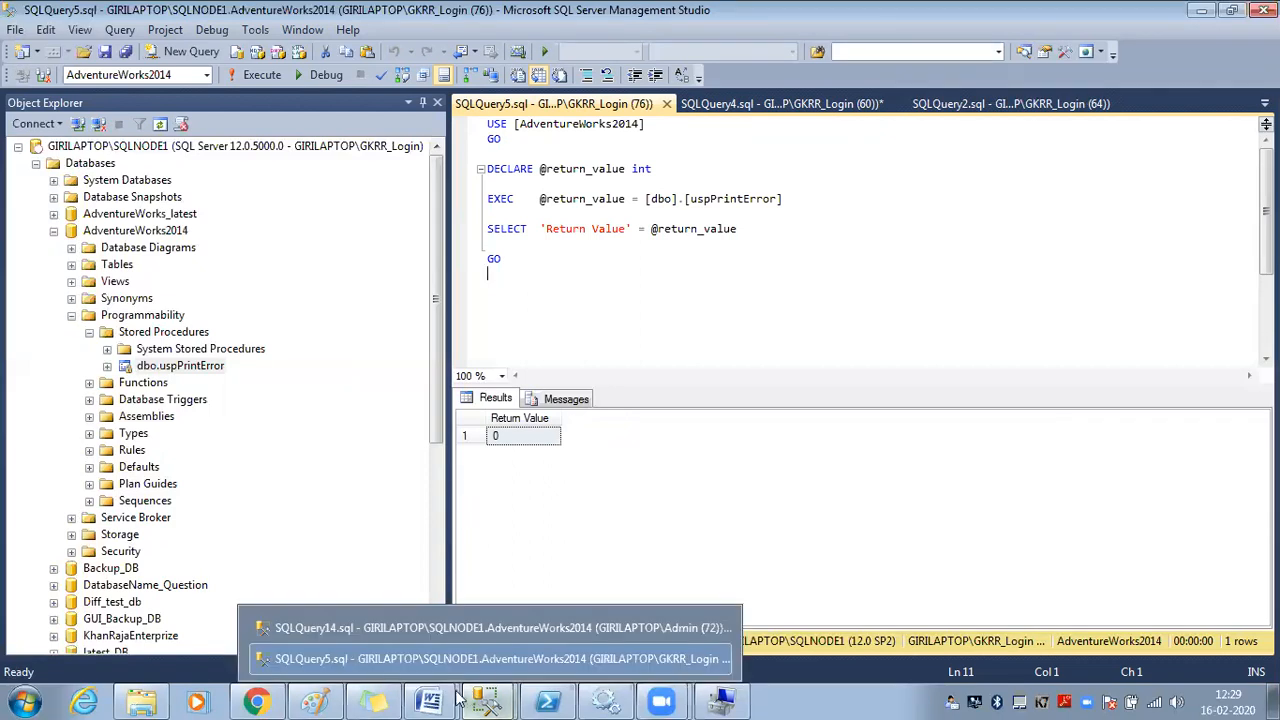
click(398, 692)
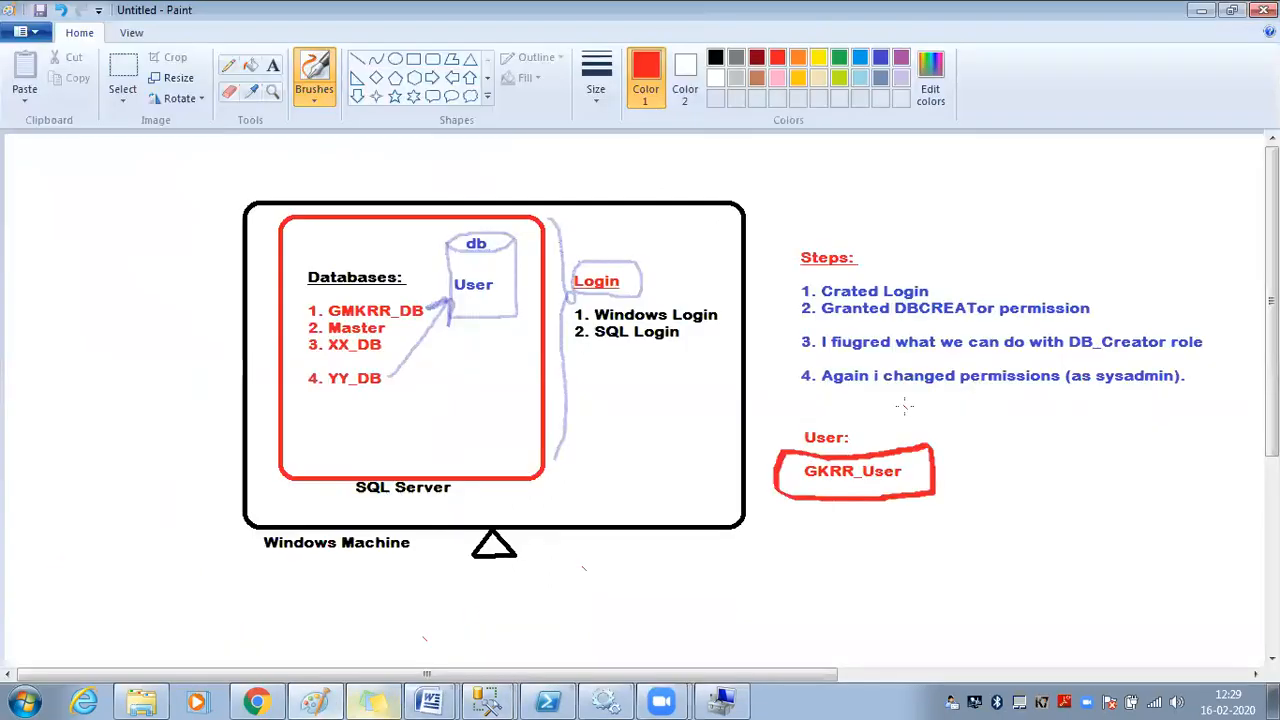
Draw a red curved arrow from the Login box to the User in the db cylinder
mouse_move(637, 286)
mouse_down()
mouse_move(645, 250)
mouse_move(556, 228)
mouse_move(484, 268)
mouse_move(512, 264)
mouse_move(489, 360)
mouse_move(426, 410)
mouse_move(366, 396)
mouse_move(370, 416)
mouse_move(376, 382)
mouse_move(388, 396)
mouse_up()
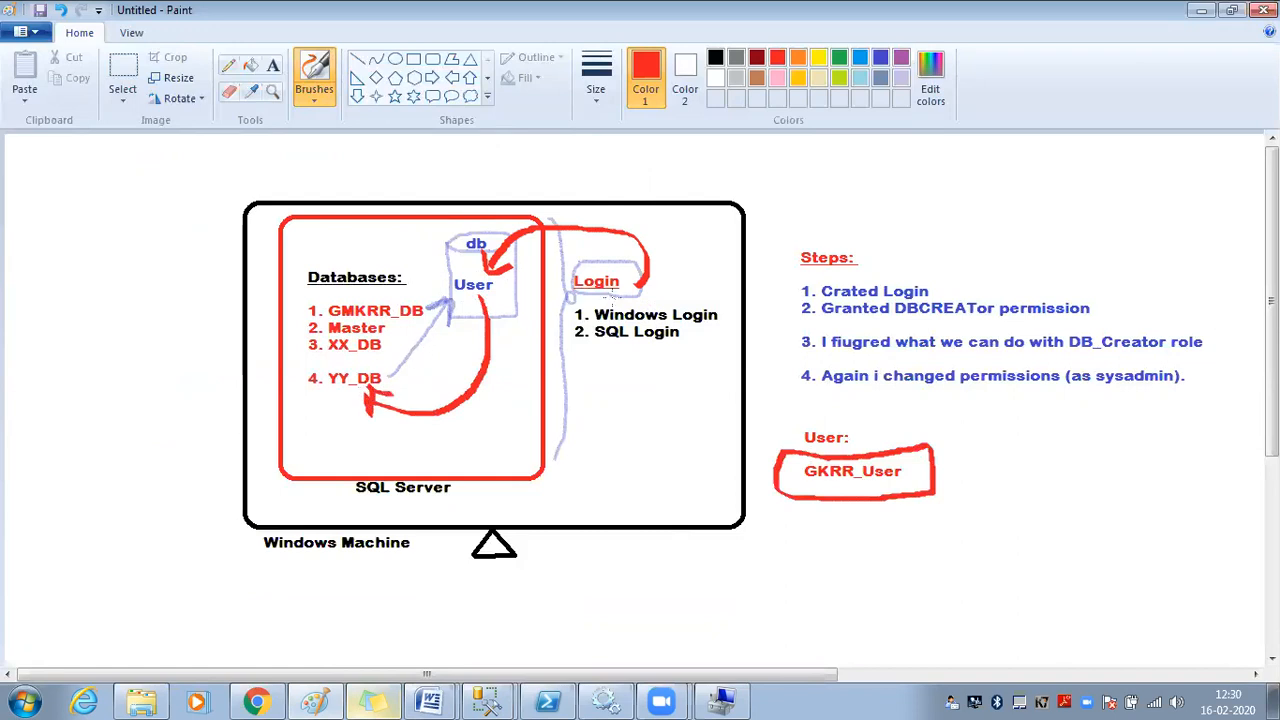
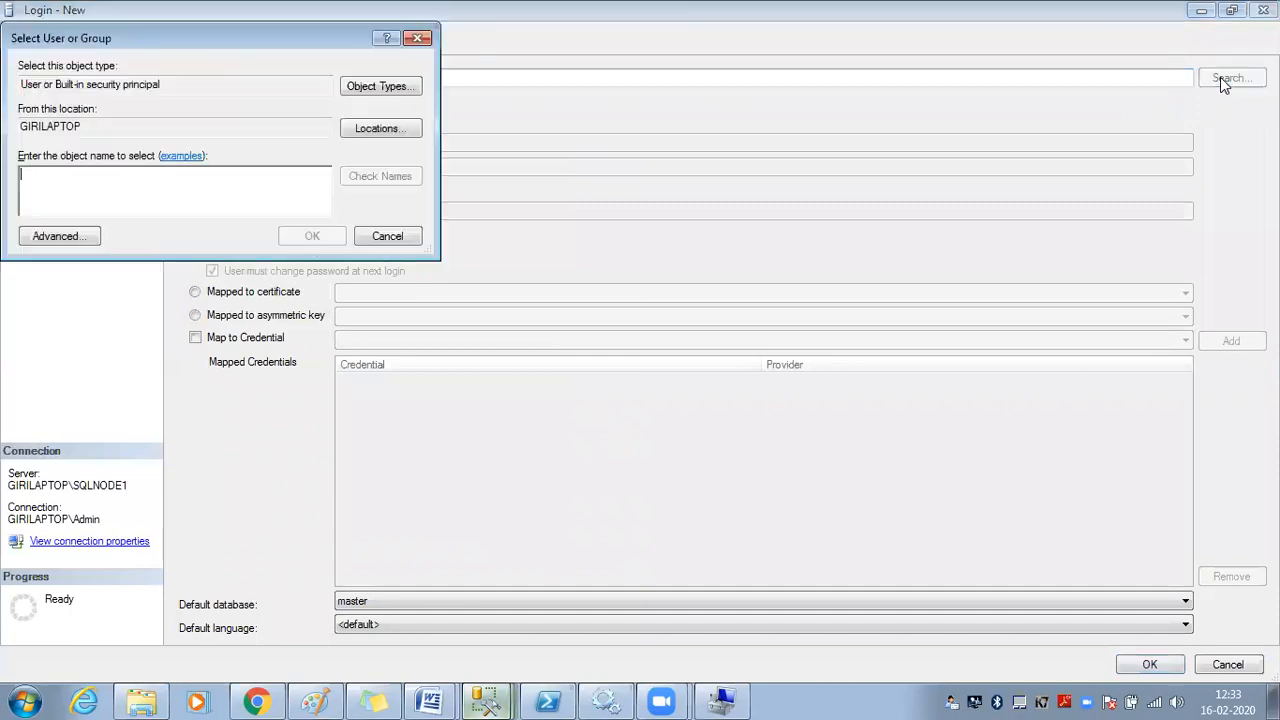
Cancel the Object Types and Select User or Group dialogs, then close the new login form unchanged
click(364, 94)
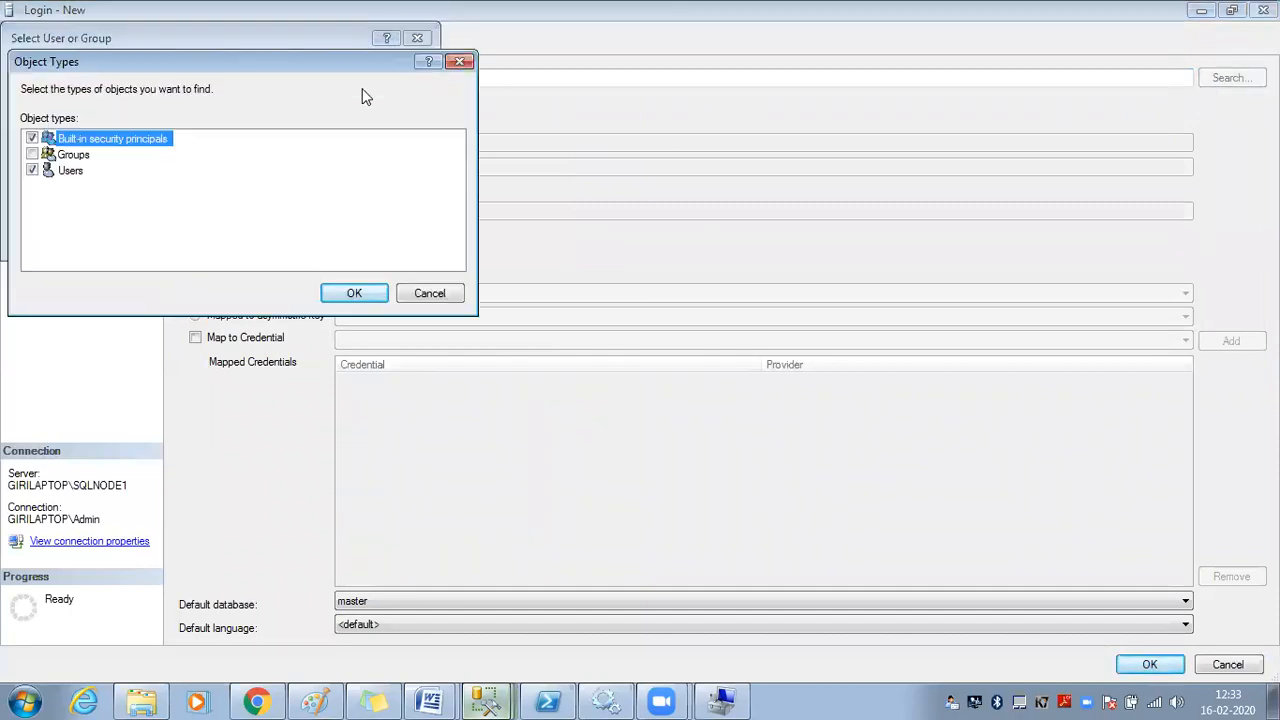
click(49, 185)
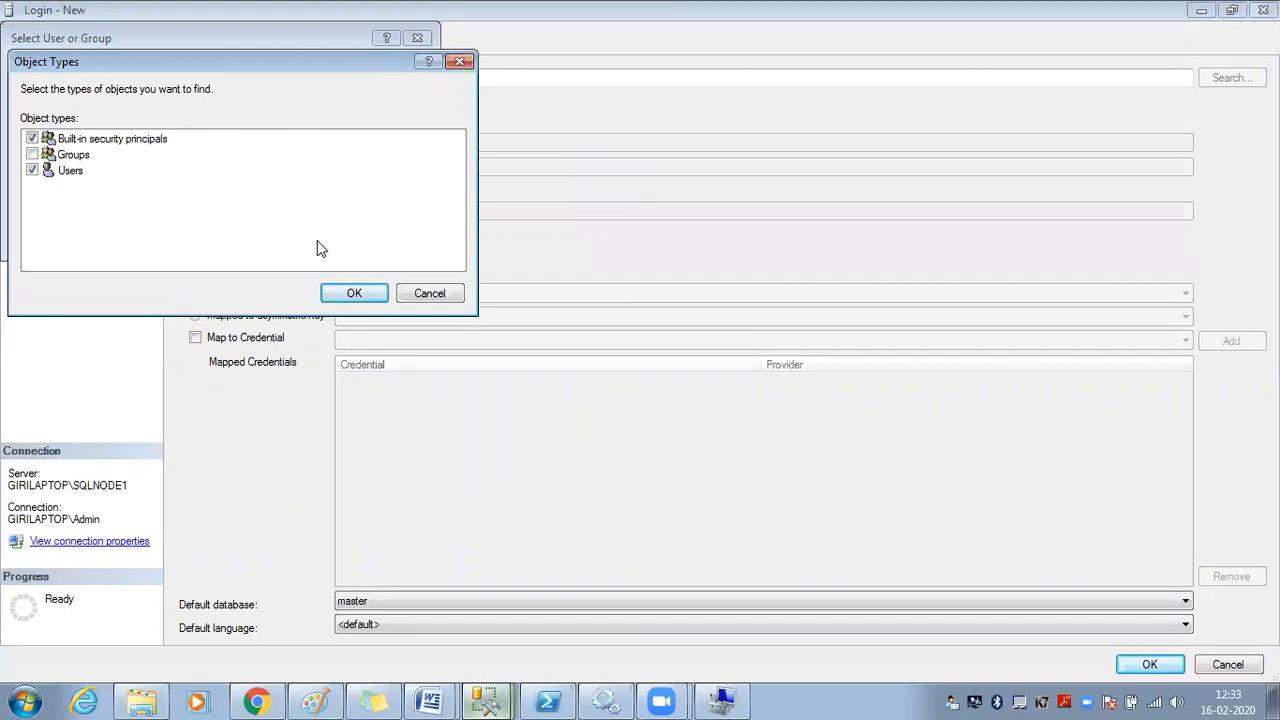
click(445, 295)
click(390, 240)
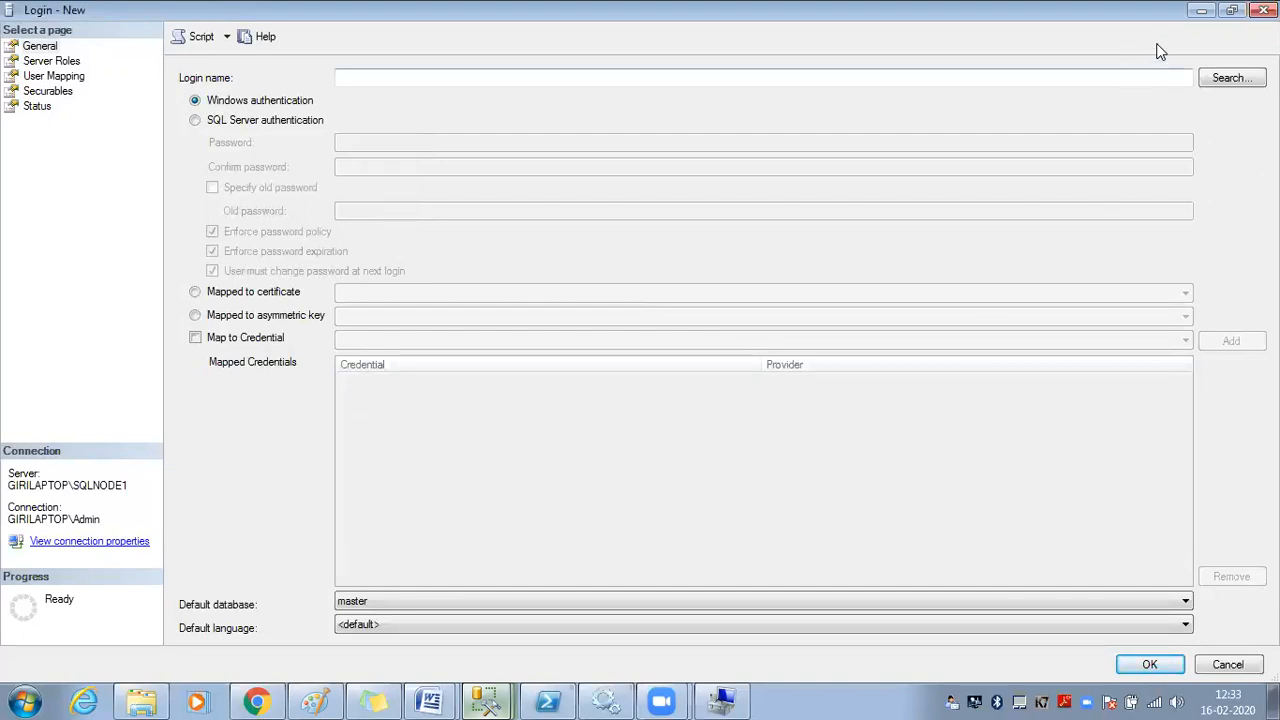
click(1263, 10)
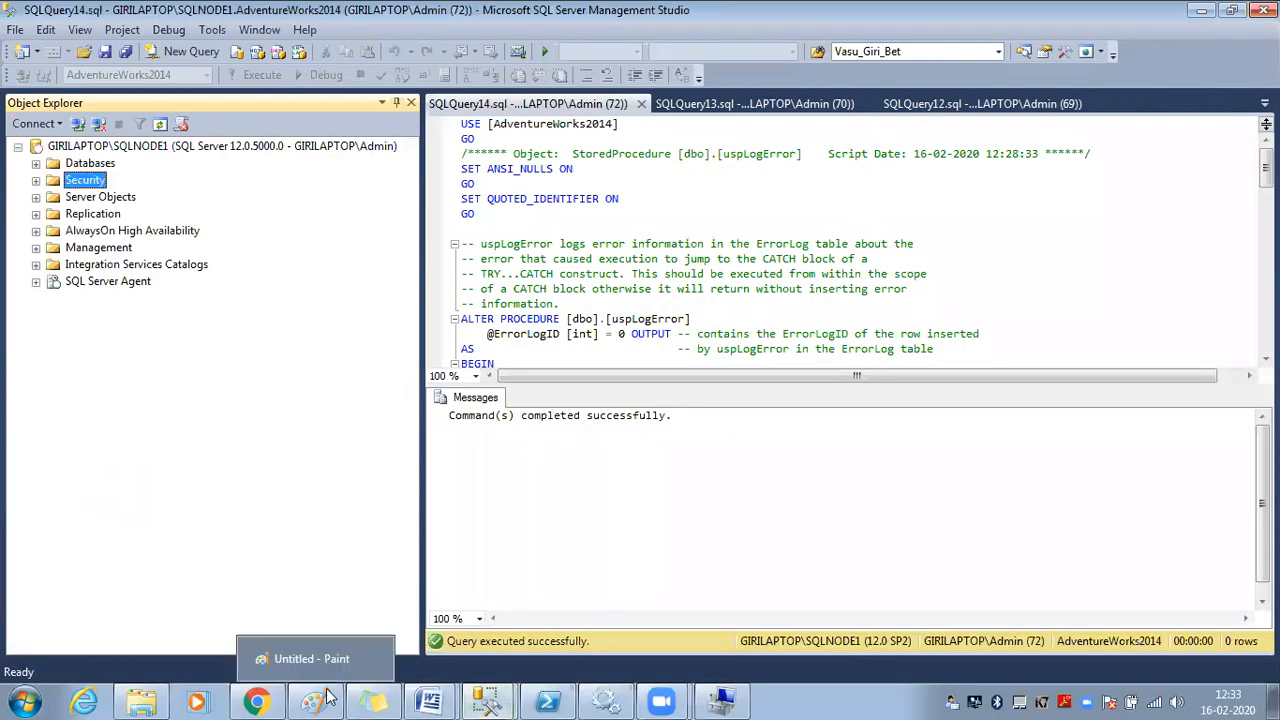
In Computer Management, list Local Users and Groups > Users with a widened Name column to check GKRR_Login
mouse_move(548, 700)
click(720, 648)
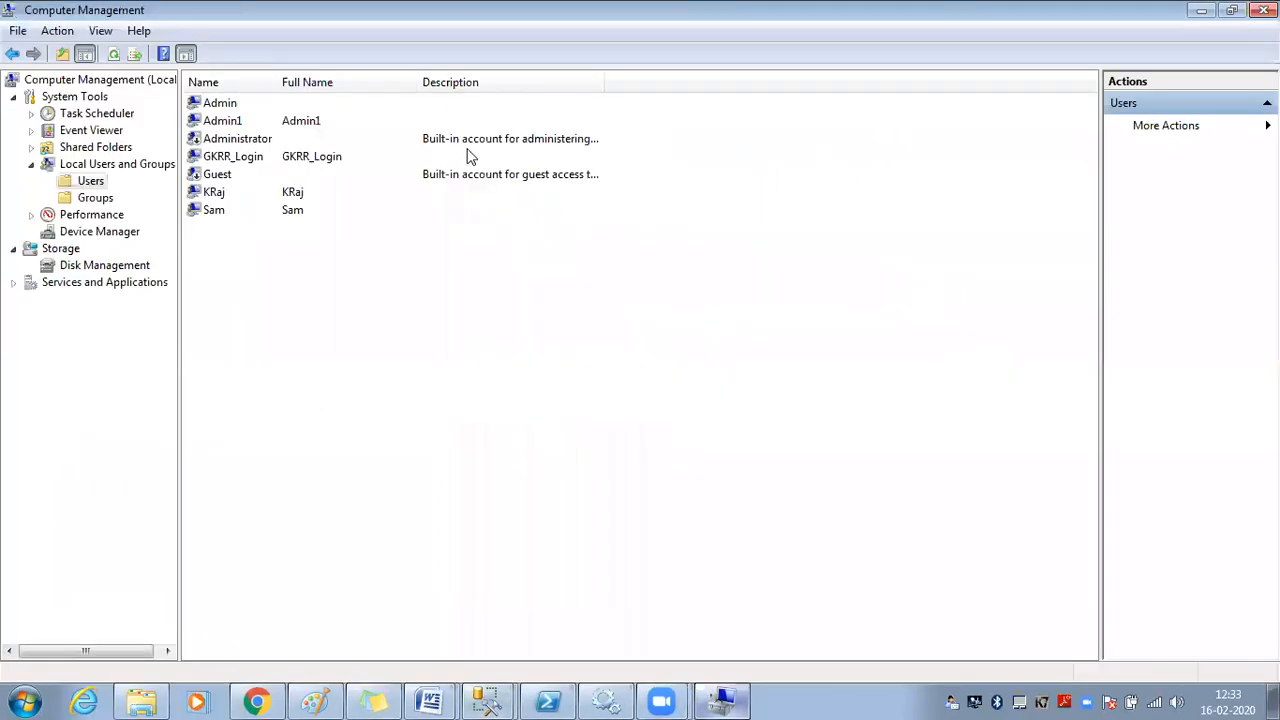
click(104, 182)
drag(278, 82, 412, 82)
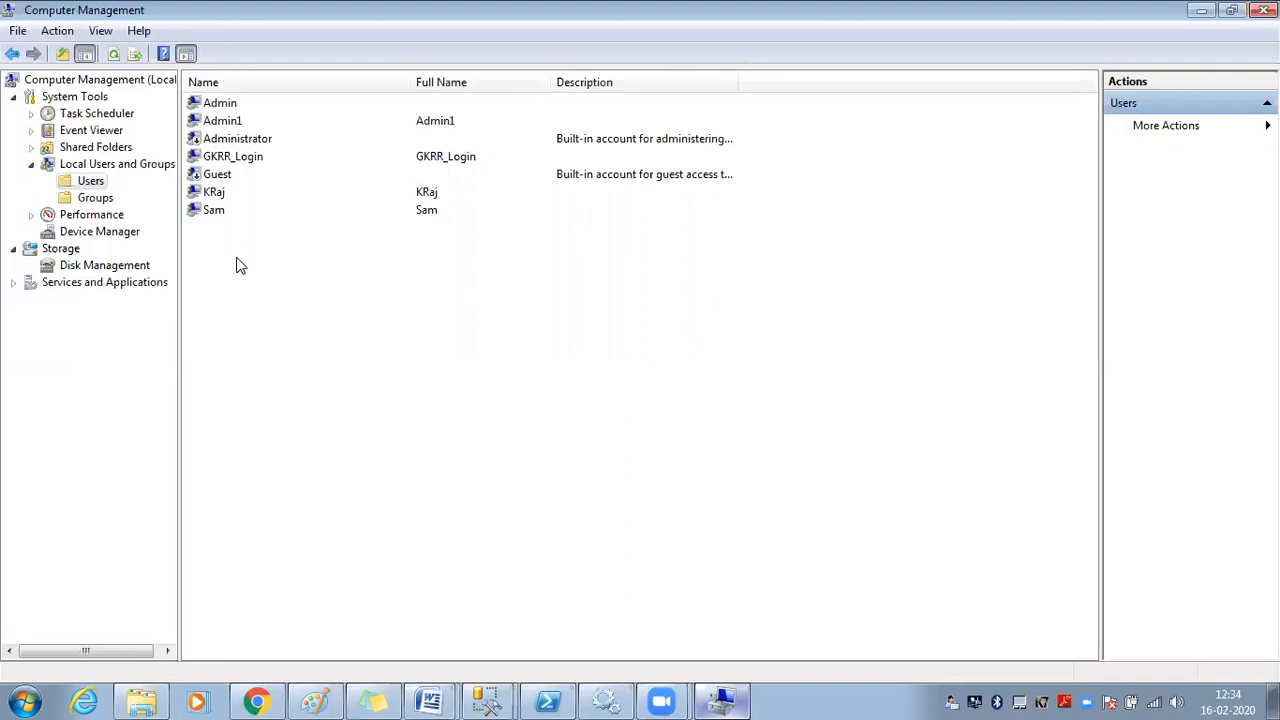
mouse_move(485, 695)
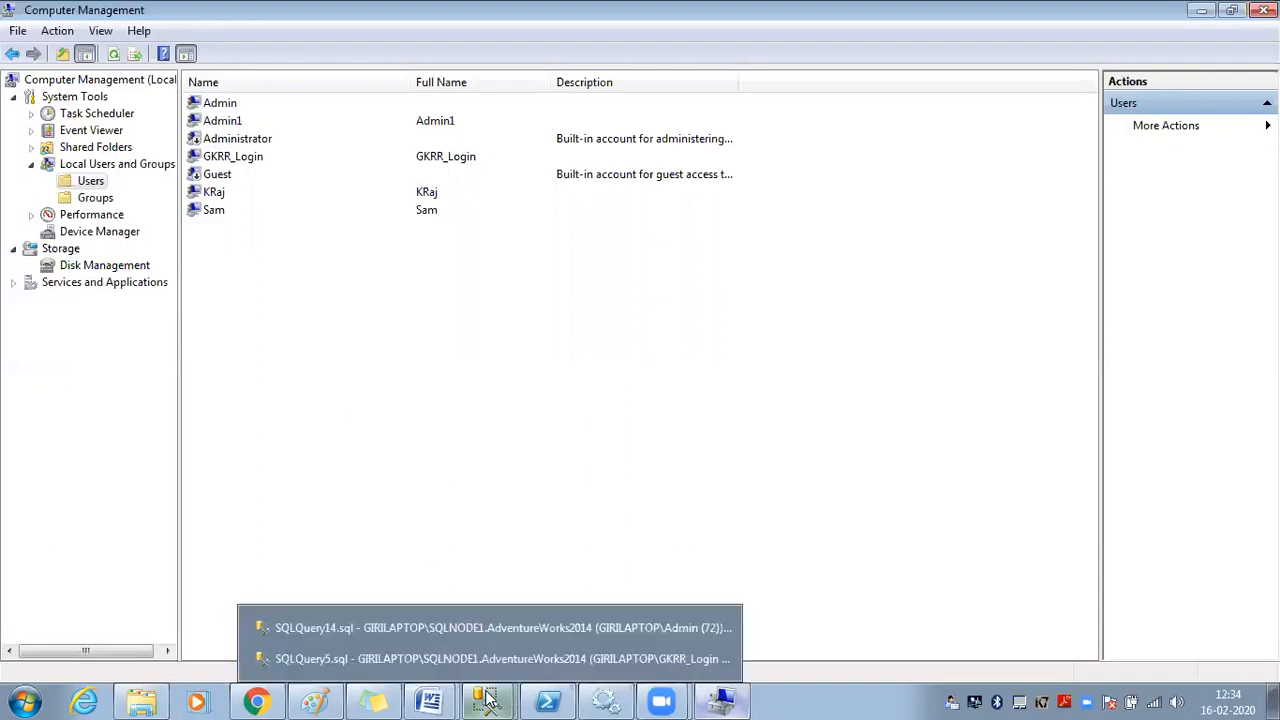
click(480, 630)
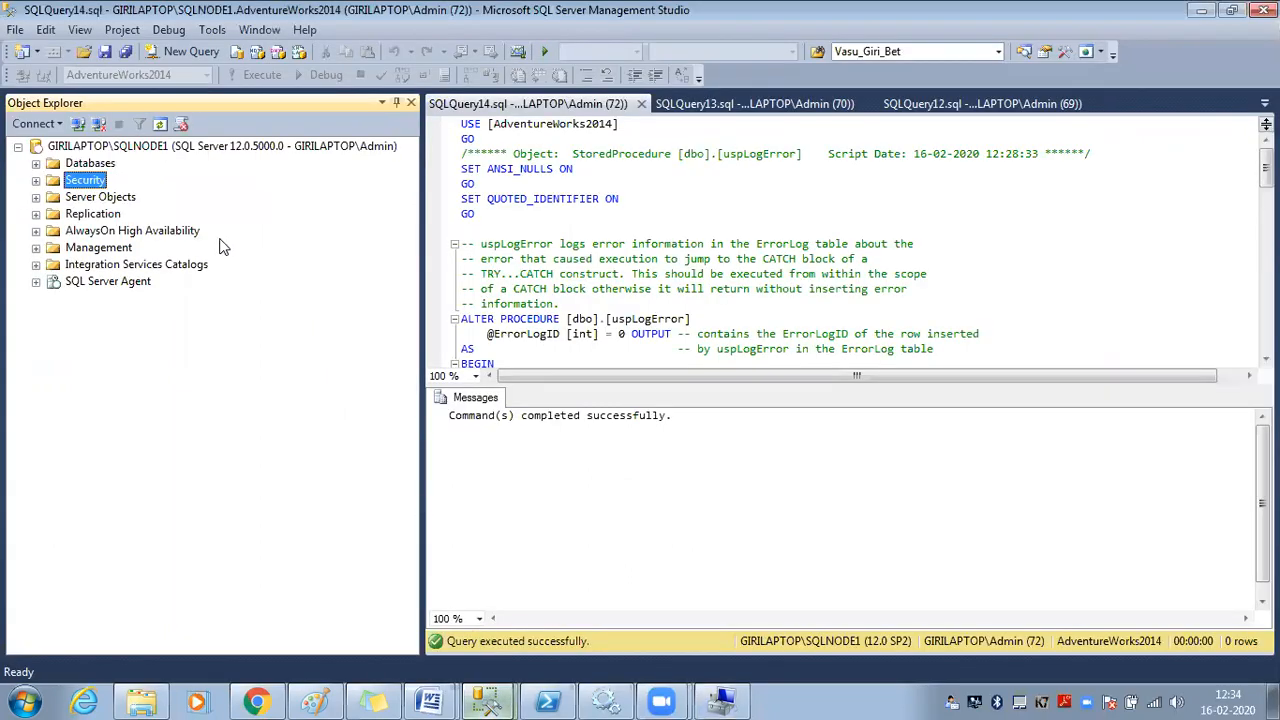
Start a new login under Security, cancel it, and open the Windows Start menu
click(160, 125)
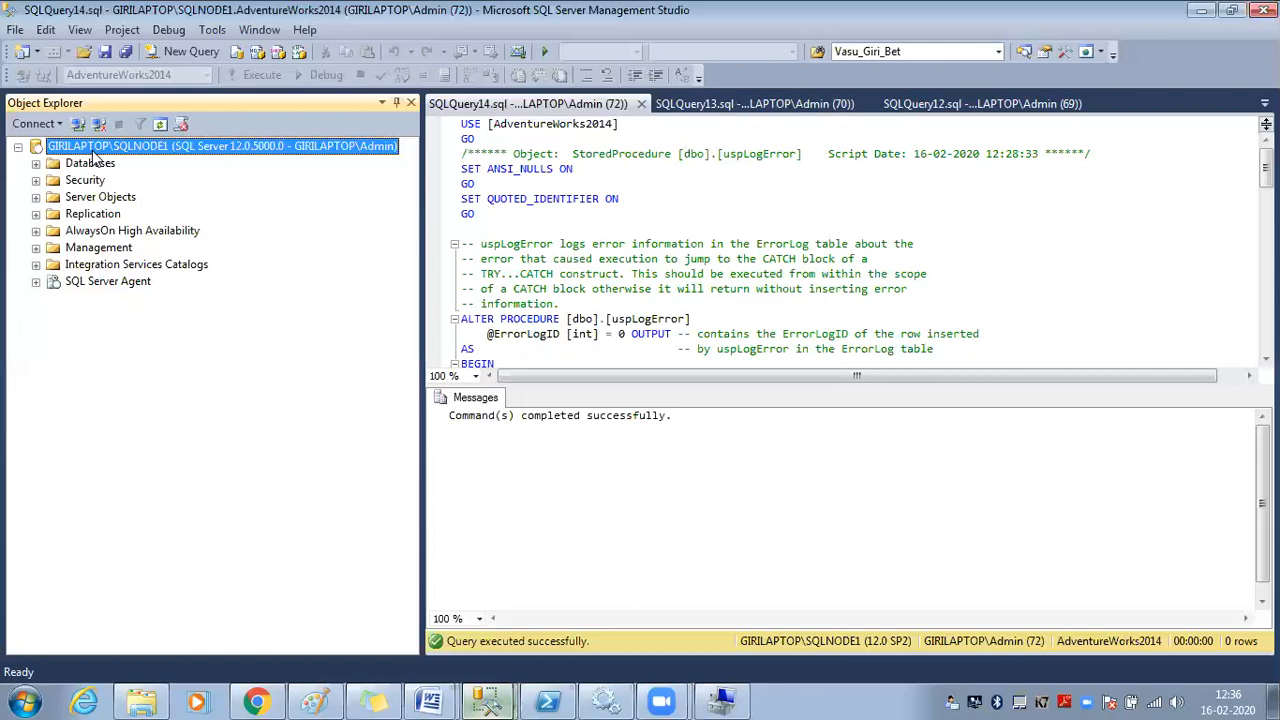
click(99, 186)
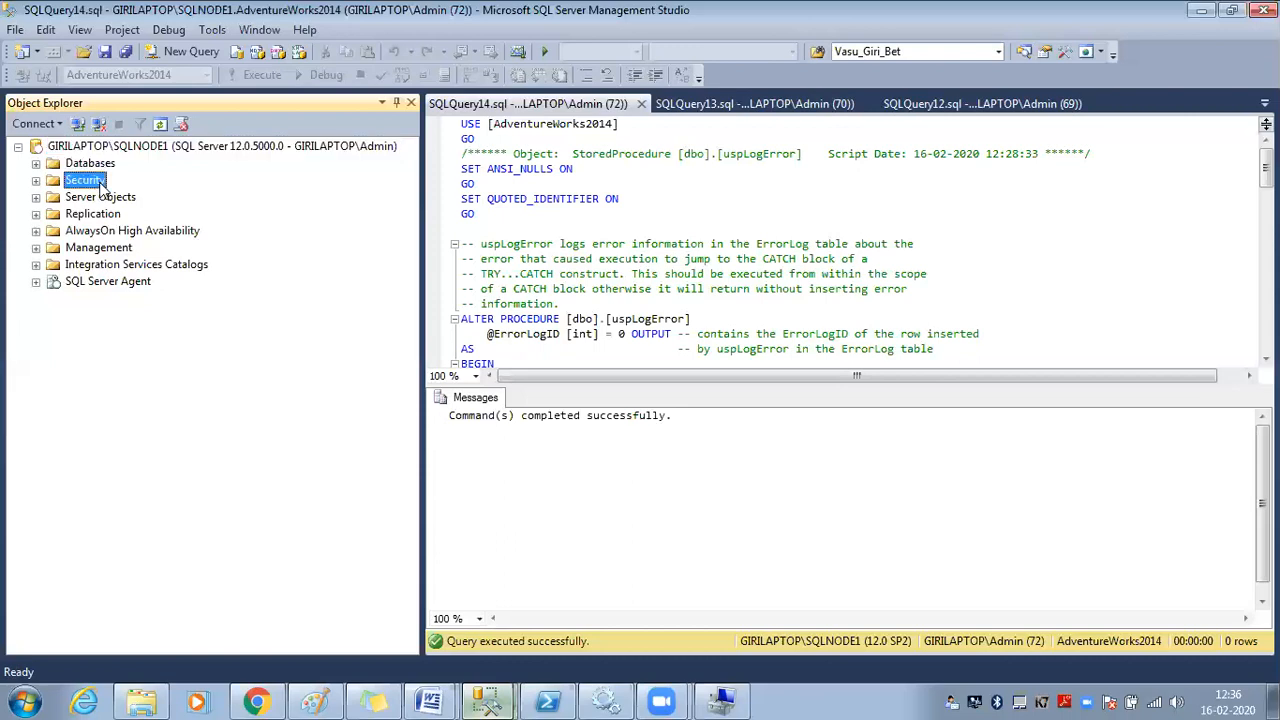
mouse_move(150, 197)
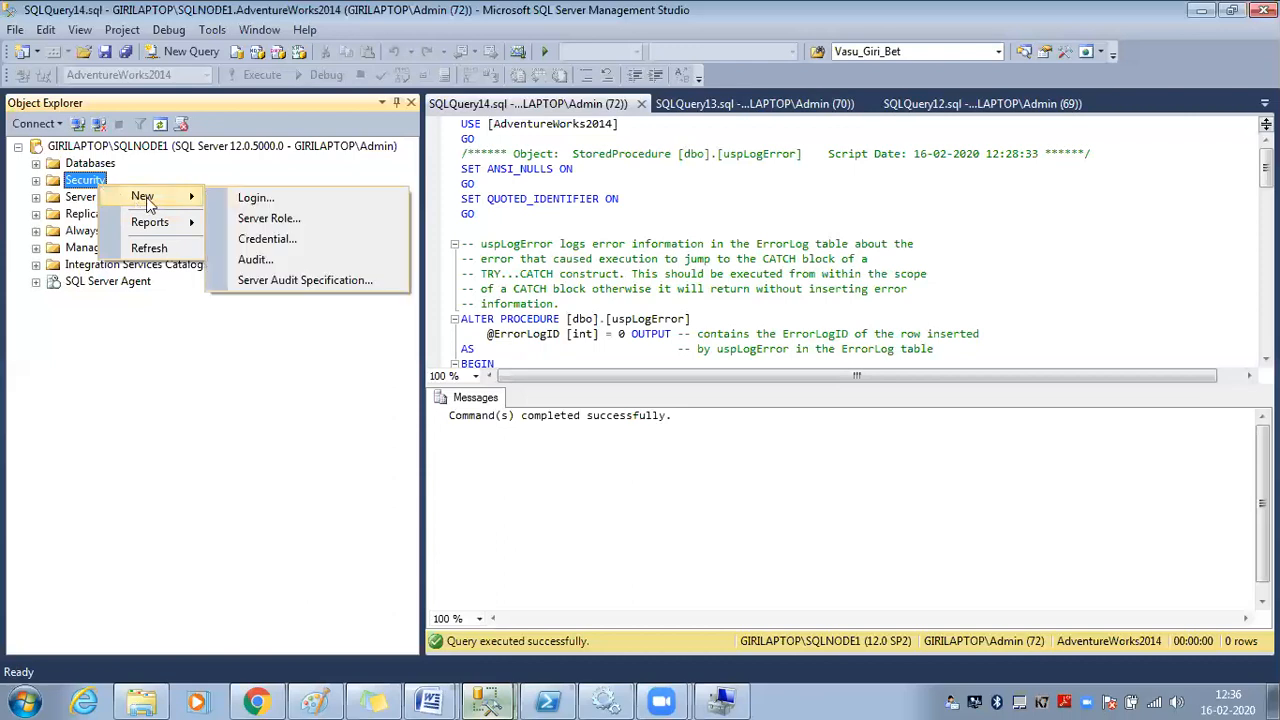
click(226, 197)
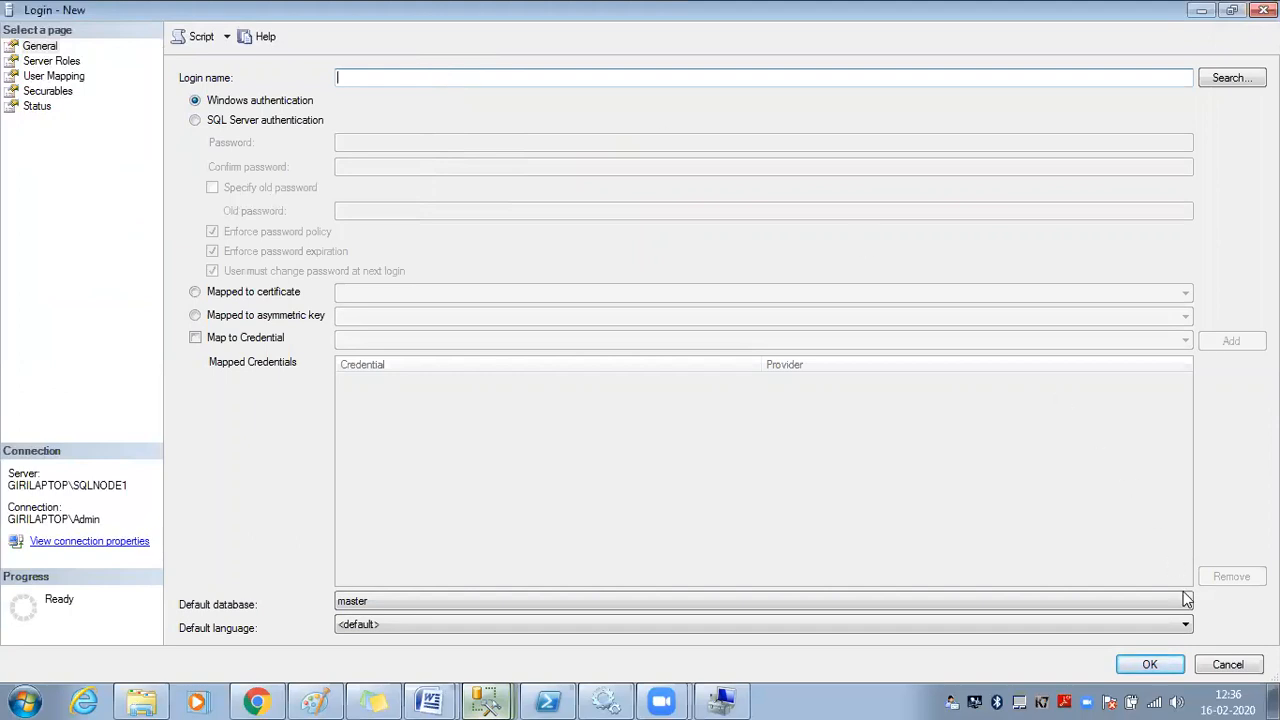
click(1226, 665)
click(27, 697)
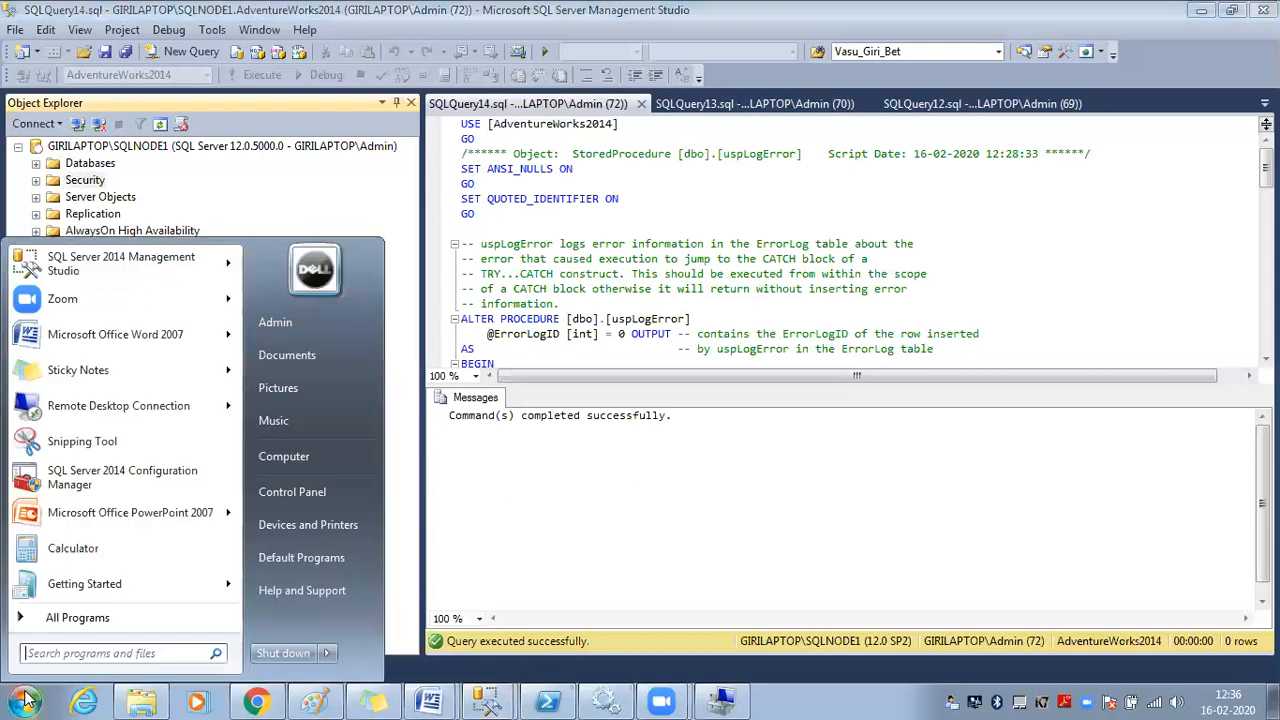
Check the computer name GiriLaptop and WORKGROUP membership in the Computer's system properties
right_click(307, 459)
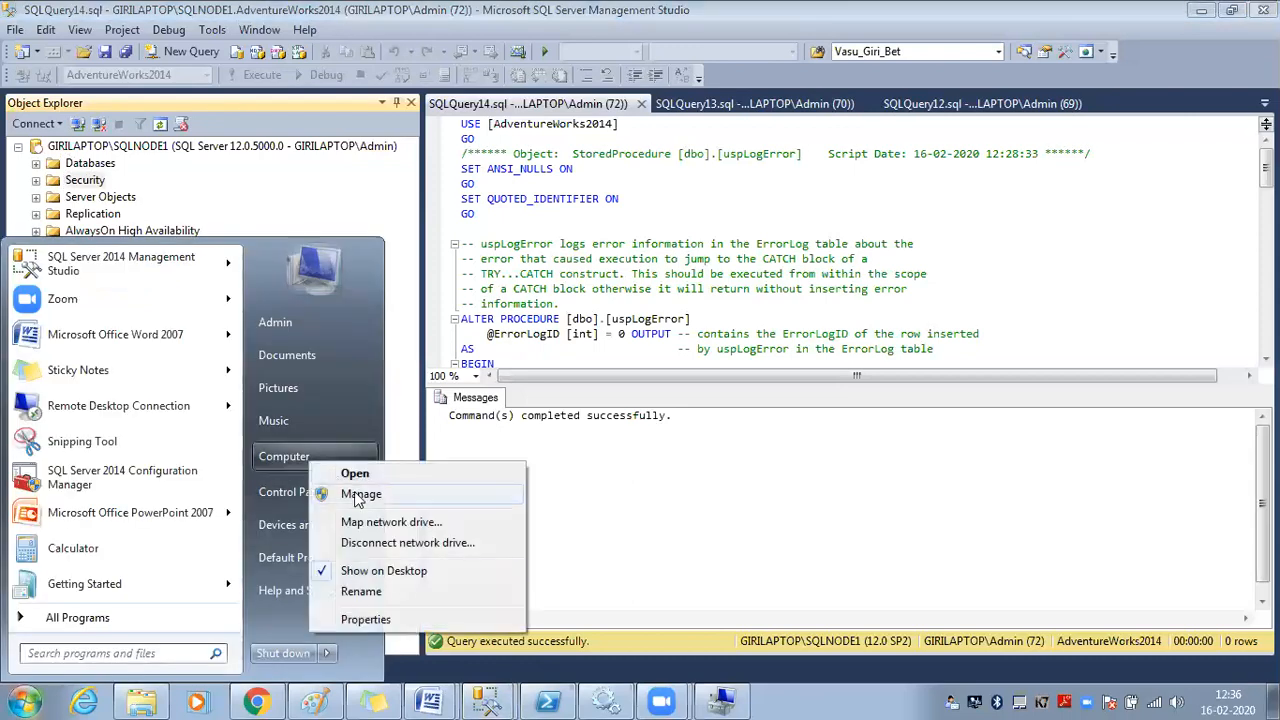
click(403, 618)
scroll(490, 495, down, 1)
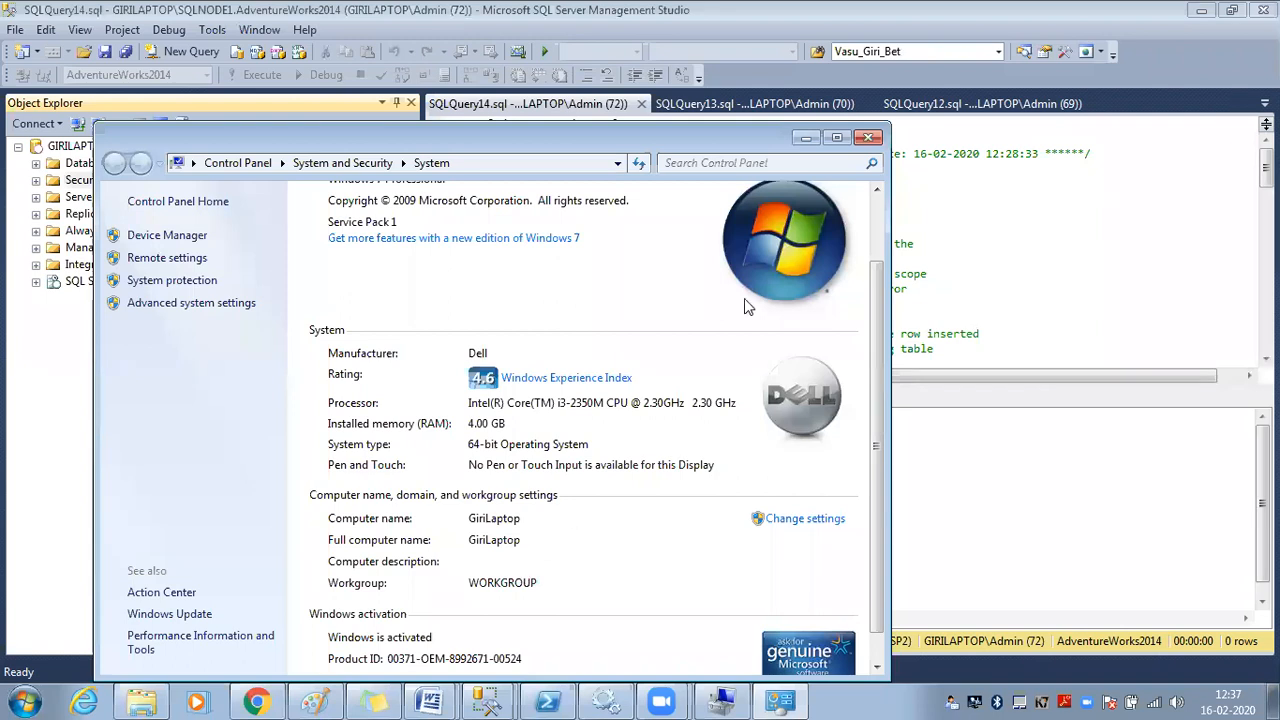
click(867, 137)
Open a fresh new-login form from the Security folder with the Login name box ready
right_click(92, 184)
mouse_move(139, 193)
click(248, 191)
click(383, 80)
Enter 'domain\ad_login' as the login name, dismissing the error, and choose SQL Server authentication
text(domain)
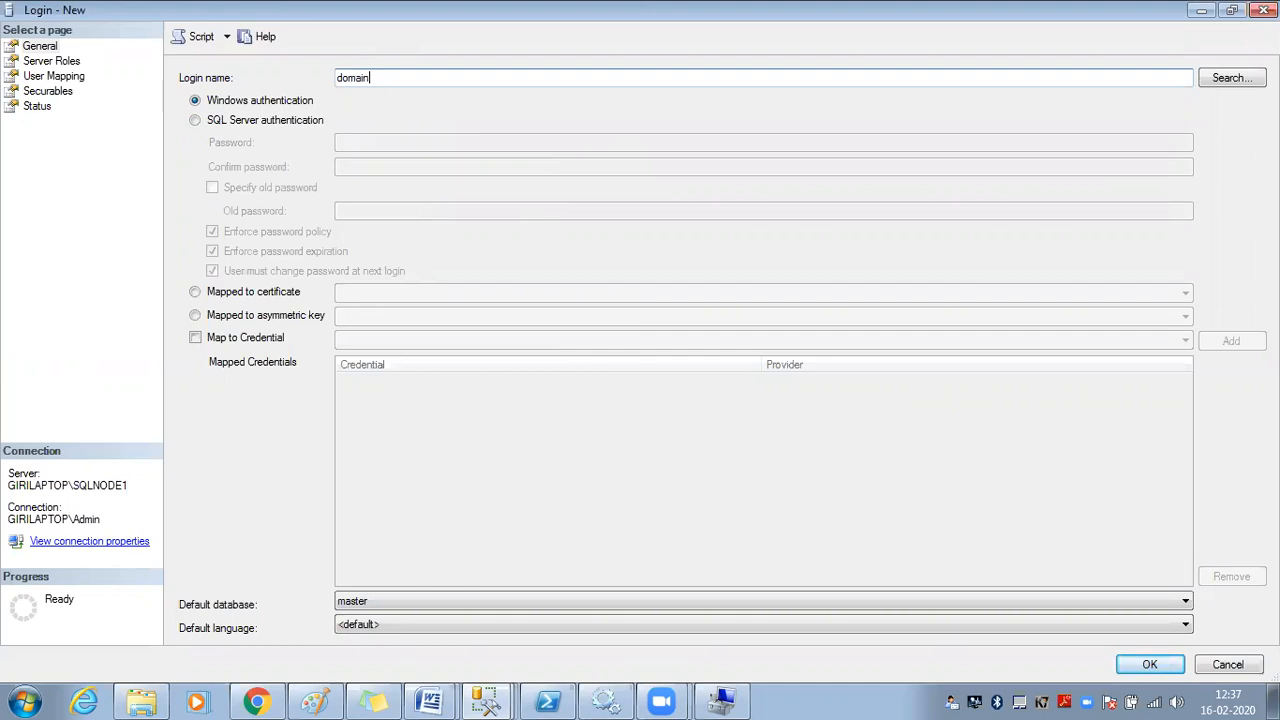
key(Return)
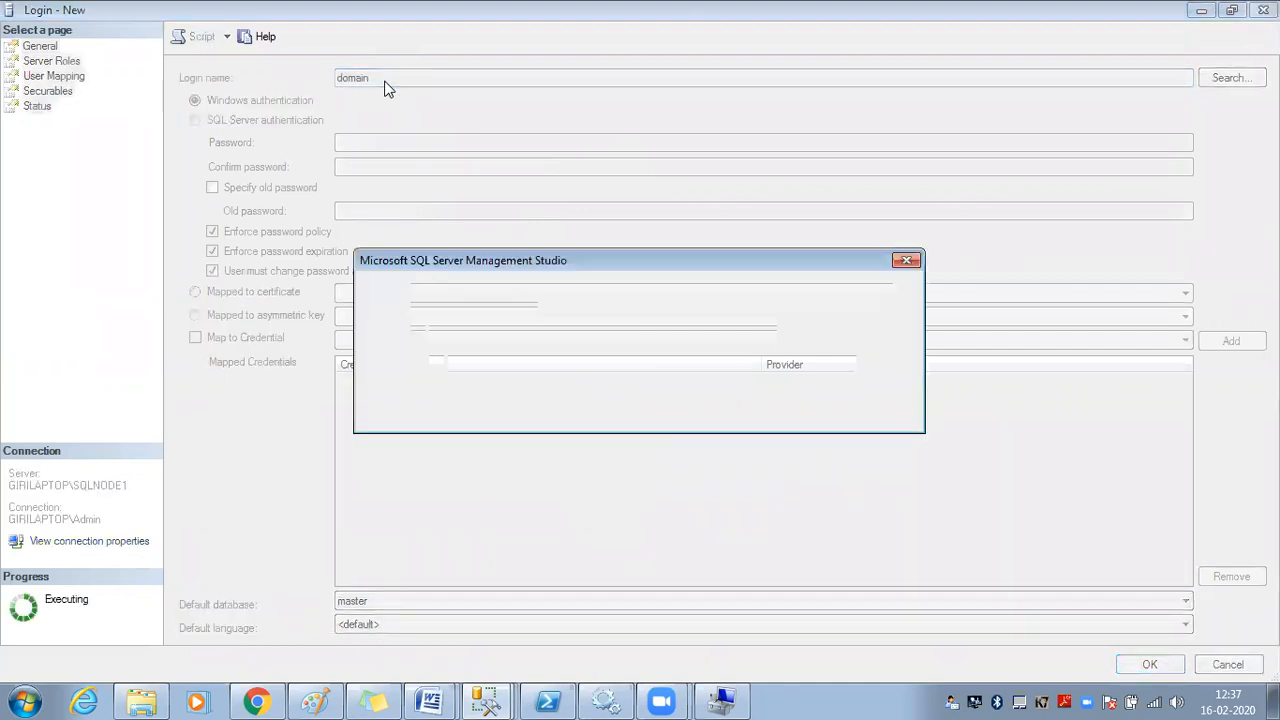
key(Return)
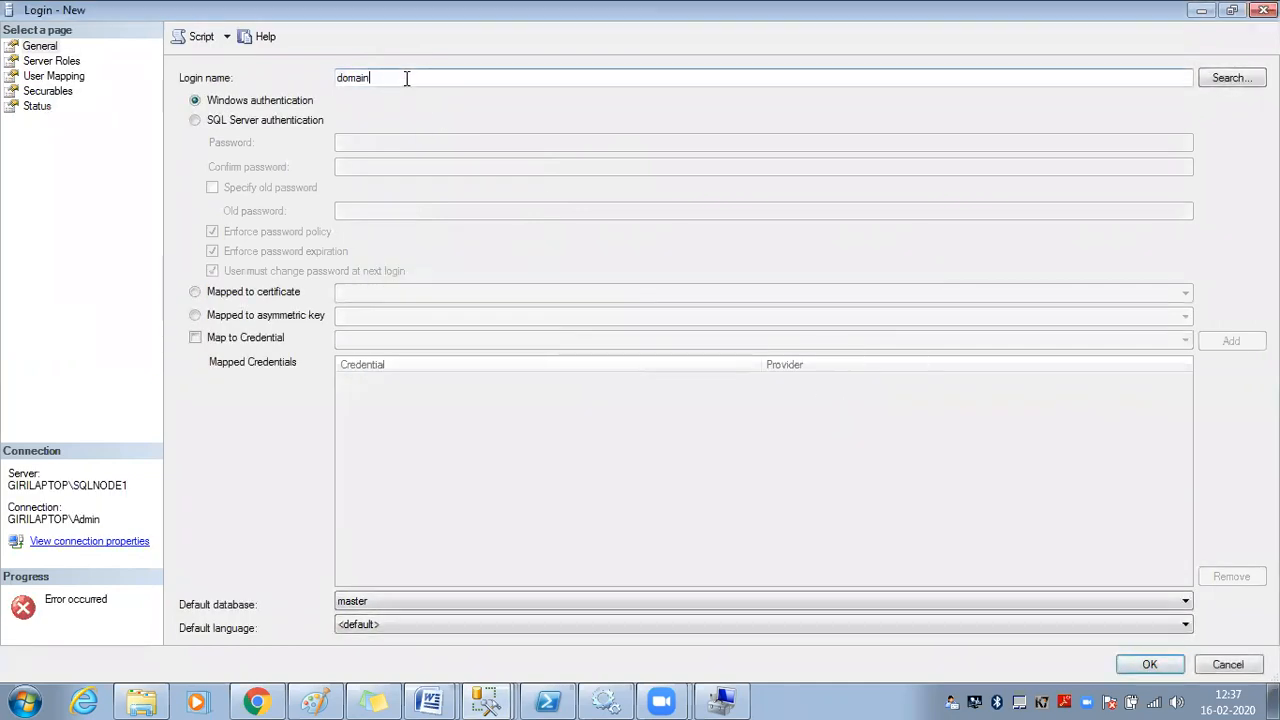
text(\ad_login)
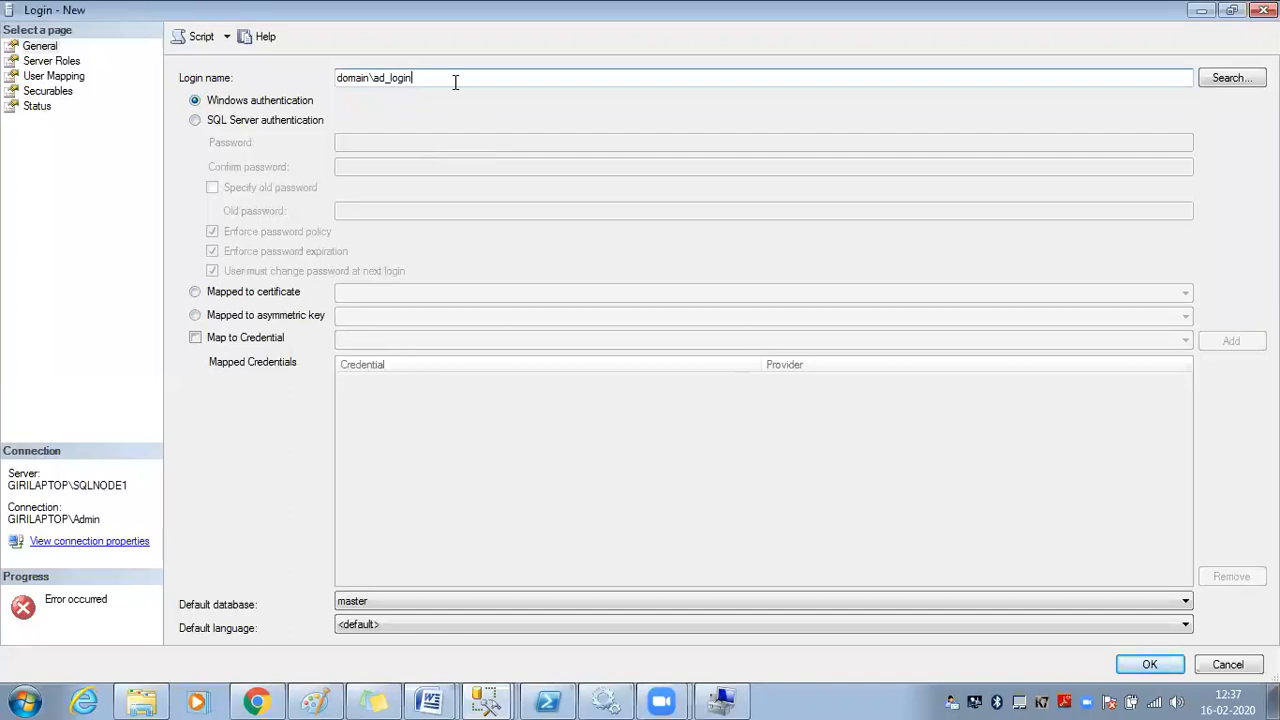
drag(454, 79, 329, 72)
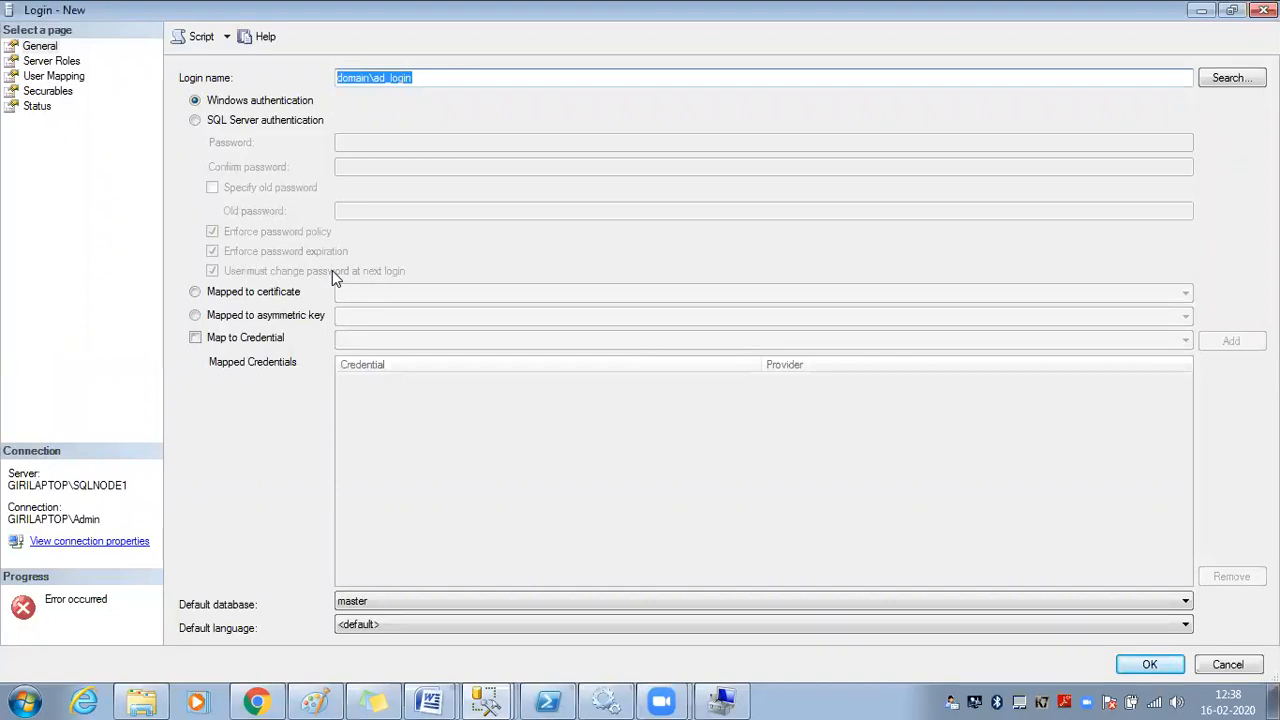
mouse_move(661, 701)
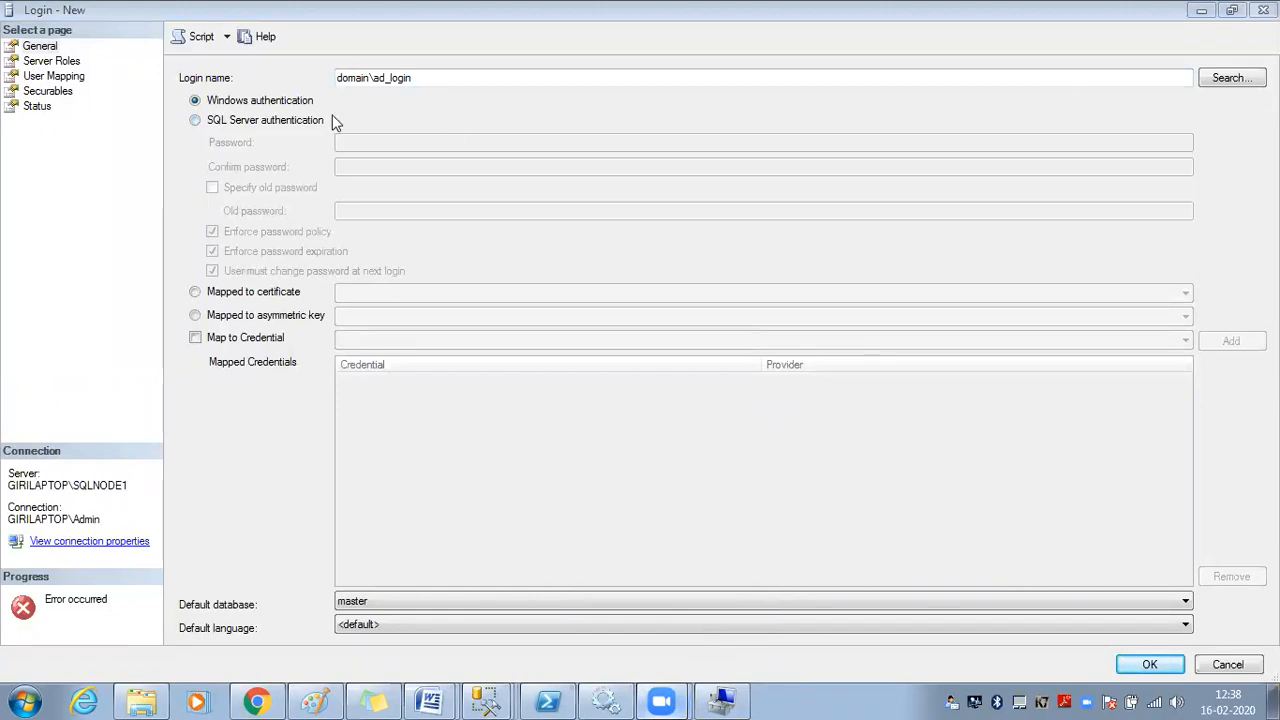
click(271, 121)
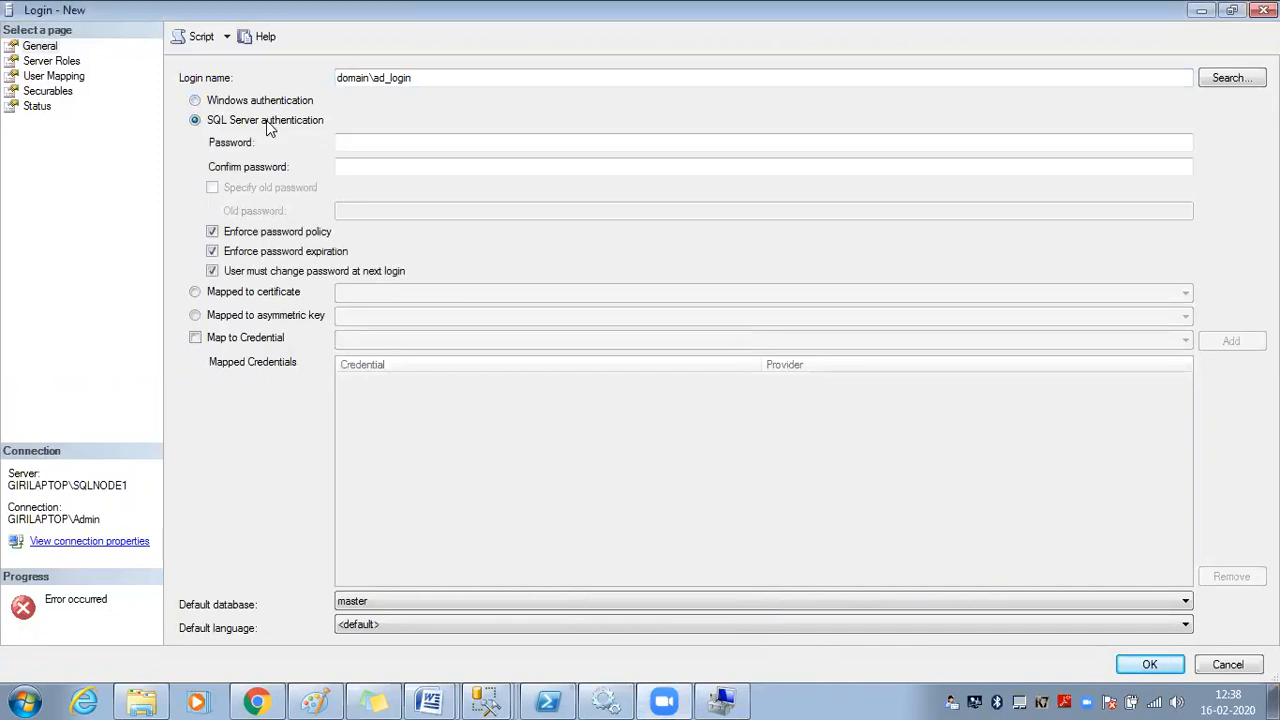
Replace the placeholder login name with 'SQL_login_GKRR'
drag(422, 77, 323, 77)
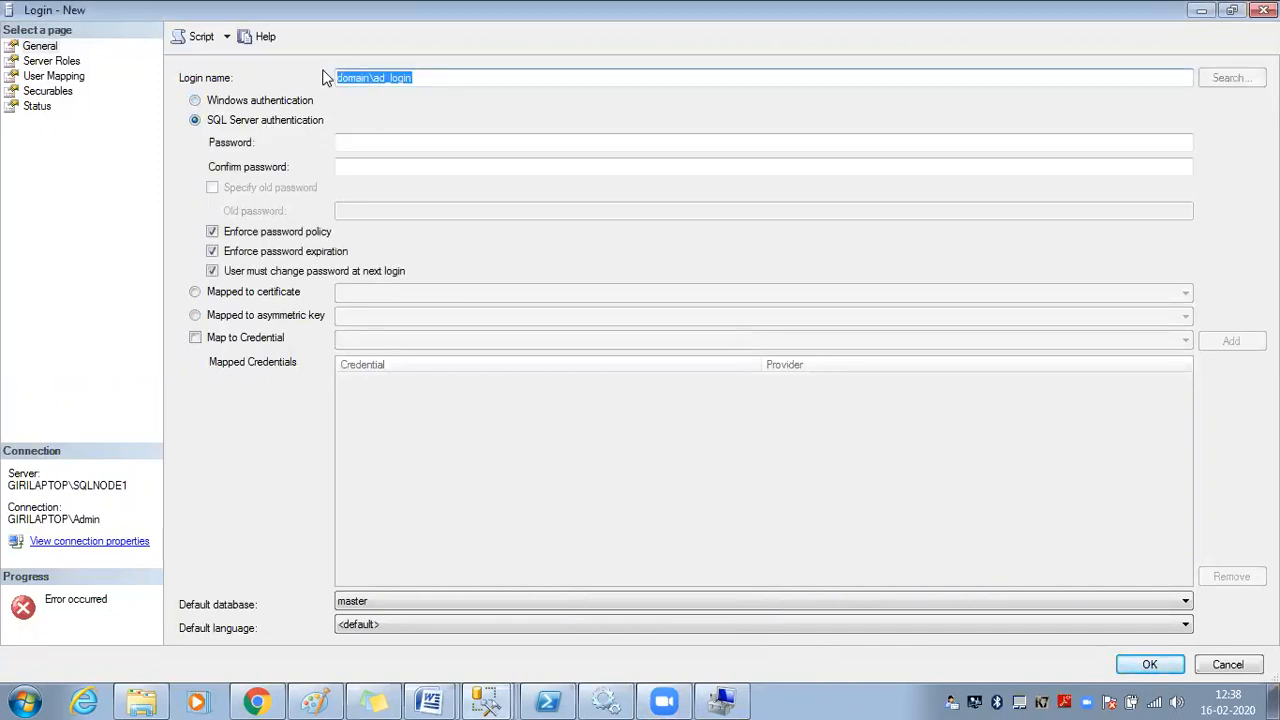
key(BackSpace)
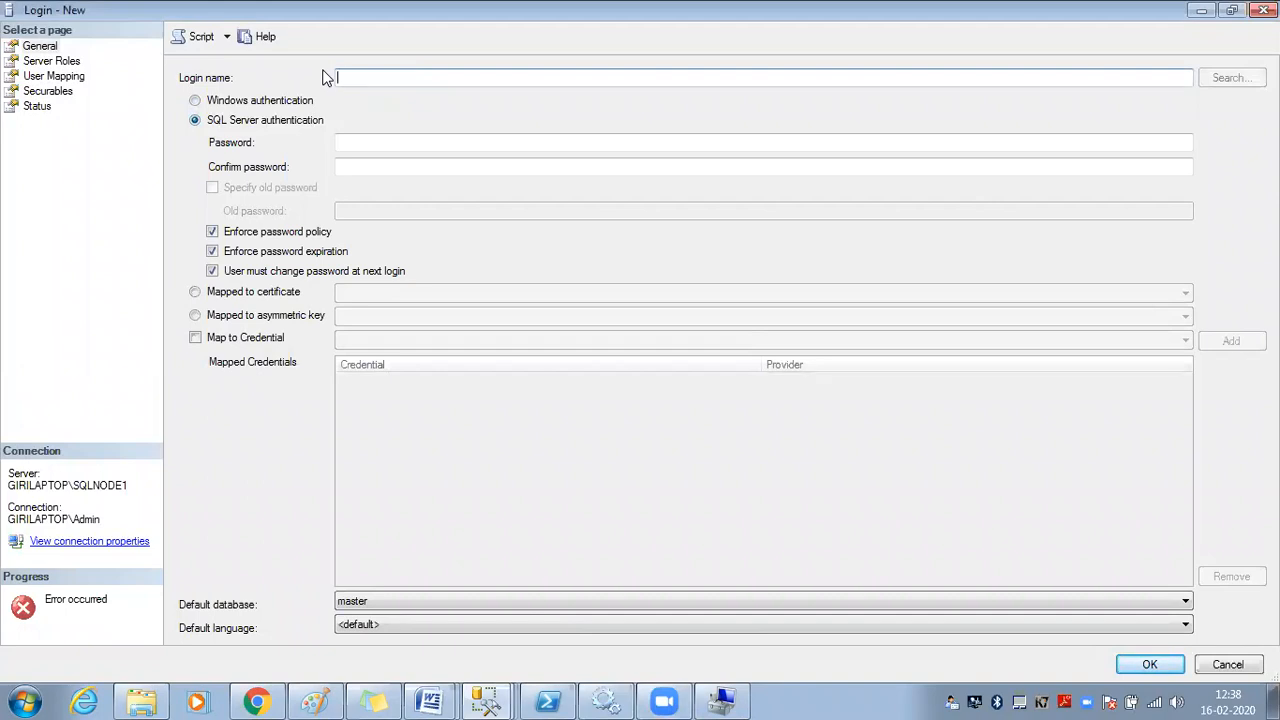
text(SQL_login_GKR)
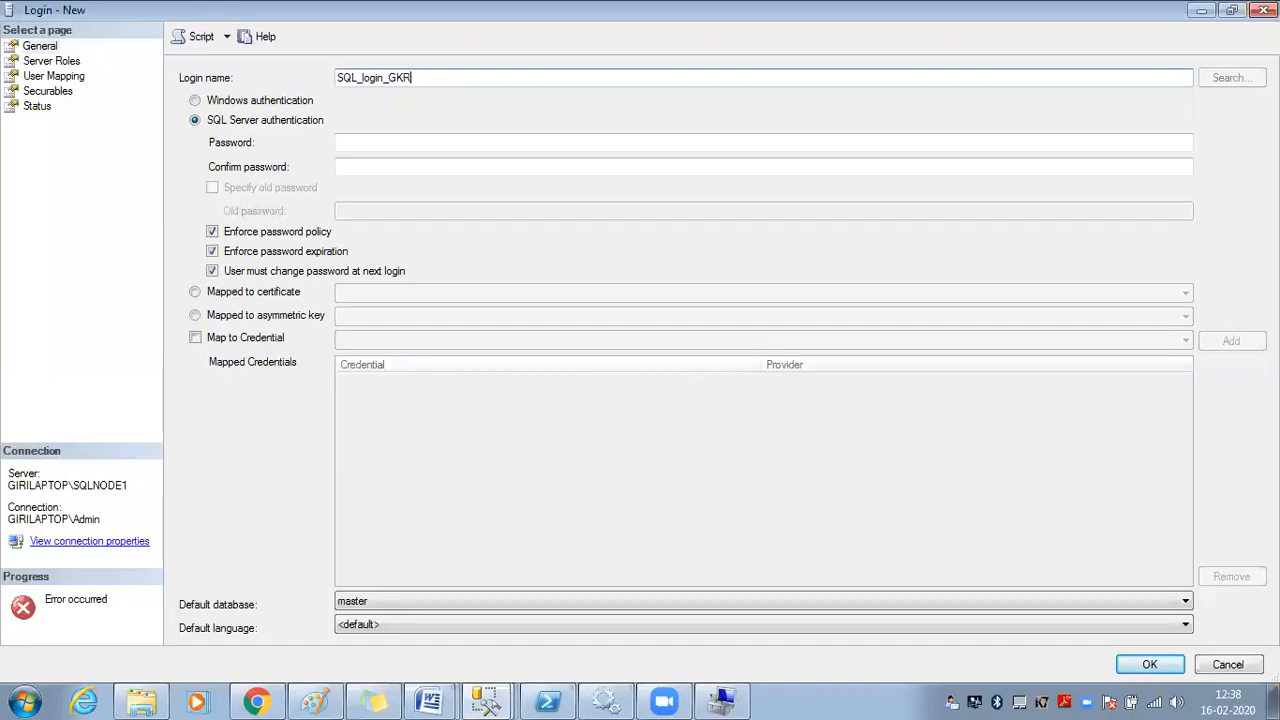
text(R)
double_click(463, 80)
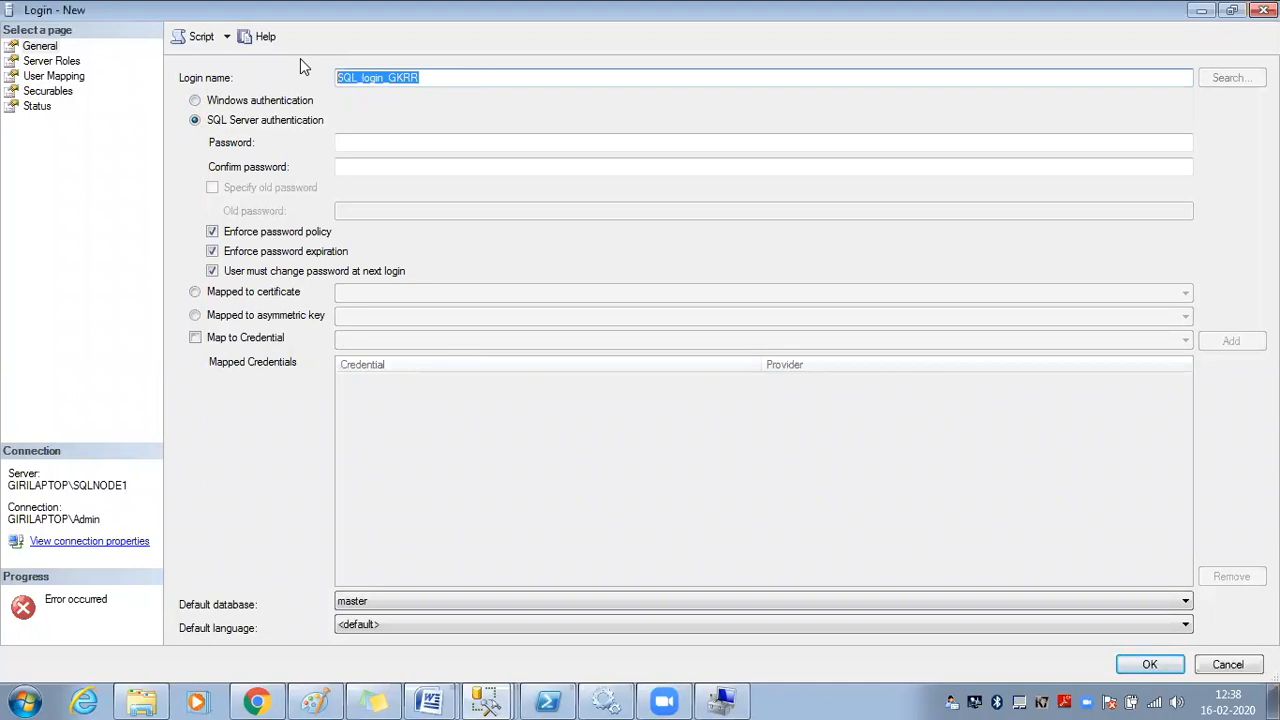
Enter and confirm the login's password, and turn off Enforce password policy
click(399, 141)
text(123)
click(400, 167)
text(123)
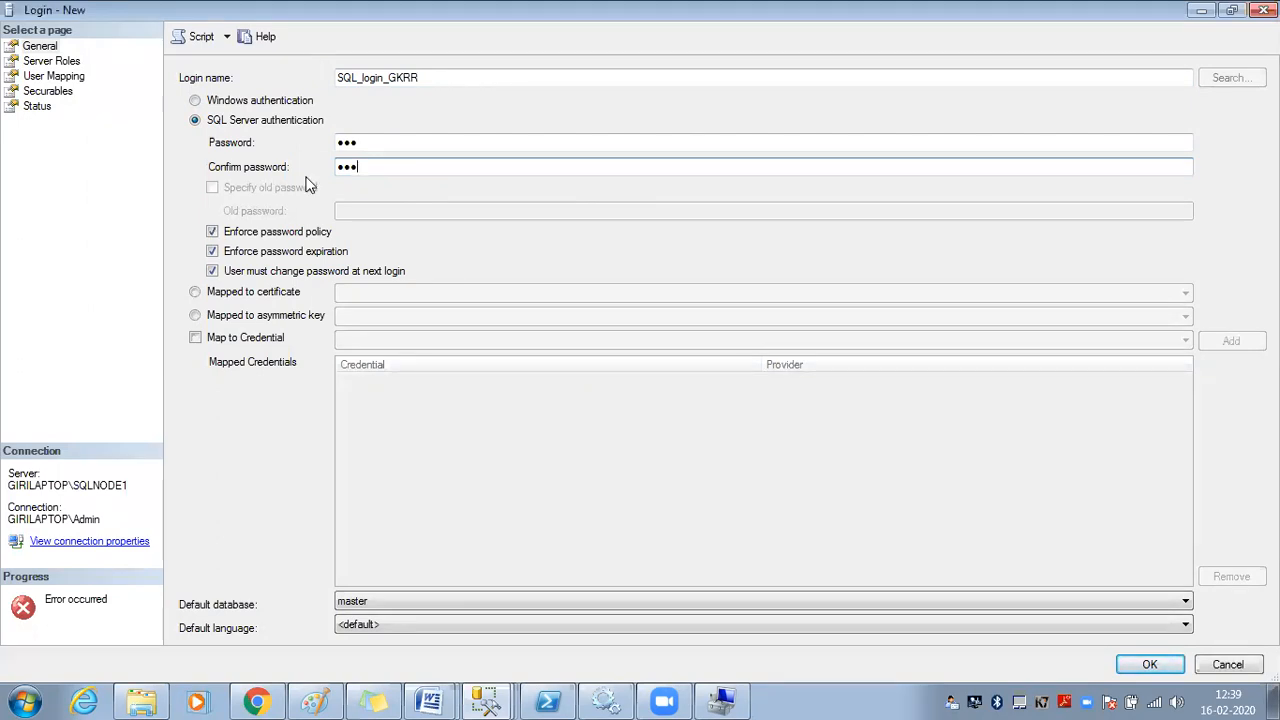
click(318, 233)
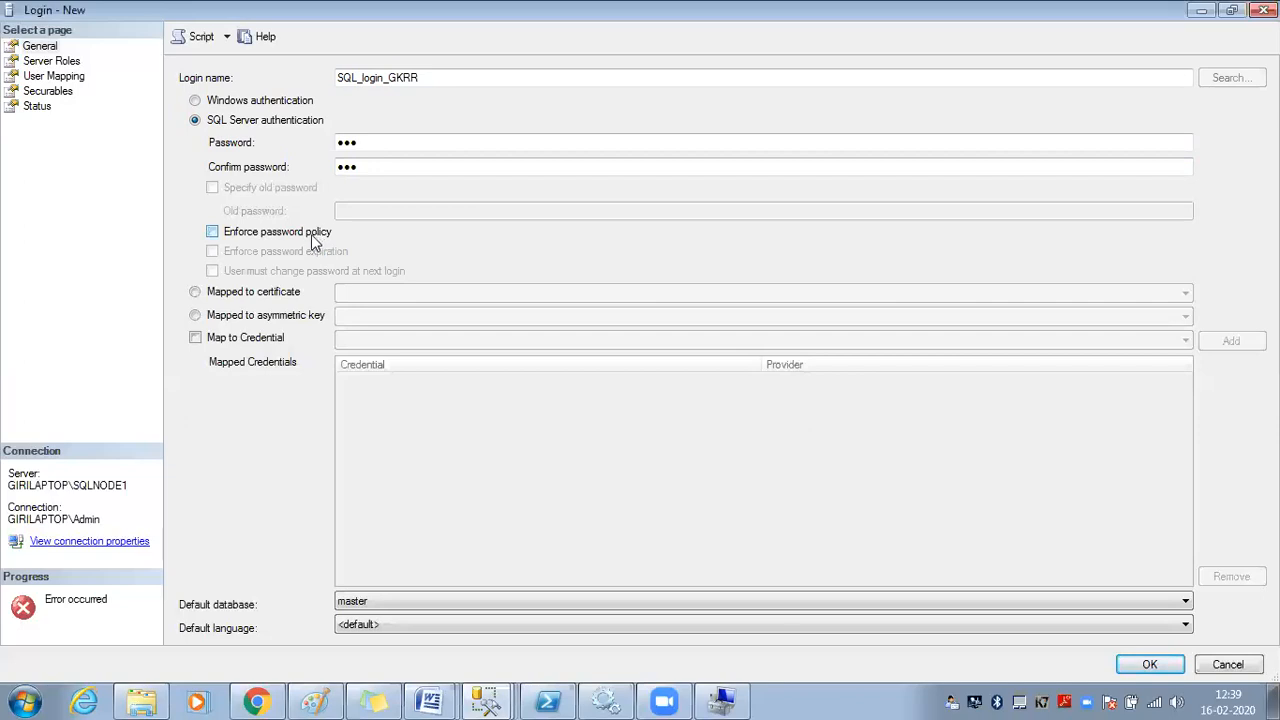
Check sysadmin under Server Roles, view User Mapping, and create the login with OK
click(52, 63)
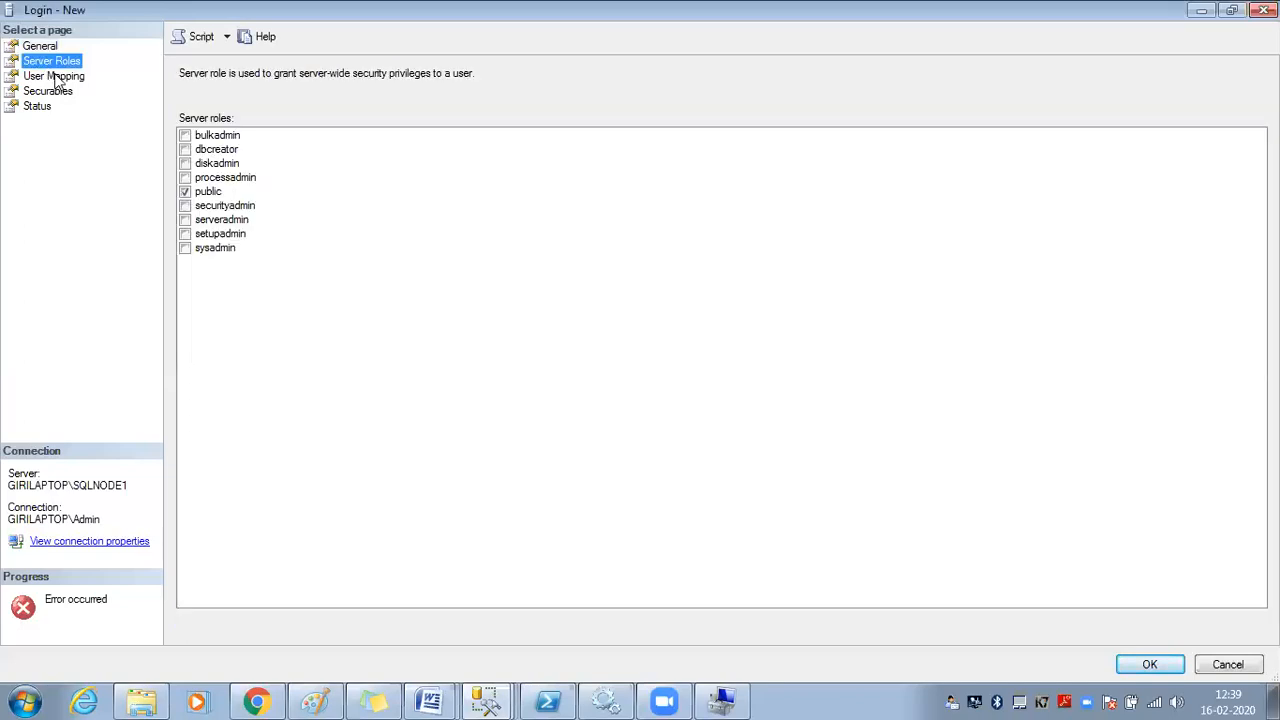
click(209, 250)
click(56, 77)
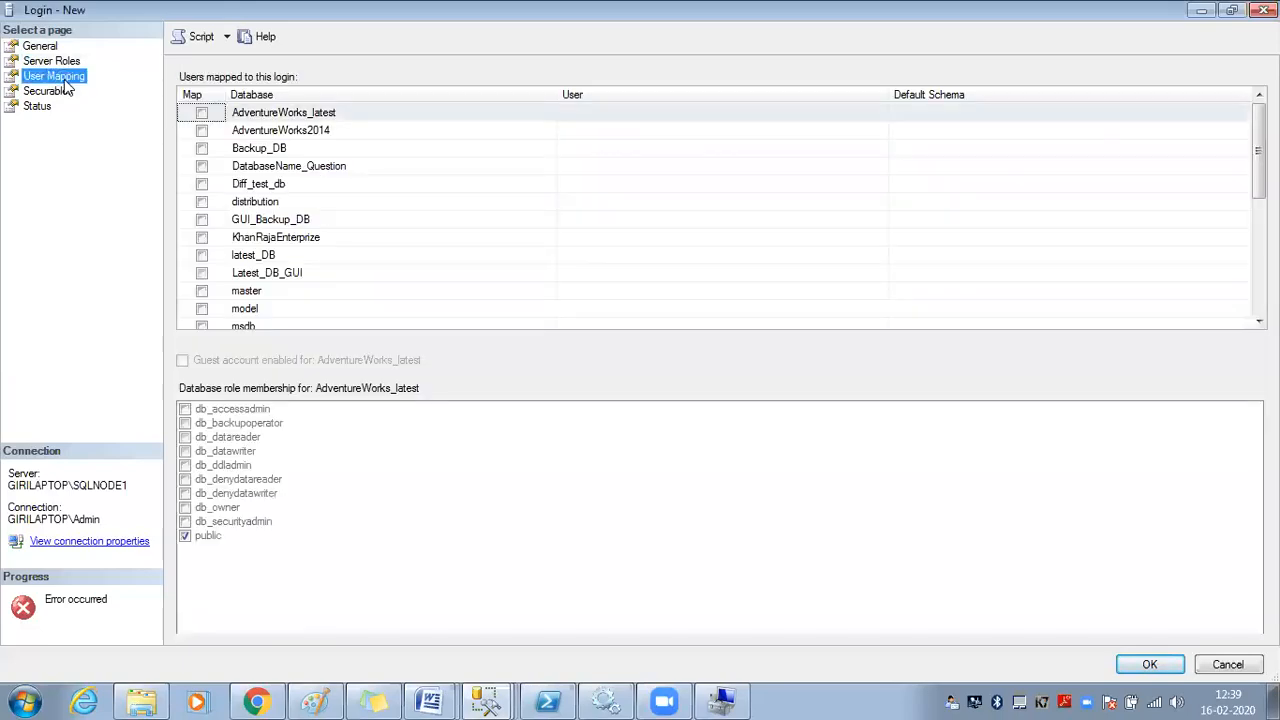
click(1150, 664)
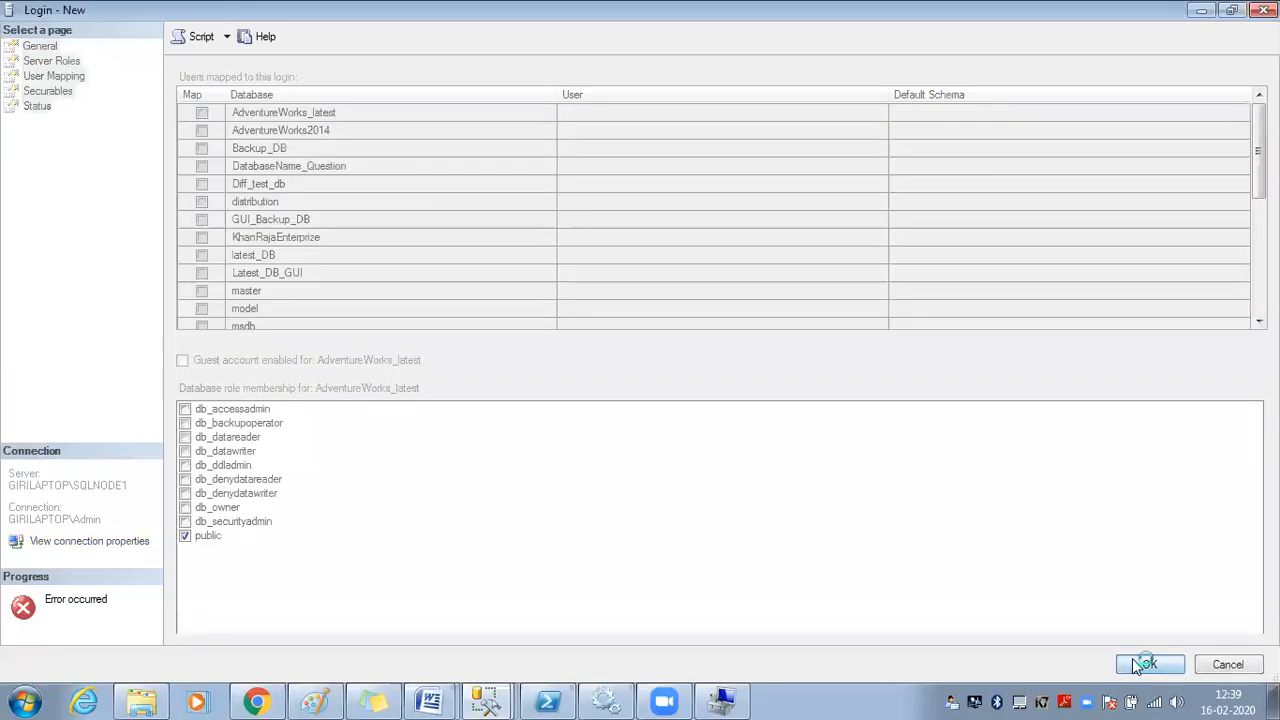
click(152, 180)
Expand Security > Logins and select the new SQL_login_GKRR login in the list
click(37, 181)
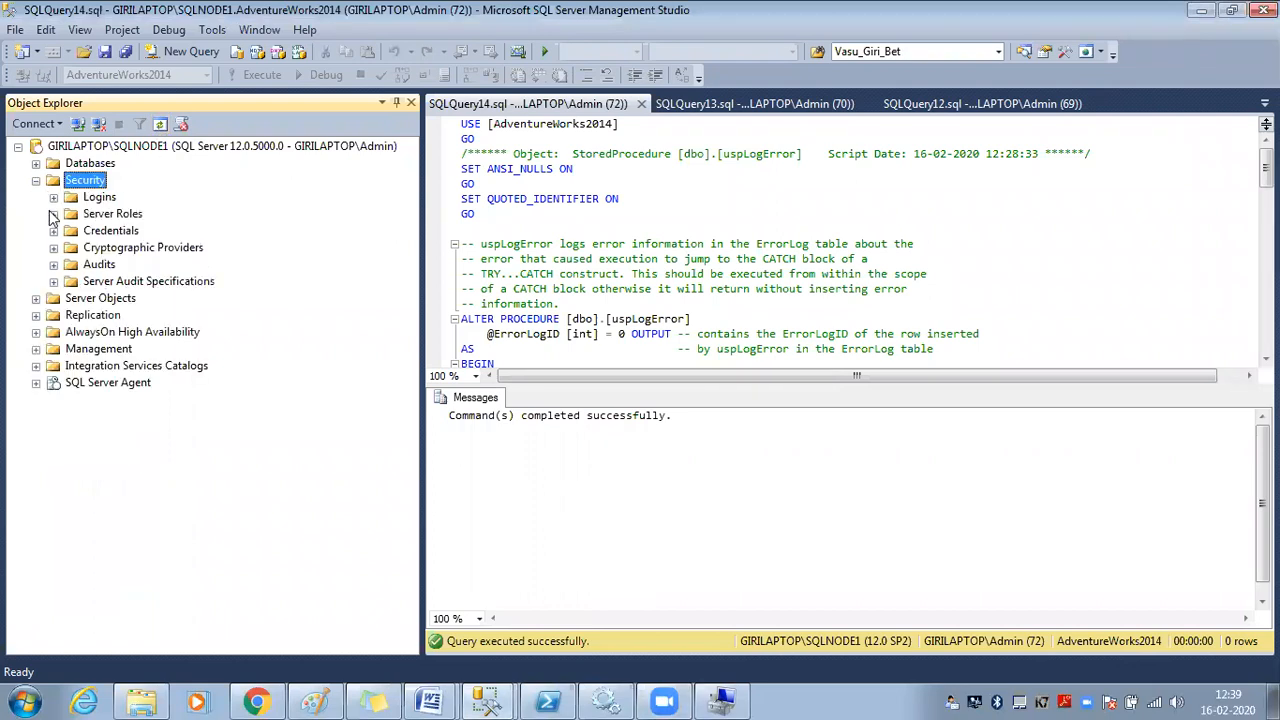
click(54, 198)
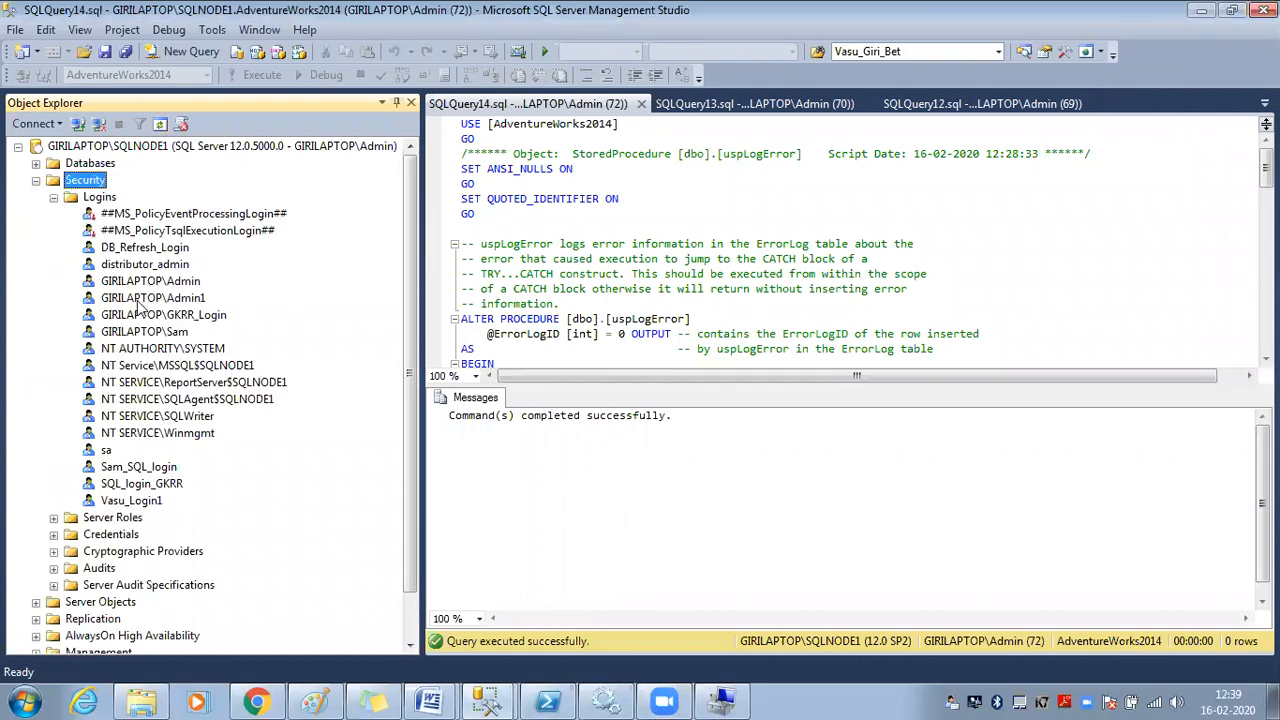
click(165, 466)
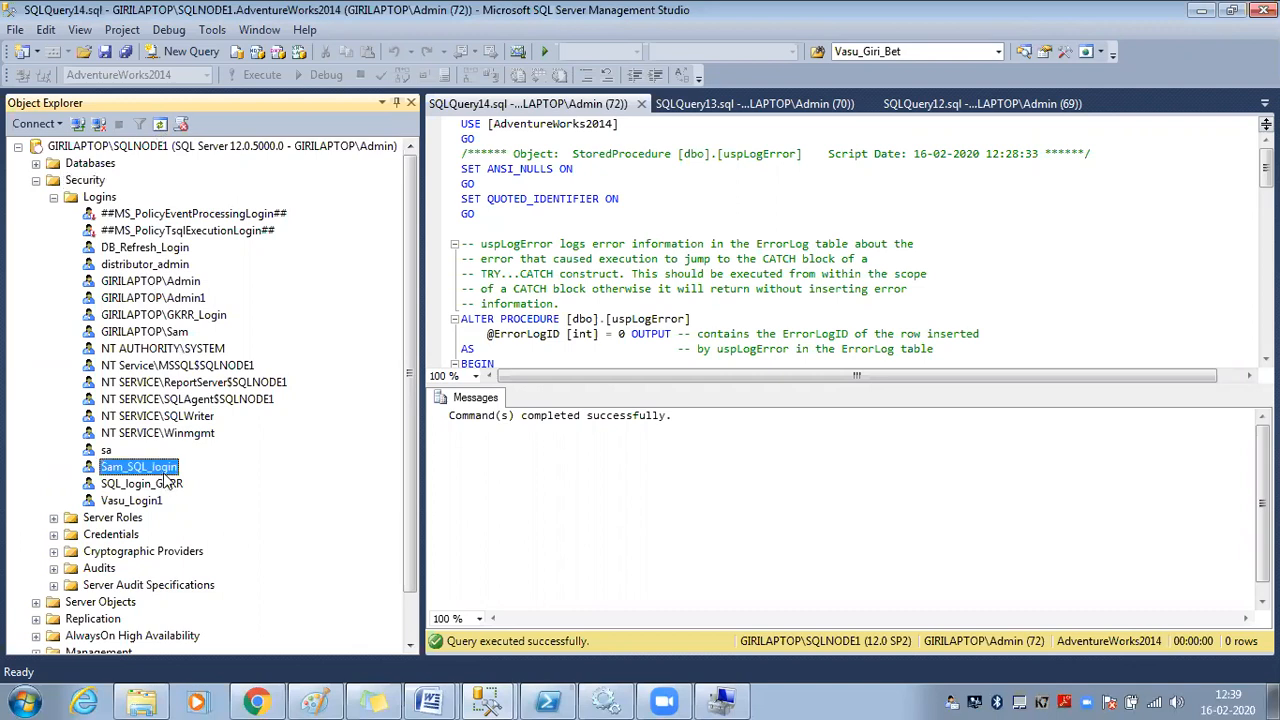
click(168, 483)
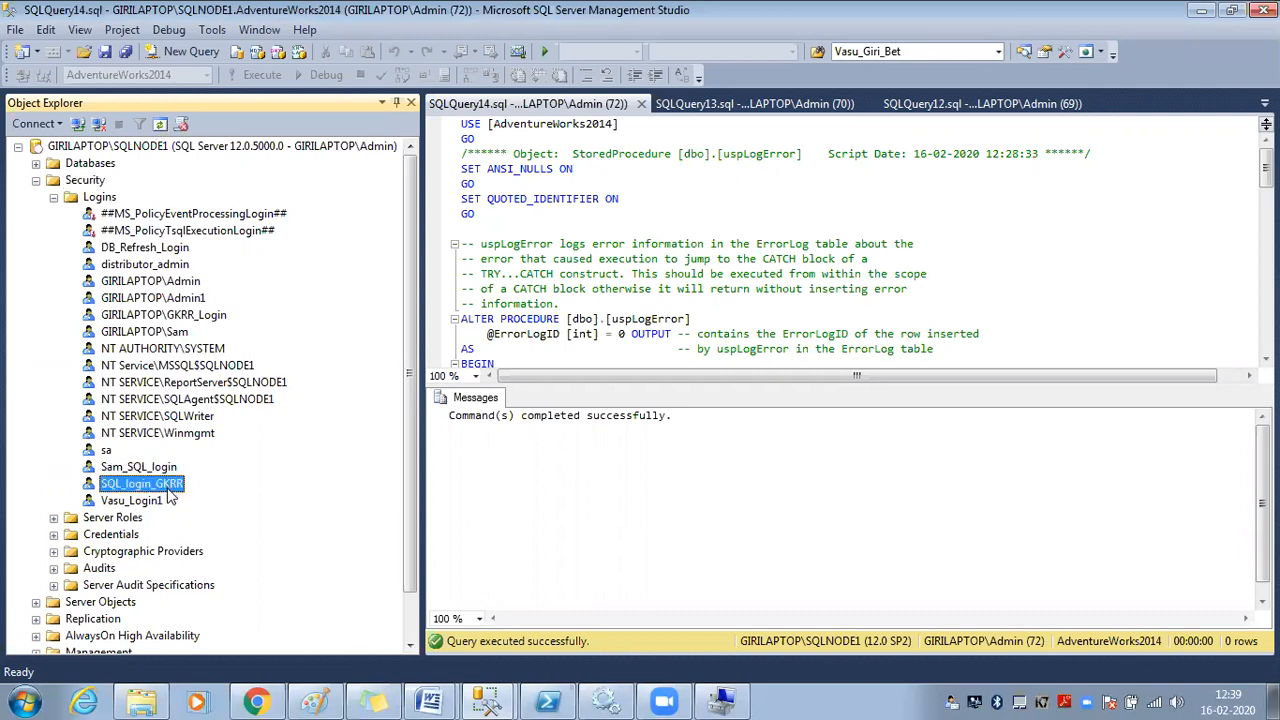
click(78, 125)
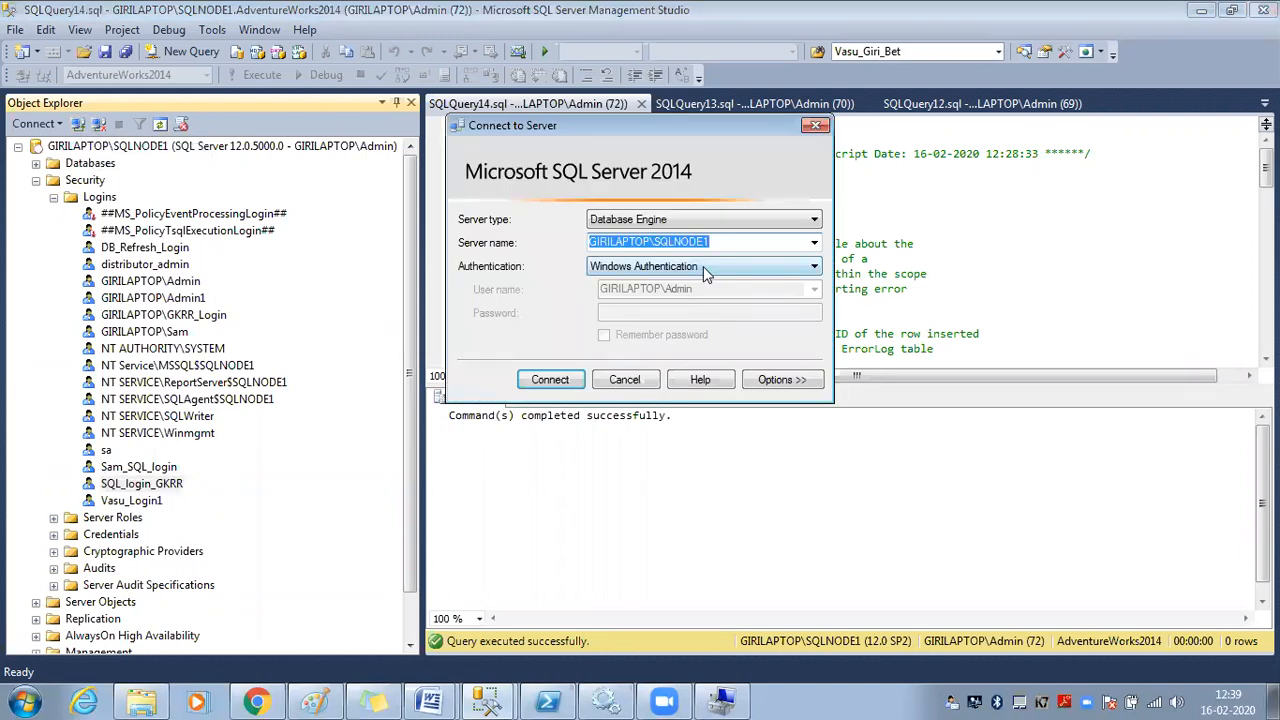
Try connecting Object Explorer with SQL Server authentication as SQL_login_GKRR and its password
click(703, 266)
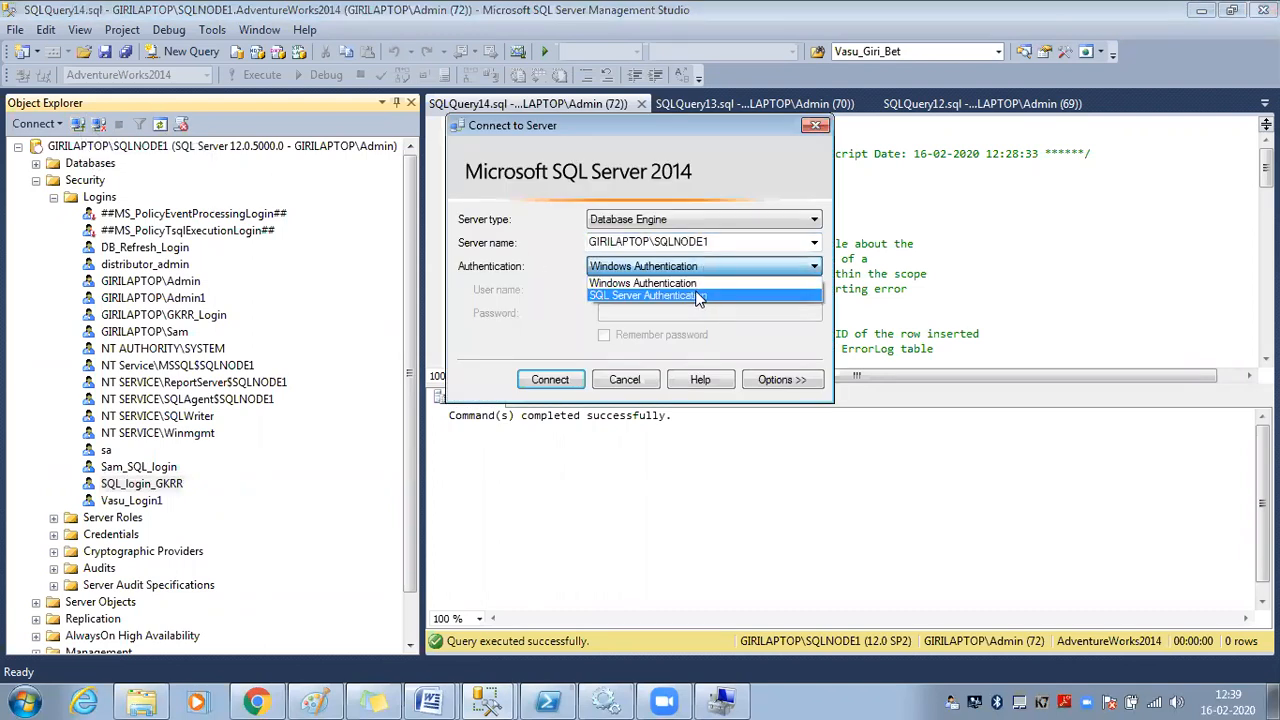
click(700, 296)
key(ctrl+v)
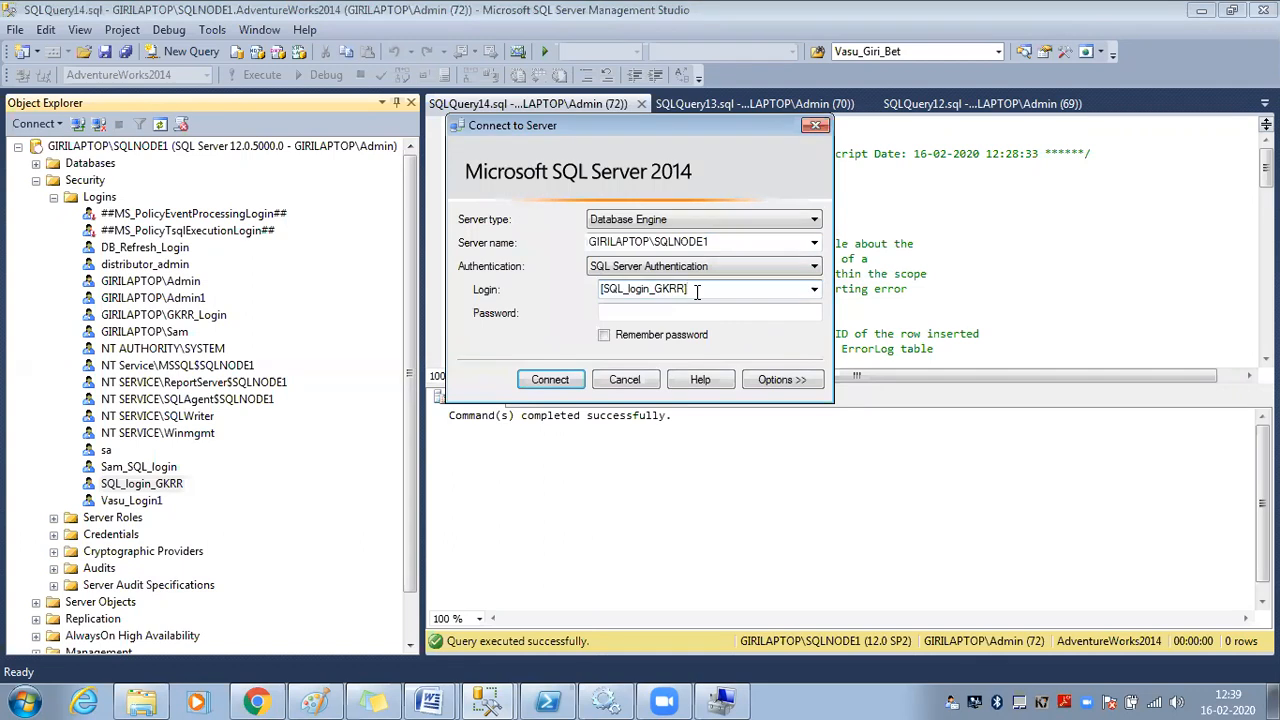
click(680, 312)
text(***)
click(550, 380)
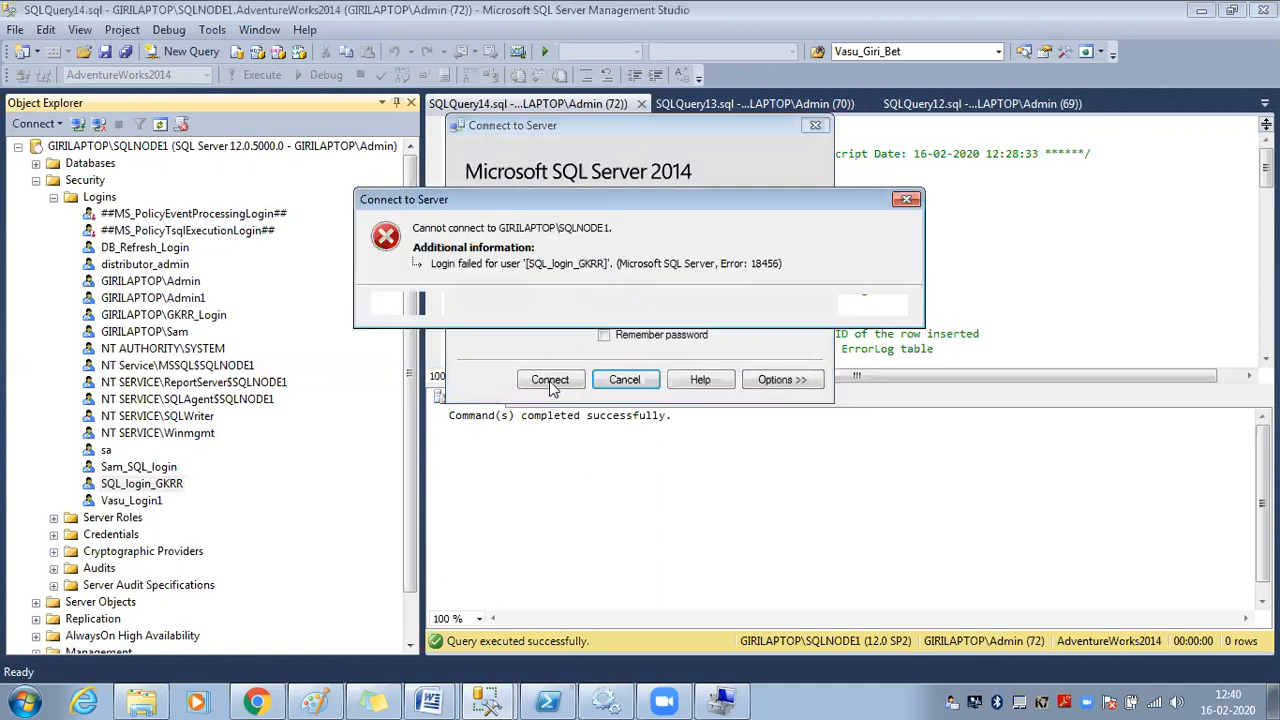
After the login-failed error, remove the brackets from the login name and reconnect
click(848, 312)
double_click(714, 289)
key(Home)
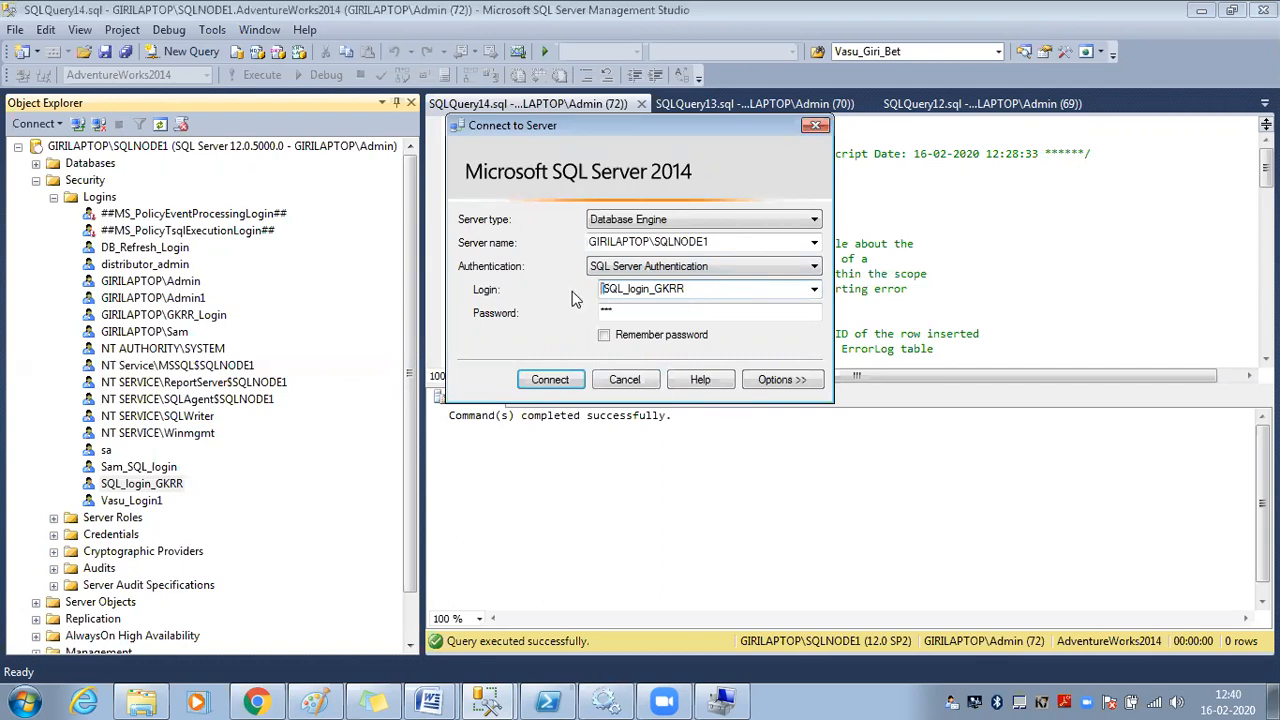
click(568, 383)
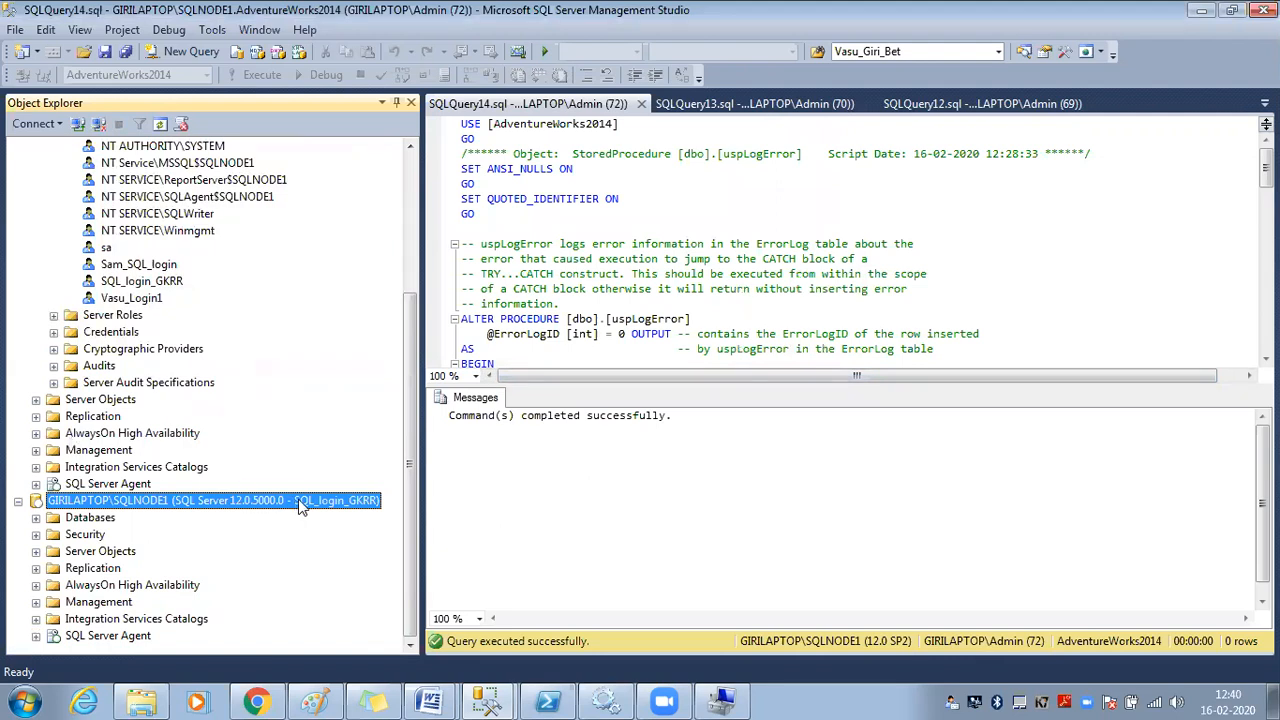
Open a new SQLQuery15 window on master as SQL_login_GKRR, comparing it with the earlier admin tab
click(199, 53)
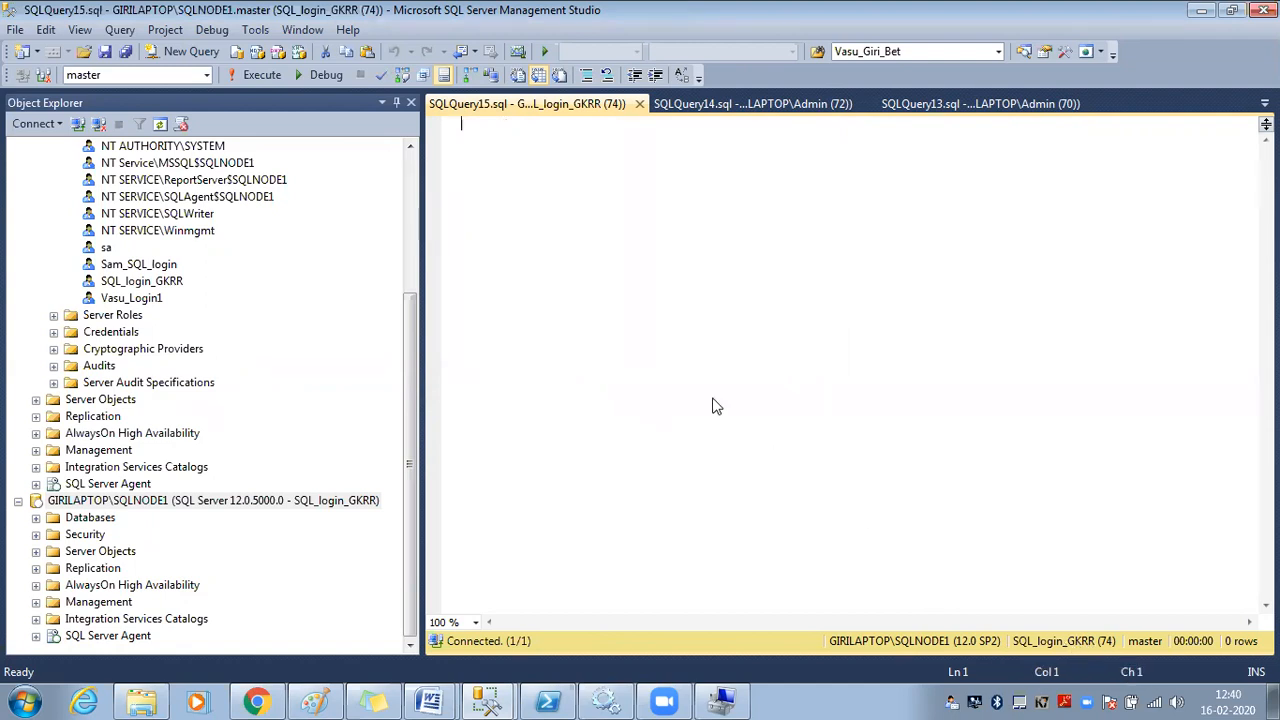
click(748, 107)
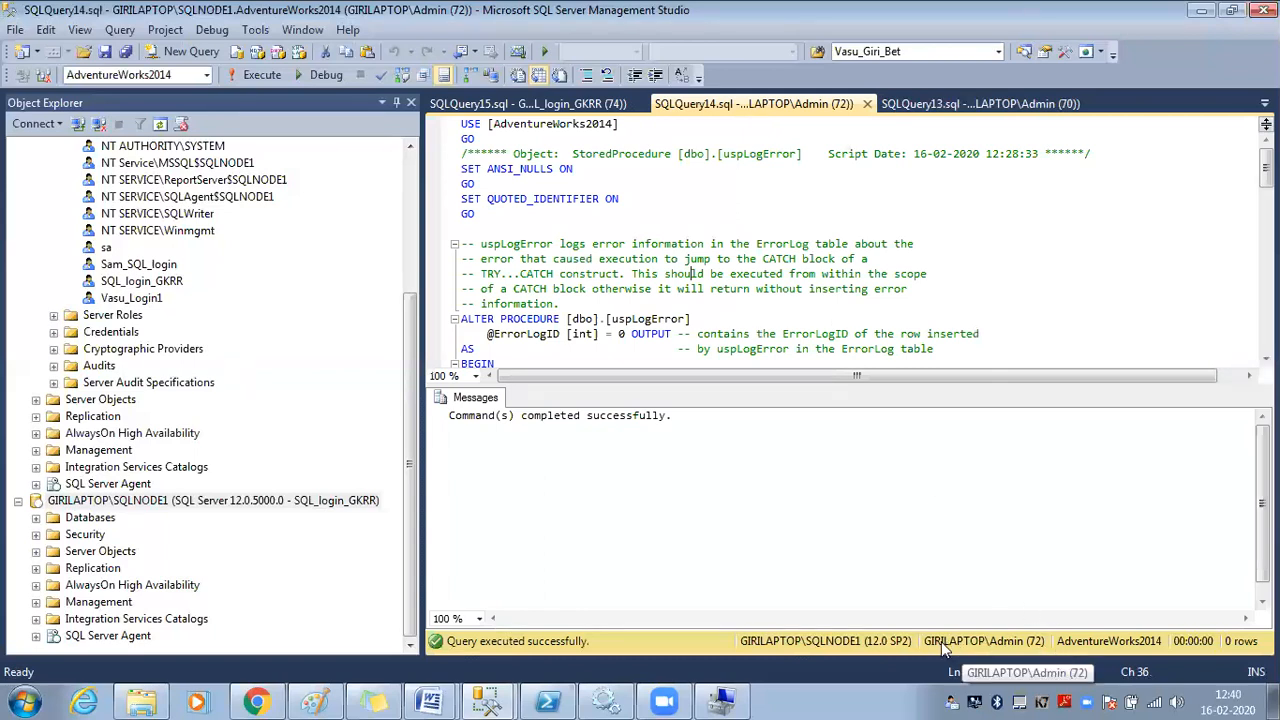
click(610, 108)
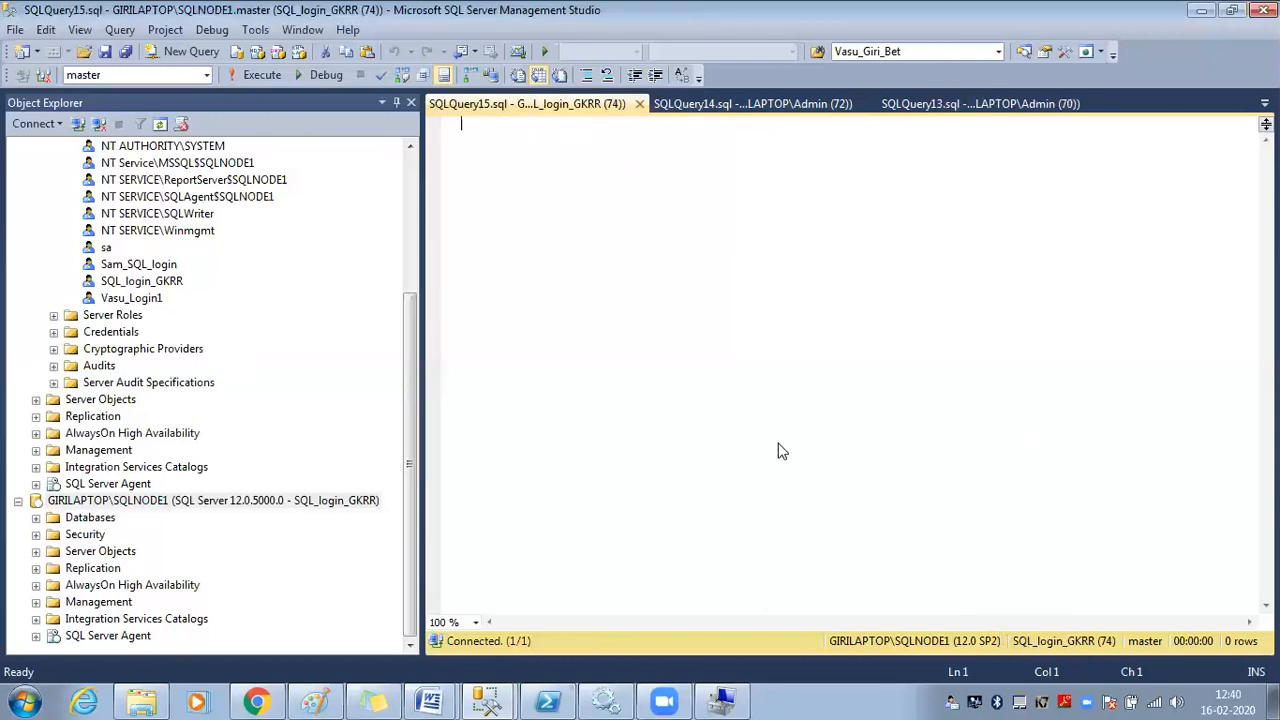
mouse_move(443, 700)
click(150, 502)
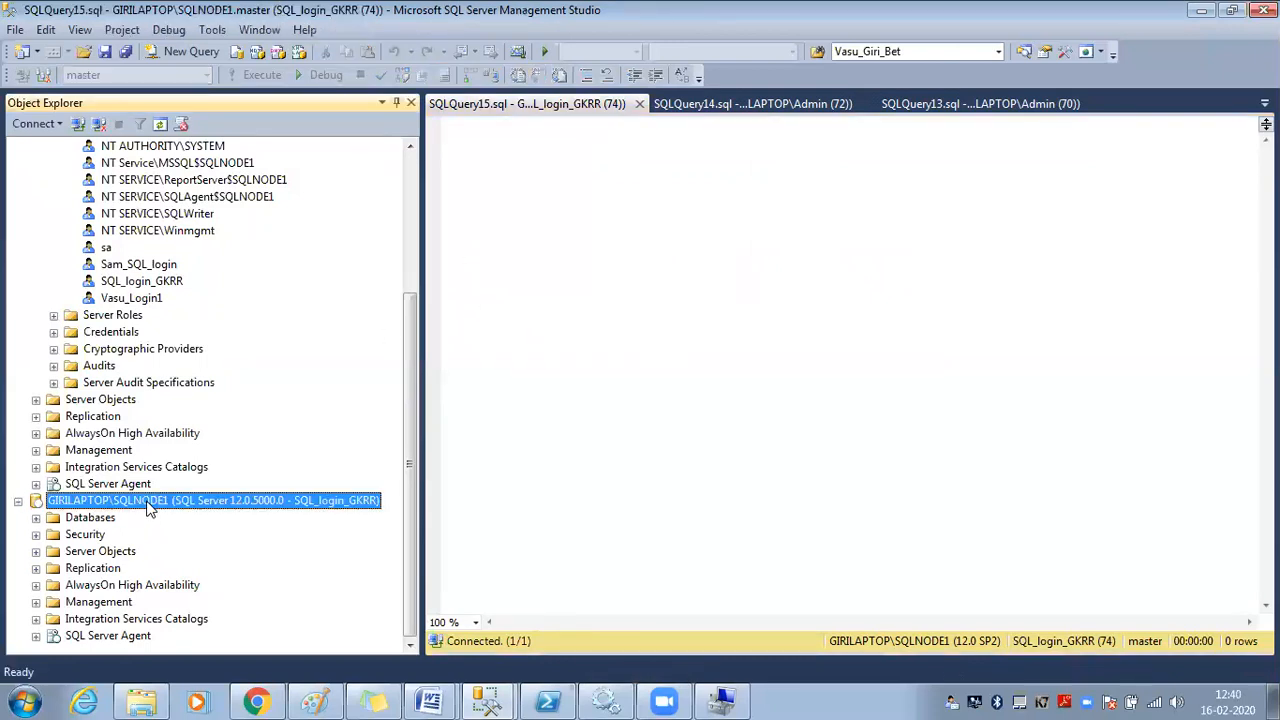